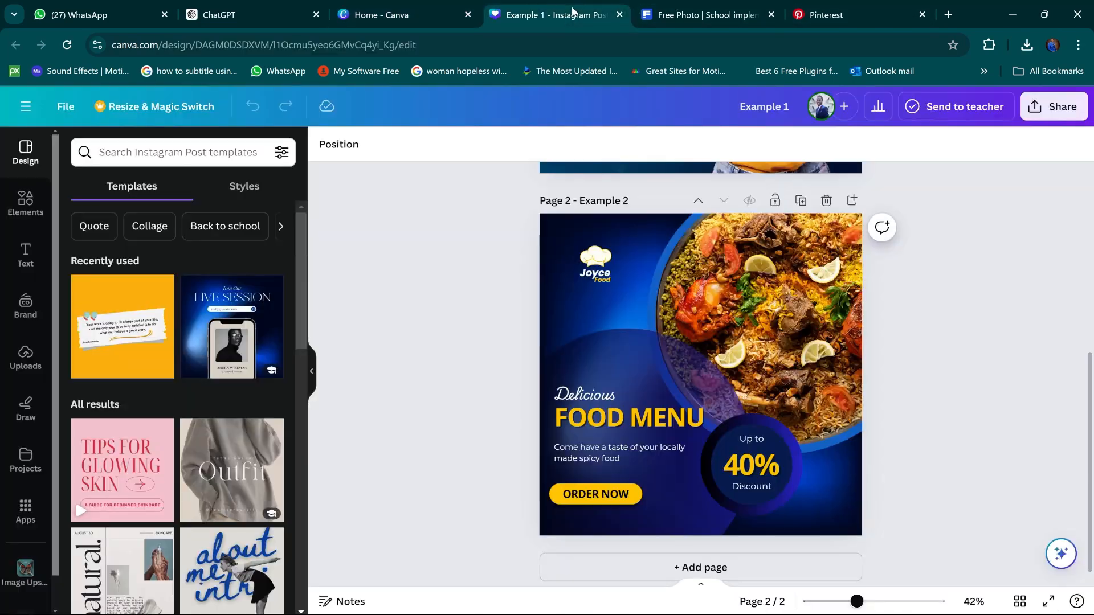
Examine both pages of the Example 1 Instagram post design and return to the Canva home page
click(575, 13)
scroll(956, 342, up, 5)
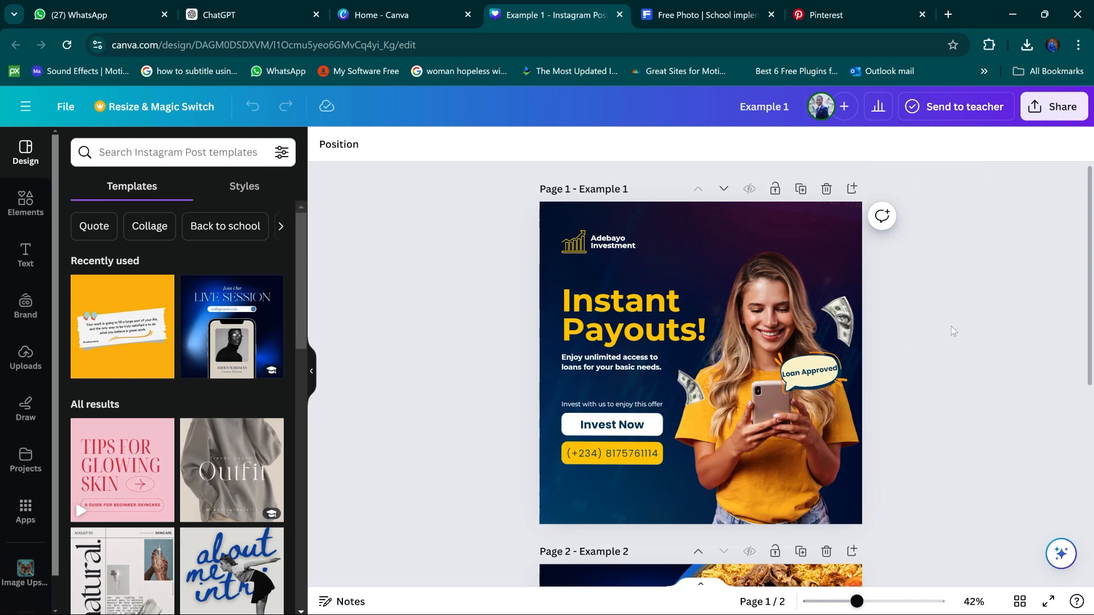
scroll(954, 331, down, 5)
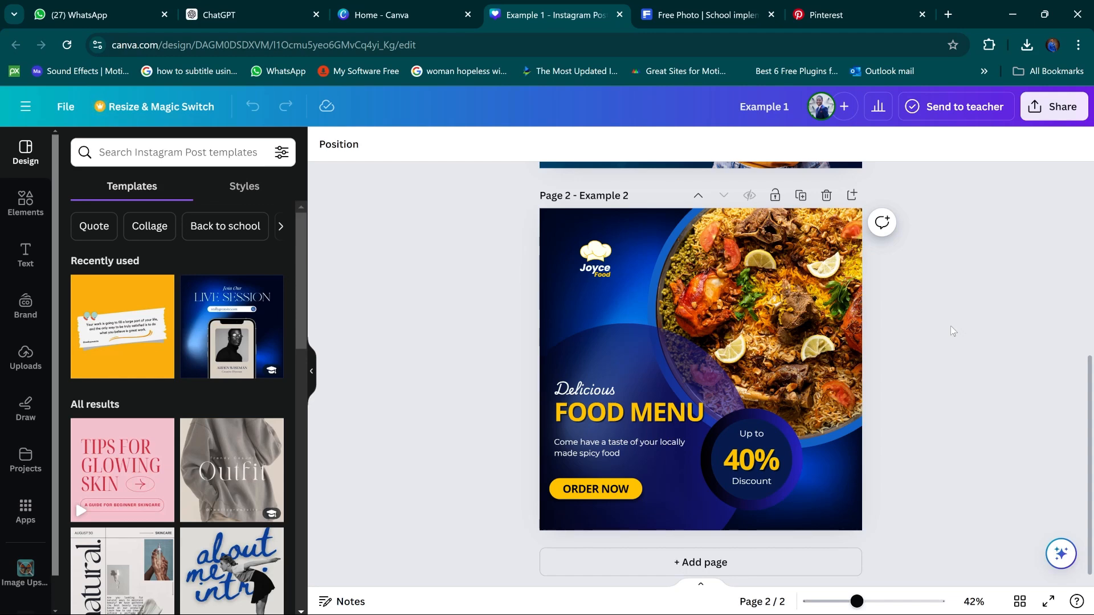
scroll(473, 277, up, 6)
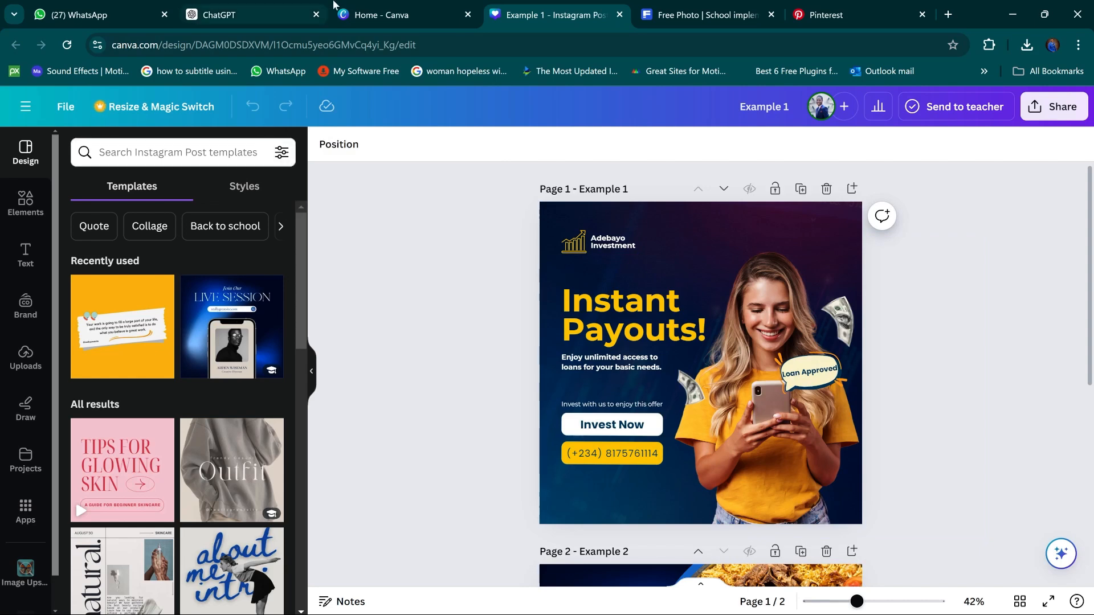
click(402, 6)
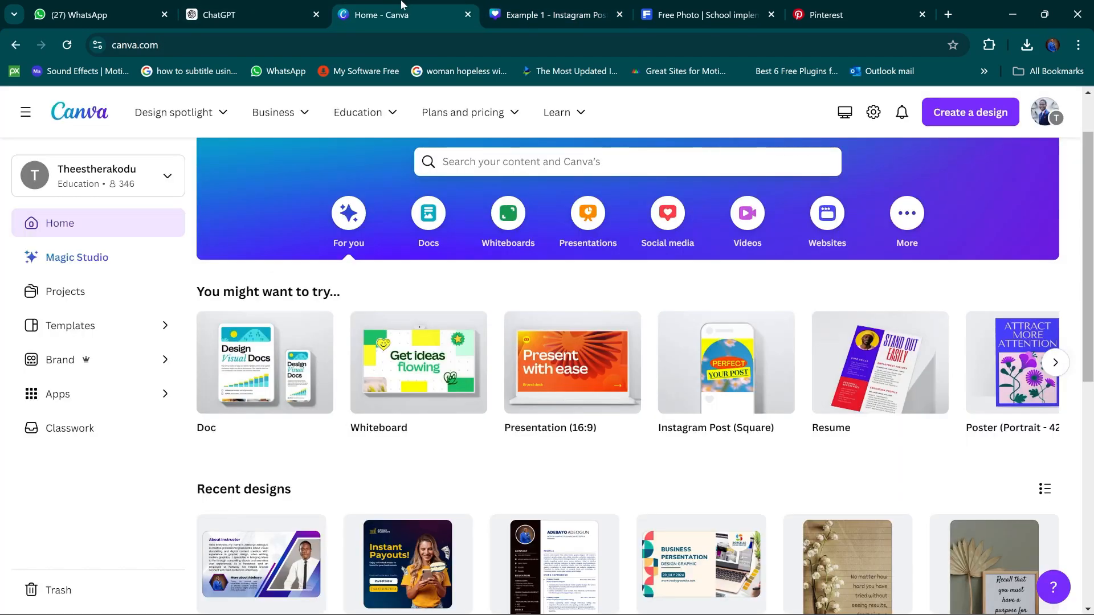
Load canva.com in a new browser tab and close that tab again
click(945, 15)
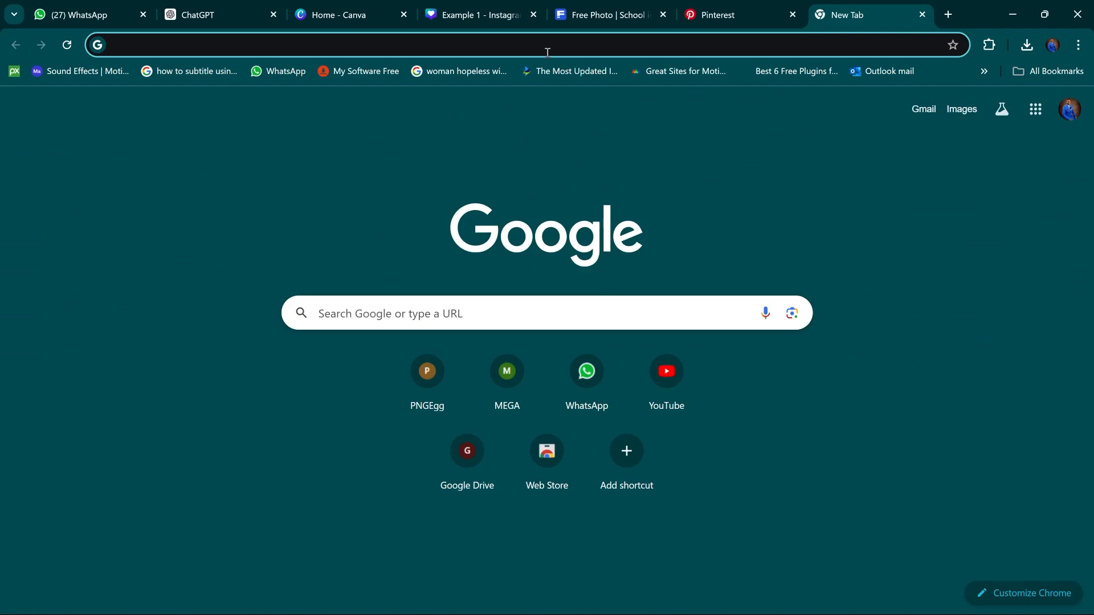
text(c)
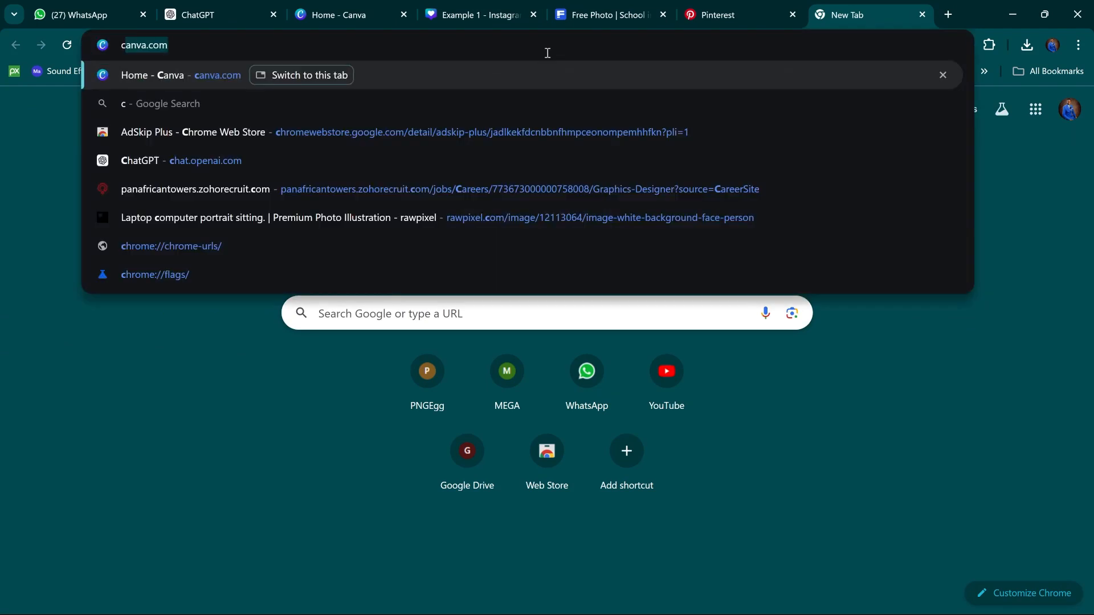
text(anva.com)
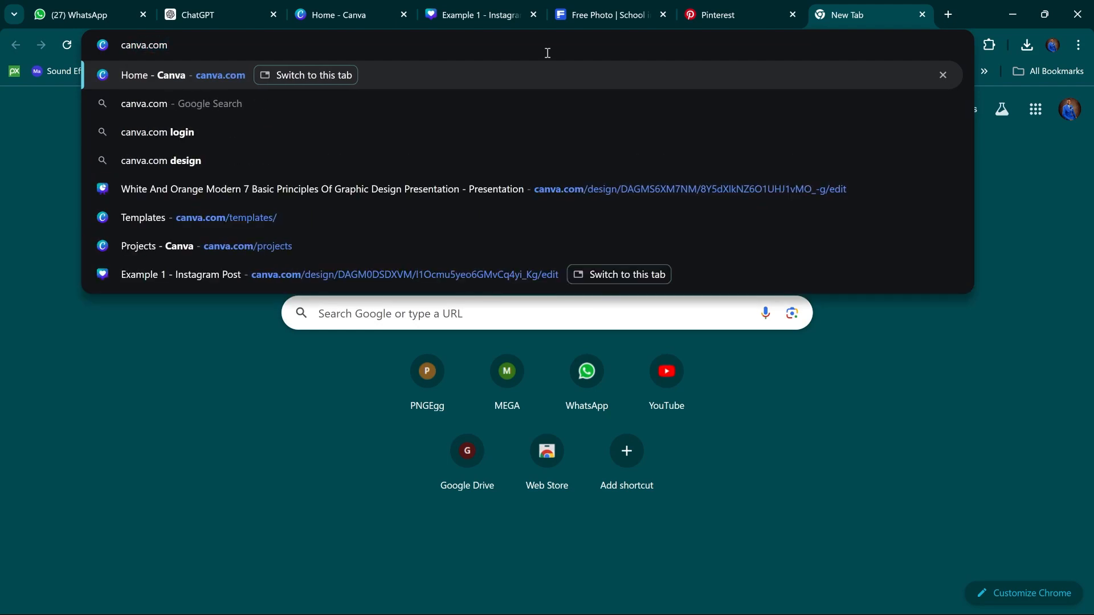
key(Return)
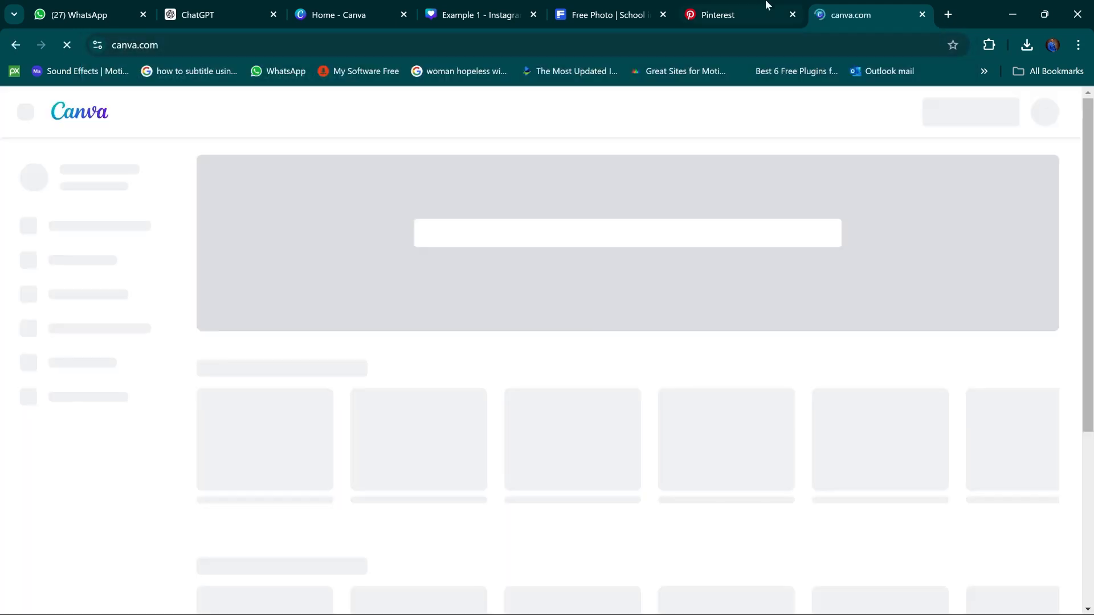
click(923, 15)
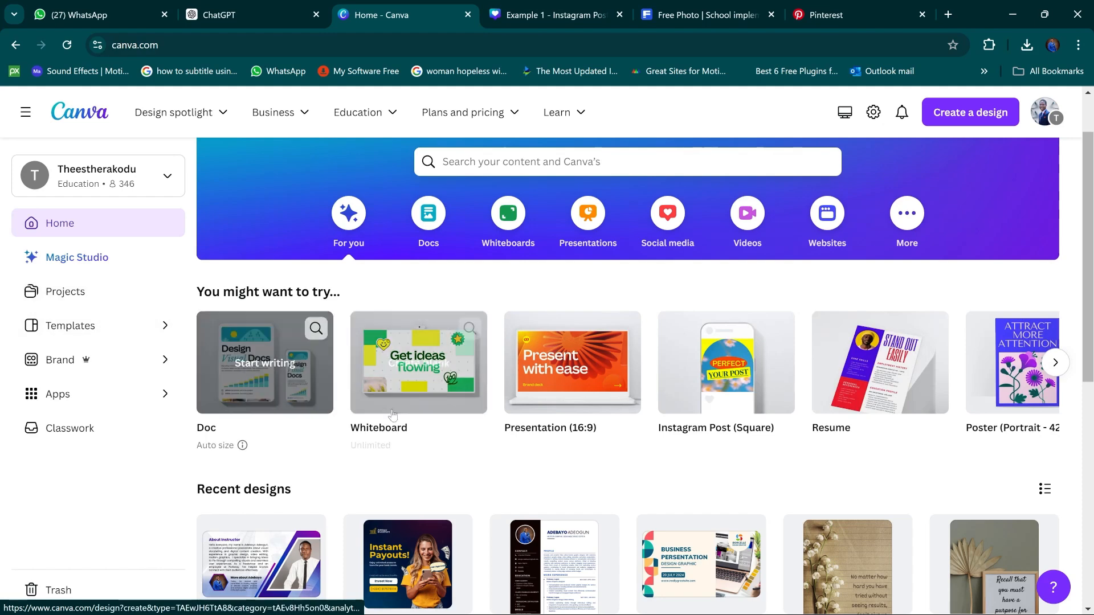
Look through the recent designs listed on the home page
scroll(397, 421, down, 5)
scroll(397, 420, down, 3)
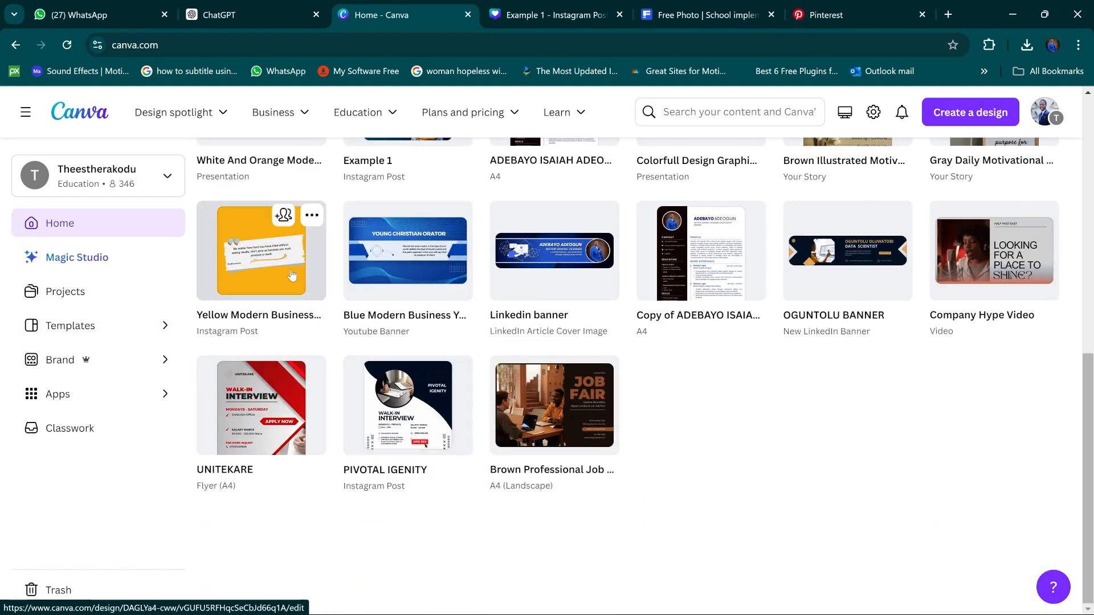
scroll(292, 275, up, 1)
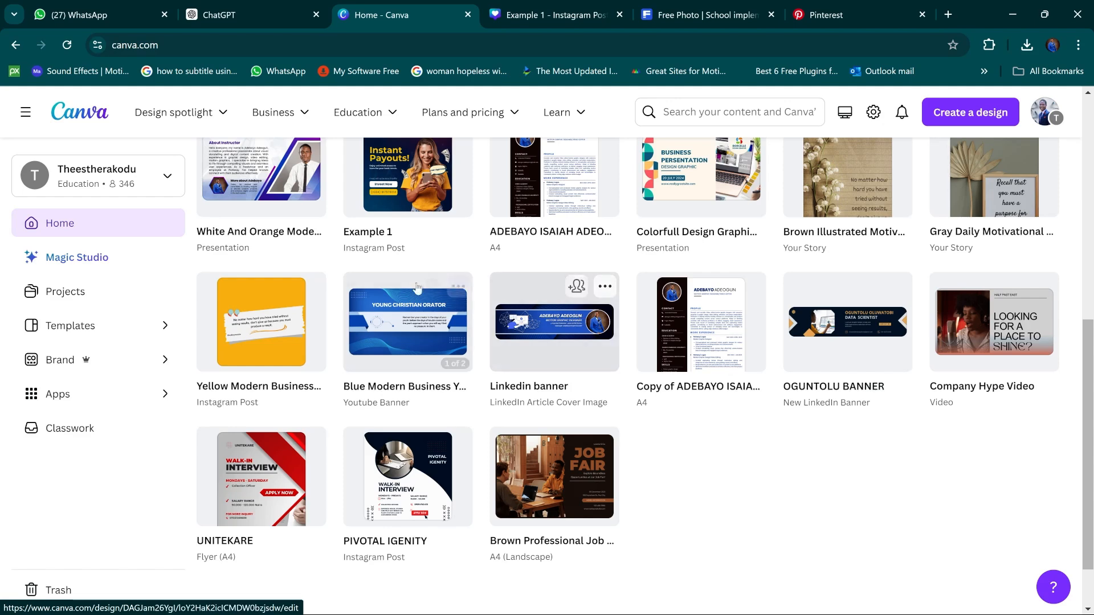
scroll(350, 273, up, 3)
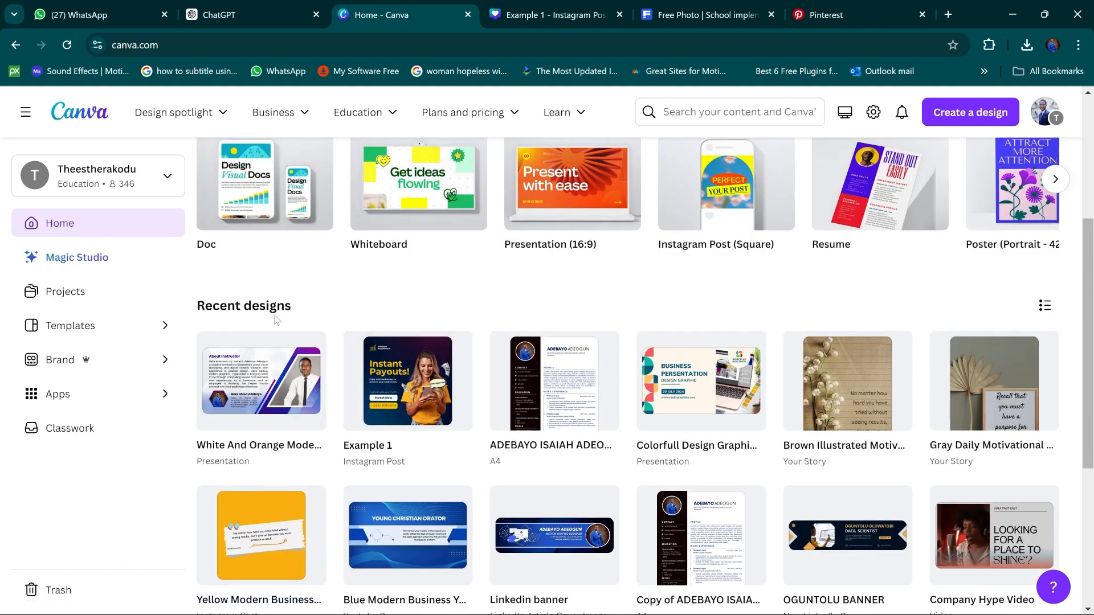
Look through the Magic Studio page and the Projects page with its recent designs and folders
click(74, 265)
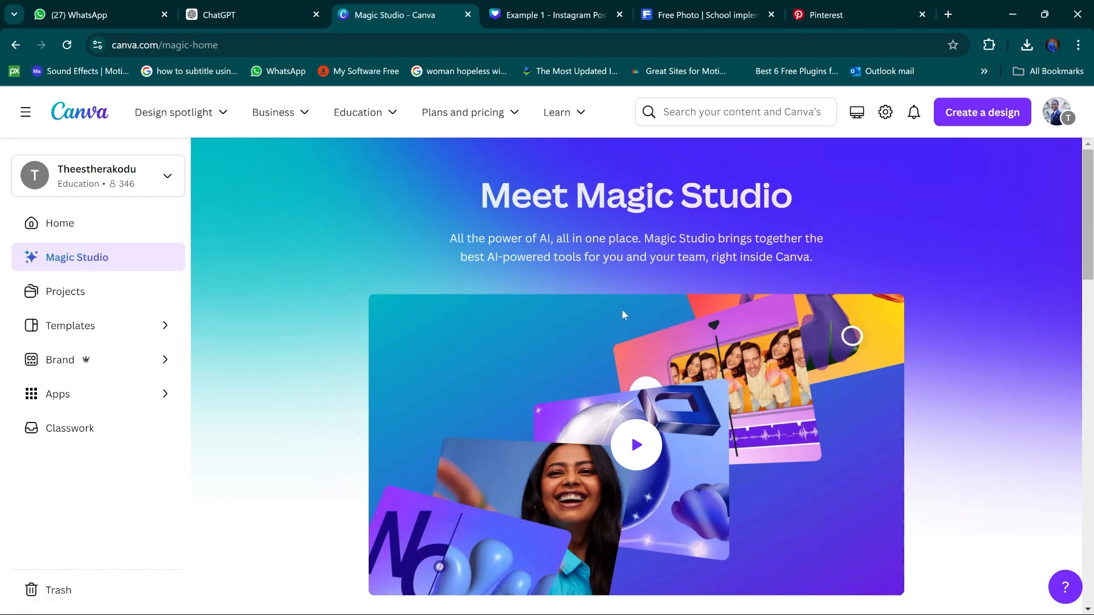
scroll(622, 312, down, 15)
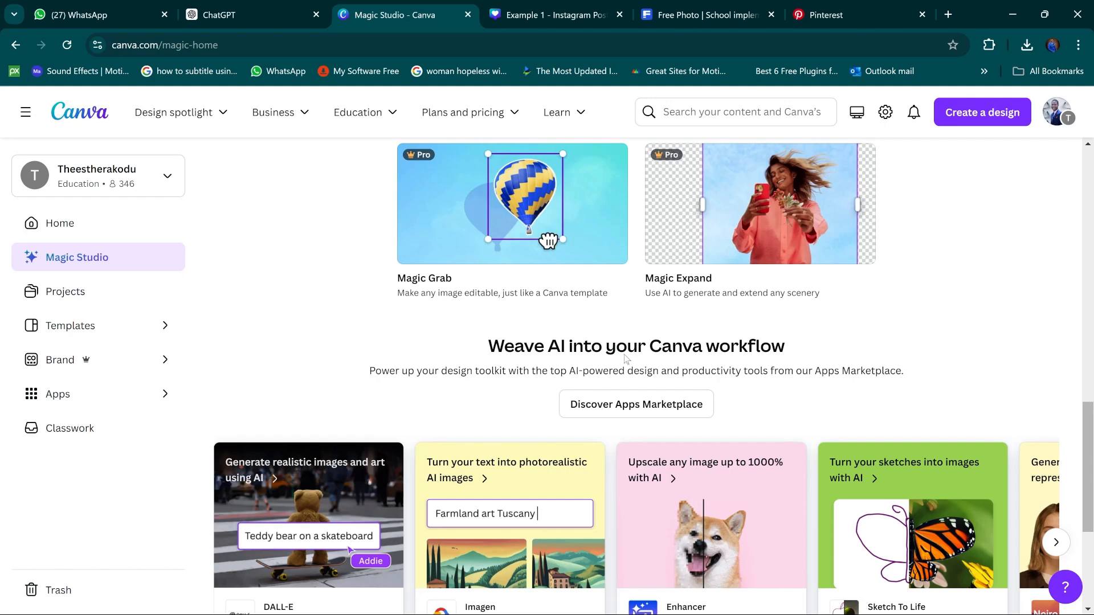
click(110, 304)
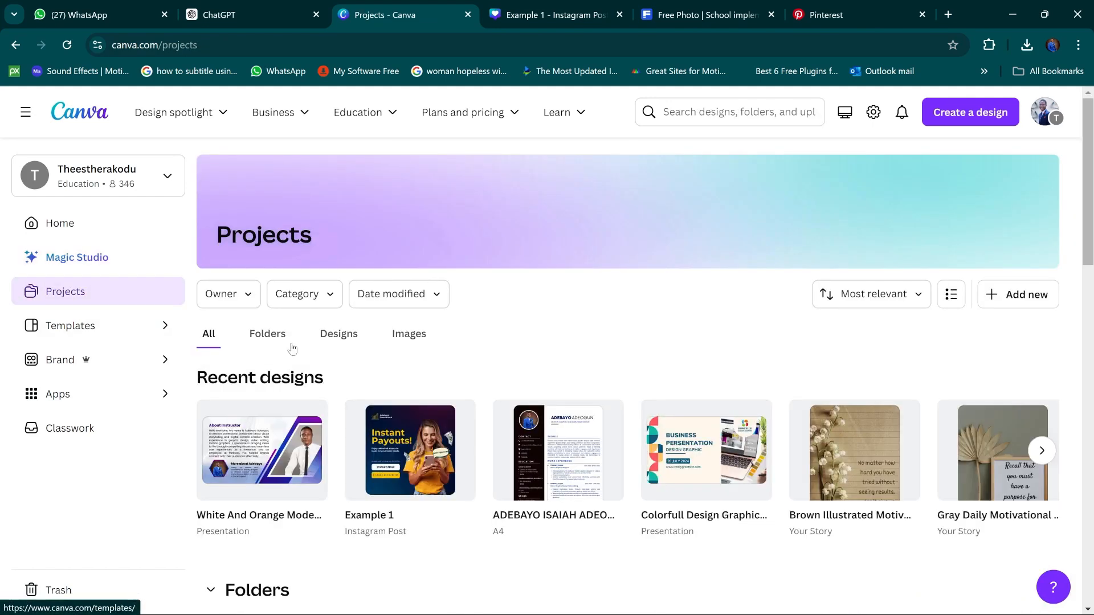
scroll(557, 408, down, 4)
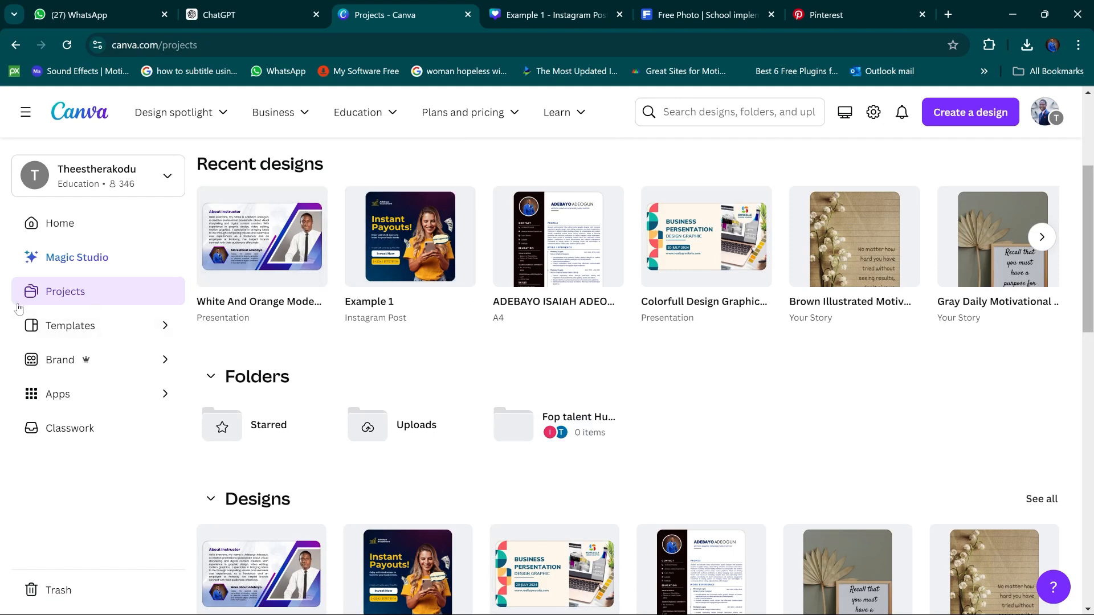
Open the Templates page and browse its lessons and grade categories
click(60, 329)
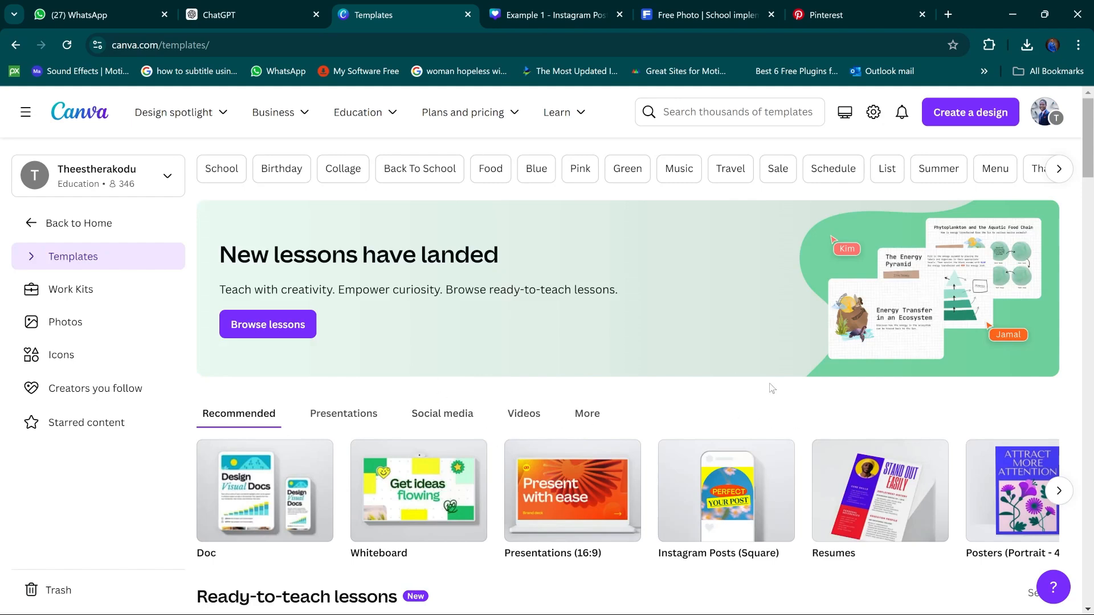
scroll(687, 403, down, 1)
scroll(686, 403, down, 10)
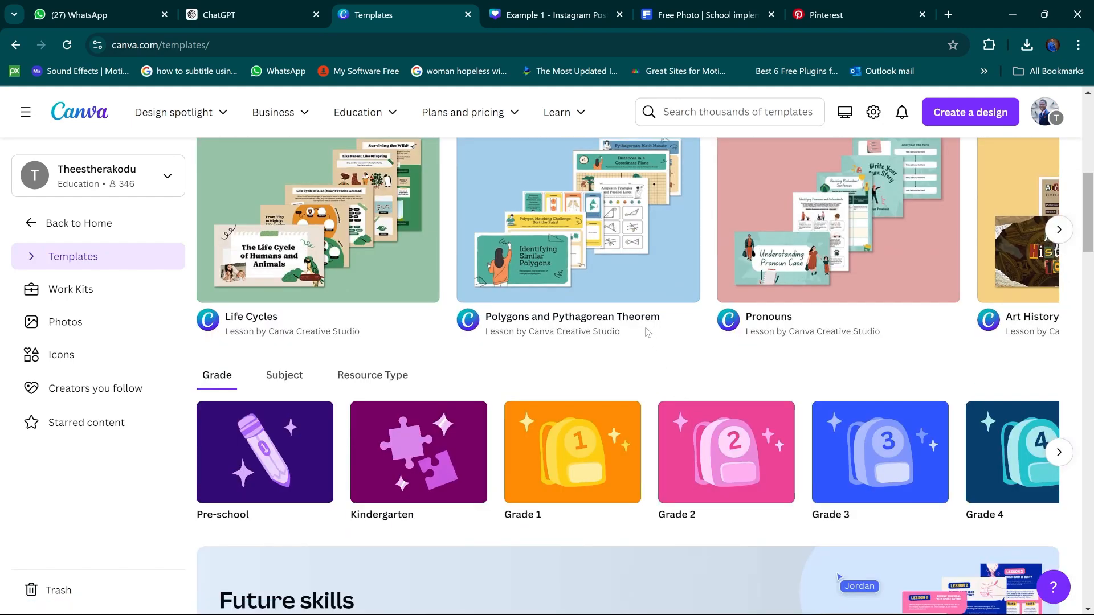
scroll(644, 331, up, 8)
scroll(433, 341, up, 1)
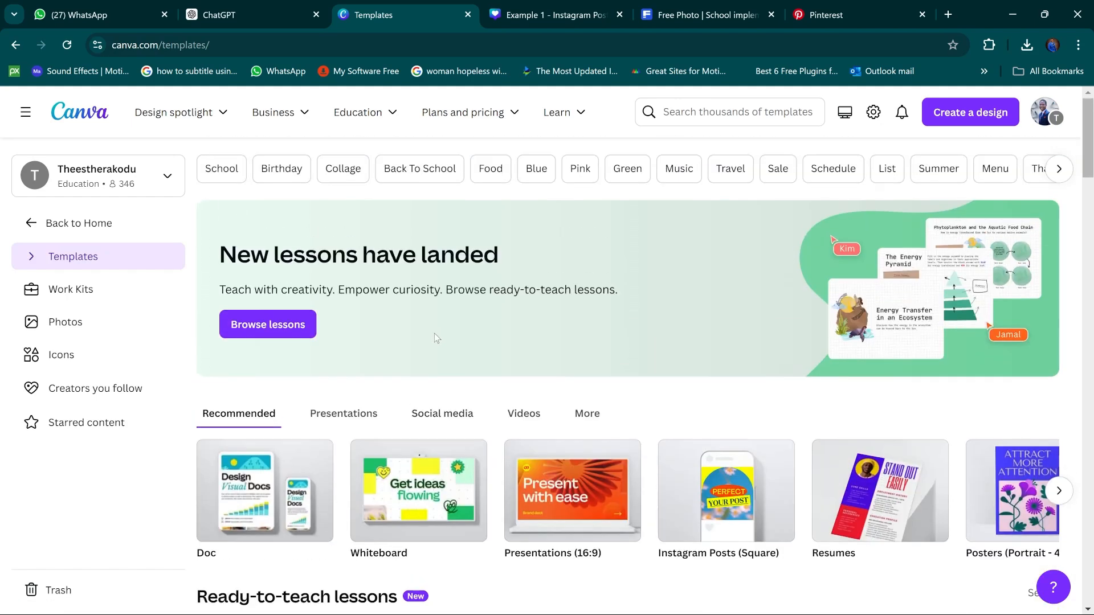
Open the square Instagram post templates and look over the available designs
click(750, 487)
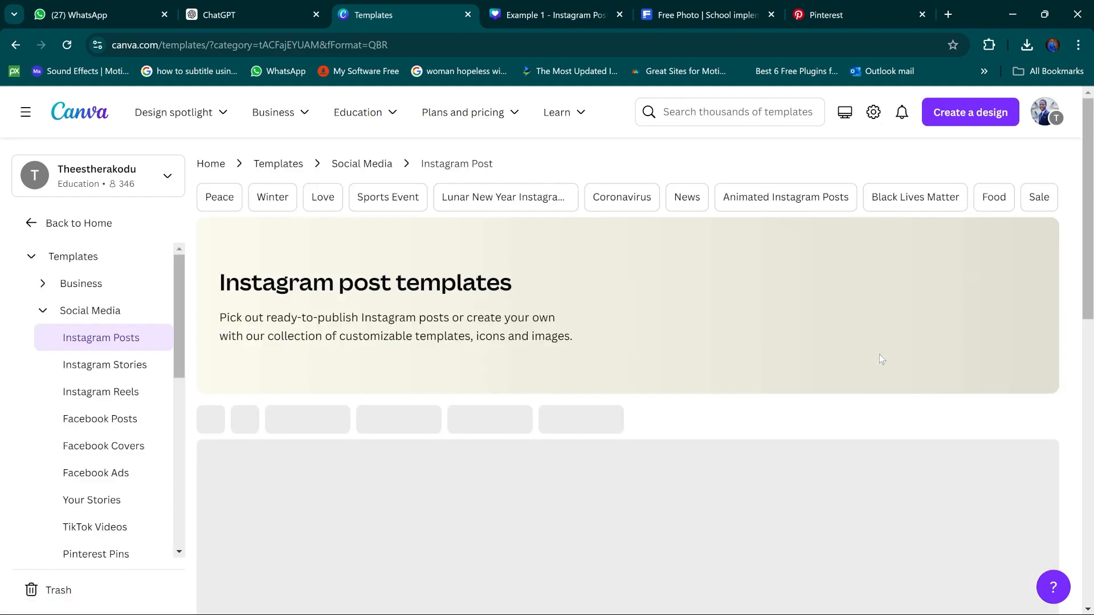
scroll(737, 397, down, 4)
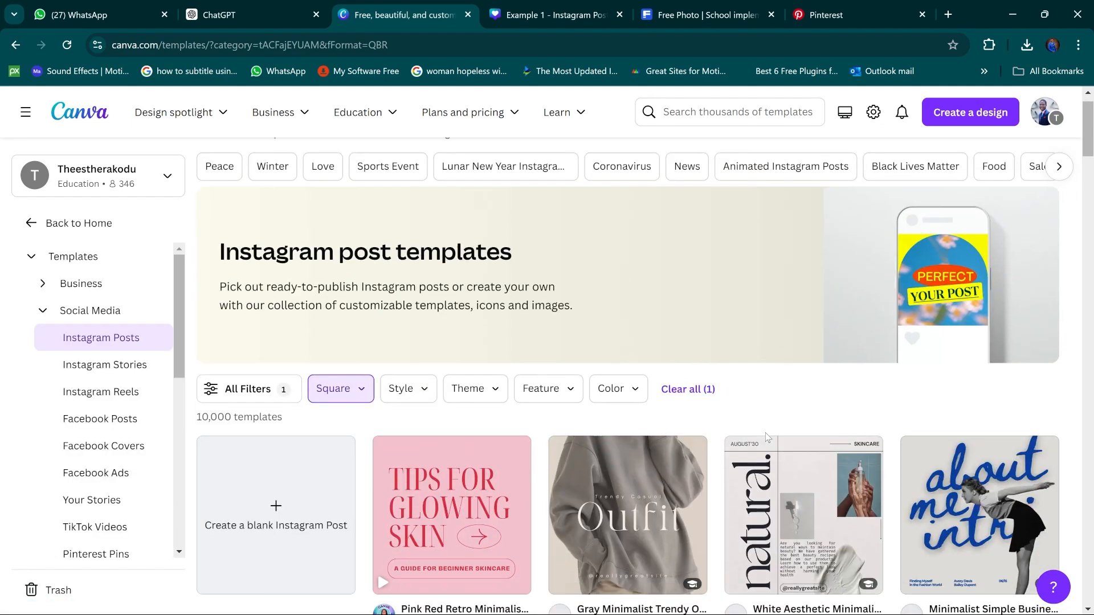
scroll(672, 307, up, 4)
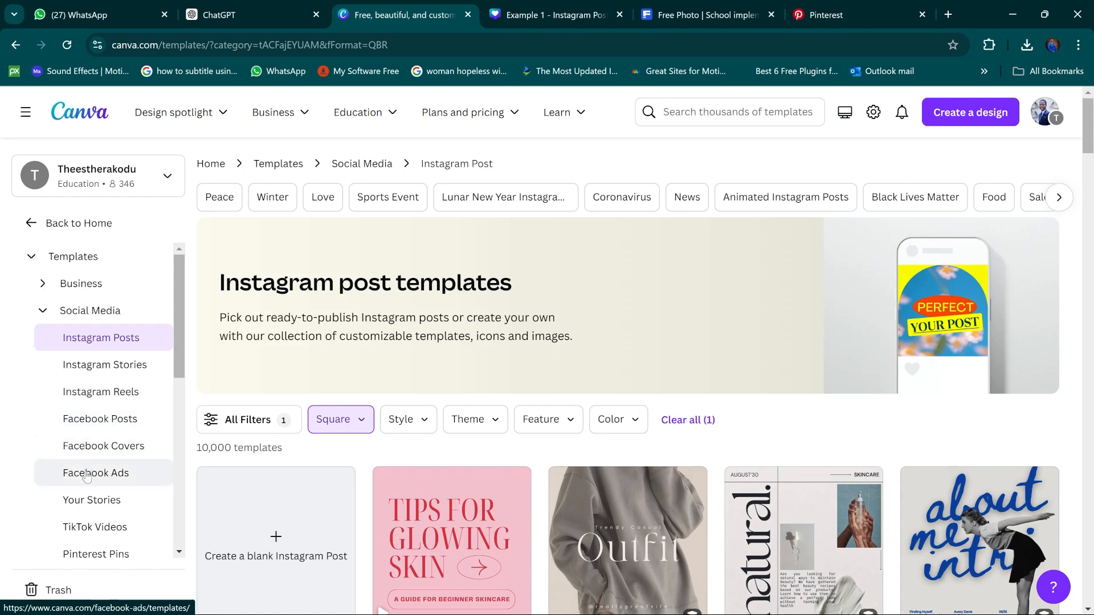
View the subcategories of the Business and Education template groups, collapsing these and the Social Media group
click(42, 284)
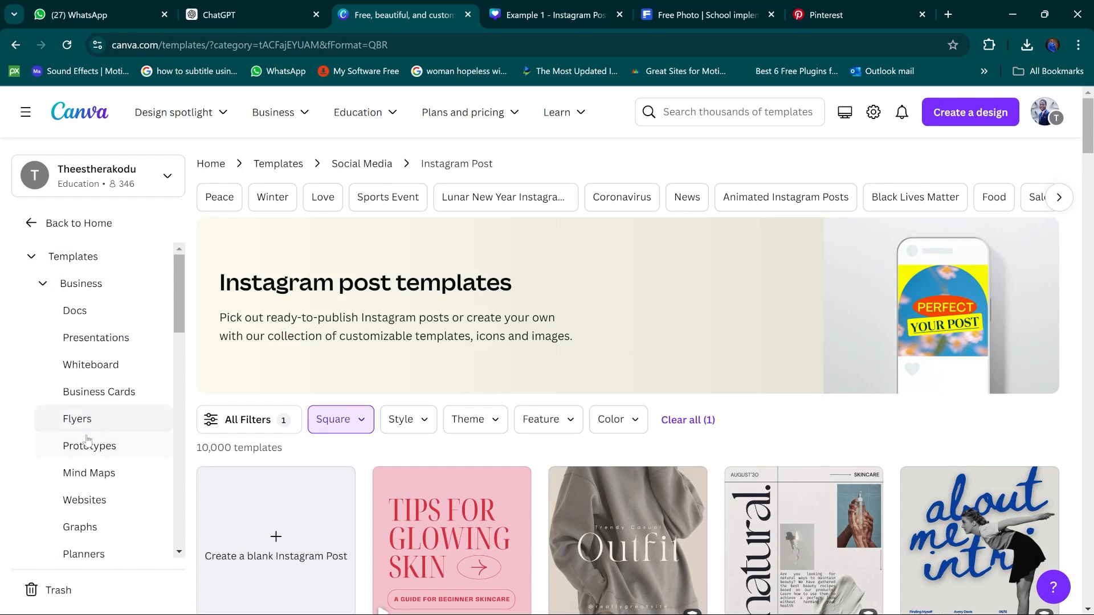
scroll(85, 494, down, 3)
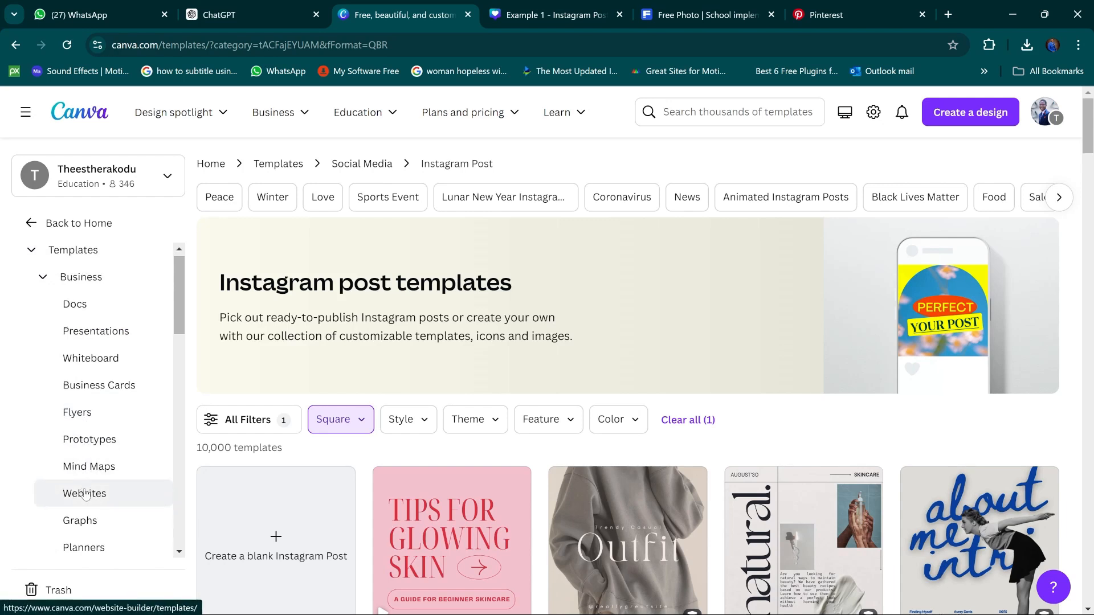
scroll(74, 418, up, 3)
click(44, 285)
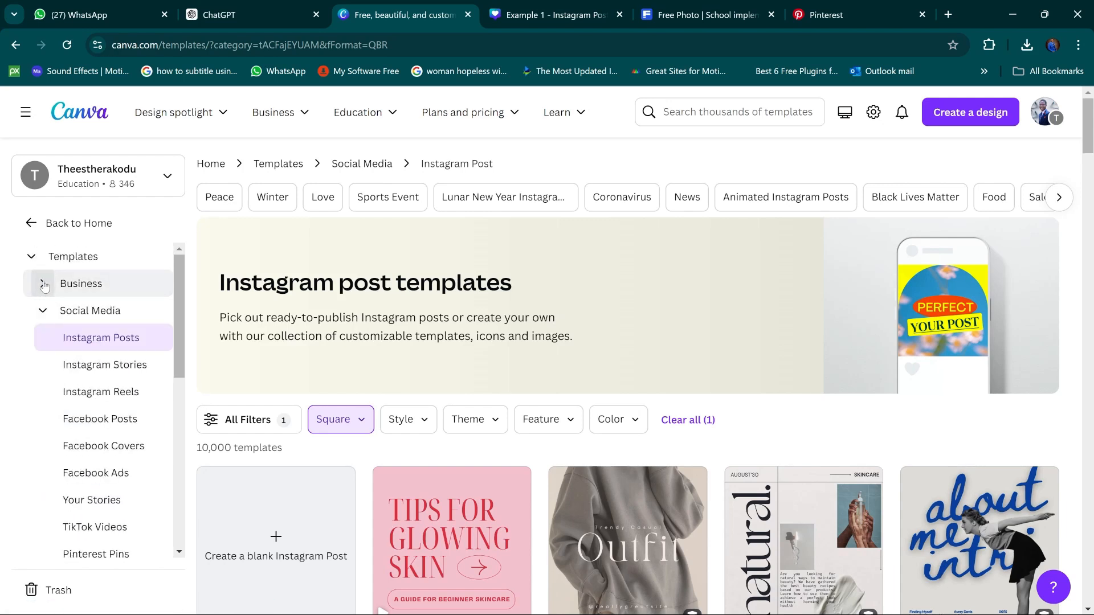
click(41, 315)
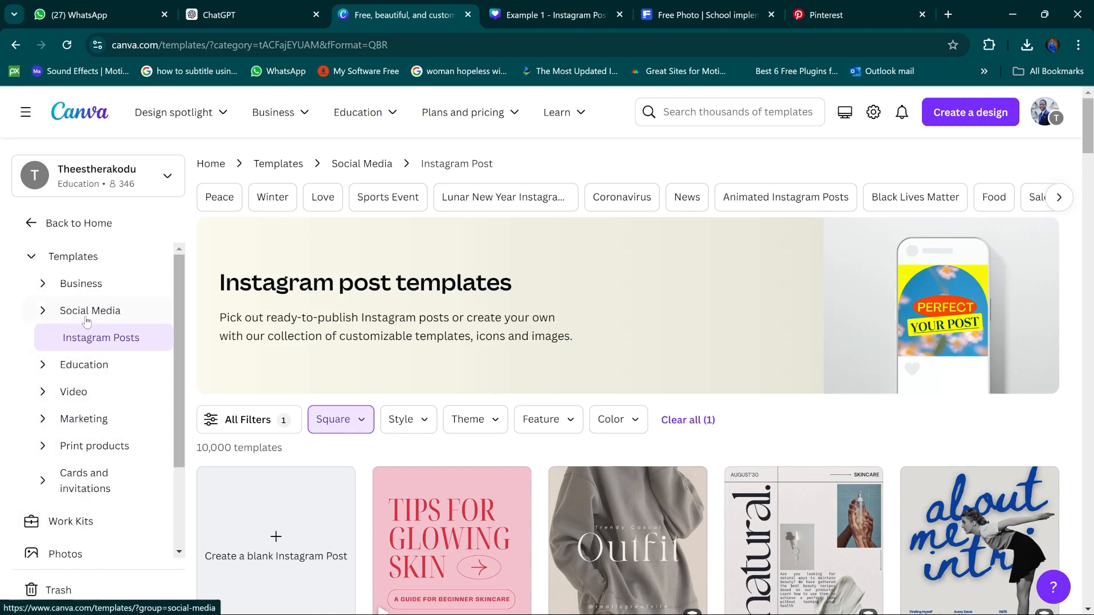
click(43, 367)
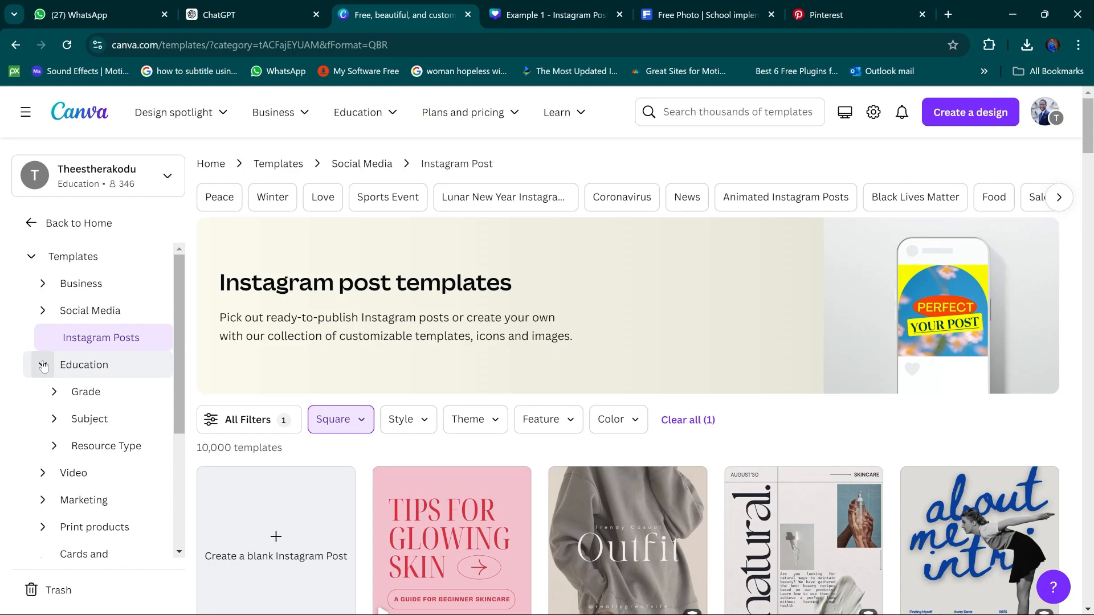
click(44, 366)
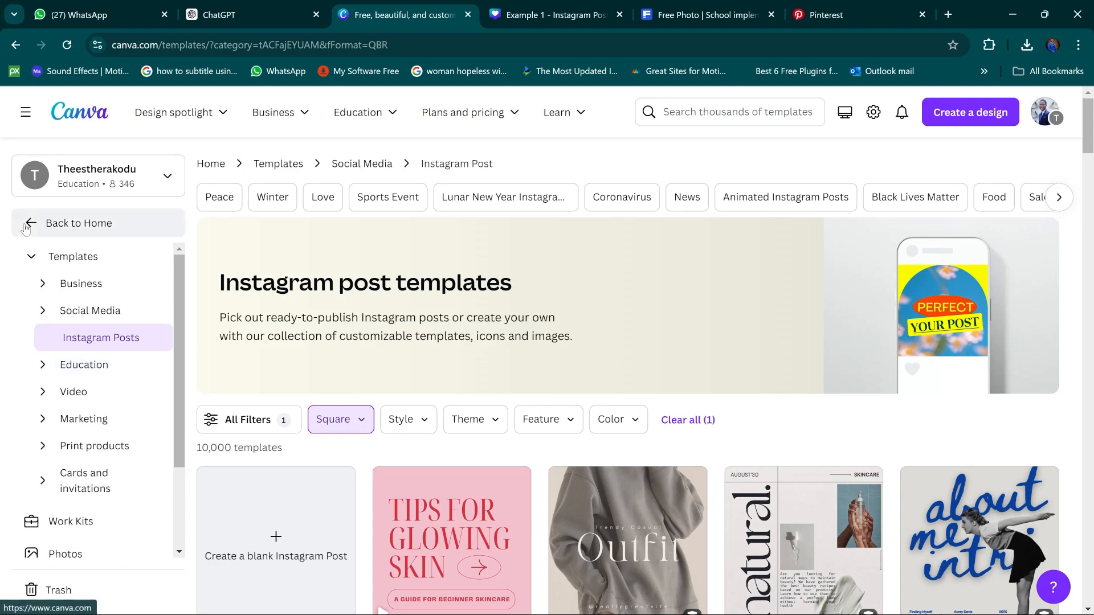
Go back to the home page and view the Brand Kits and Brand Templates pages
click(68, 223)
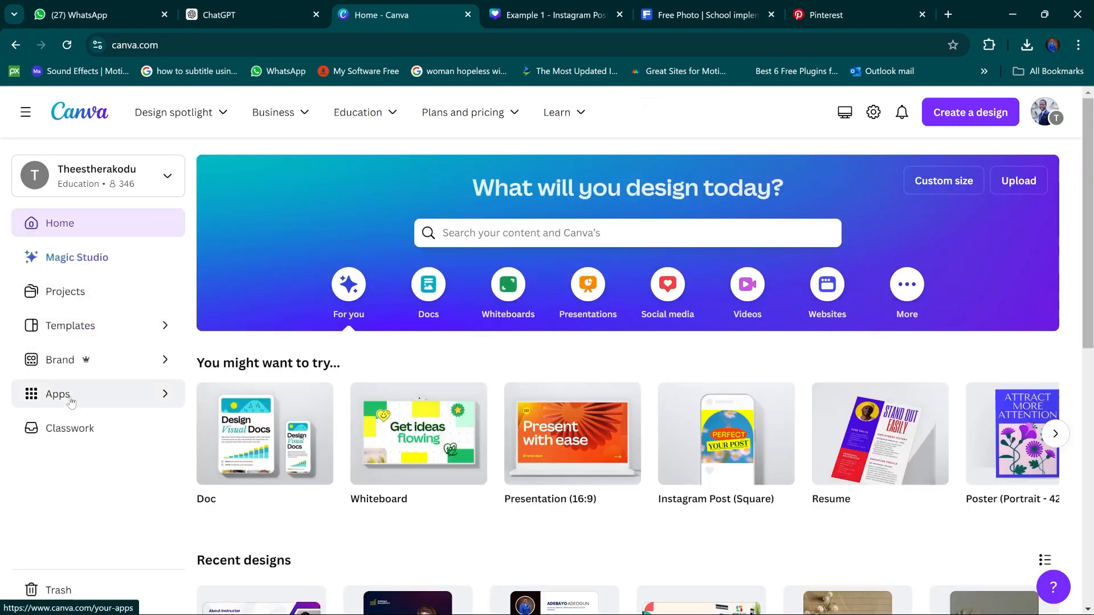
click(86, 360)
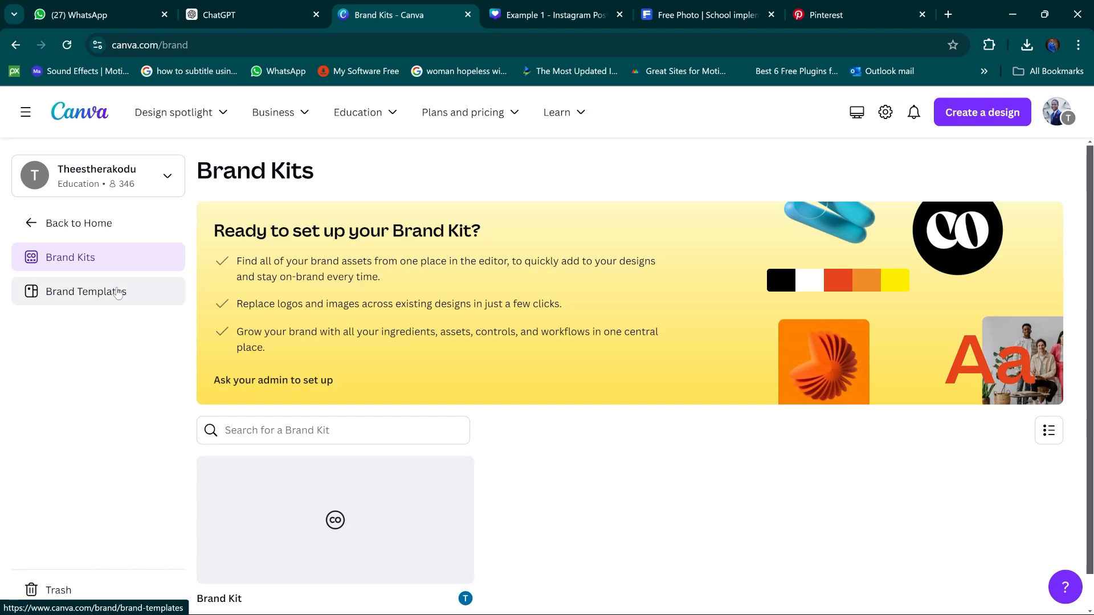
scroll(617, 540, down, 1)
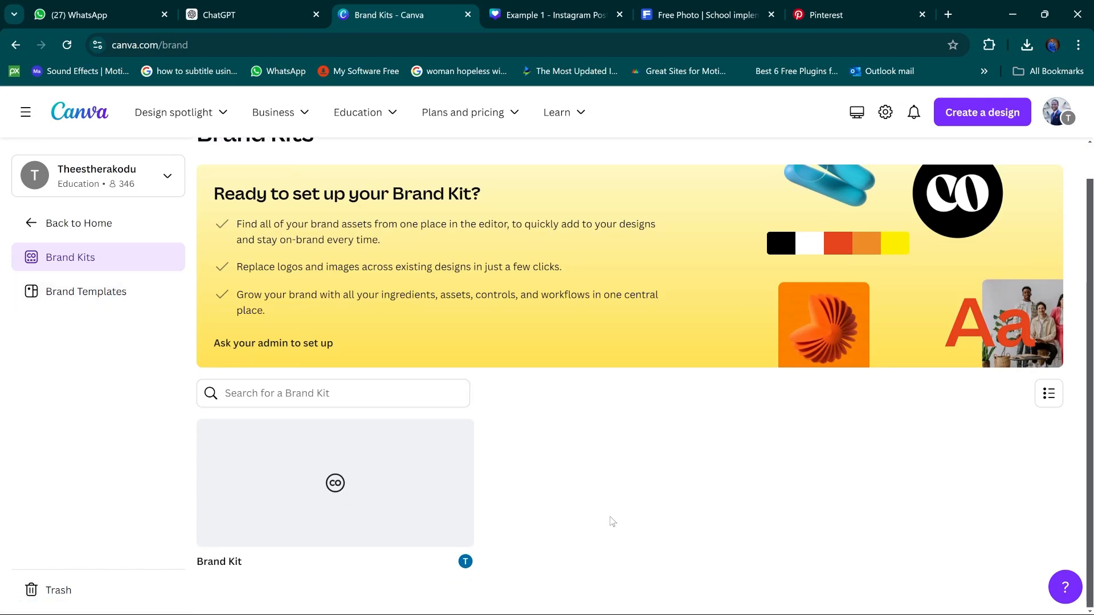
click(80, 294)
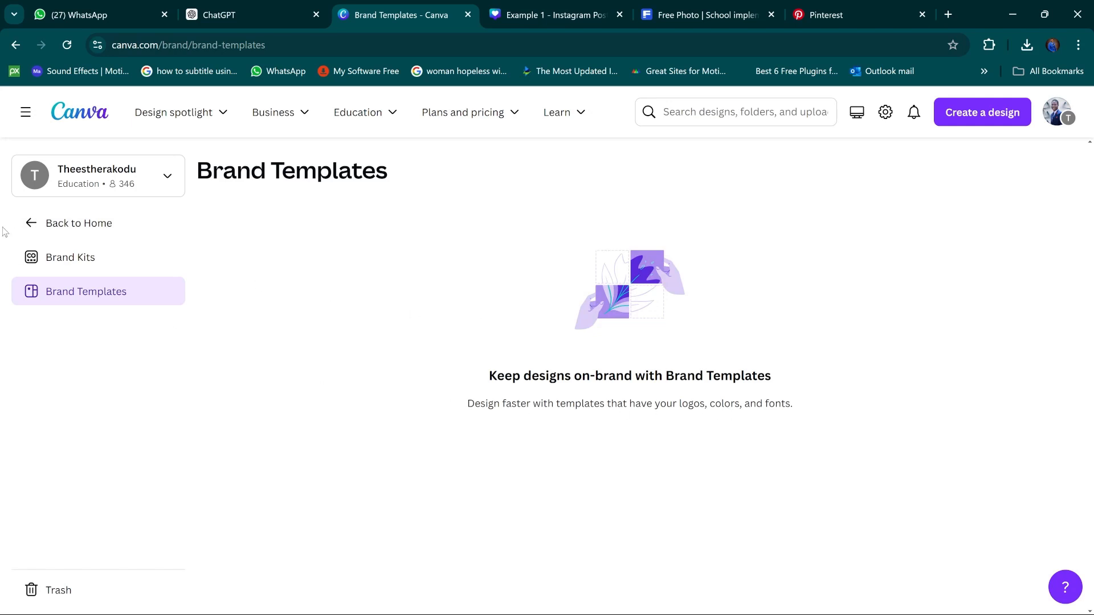
Return to the home page and open the Apps page to browse the trending and new apps
click(30, 225)
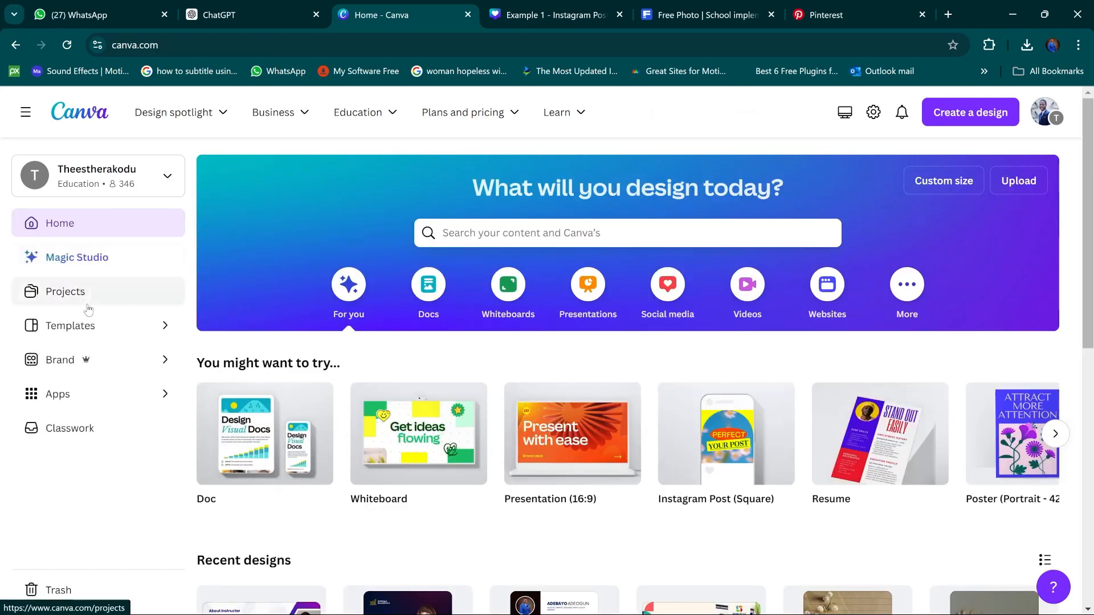
click(78, 393)
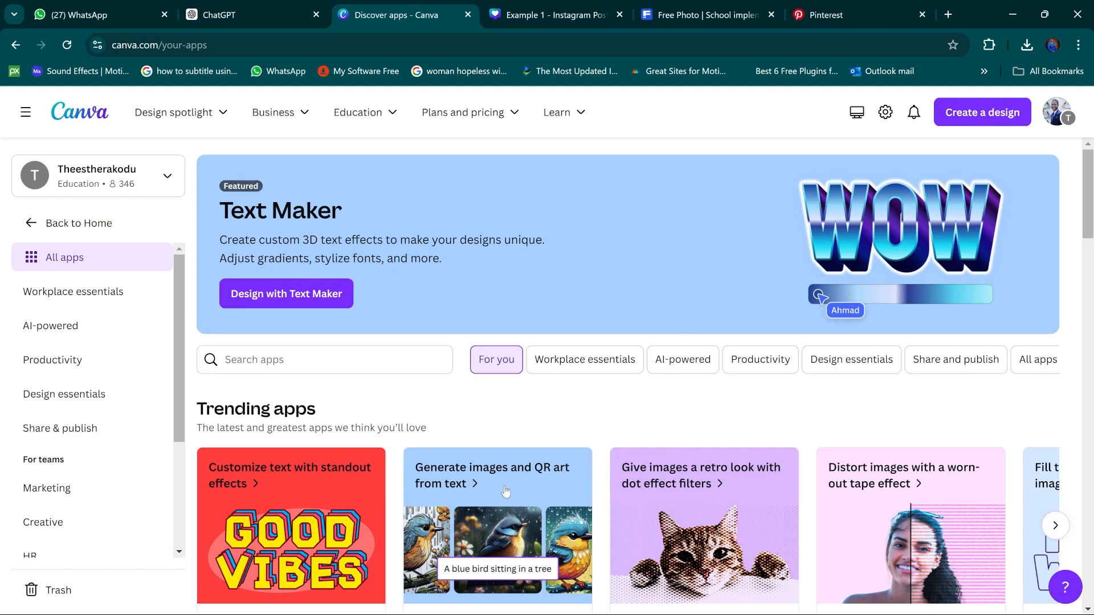
scroll(515, 494, down, 3)
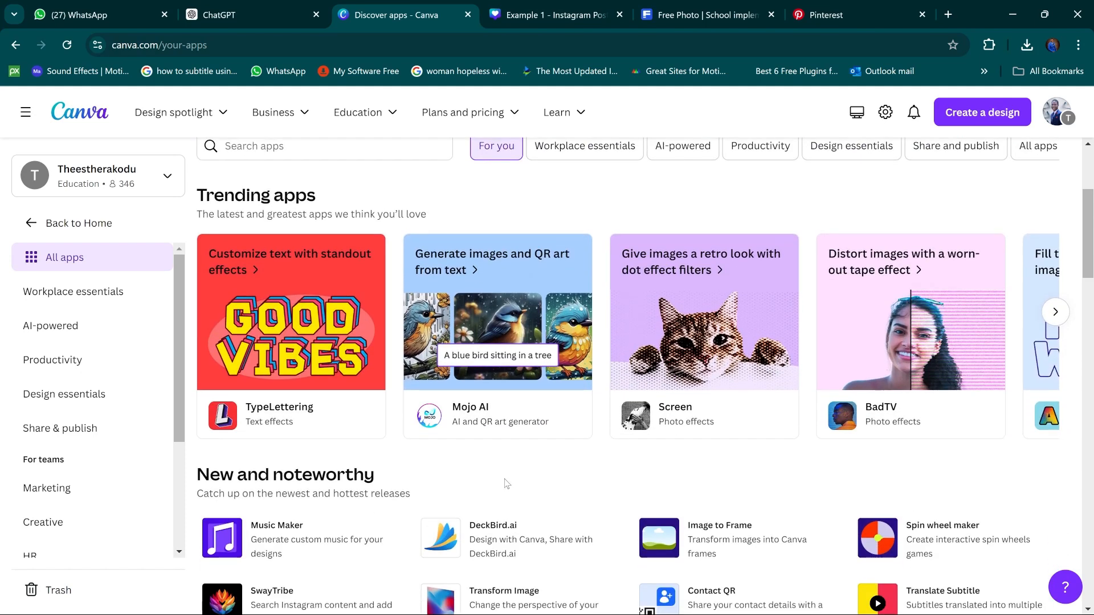
Return from the Apps page to the home page and take a brief look at the open Example 1 design
scroll(501, 426, up, 2)
scroll(501, 425, up, 2)
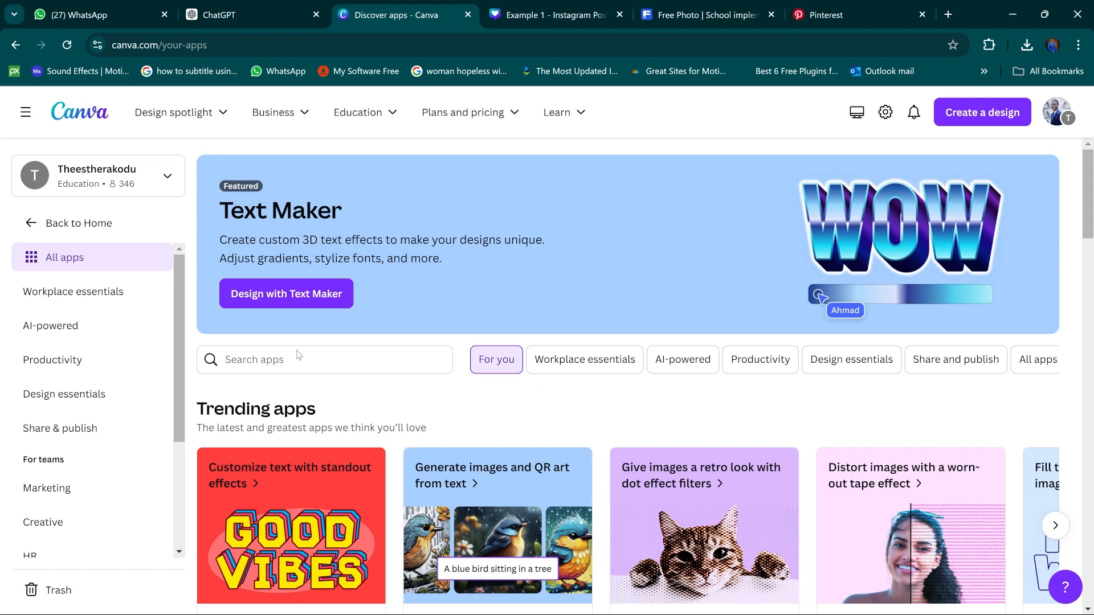
click(37, 225)
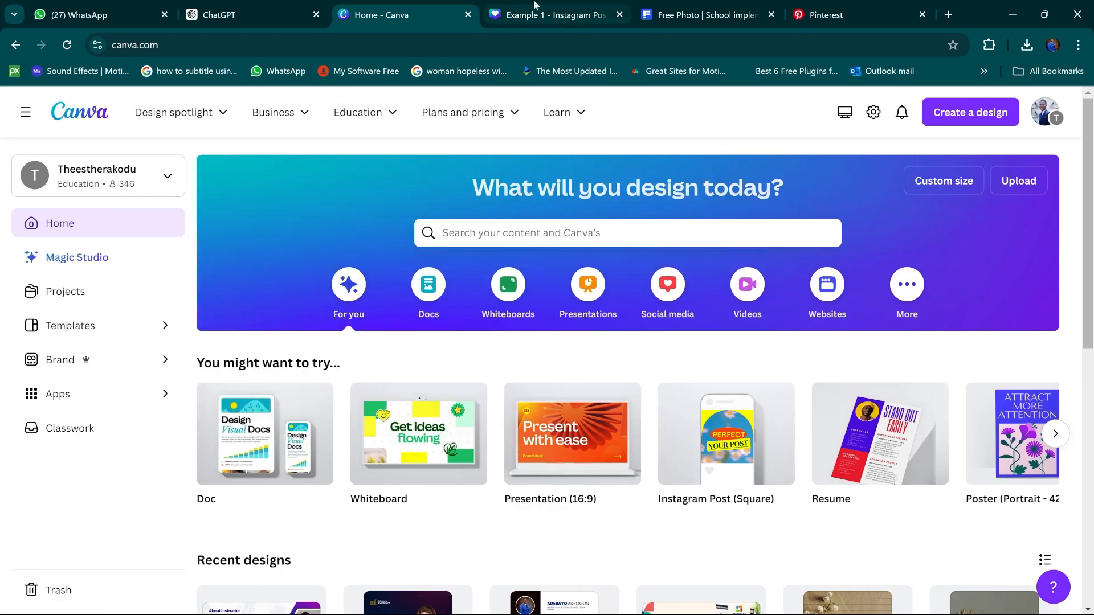
click(513, 15)
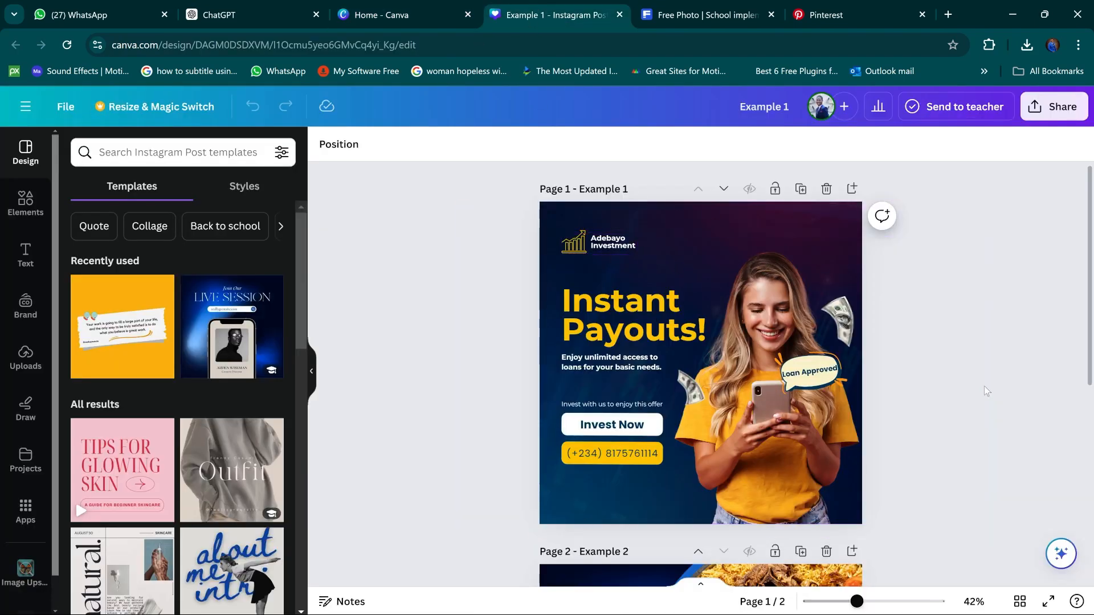
click(354, 5)
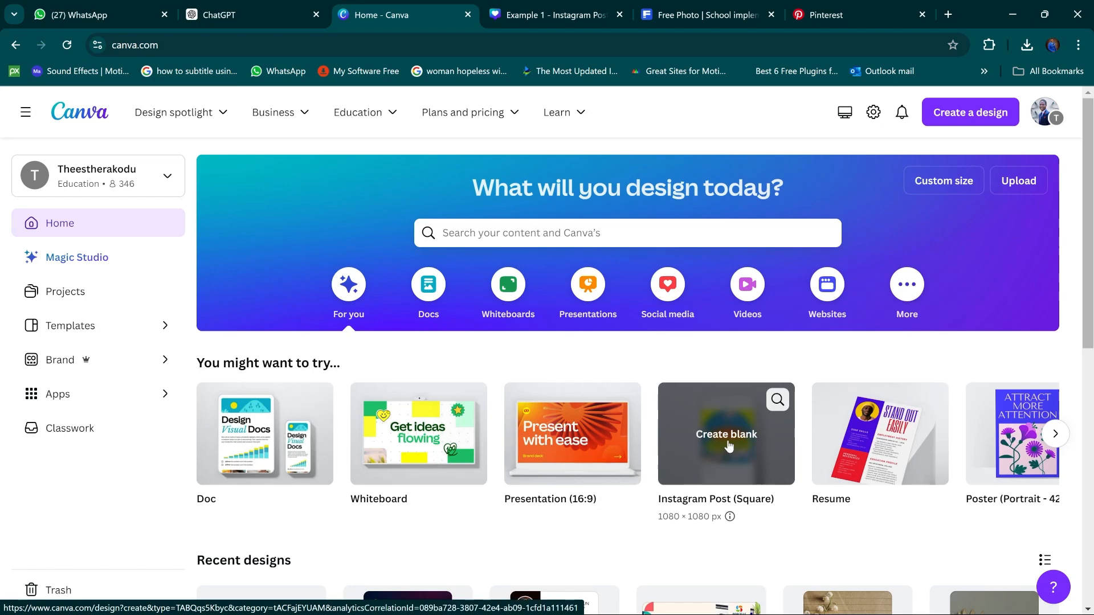
Create a blank square Instagram post, and view the list of available teams on the home page
click(729, 445)
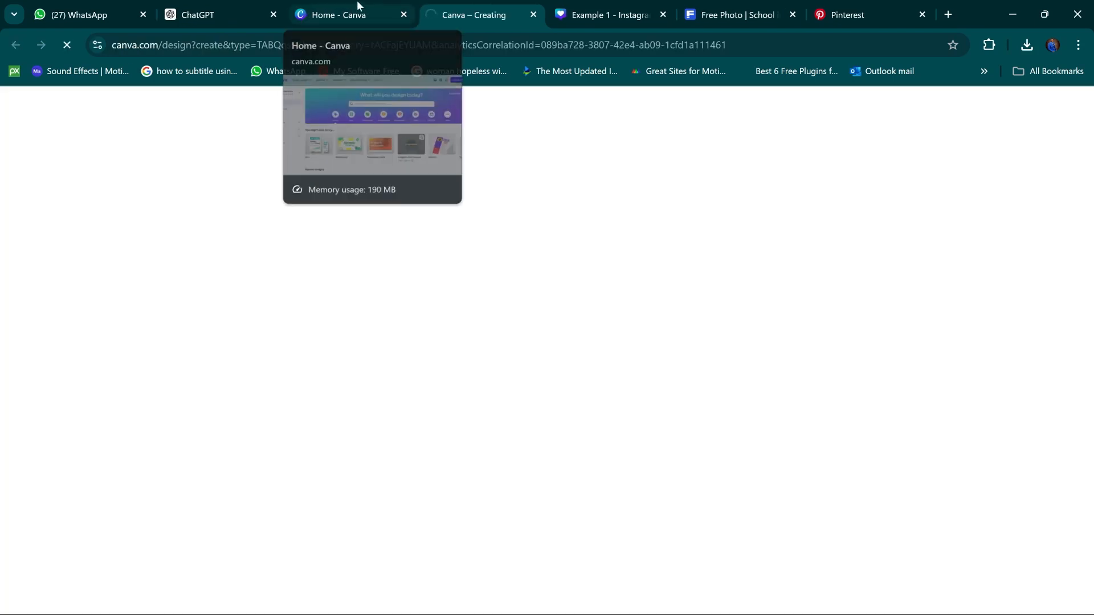
click(359, 7)
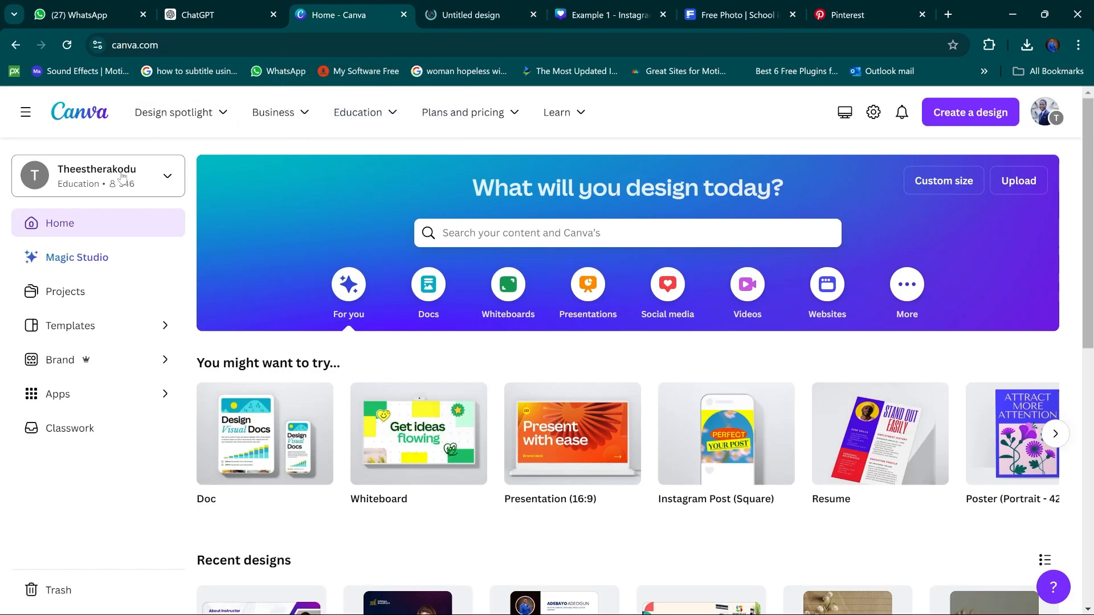
click(169, 177)
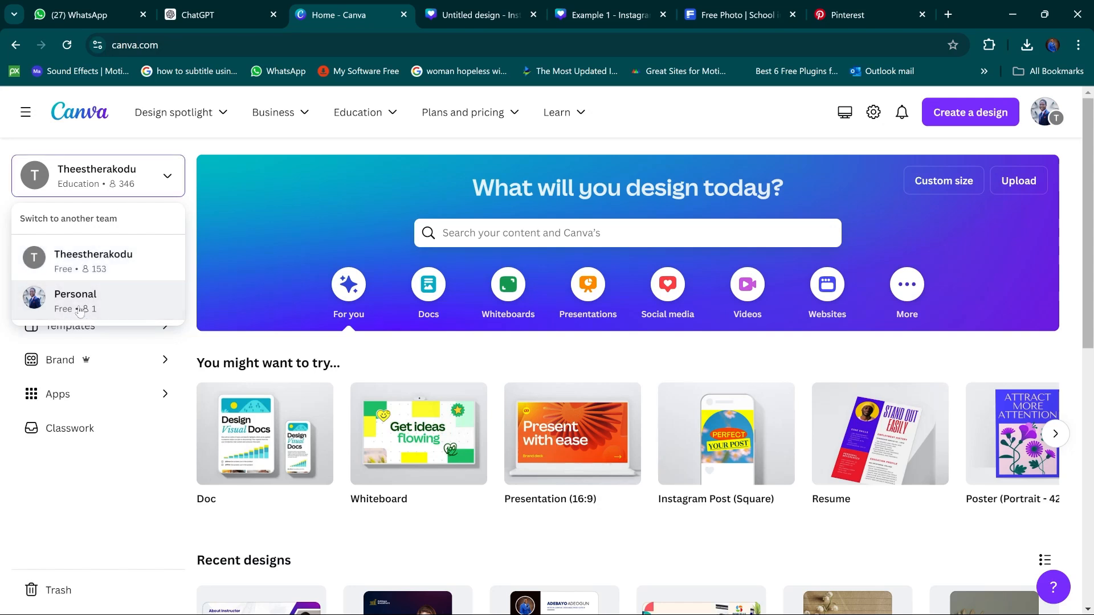
click(173, 191)
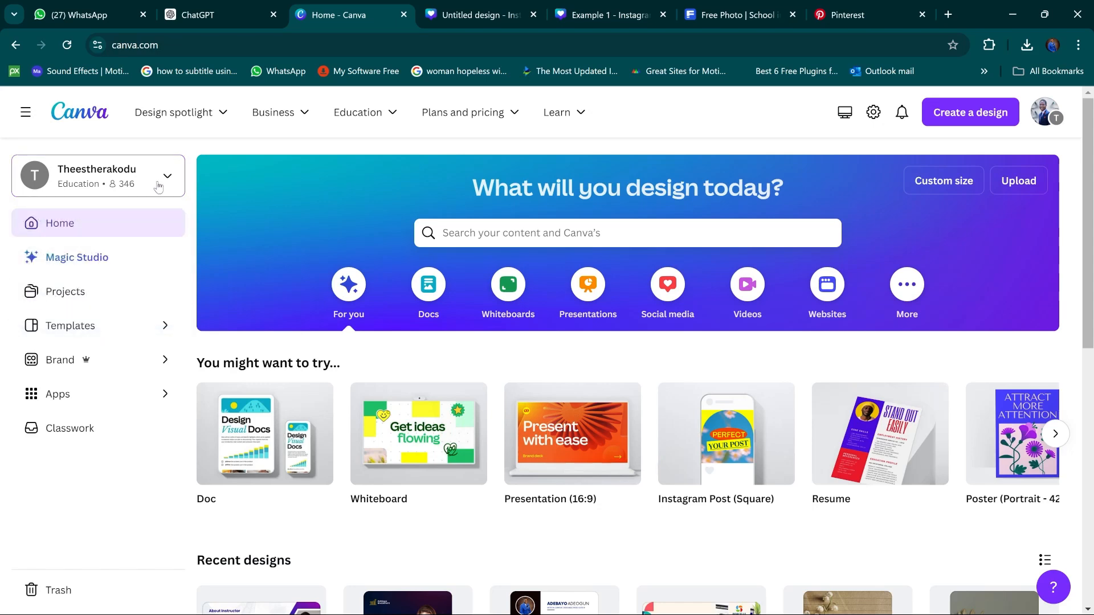
Look through the Design spotlight, Business, Education, Plans and pricing, and Learn offerings, and switch to the blank Instagram post
mouse_move(207, 108)
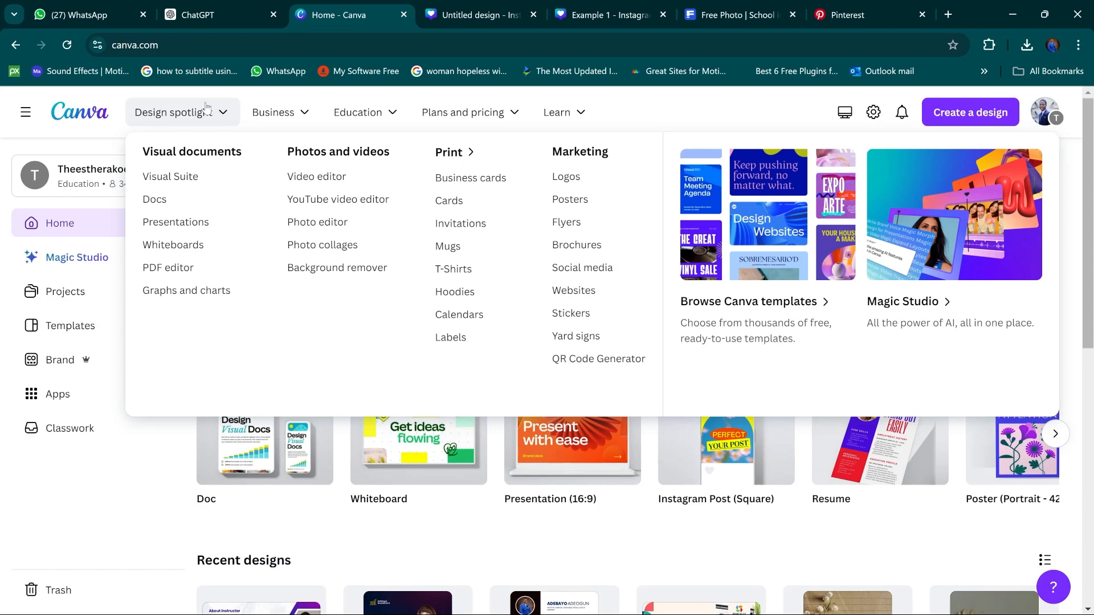
mouse_move(273, 108)
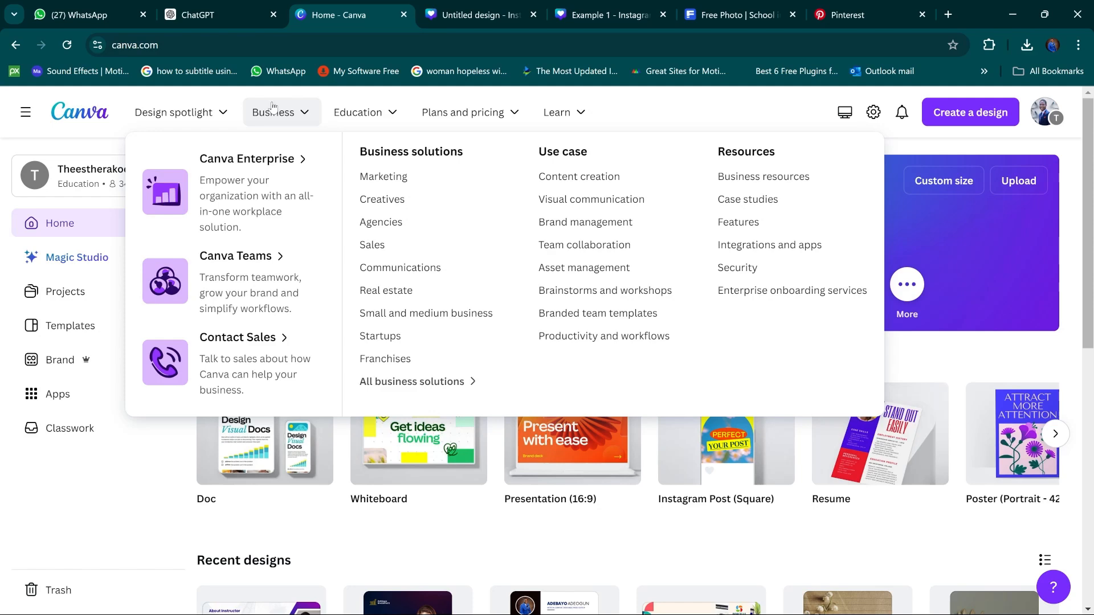
mouse_move(385, 112)
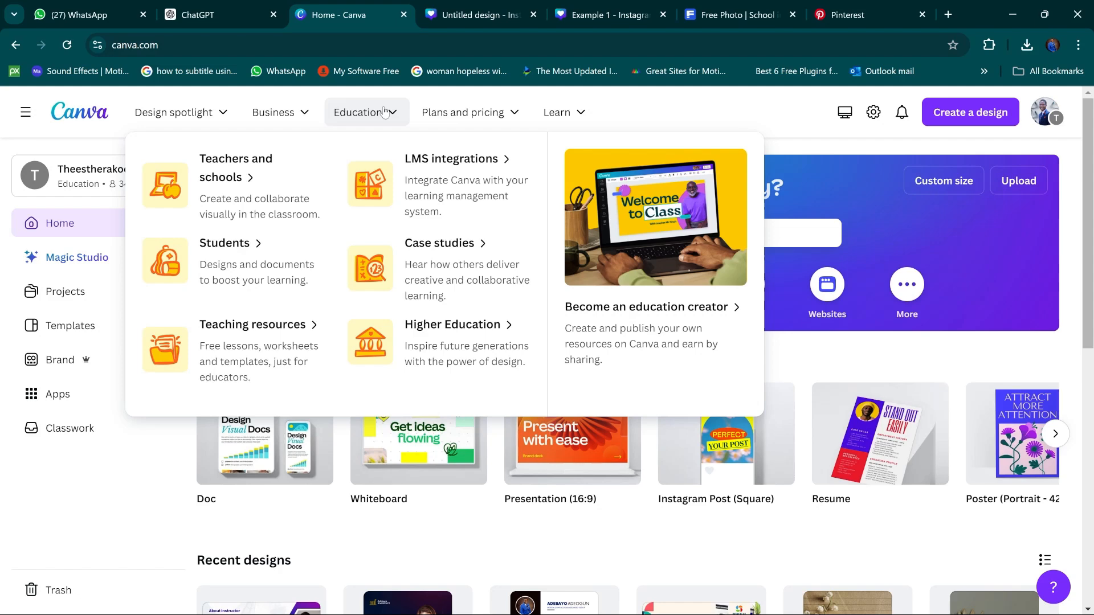
mouse_move(460, 113)
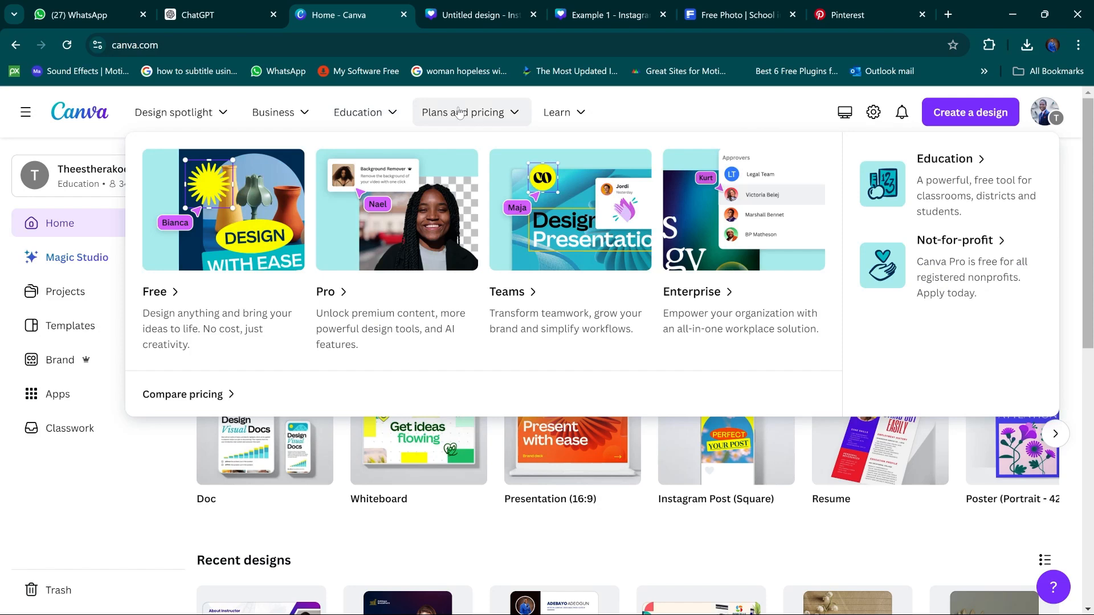
mouse_move(578, 112)
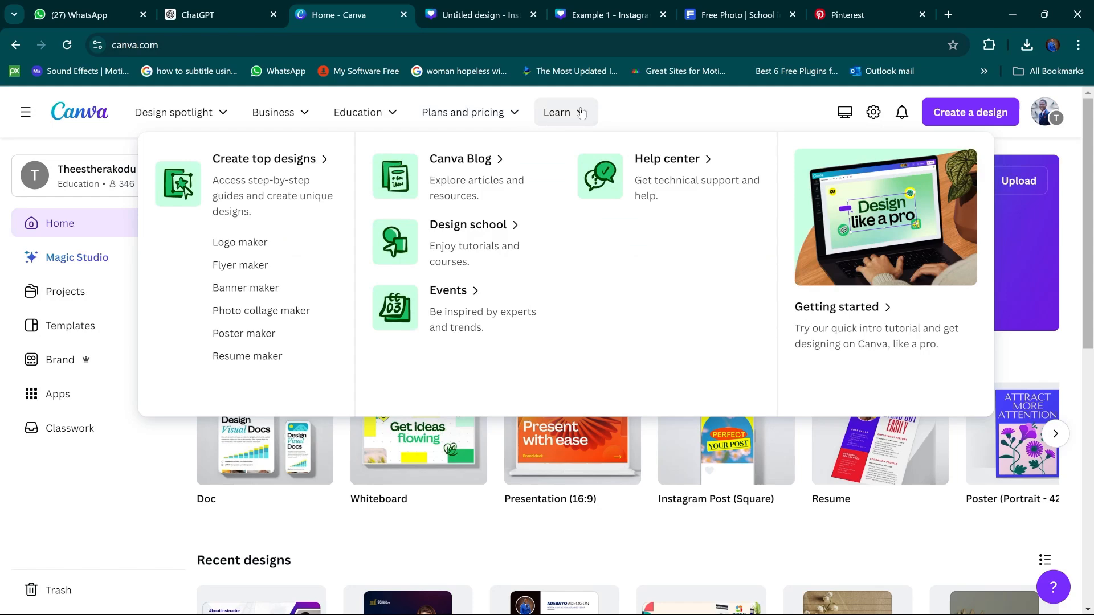
click(505, 10)
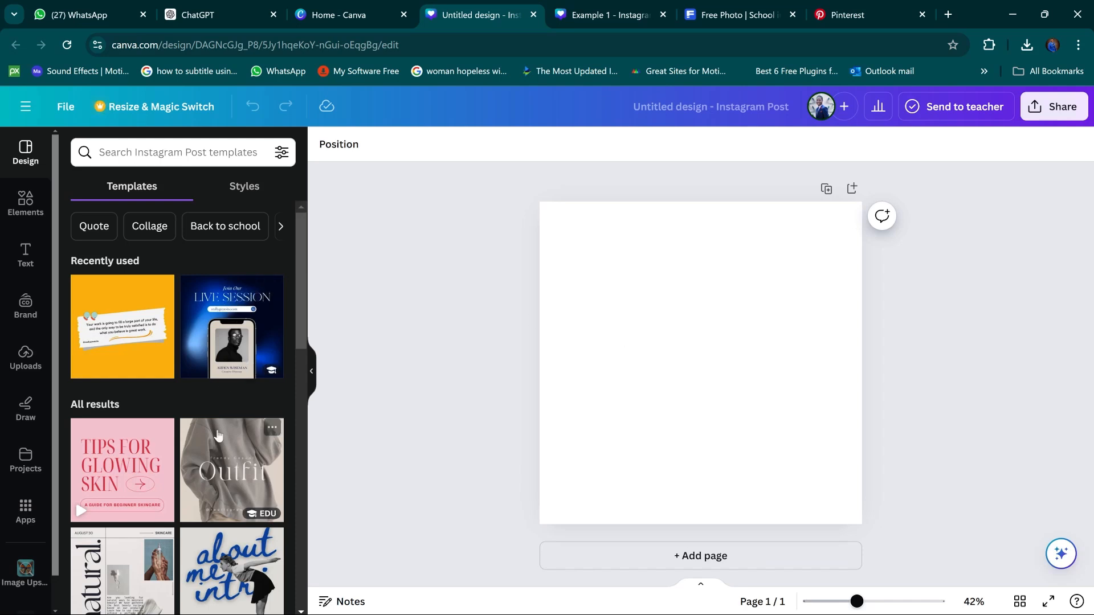
Apply the blue Live Session template to the page and replace it with the blue and white Giveaway template
click(227, 330)
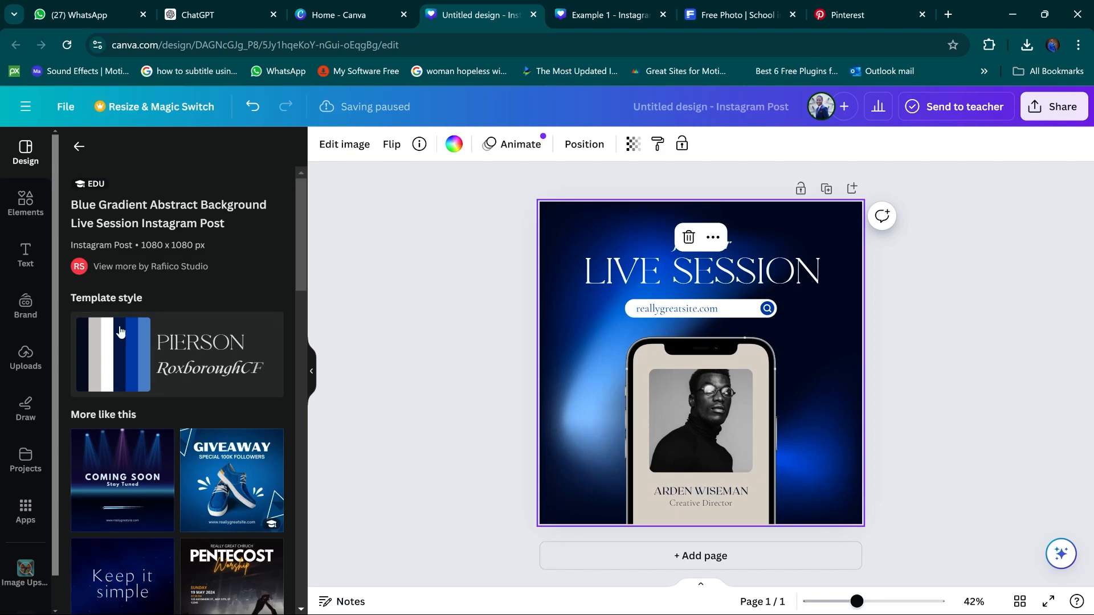
scroll(131, 342, down, 1)
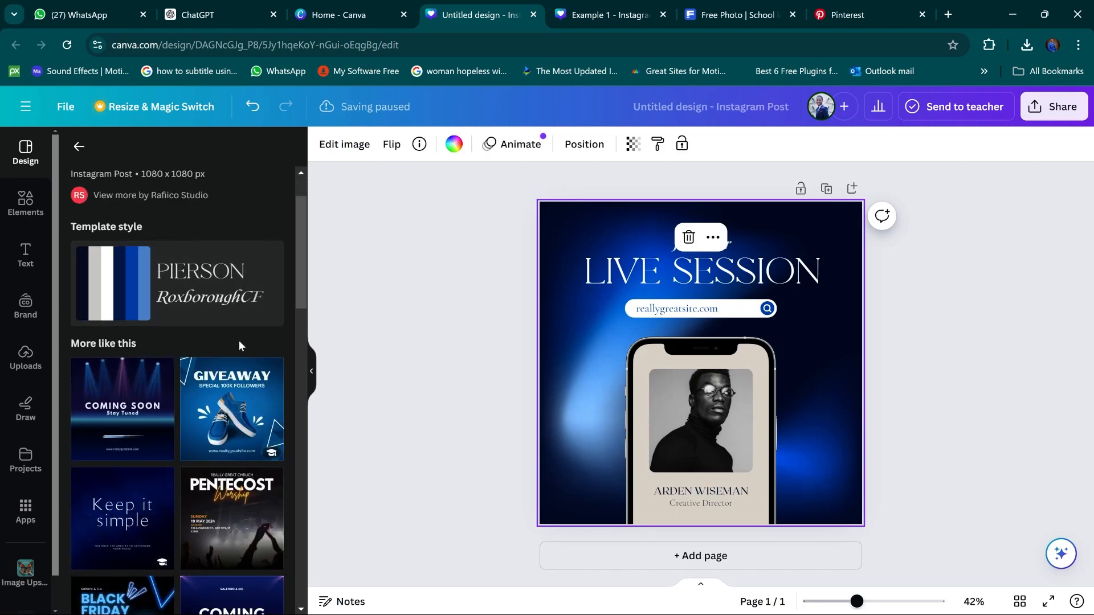
click(220, 391)
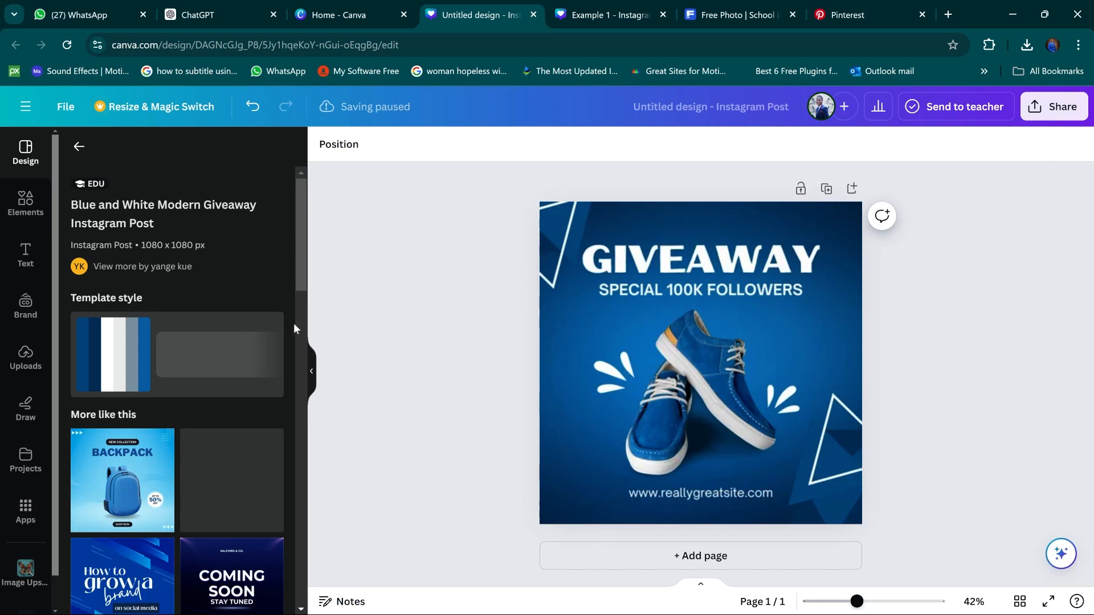
click(824, 221)
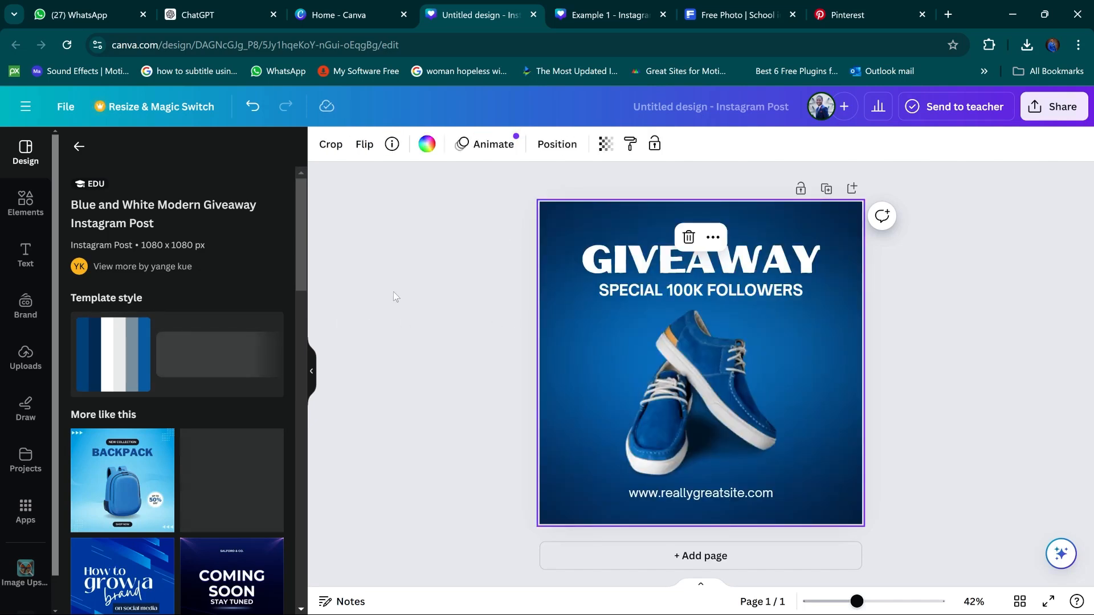
Undo the applied templates, return to the template list and delete the leftover blue background from the page
key(ctrl+z)
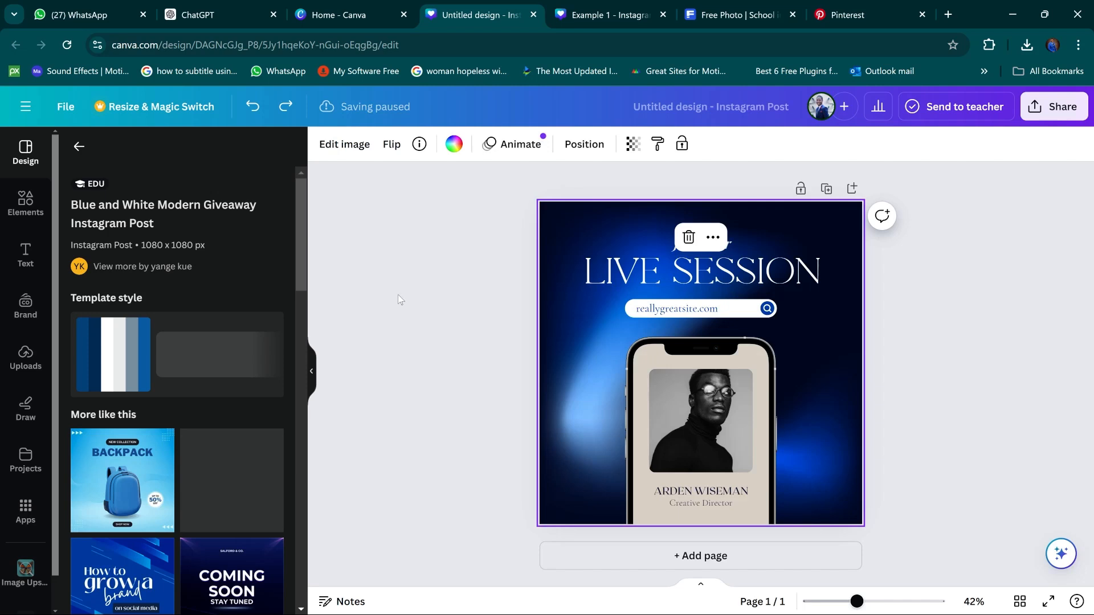
key(ctrl+z)
key(ctrl+z)
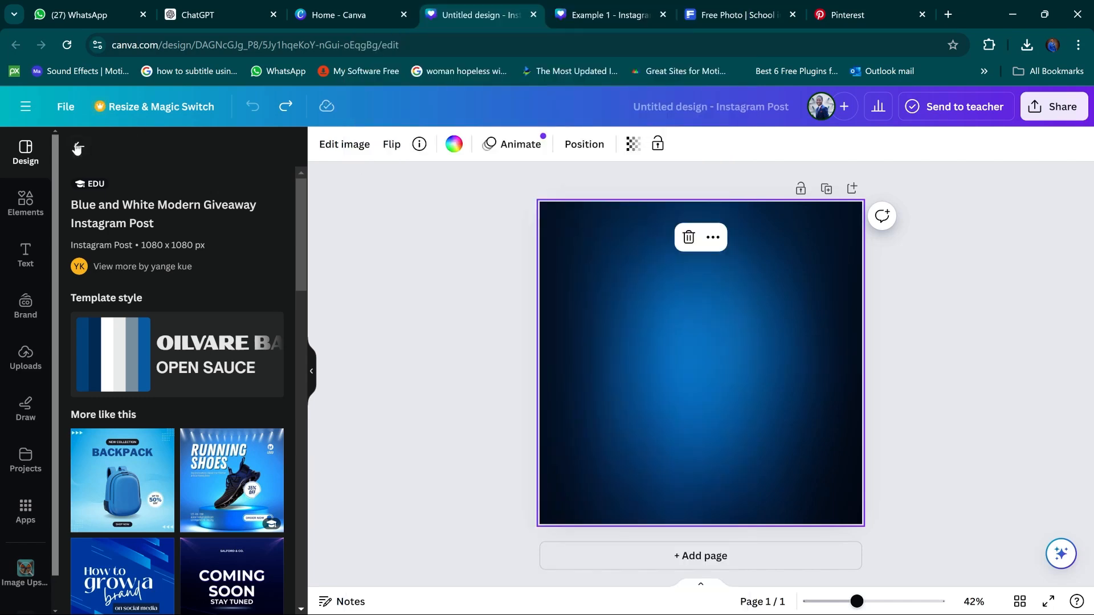
click(77, 148)
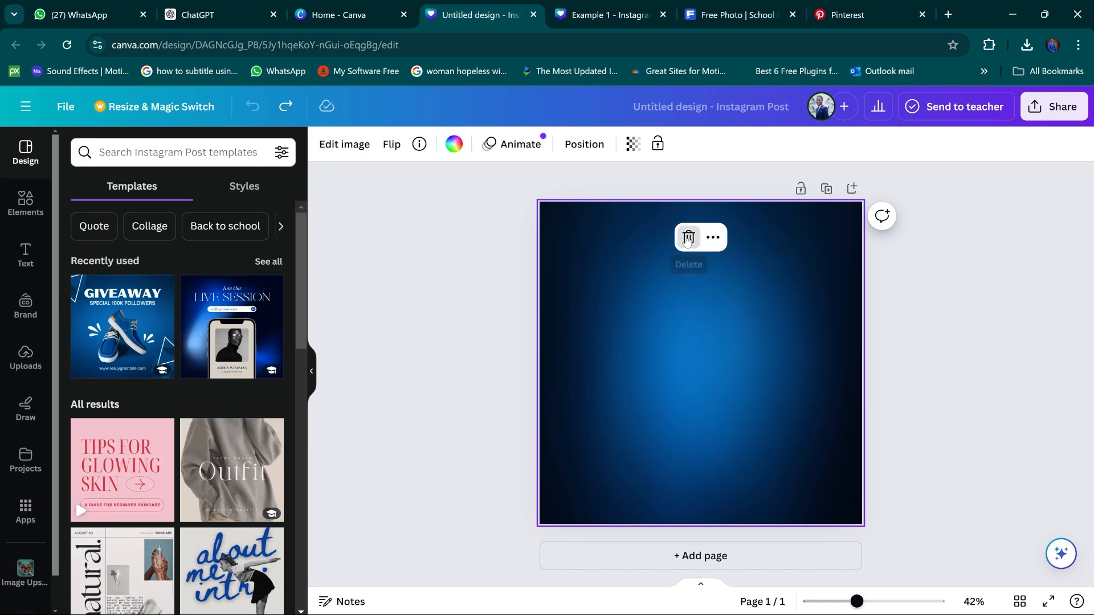
click(688, 238)
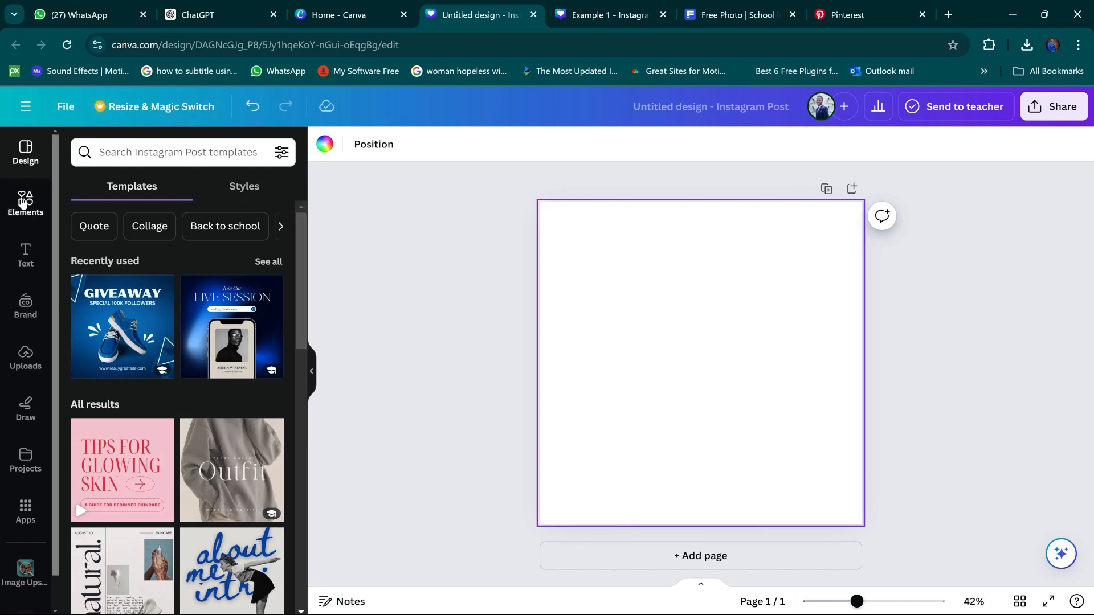
Browse the Elements library and view the Text styles, Brand kit and Uploads sections of the editor
click(23, 206)
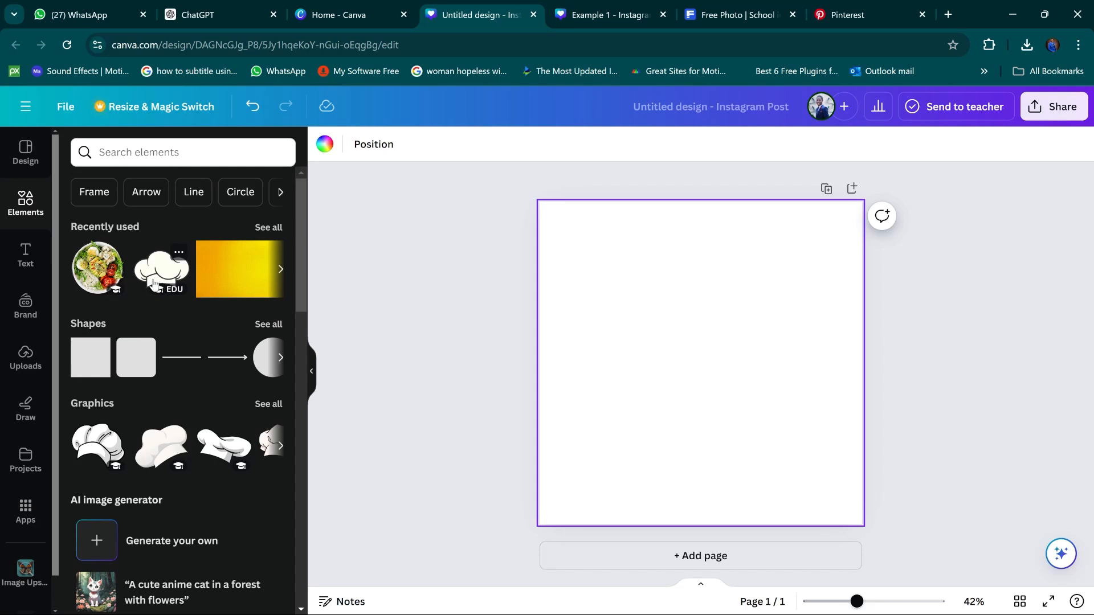
scroll(136, 371, down, 4)
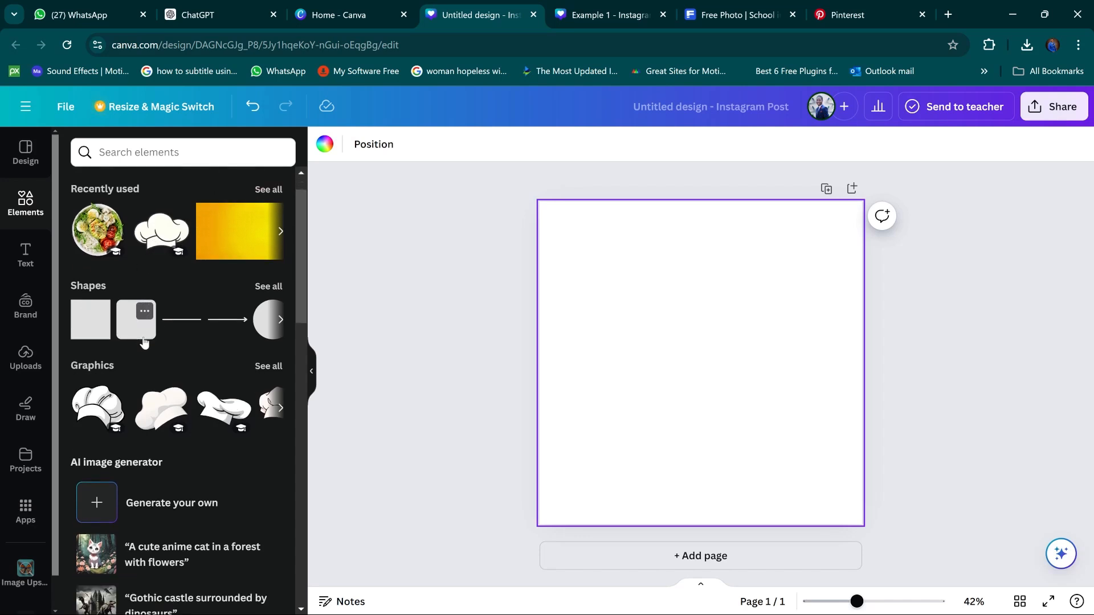
scroll(153, 288, up, 2)
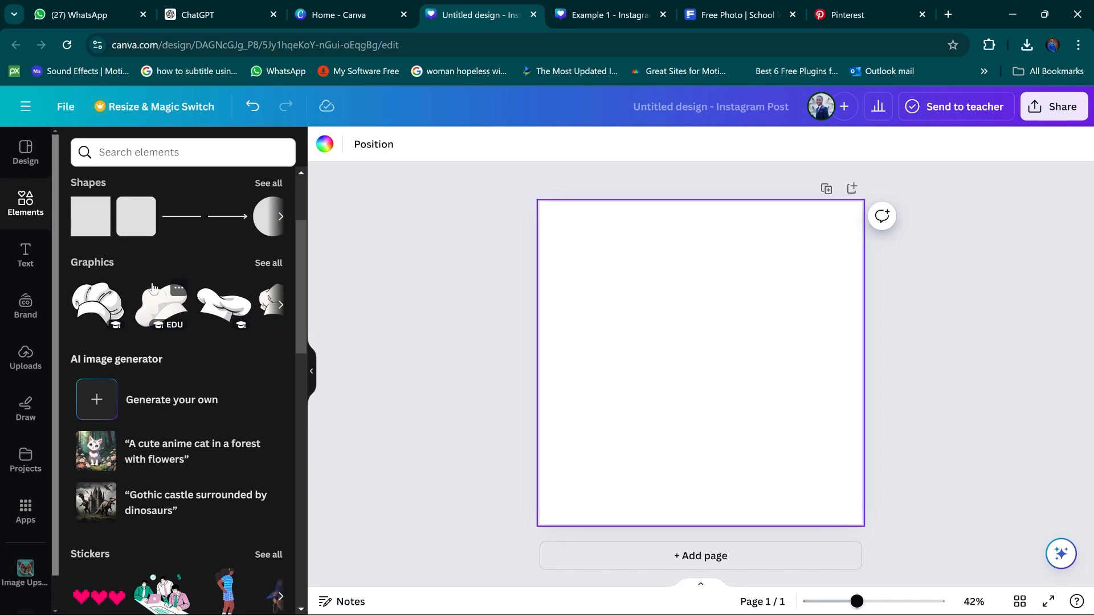
scroll(152, 288, up, 1)
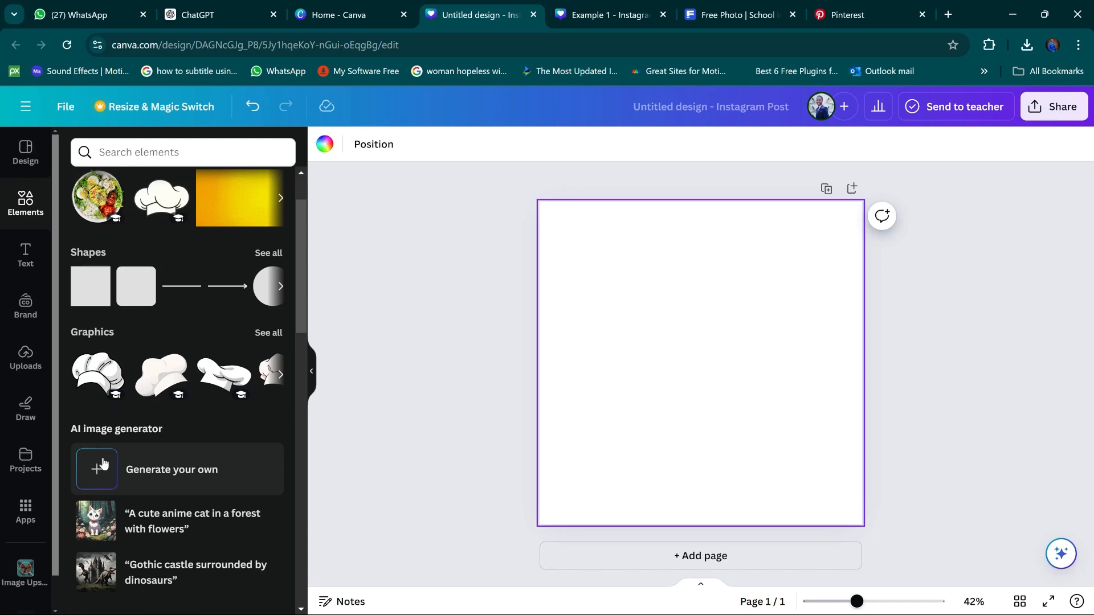
click(26, 262)
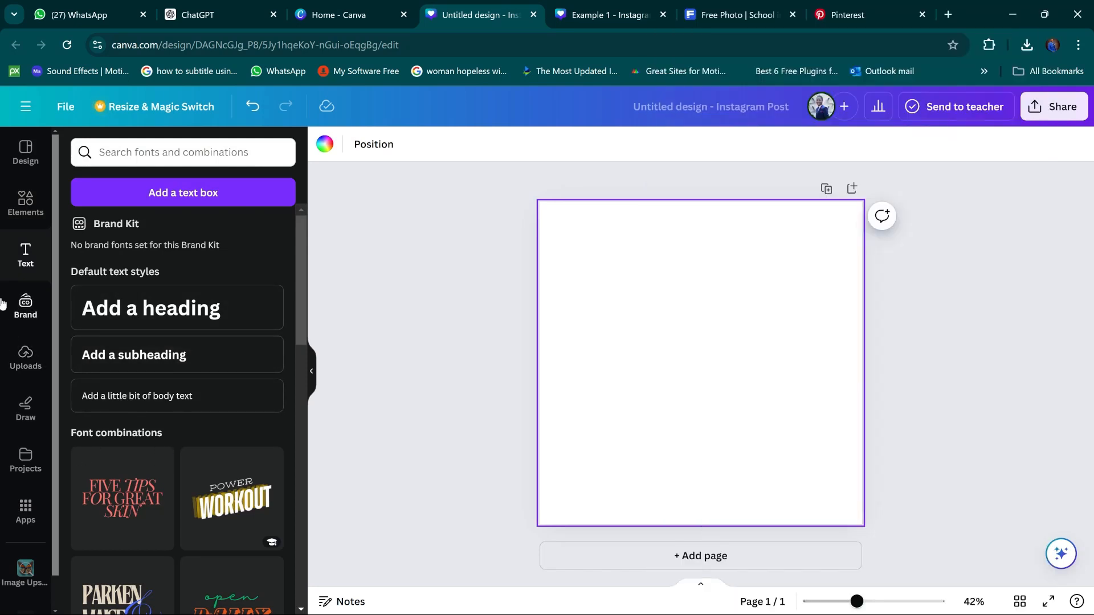
click(26, 310)
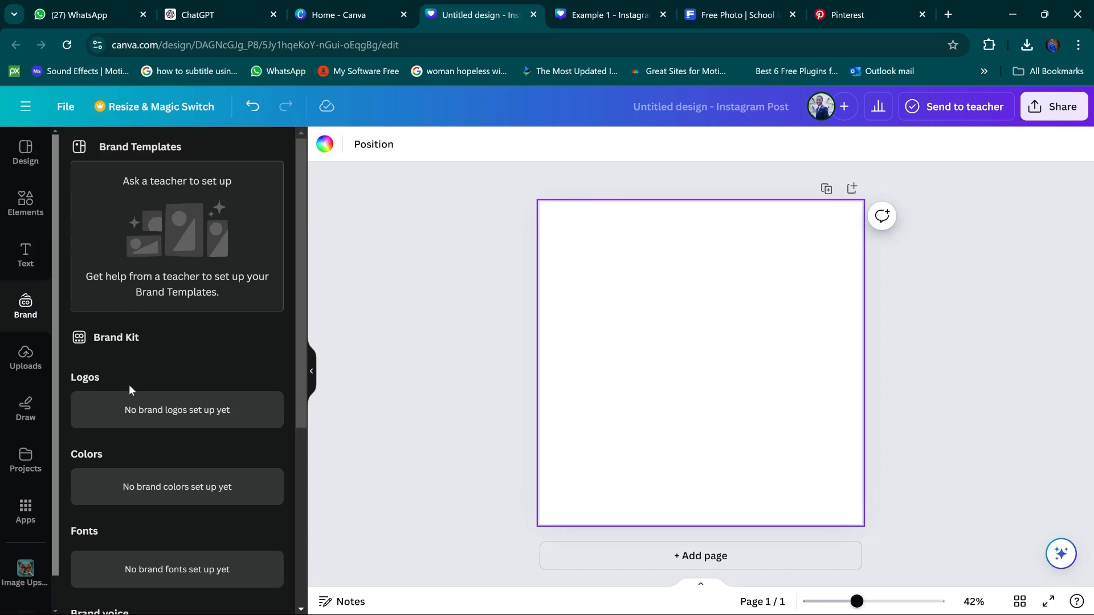
click(19, 367)
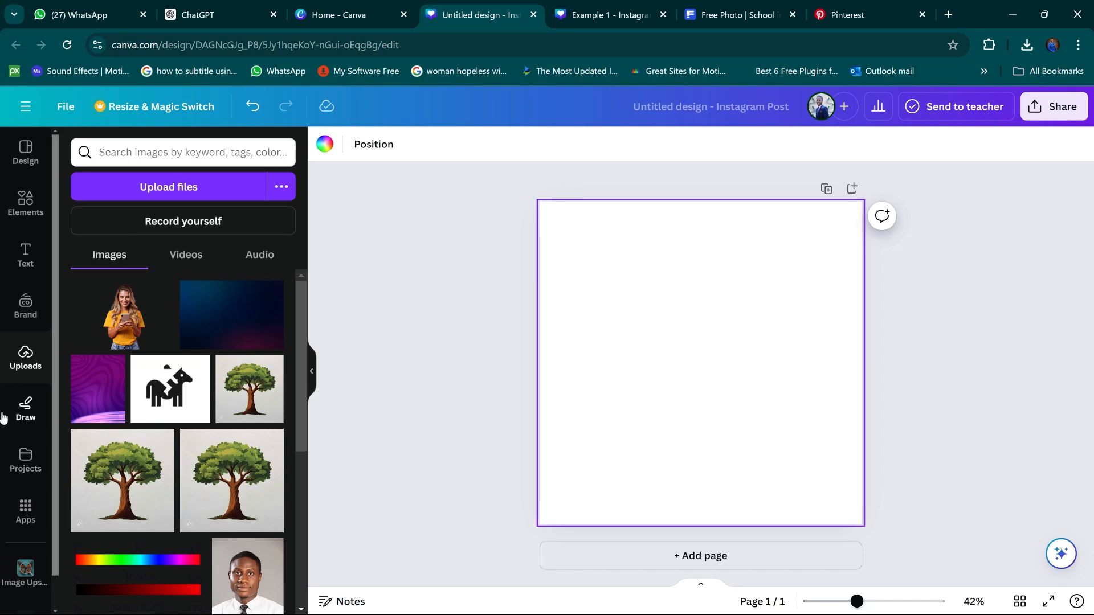
Draw freehand strokes on the page with the red marker: a wavy line, a rounded square, a slanted stroke and a horizontal line
click(22, 408)
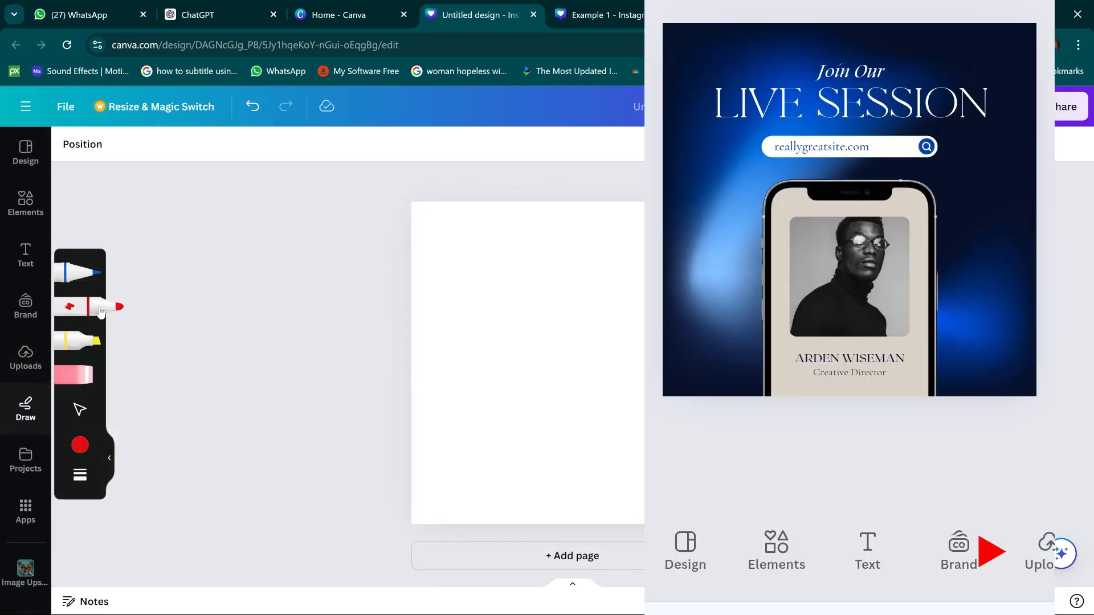
click(79, 409)
drag(516, 314, 599, 420)
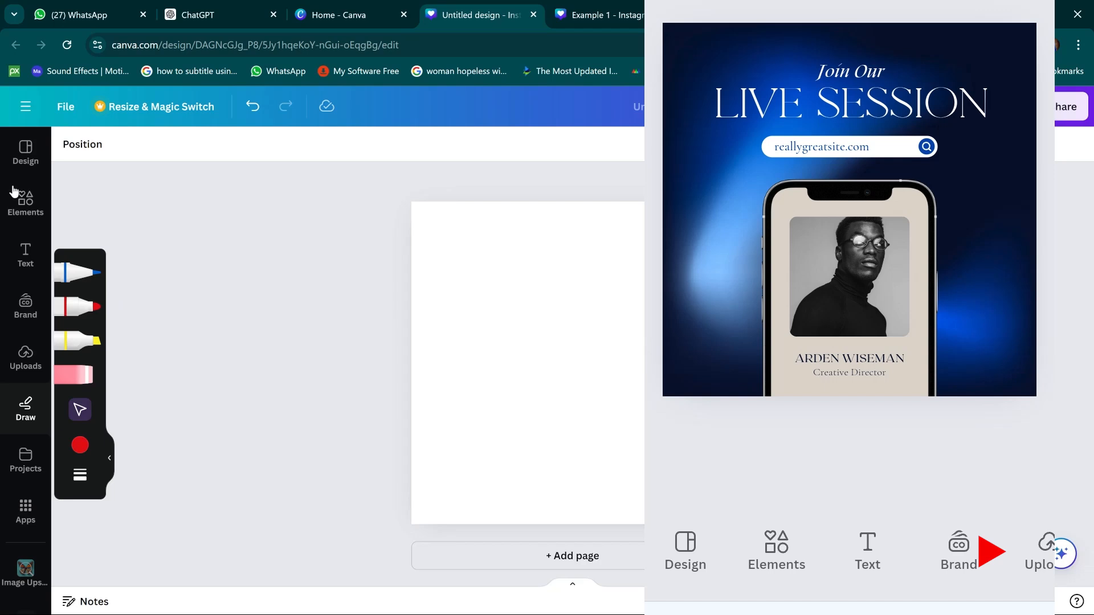
click(91, 305)
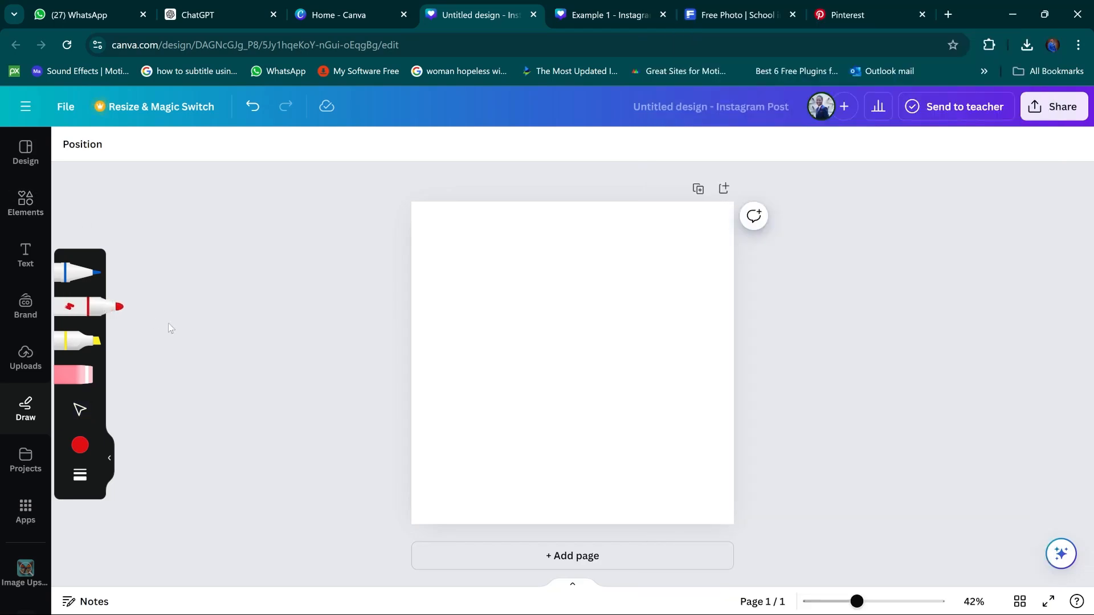
mouse_move(501, 281)
mouse_down()
mouse_move(667, 427)
mouse_move(543, 401)
mouse_move(626, 307)
mouse_move(684, 300)
mouse_up()
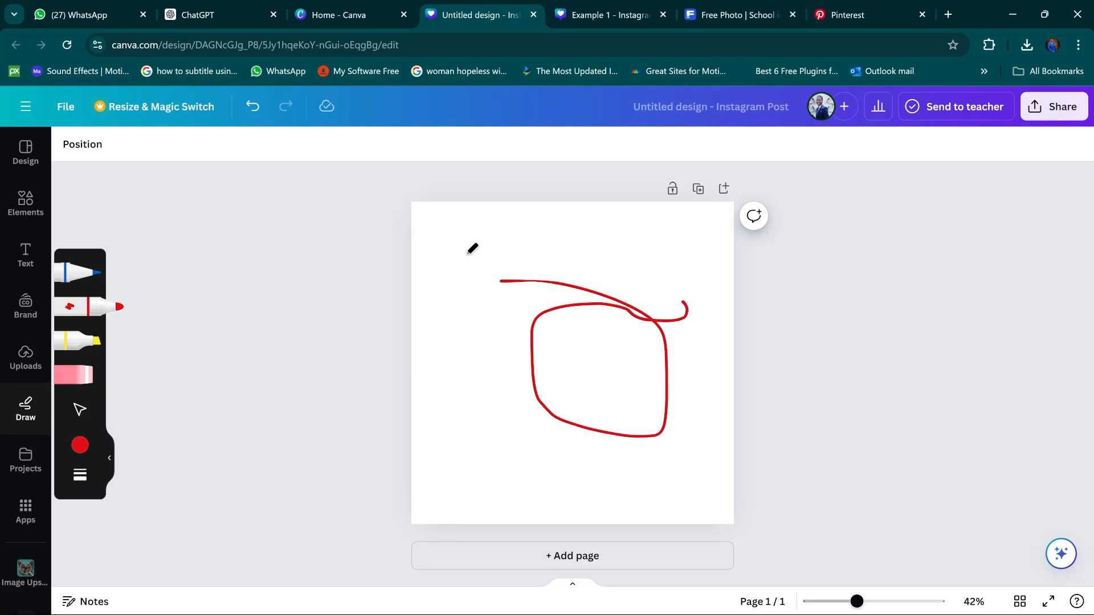
drag(472, 249, 450, 371)
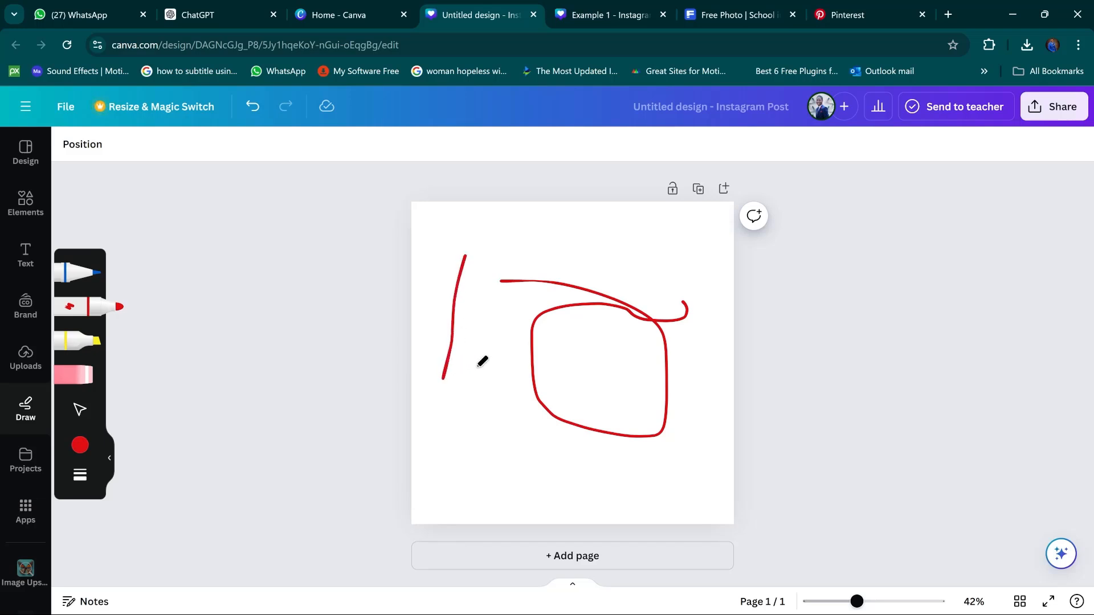
drag(463, 413, 602, 421)
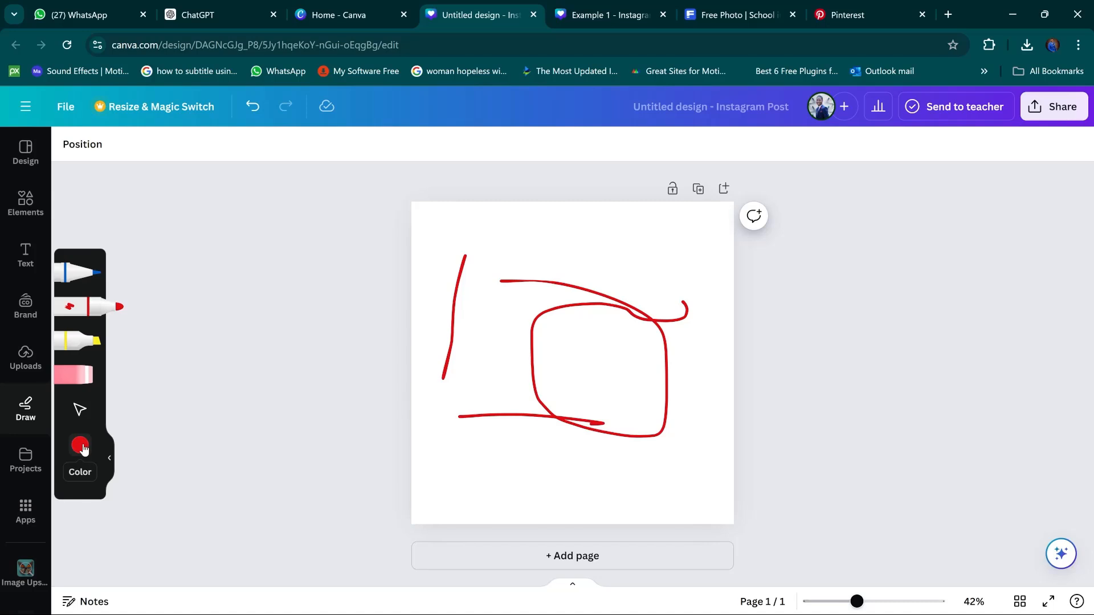
Set the marker color to green and draw an angular tick-like stroke below the red horizontal line
click(80, 448)
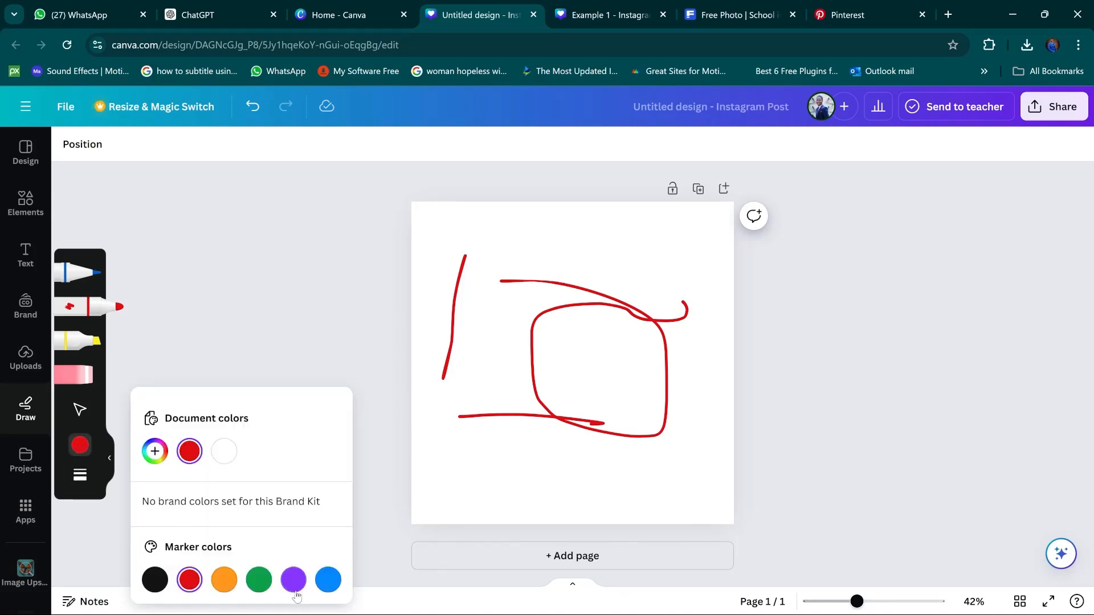
click(259, 579)
mouse_move(506, 436)
mouse_down()
mouse_move(526, 498)
mouse_move(473, 486)
mouse_up()
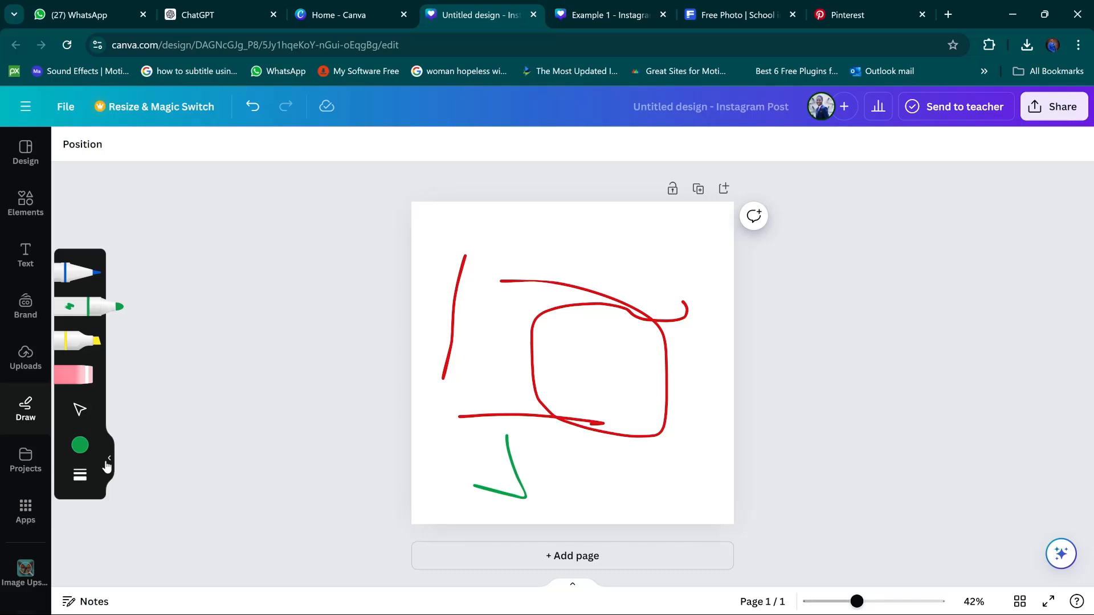
Set the marker's transparency to 49 and draw a small circle near the page's upper edge
click(106, 461)
click(34, 423)
click(80, 477)
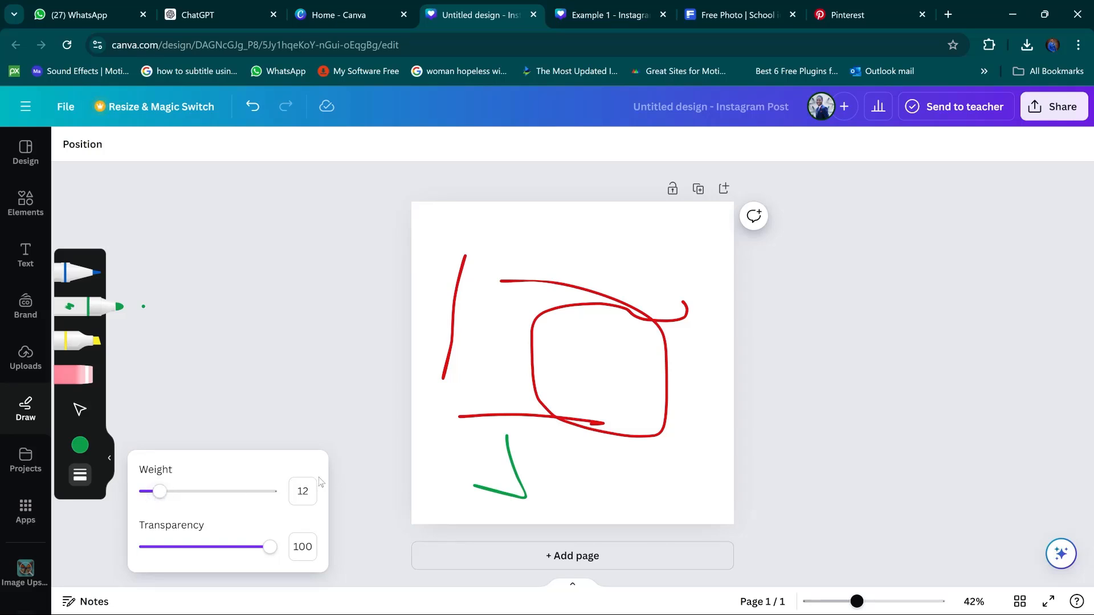
drag(270, 547, 206, 551)
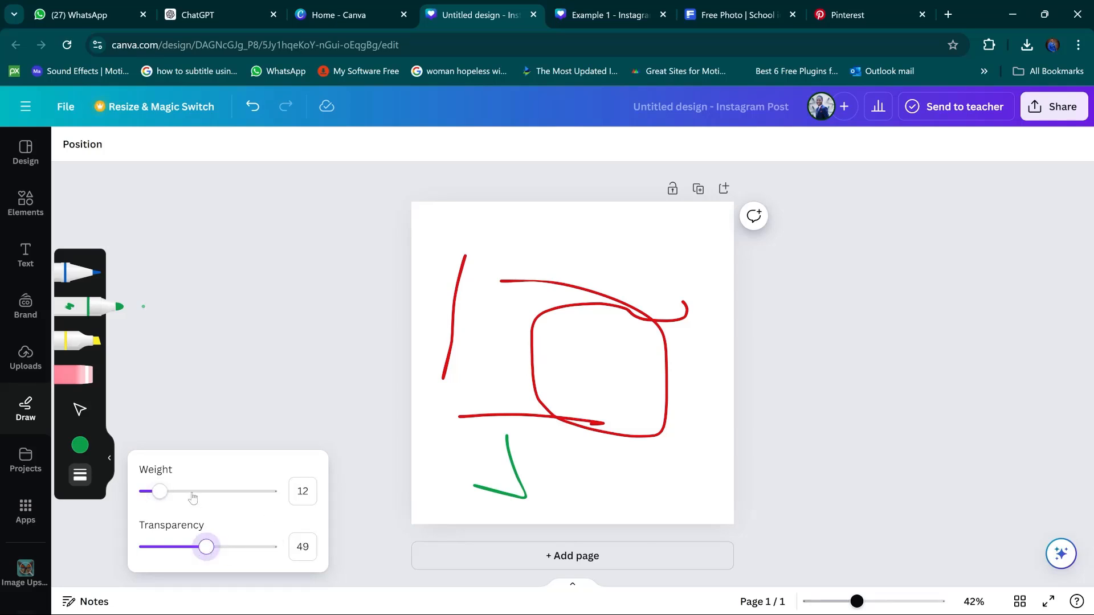
mouse_move(531, 234)
mouse_down()
mouse_move(571, 218)
mouse_move(585, 260)
mouse_move(555, 266)
mouse_move(534, 235)
mouse_up()
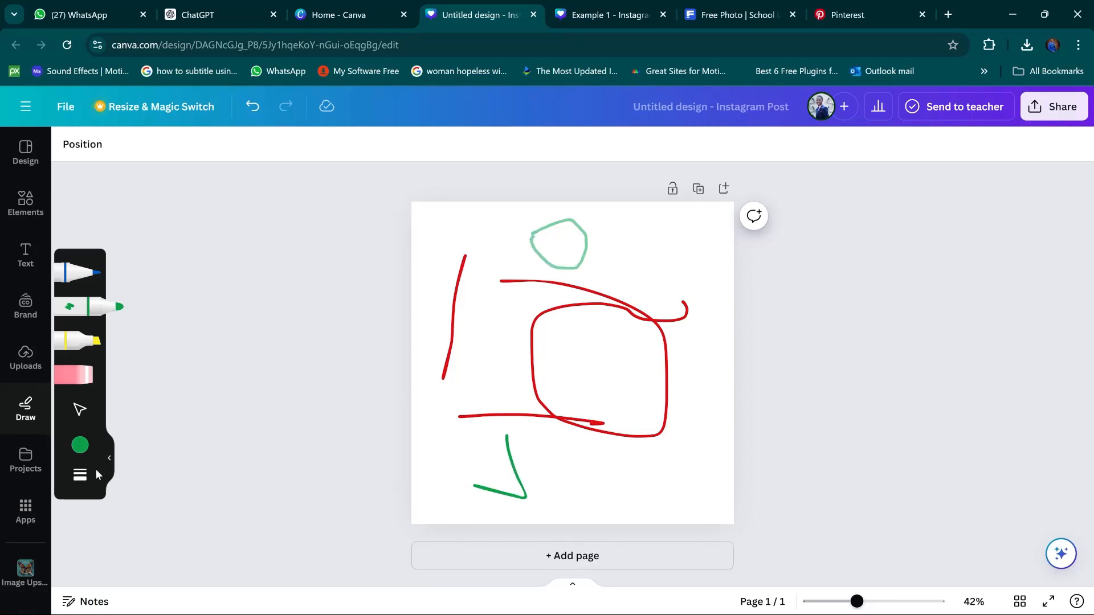
Set the marker's weight to 3 and draw thin freehand ovals inside the red rounded square and across the page's lower part
click(92, 473)
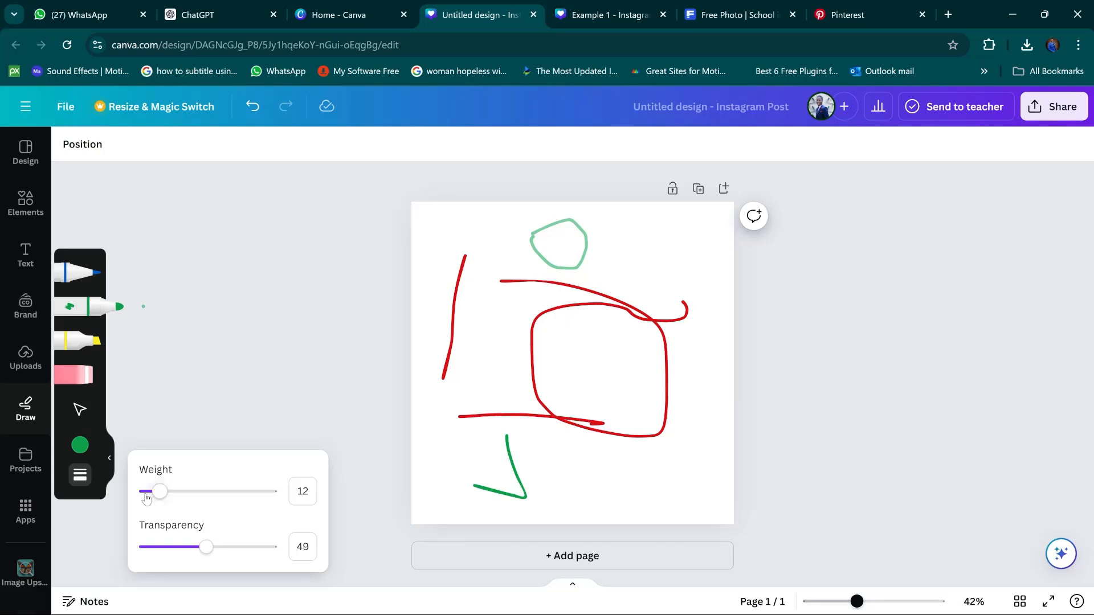
drag(155, 495, 147, 491)
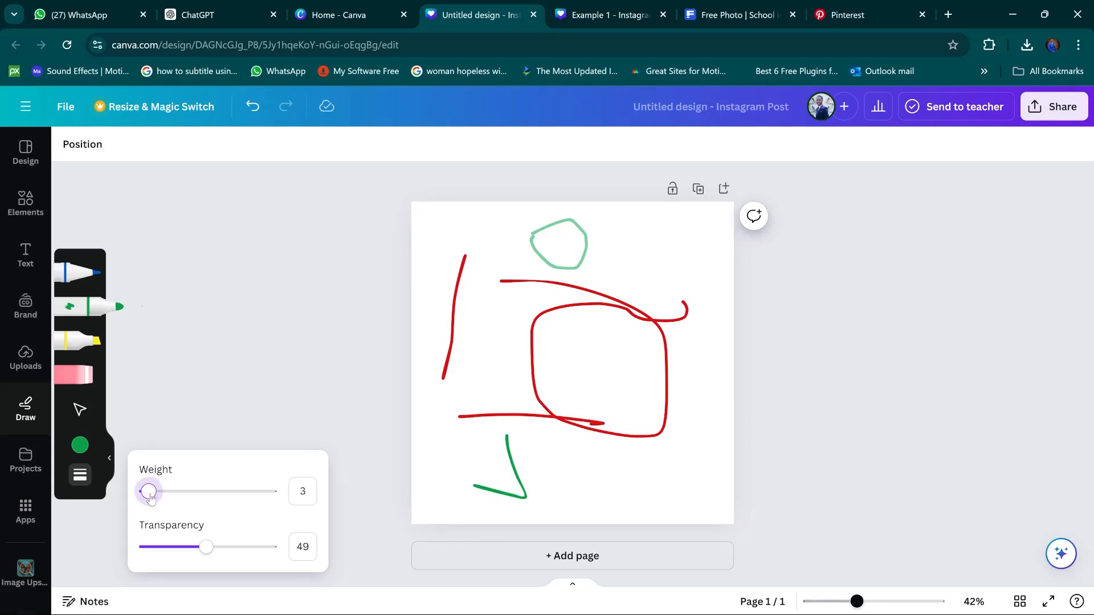
mouse_move(568, 391)
mouse_down()
mouse_move(569, 374)
mouse_move(608, 375)
mouse_move(579, 368)
mouse_move(604, 363)
mouse_up()
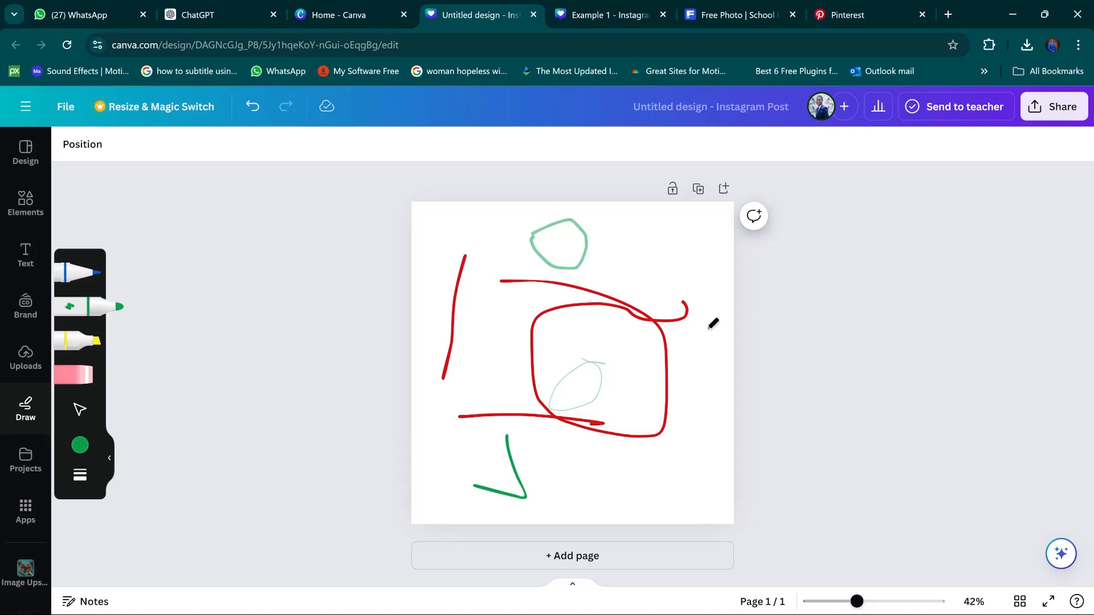
mouse_move(649, 458)
mouse_down()
mouse_move(621, 456)
mouse_move(576, 485)
mouse_move(574, 509)
mouse_move(643, 530)
mouse_move(708, 506)
mouse_move(712, 437)
mouse_move(635, 416)
mouse_move(611, 420)
mouse_up()
mouse_move(661, 466)
mouse_down()
mouse_move(606, 489)
mouse_move(659, 496)
mouse_move(682, 473)
mouse_move(633, 456)
mouse_up()
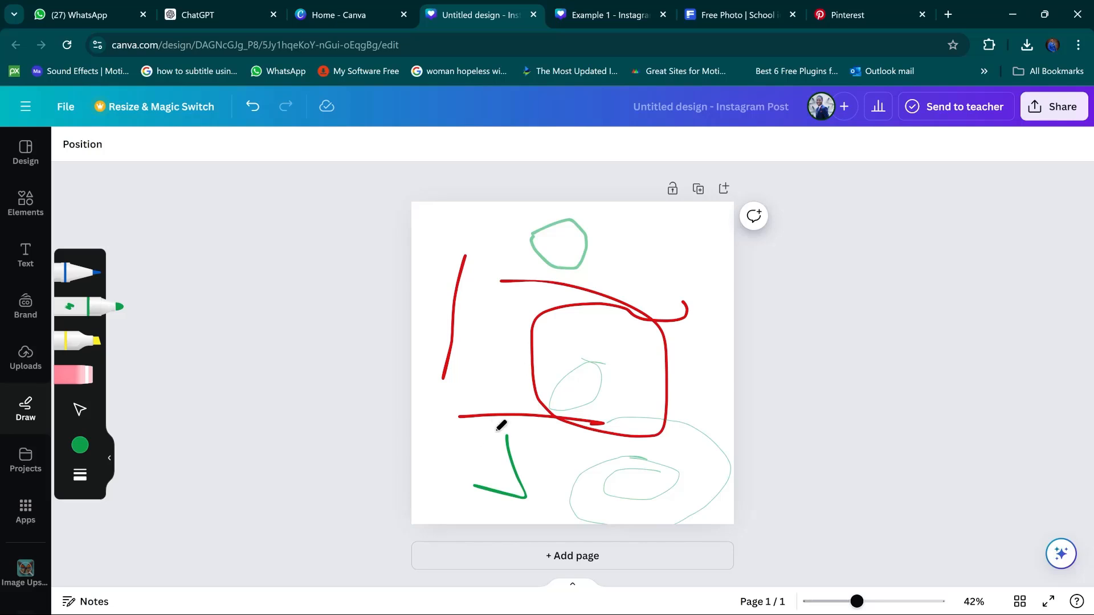
mouse_move(497, 329)
mouse_down()
mouse_move(452, 349)
mouse_move(503, 382)
mouse_move(522, 353)
mouse_move(477, 312)
mouse_up()
Undo all the drawn strokes and restore the blank white page without the blue background
key(ctrl+z)
key(ctrl+z)
key(ctrl+z)
key(ctrl+z)
key(ctrl+z)
key(ctrl+z)
key(ctrl+z)
key(ctrl+z)
key(ctrl+z)
key(ctrl+z)
key(ctrl+z)
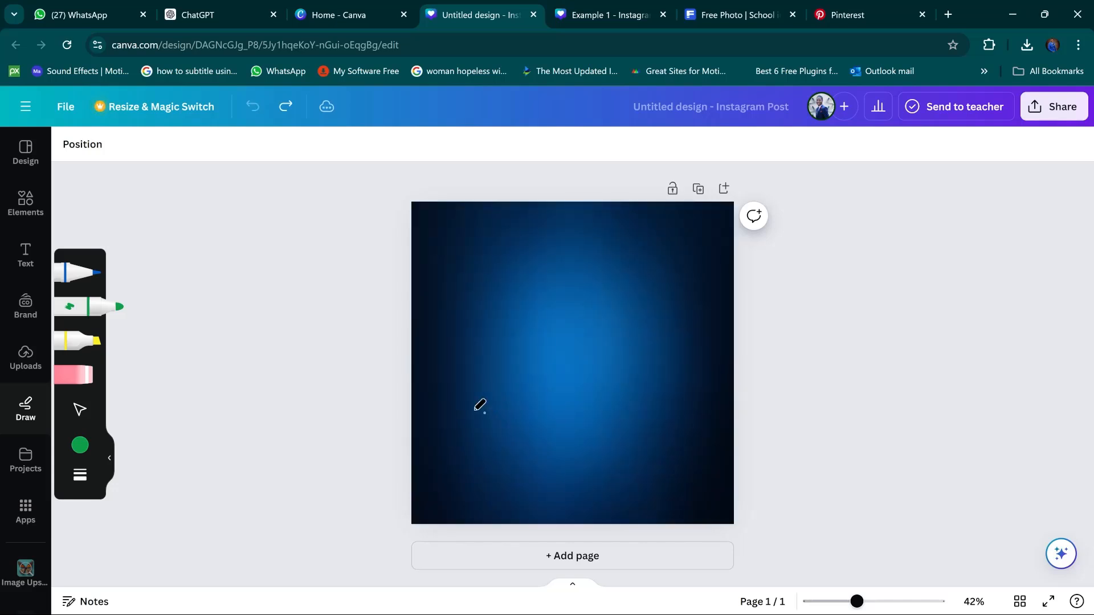
key(ctrl+y)
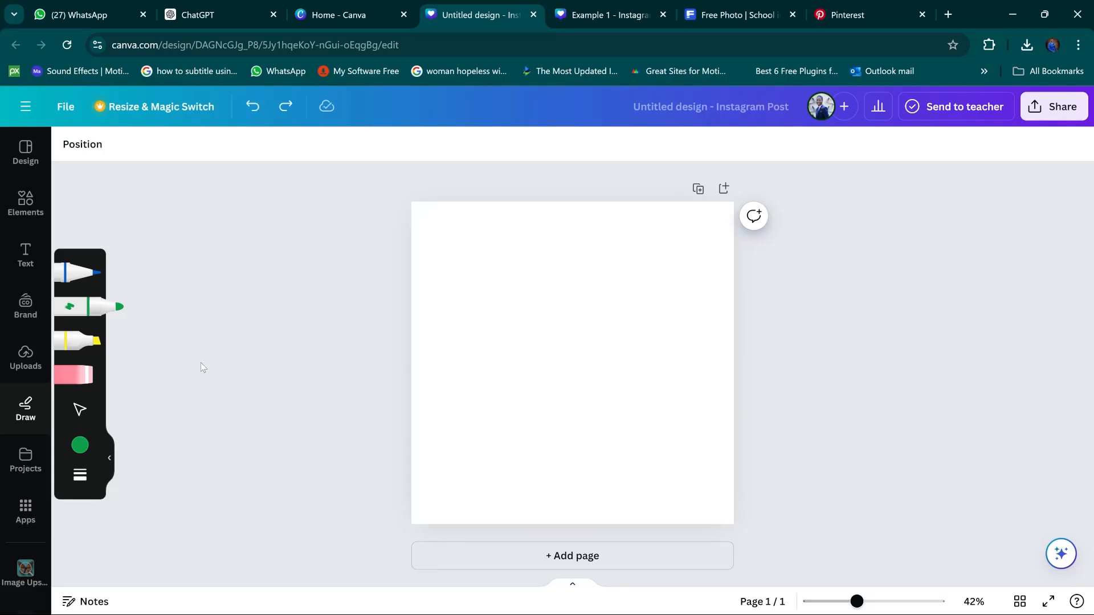
View the Projects section and load the image table-setting-6859274_1920 into the Image Upscaler
click(25, 458)
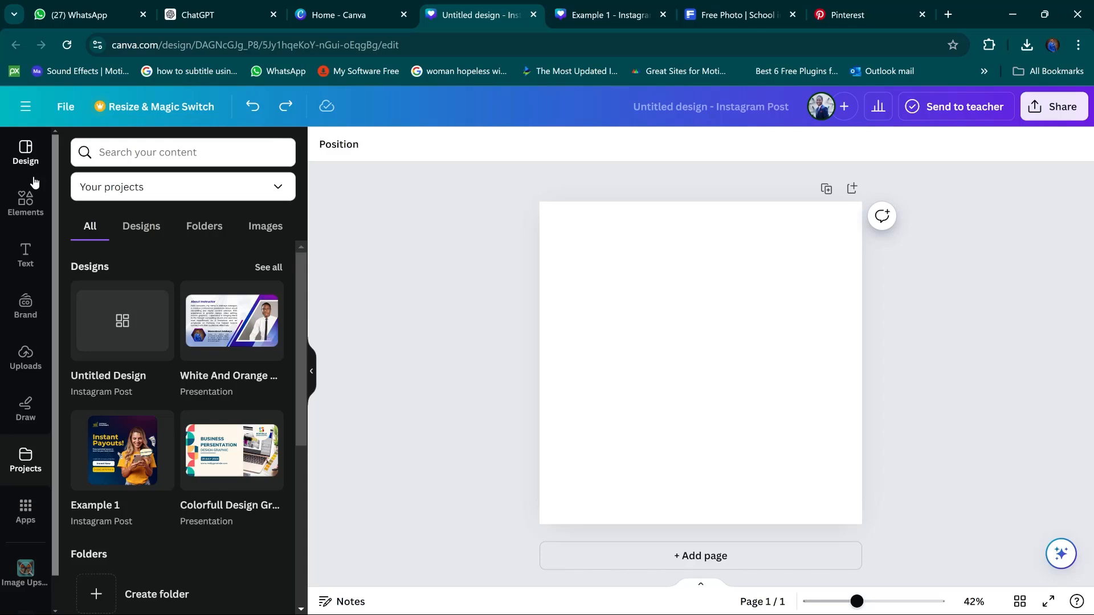
click(25, 571)
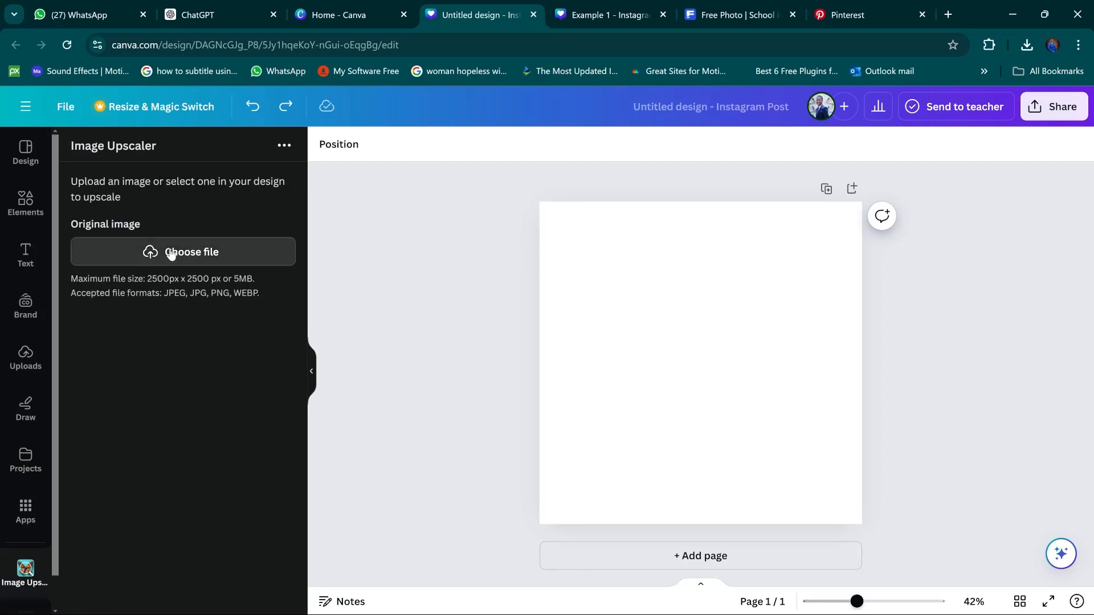
click(171, 253)
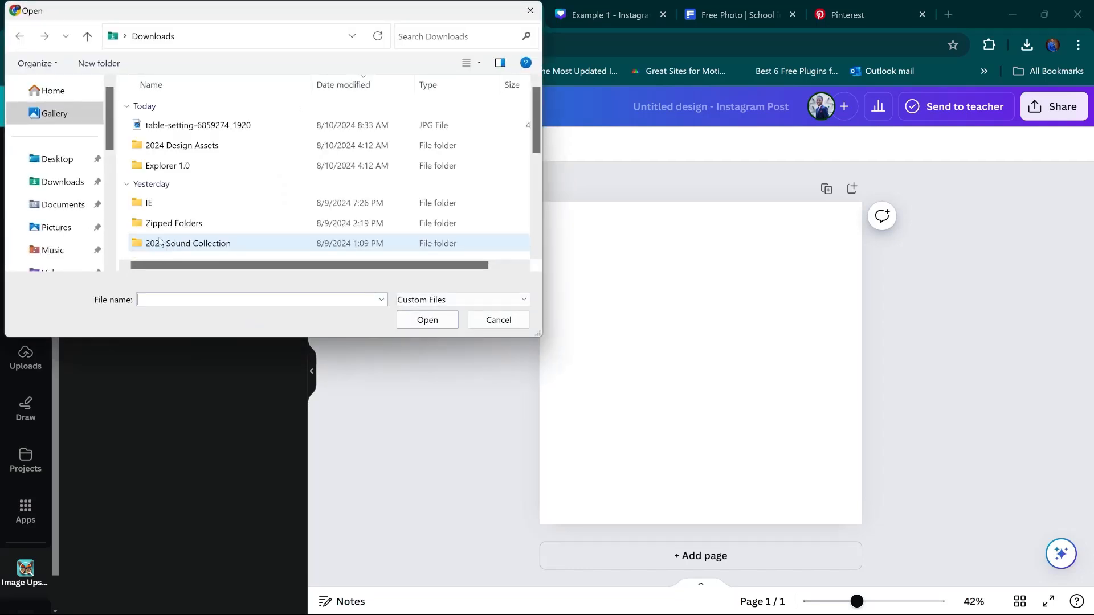
click(239, 125)
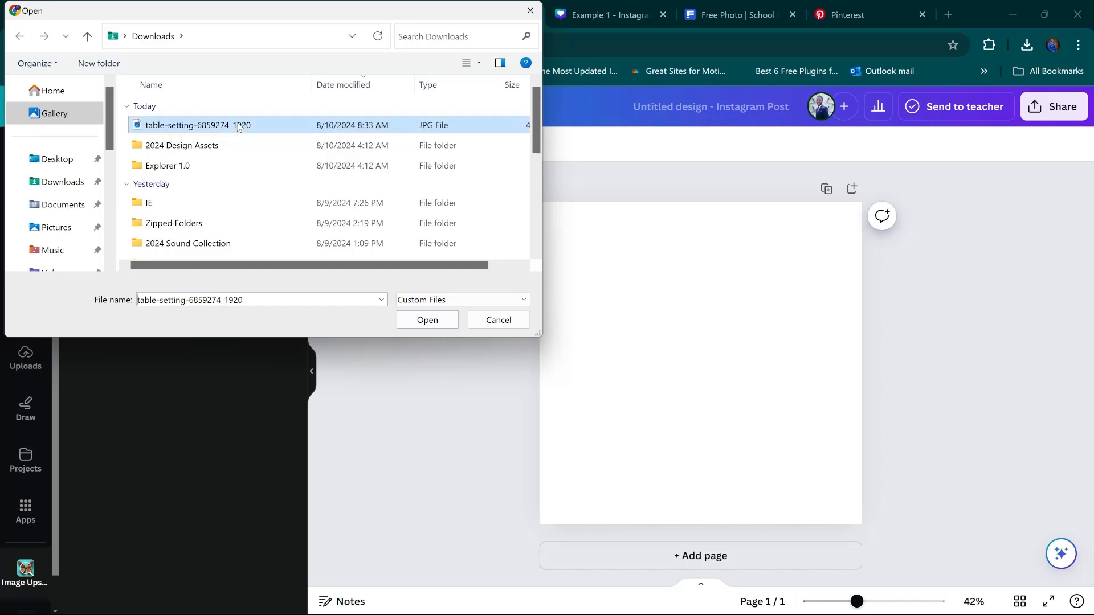
click(427, 320)
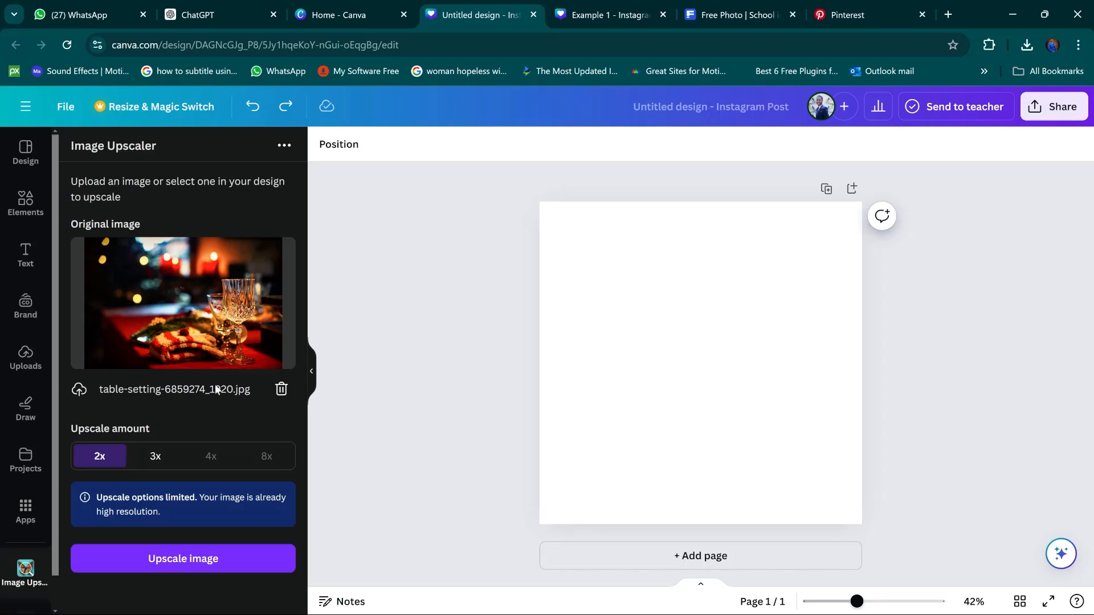
click(284, 149)
click(220, 161)
key(ctrl+z)
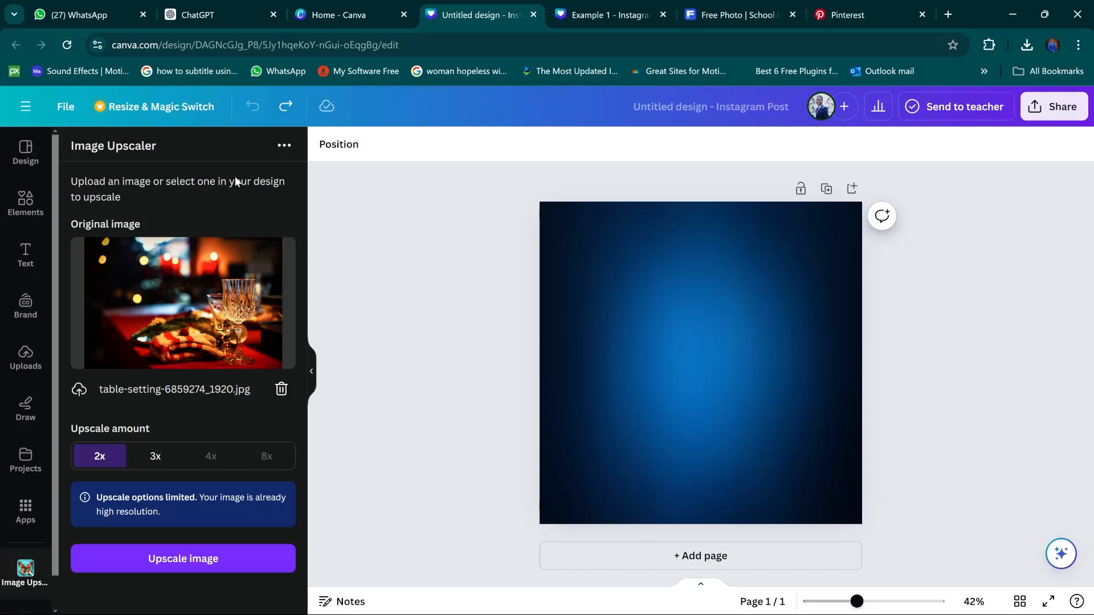
key(ctrl+y)
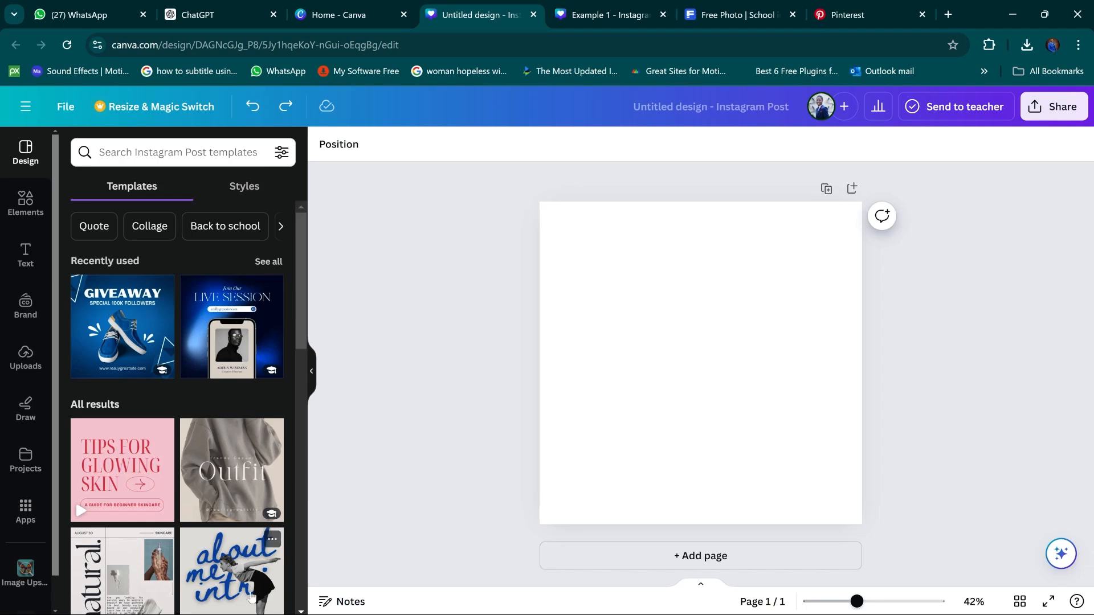
Switch to Notepad and read the ad copy and the element keywords in Design Brief.txt
mouse_move(705, 610)
click(673, 598)
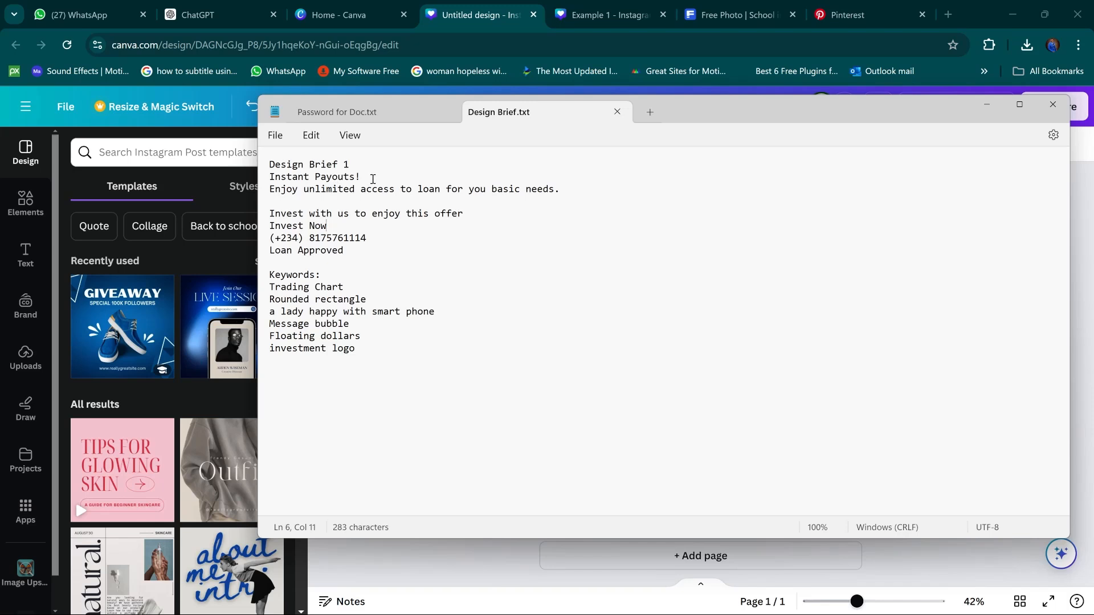
drag(350, 165, 270, 168)
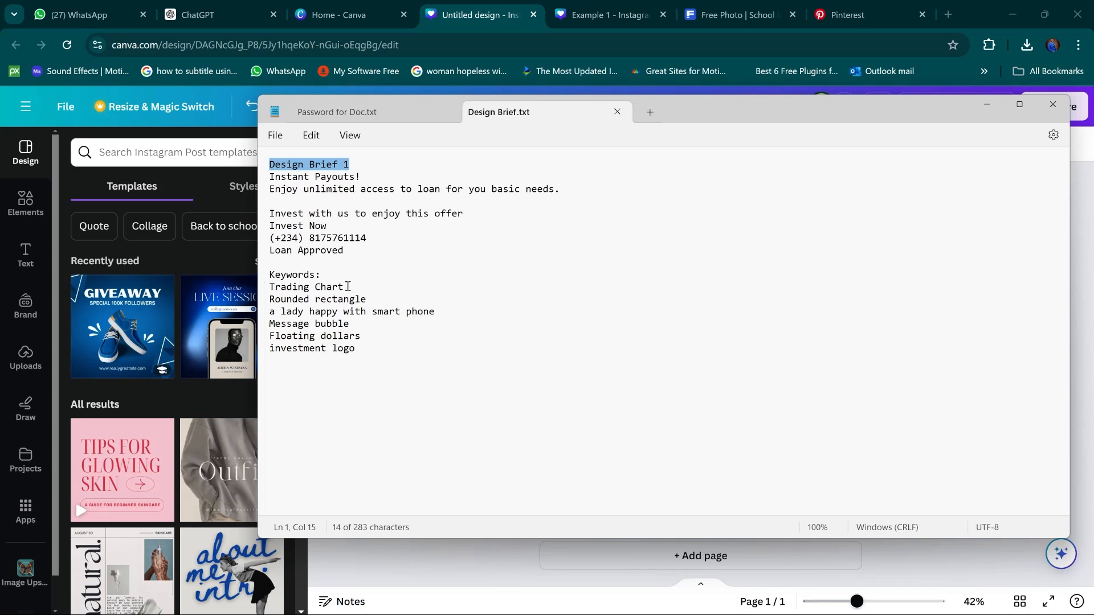
click(348, 286)
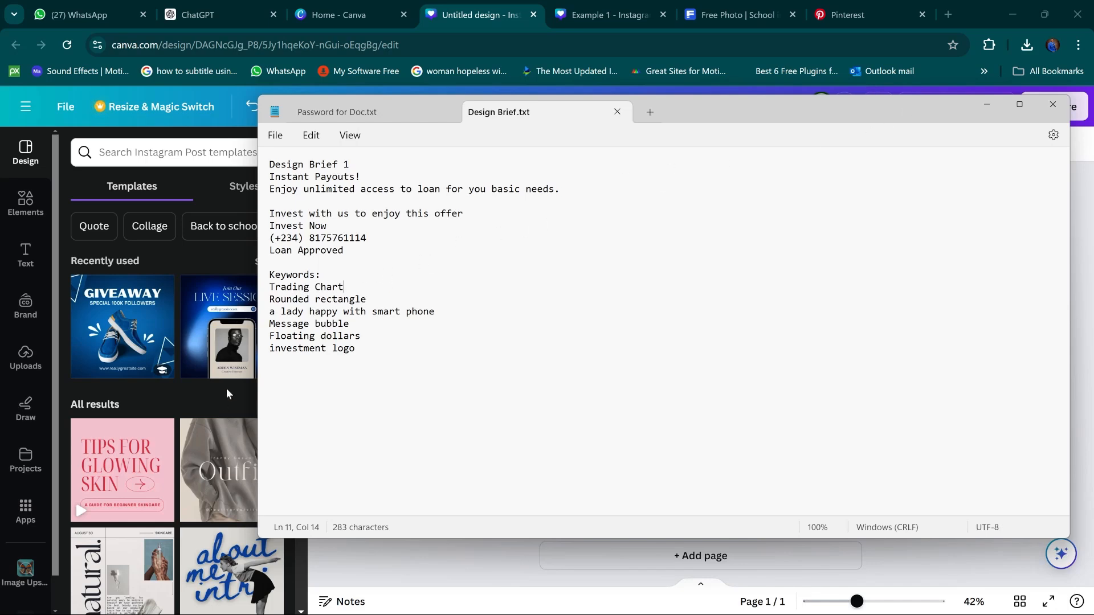
click(994, 107)
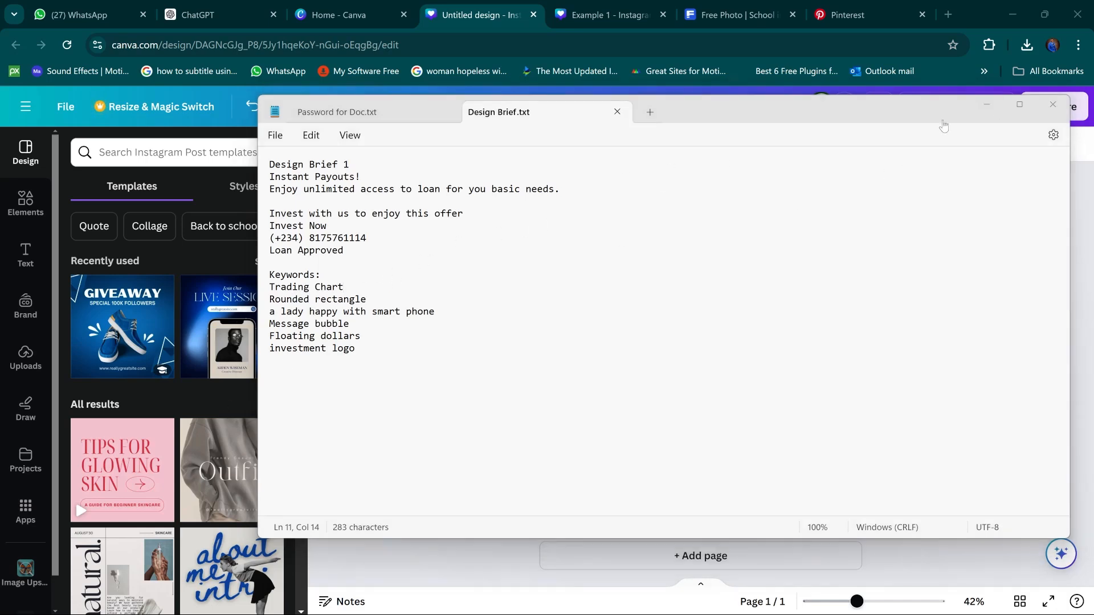
Search the Instagram Post templates for "Trading chart", view the designs and clear the search
click(187, 152)
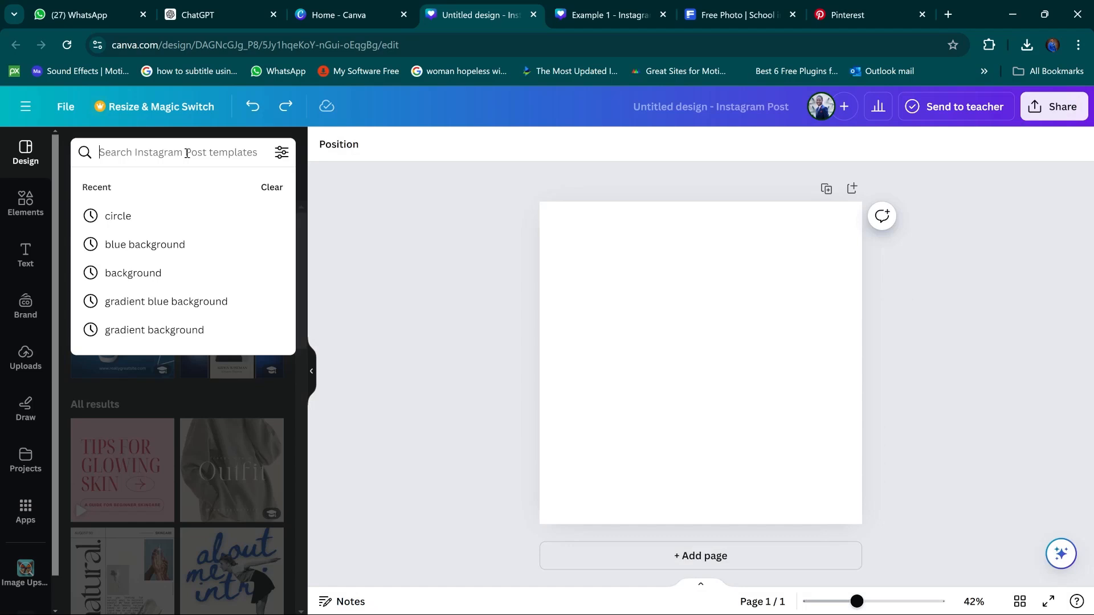
text(Trad)
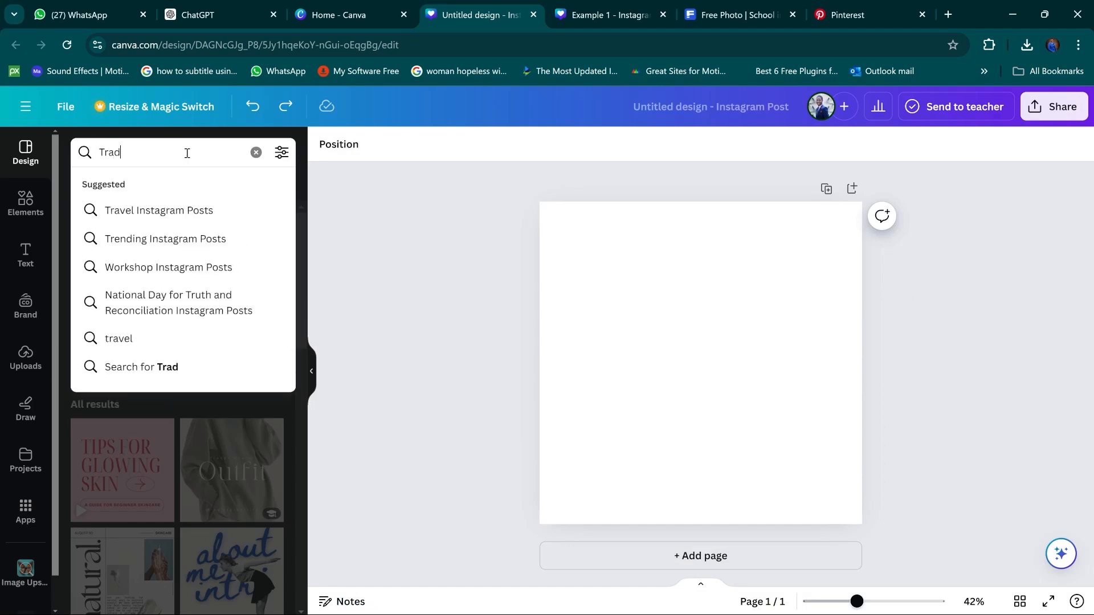
text(ing chart)
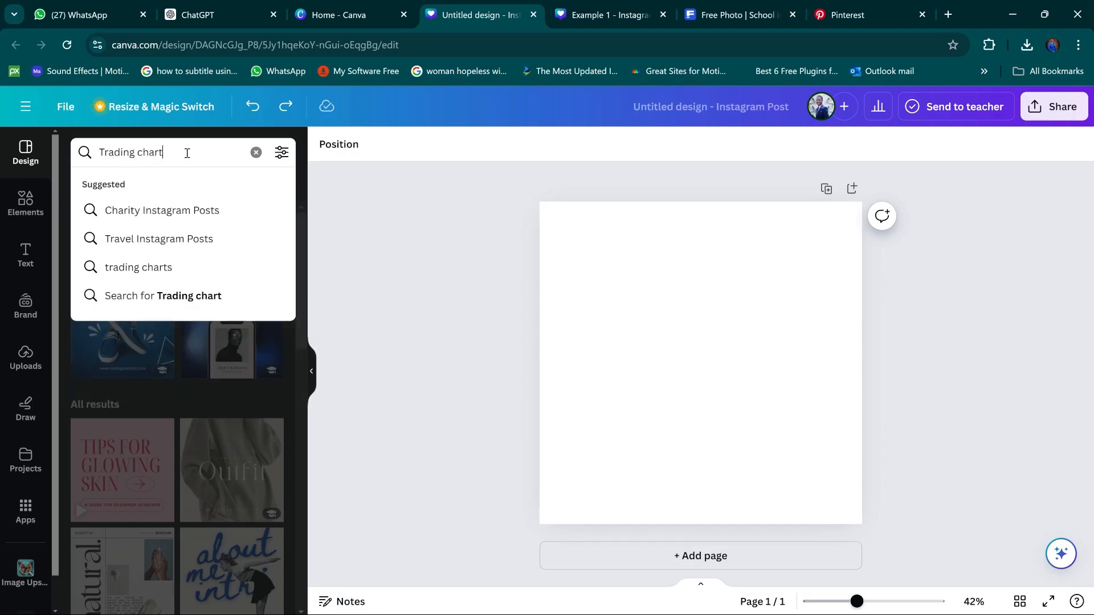
key(Return)
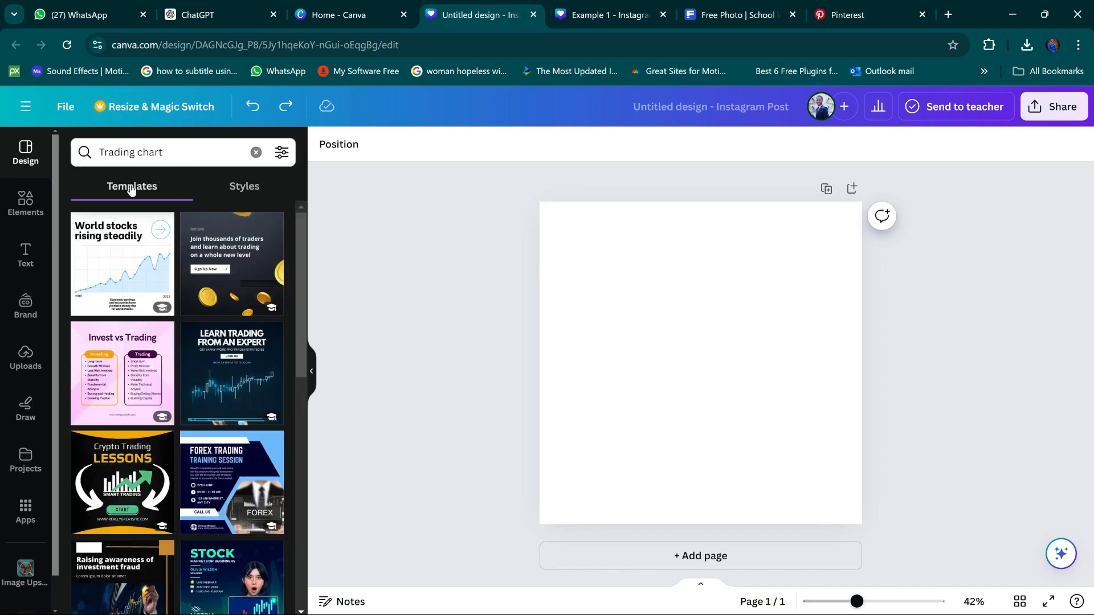
click(255, 153)
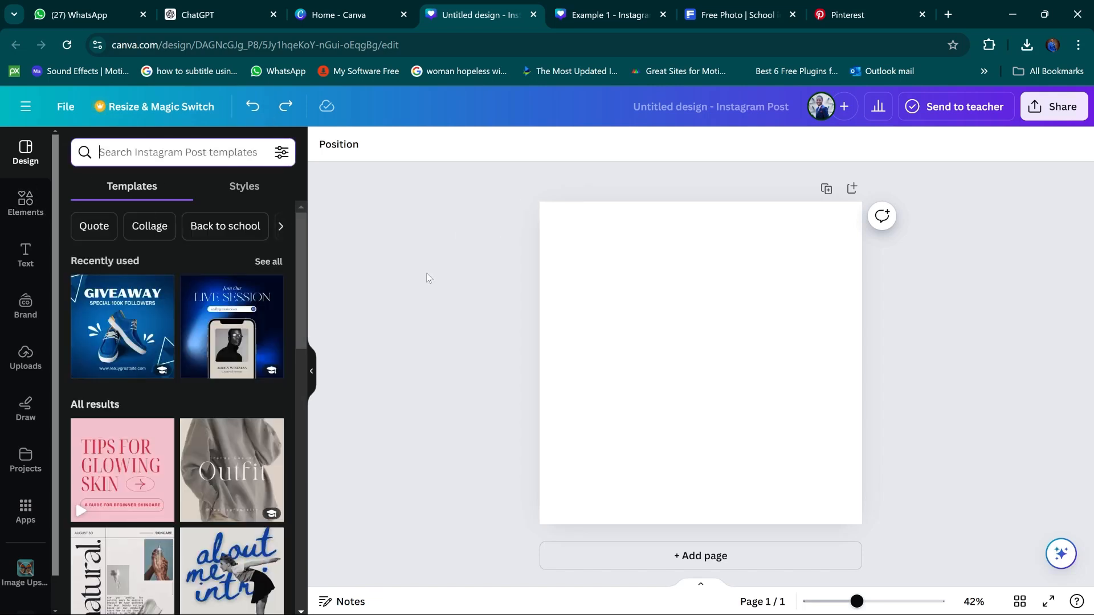
Compare the Elements library with the template section and search the elements for "Trading chart"
click(12, 198)
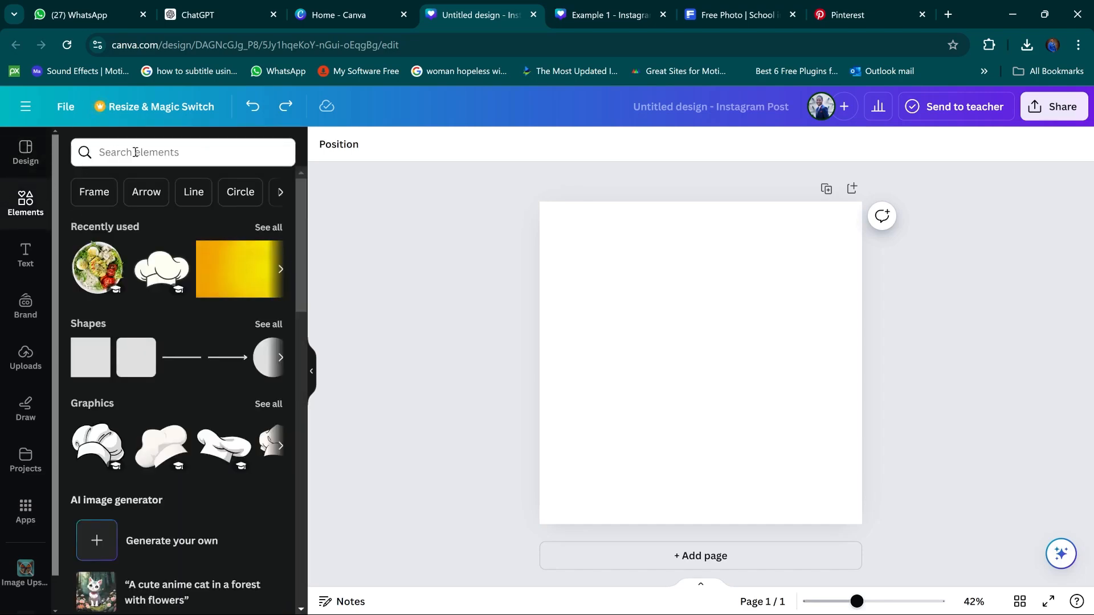
click(9, 160)
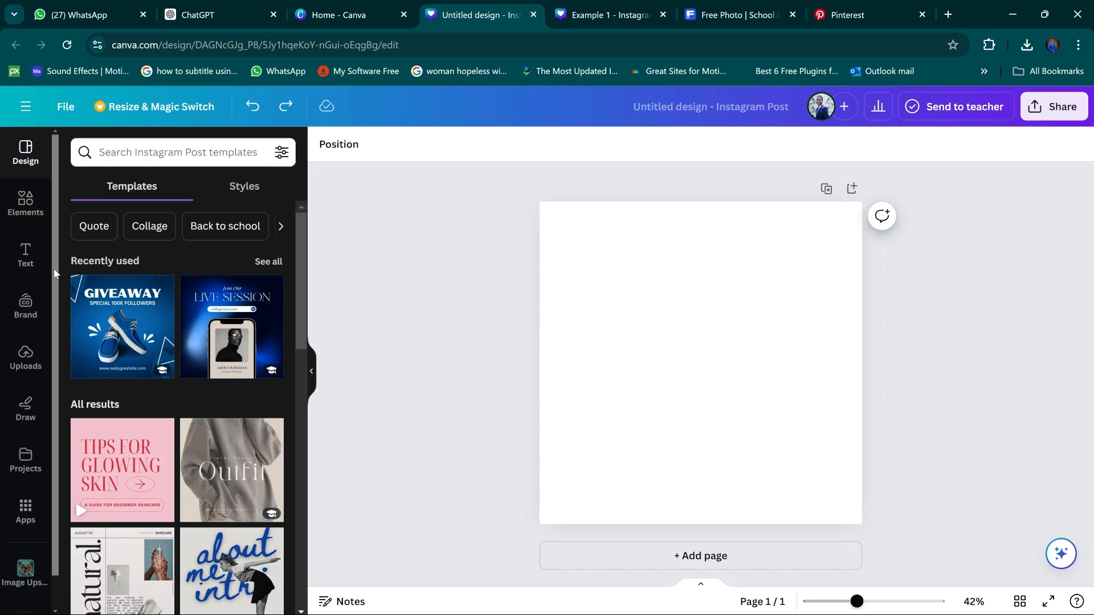
click(25, 202)
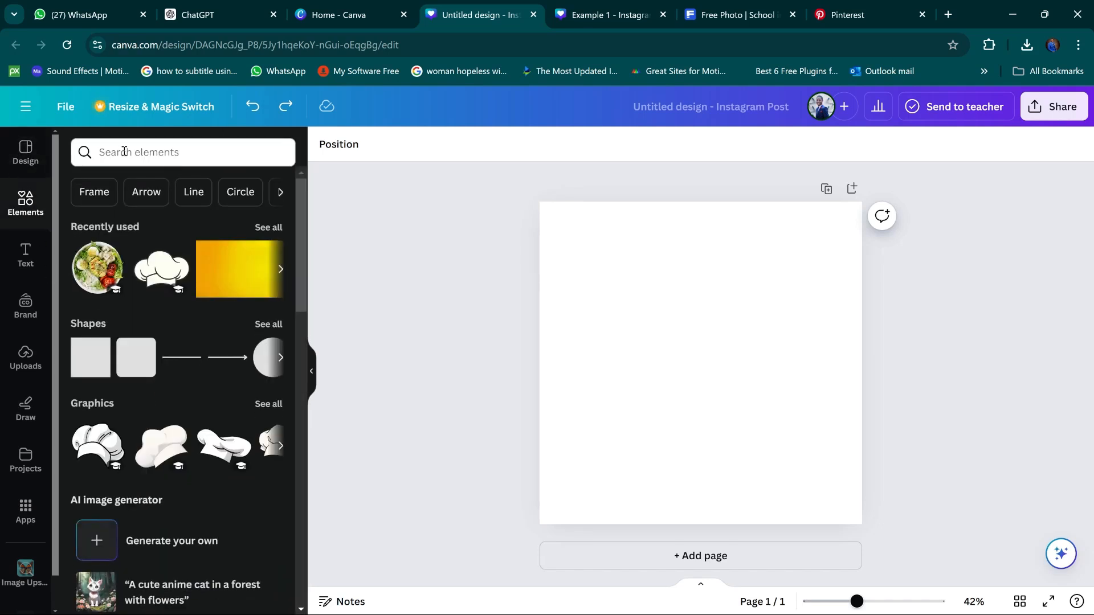
click(124, 152)
text(Trad)
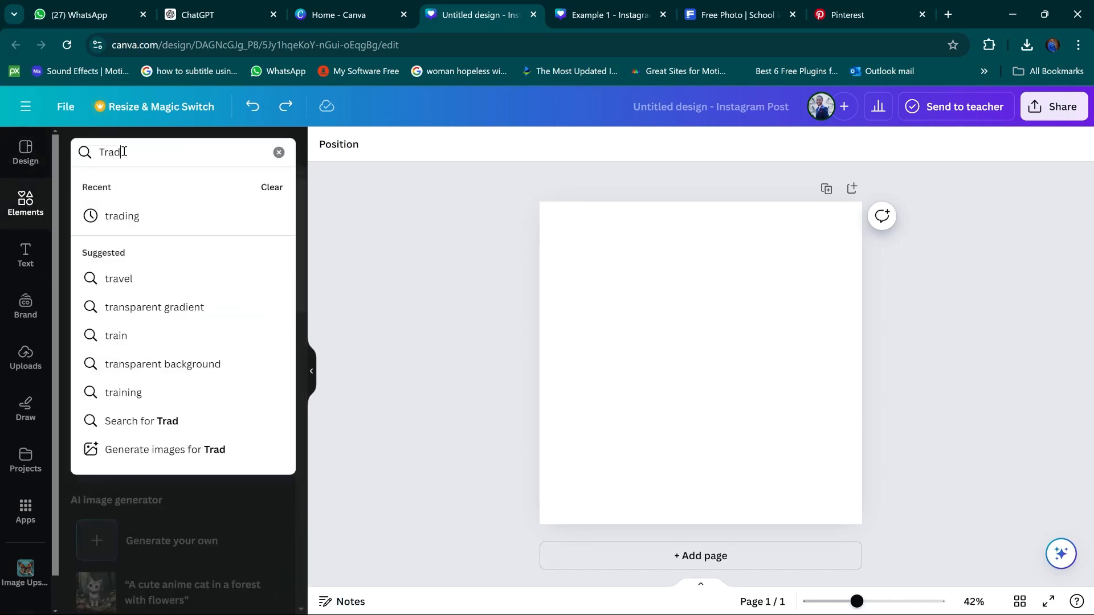
text(ing cha)
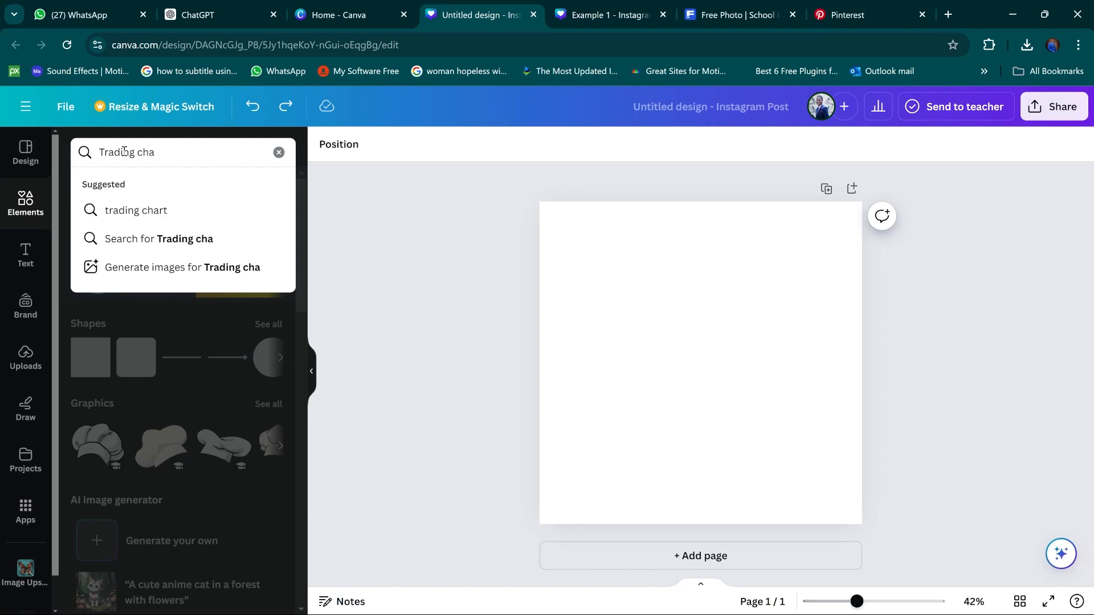
text(rt)
key(Return)
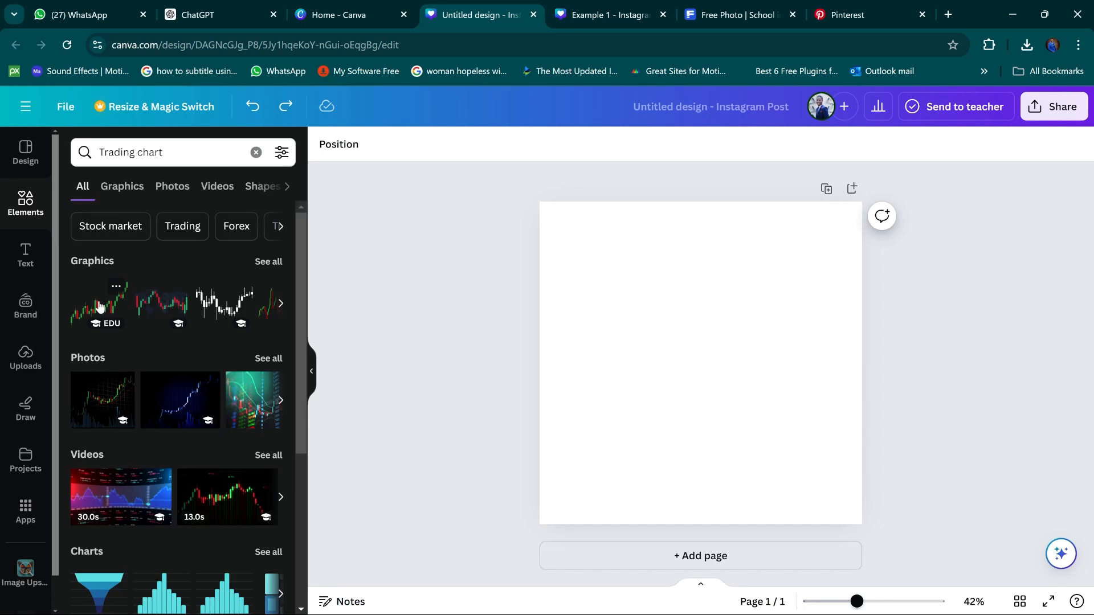
Try the first green and red candlestick graphic on the page and undo its placement
drag(98, 306, 657, 362)
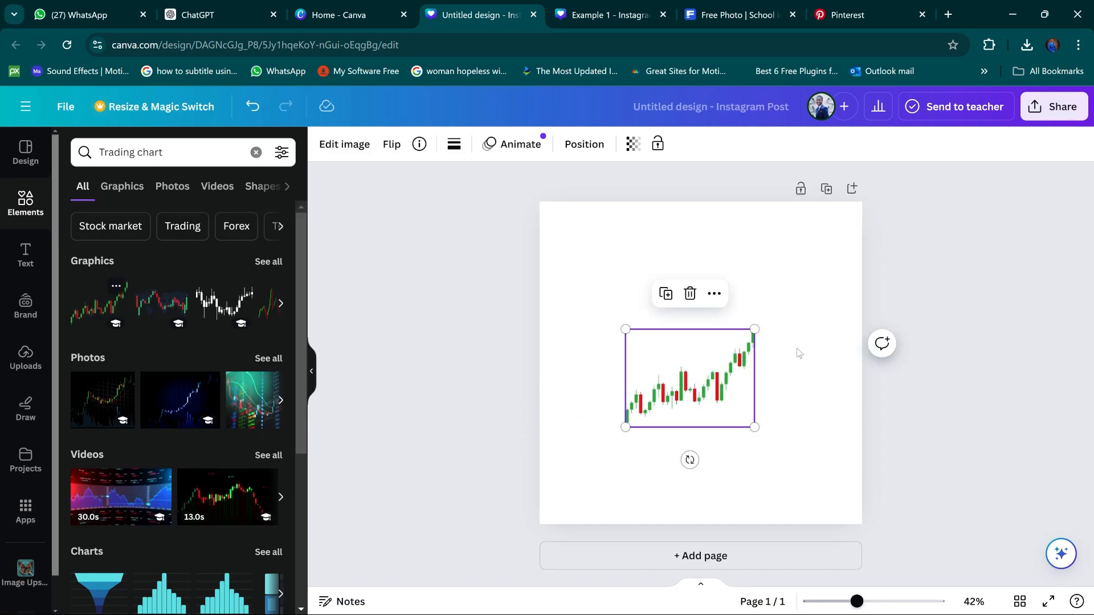
key(ctrl+z)
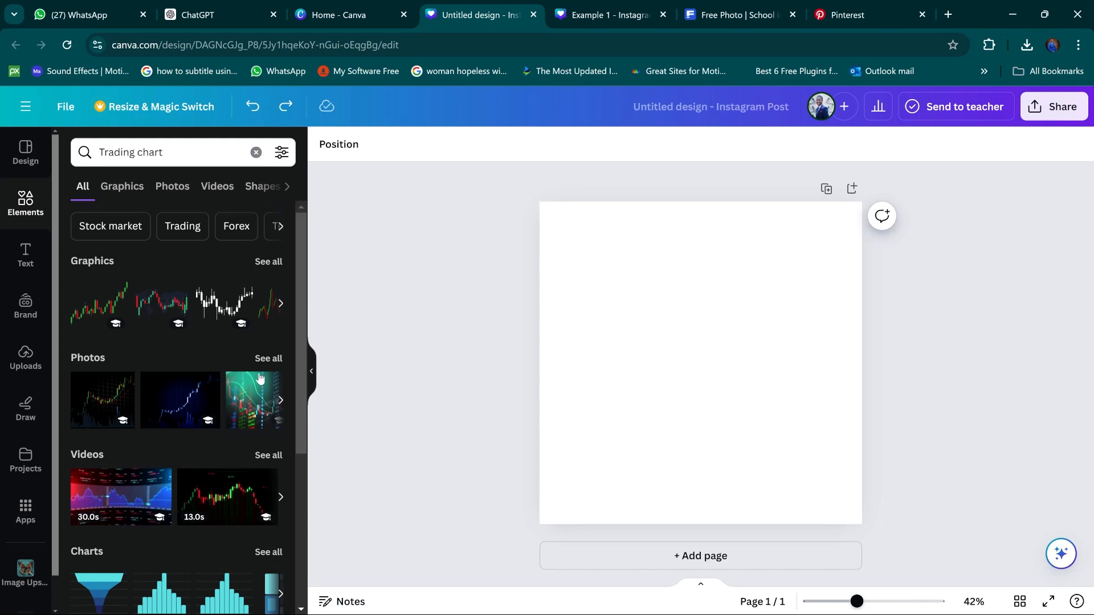
Try the 30-second trading chart video on the page and undo its placement
drag(136, 497, 713, 357)
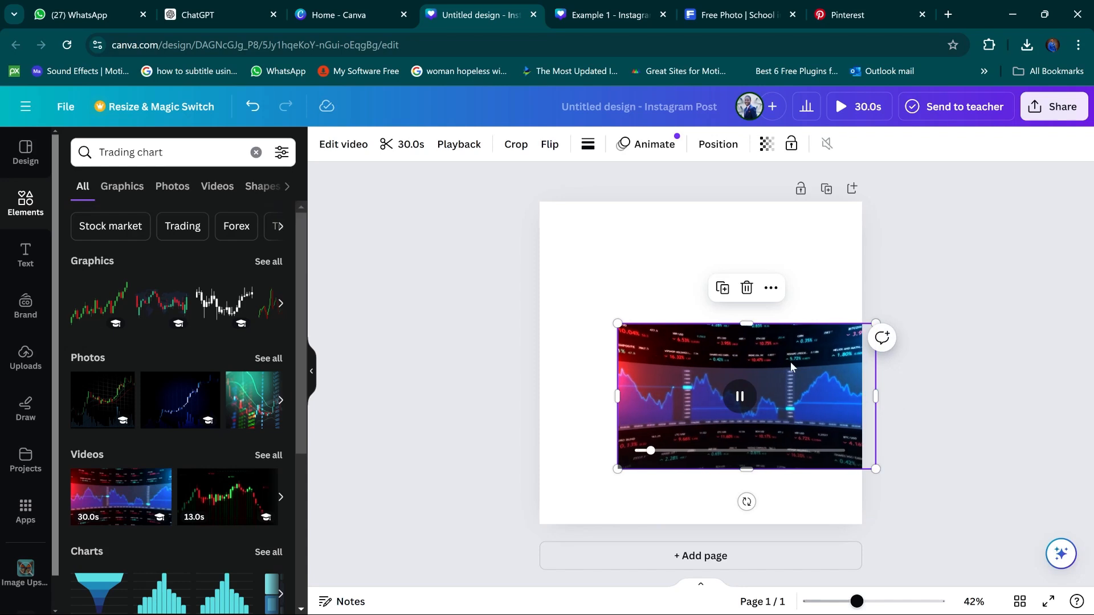
key(ctrl+z)
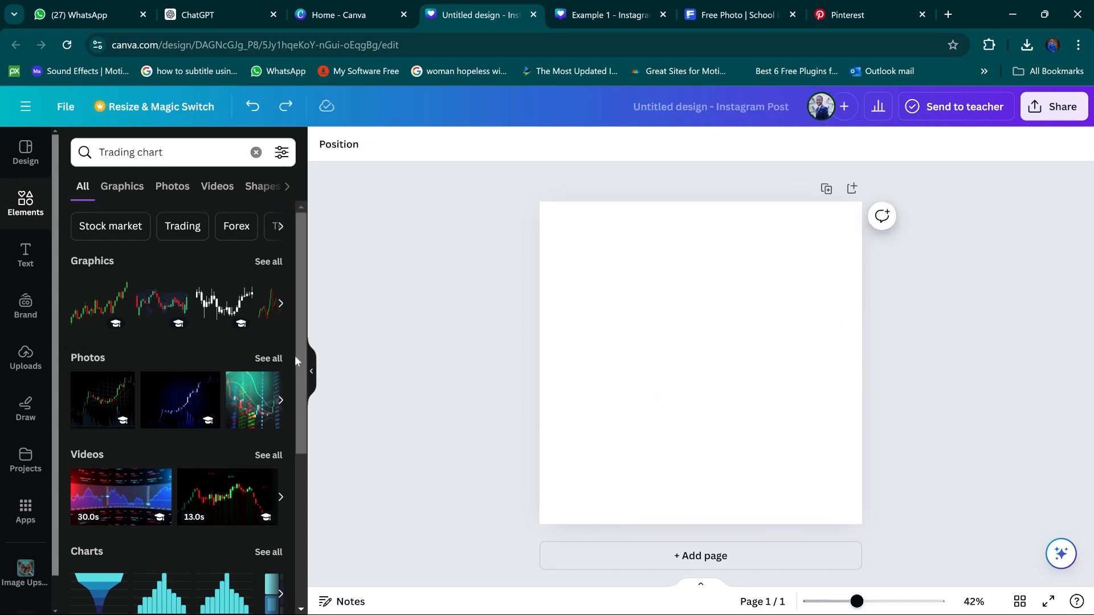
key(ctrl+z)
Show all photo results for "Trading chart" and browse them for a suitable background image
click(266, 358)
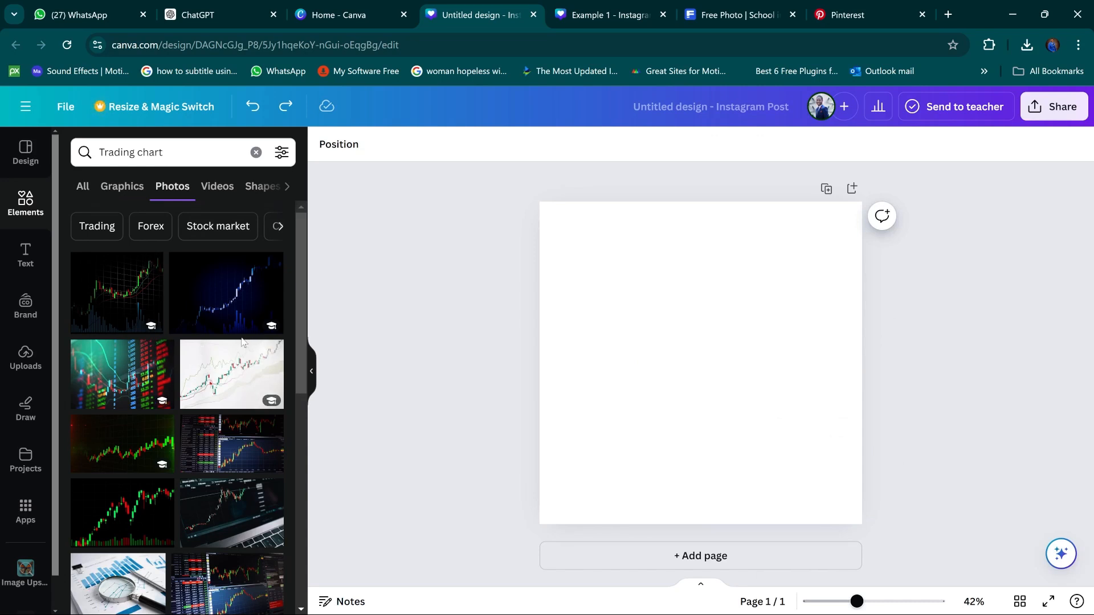
scroll(241, 335, down, 1)
scroll(241, 336, down, 2)
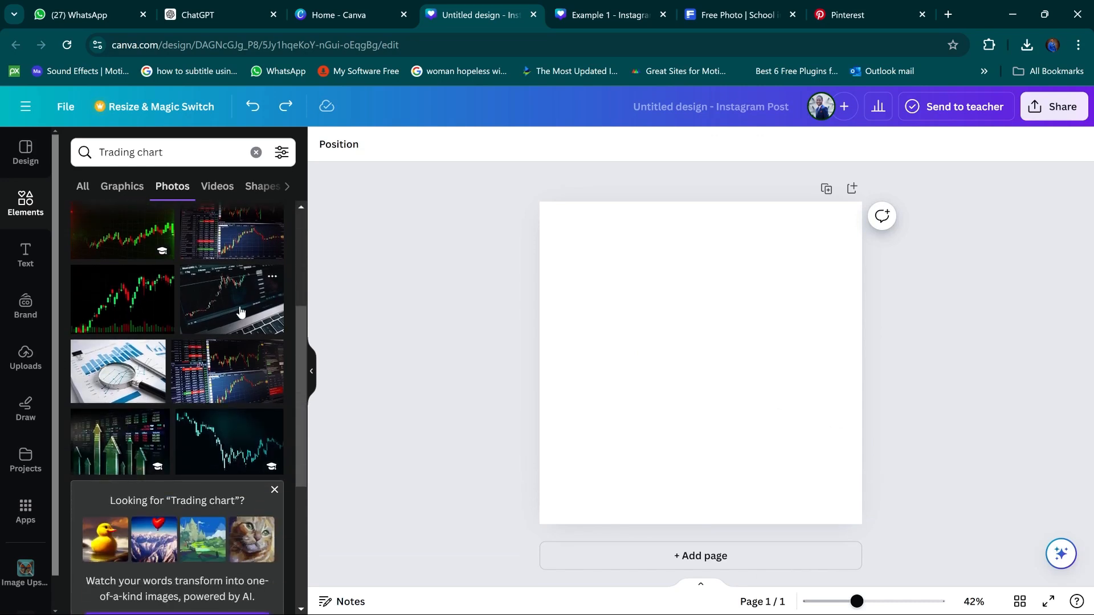
scroll(240, 311, down, 2)
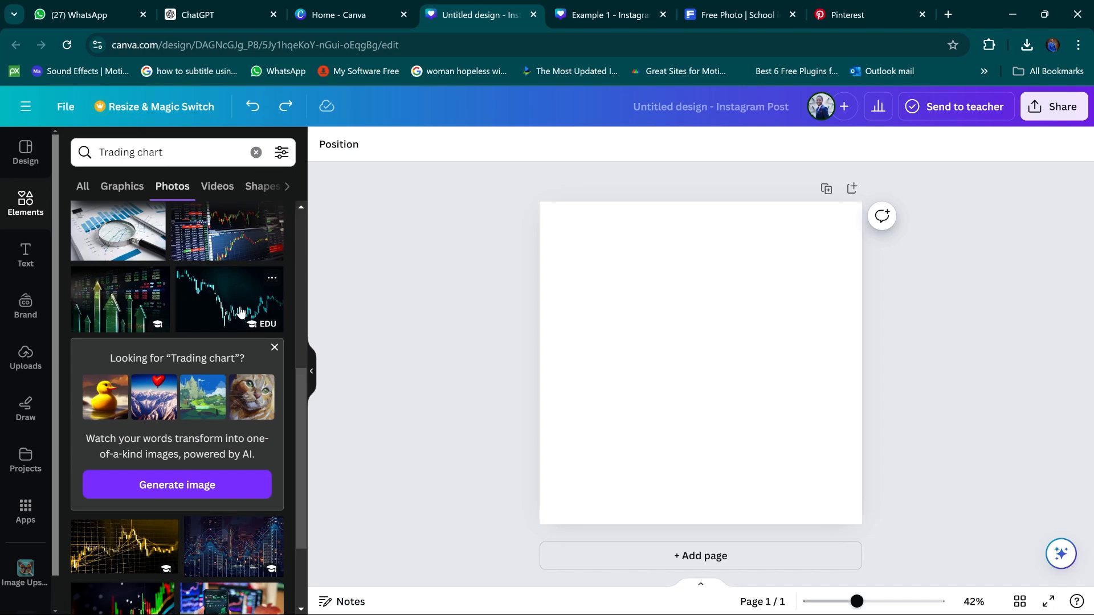
drag(234, 492, 228, 416)
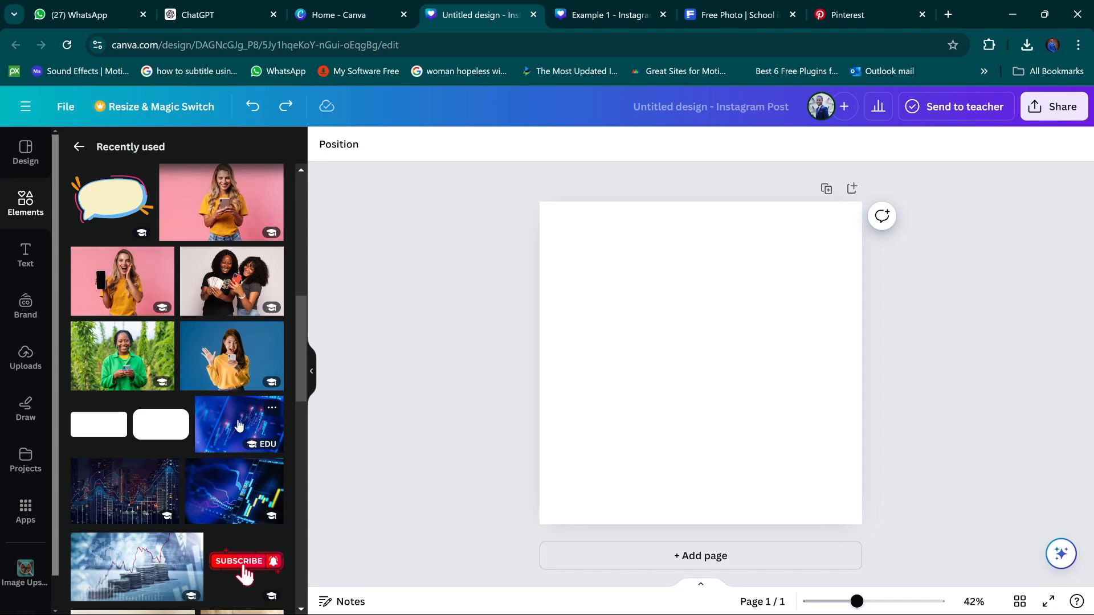
Place the blue candlestick chart photo from the recently used elements as the background filling the whole page
drag(238, 424, 552, 330)
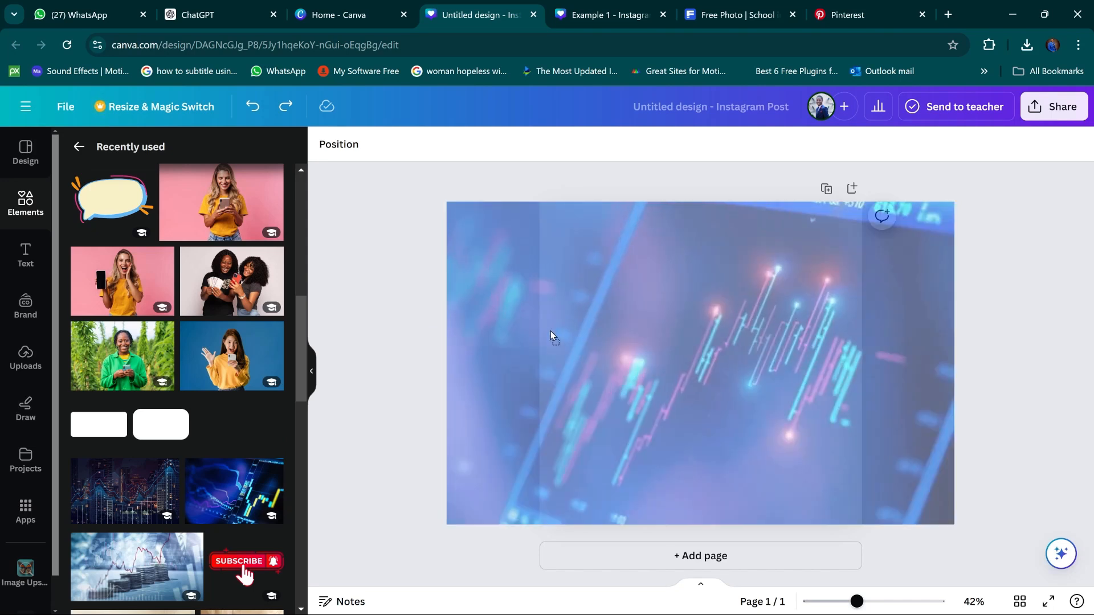
drag(551, 330, 623, 317)
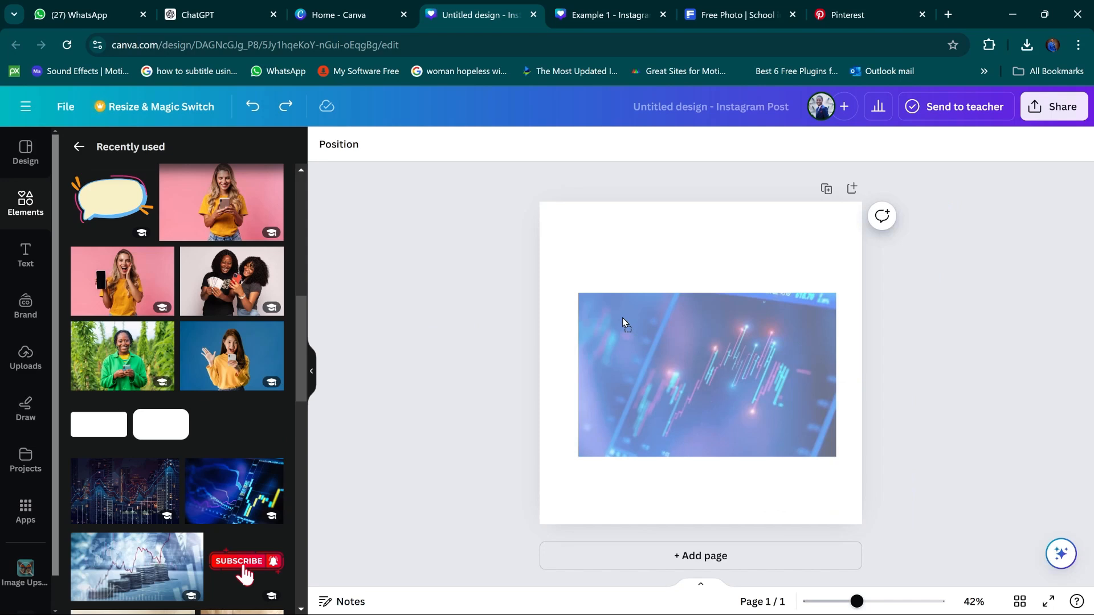
drag(622, 317, 561, 309)
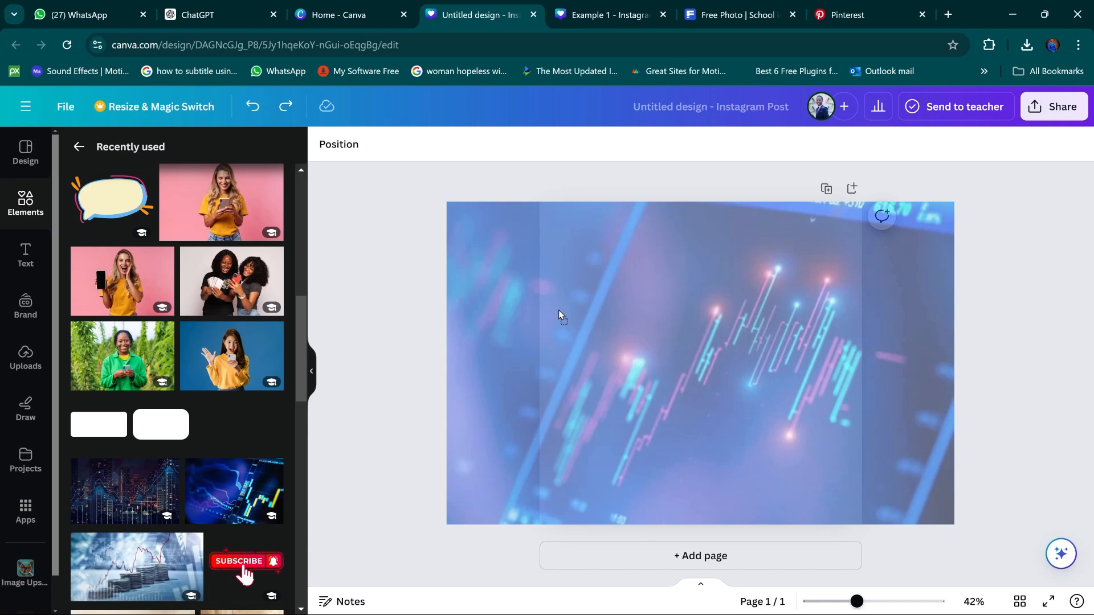
drag(559, 310, 556, 342)
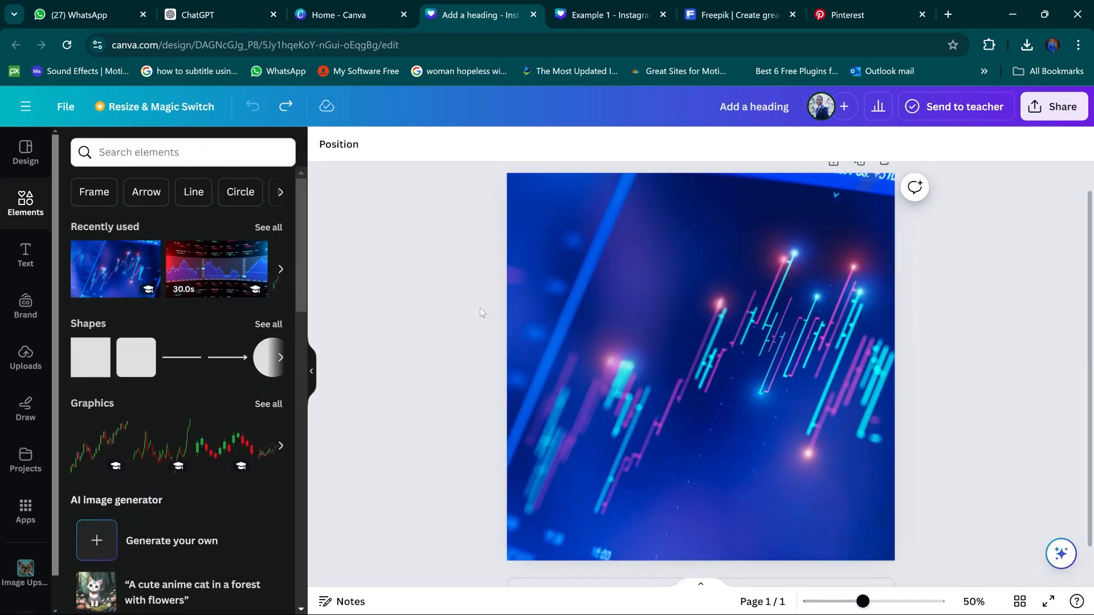
Search the elements for "gradient background" and browse the graphics, photo and video results
click(237, 162)
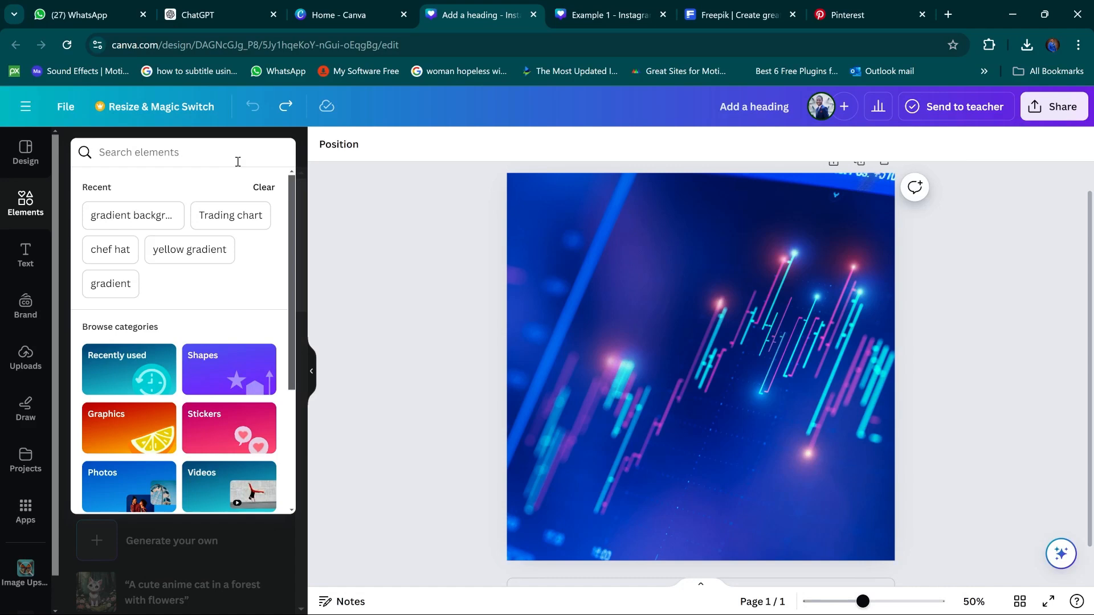
text(gradient background)
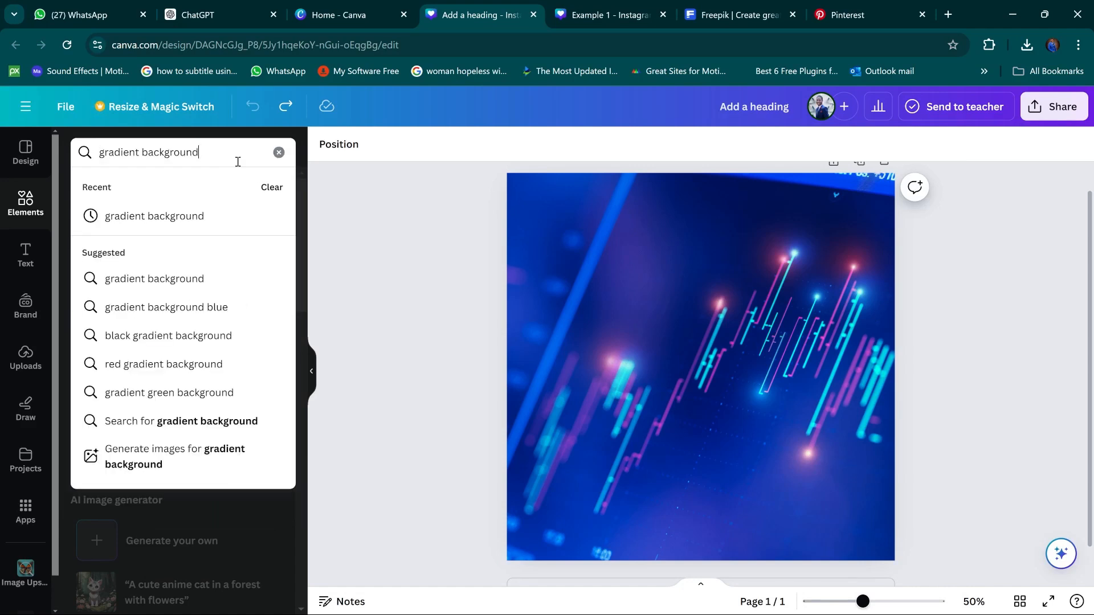
key(Return)
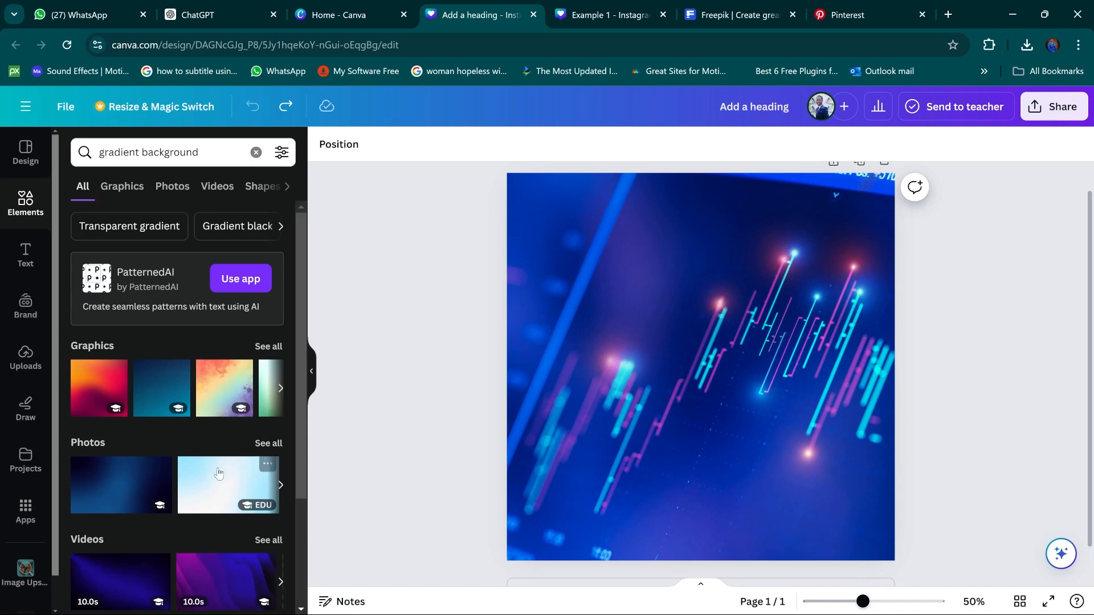
scroll(217, 473, down, 3)
scroll(220, 454, up, 2)
scroll(220, 454, up, 1)
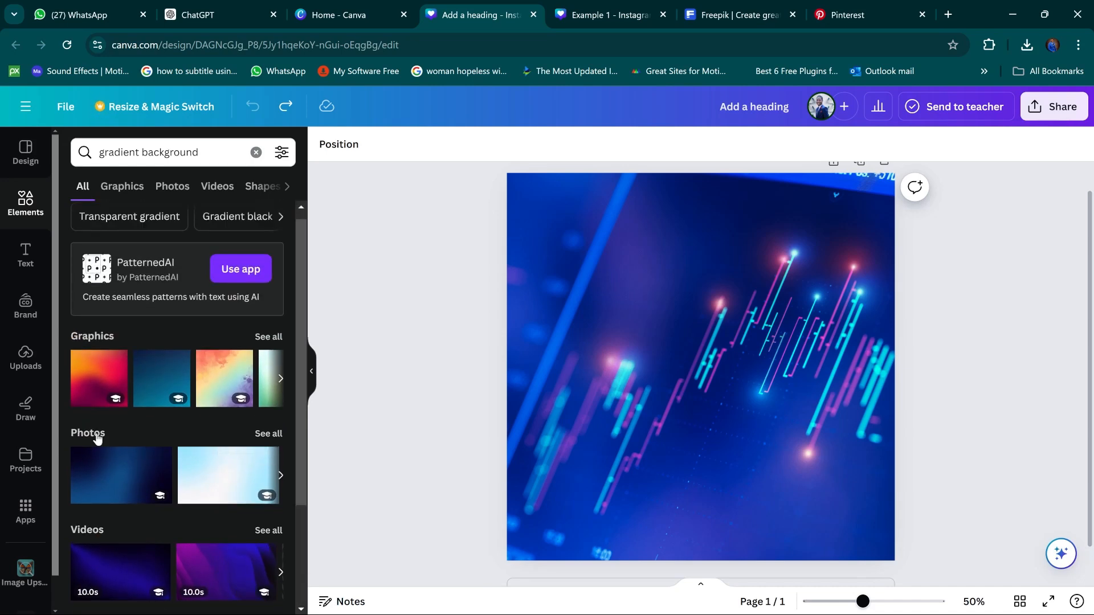
click(282, 380)
click(282, 379)
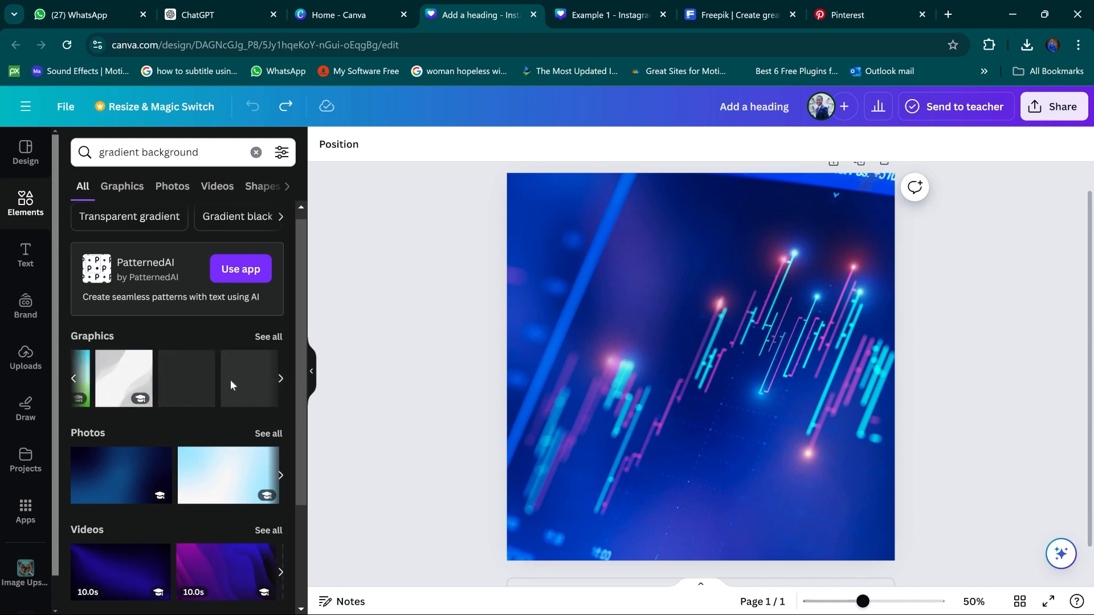
click(74, 379)
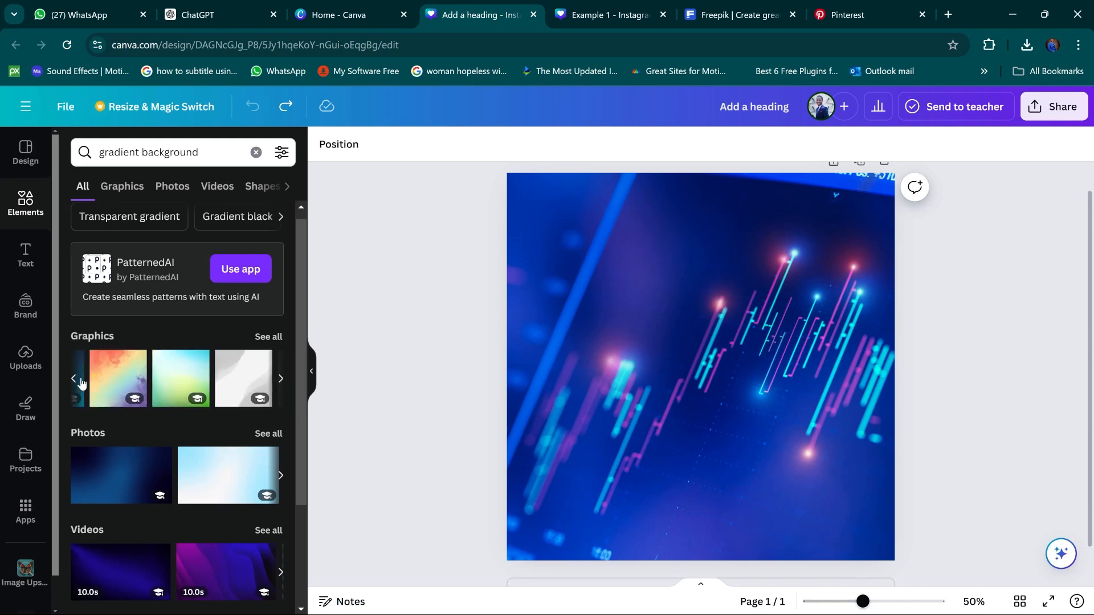
click(74, 380)
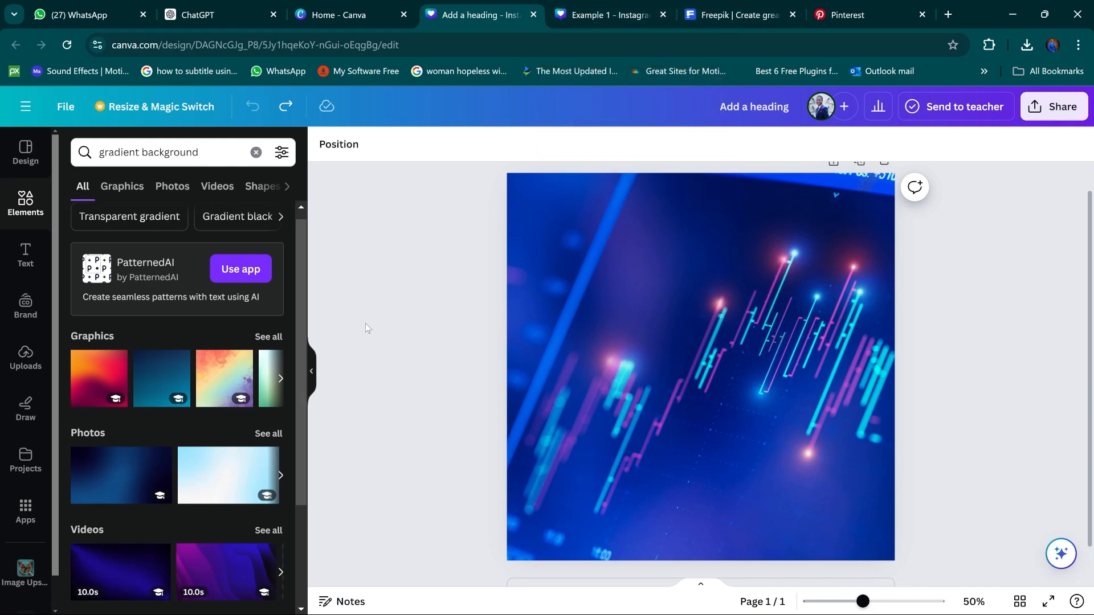
Switch to Freepik, search all assets for "gradient background" and close the advertising pop-up window
click(714, 11)
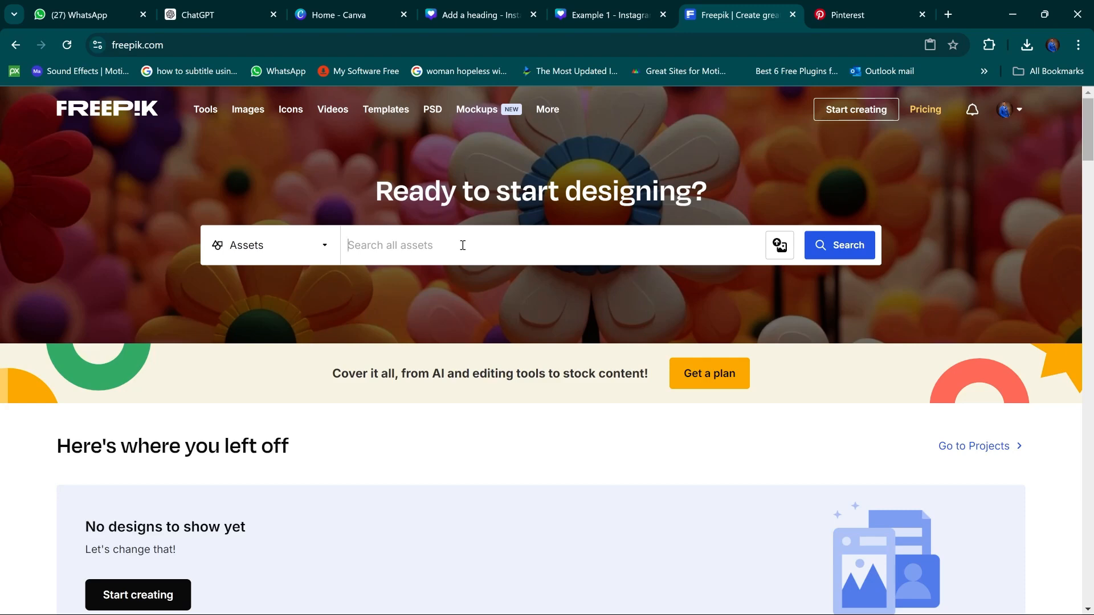
text(gradient background)
key(Return)
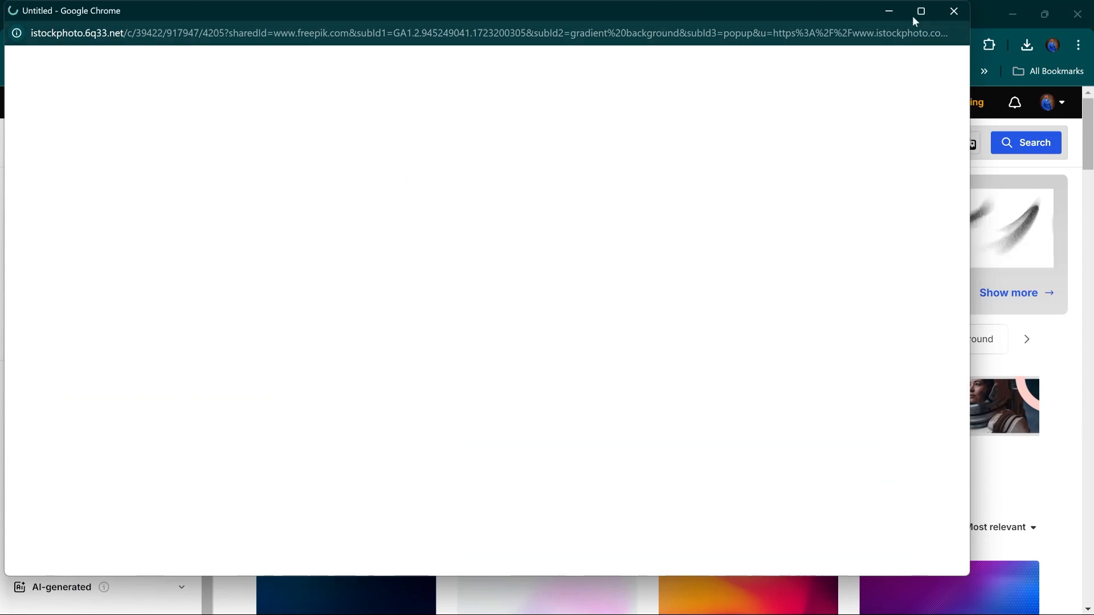
click(954, 11)
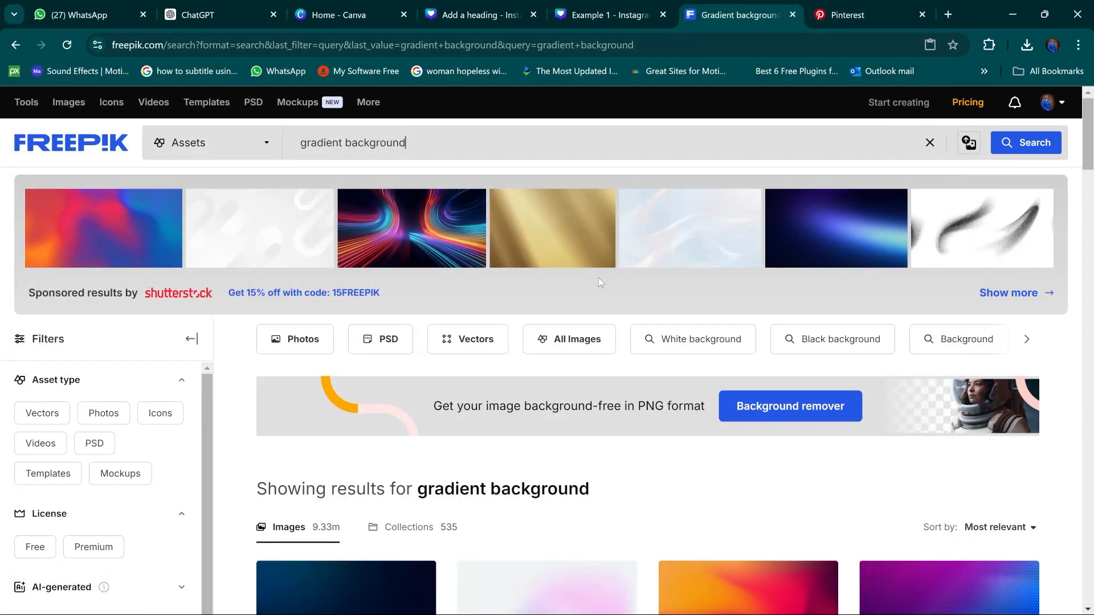
scroll(598, 279, down, 5)
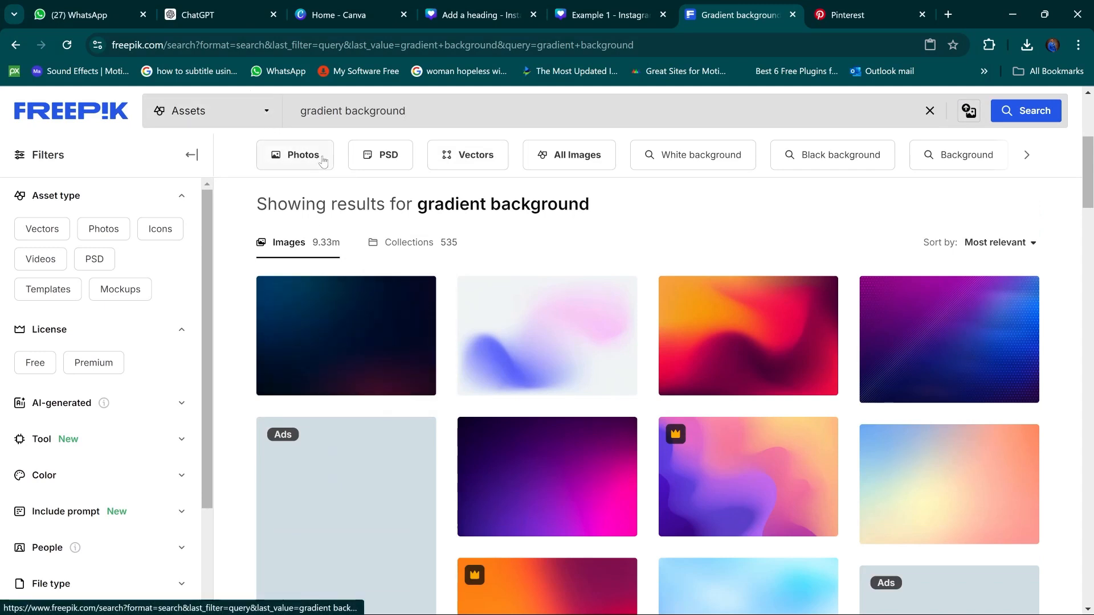
Open the "Dark gradient background with copy space" image and look through its free download options
mouse_move(345, 313)
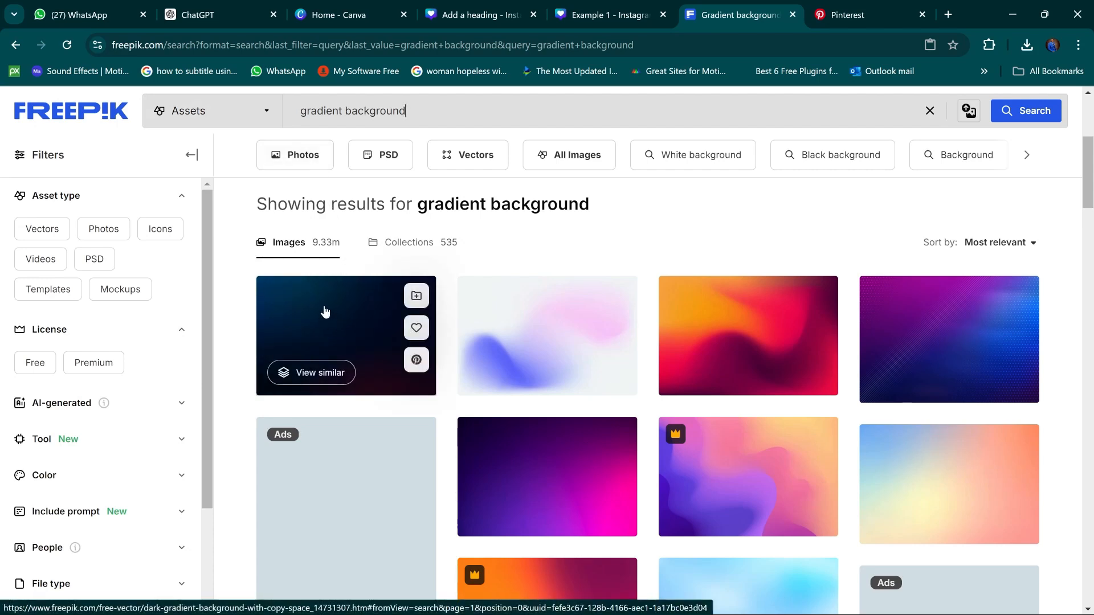
click(325, 312)
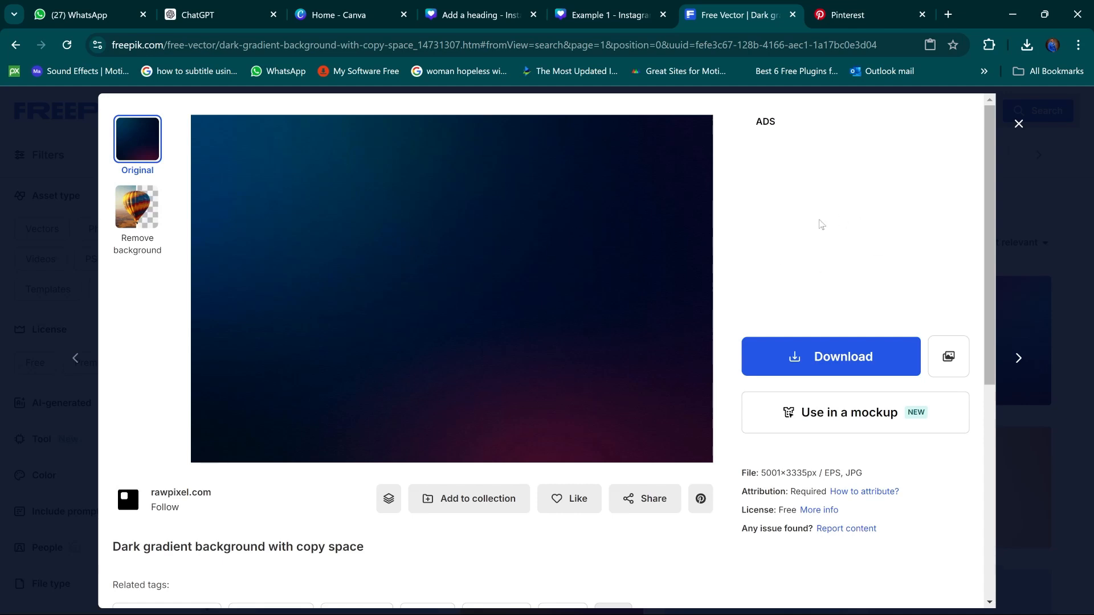
click(837, 346)
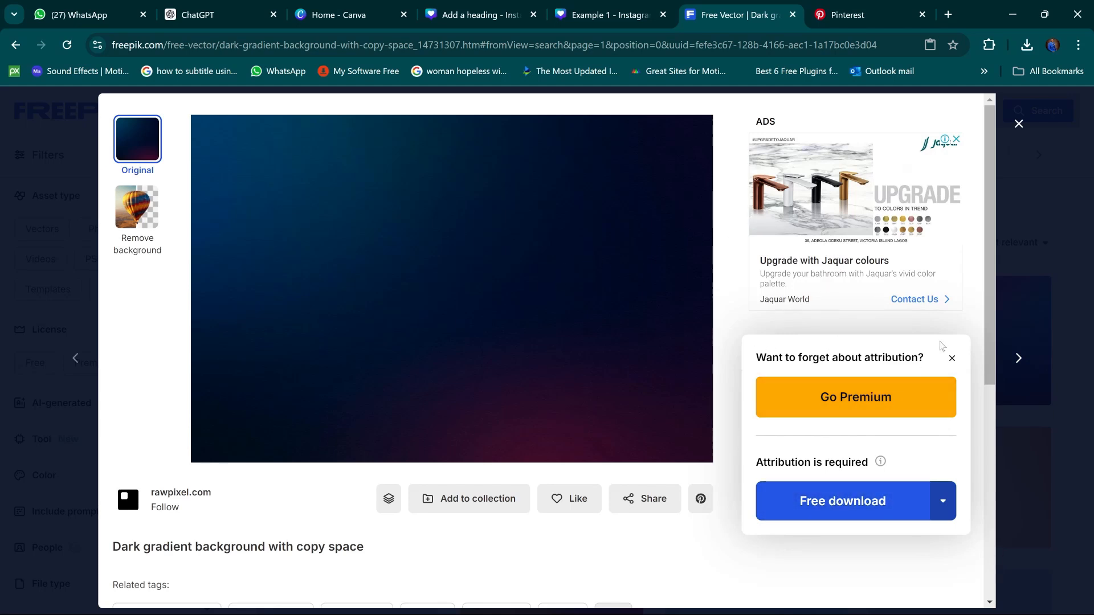
click(952, 357)
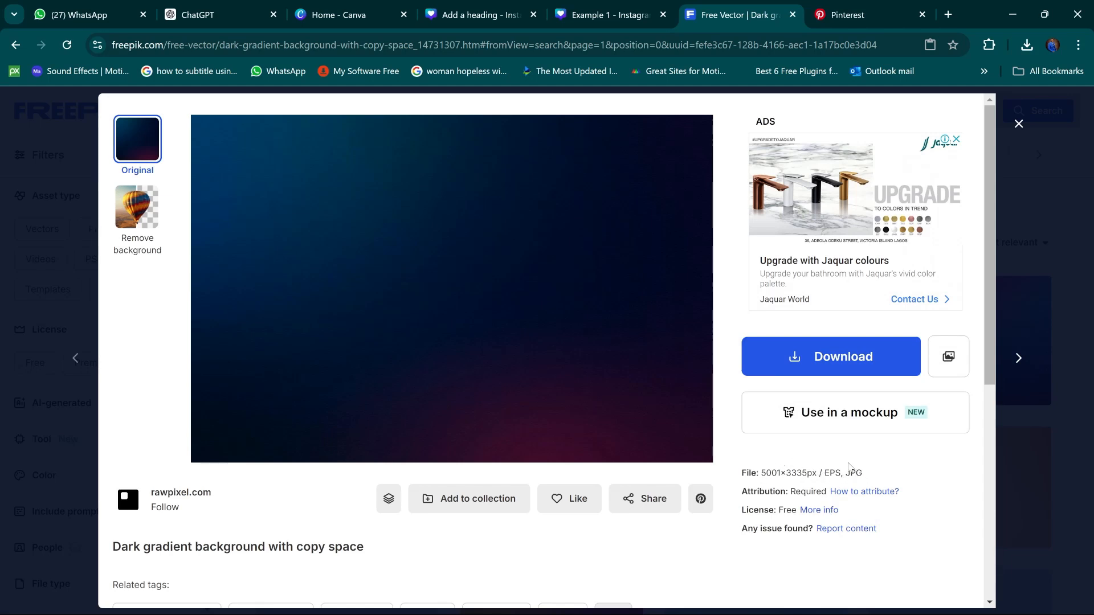
click(860, 359)
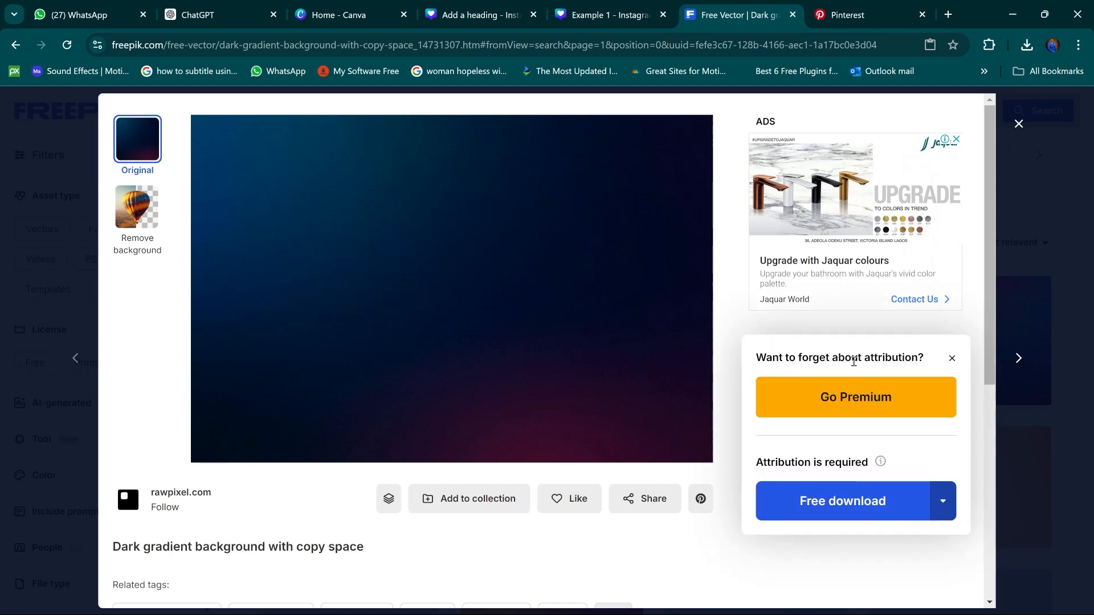
click(945, 503)
click(707, 549)
click(951, 358)
Download the dark gradient background for free as a JPG file and dismiss the attribution notice
scroll(961, 394, down, 1)
scroll(961, 394, down, 1)
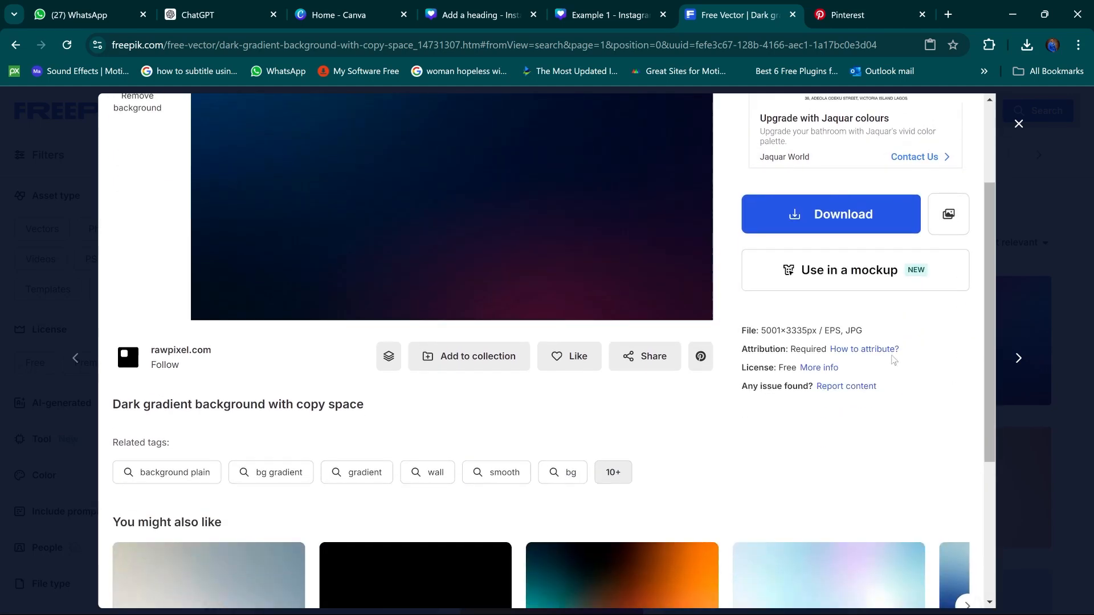
click(911, 215)
click(933, 365)
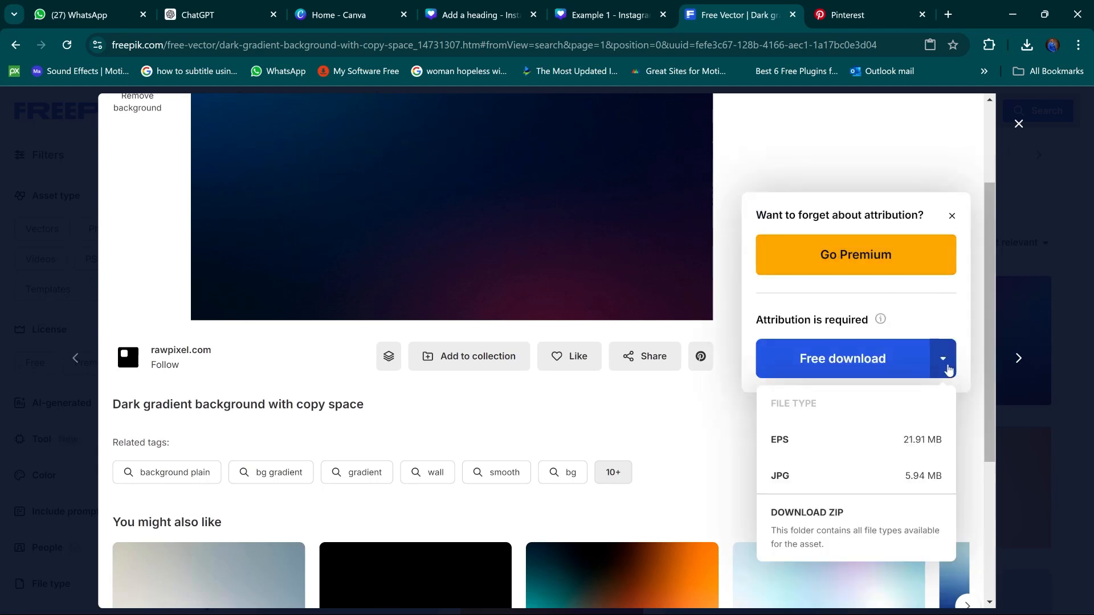
click(815, 491)
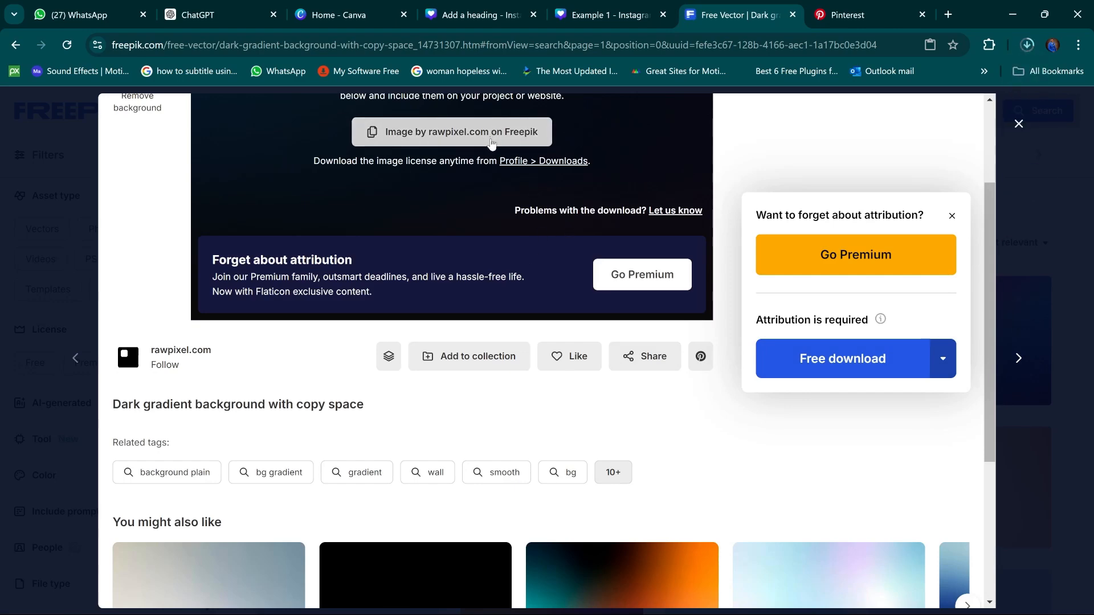
scroll(492, 142, up, 2)
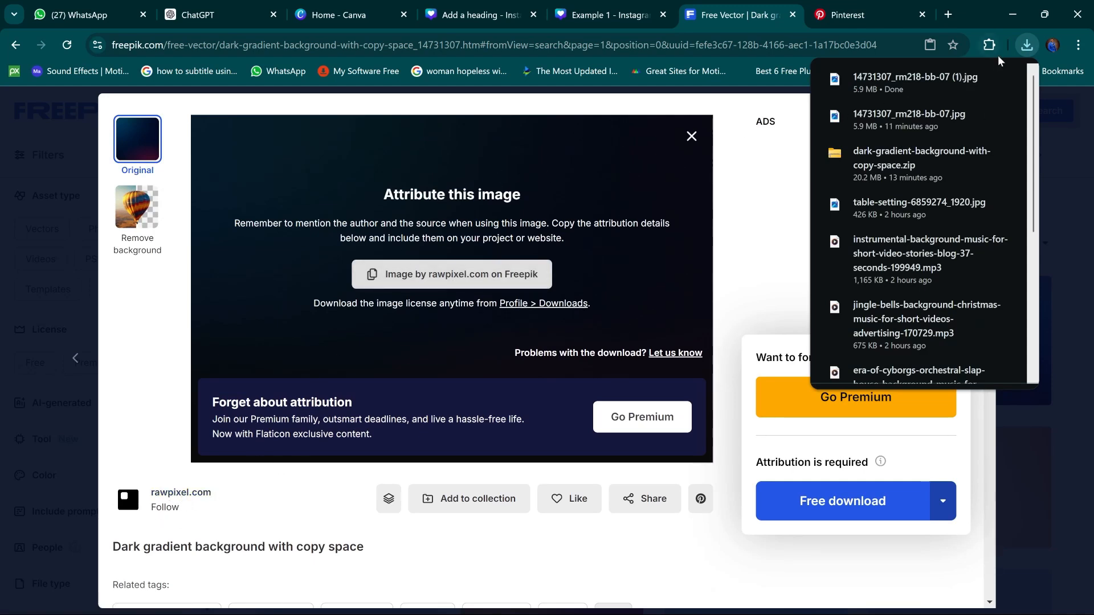
click(690, 135)
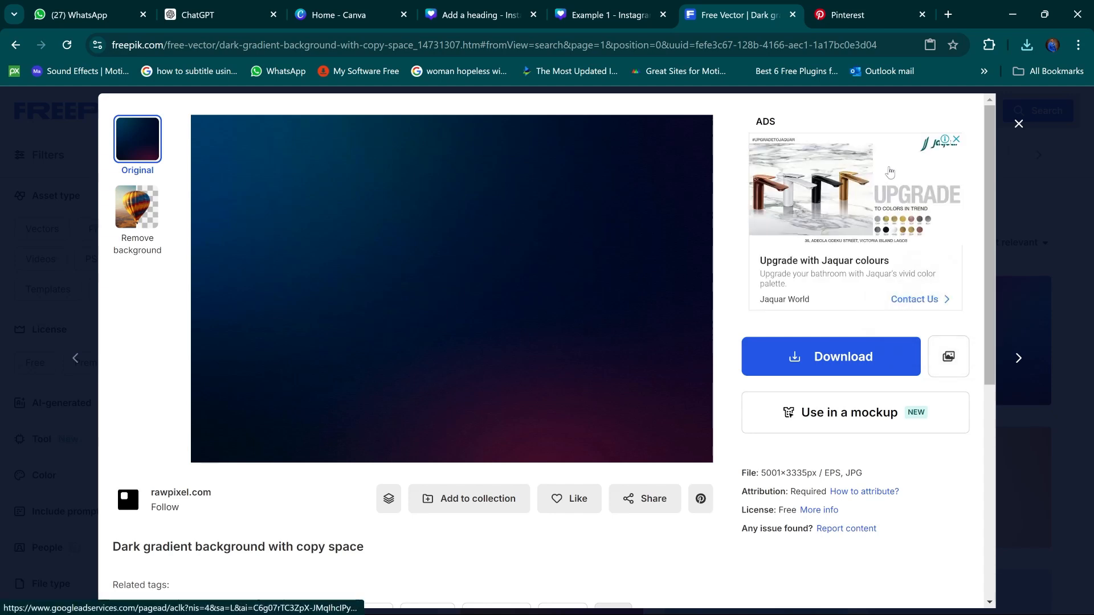
click(948, 15)
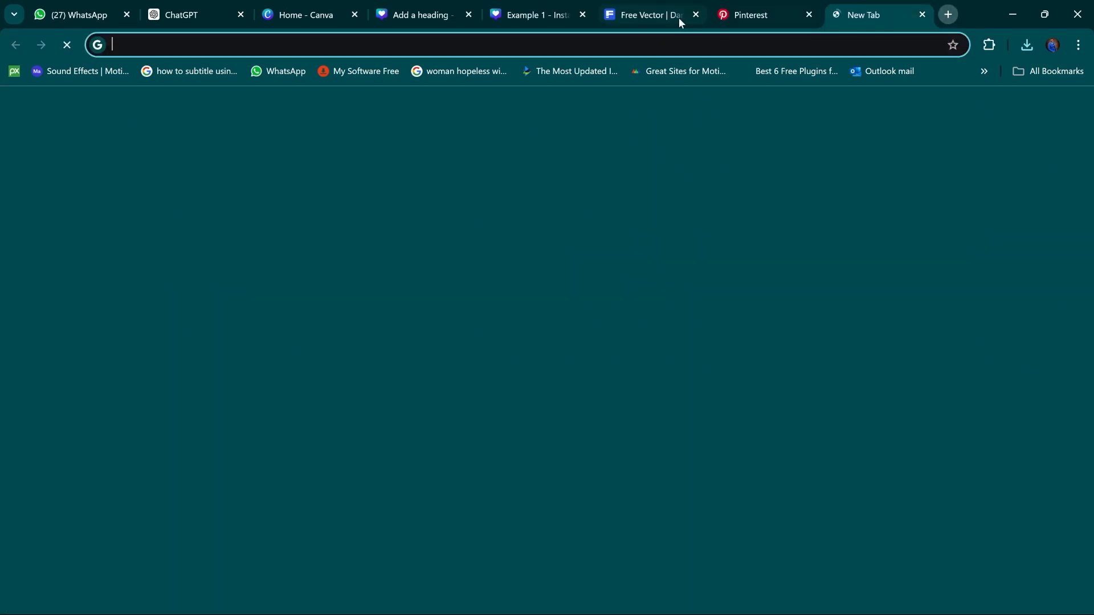
click(538, 9)
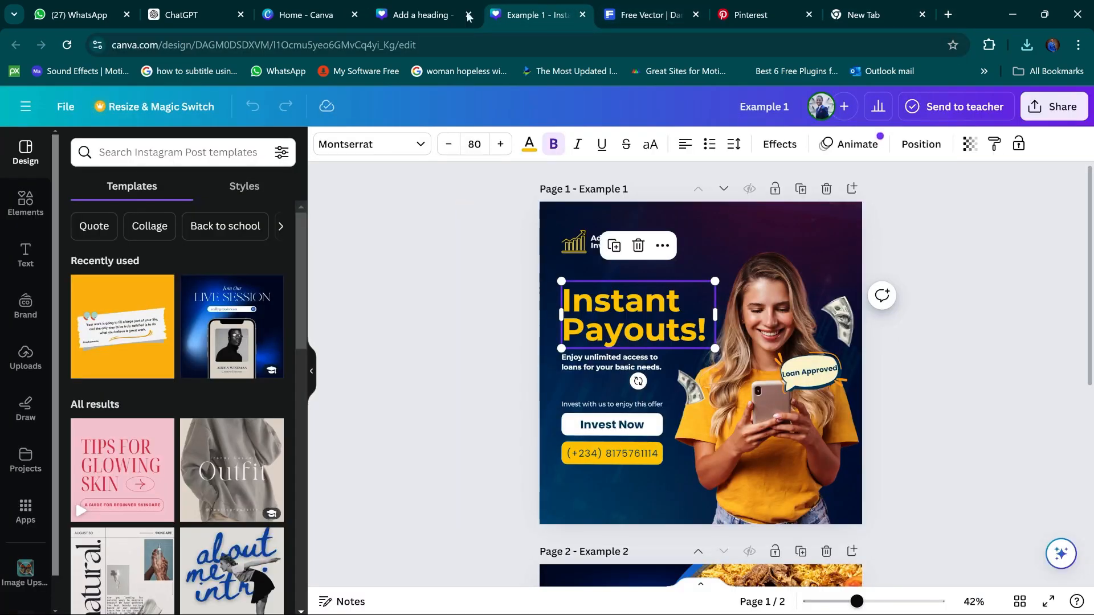
click(425, 15)
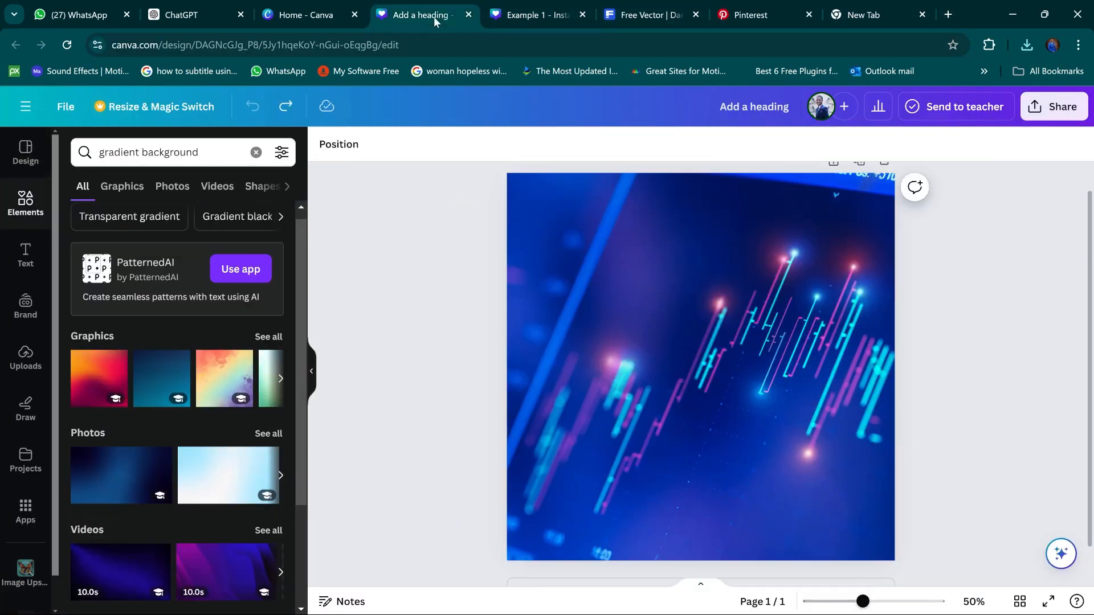
click(650, 16)
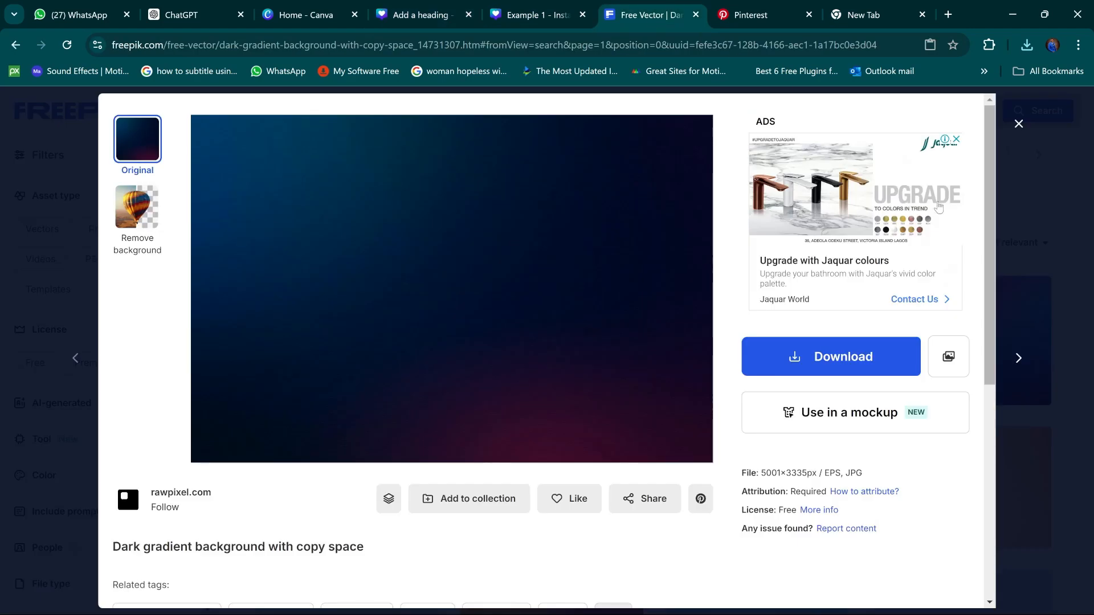
Copy the dark gradient image in Freepik, try sending it through a WhatsApp group chat, and discard the draft
click(872, 10)
text(gradient background)
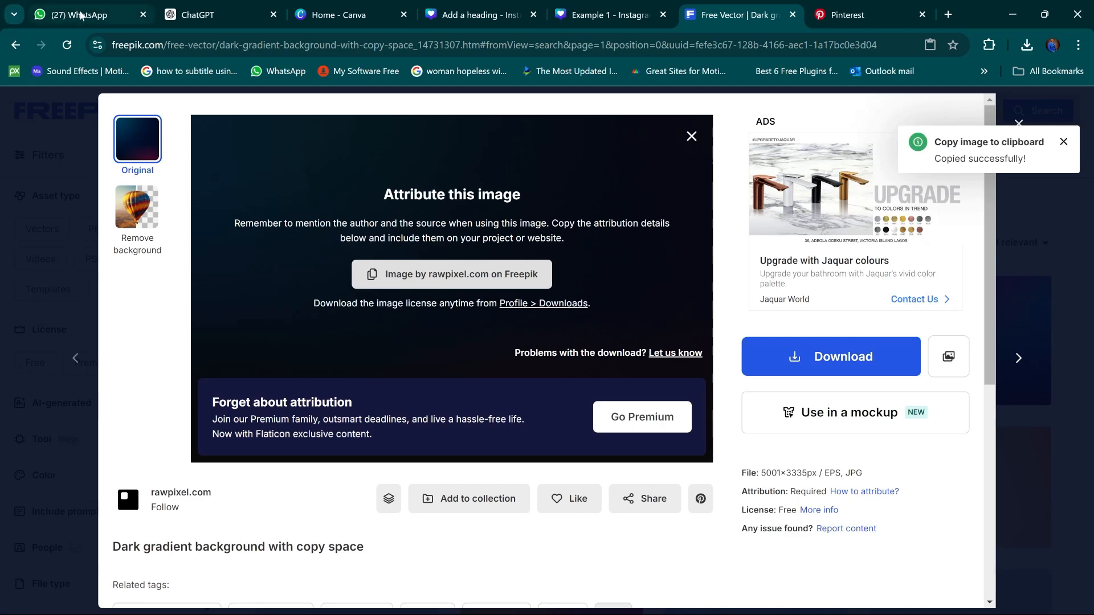
click(82, 15)
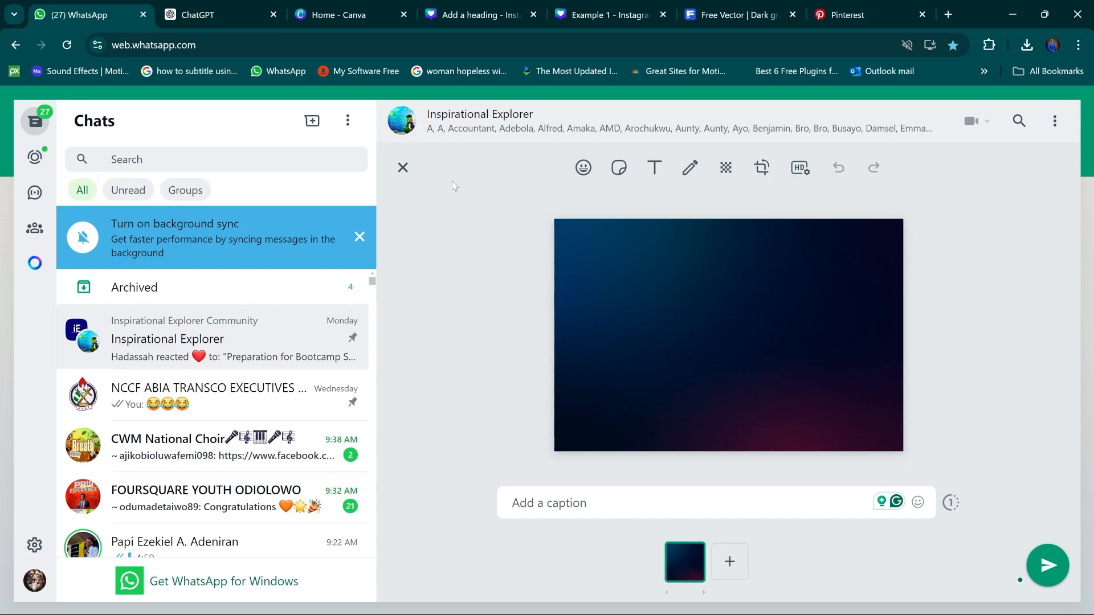
click(801, 168)
click(828, 265)
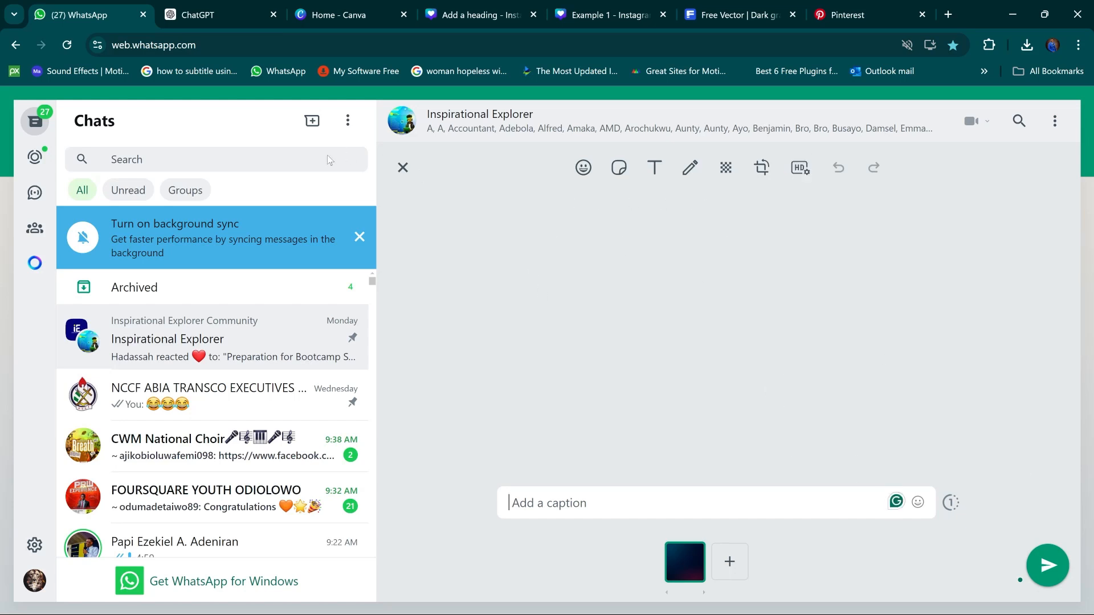
click(403, 167)
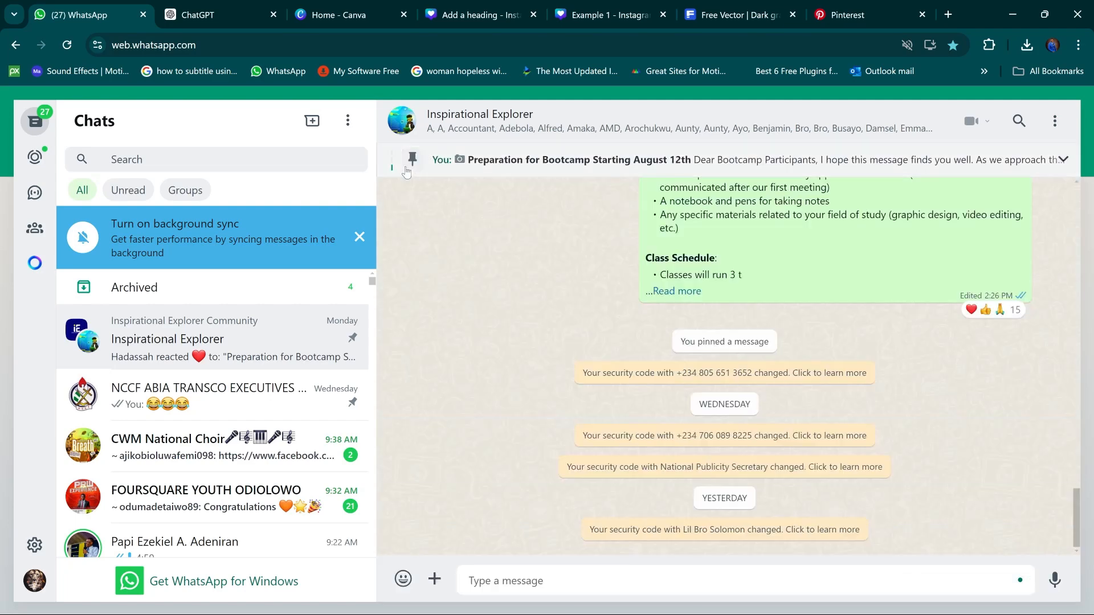
Switch to the "Add a heading" design in Canva and display the uploaded images
click(239, 15)
click(369, 5)
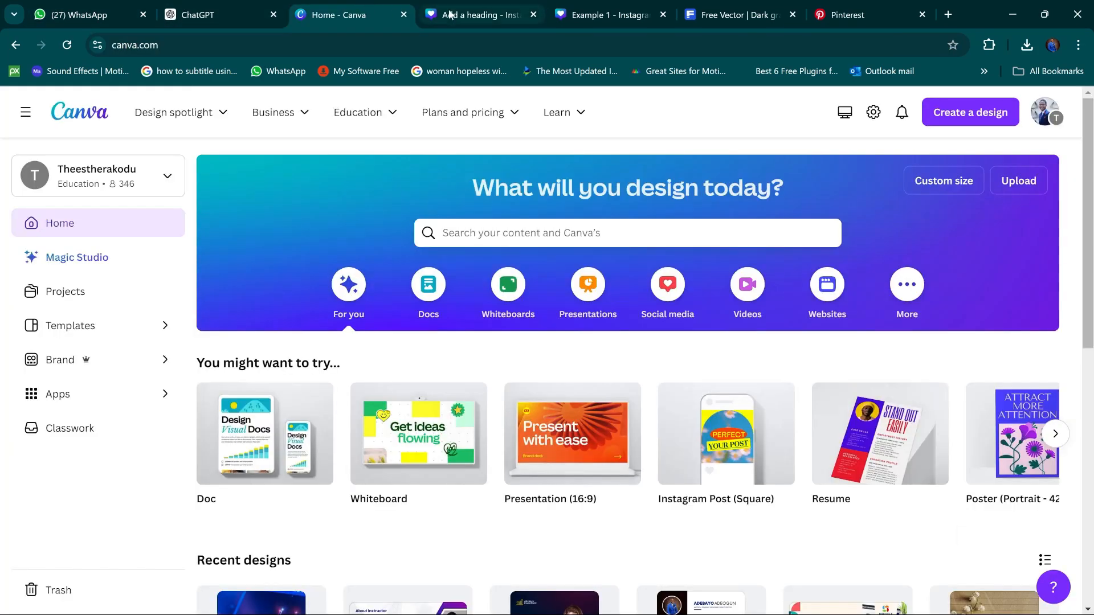
click(472, 9)
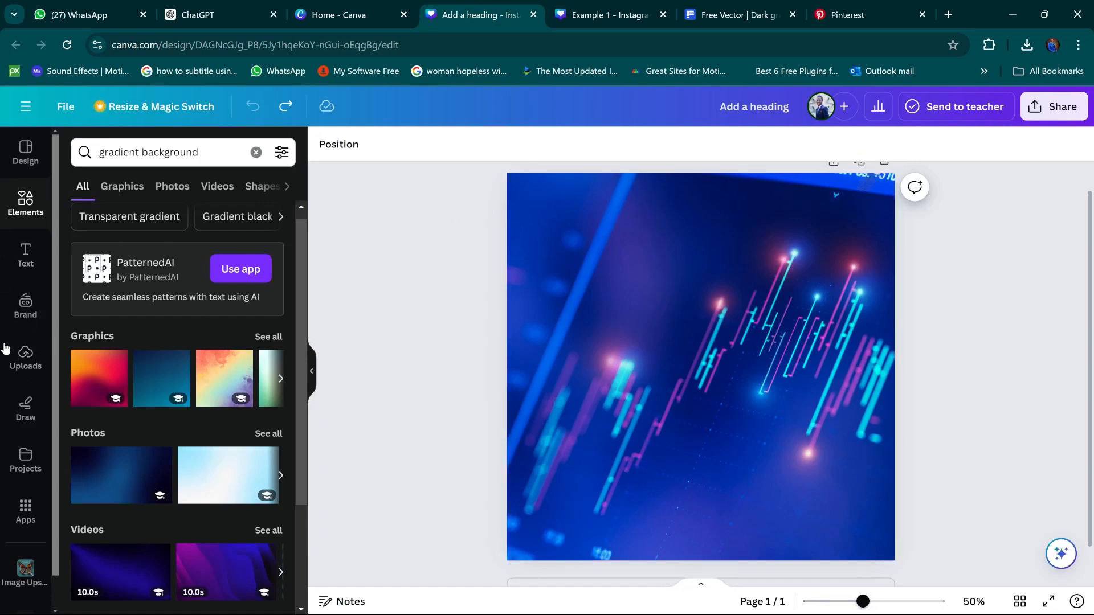
click(24, 356)
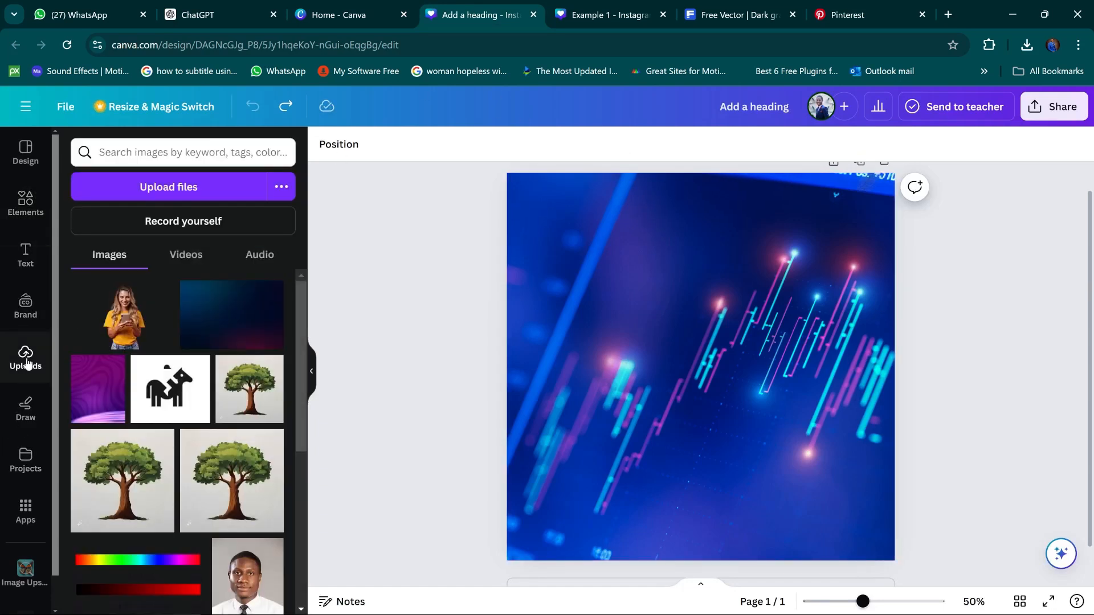
Dismiss the copy notice in Freepik, try uploading 14731307_rm218-bb-07 (1) to the Canva design, and cancel the file selection
click(741, 14)
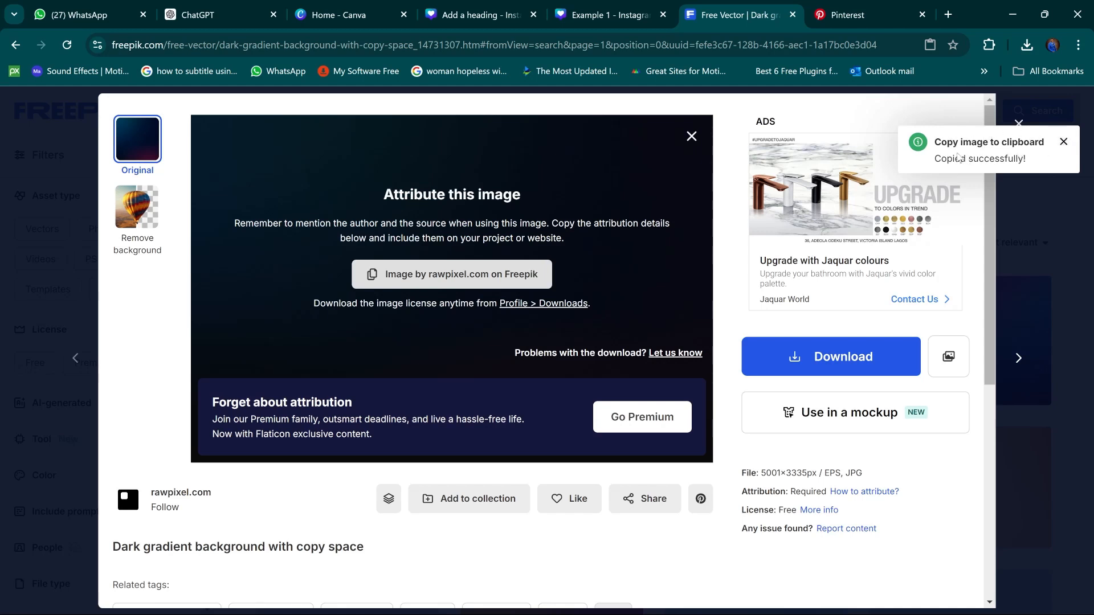
click(1063, 143)
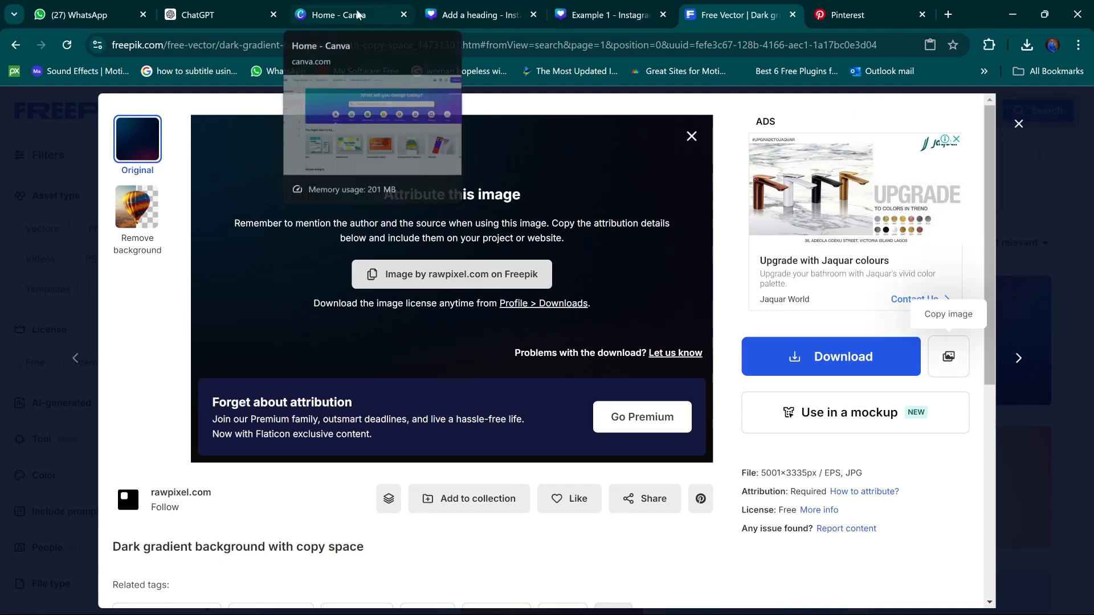
click(488, 6)
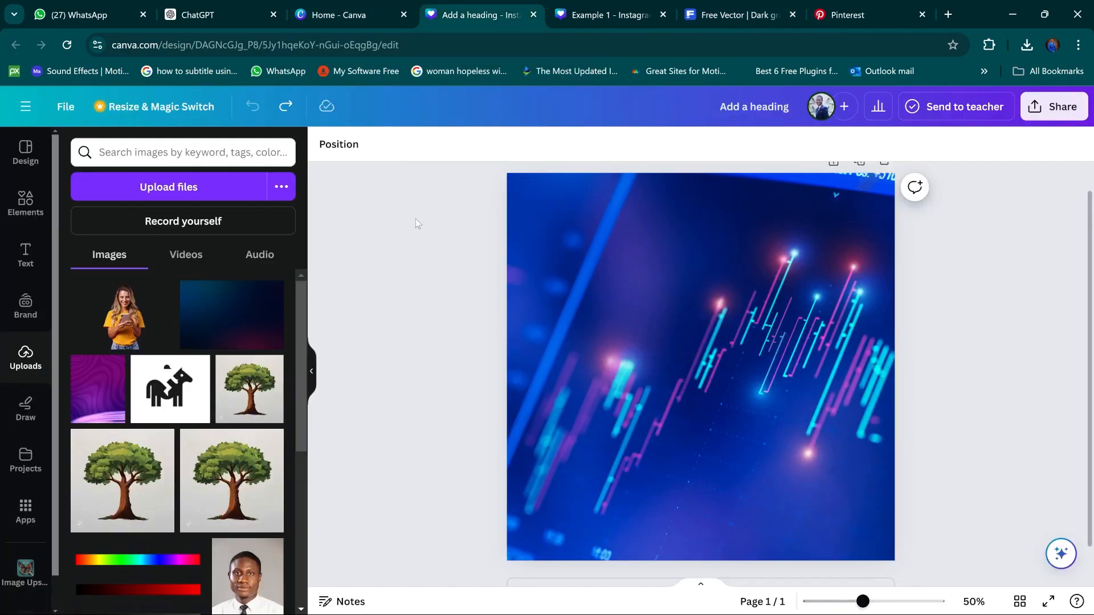
click(177, 192)
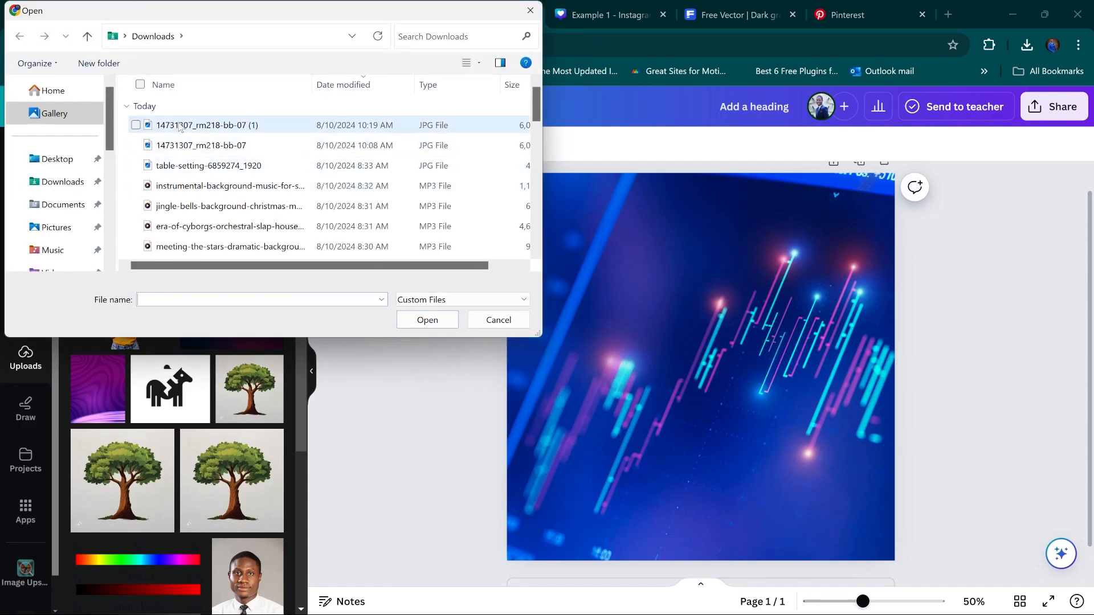
click(184, 129)
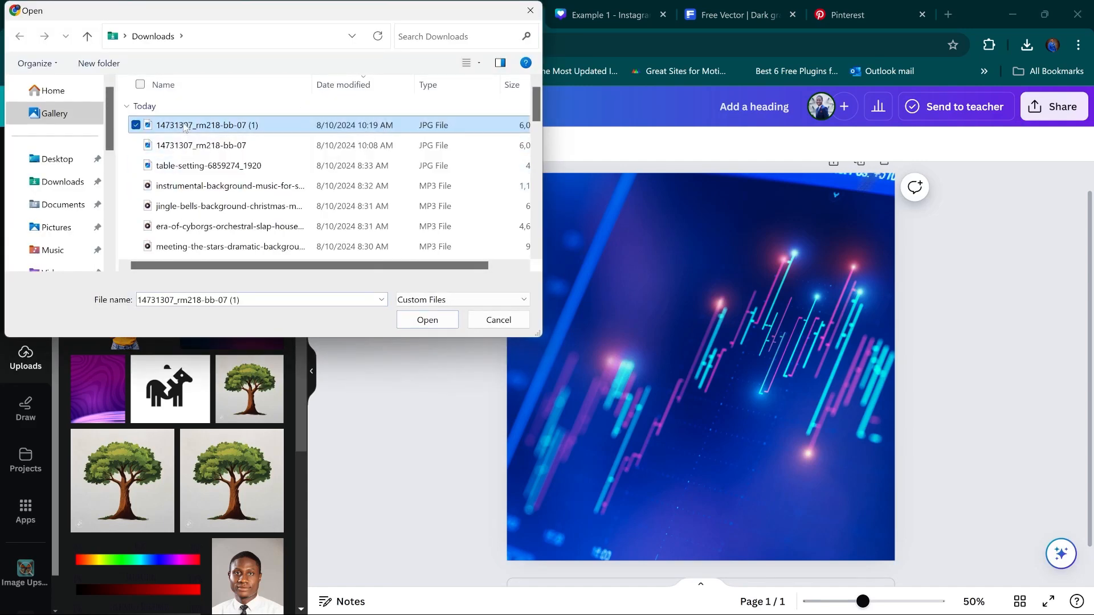
click(530, 12)
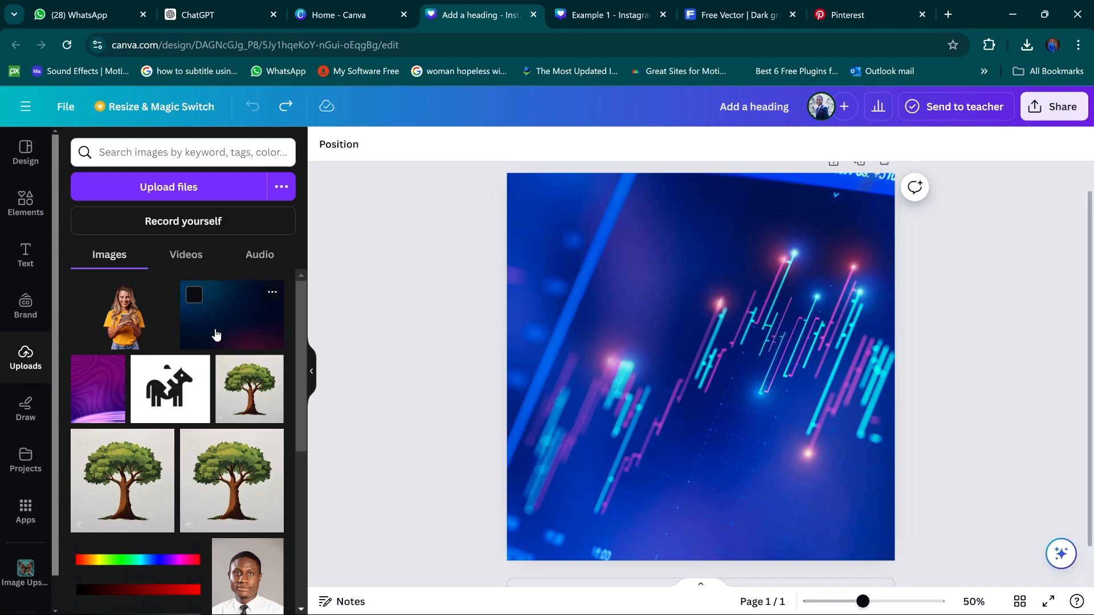
Place the uploaded dark gradient image on the page as a separate picture over the trading chart background
drag(222, 329, 538, 349)
mouse_move(527, 285)
mouse_down()
mouse_move(540, 302)
mouse_move(412, 331)
mouse_move(275, 341)
mouse_move(262, 355)
mouse_move(454, 291)
mouse_move(549, 285)
mouse_move(539, 303)
mouse_up()
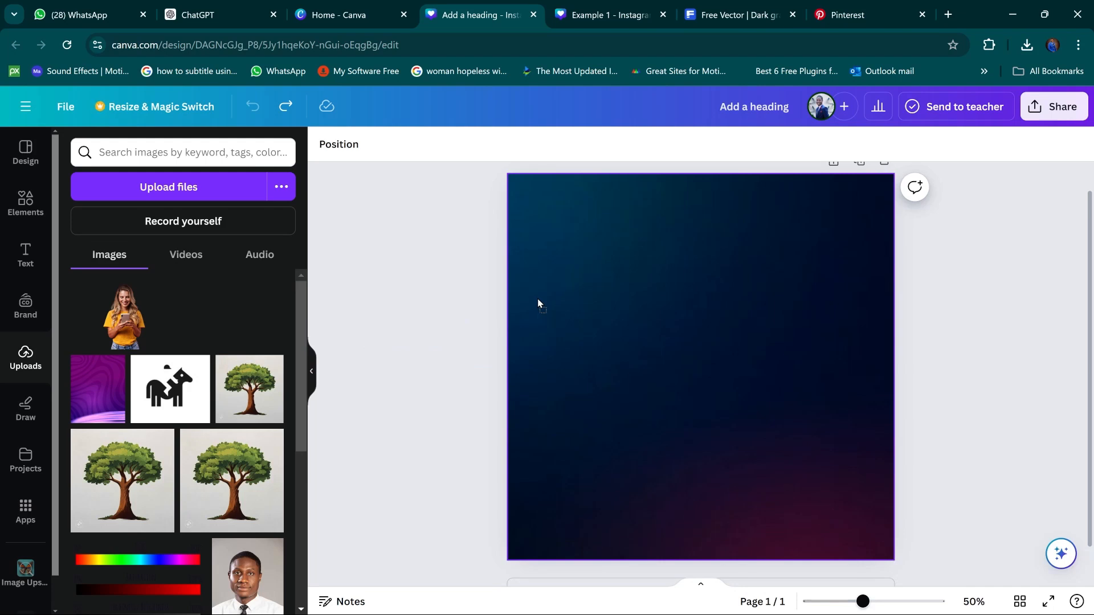
drag(538, 300, 595, 316)
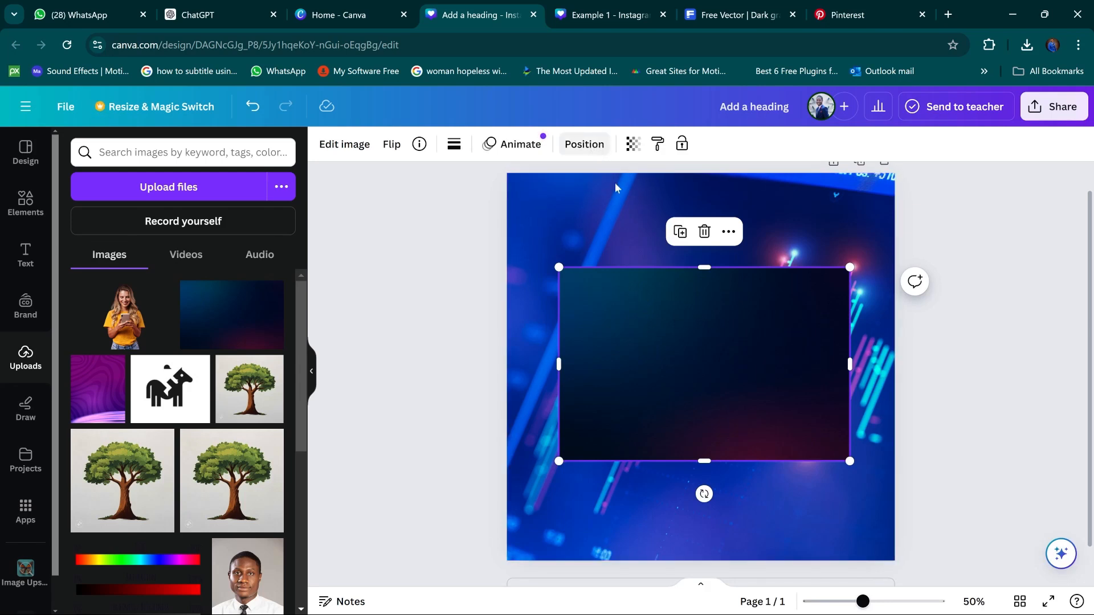
drag(731, 338, 710, 391)
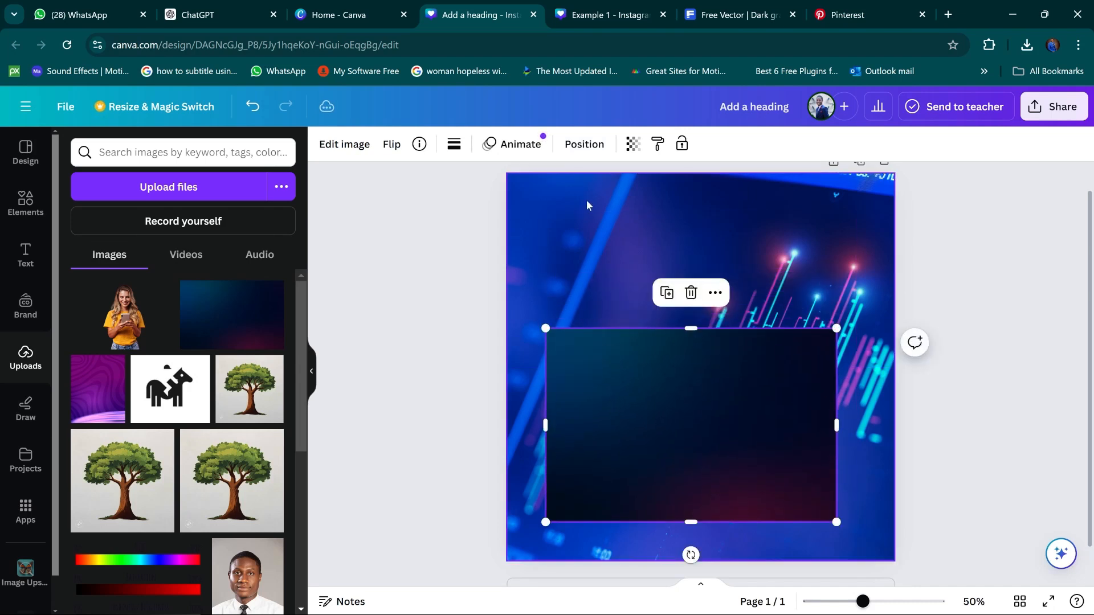
Align the gradient image to the middle and center of the page and hide the side panel
click(584, 144)
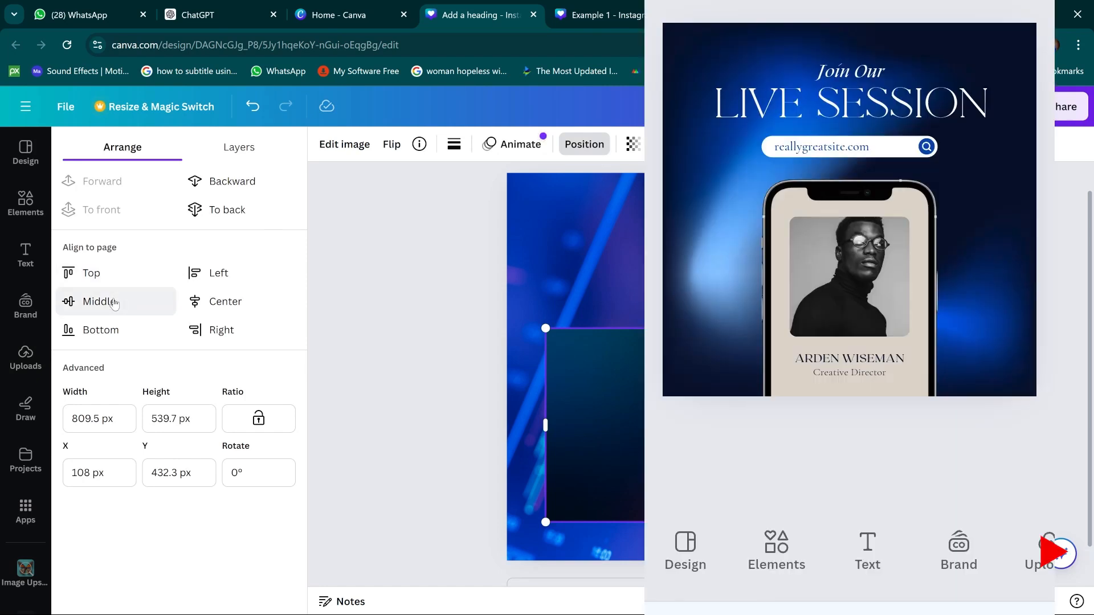
click(120, 301)
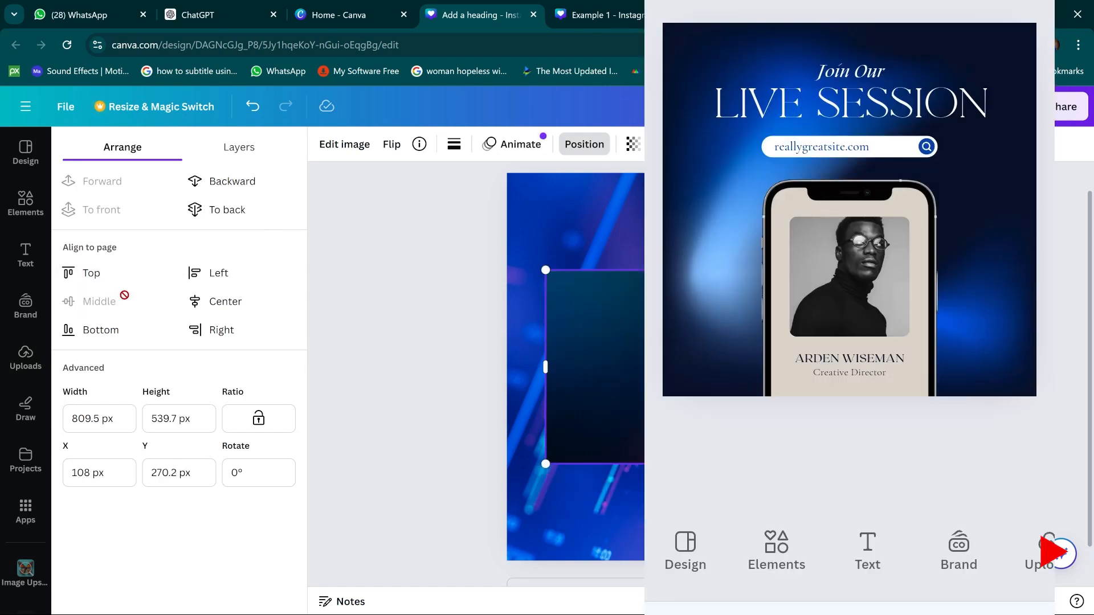
click(216, 309)
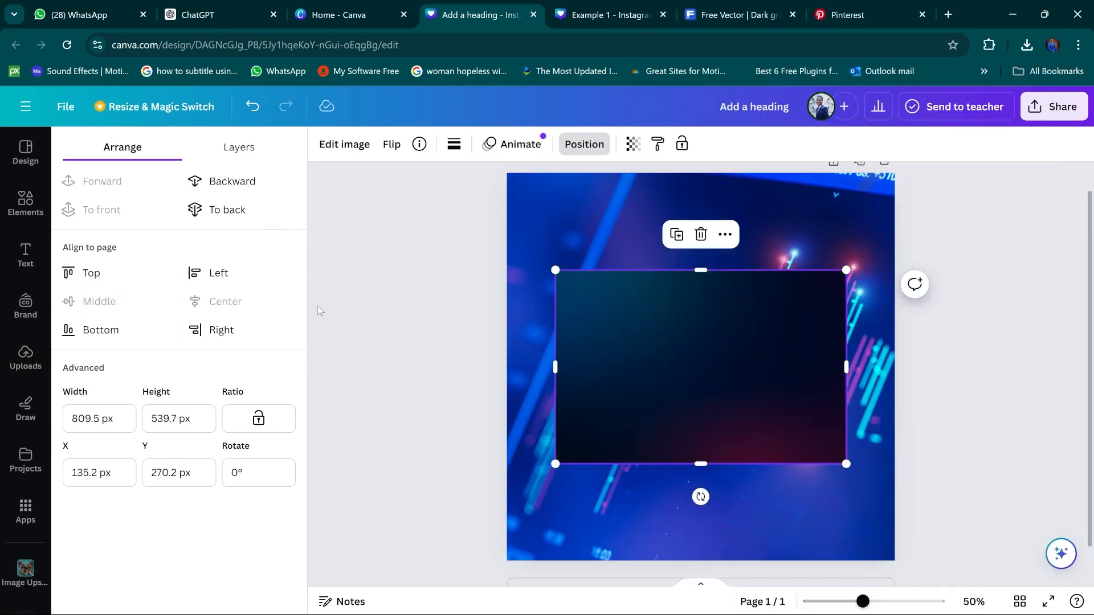
click(350, 297)
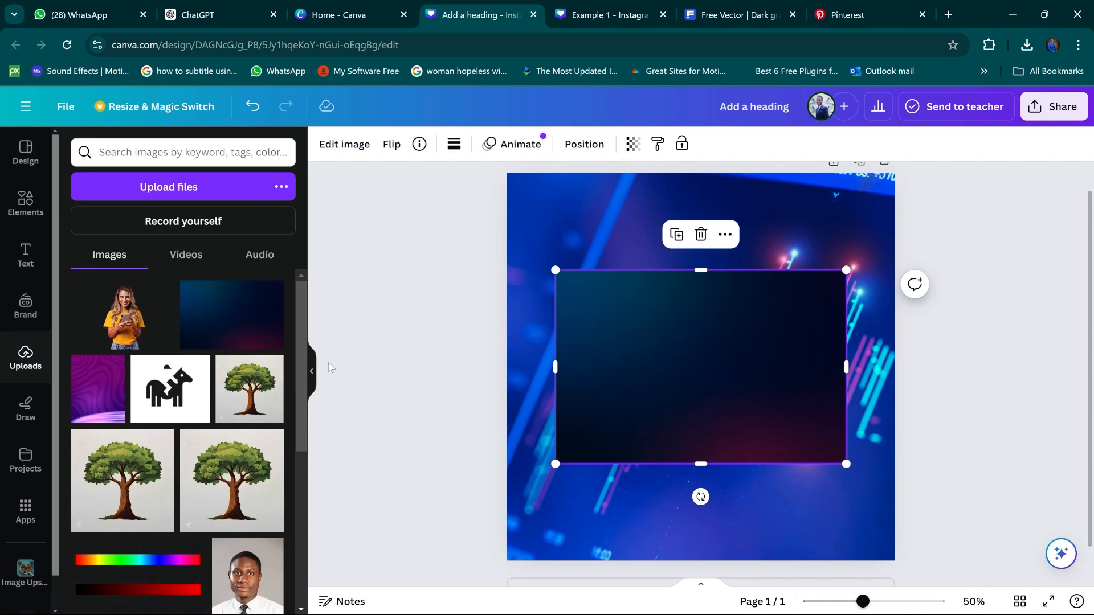
click(312, 371)
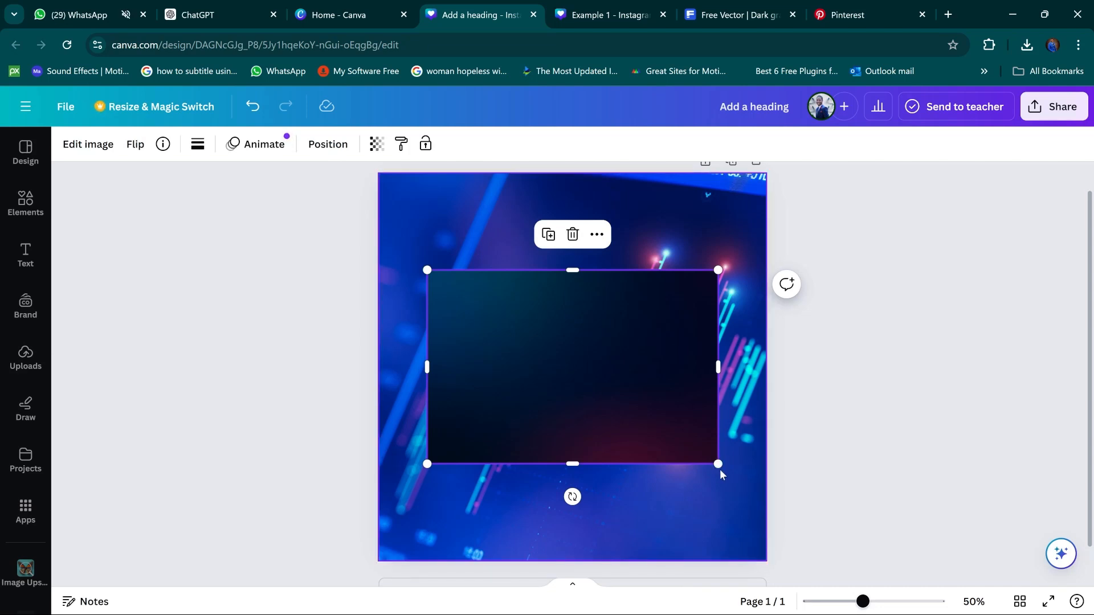
Try resizing the gradient image from its left and upper edges, and undo the changes
click(721, 471)
click(697, 442)
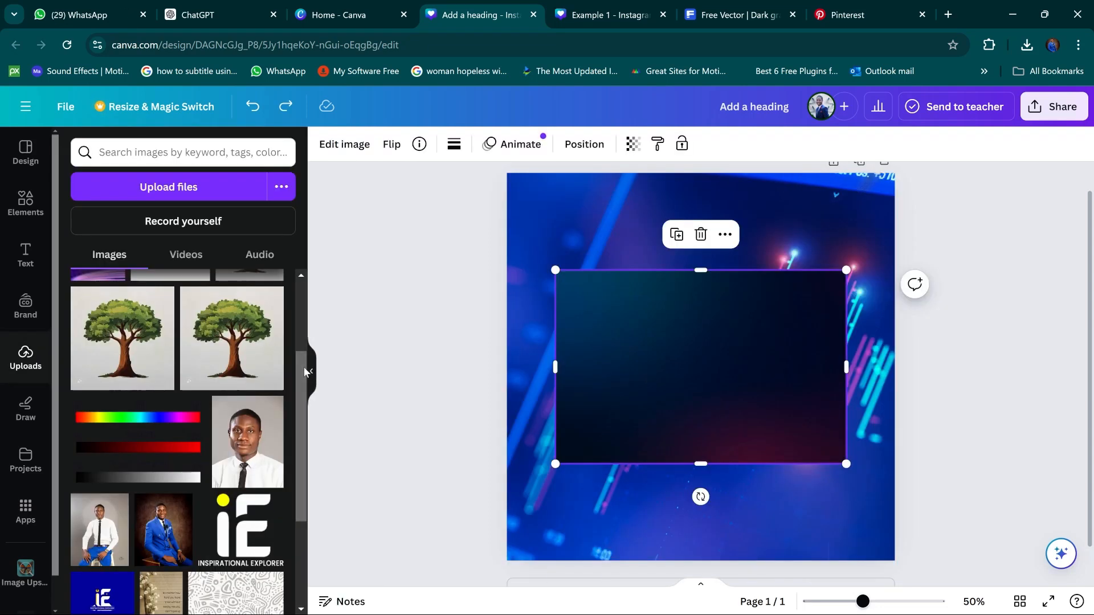
click(311, 368)
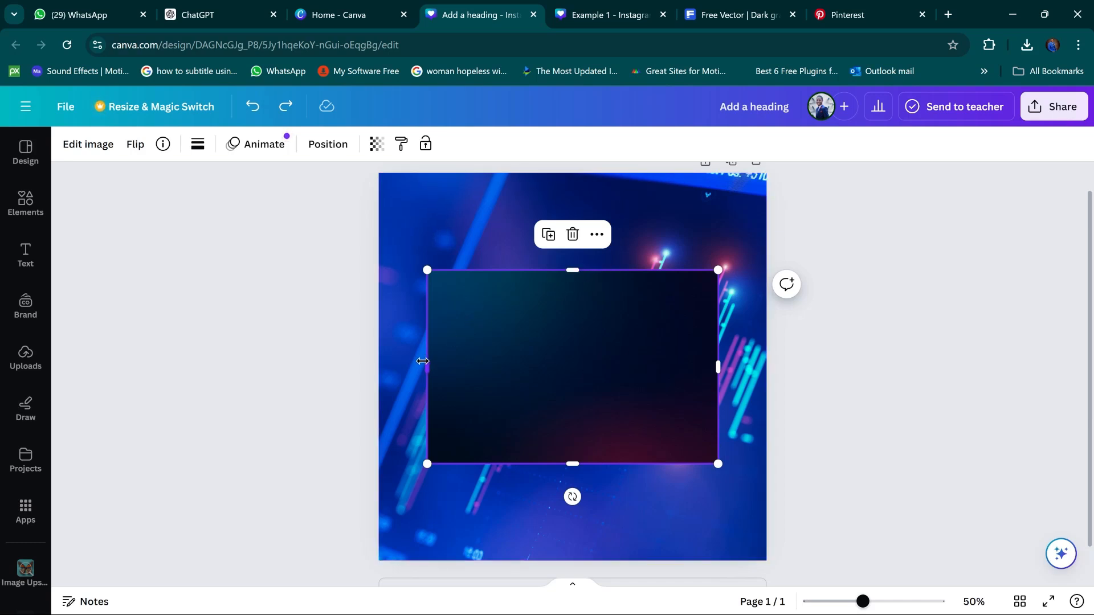
mouse_move(423, 362)
mouse_down()
mouse_move(403, 364)
mouse_move(432, 369)
mouse_up()
drag(572, 270, 580, 229)
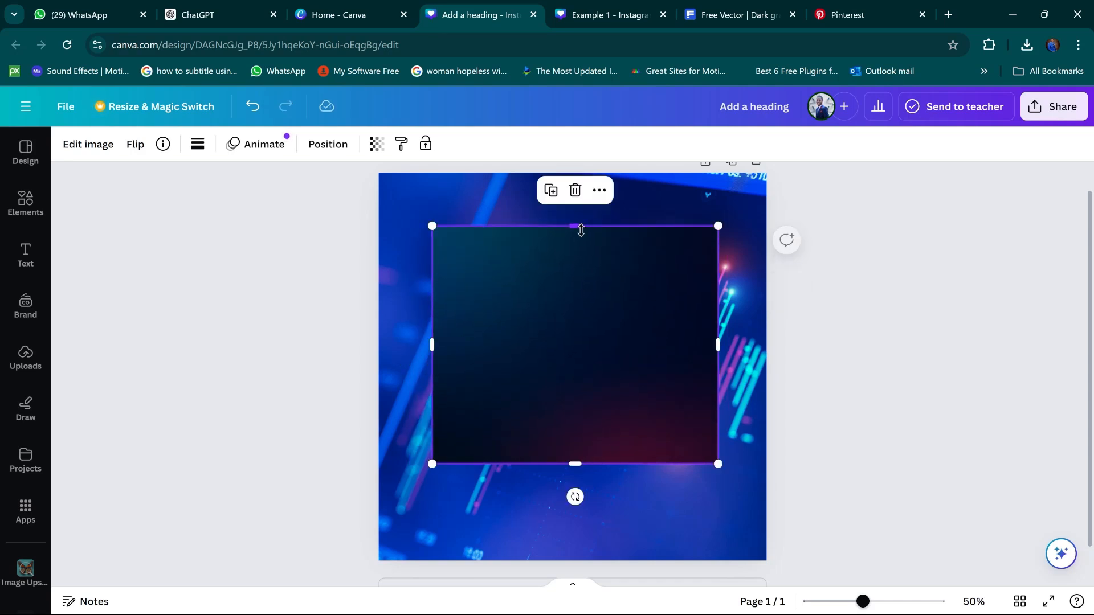
key(ctrl+z)
key(ctrl+z)
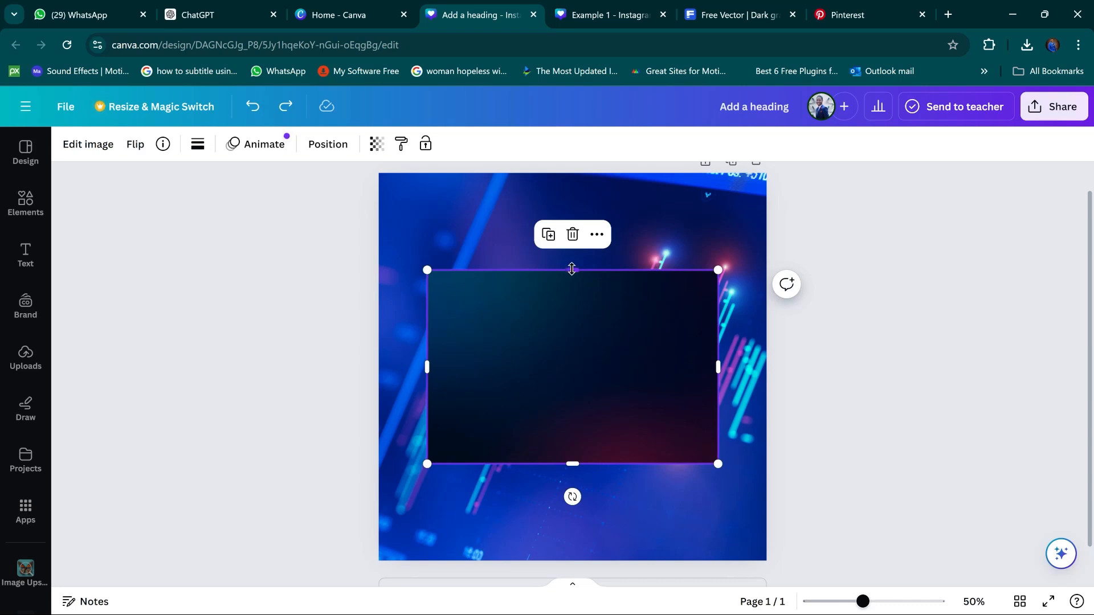
Try shrinking the gradient image from its upper edge and corner and extending it to the page's upper edge, undoing each change
drag(572, 269, 558, 345)
key(ctrl+z)
drag(715, 269, 633, 327)
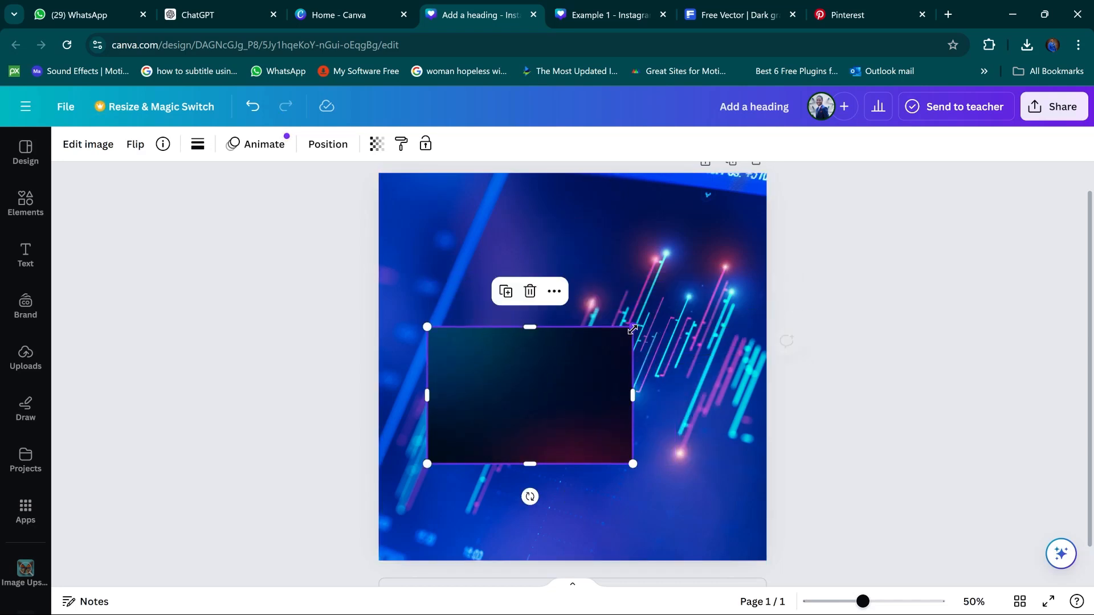
key(ctrl+z)
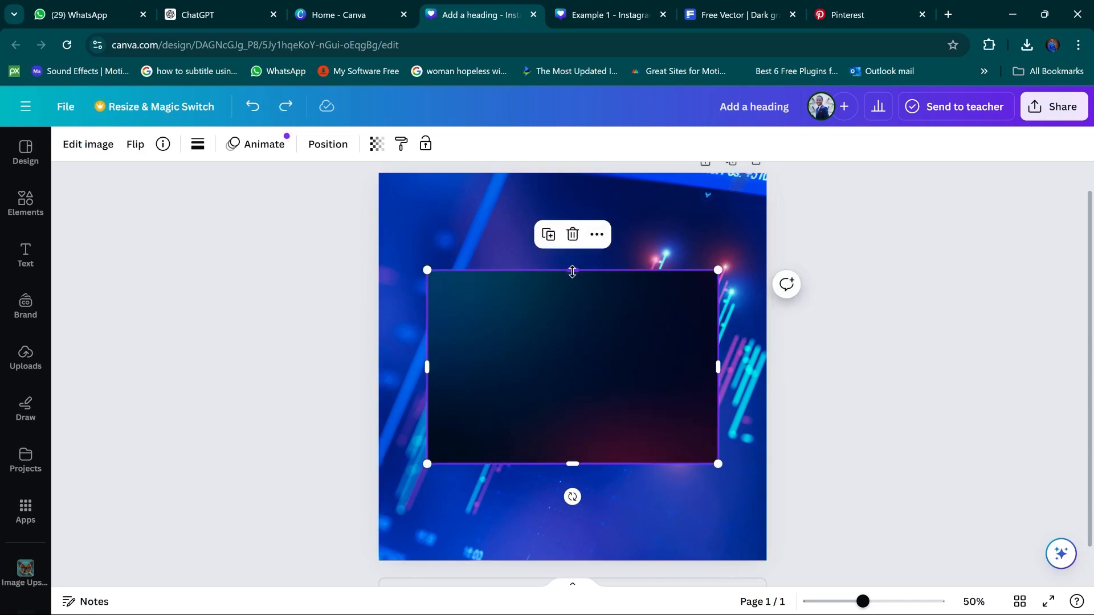
drag(572, 269, 575, 177)
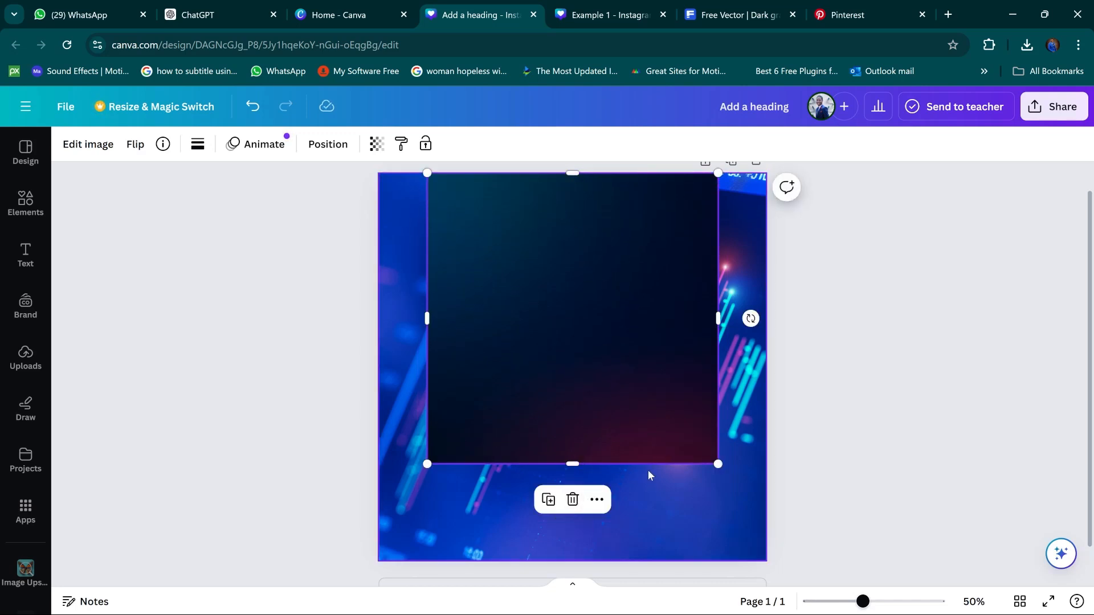
key(ctrl+z)
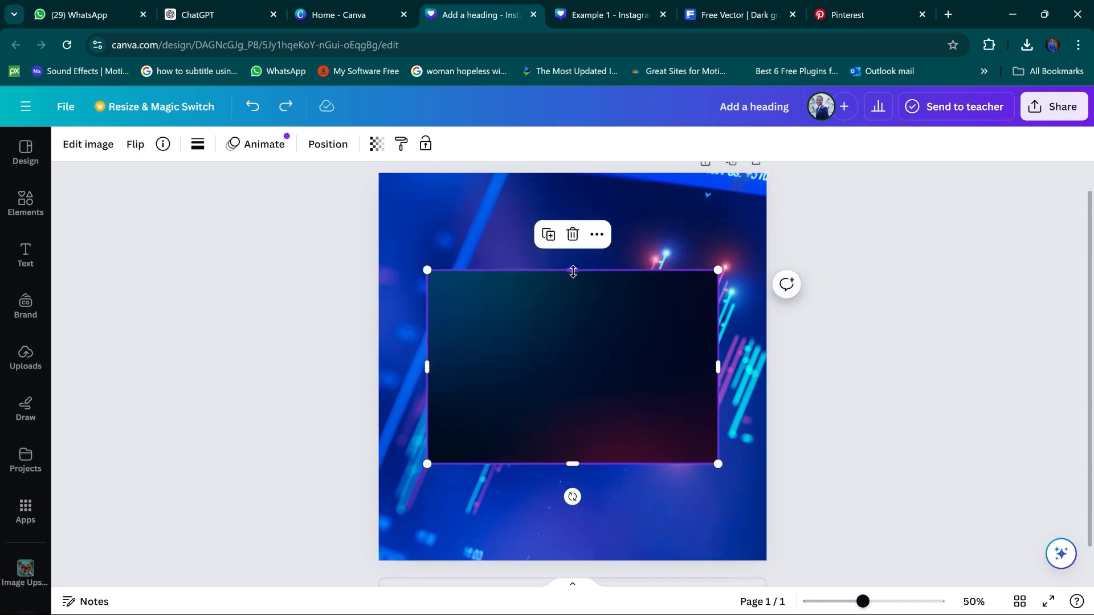
Try stretching each side of the gradient image out to the page borders, and undo all four changes
drag(573, 272, 582, 174)
drag(576, 463, 574, 560)
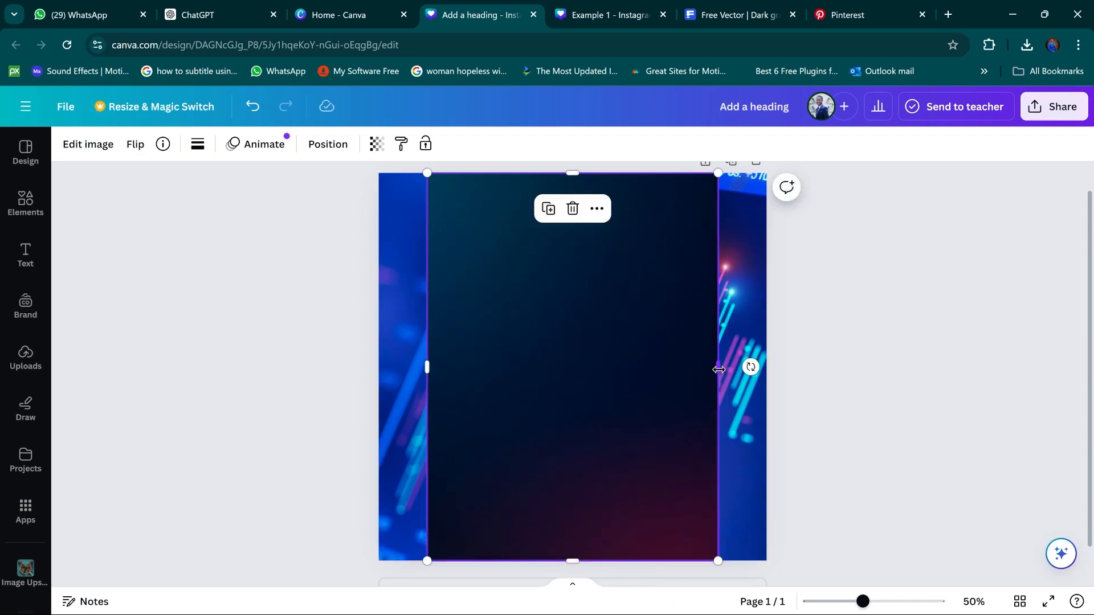
drag(718, 369, 765, 366)
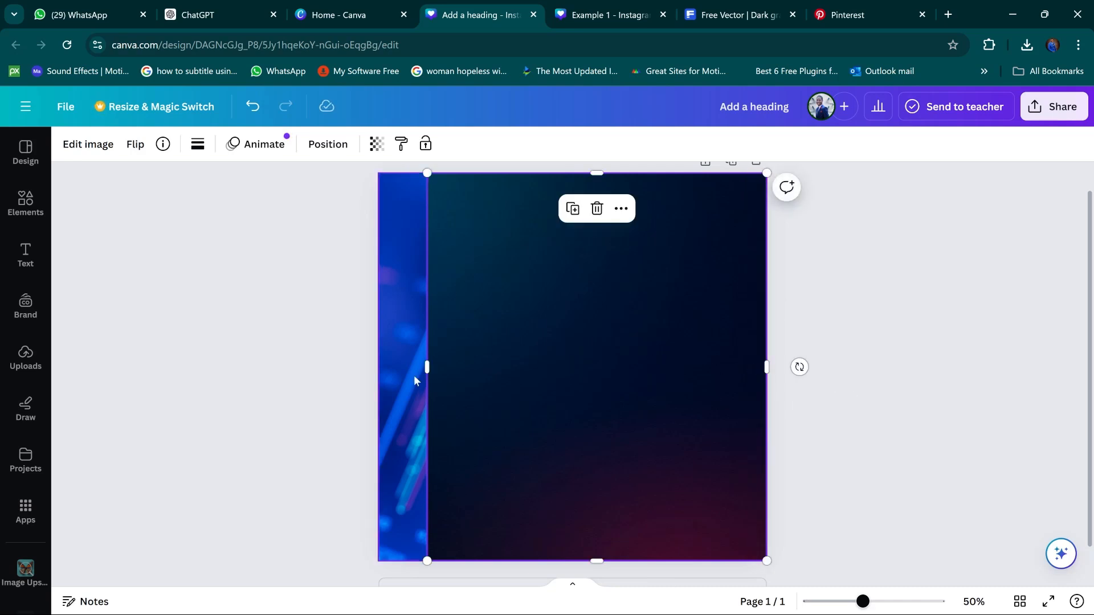
drag(427, 368, 385, 378)
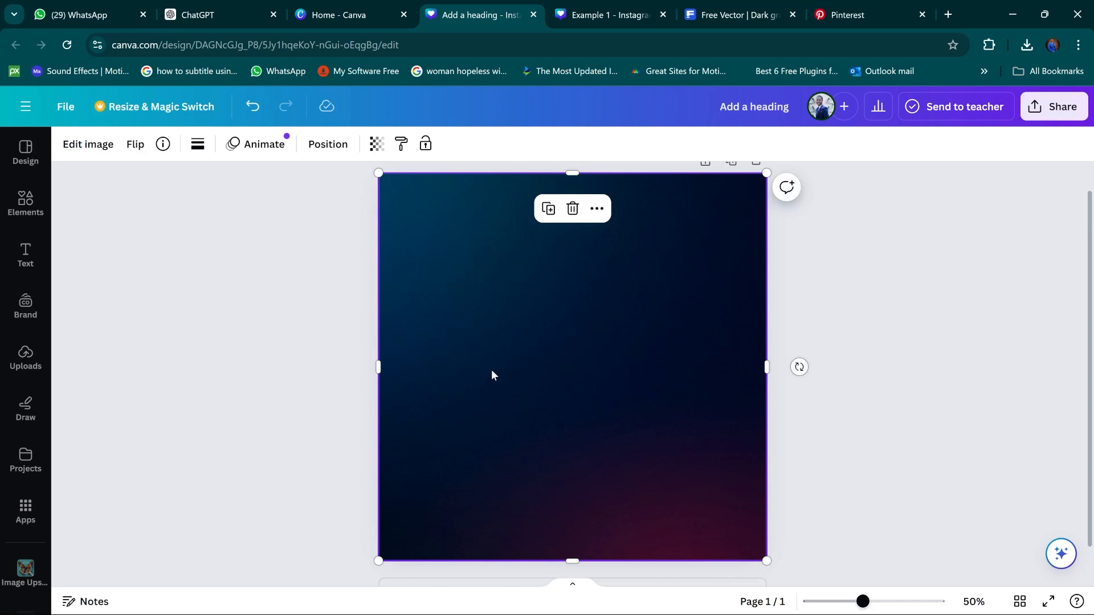
key(ctrl+z)
key(ctrl+z)
key(ctrl+z)
key(ctrl+z)
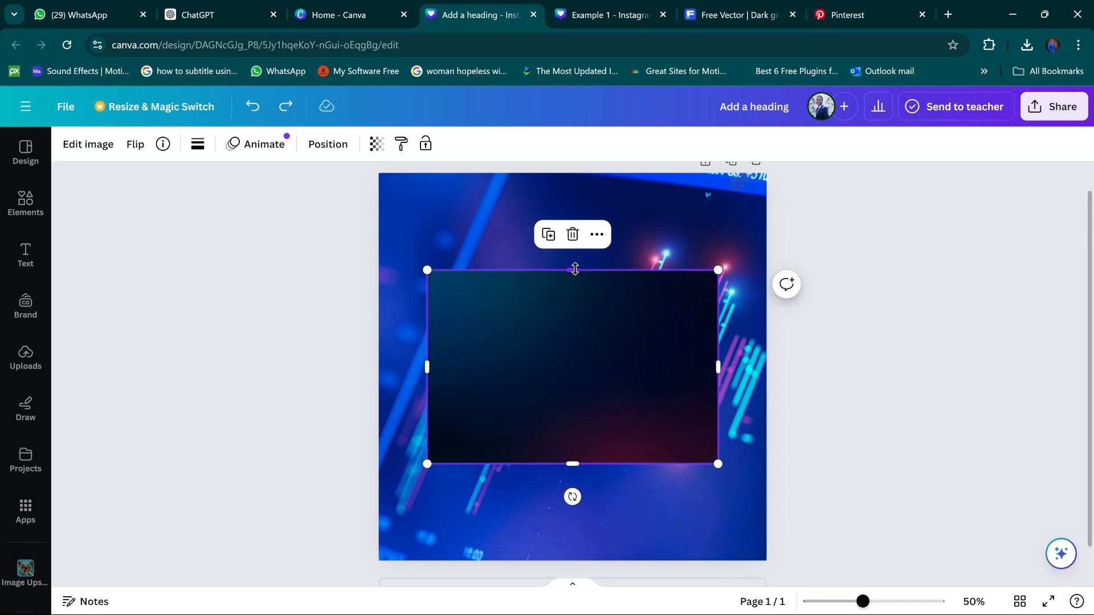
Stretch the gradient image on all four sides so that it covers the whole page
drag(575, 269, 592, 172)
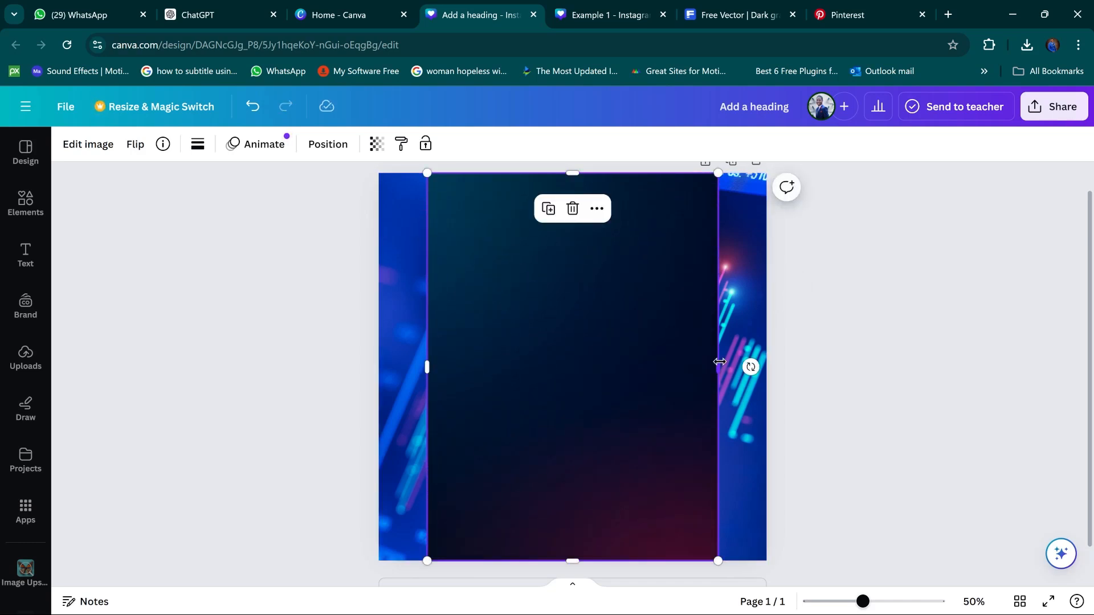
drag(720, 362, 765, 366)
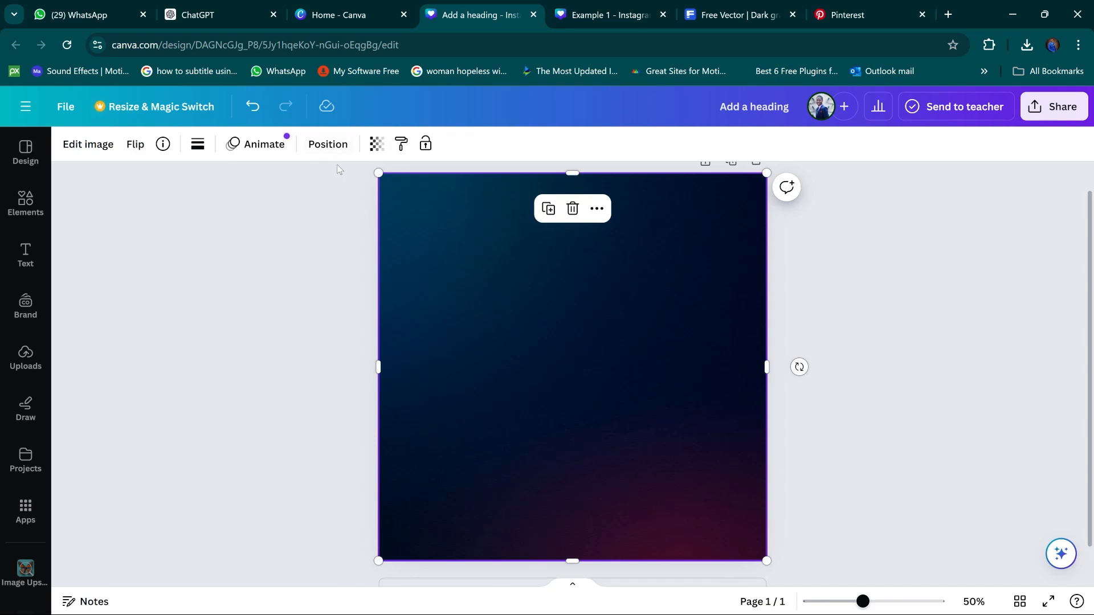
Reduce the gradient image's transparency value to about 77 so that the trading chart shows through it
click(328, 144)
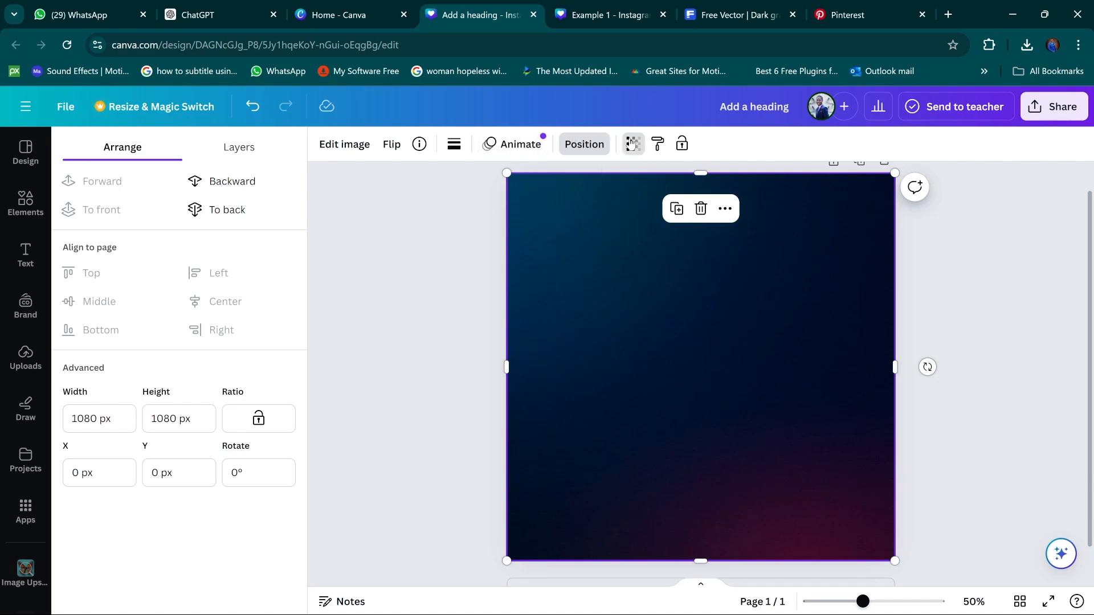
click(629, 142)
drag(581, 205, 569, 206)
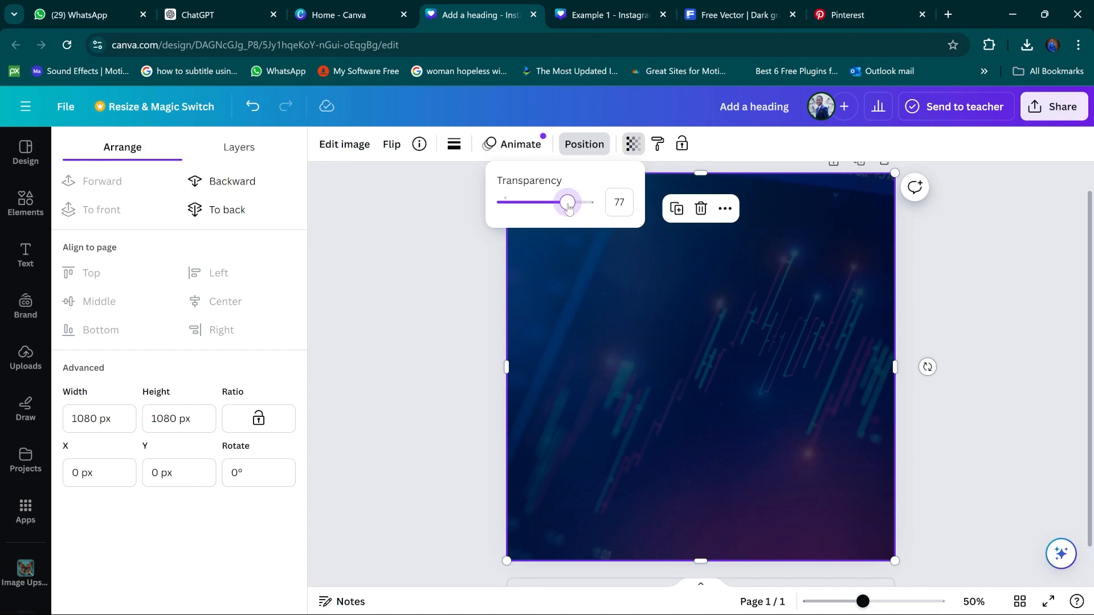
drag(569, 206, 572, 204)
click(991, 332)
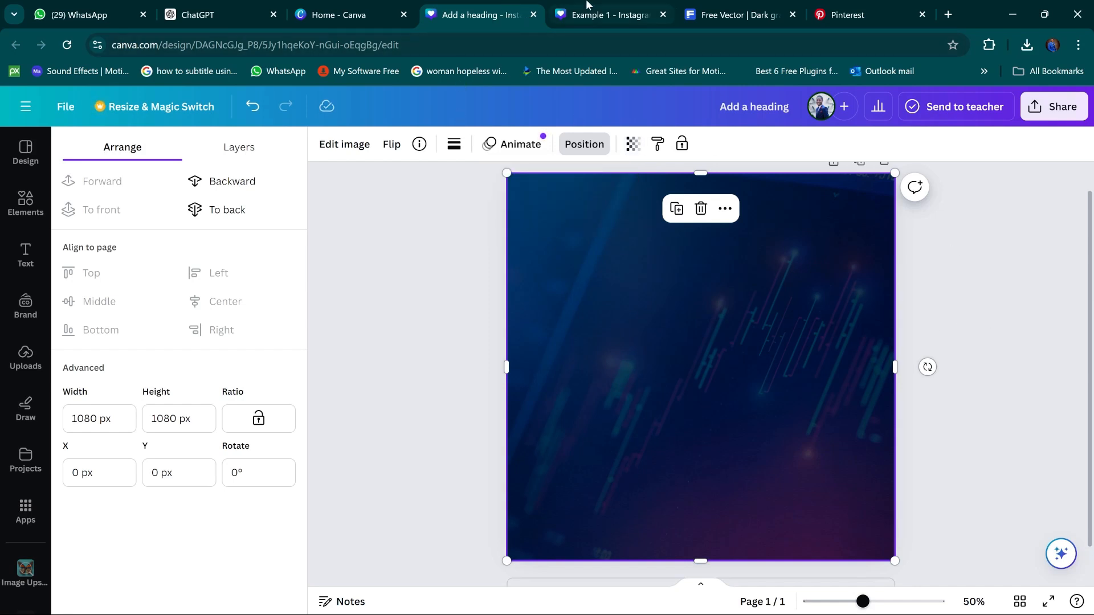
In the Example 1 design, unlock the background image to check its transparency value, and lock it again
click(602, 21)
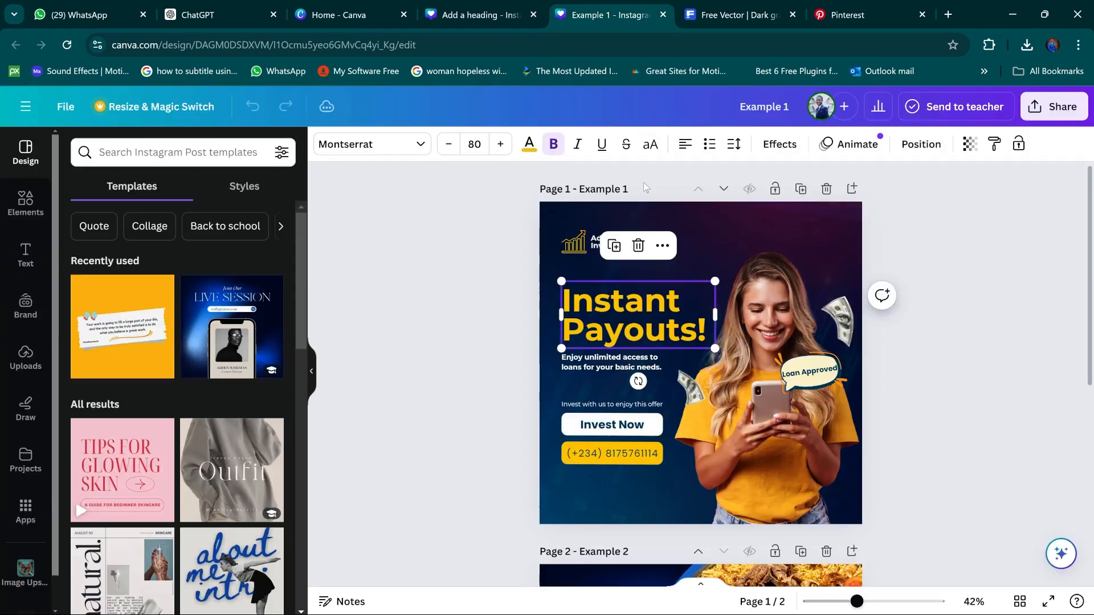
click(747, 224)
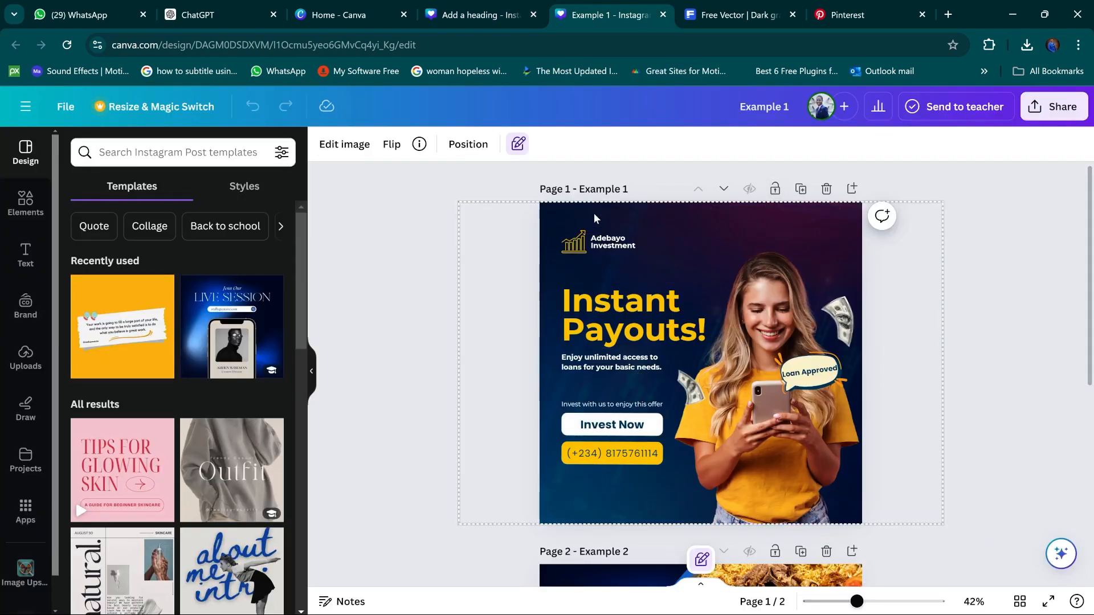
click(519, 144)
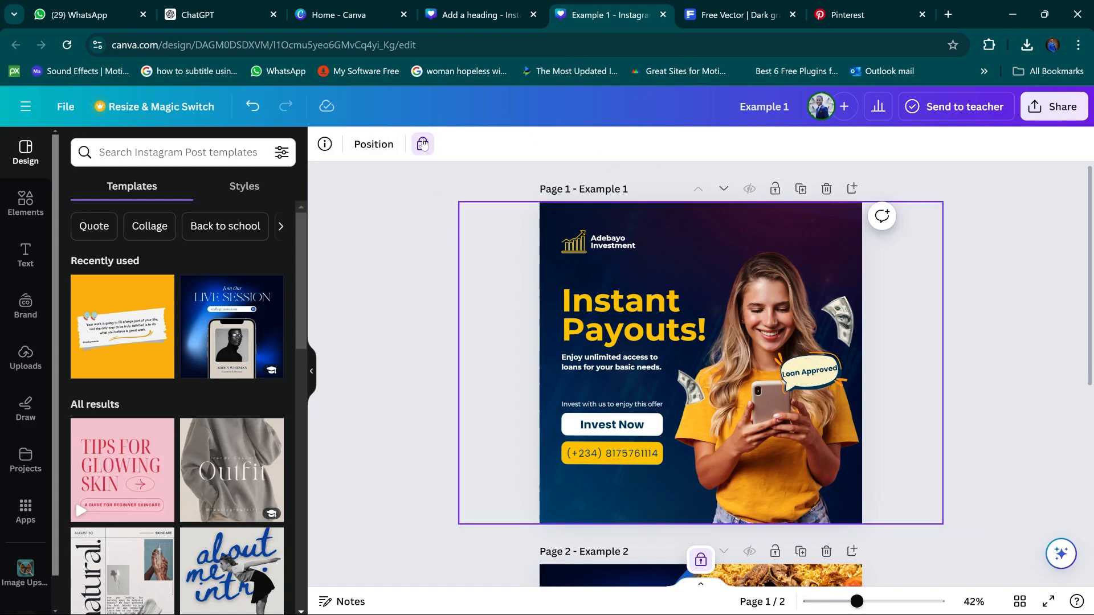
click(422, 144)
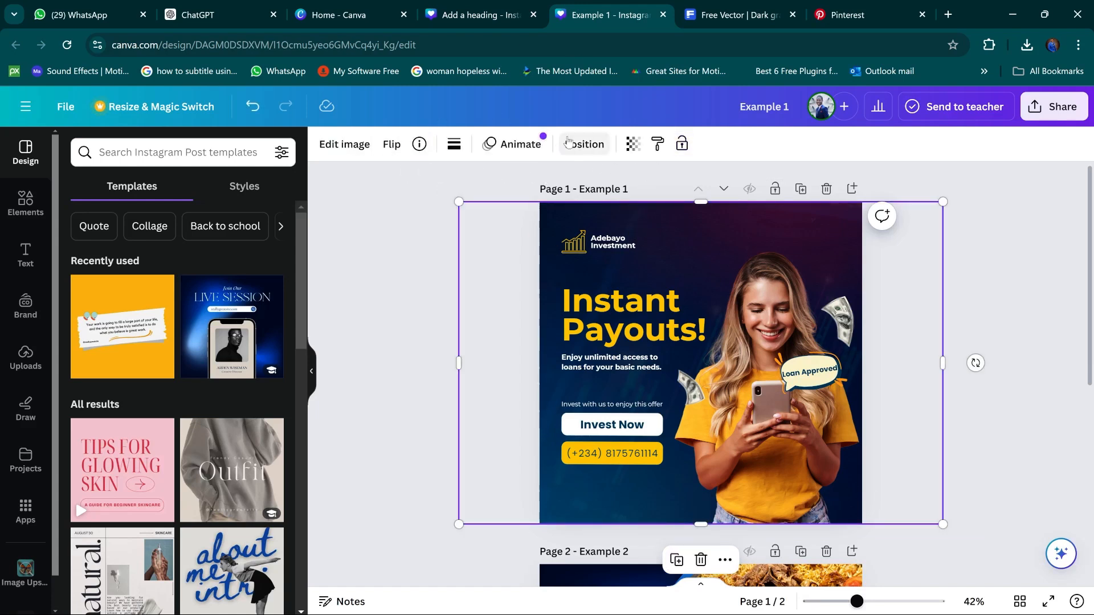
click(632, 147)
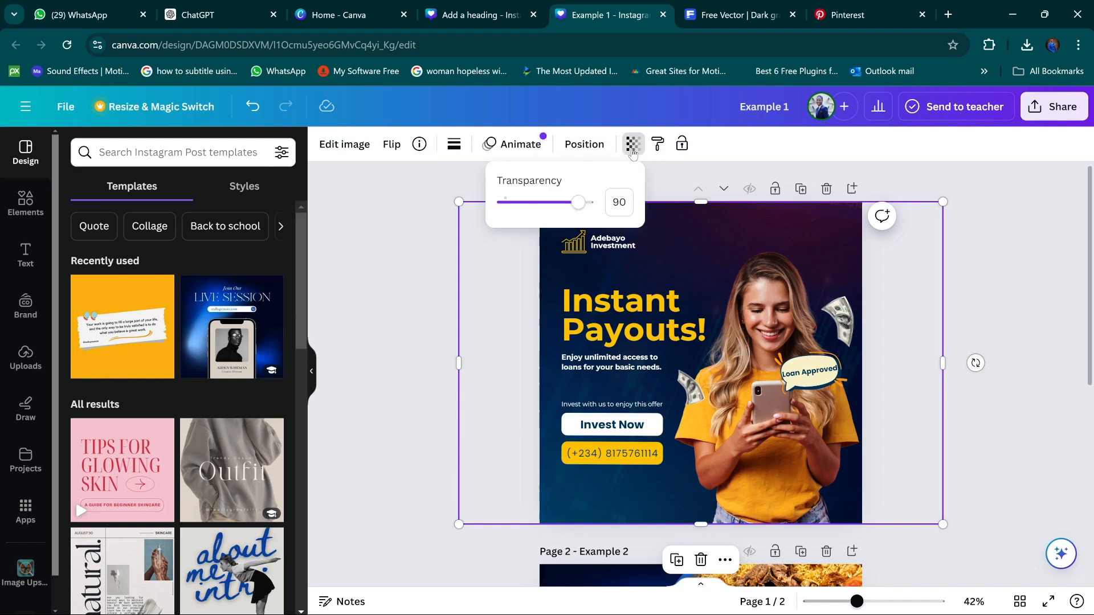
click(633, 146)
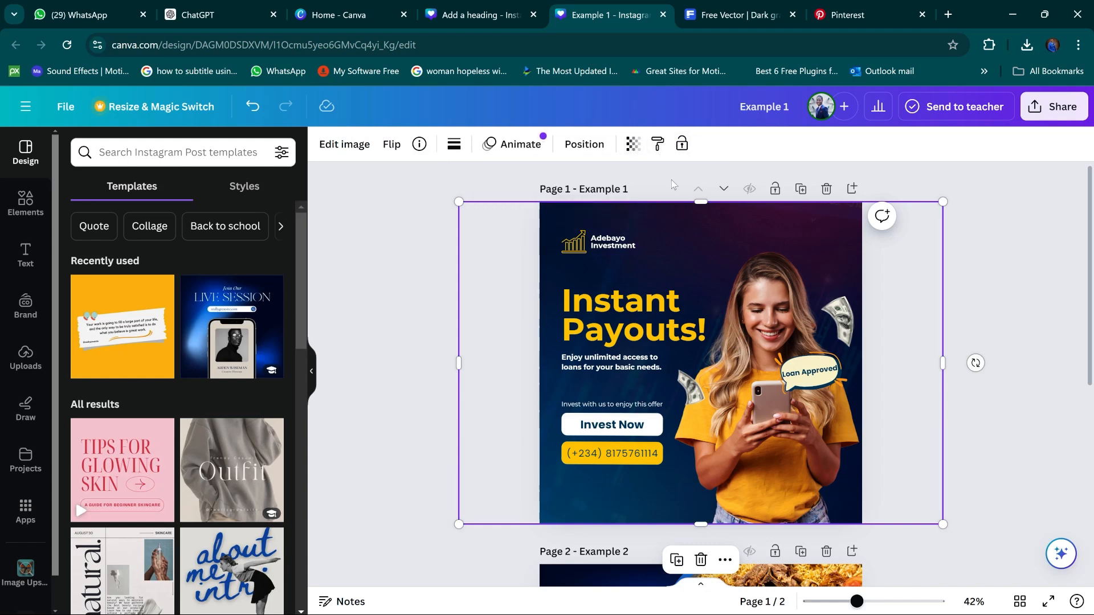
click(680, 150)
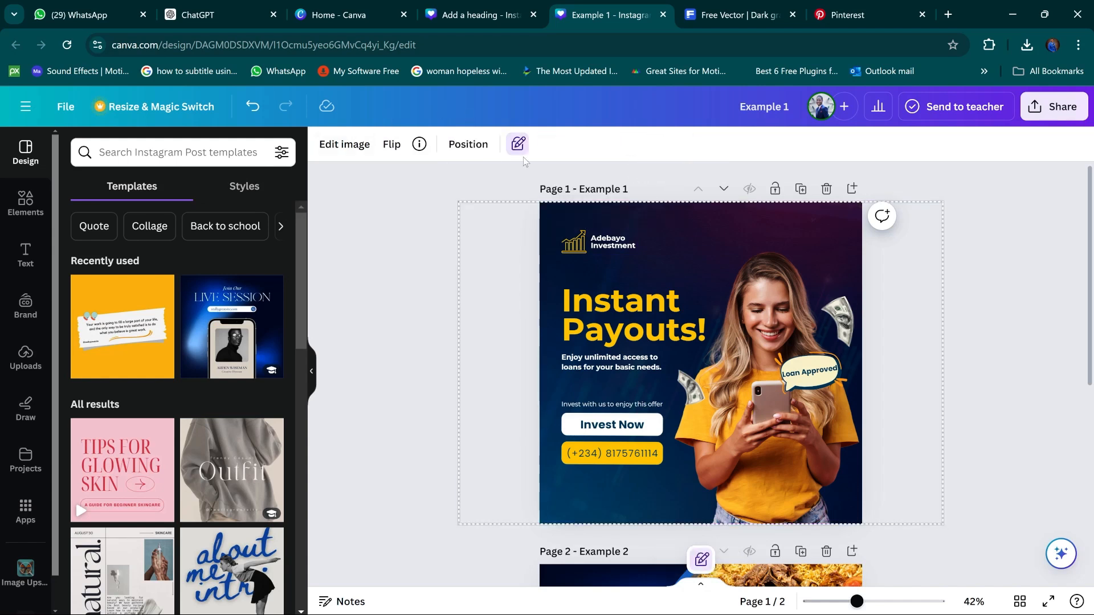
click(593, 305)
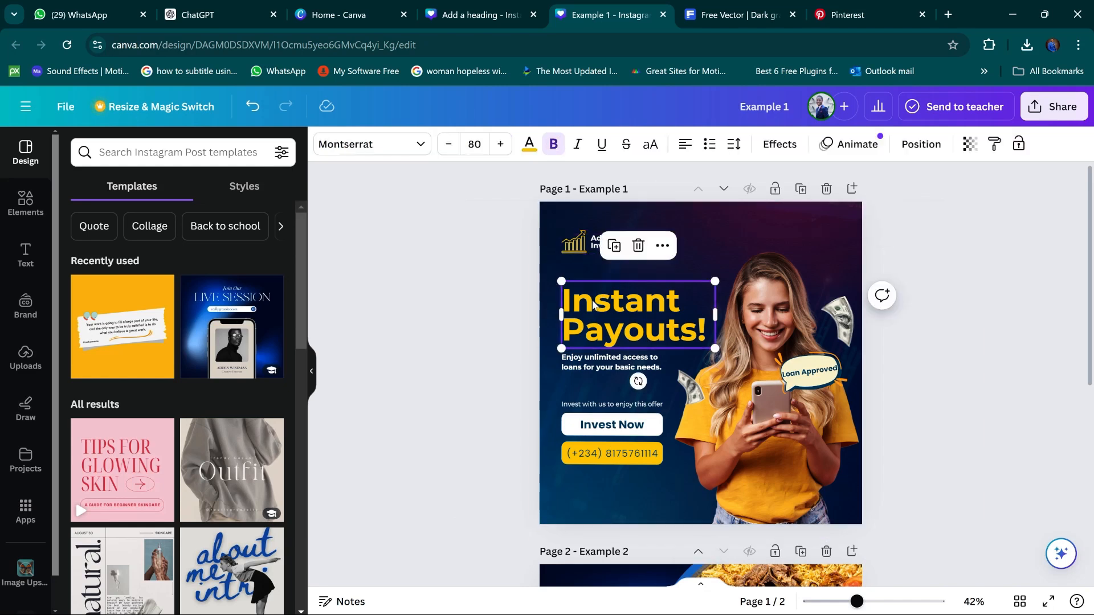
click(440, 224)
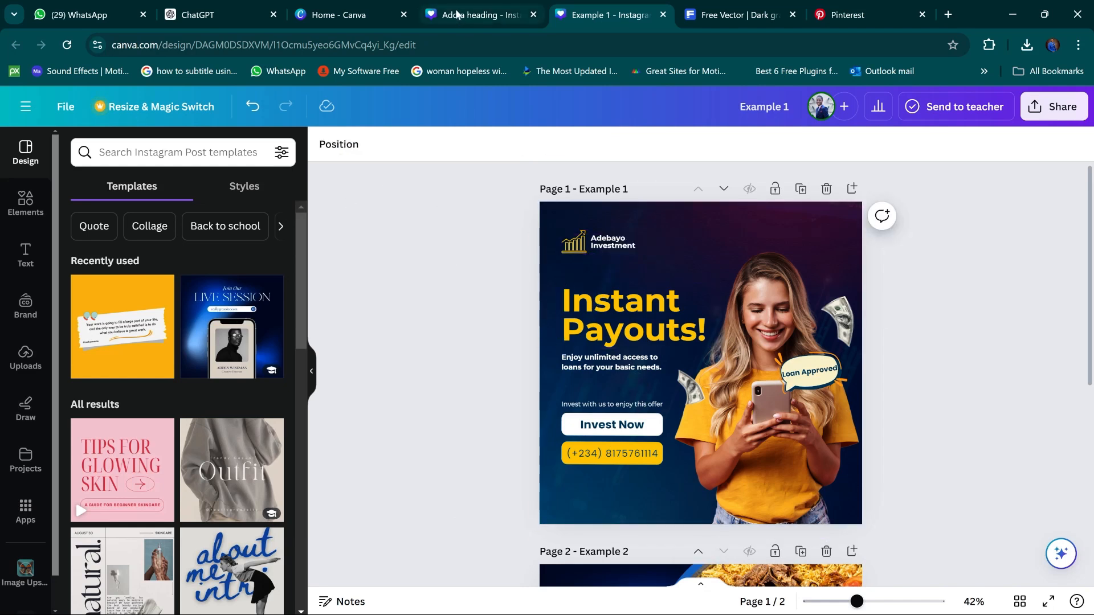
Return to the Add a heading design and lock the gradient image in place
click(462, 13)
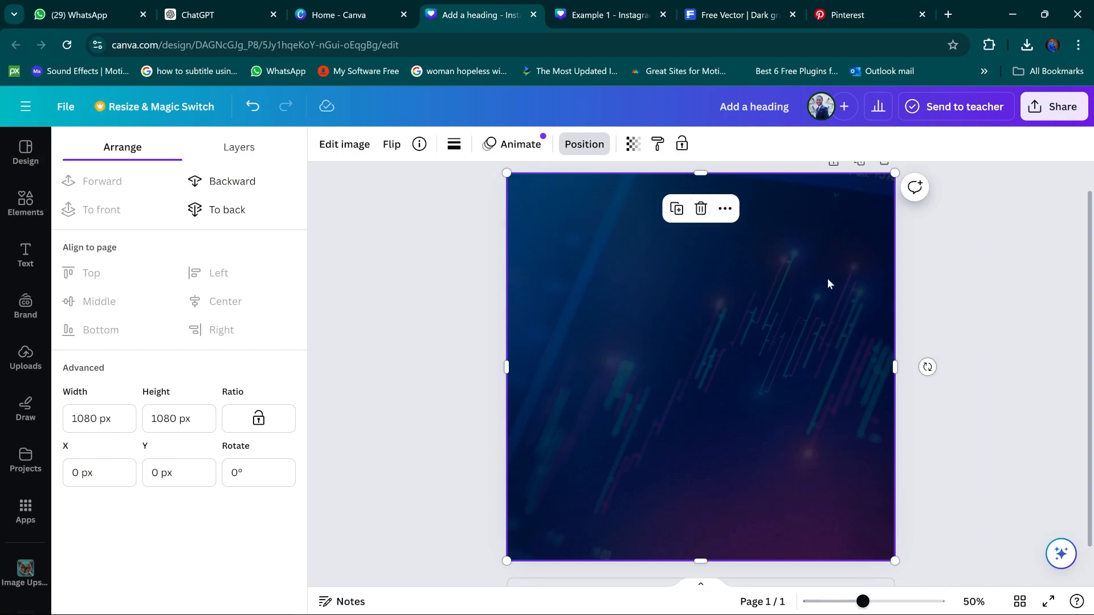
click(683, 145)
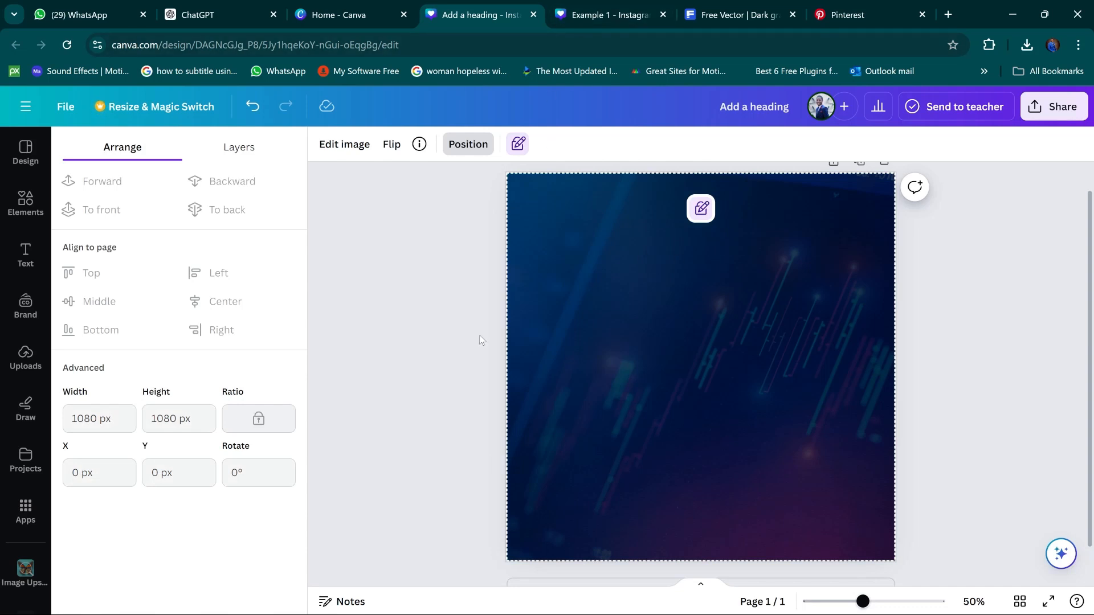
click(434, 293)
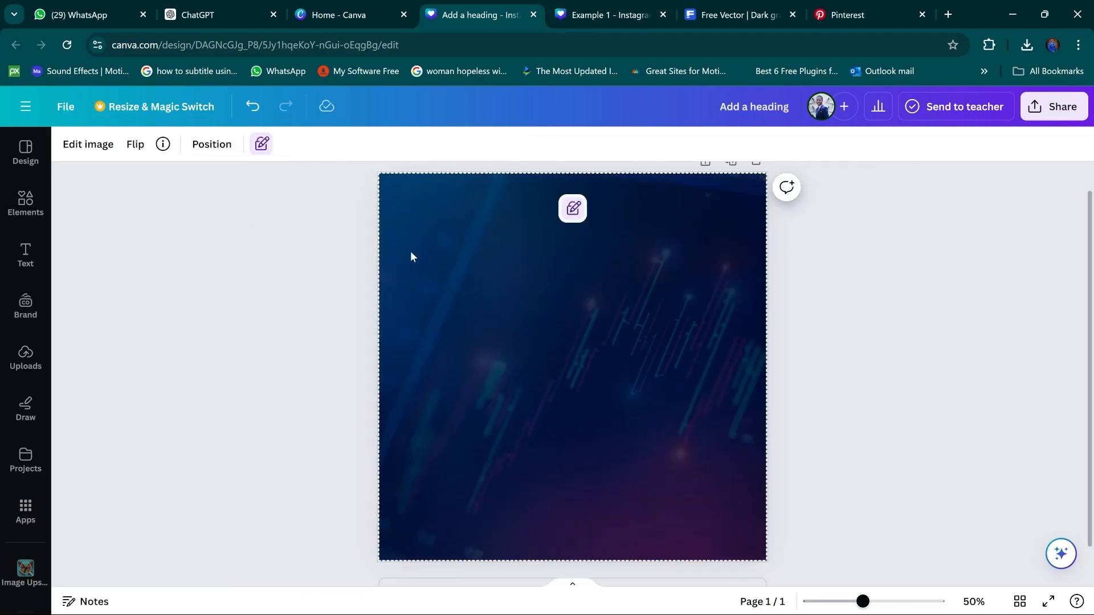
click(317, 252)
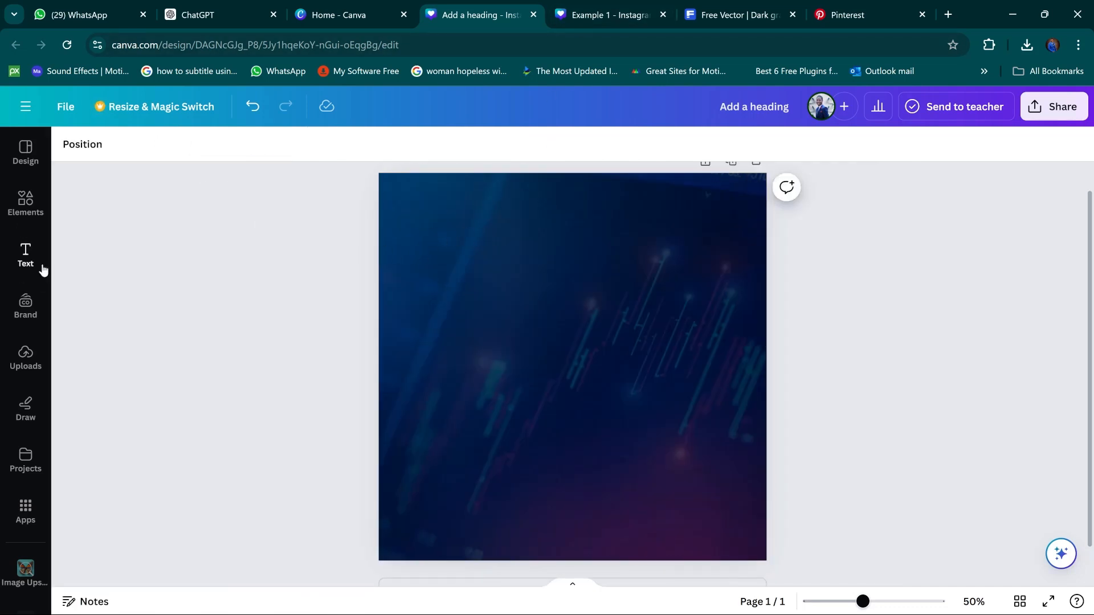
Add a heading text box to the page and set its font size to 80
click(23, 259)
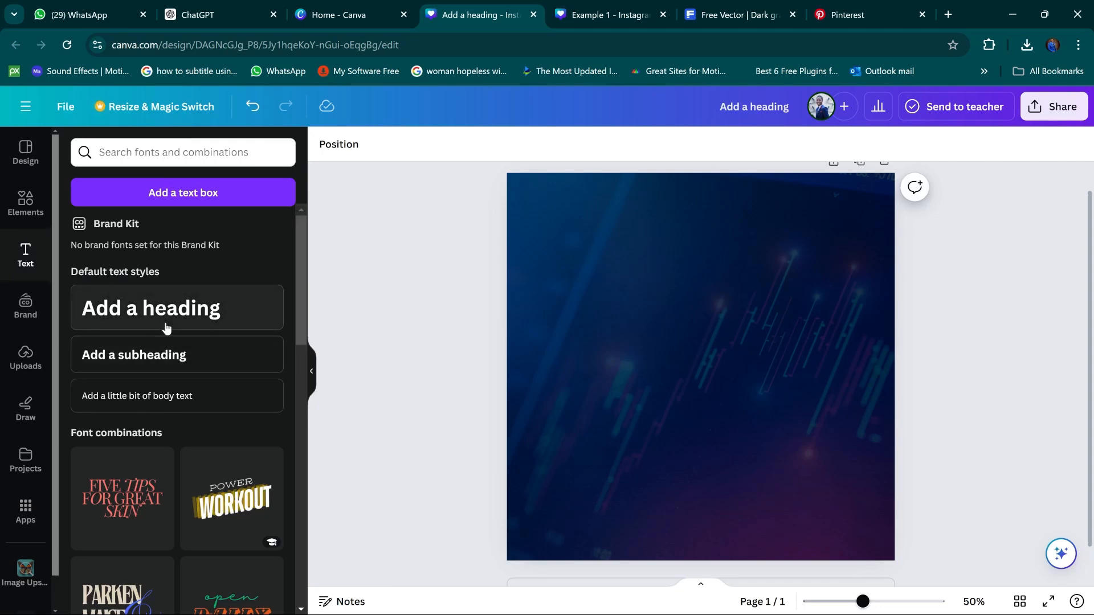
click(204, 316)
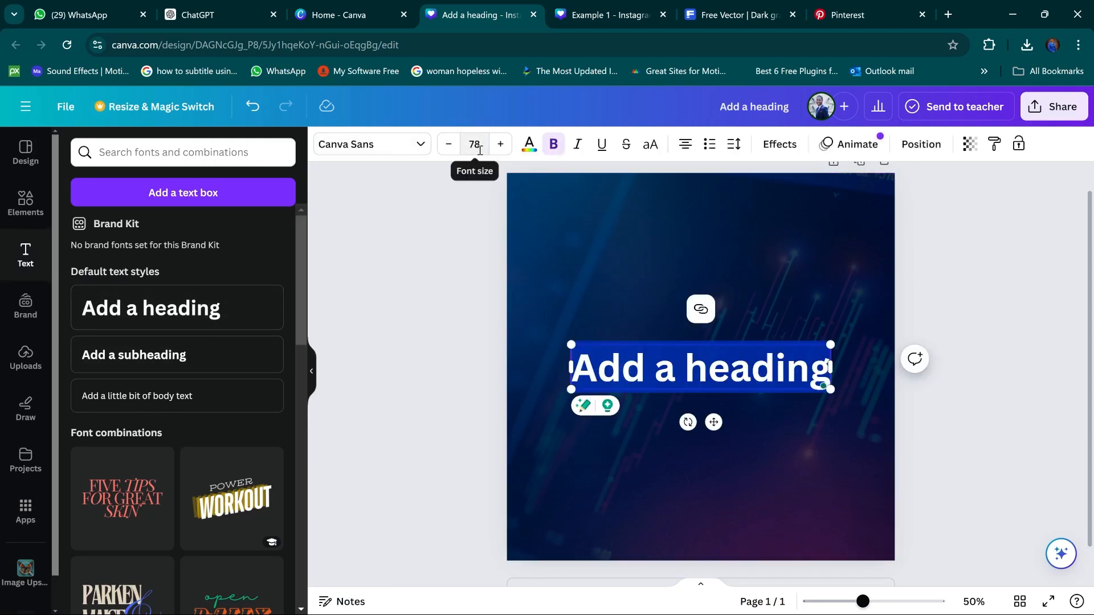
click(501, 144)
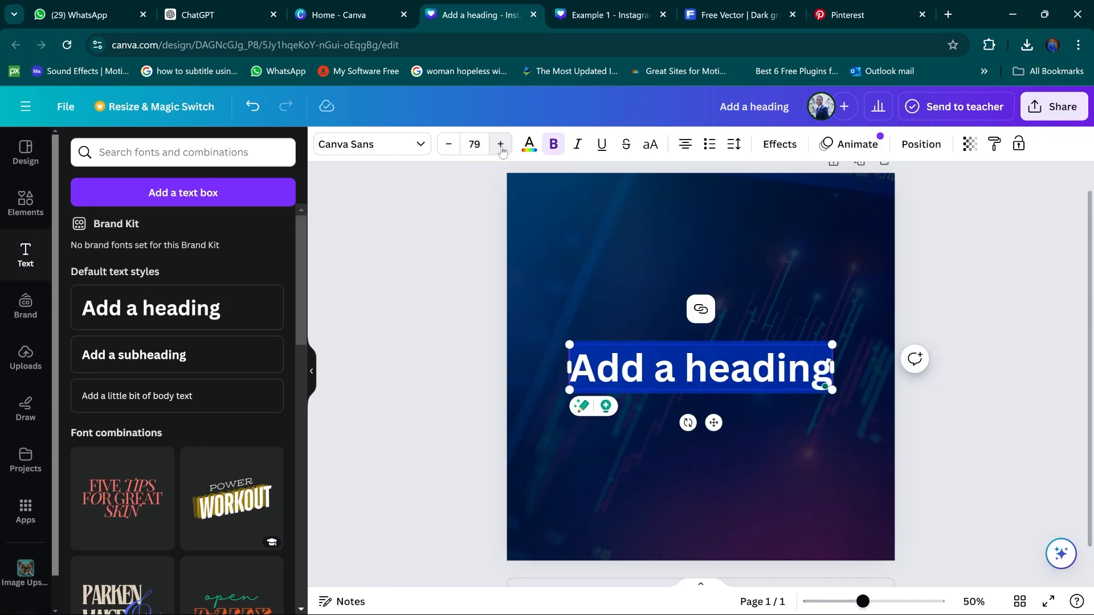
click(501, 145)
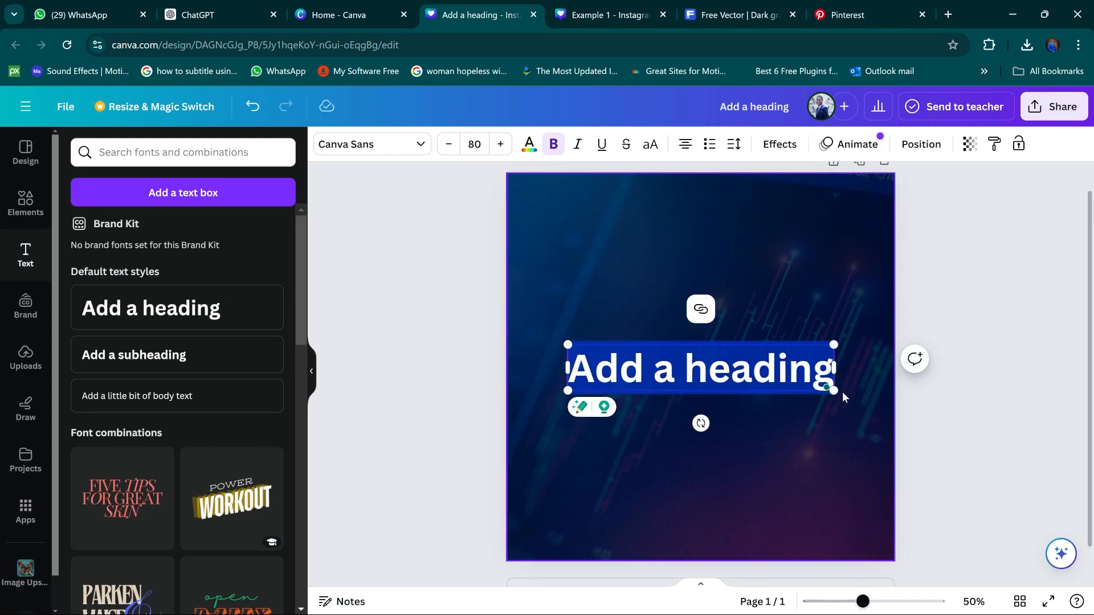
Narrow the heading's text box so that it wraps onto two lines, and left-align the text
drag(835, 367, 777, 383)
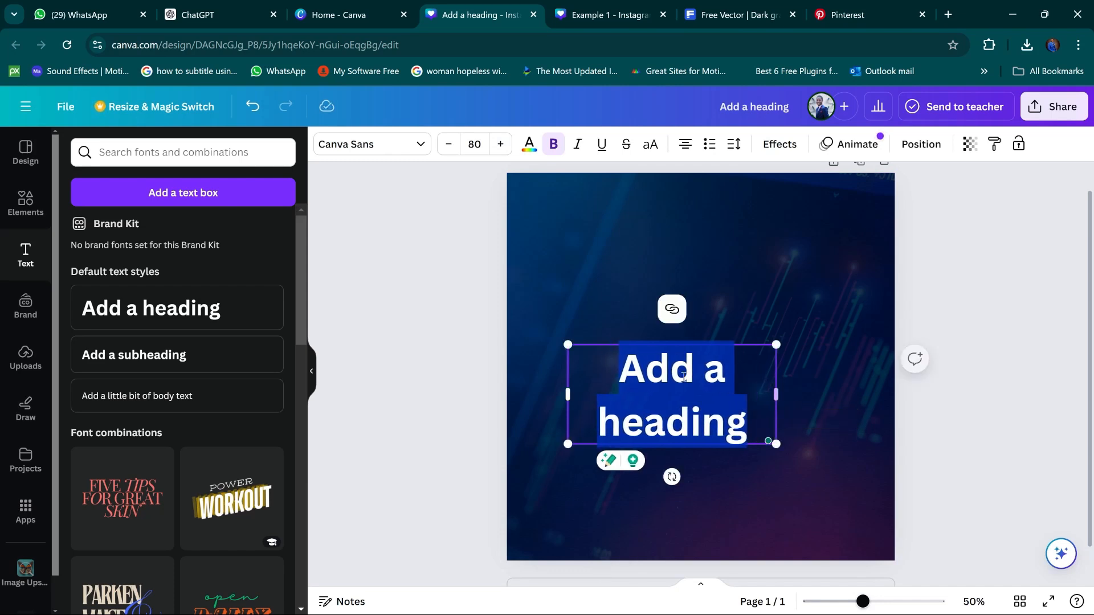
click(687, 146)
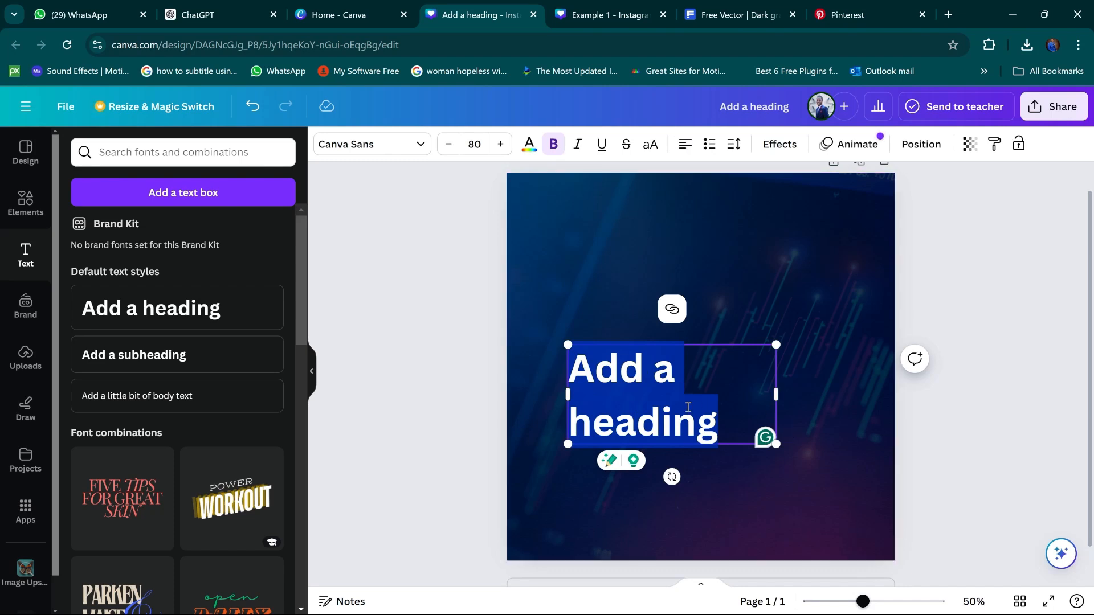
click(813, 426)
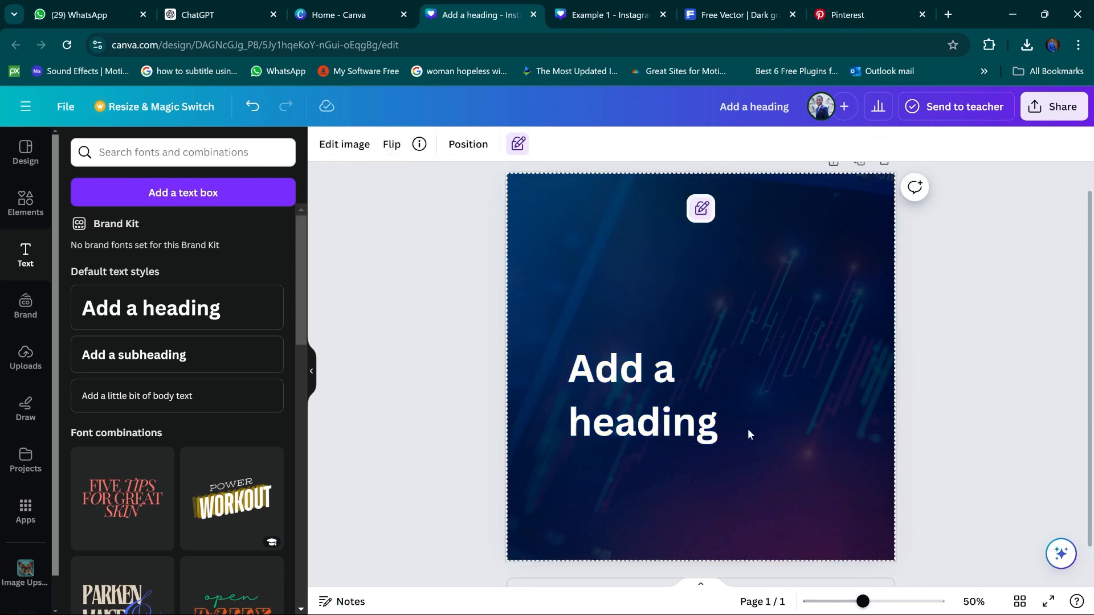
Move the heading to the upper-left part of the page and tighten its line spacing to 0.89
click(664, 428)
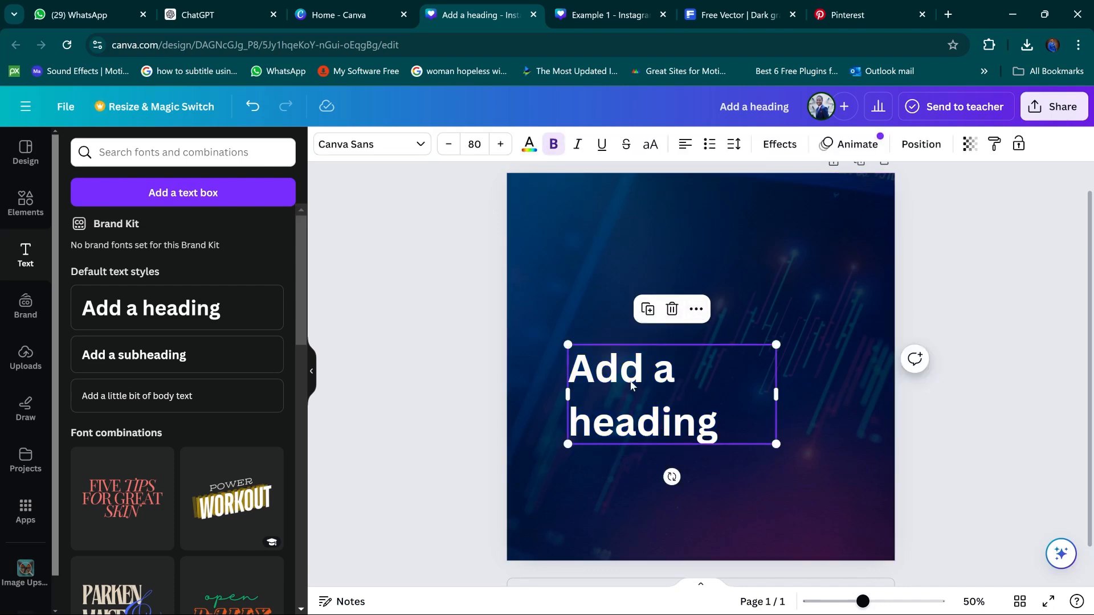
drag(627, 373, 601, 298)
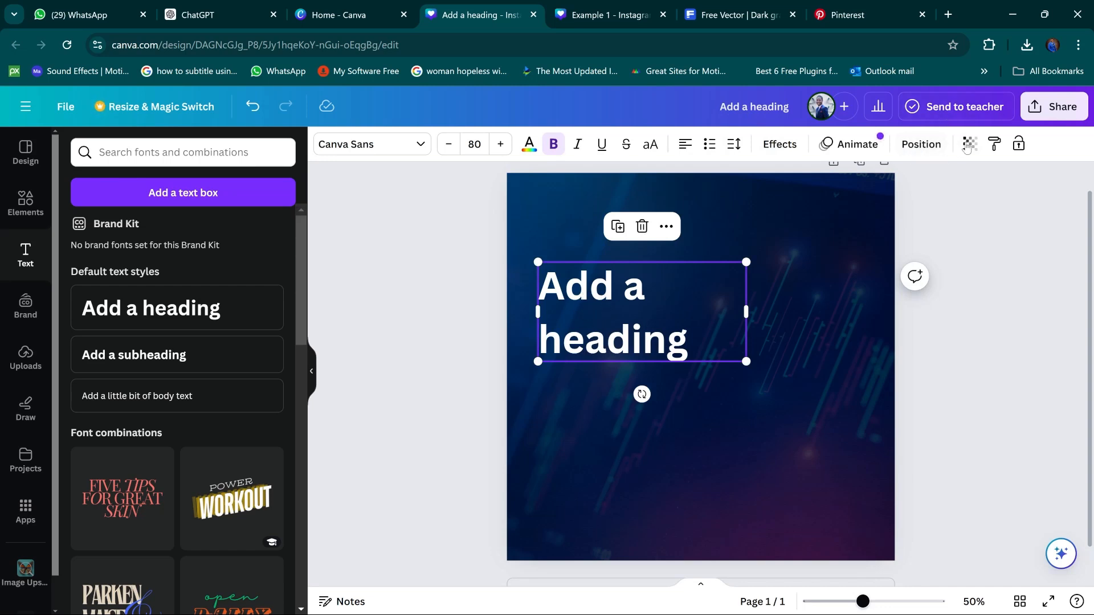
click(734, 145)
drag(798, 253, 766, 256)
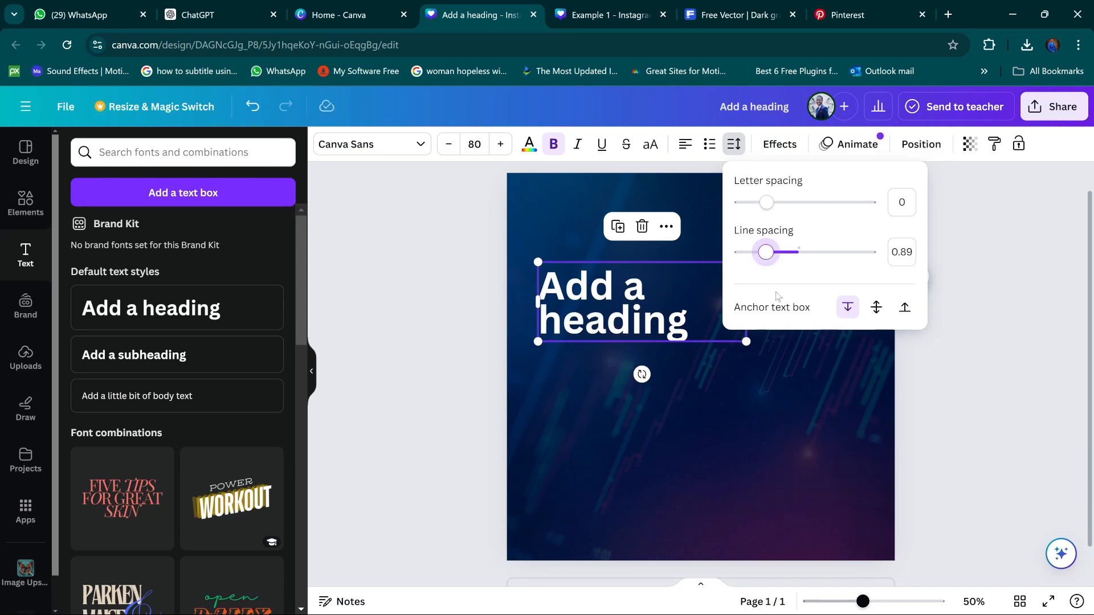
click(999, 301)
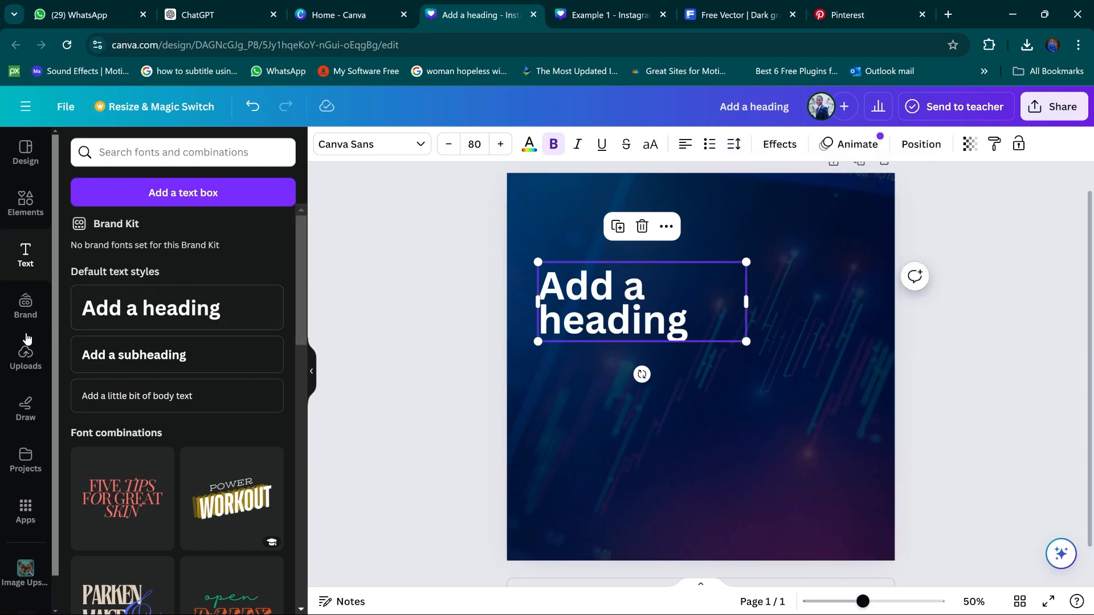
Add a left-aligned subheading and place it slightly below the heading, flush with the heading's left edge
click(142, 360)
double_click(694, 359)
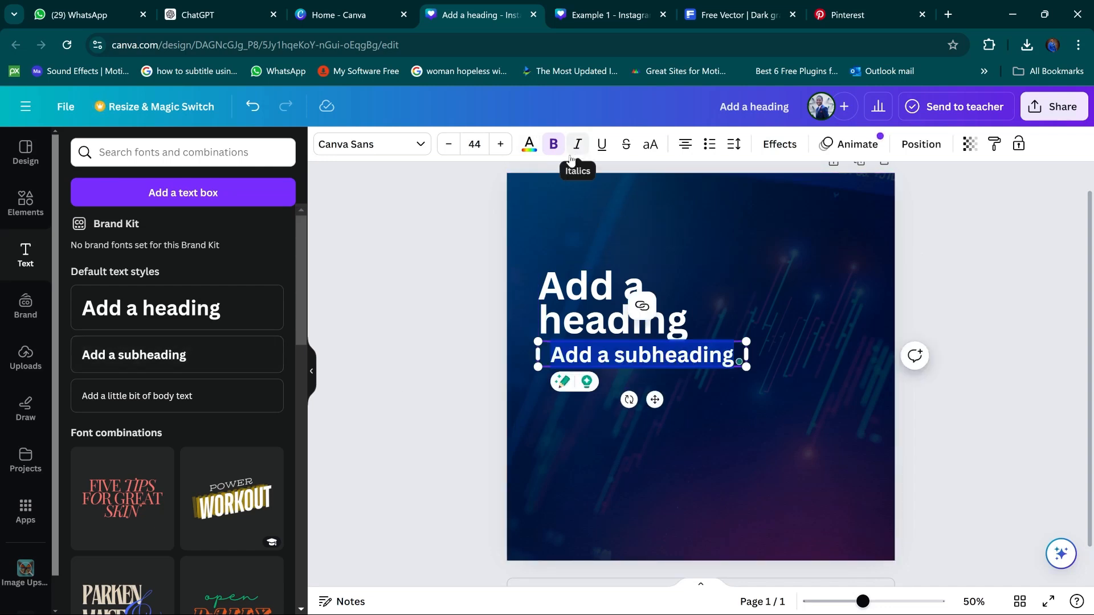
click(686, 145)
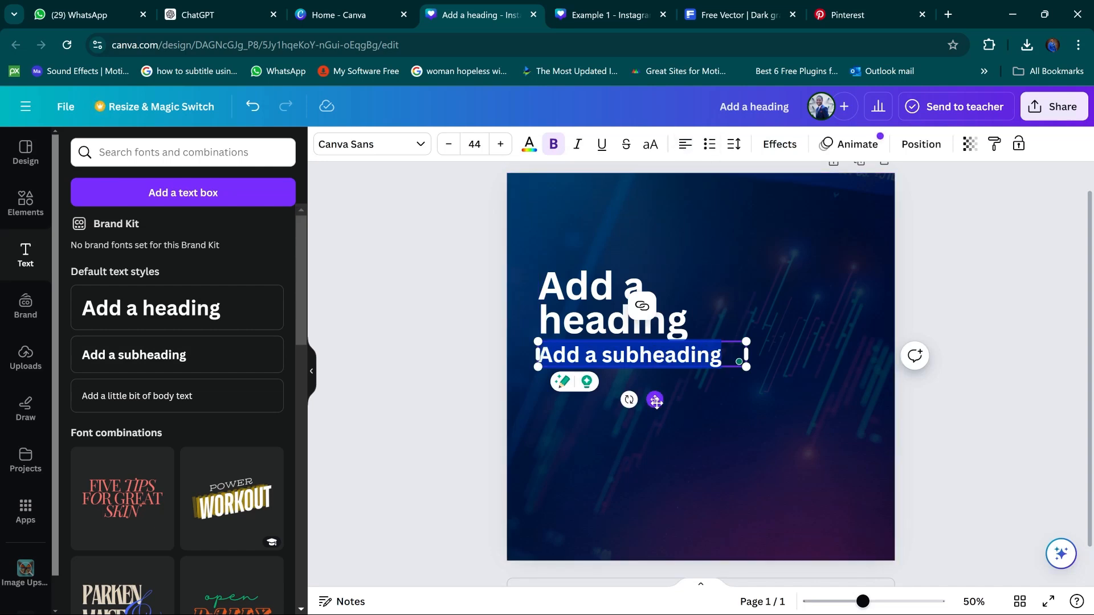
drag(655, 400, 656, 415)
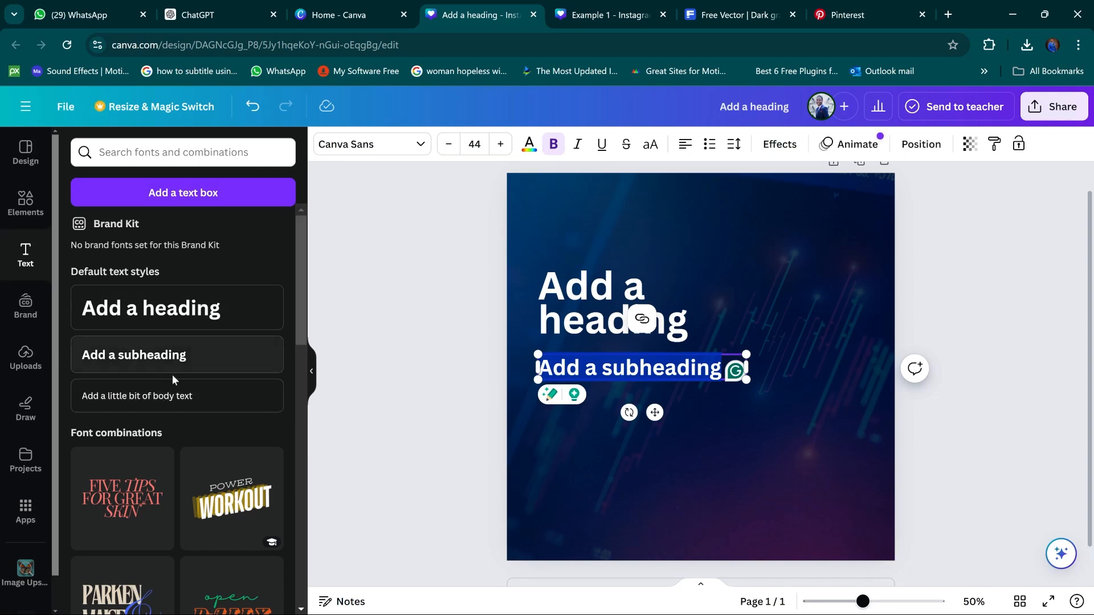
click(353, 358)
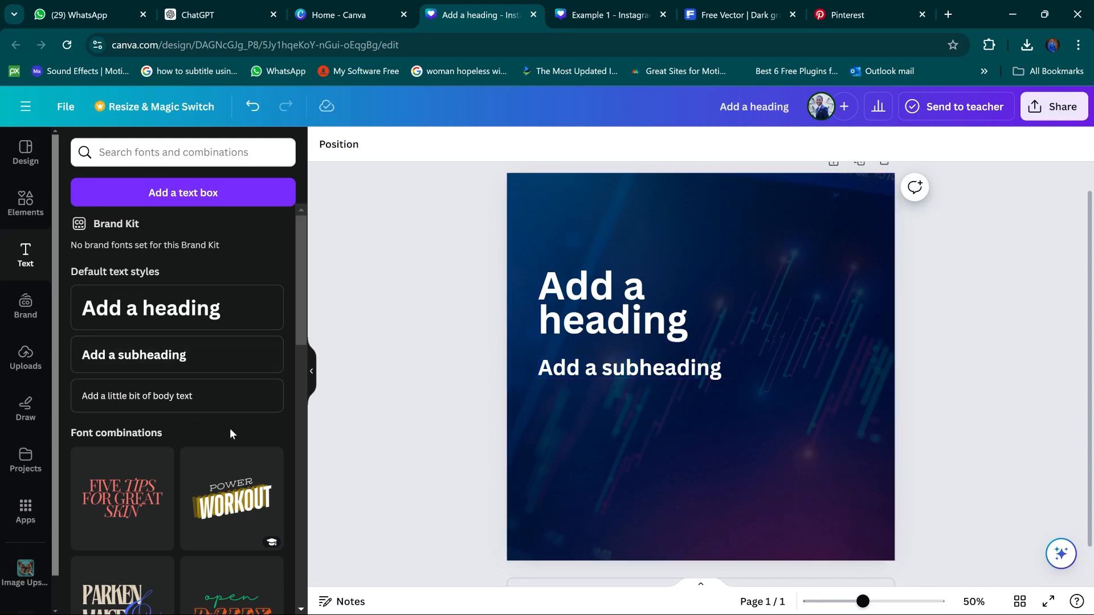
Add a left-aligned line of body text below the subheading, flush with the left edge of the other texts
click(224, 397)
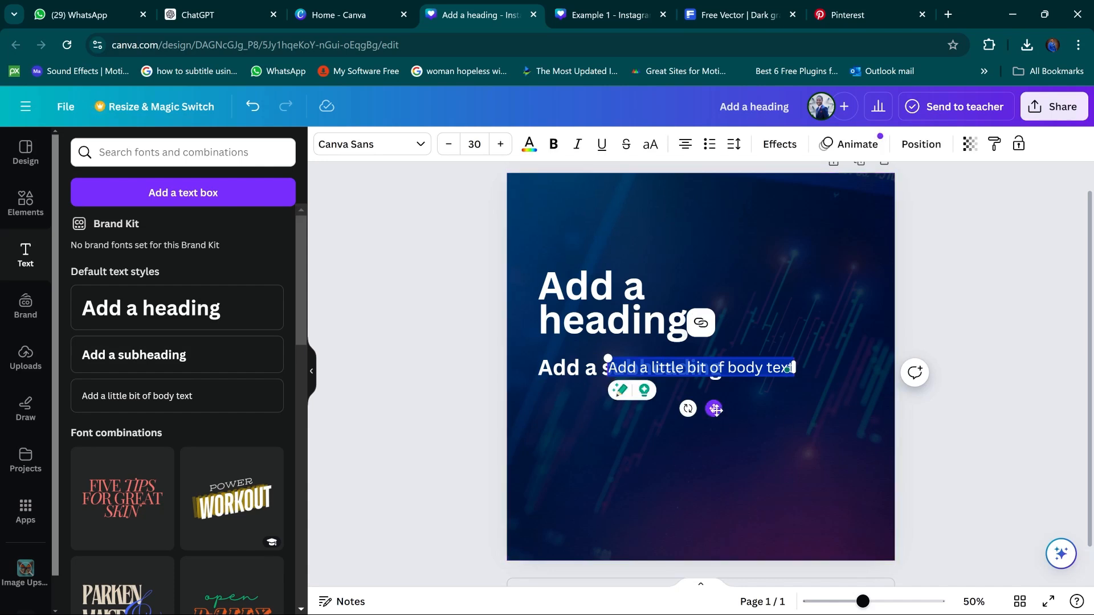
drag(716, 410, 647, 454)
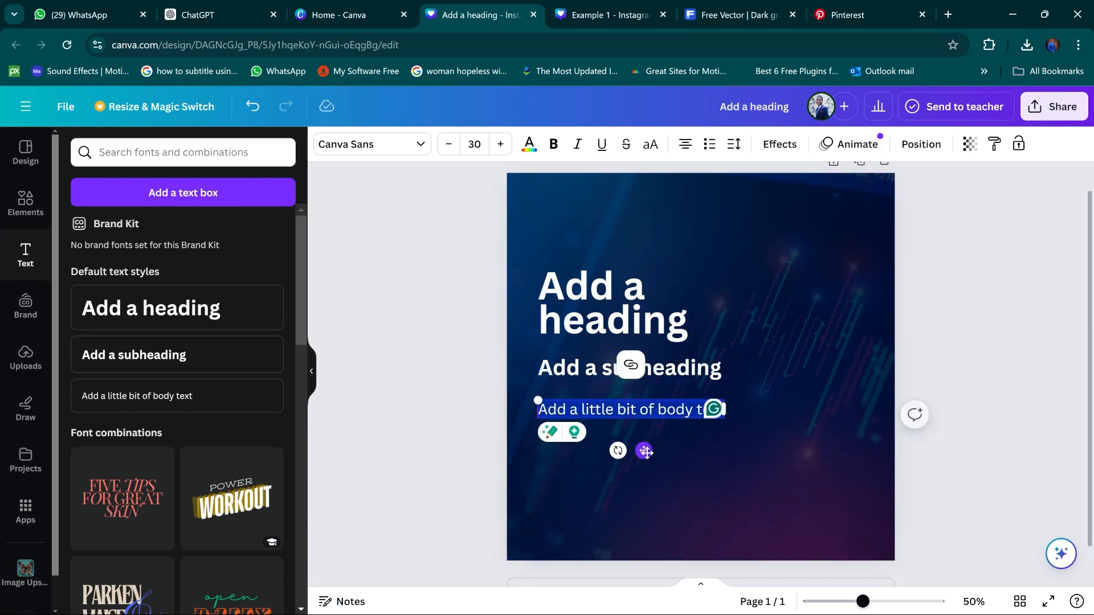
click(684, 146)
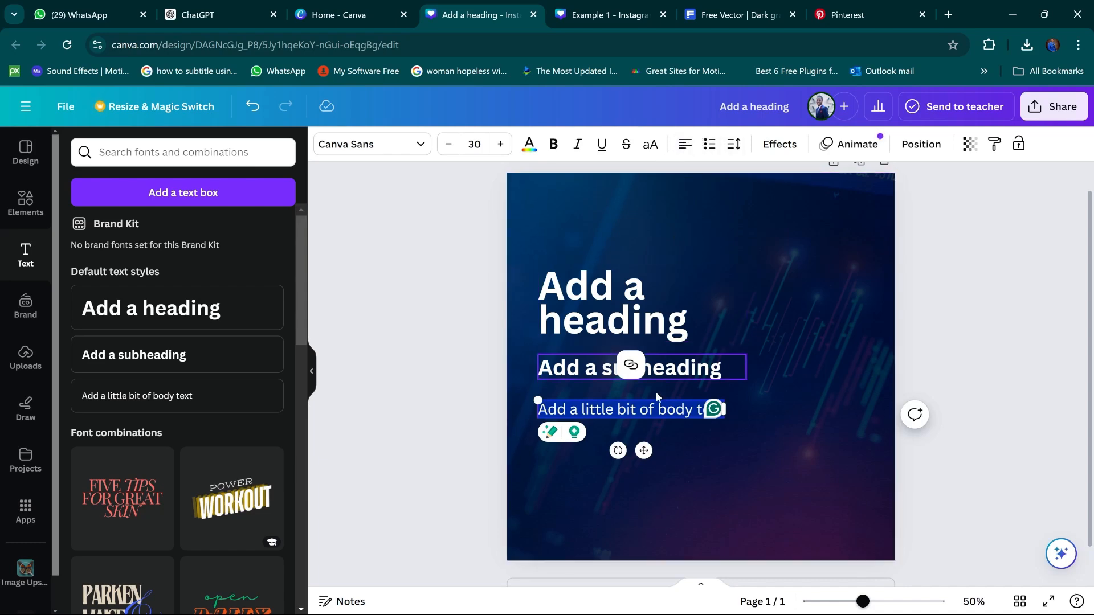
Check the Example 1 layout and the Design Brief text file for the elements that belong under the body text
click(621, 6)
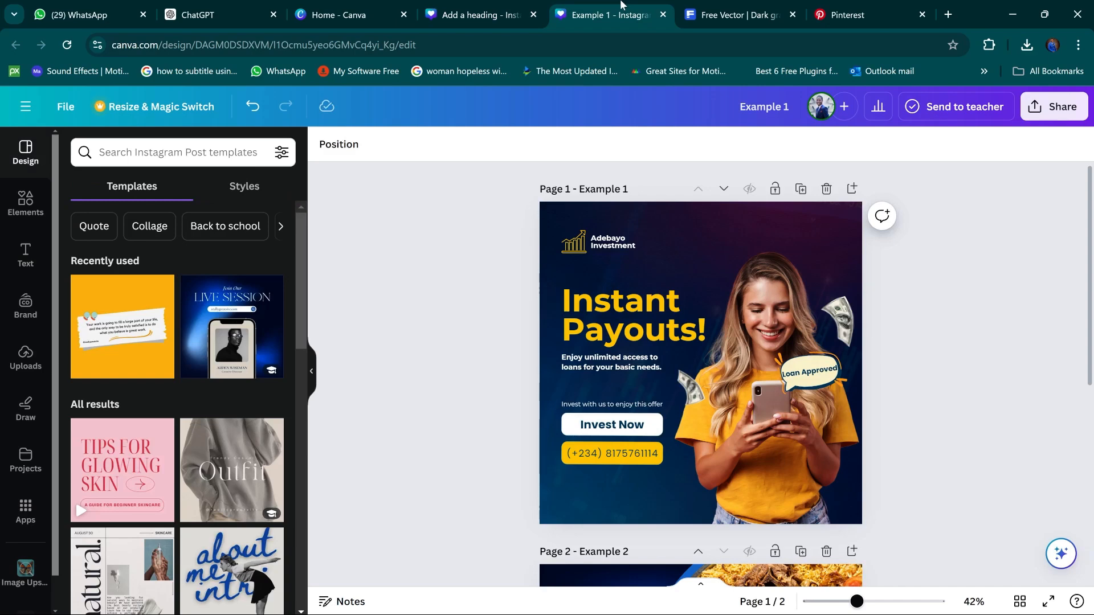
click(503, 16)
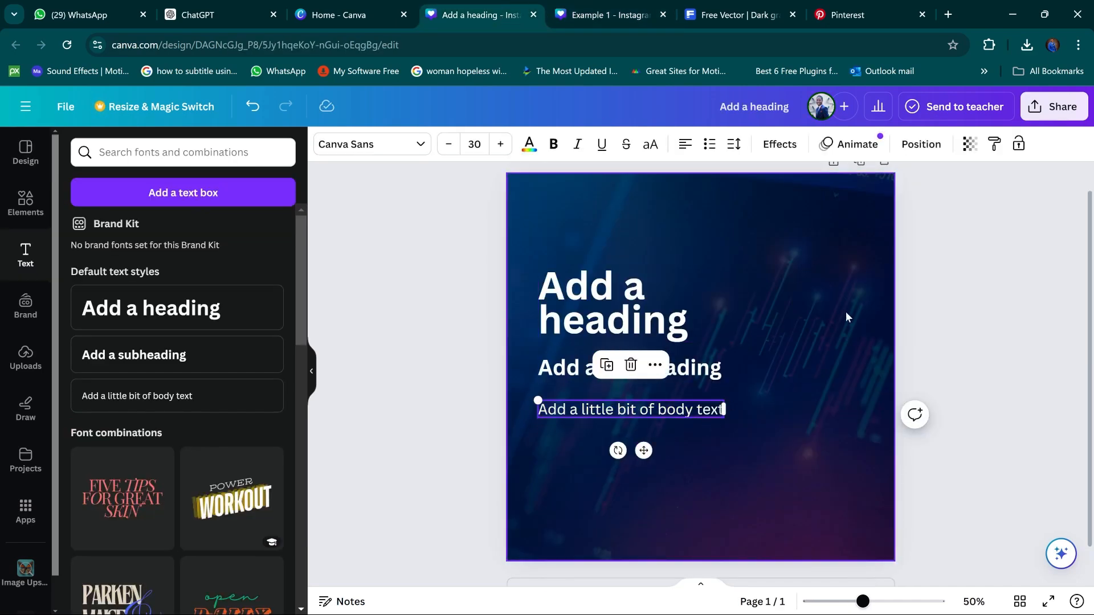
mouse_move(632, 613)
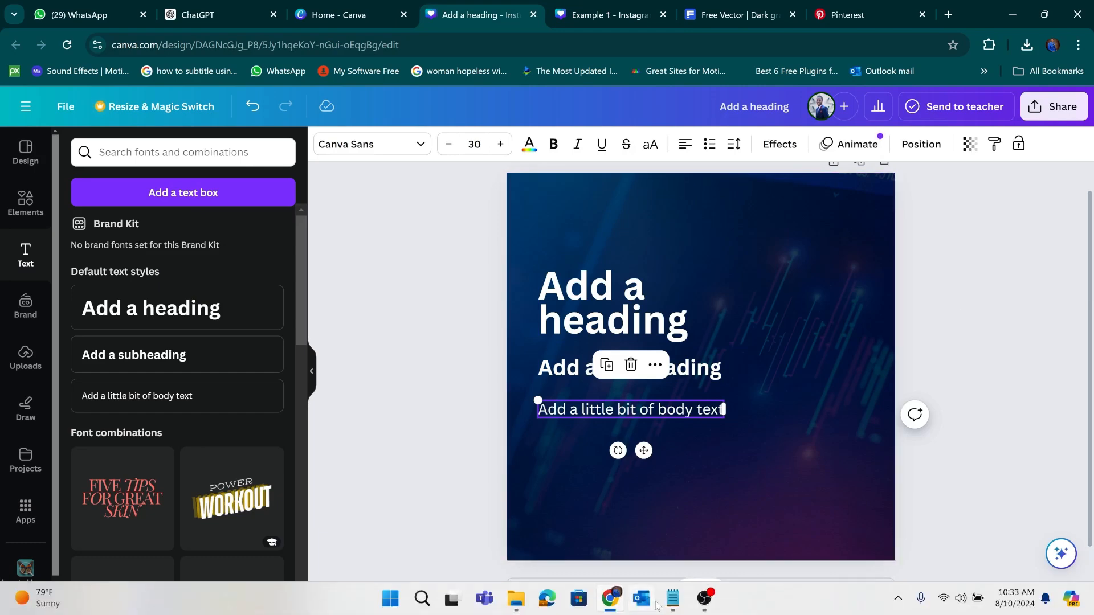
click(675, 600)
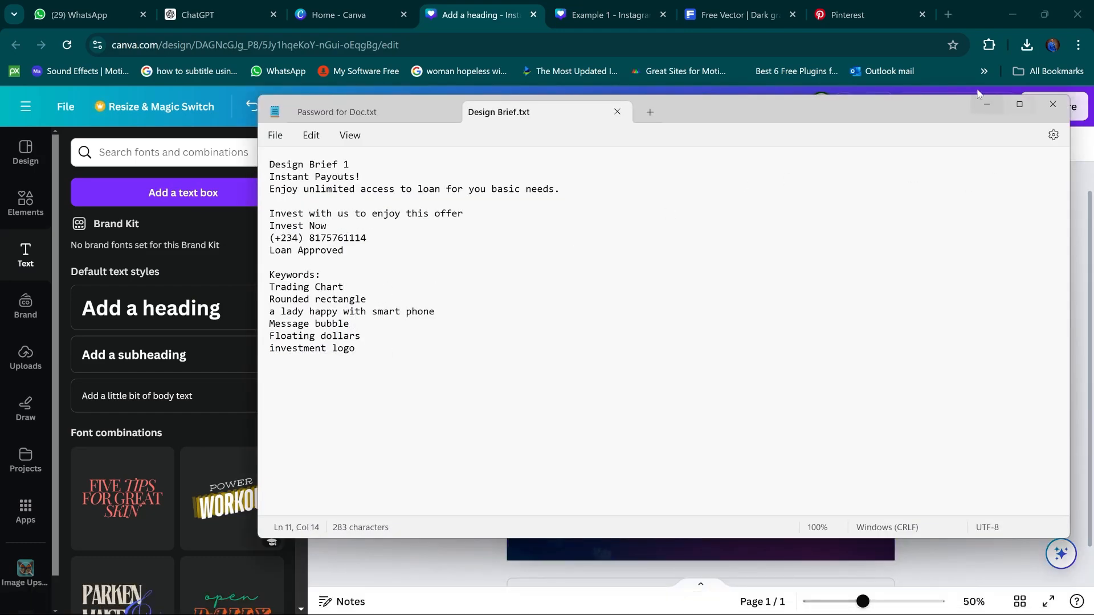
click(986, 105)
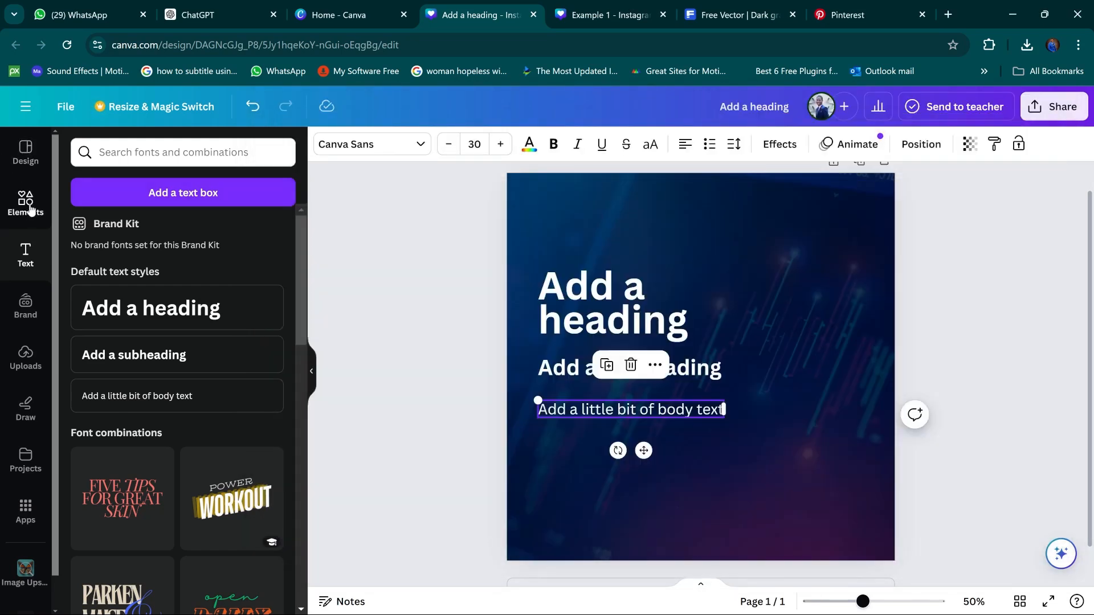
Add a white graphic found by searching for "rounded rectangle", place it below the body text flush with its left edge, and shrink it
click(31, 210)
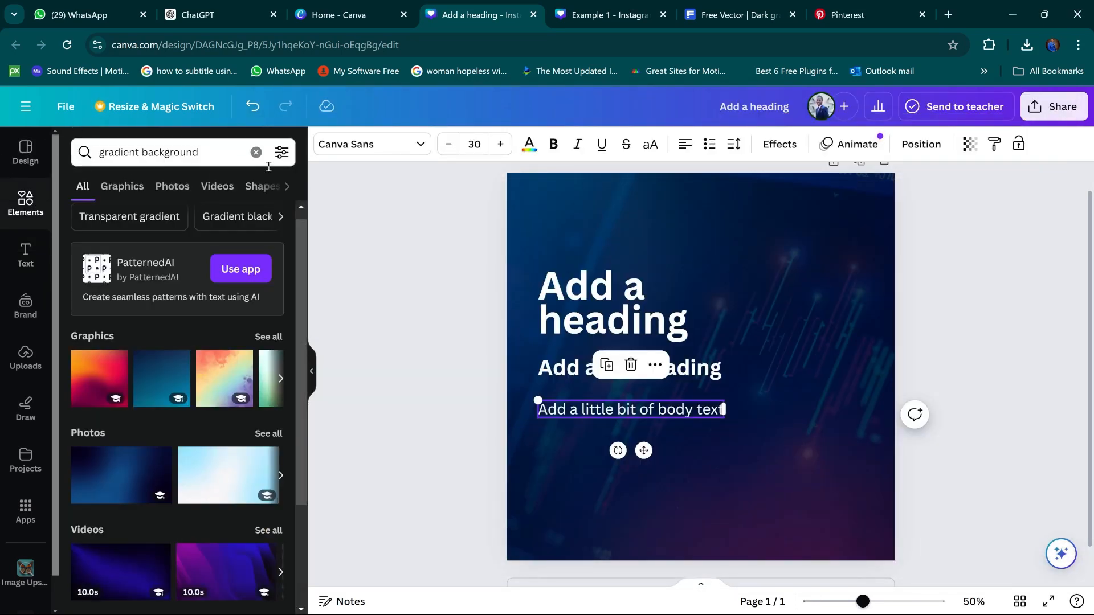
click(256, 153)
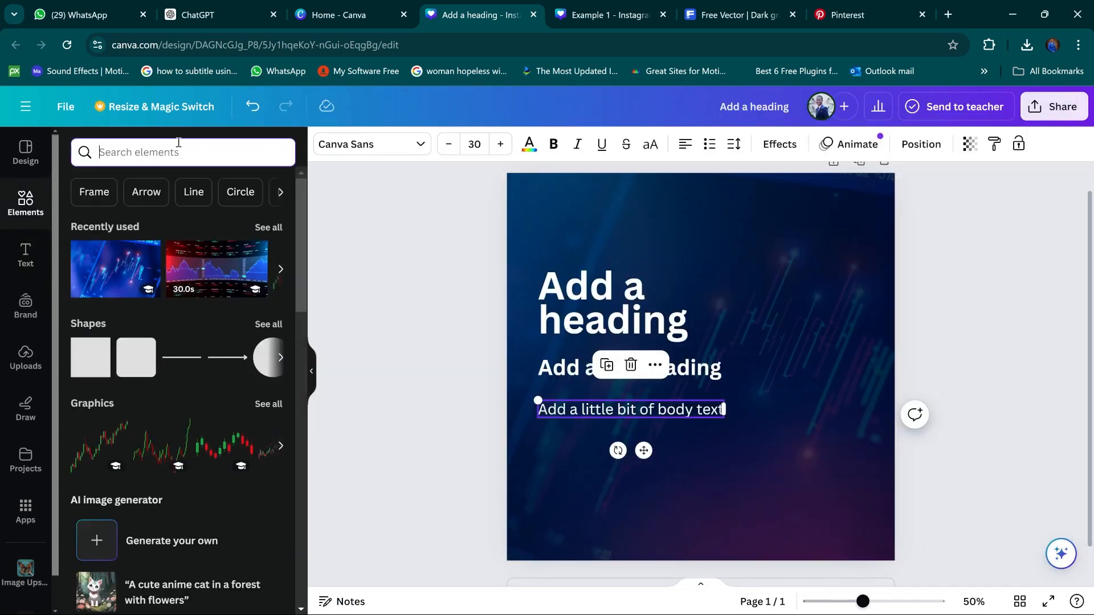
text(rounded)
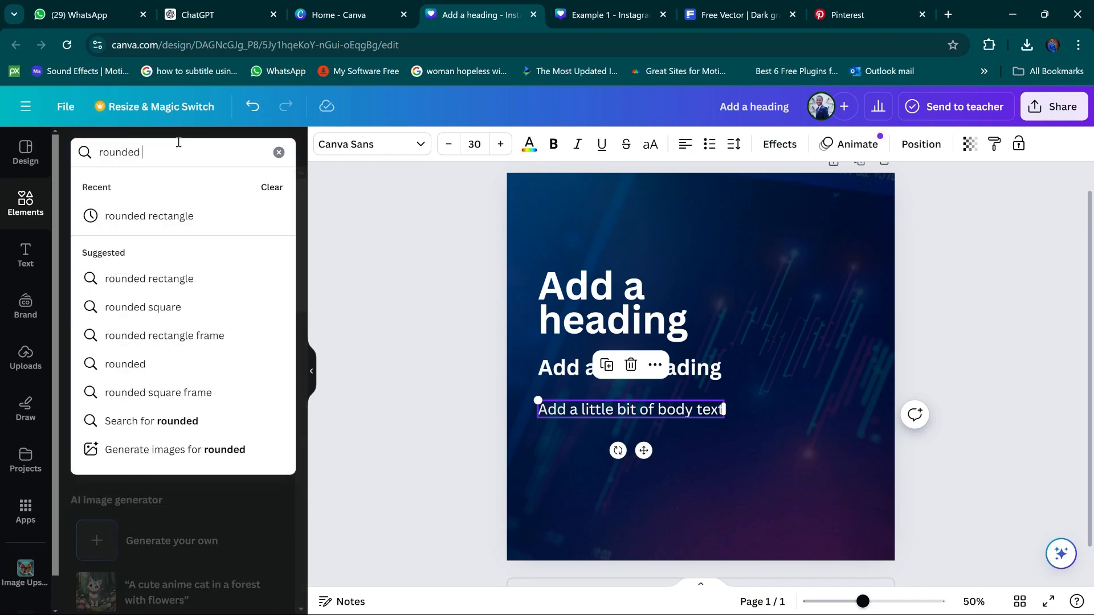
click(163, 215)
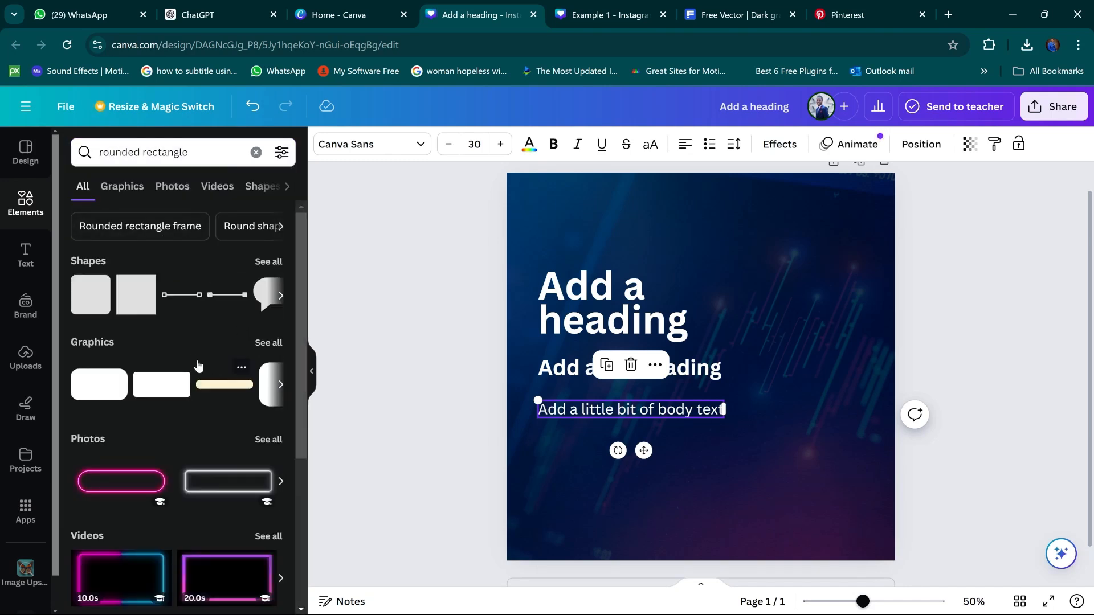
click(268, 342)
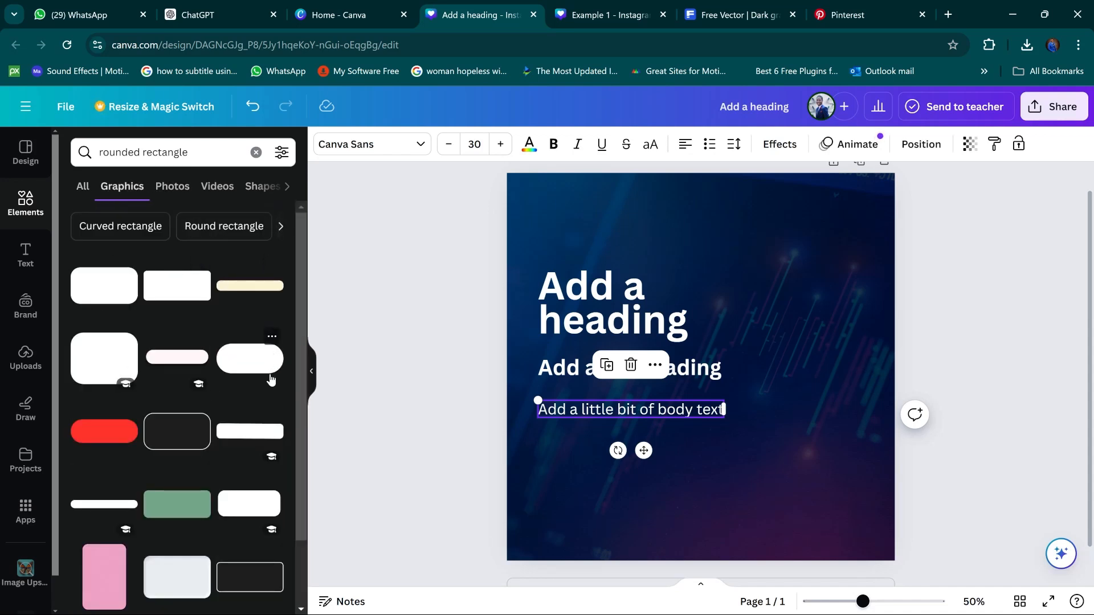
scroll(273, 390, down, 1)
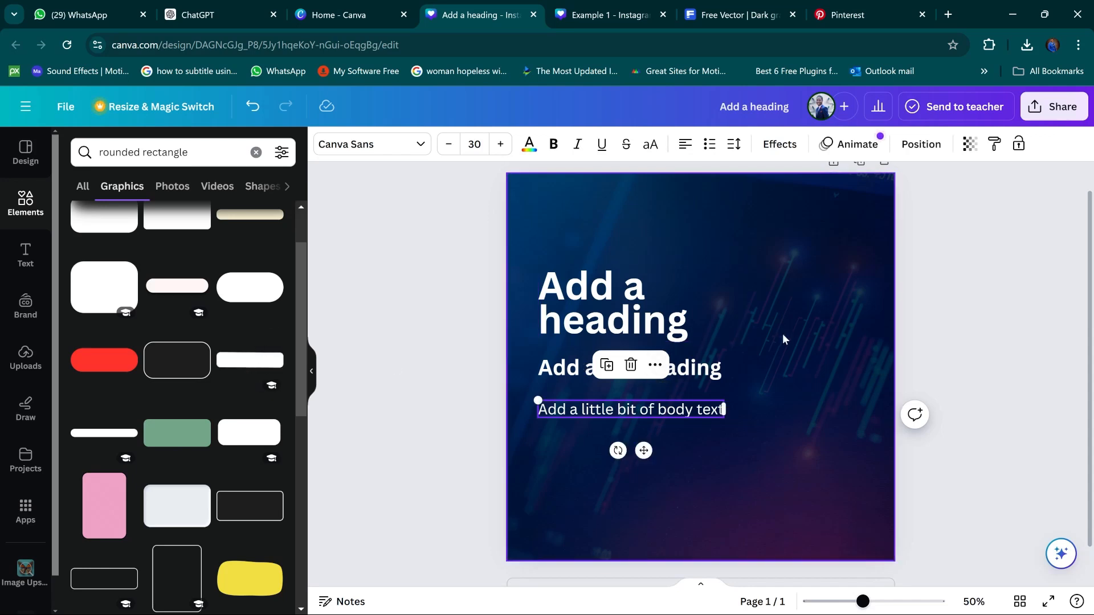
click(236, 364)
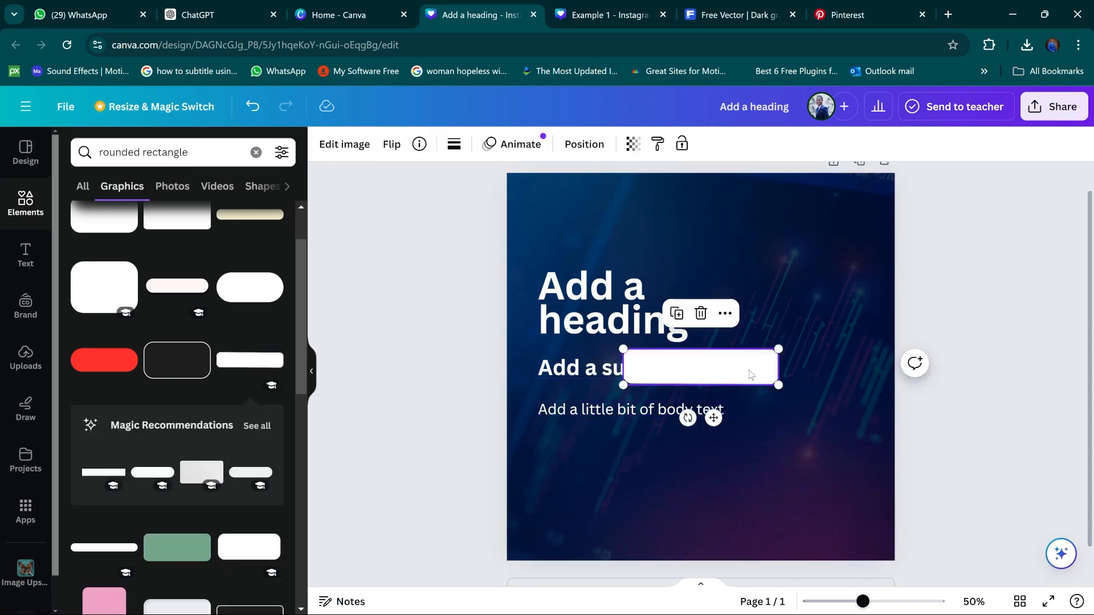
drag(713, 420, 629, 505)
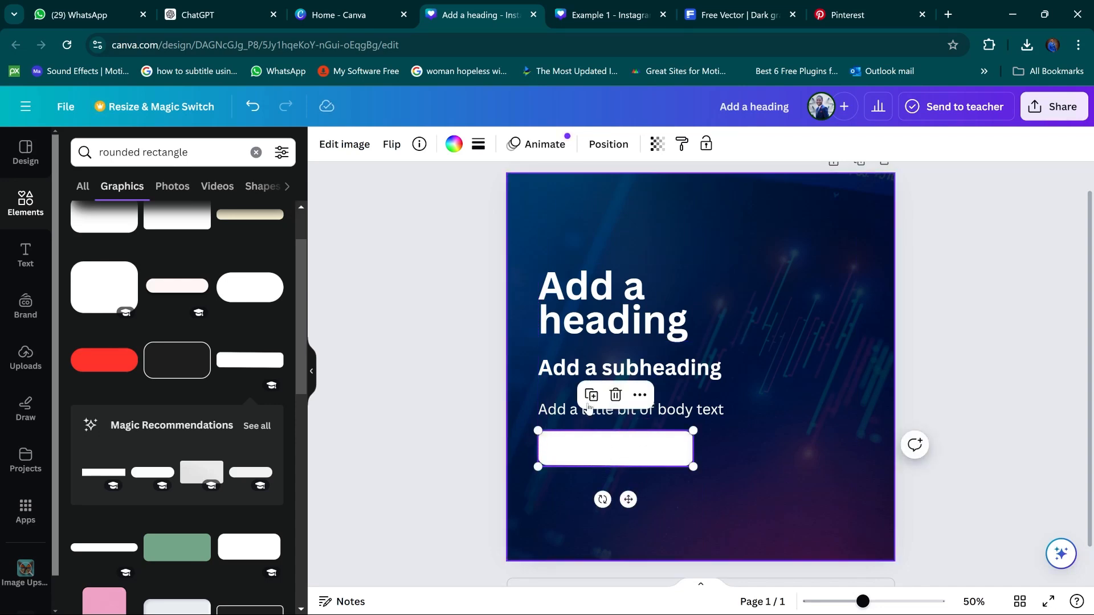
drag(691, 466, 648, 448)
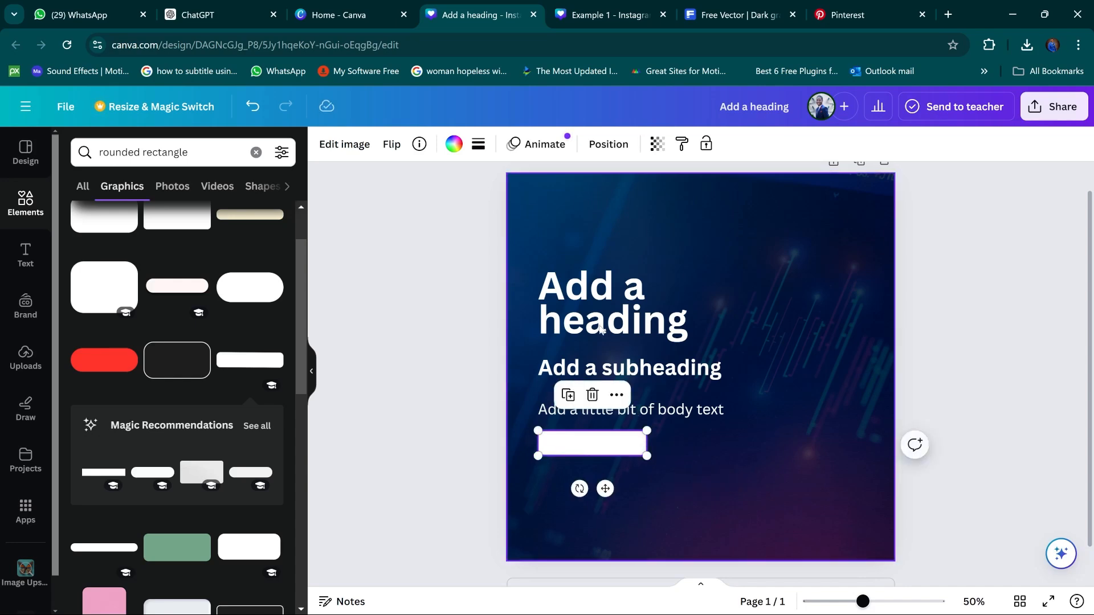
Check the font sizes of the subheading and the small invitation line in Example 1, and return to the new design
click(620, 371)
click(608, 17)
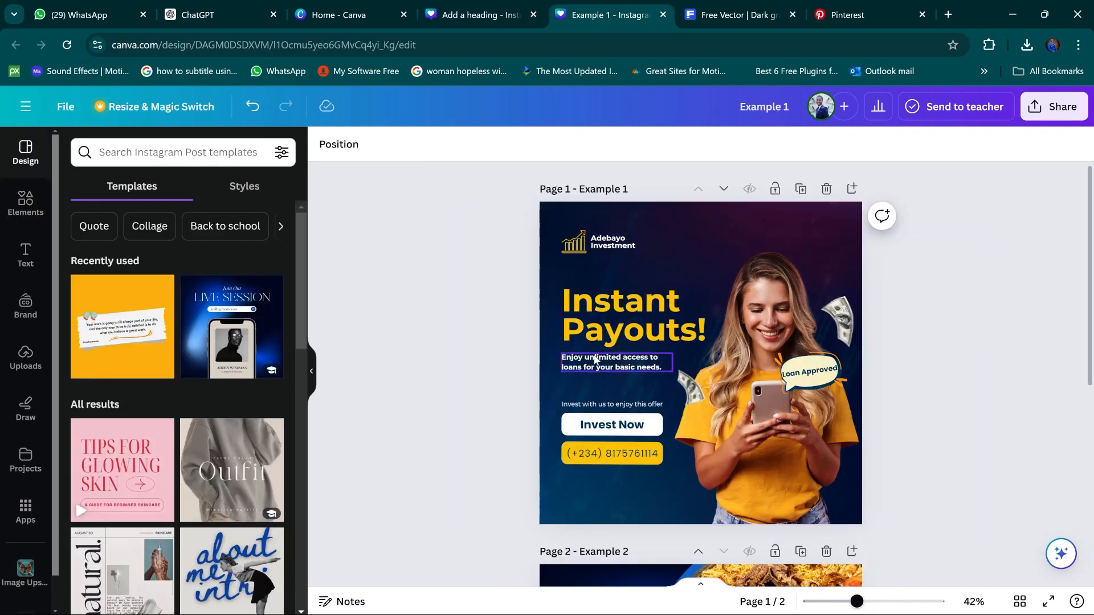
click(595, 359)
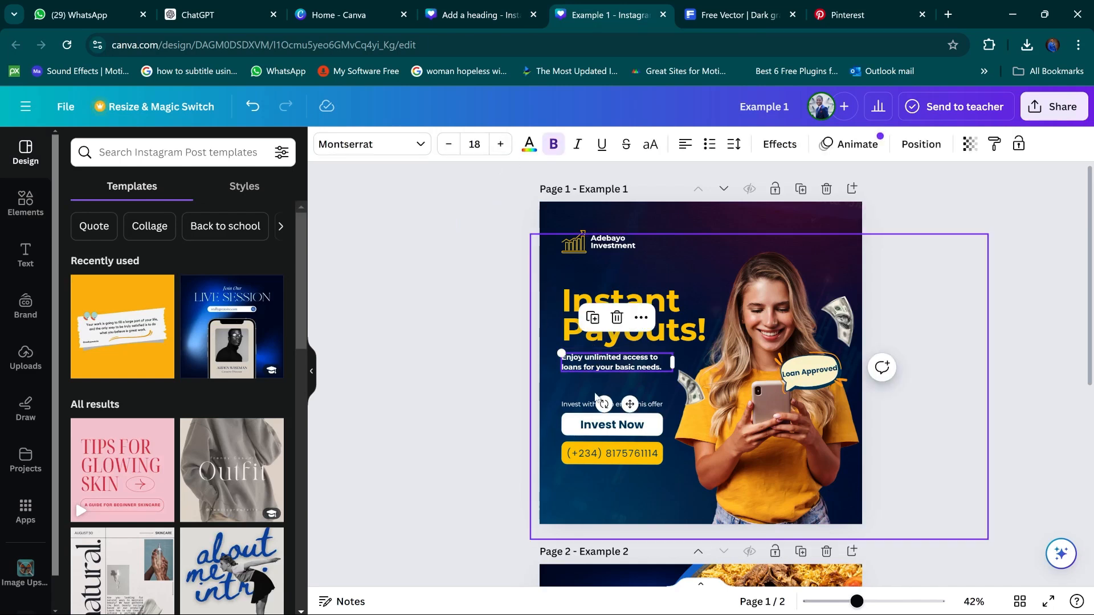
click(595, 403)
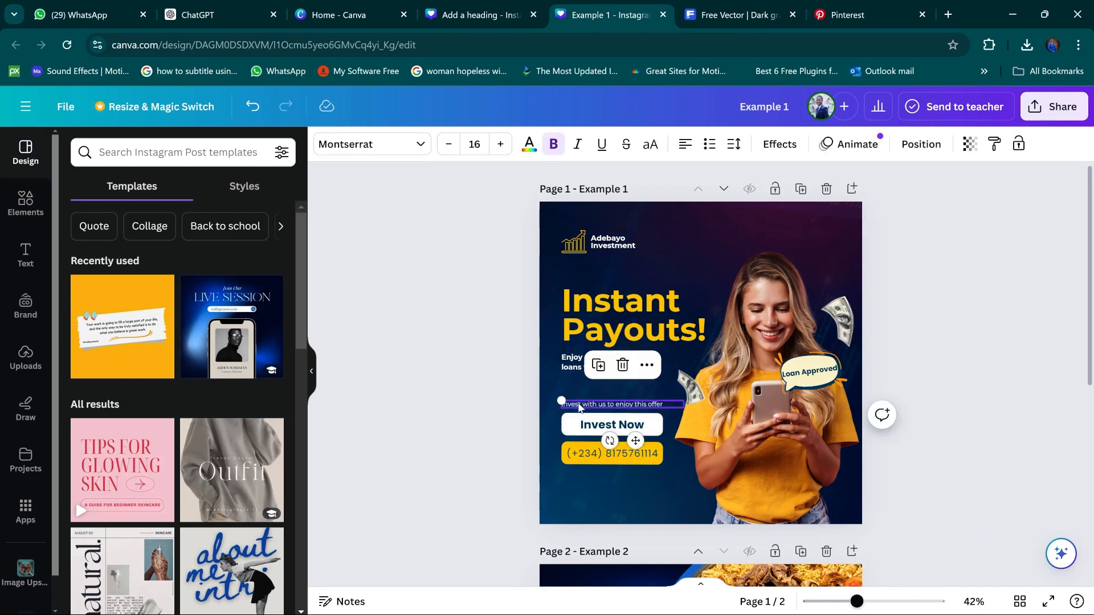
click(520, 17)
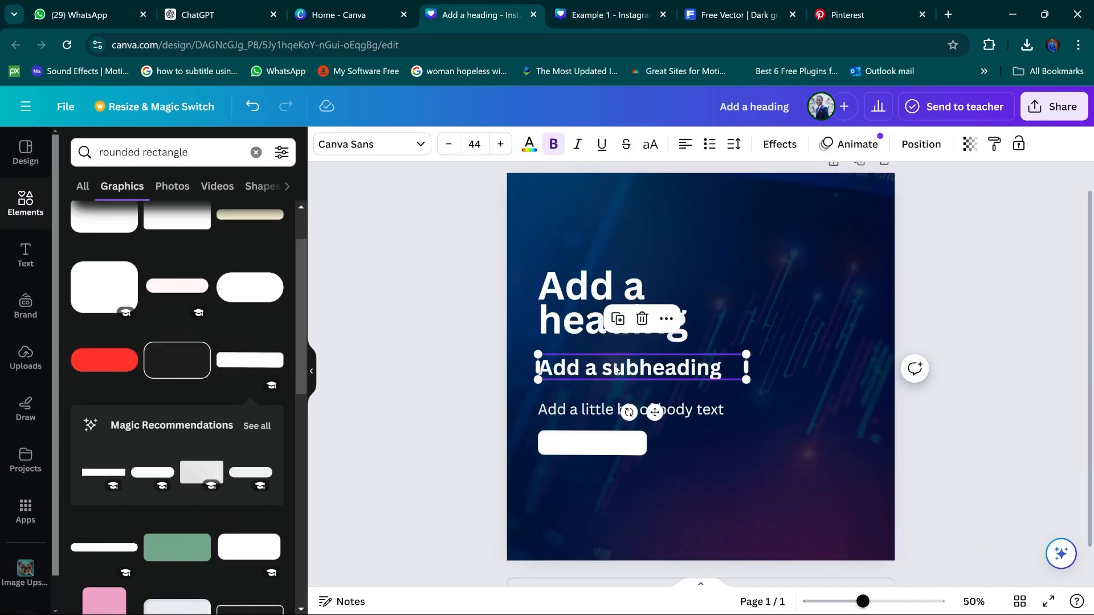
Set the subheading's font size to 18 and the body text's font size to 12
click(477, 144)
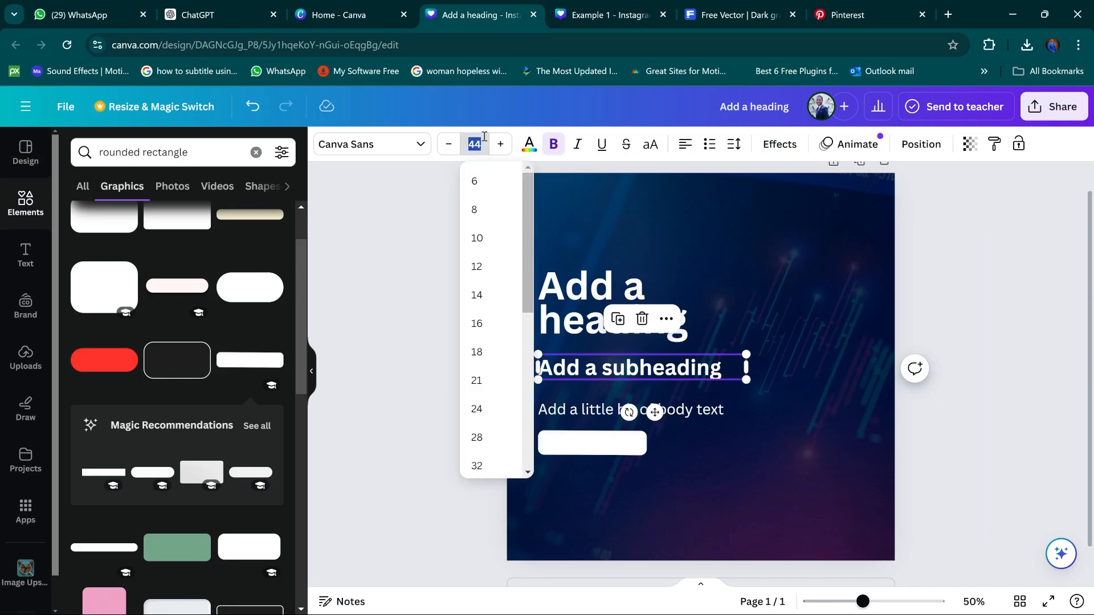
click(480, 351)
click(559, 408)
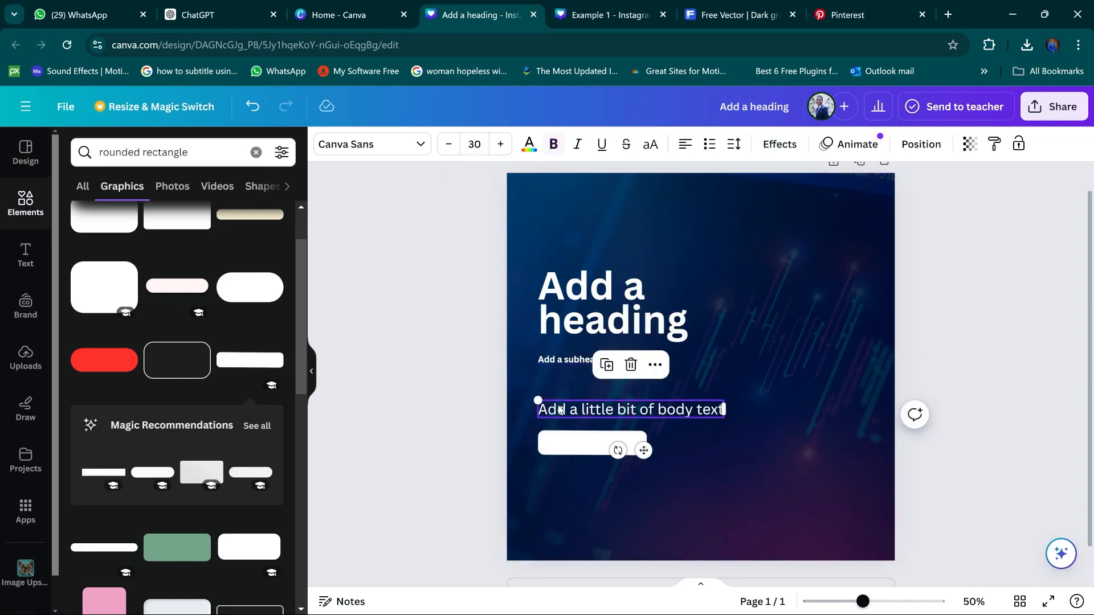
click(481, 145)
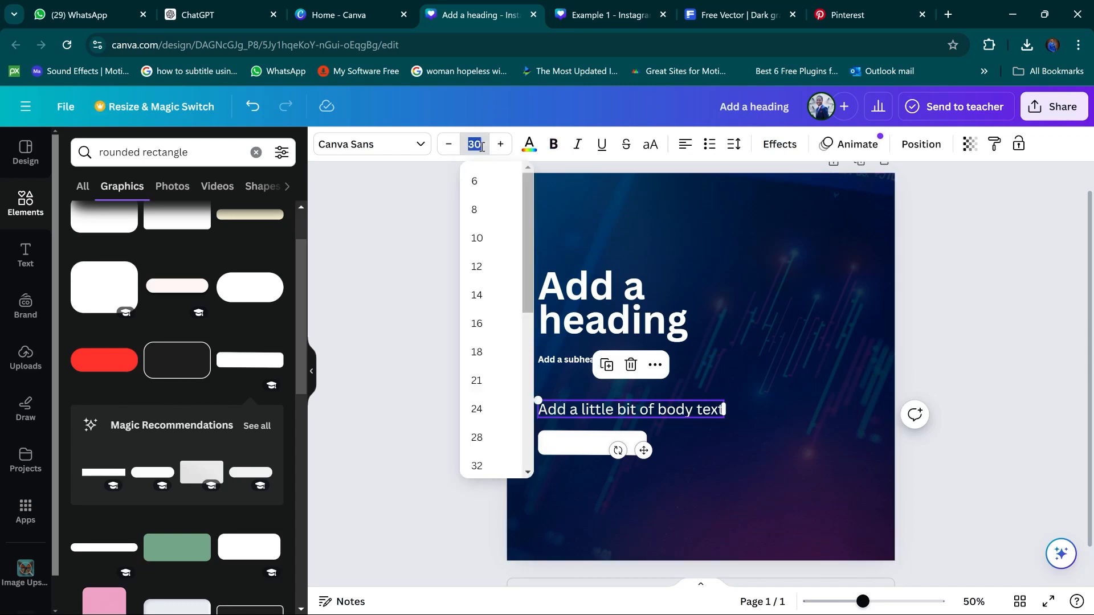
click(477, 266)
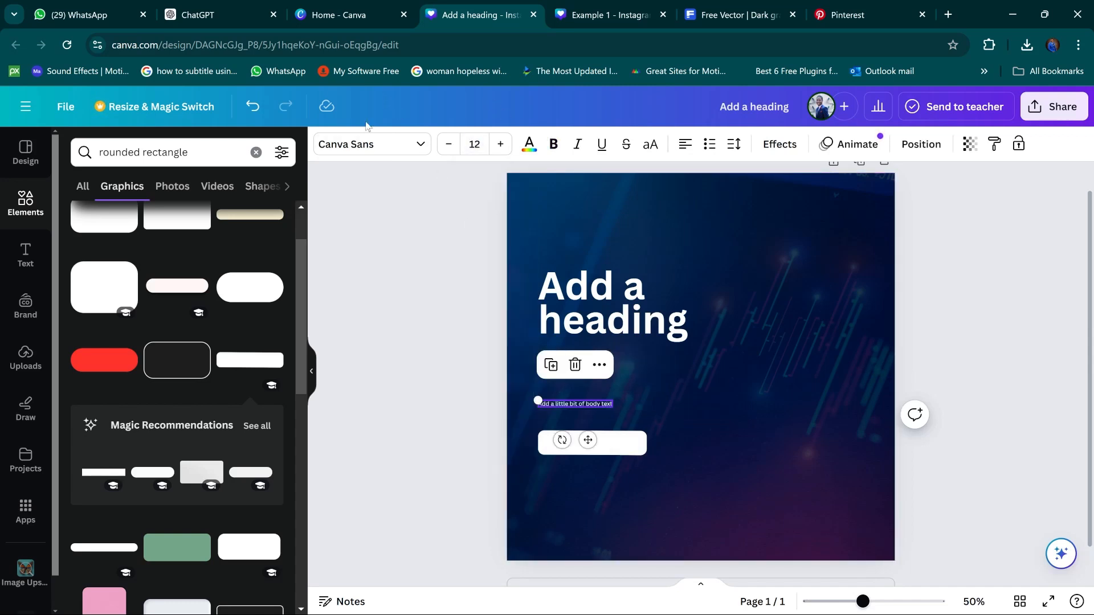
click(384, 231)
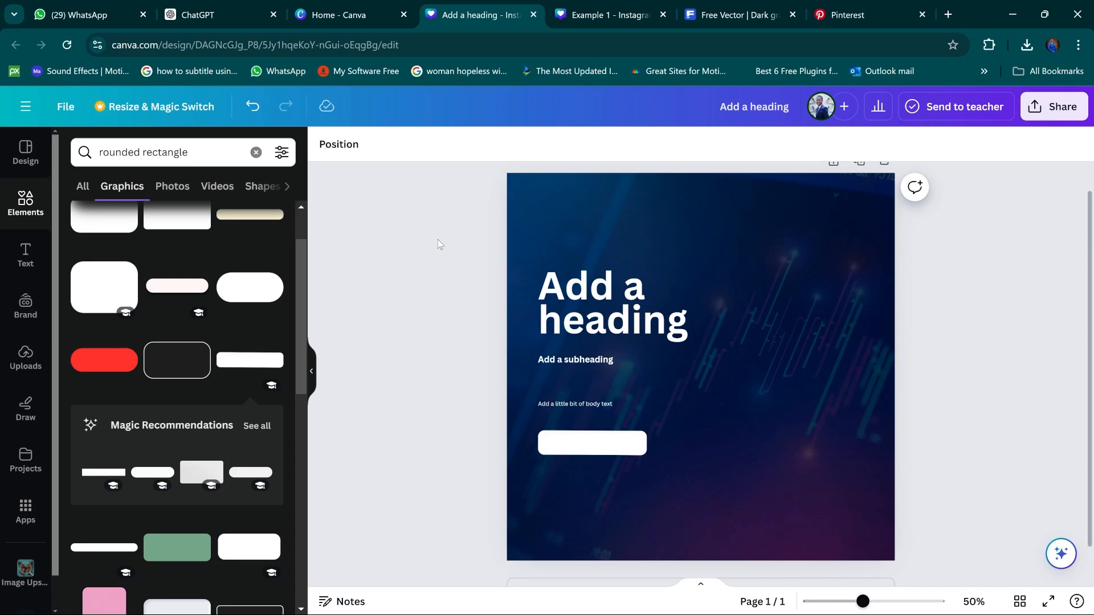
Open the font choices for the heading and examine the fonts in the Serif category
click(574, 314)
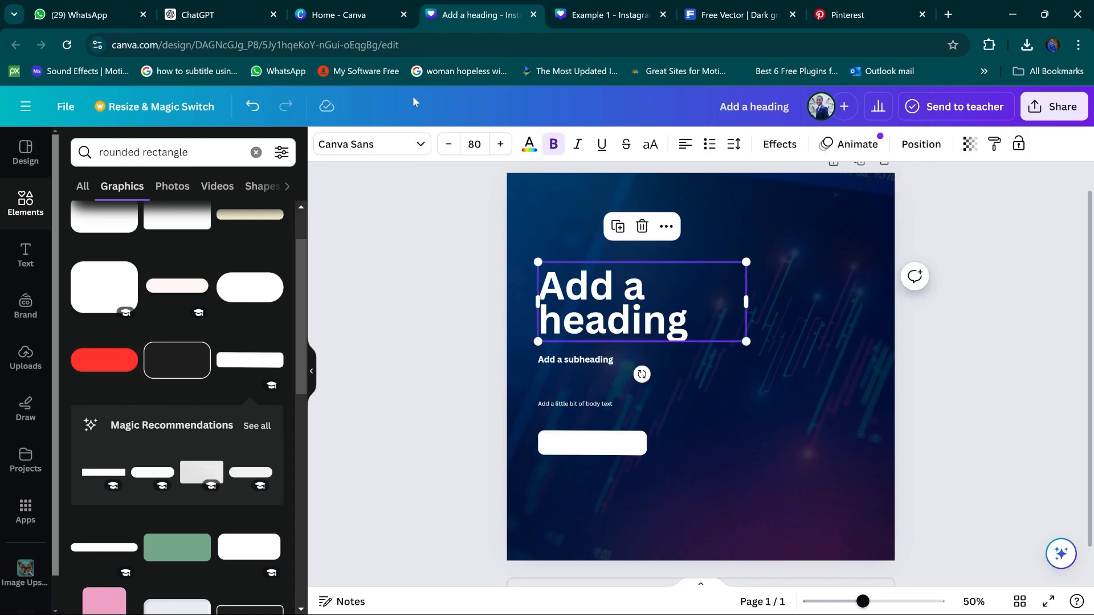
click(372, 147)
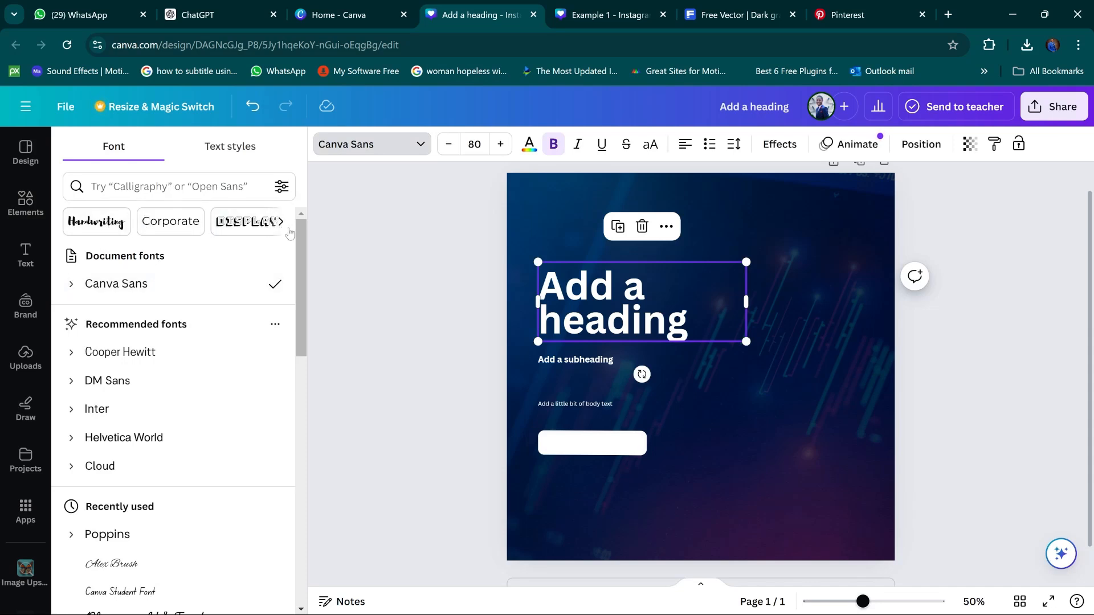
click(283, 226)
click(281, 221)
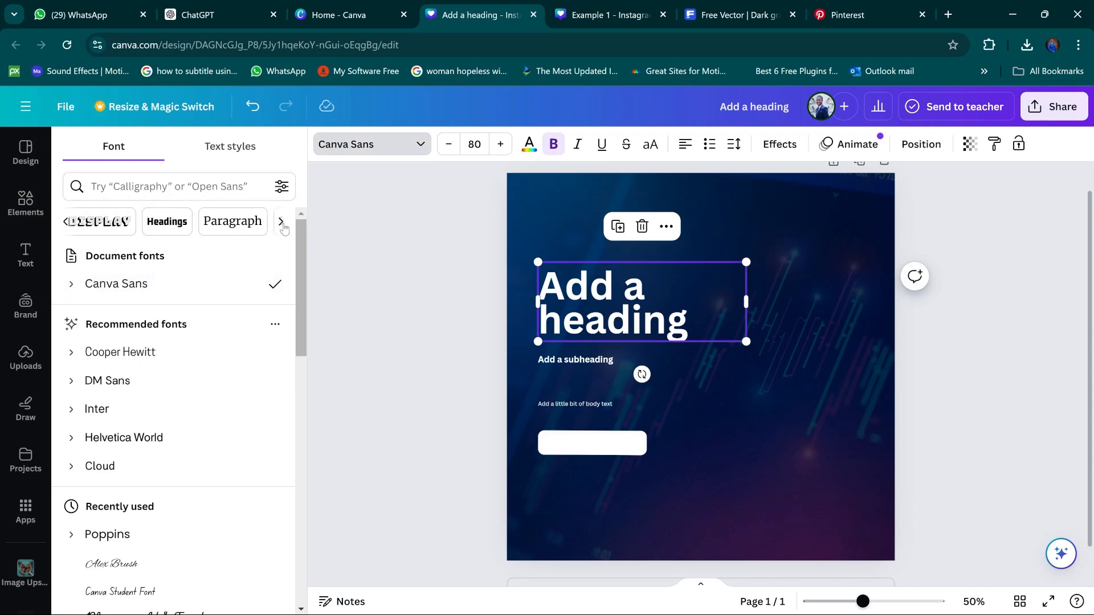
click(283, 223)
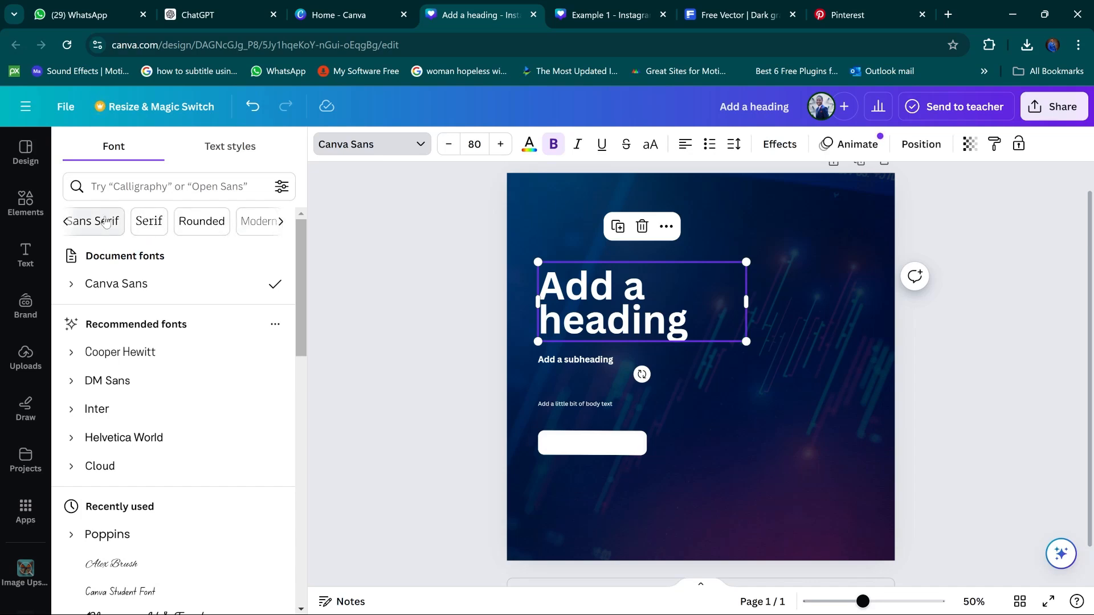
click(145, 224)
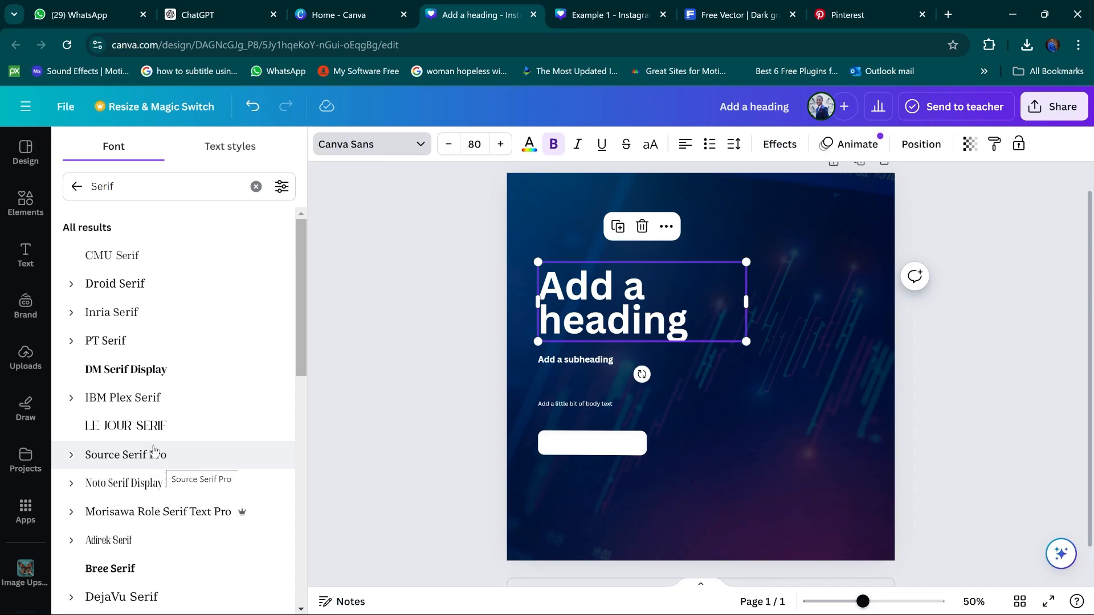
Go back to the font categories and compare the Serif fonts with the Sans Serif ones for the heading
click(76, 186)
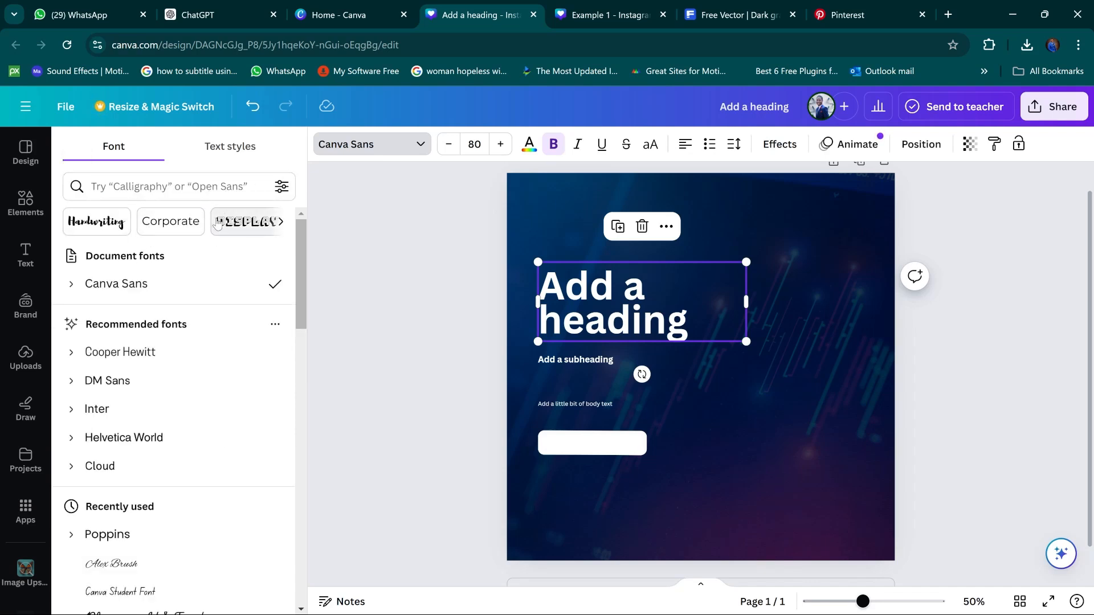
click(281, 222)
click(282, 222)
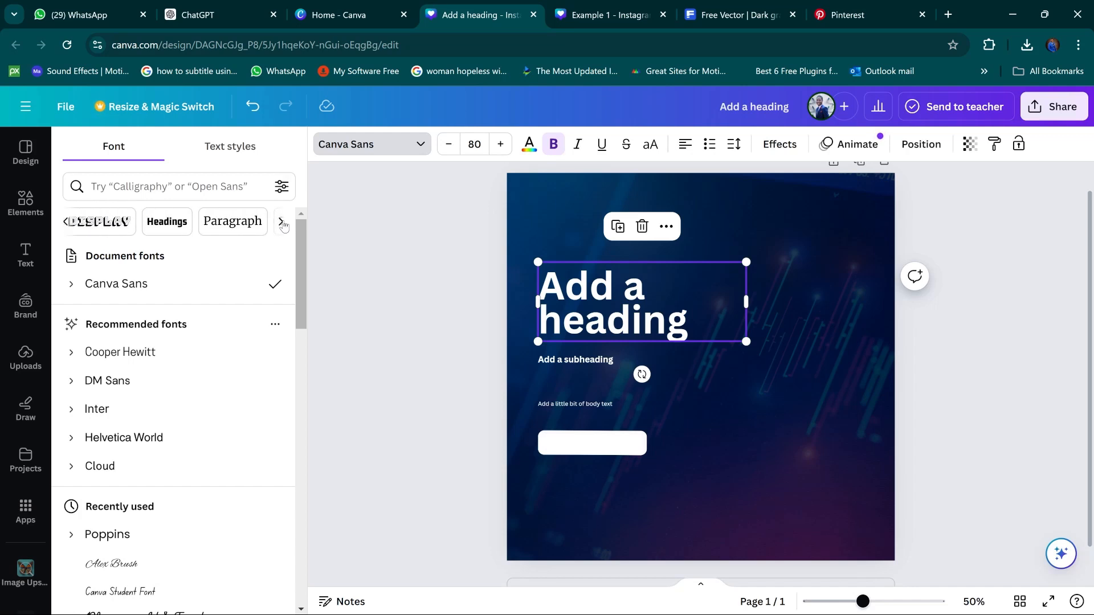
click(282, 223)
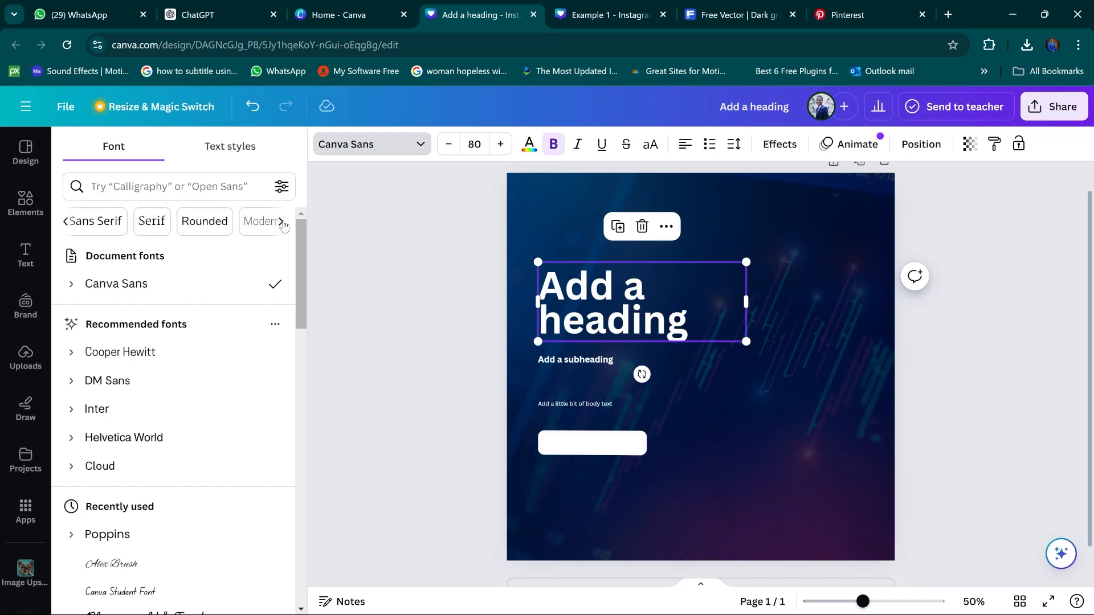
click(144, 223)
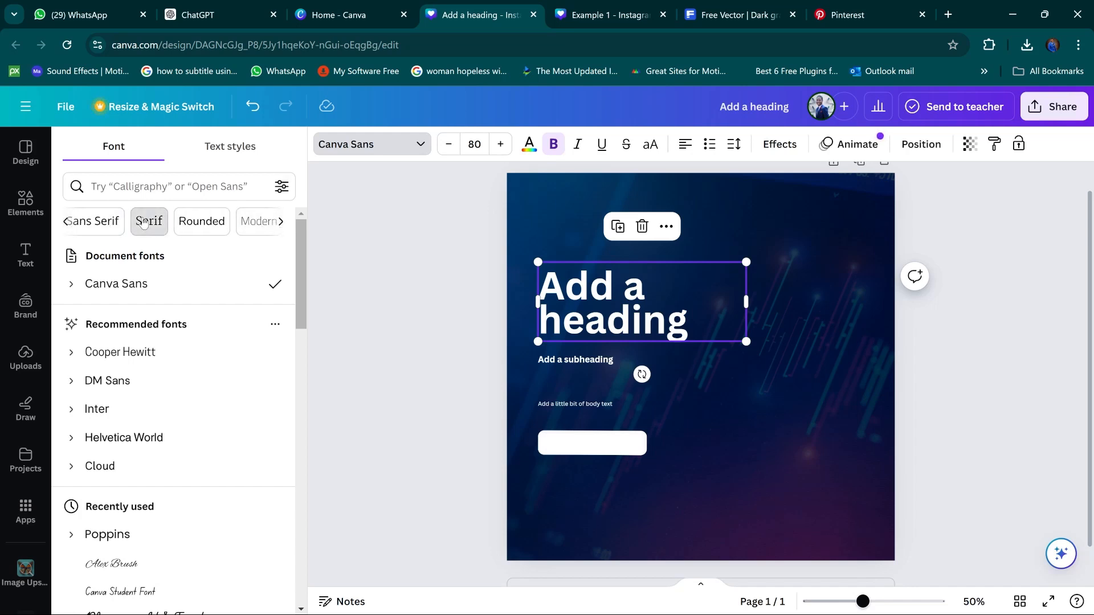
click(77, 191)
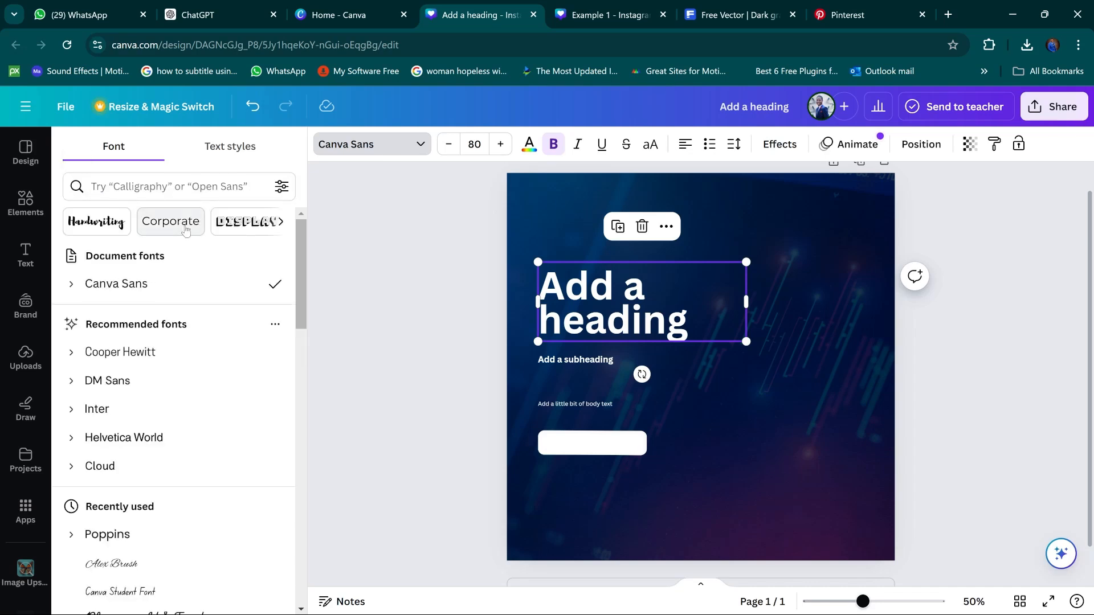
click(281, 224)
click(280, 224)
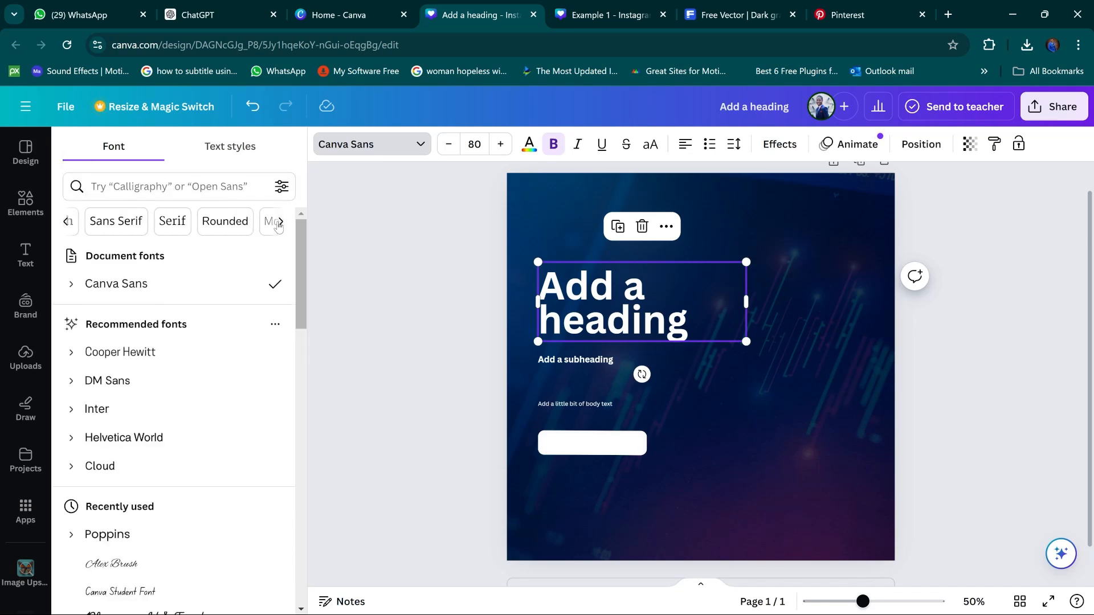
click(107, 223)
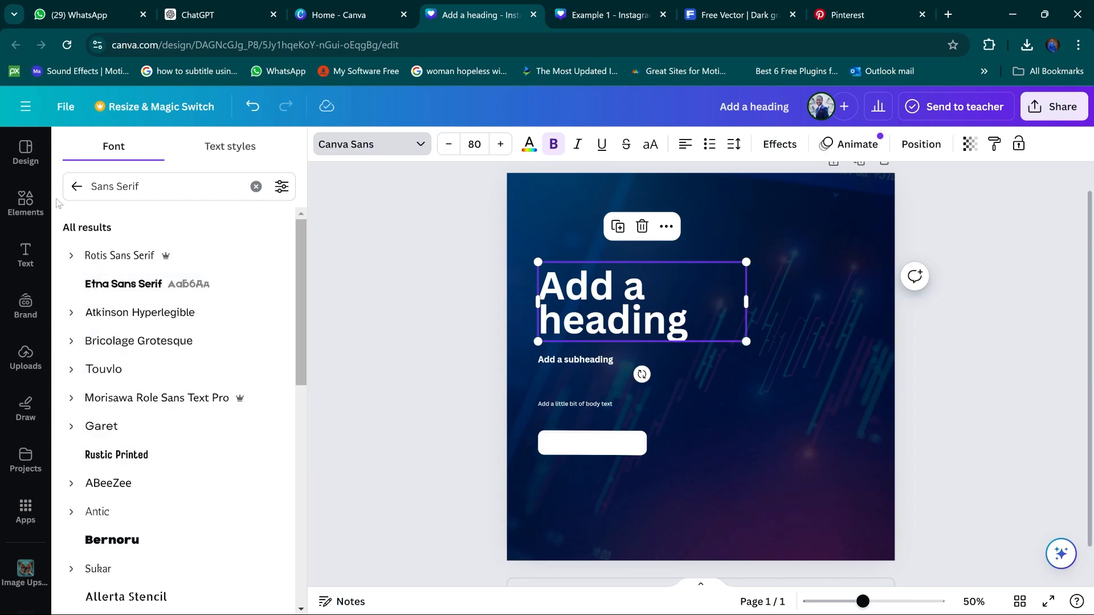
Move the white button shape up so it sits 36 px beneath the body text, keeping it left-aligned with the texts
click(77, 188)
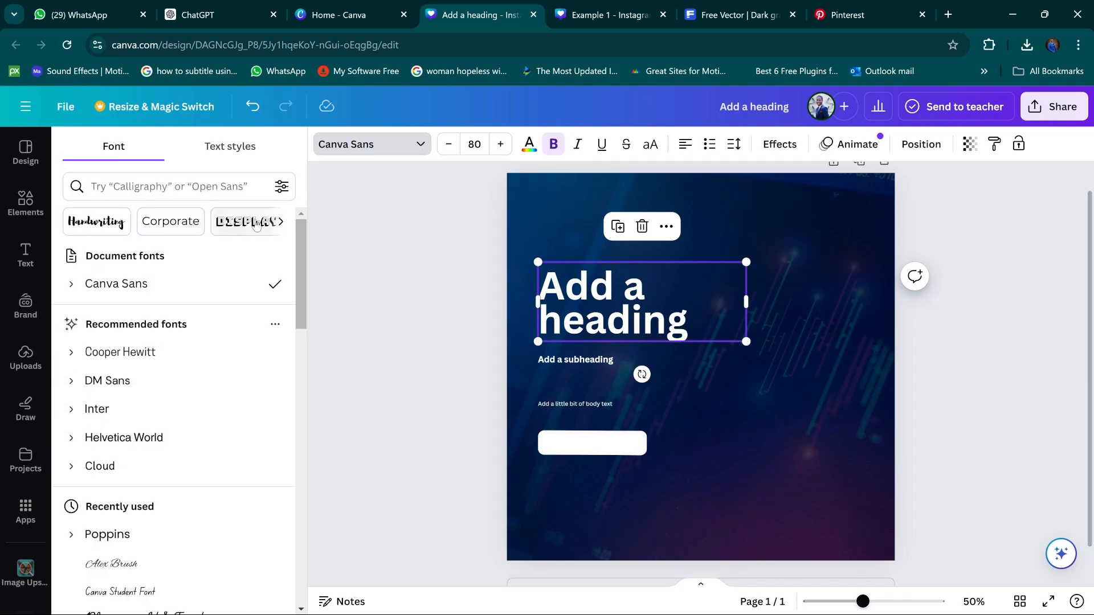
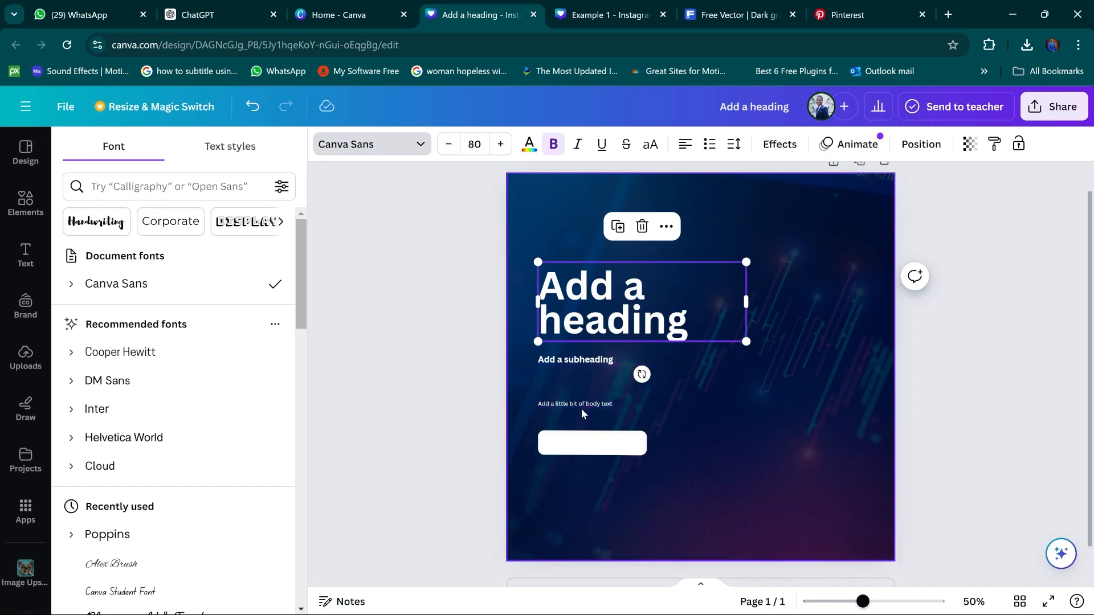
drag(572, 446, 577, 432)
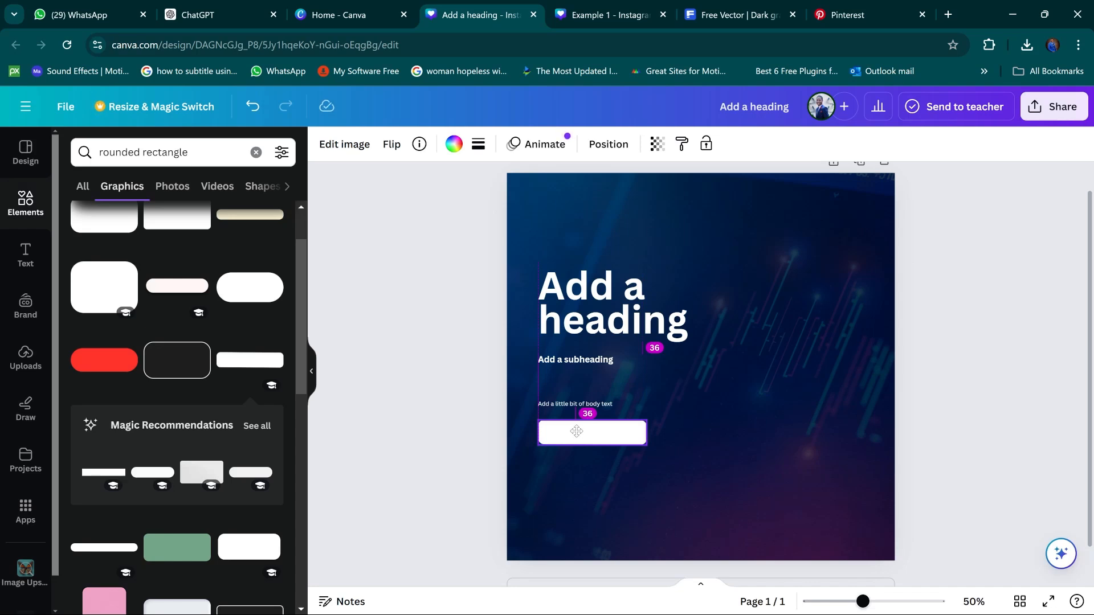
drag(576, 431, 577, 431)
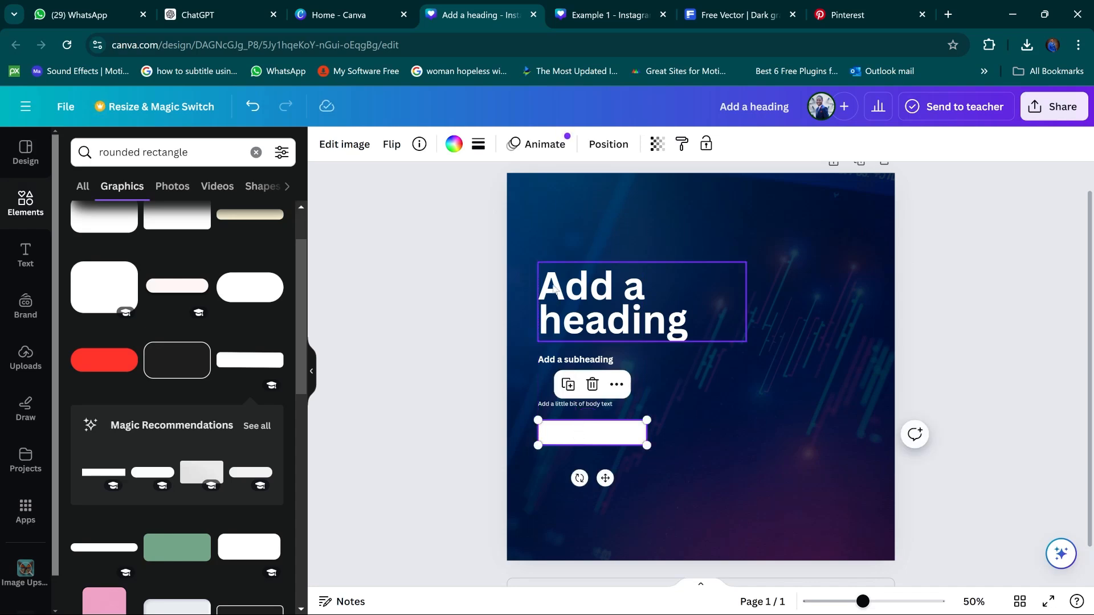
click(471, 288)
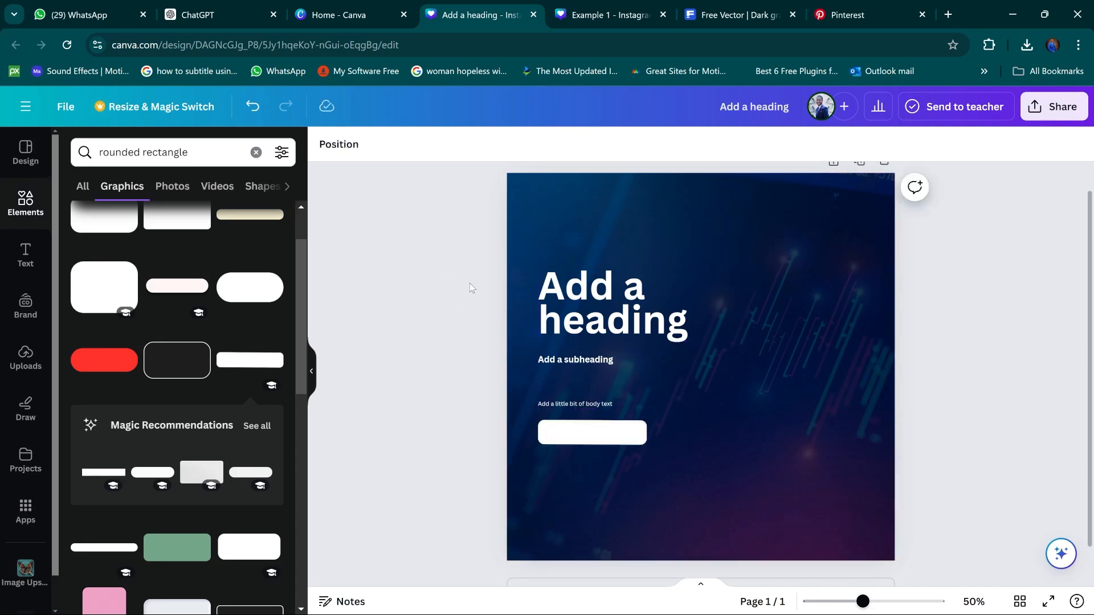
Show the rulers and place a vertical guide at 87 along the left edge of the texts and button shape
key(shift+r)
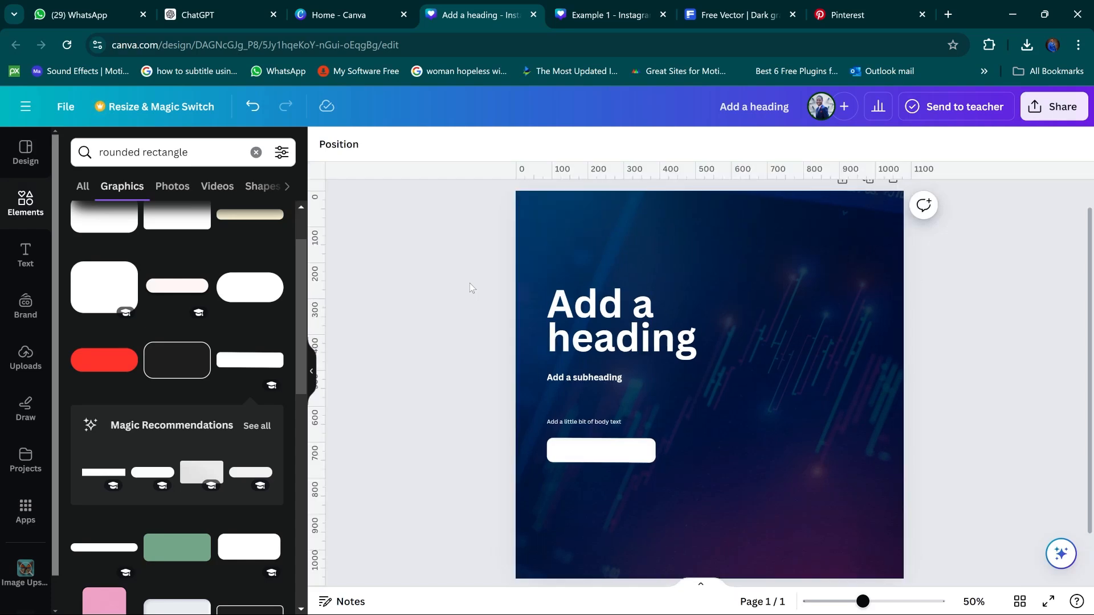
drag(322, 300, 547, 305)
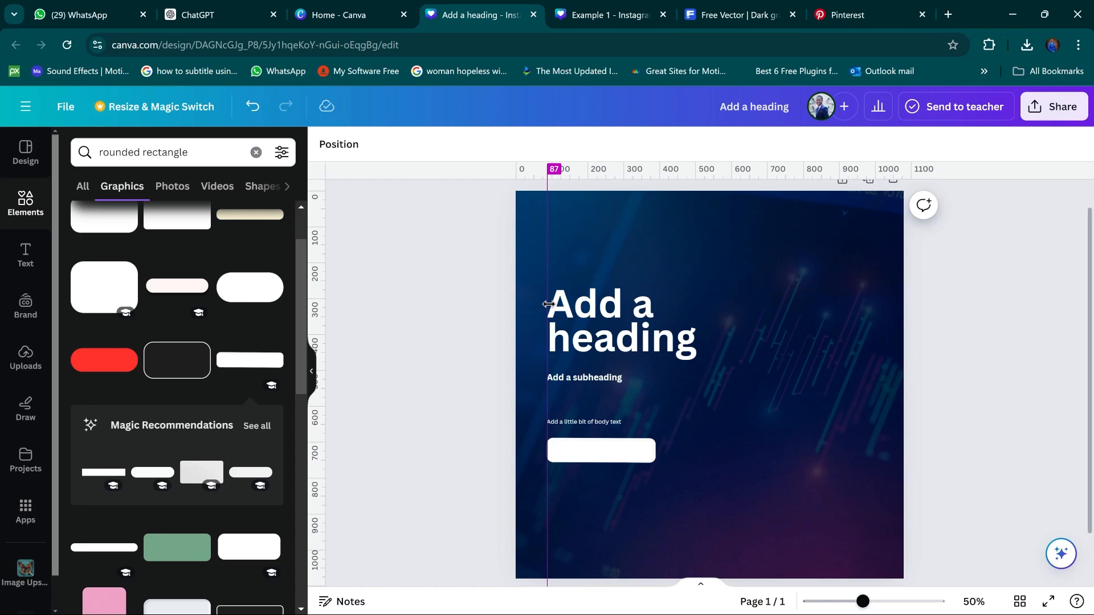
click(620, 454)
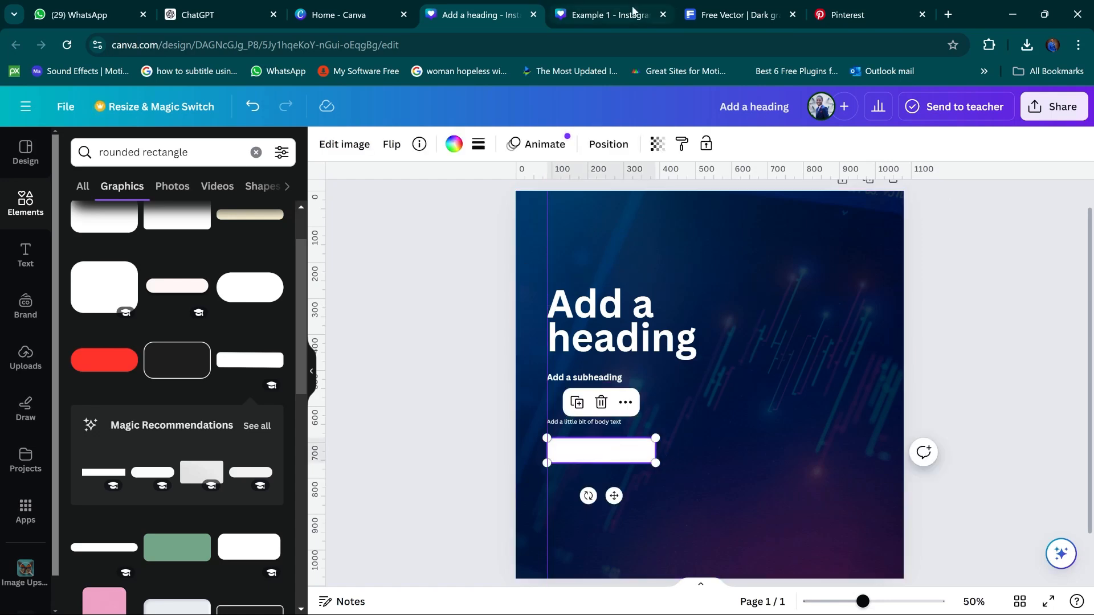
Check the letter and line spacing of the small invitation line in Example 1, and return to the new design
click(633, 14)
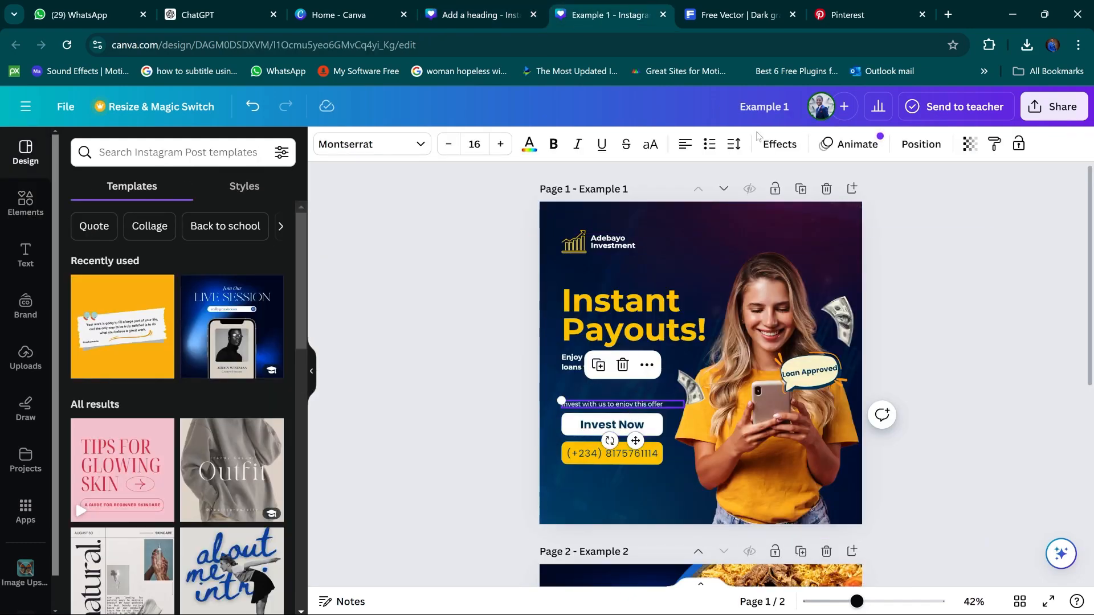
click(736, 145)
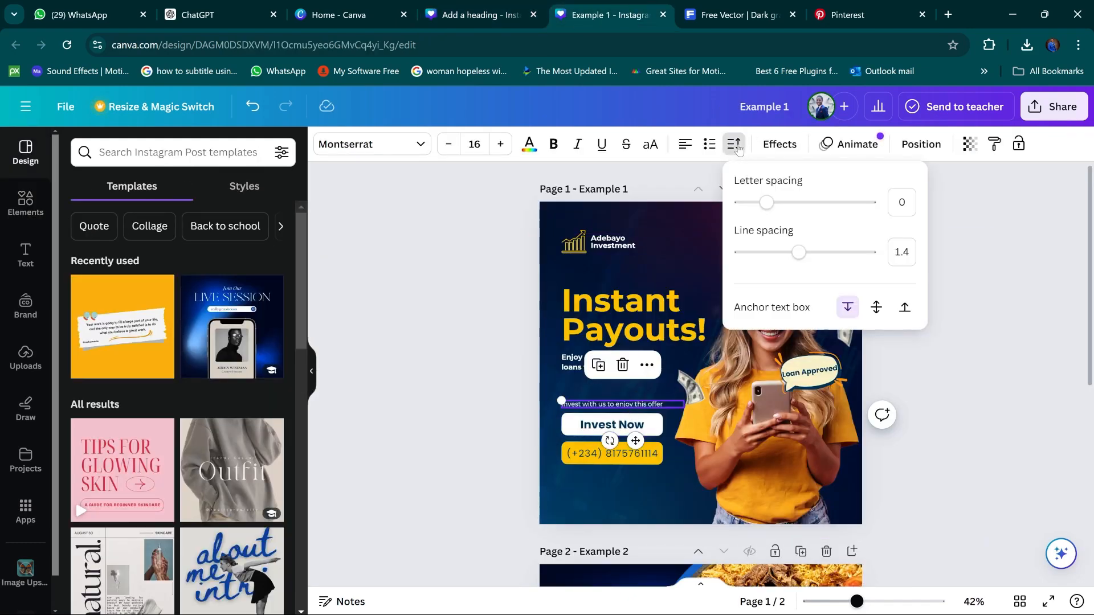
click(737, 145)
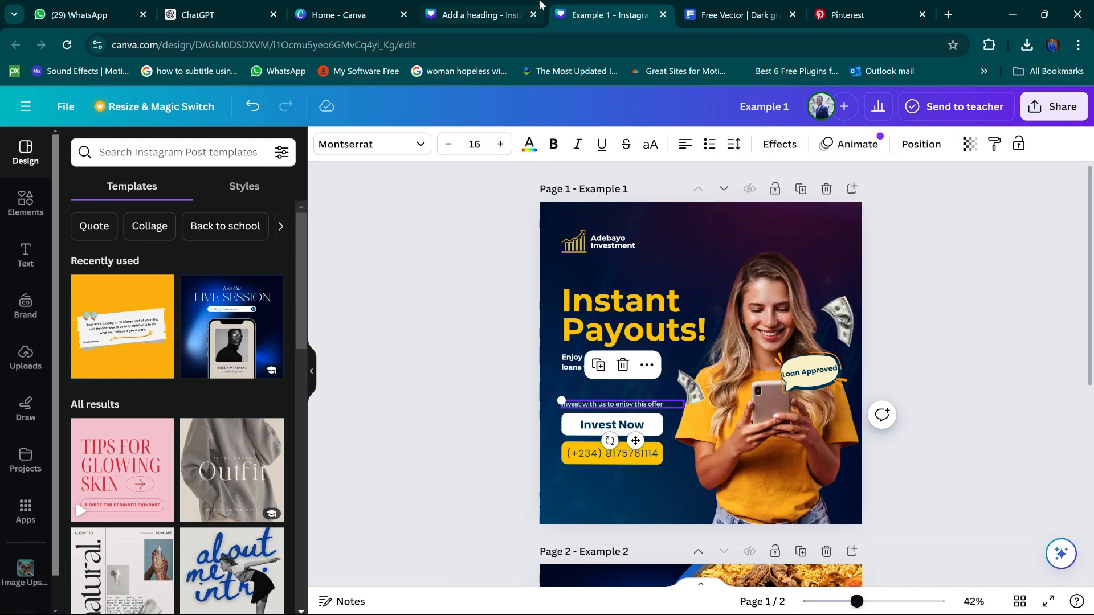
click(494, 16)
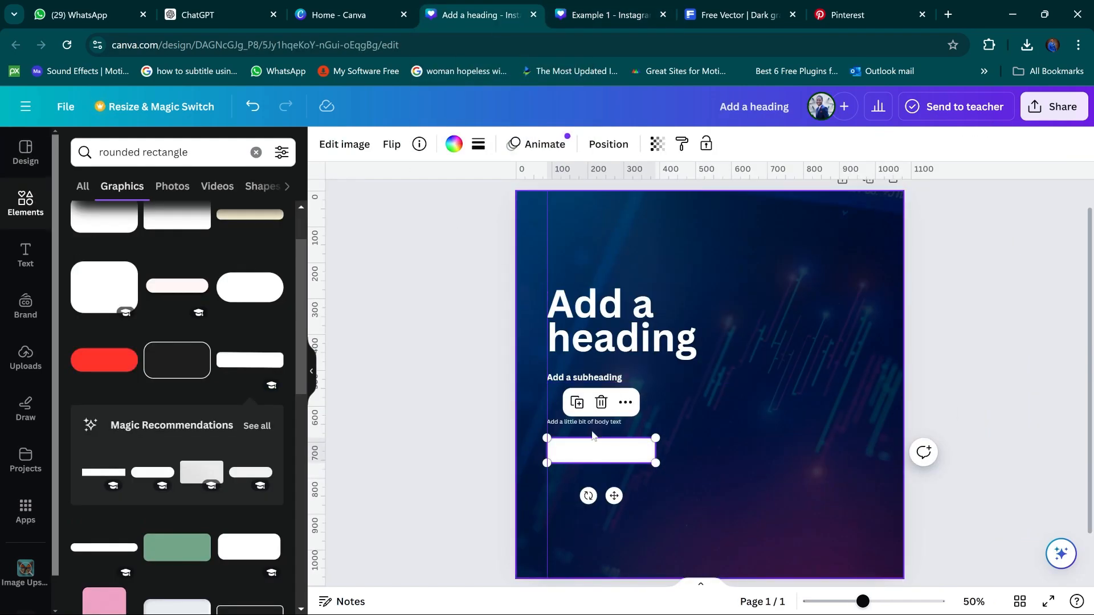
Shrink the white button shape to about 220 px wide and place a duplicate directly below it, aligned to the guide
drag(656, 464, 628, 448)
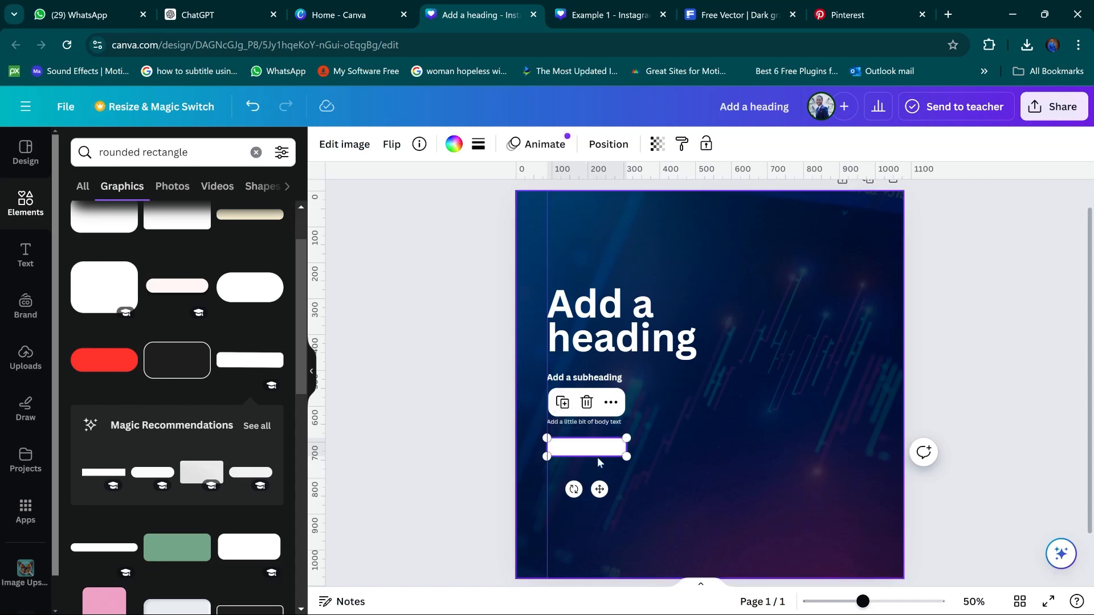
click(562, 403)
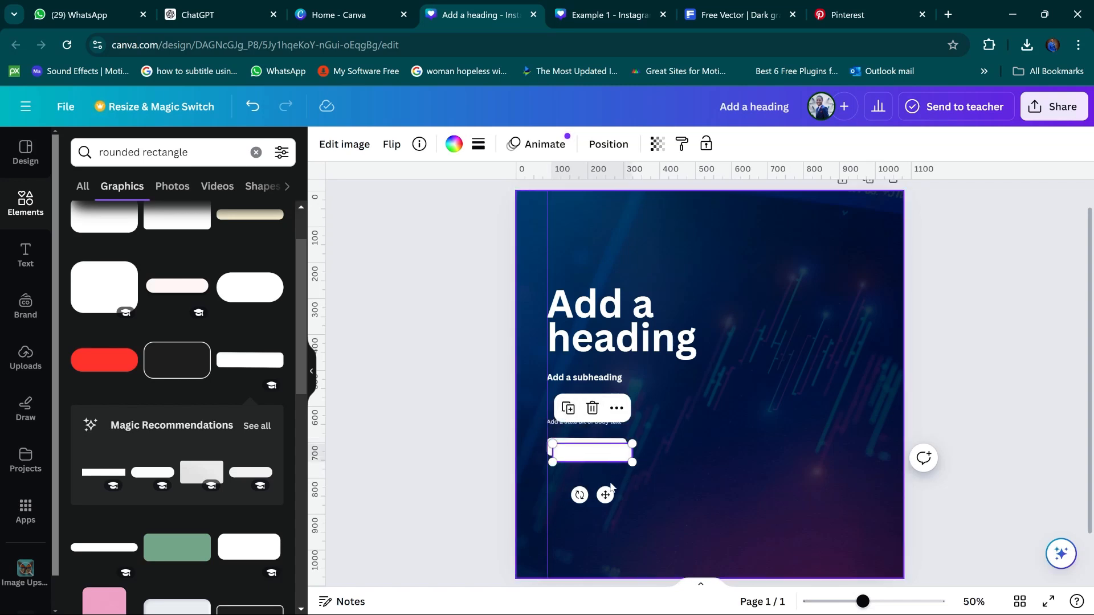
drag(605, 495, 602, 517)
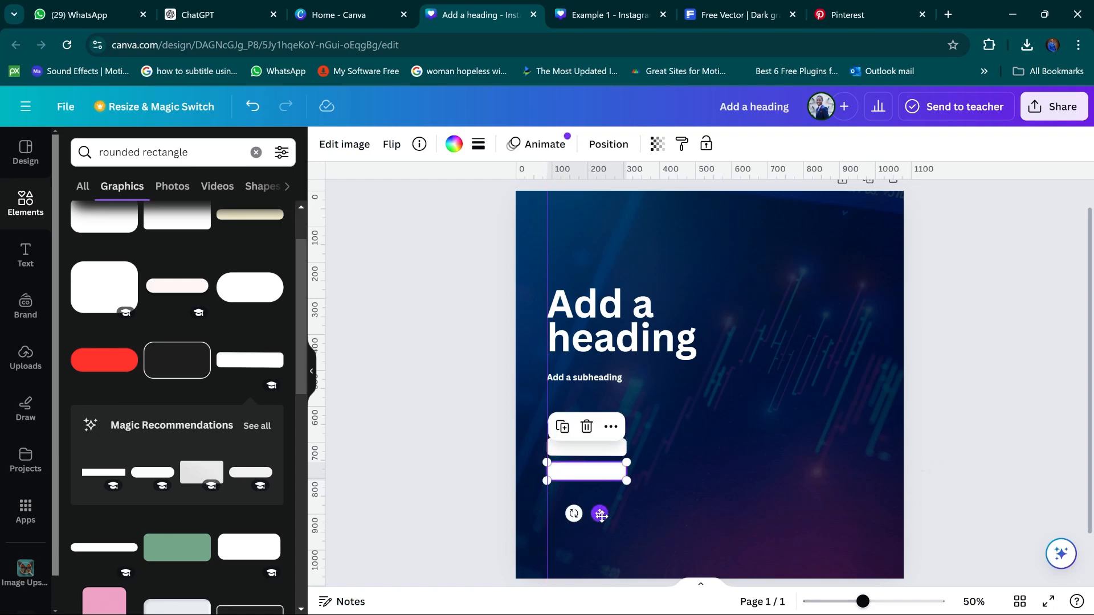
click(958, 231)
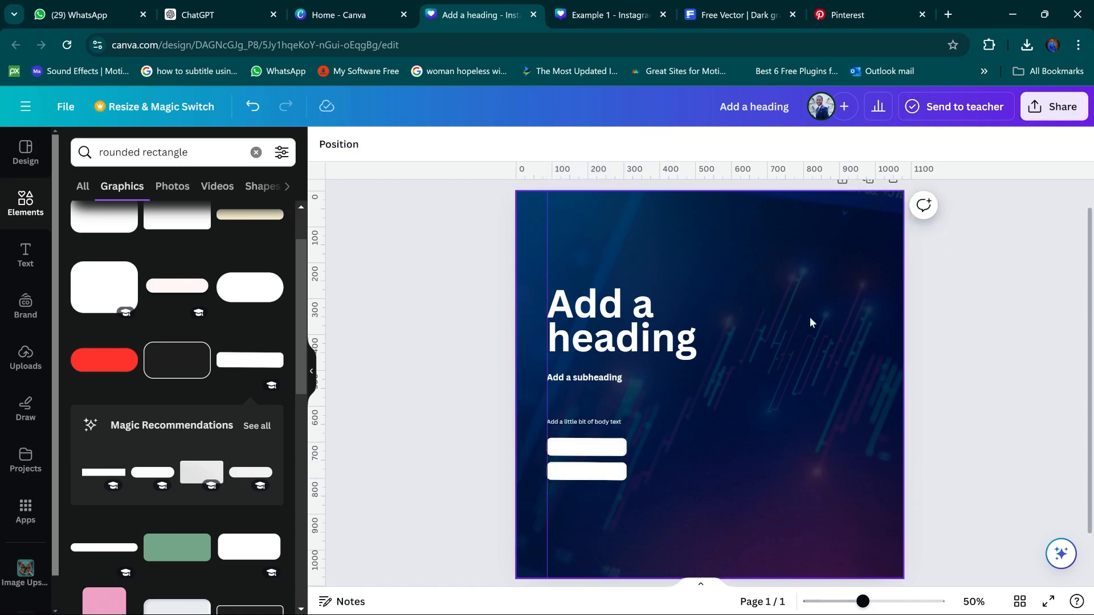
Change the heading's font to Montserrat and apply that font to all Canva Sans text in the design
click(615, 5)
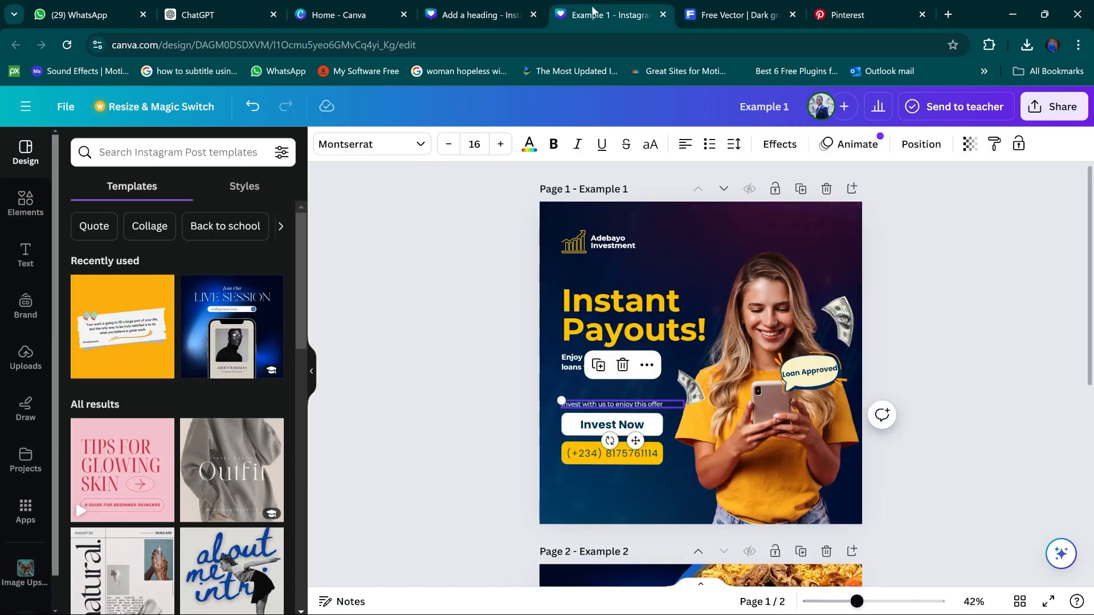
click(498, 9)
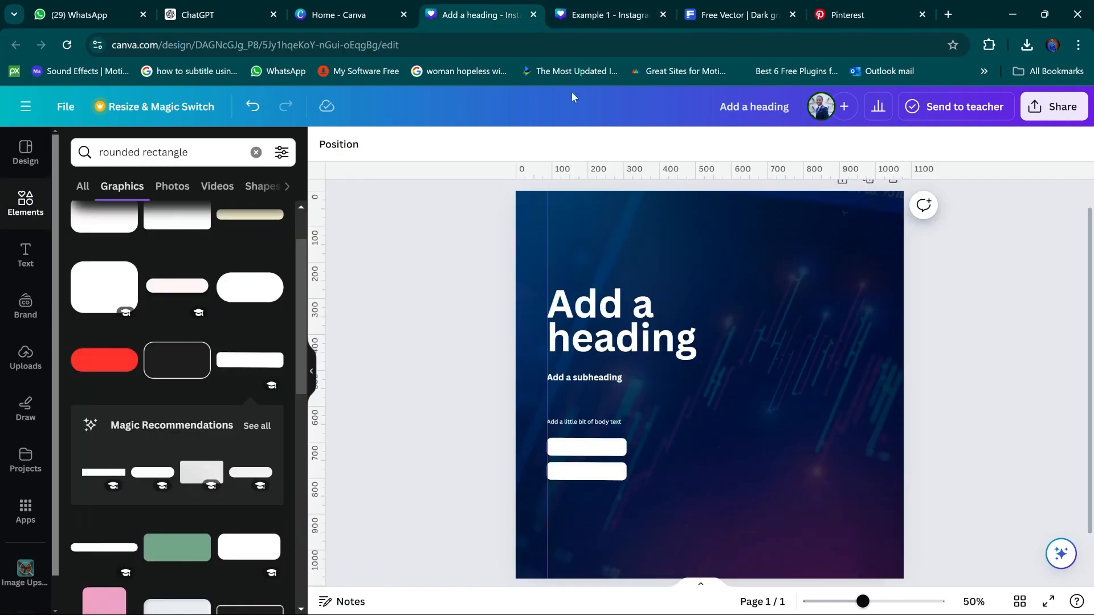
click(587, 329)
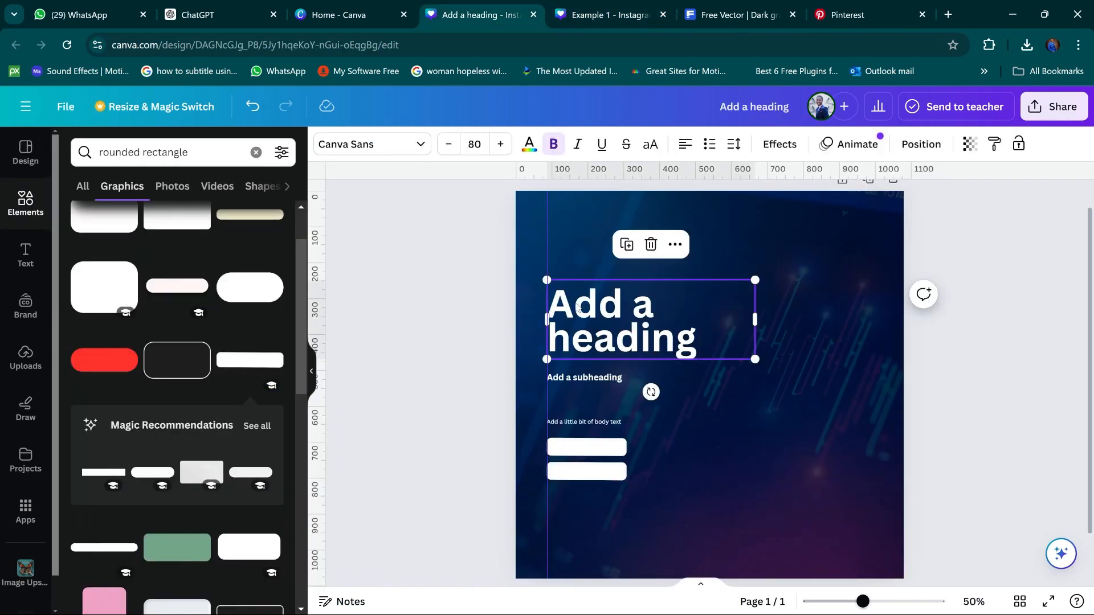
click(418, 145)
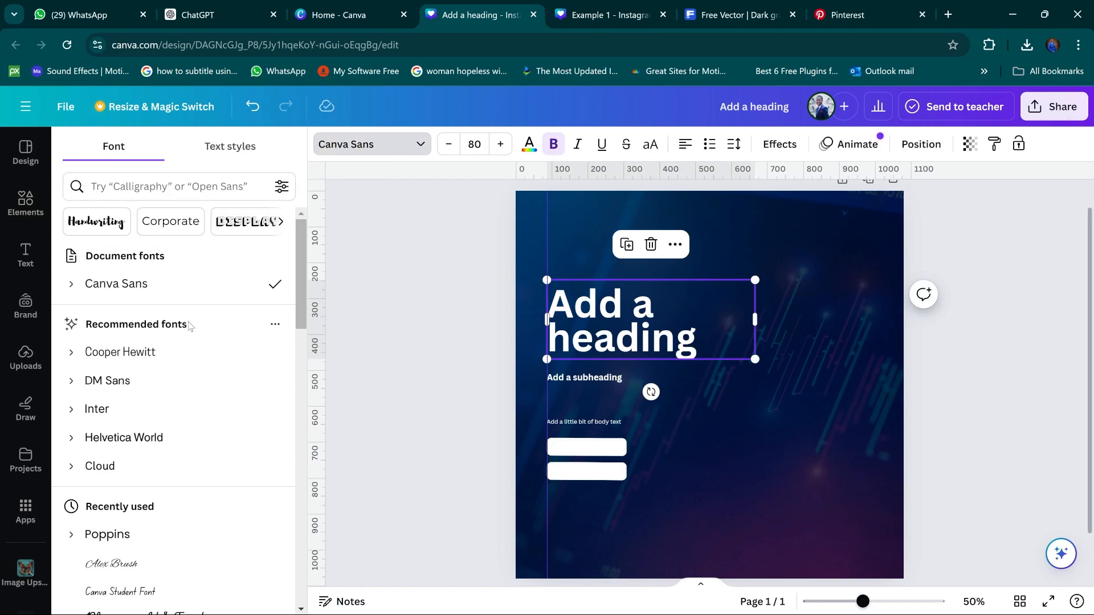
scroll(189, 319, down, 1)
scroll(191, 293, up, 1)
scroll(202, 310, down, 4)
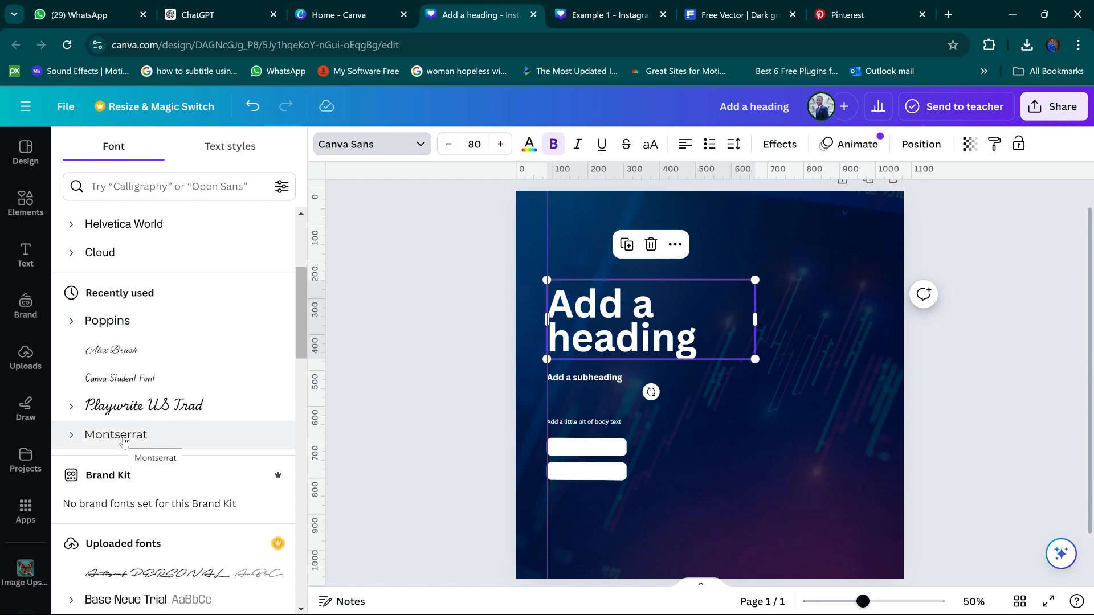
click(122, 442)
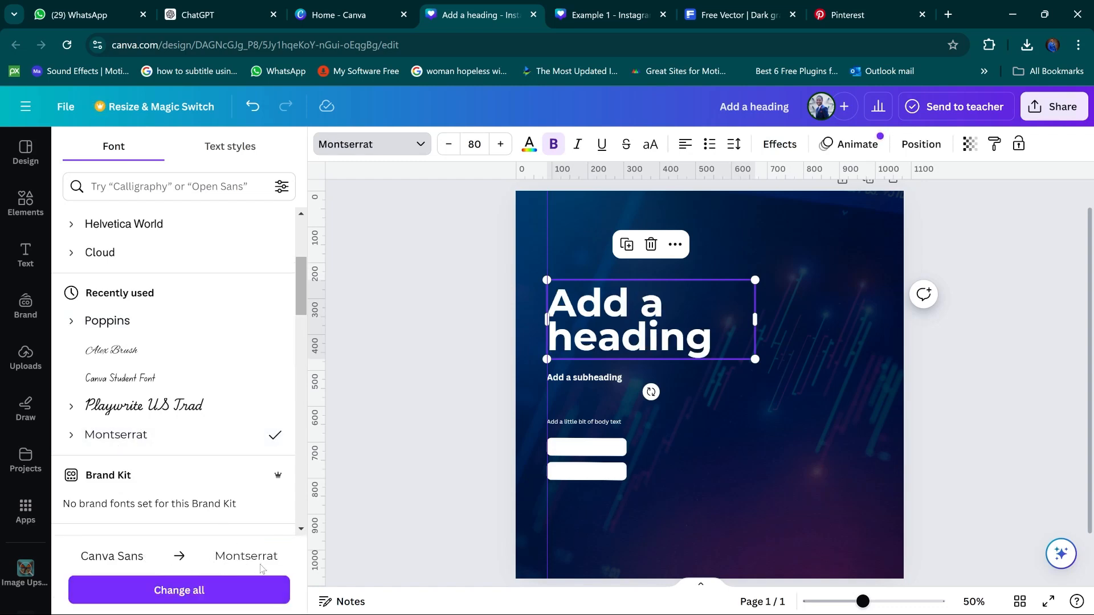
click(187, 593)
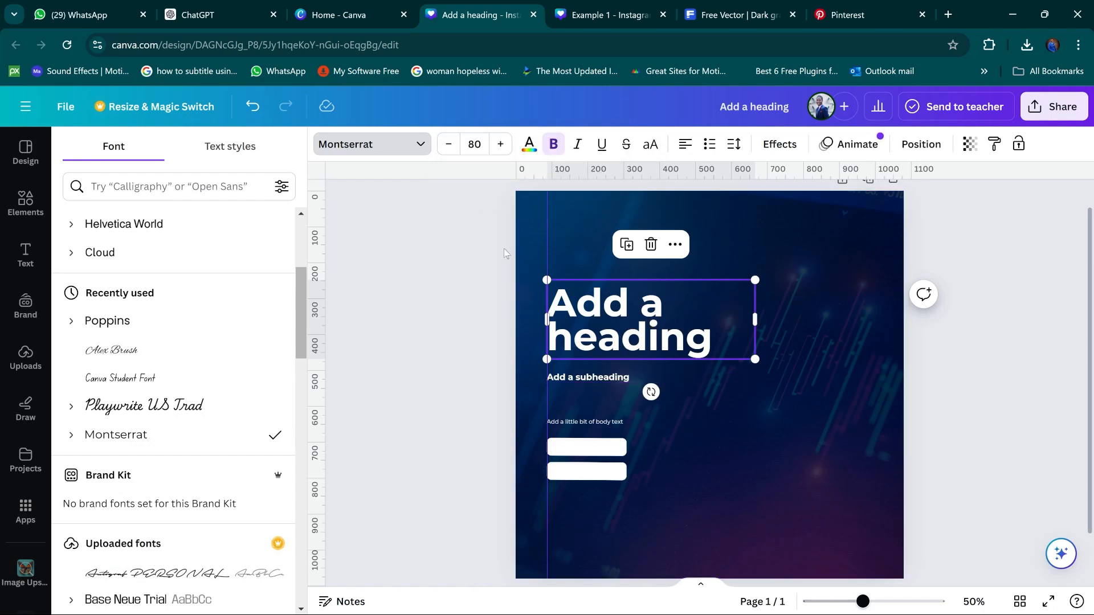
click(455, 282)
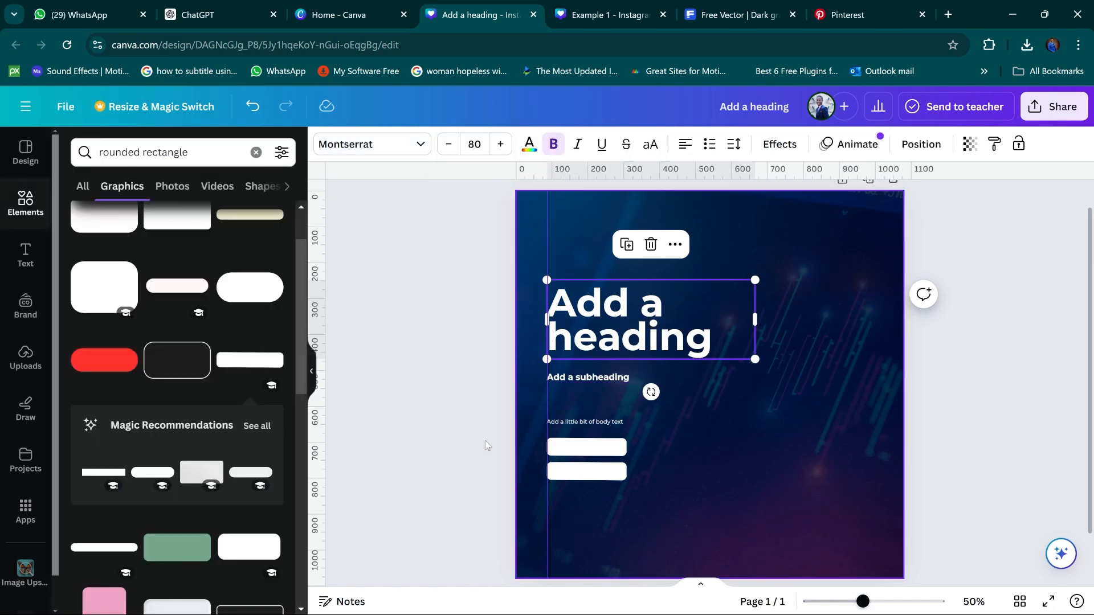
click(458, 400)
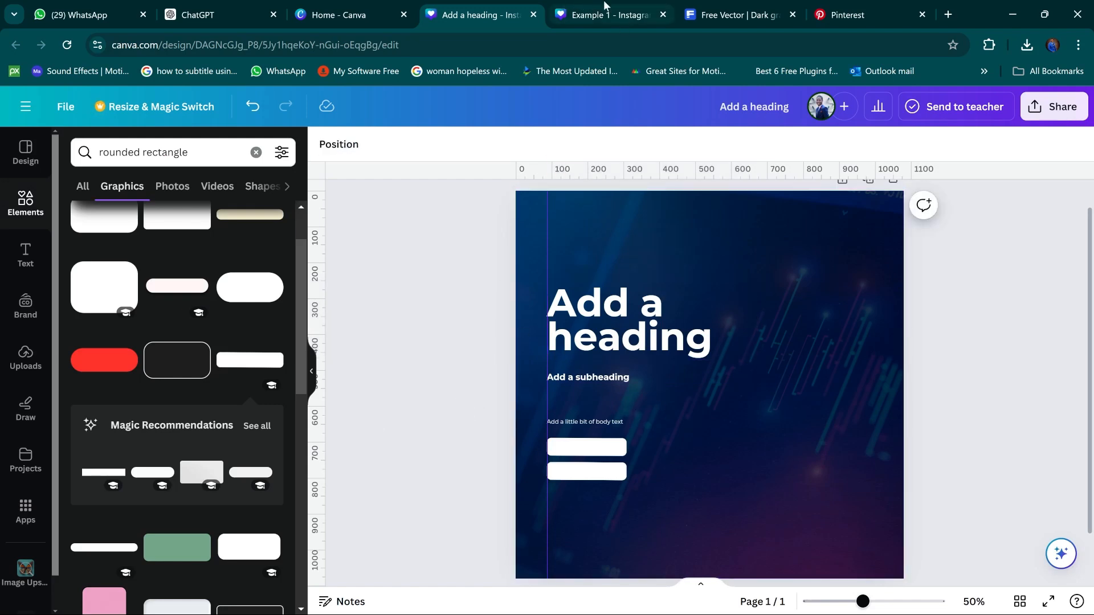
Examine the text and button layout in Example 1 and compare it with the subheading and buttons in the new design
click(638, 5)
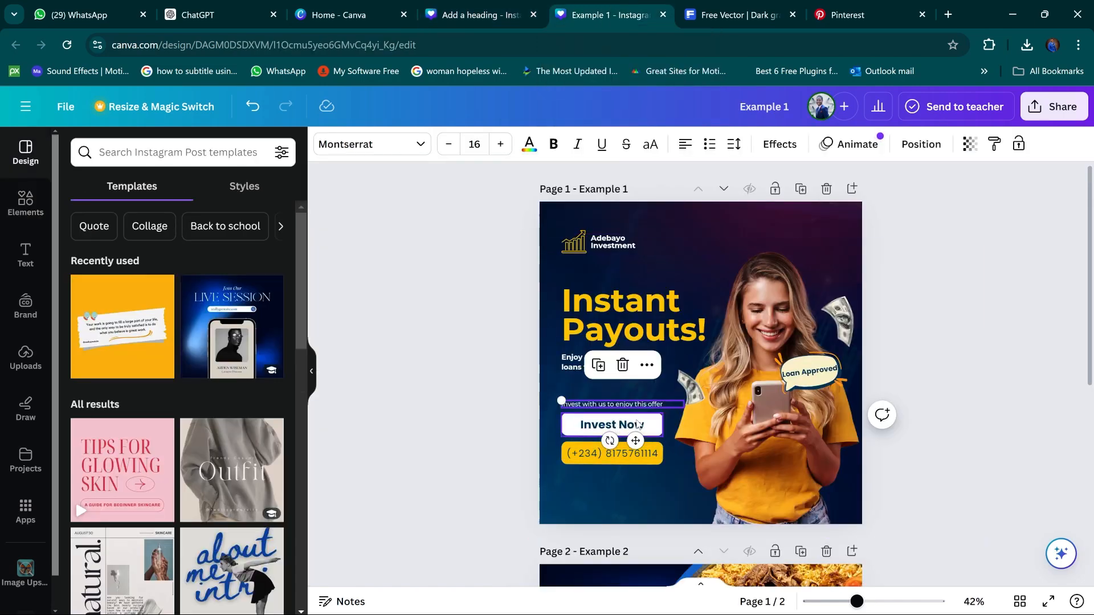
click(791, 280)
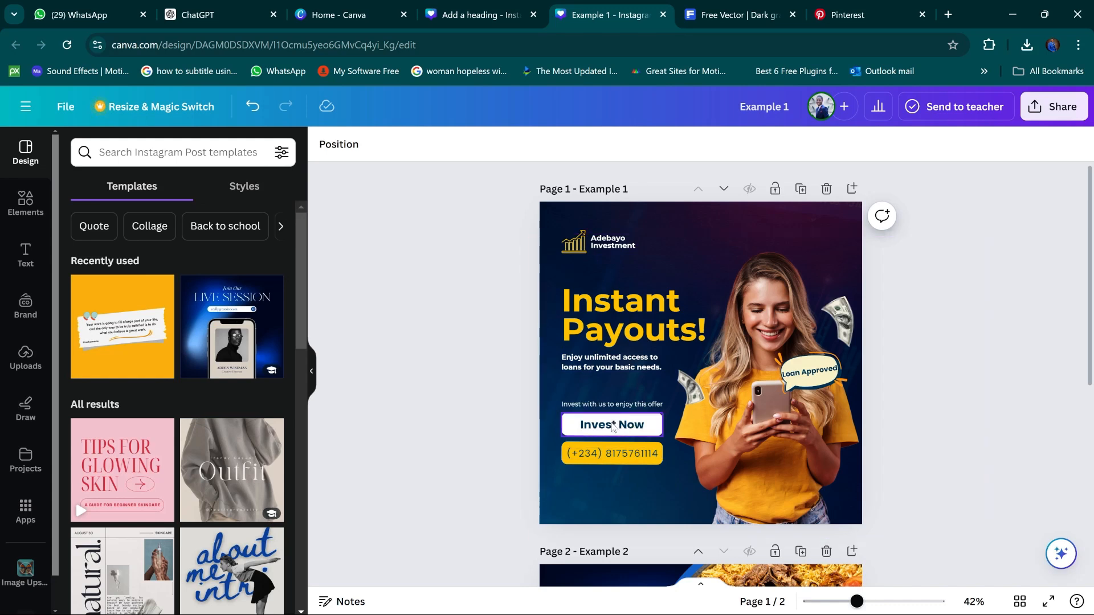
click(493, 14)
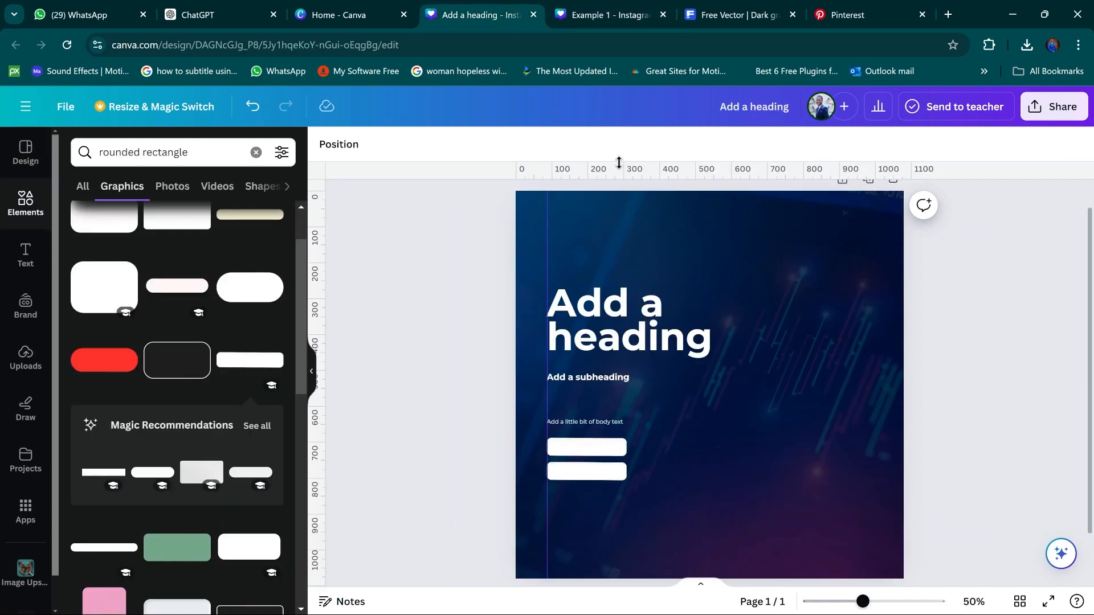
click(600, 379)
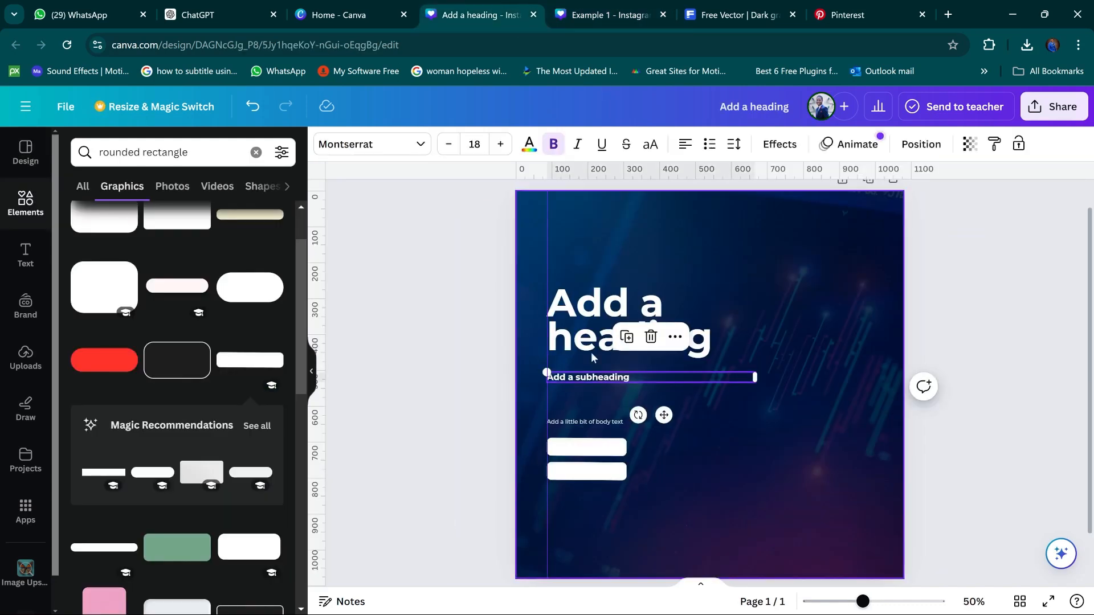
click(628, 504)
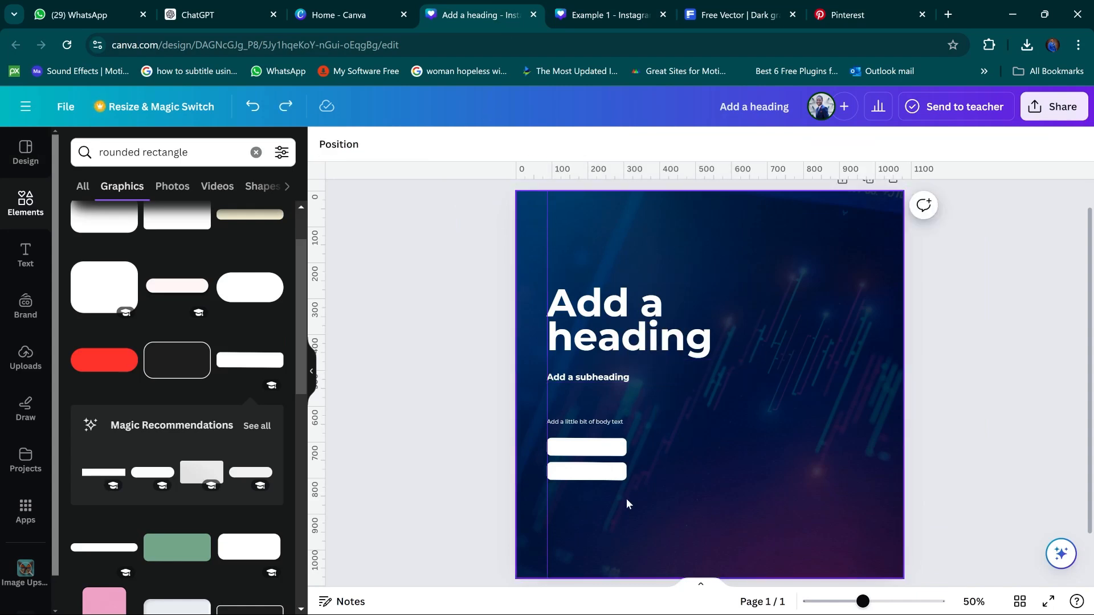
Add another heading text box for the button label and set its font size to 10
click(593, 449)
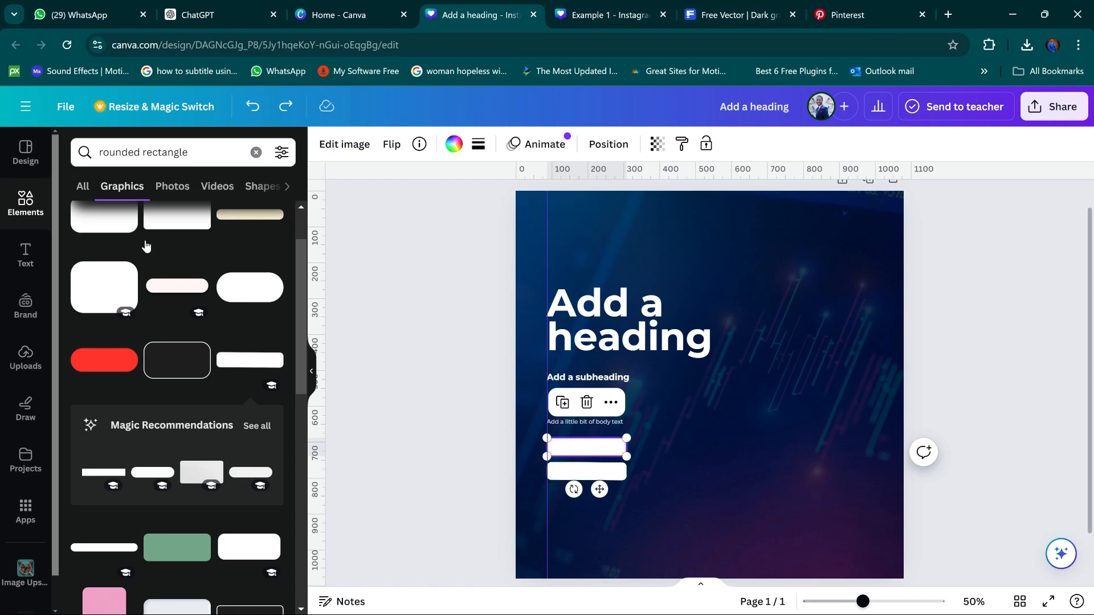
click(25, 255)
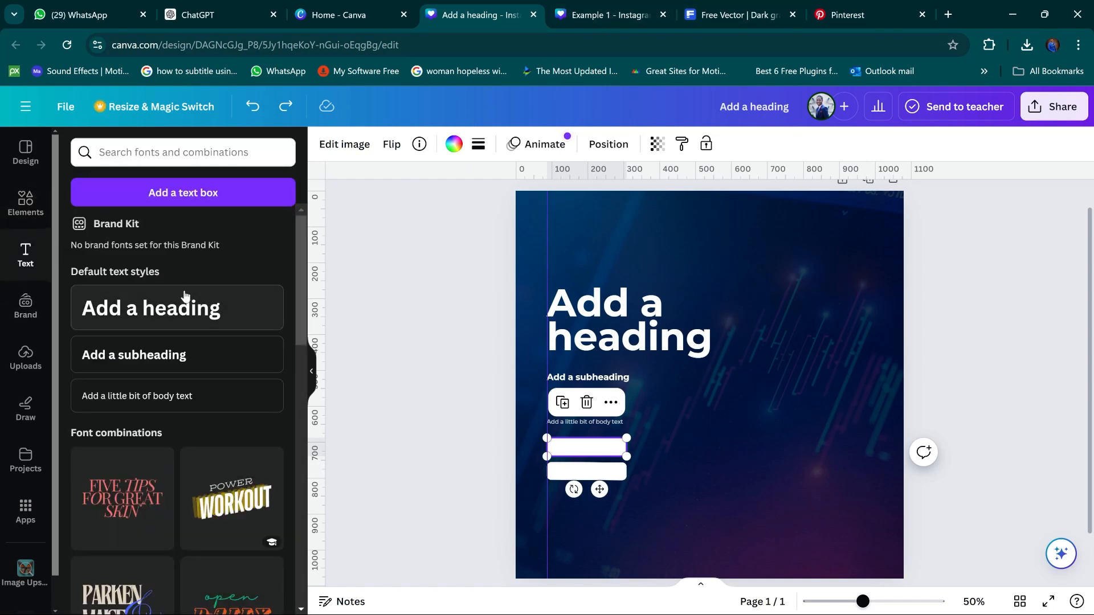
click(180, 309)
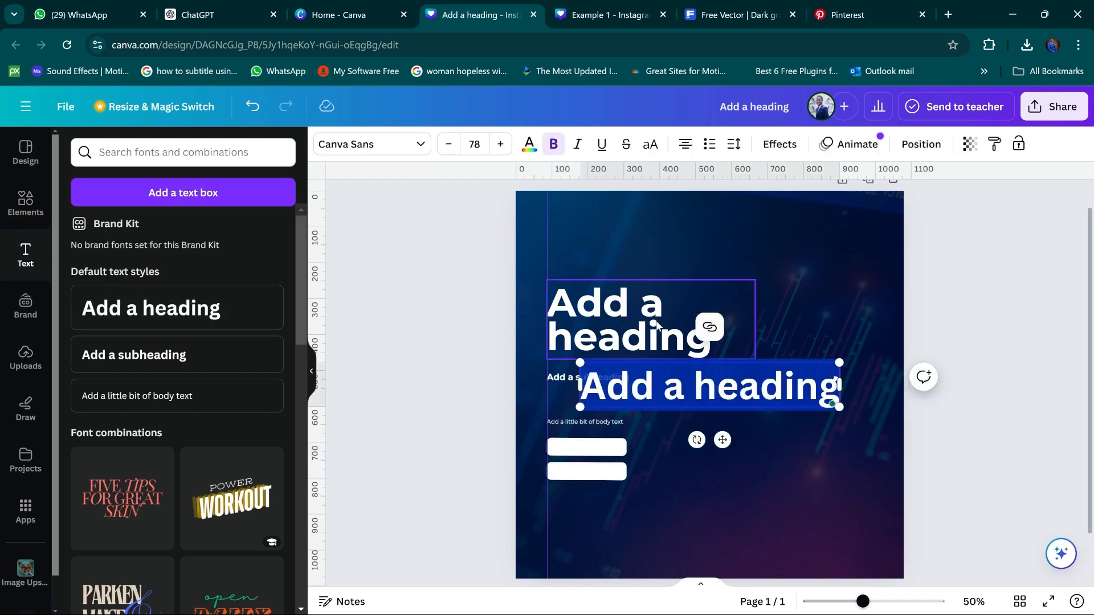
click(474, 145)
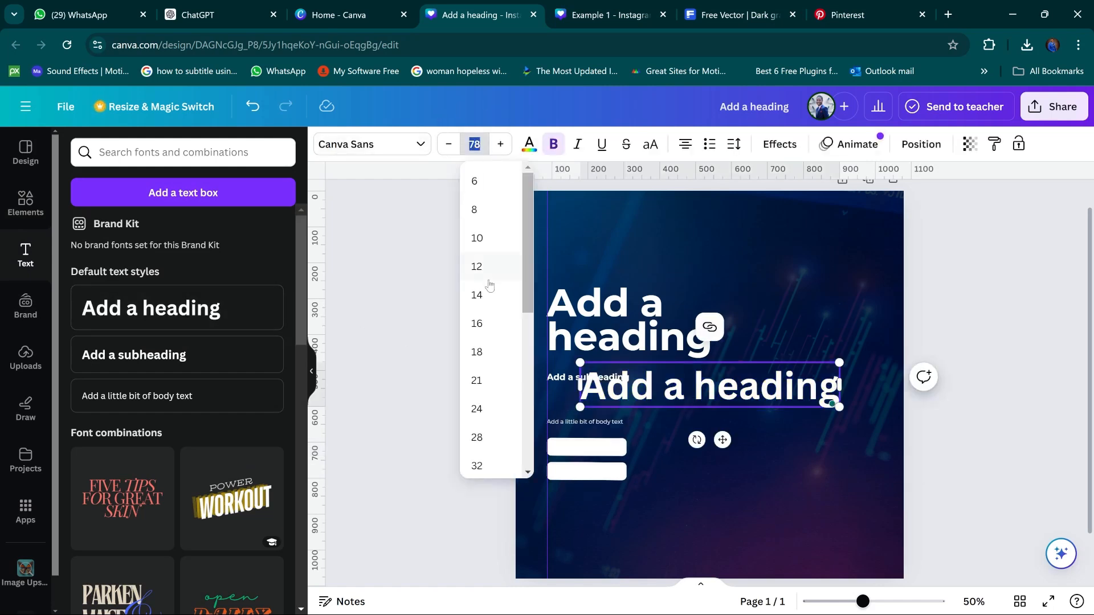
click(494, 235)
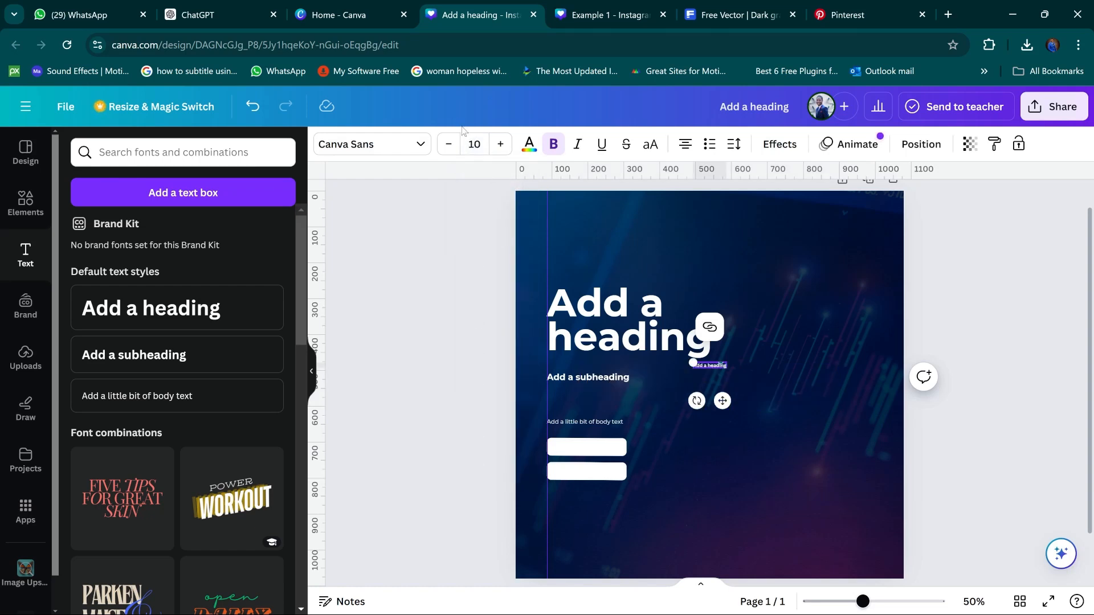
Set the small button label's font size to 16 and its text colour to black
click(475, 145)
click(478, 323)
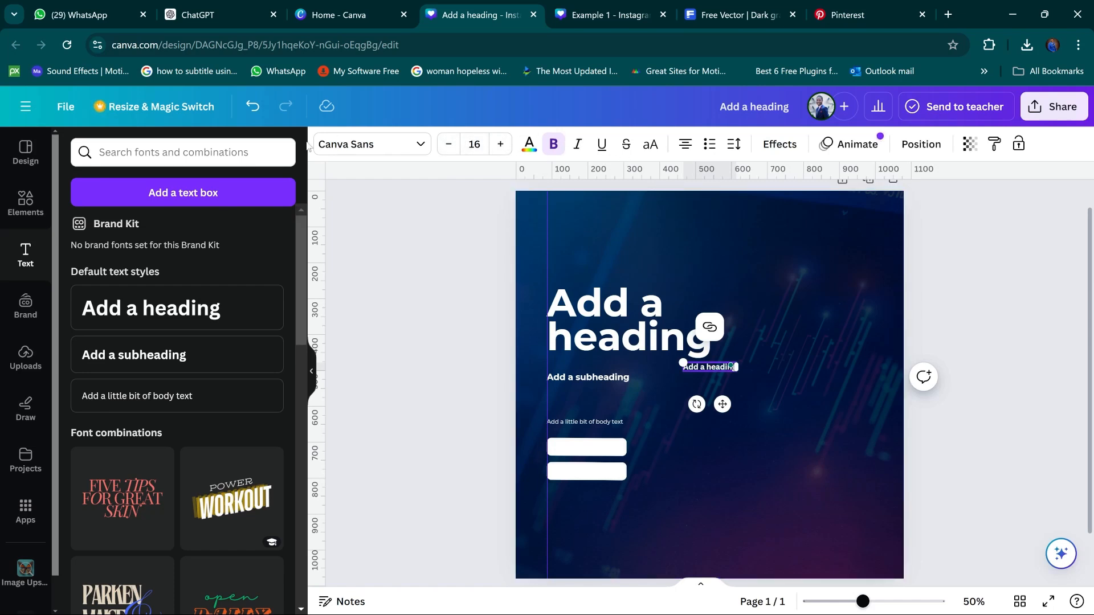
click(529, 146)
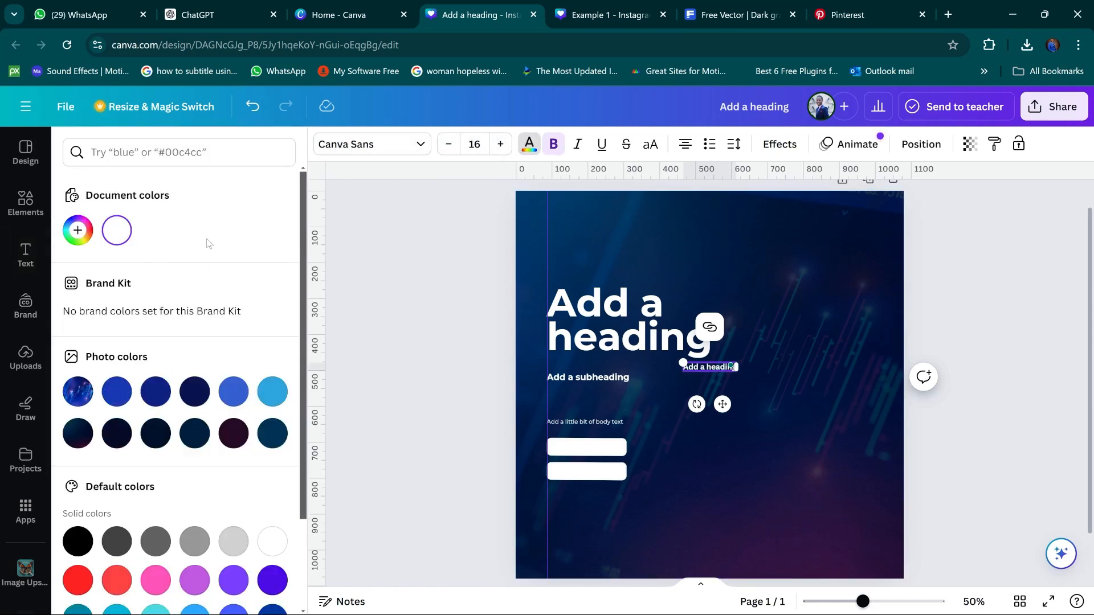
click(77, 542)
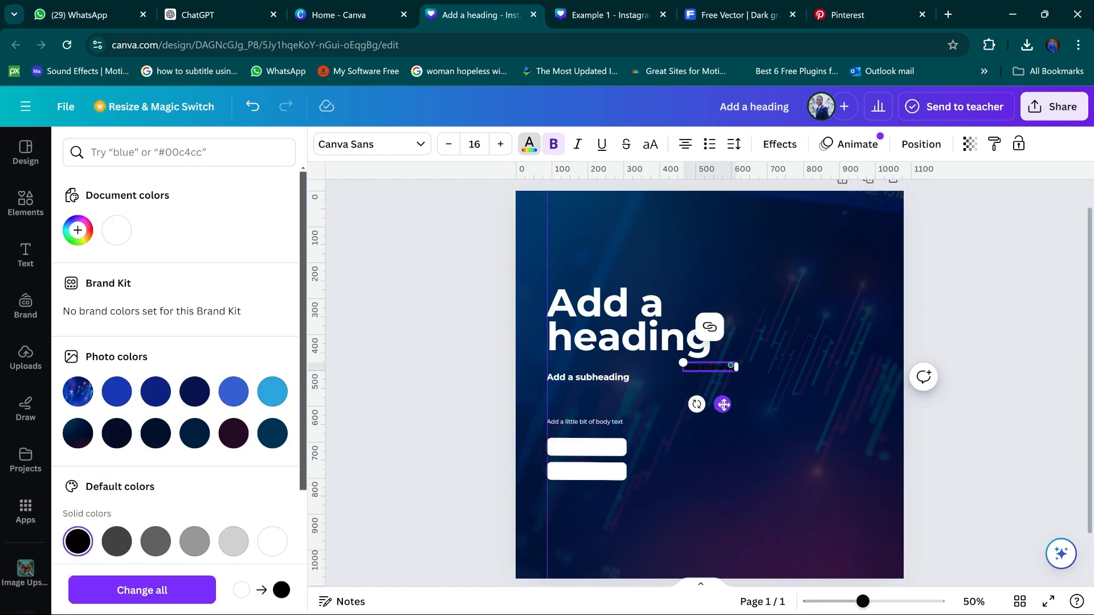
Place the black label on the upper white button and a duplicate of it on the lower button, aligned beneath the first
drag(722, 404, 595, 484)
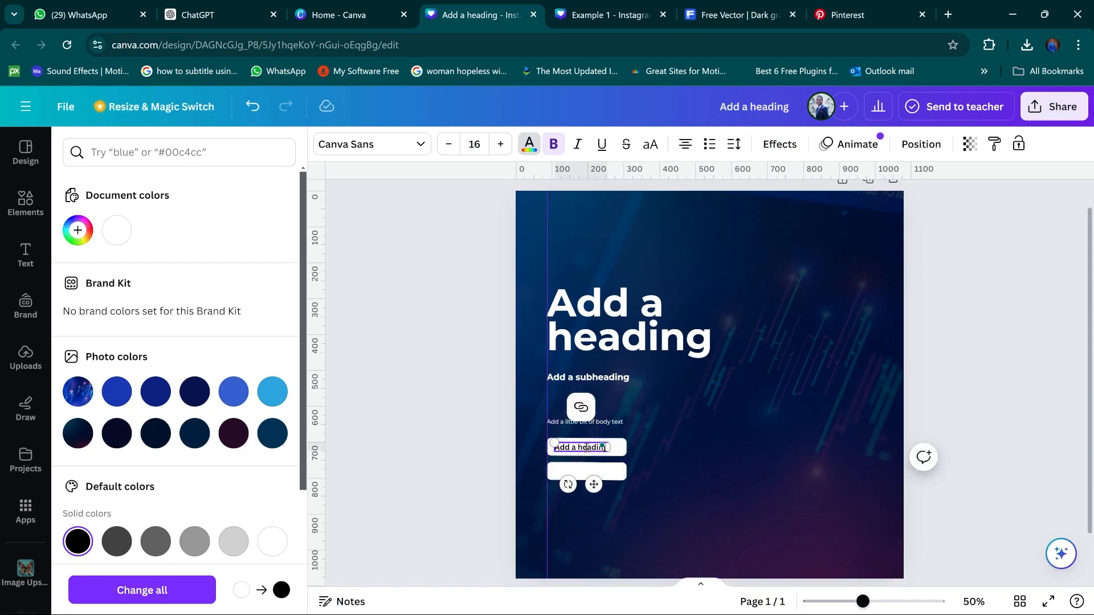
click(415, 442)
click(498, 427)
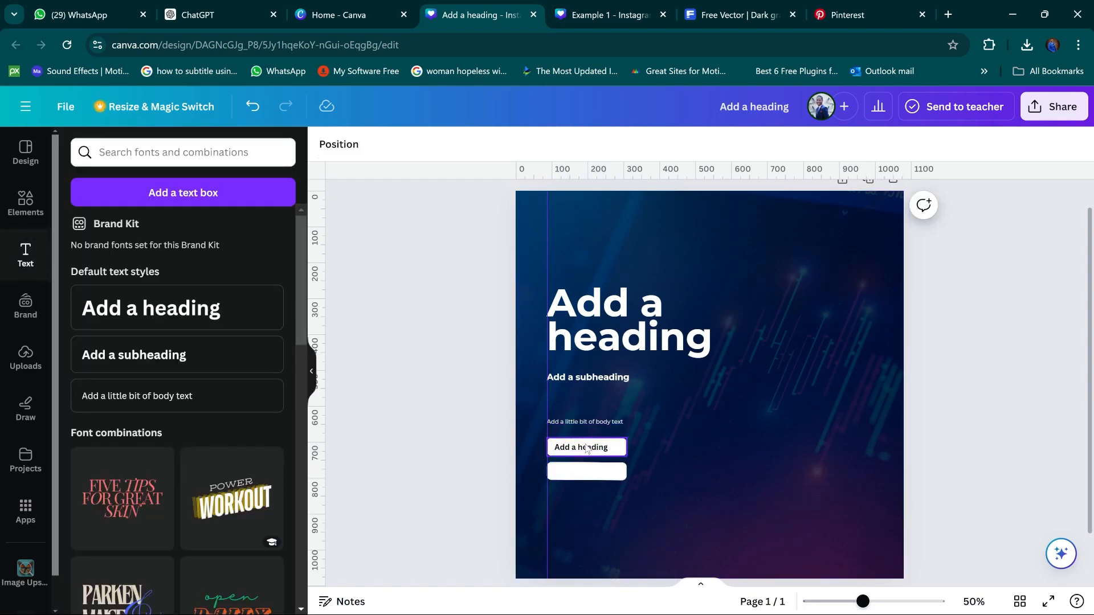
click(579, 447)
click(559, 413)
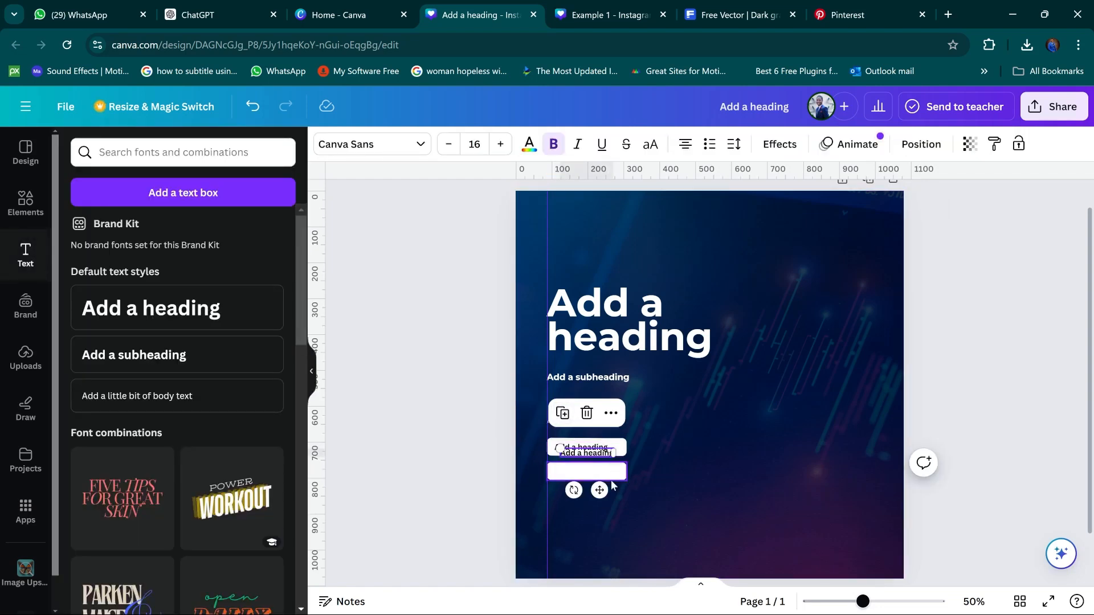
drag(600, 491, 595, 508)
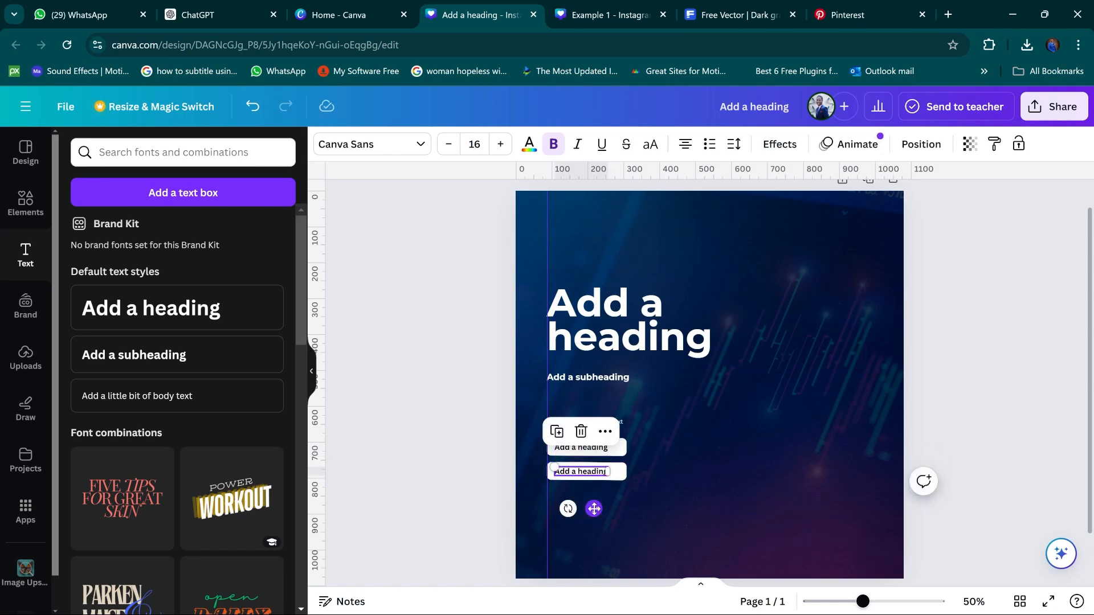
click(408, 384)
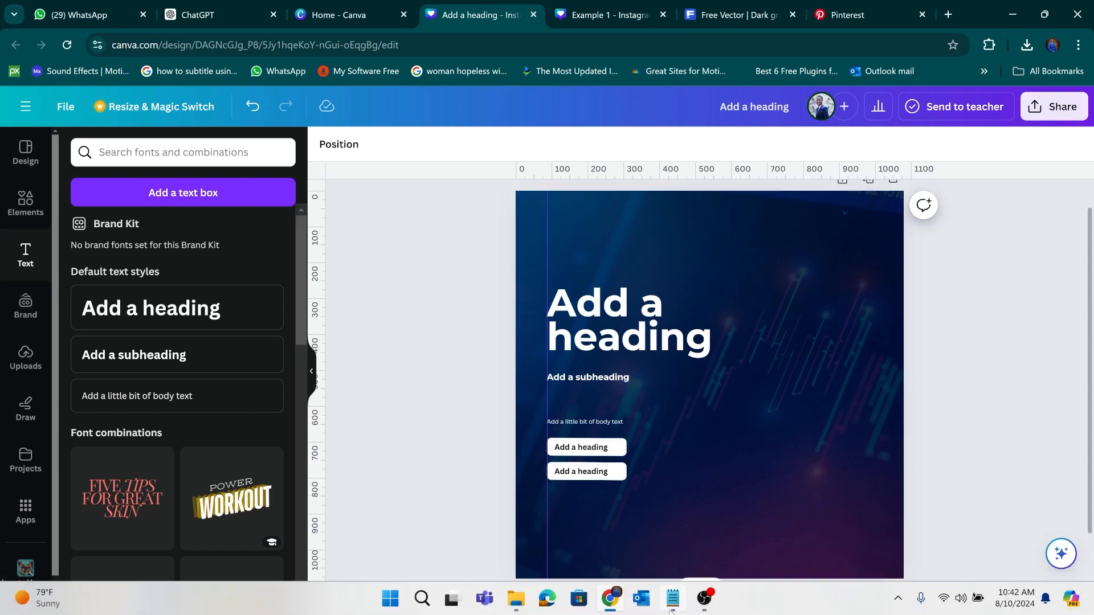
Replace the large heading's placeholder with "Instant Payouts!" from the Design Brief text file
click(672, 608)
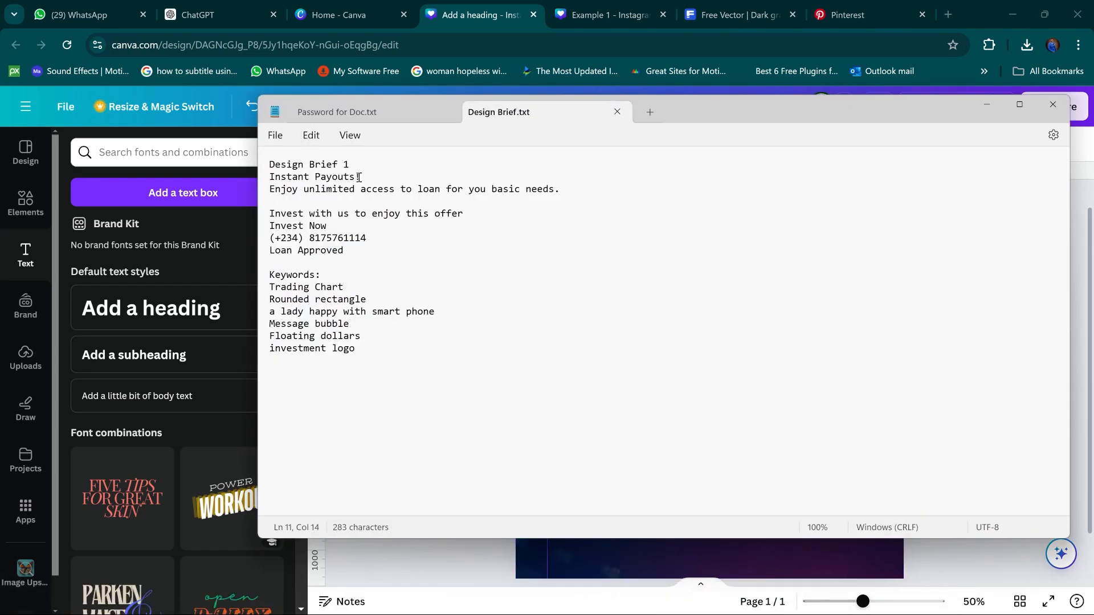
drag(359, 177, 278, 183)
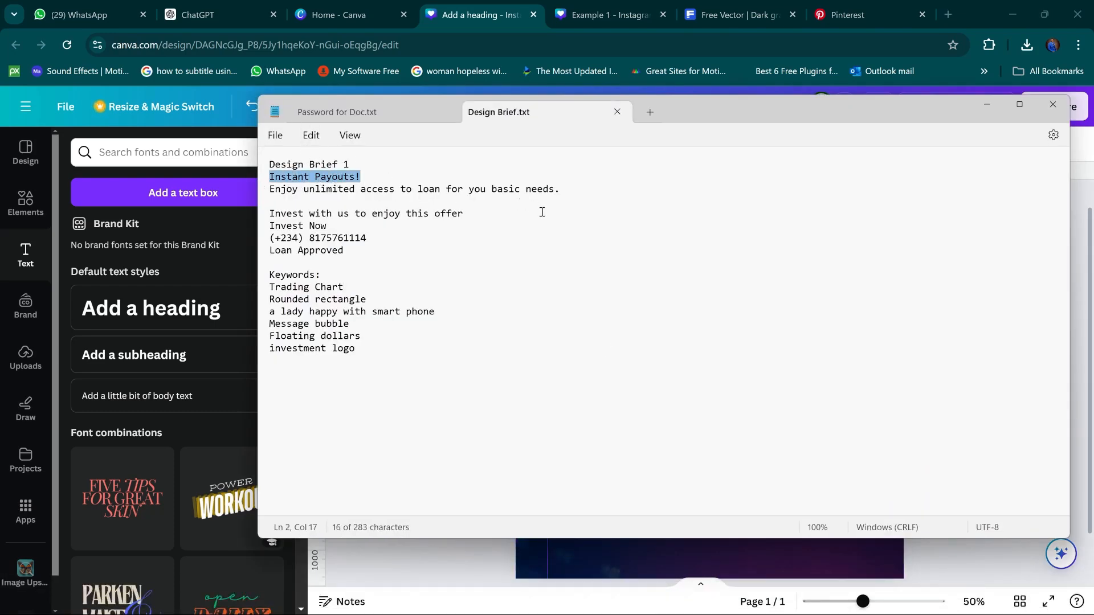
click(987, 104)
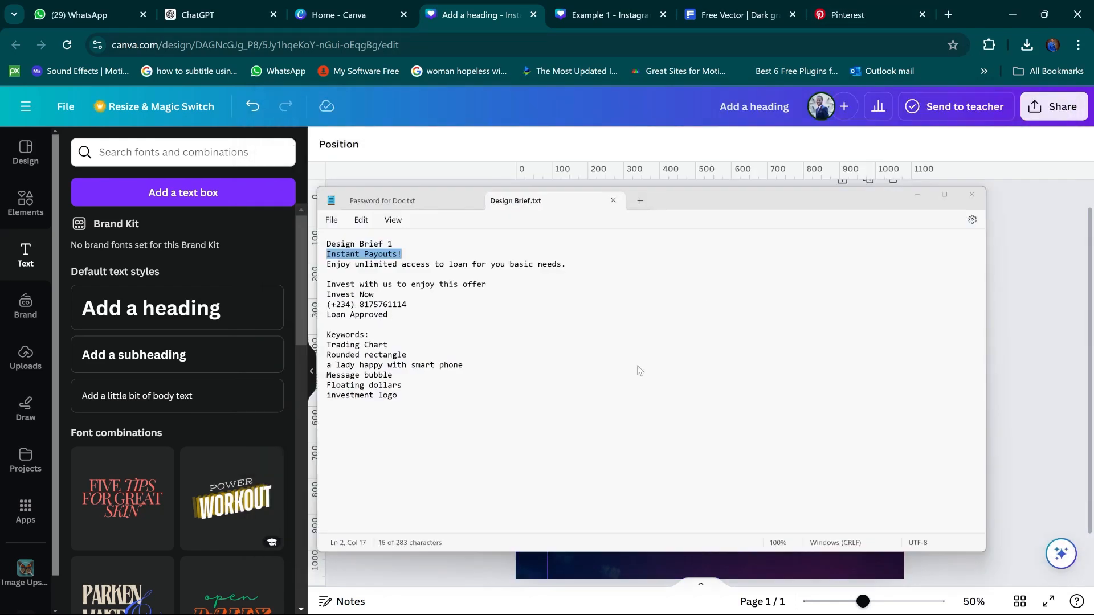
double_click(580, 350)
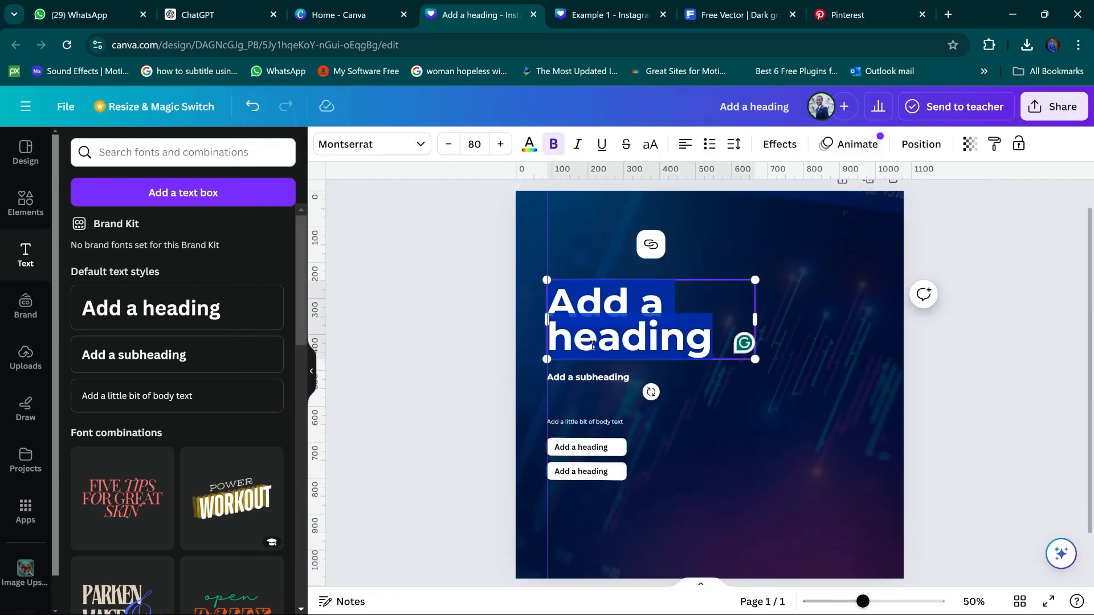
text(Instant Payouts!)
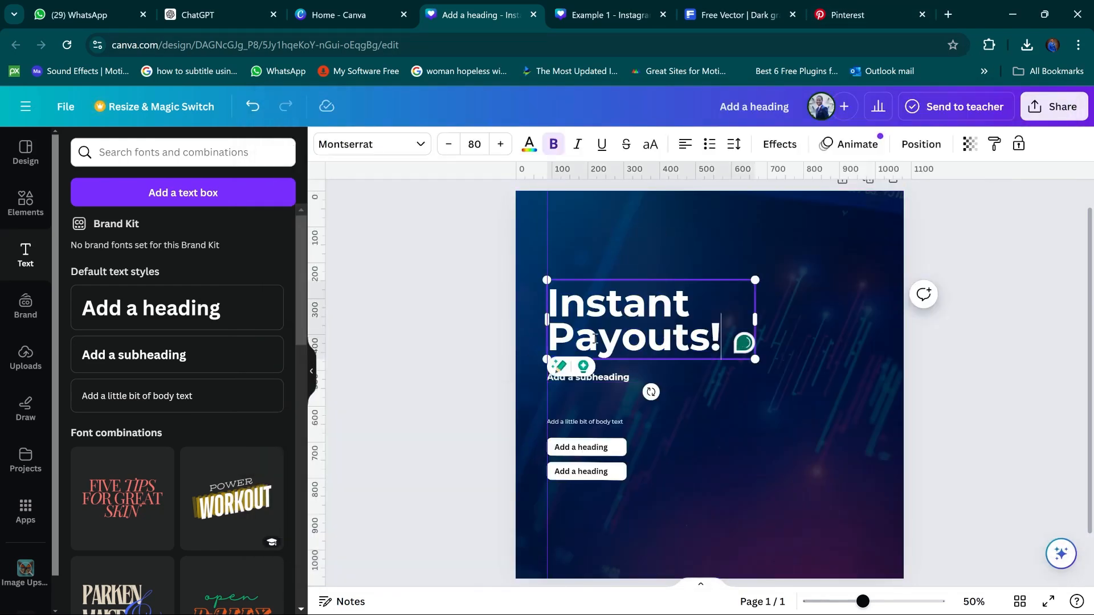
click(481, 344)
Replace the subheading with the brief's line "Enjoy unlimited access to loan for you basic needs."
click(589, 381)
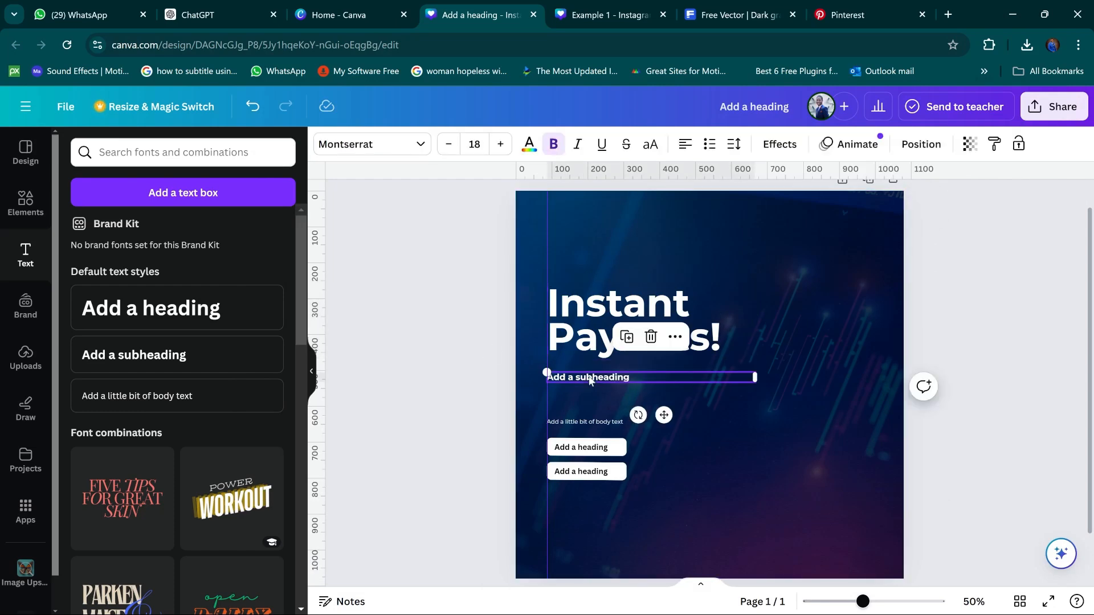
mouse_move(634, 614)
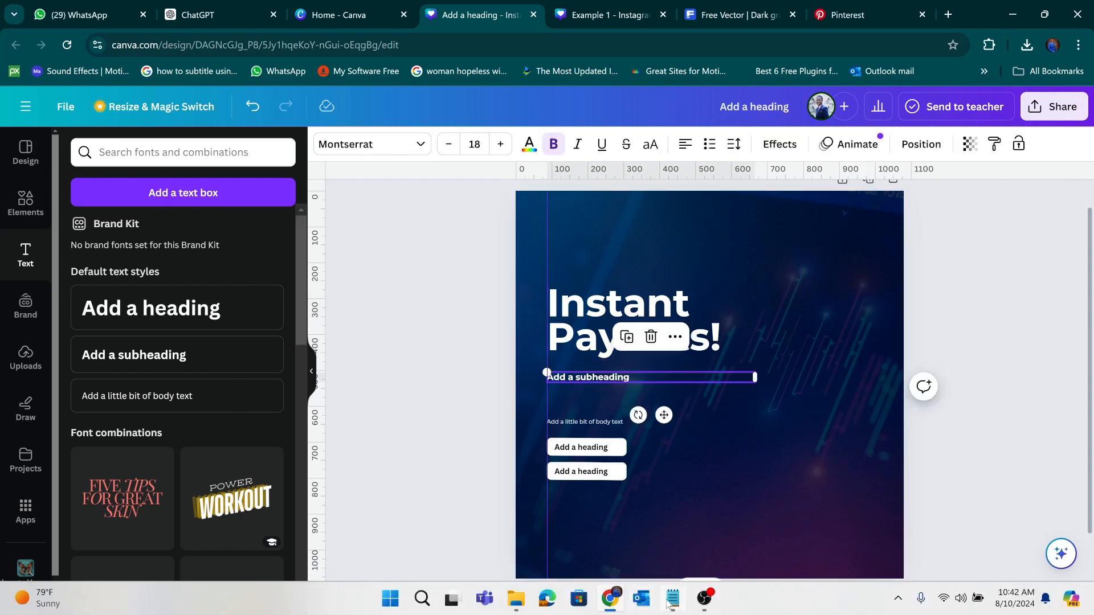
click(670, 602)
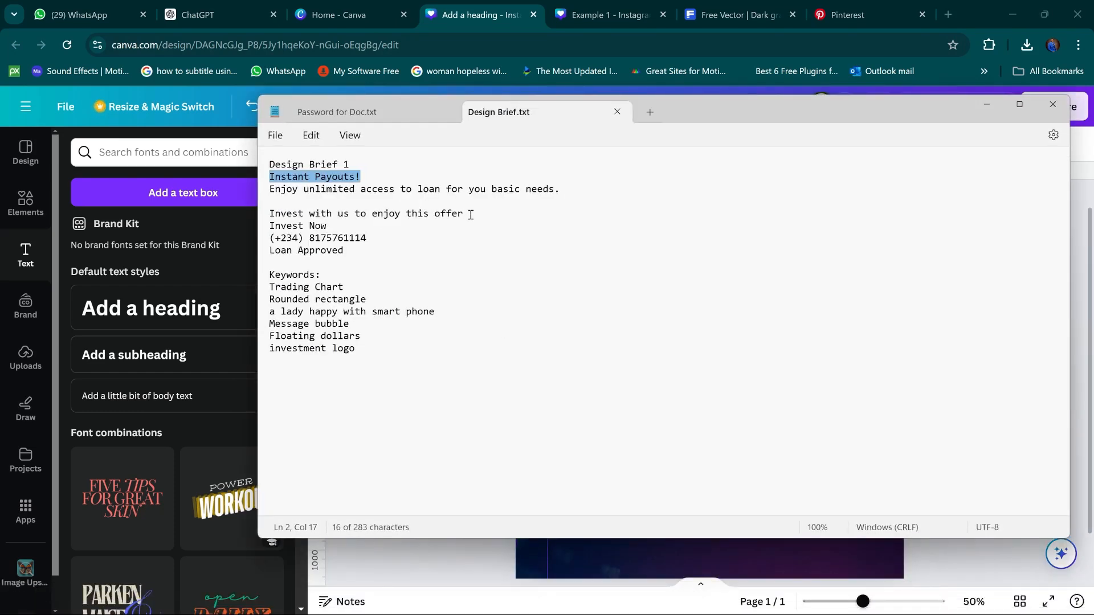
drag(557, 193, 272, 190)
key(ctrl+c)
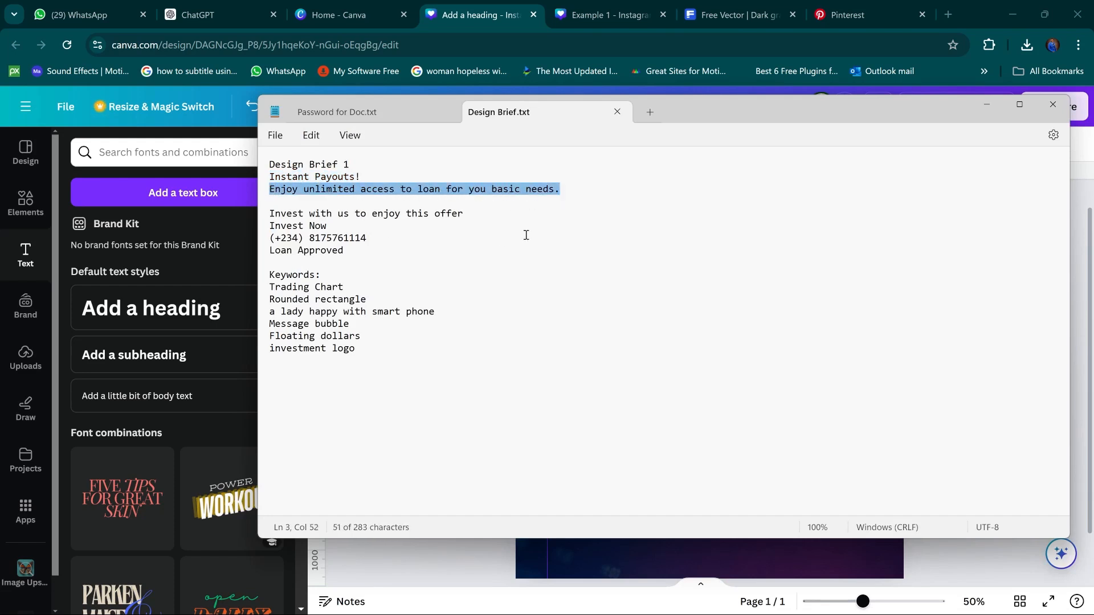
click(989, 107)
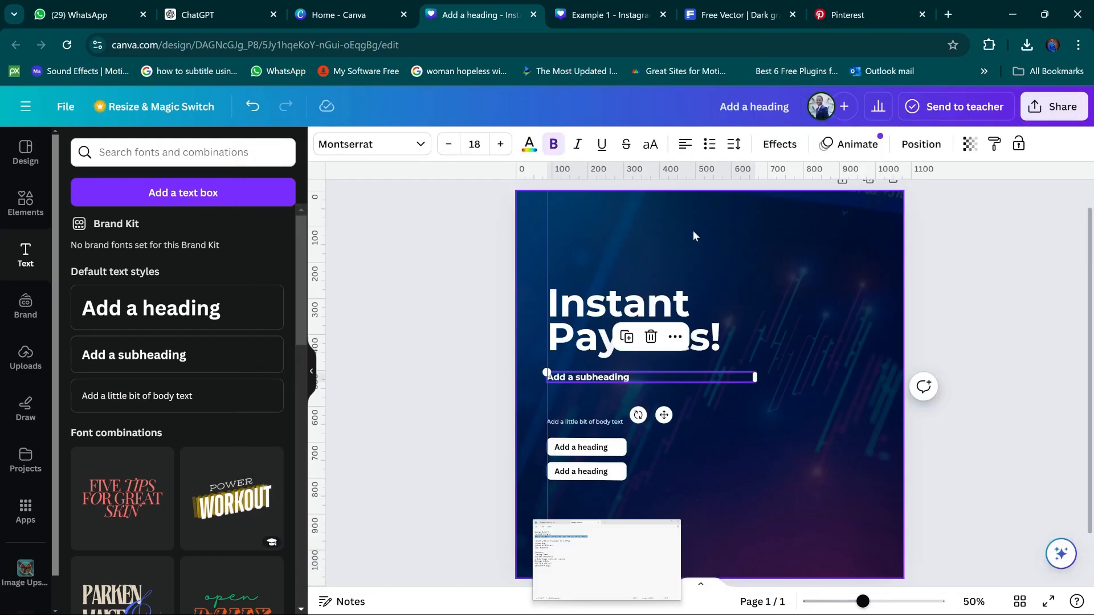
double_click(597, 378)
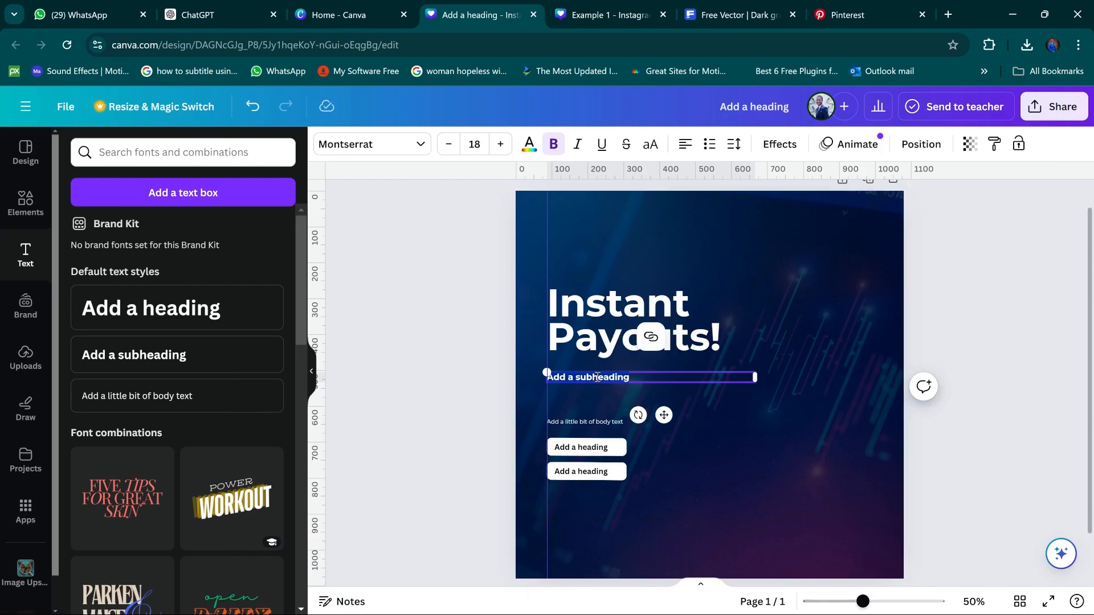
key(ctrl+v)
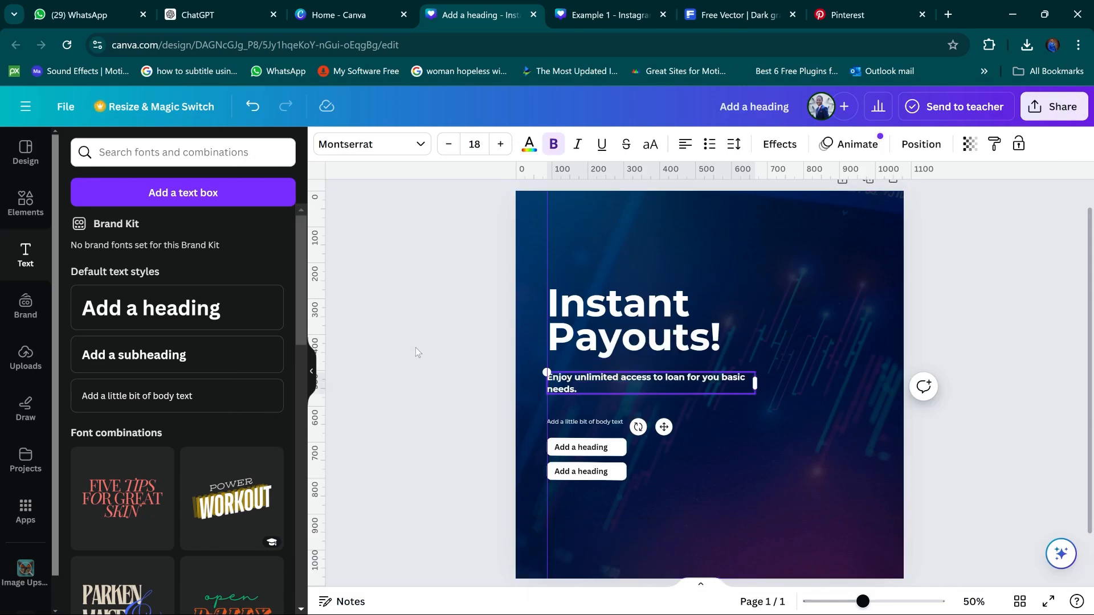
click(658, 247)
Check the subheading in Example 1 and narrow the new subheading's text box so its first line breaks after "access to"
click(612, 17)
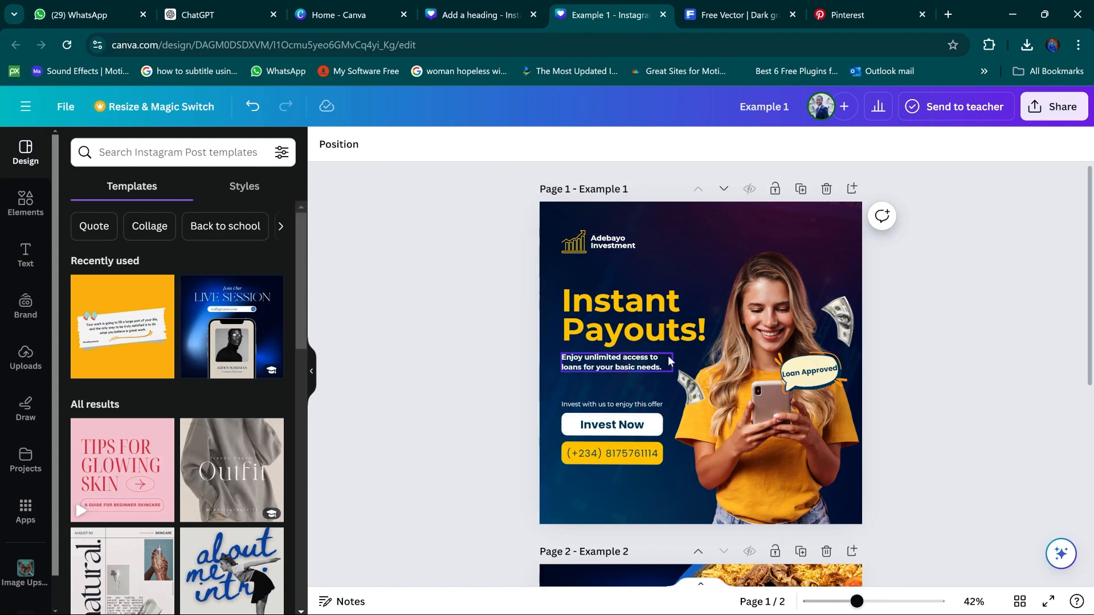
click(487, 14)
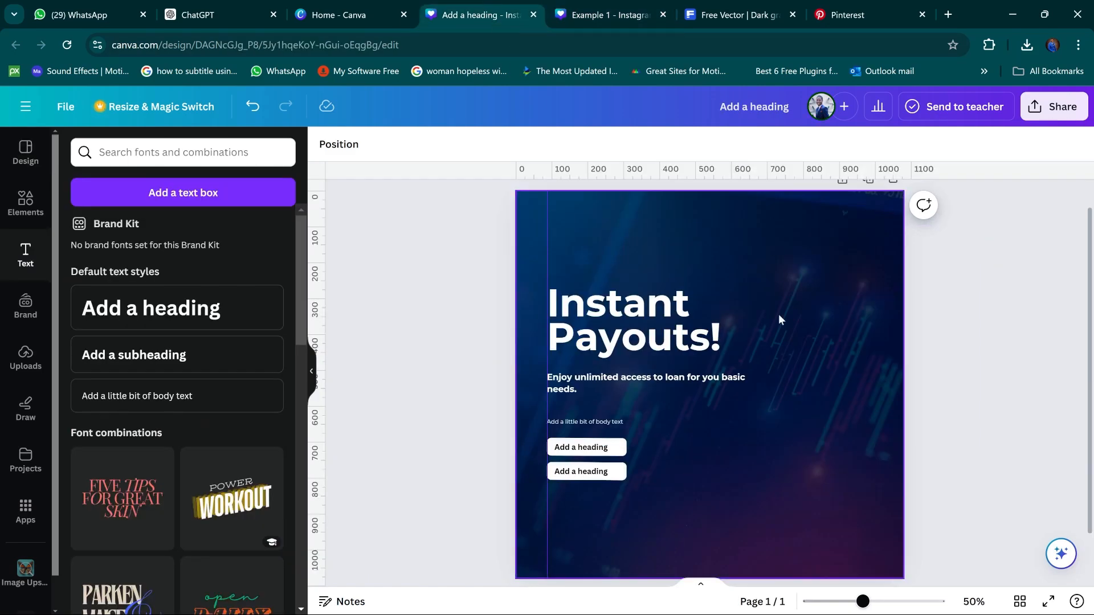
click(701, 379)
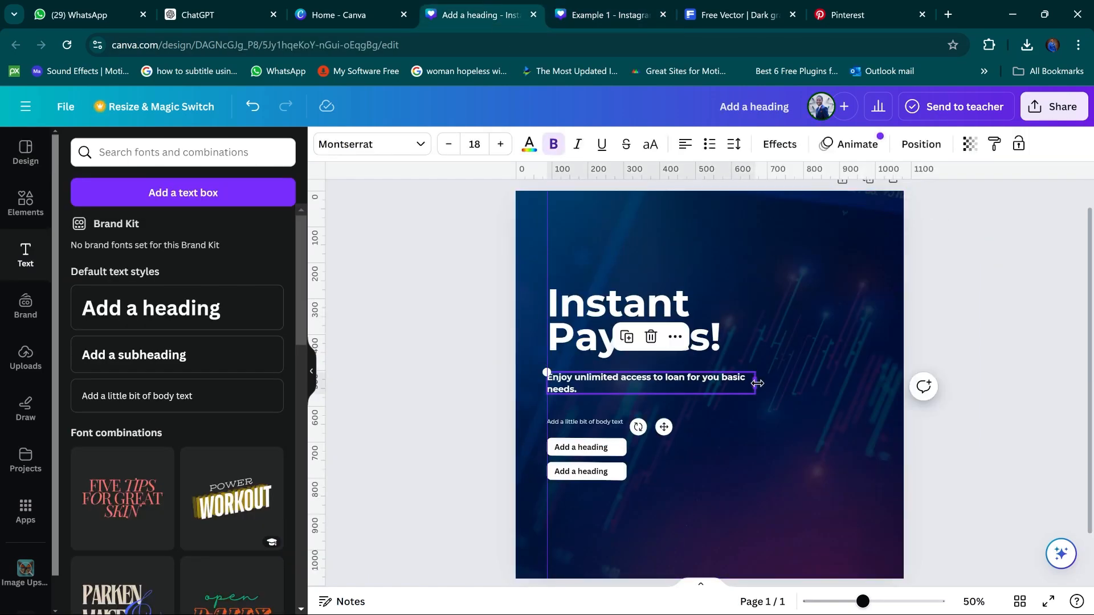
drag(747, 383, 677, 381)
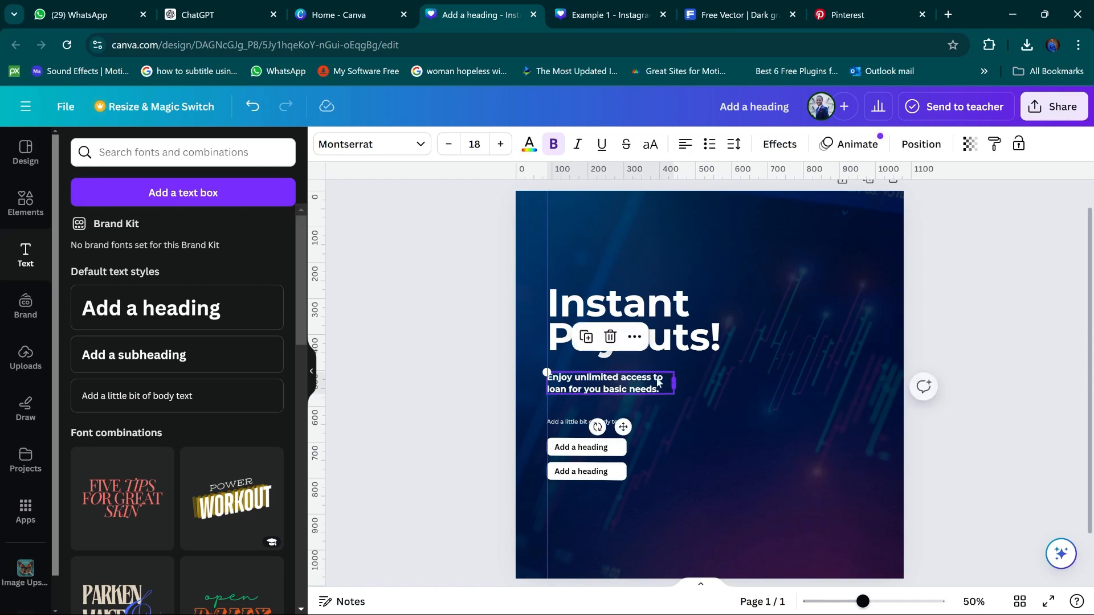
click(401, 418)
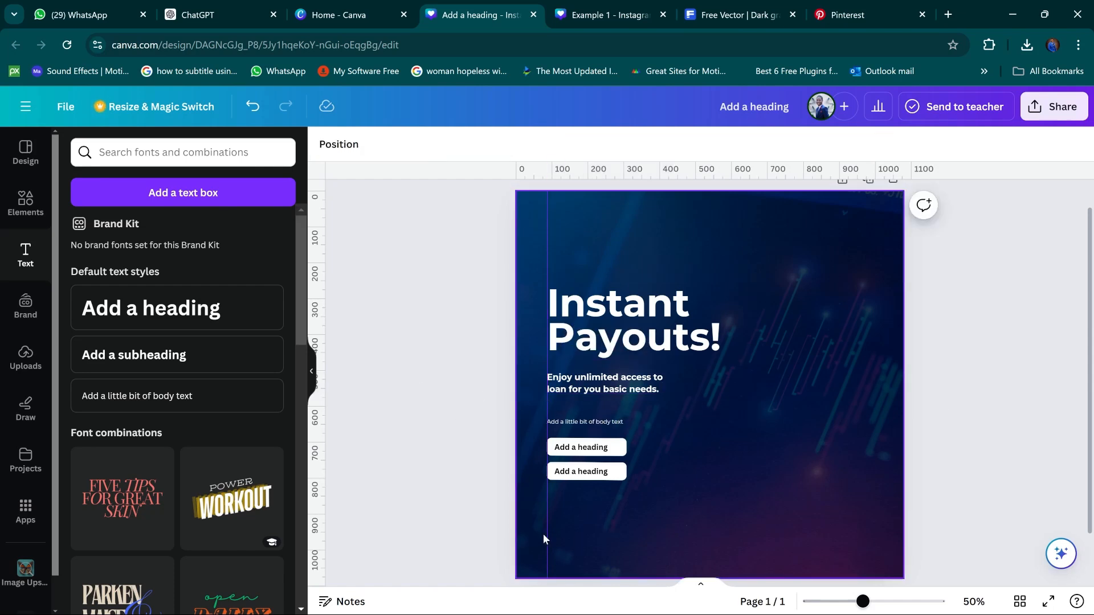
Replace the body text placeholder with "Invest with us to enjoy this offer" copied from the design brief
mouse_move(590, 611)
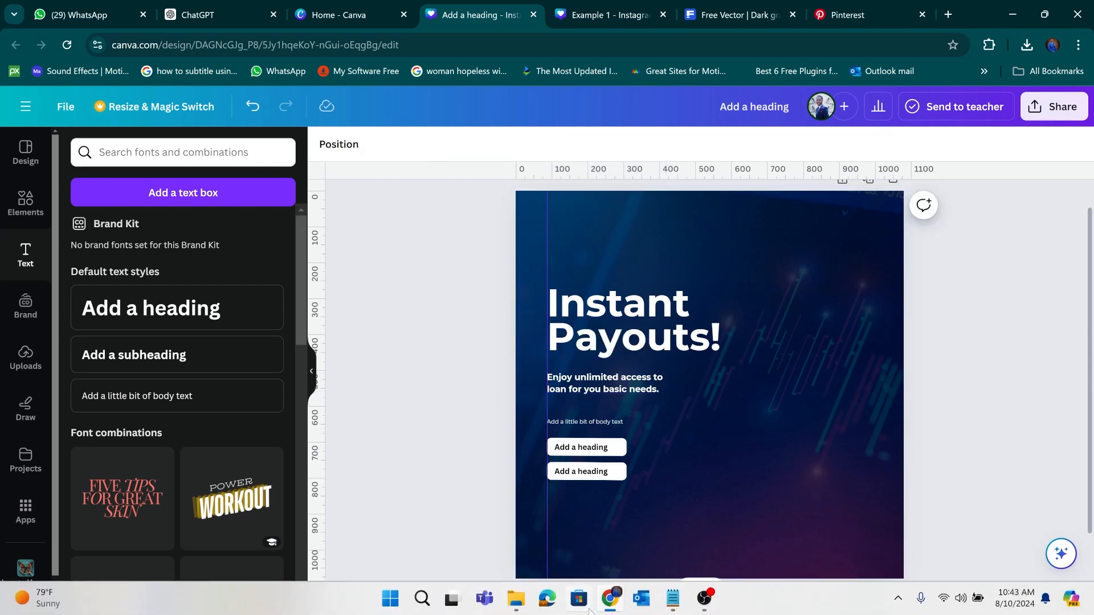
click(678, 611)
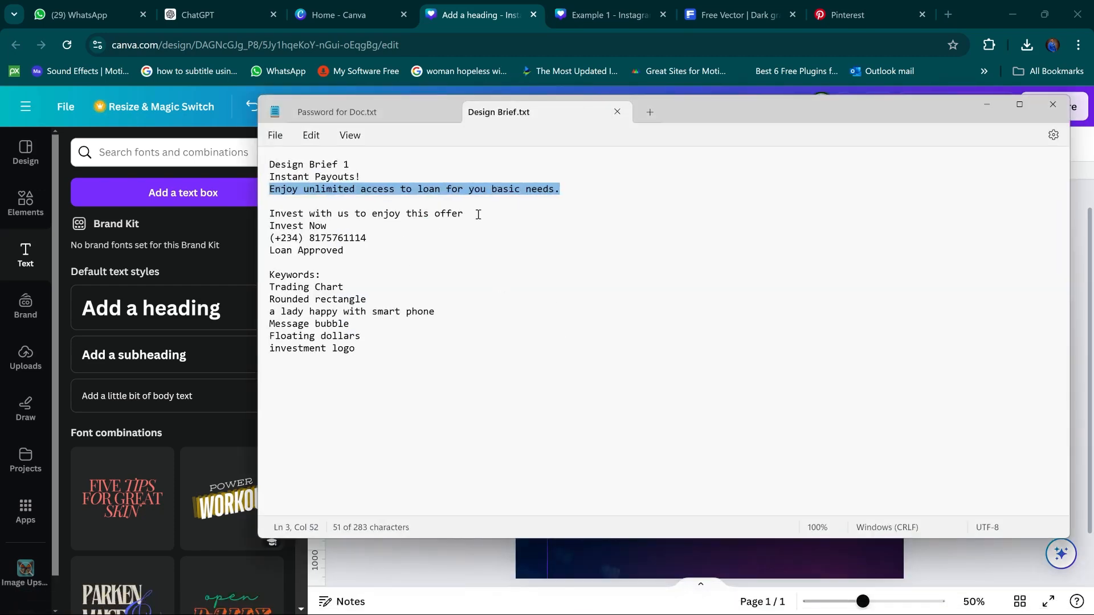
drag(478, 215, 273, 223)
key(ctrl+c)
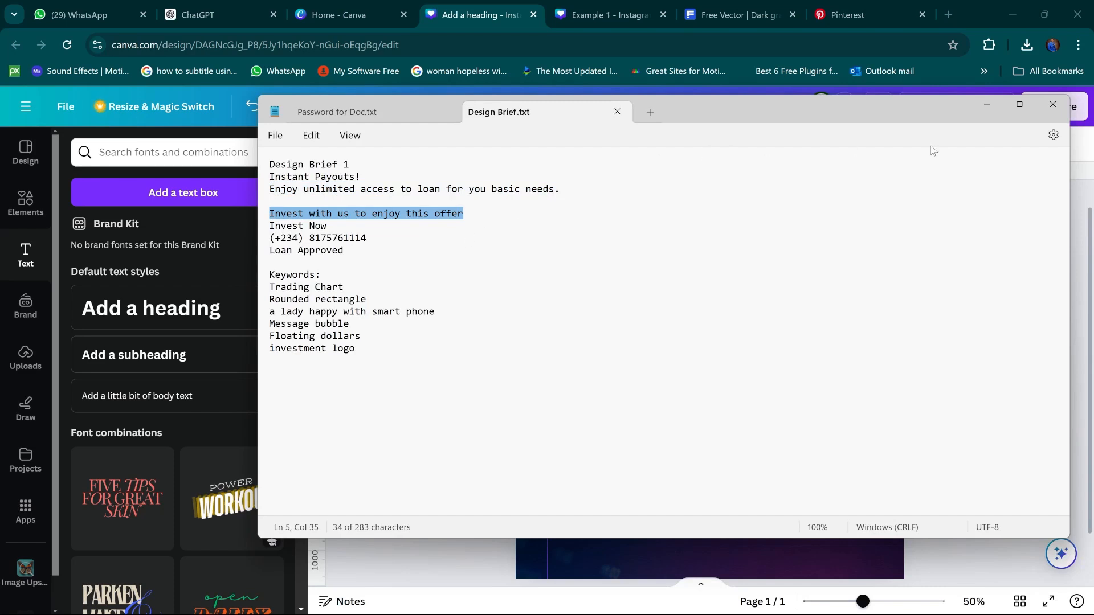
click(986, 105)
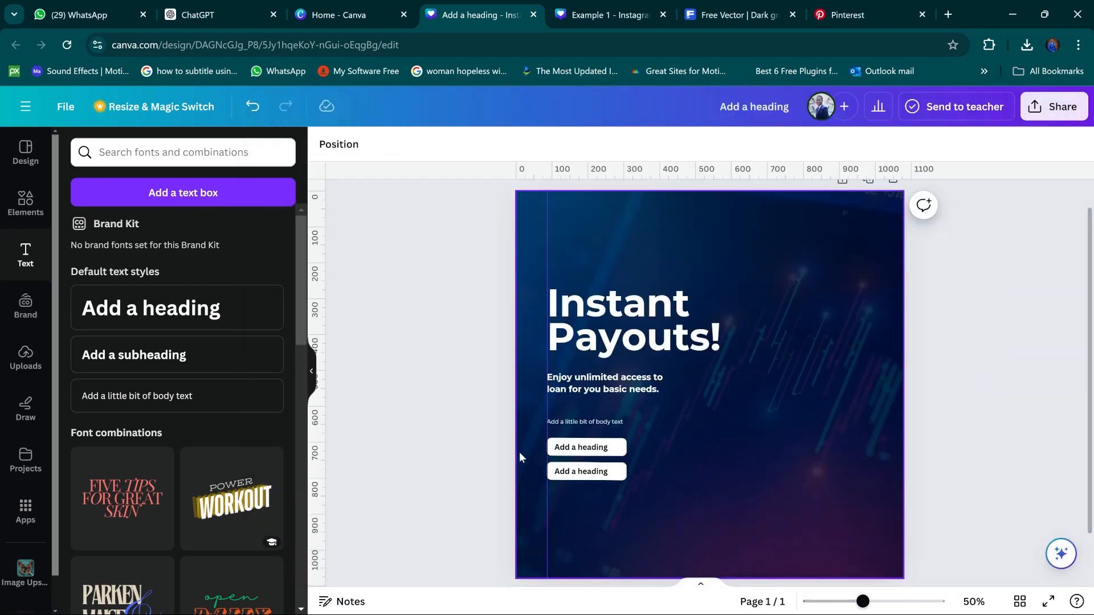
click(582, 423)
click(582, 422)
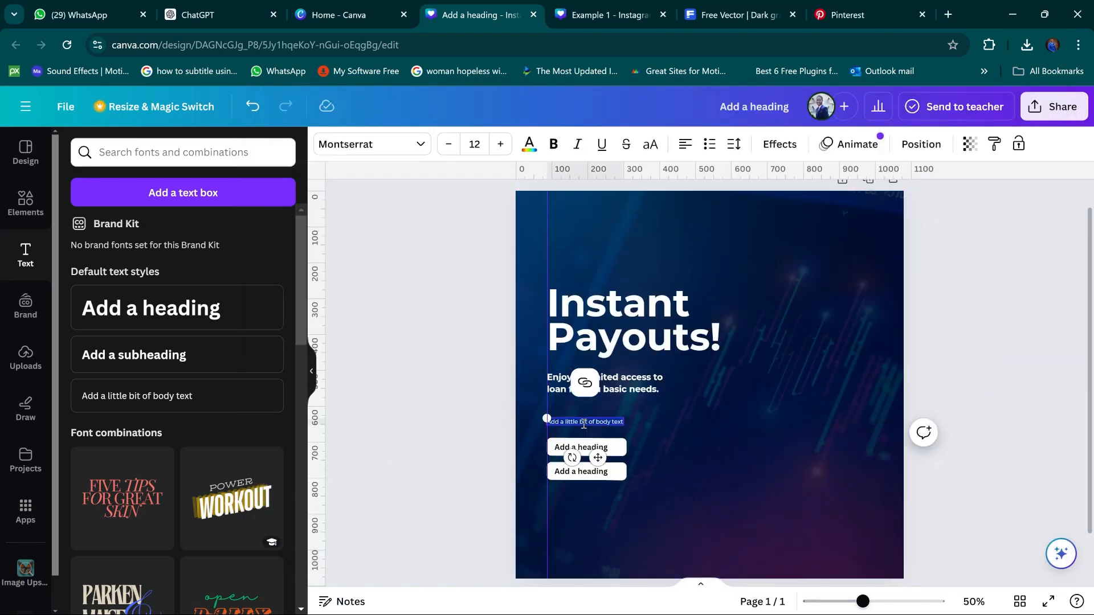
key(ctrl+v)
click(421, 444)
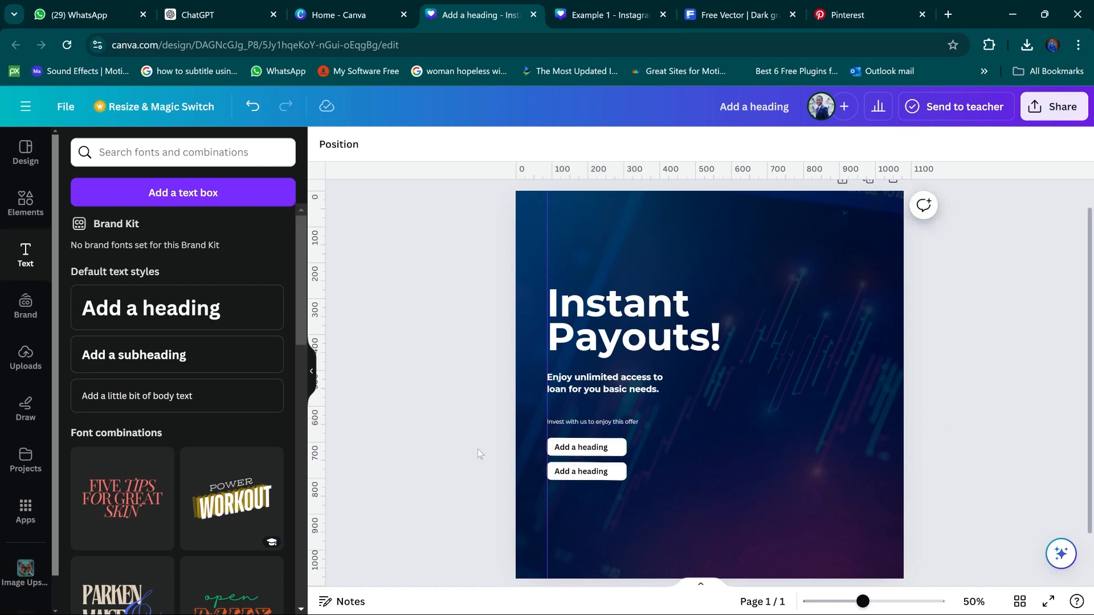
Enlarge the upper button together with its label to about 255 px wide, matching the width of the body text above
click(620, 450)
double_click(620, 450)
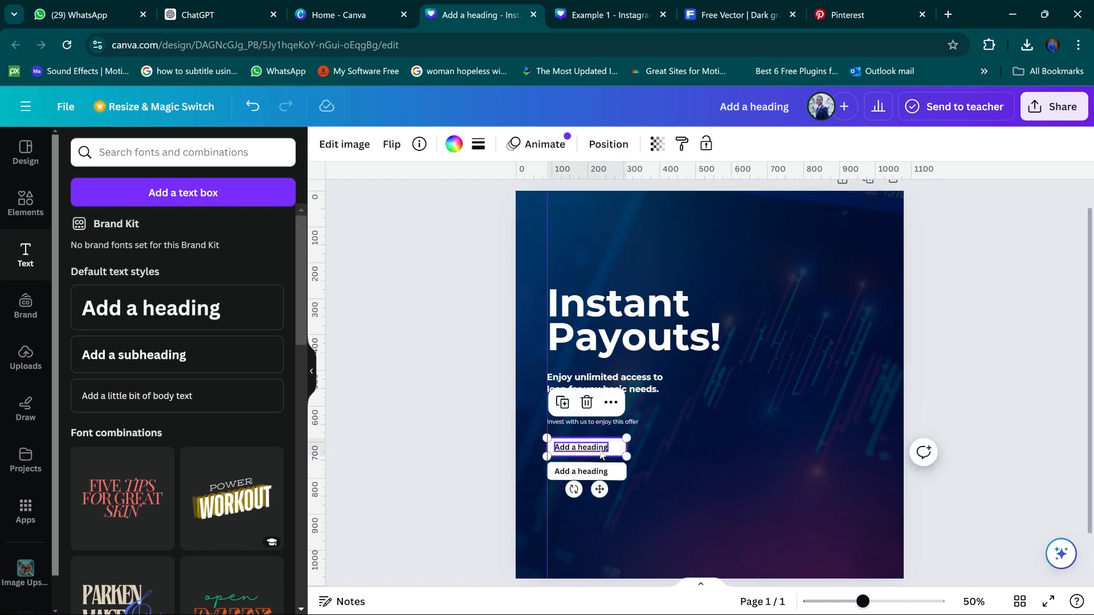
drag(628, 433, 640, 429)
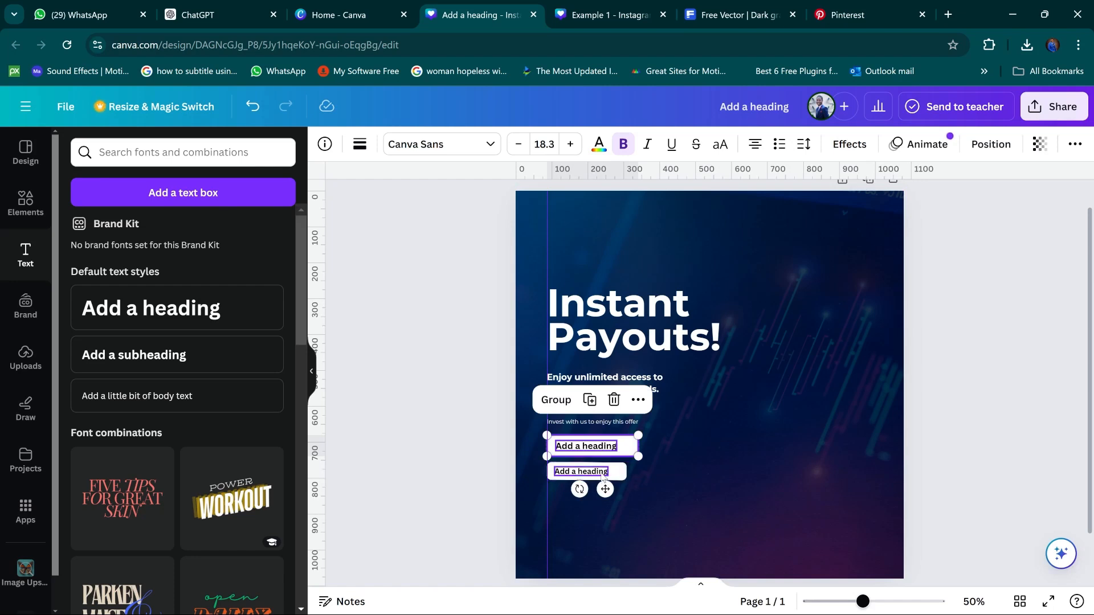
double_click(623, 476)
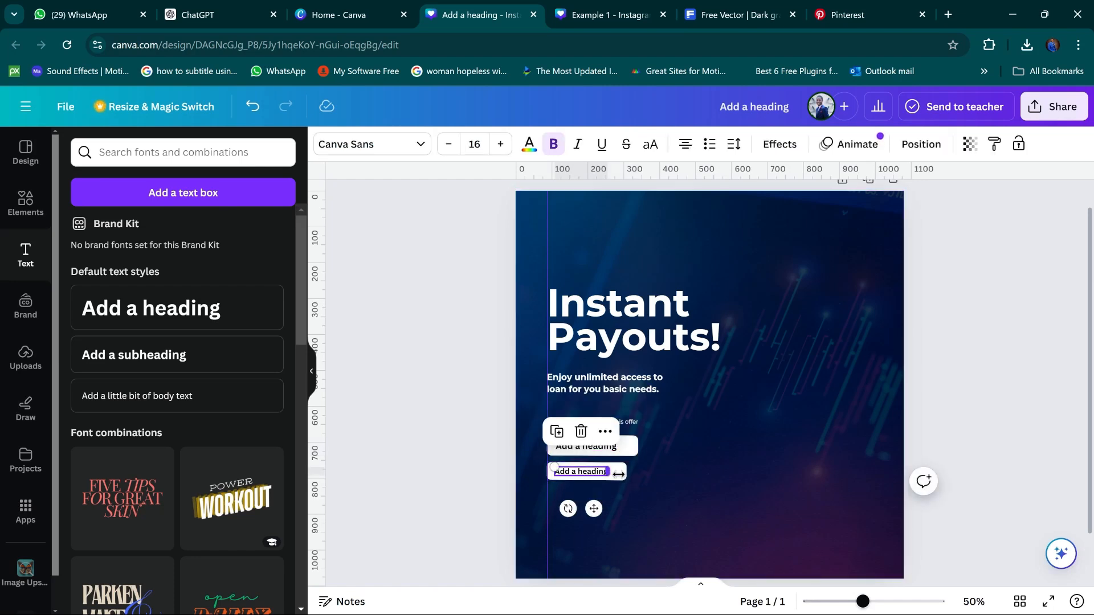
click(446, 474)
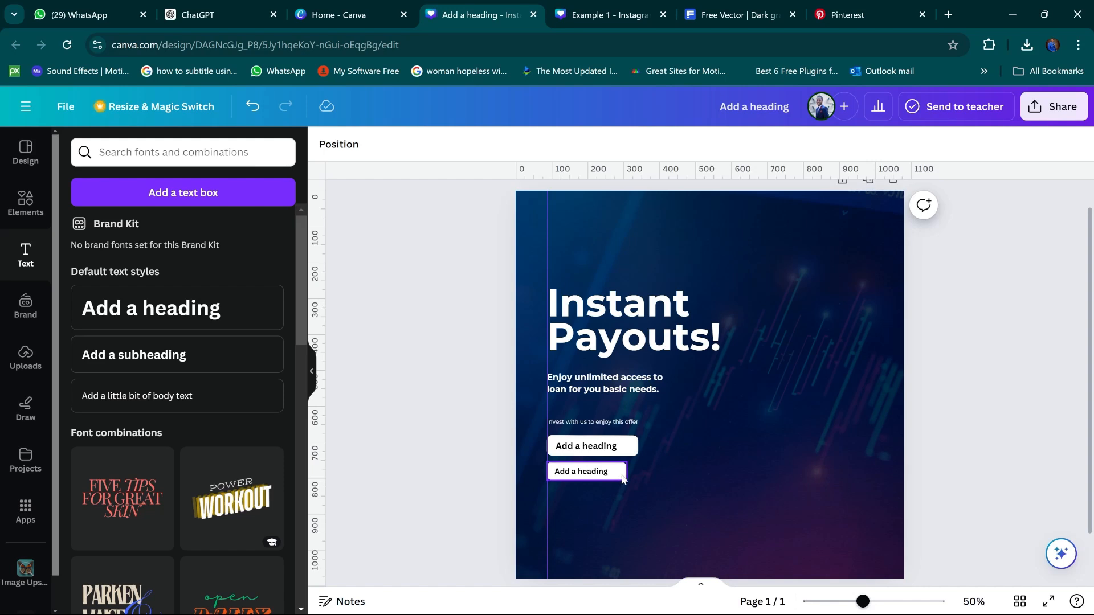
click(621, 479)
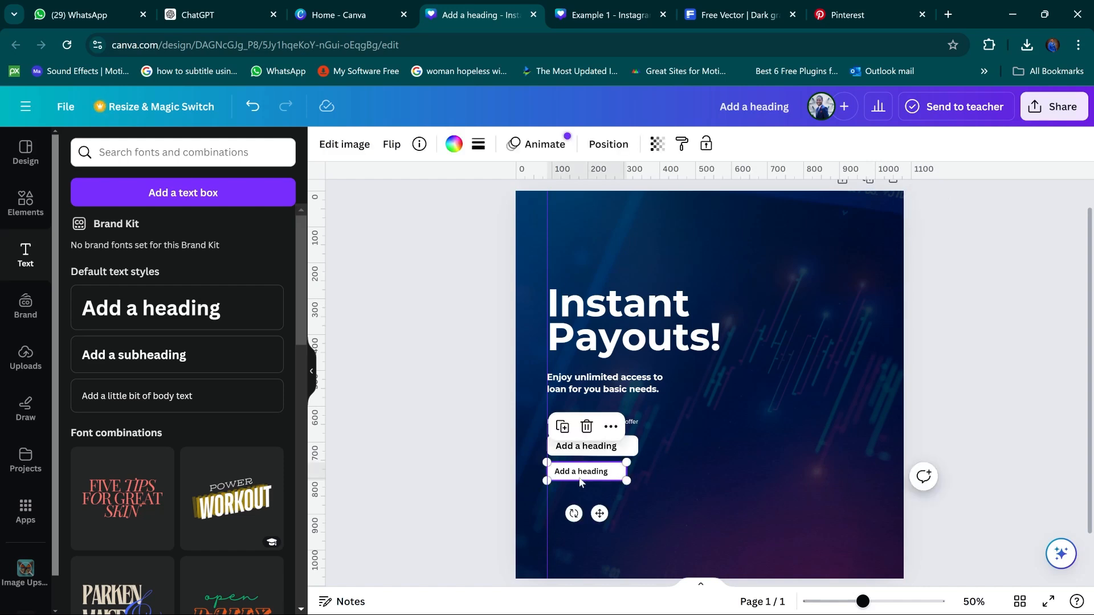
double_click(591, 474)
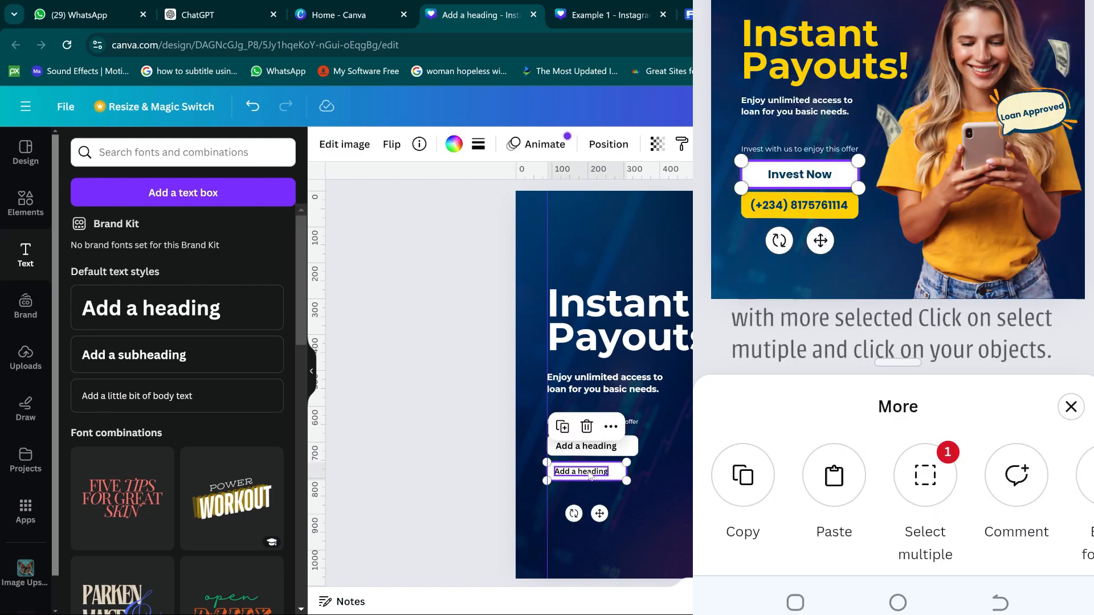
ctrl+click(591, 475)
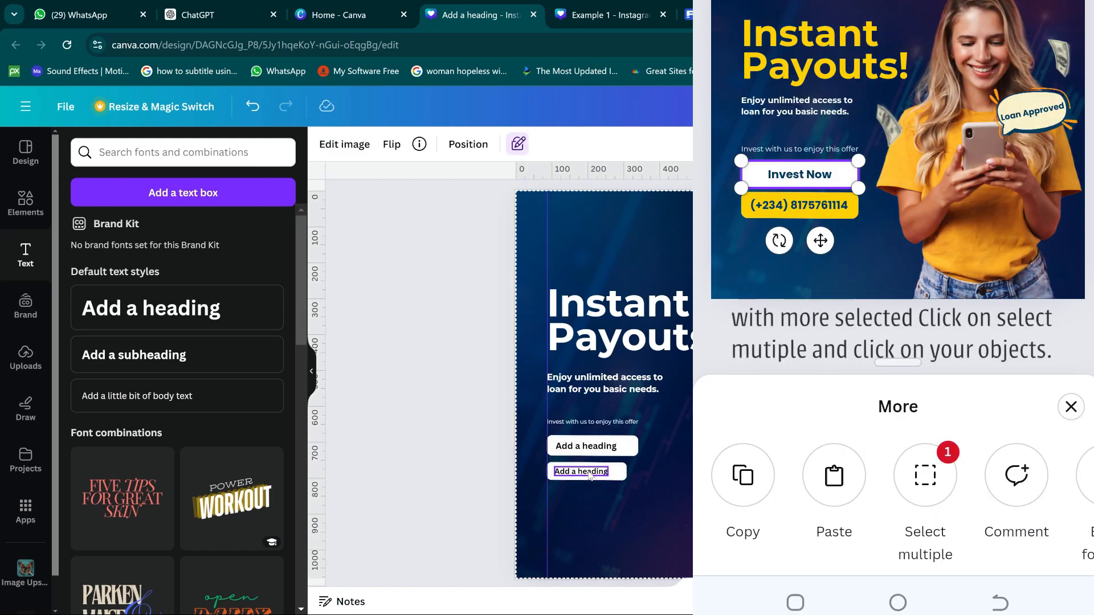
click(372, 459)
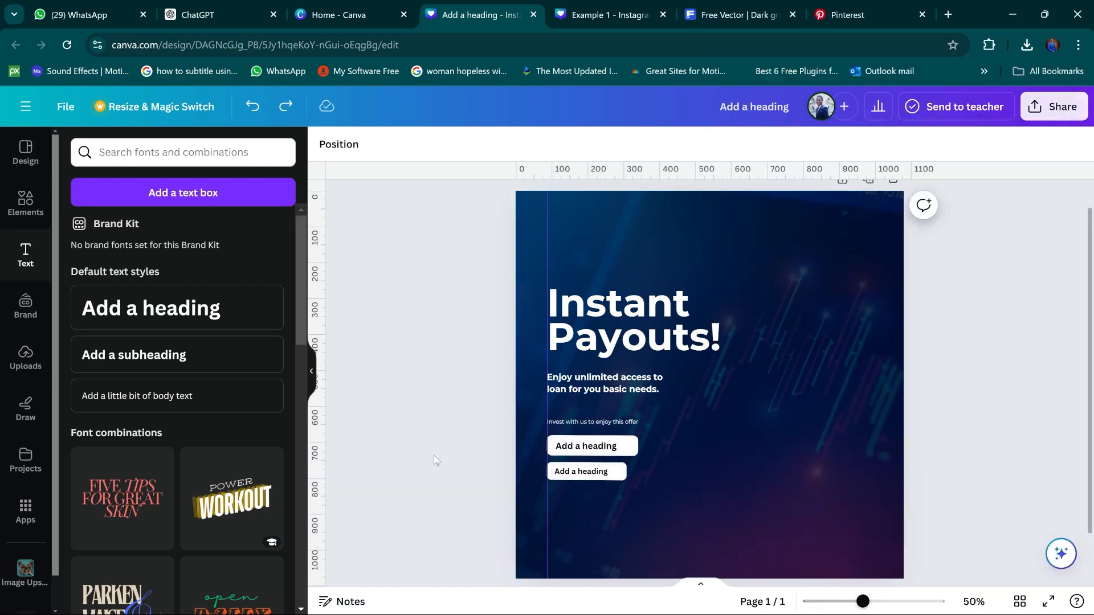
Enlarge the lower button together with its label to about 254 px wide, matching the upper button's width
click(617, 481)
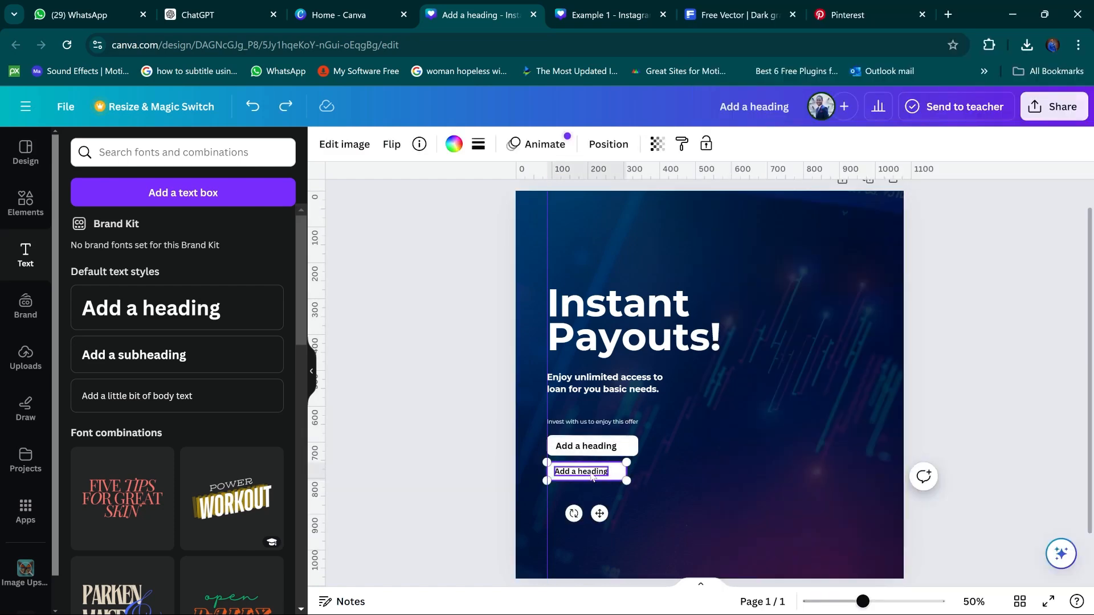
click(615, 477)
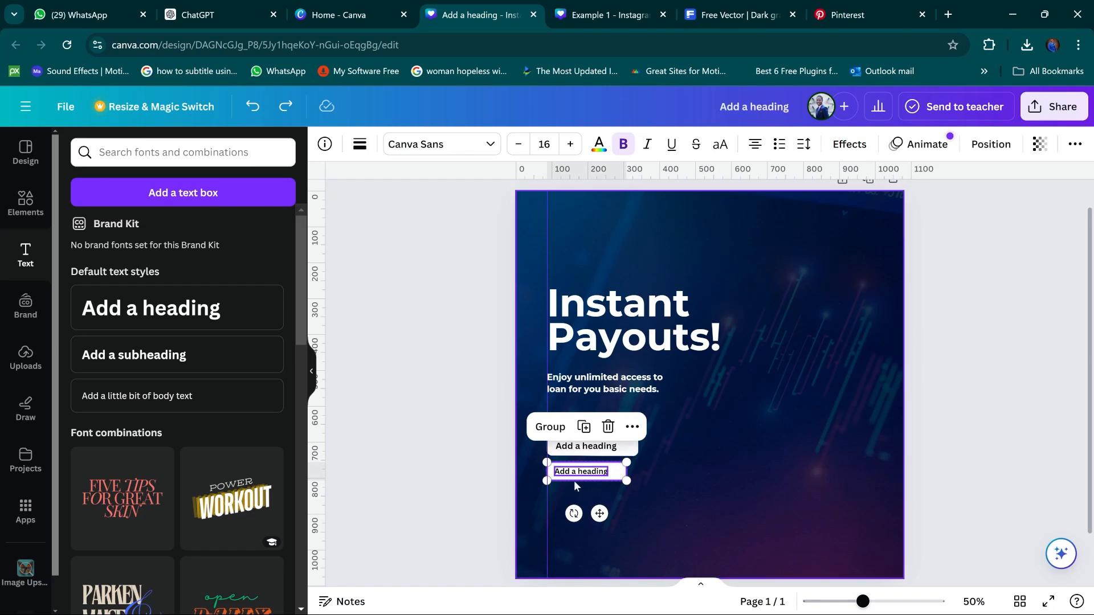
drag(631, 461, 643, 457)
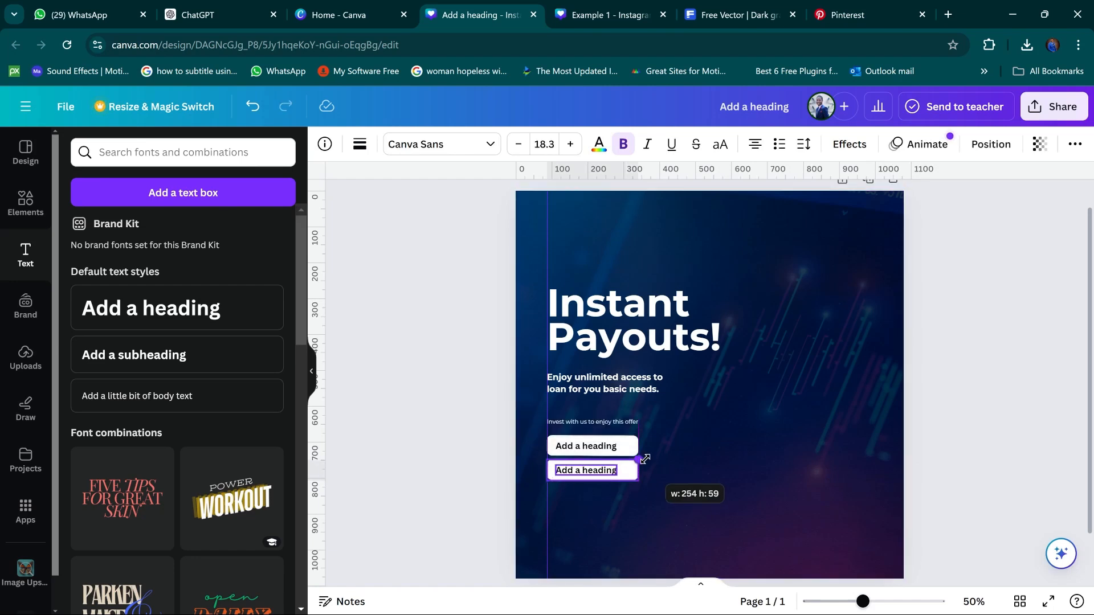
click(809, 484)
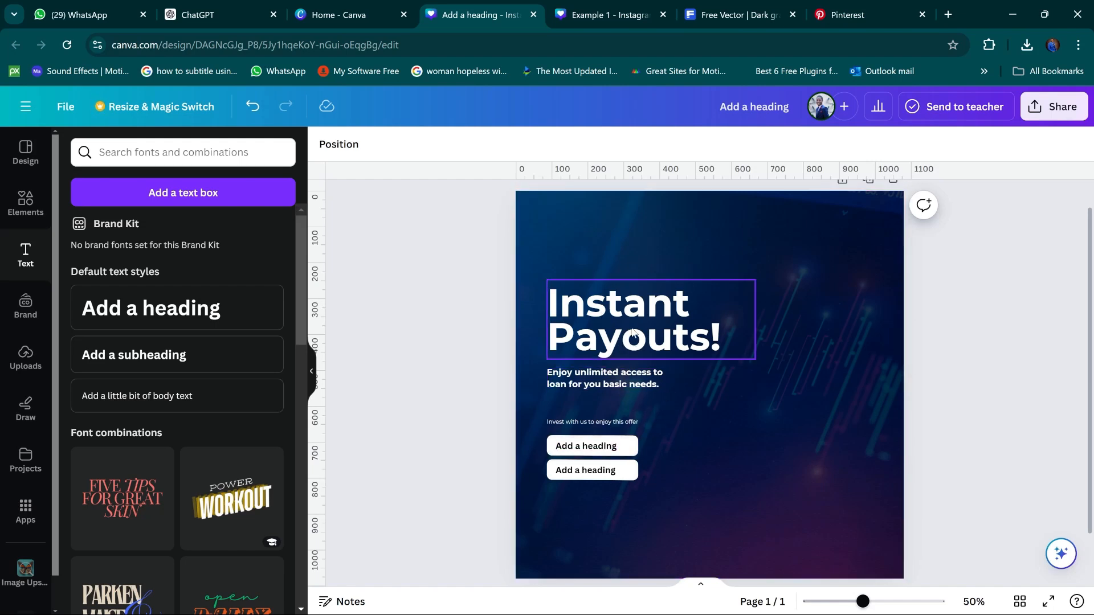
Set the font of both button labels to Poppins
click(595, 450)
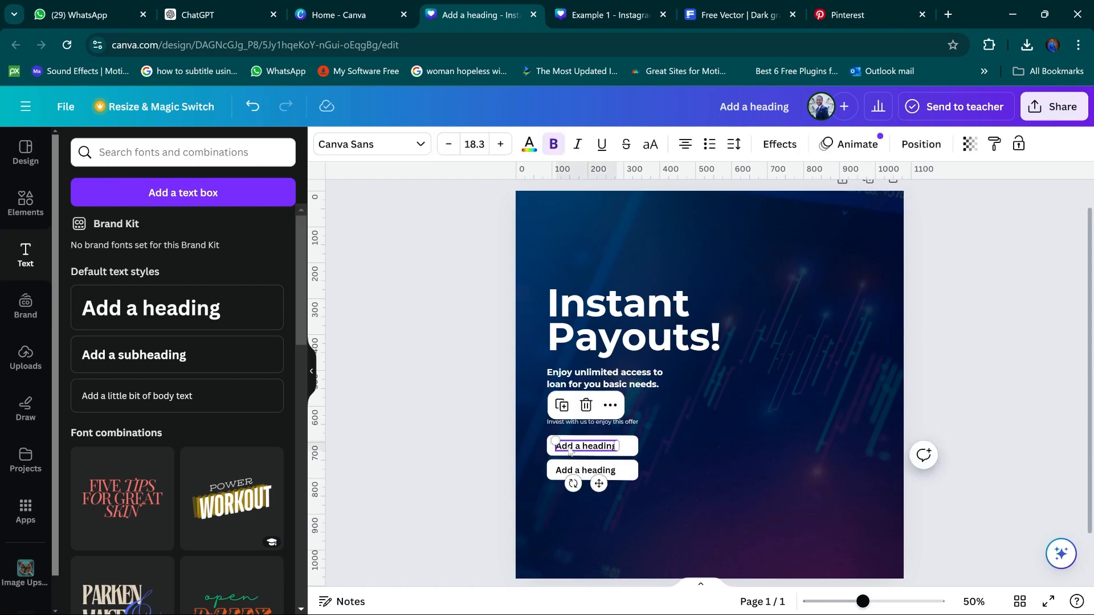
click(365, 145)
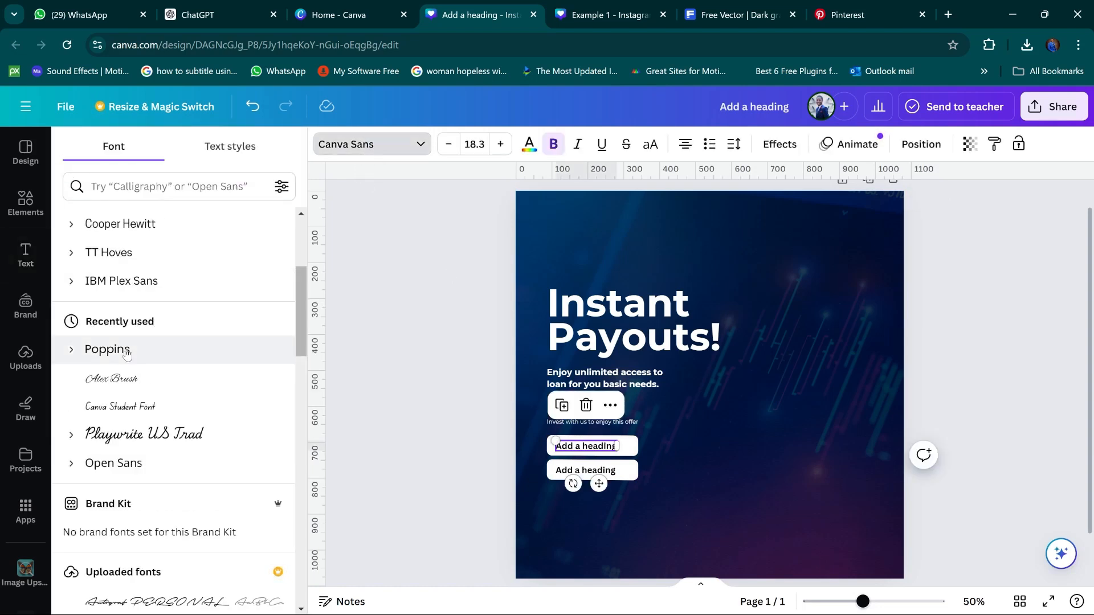
click(159, 193)
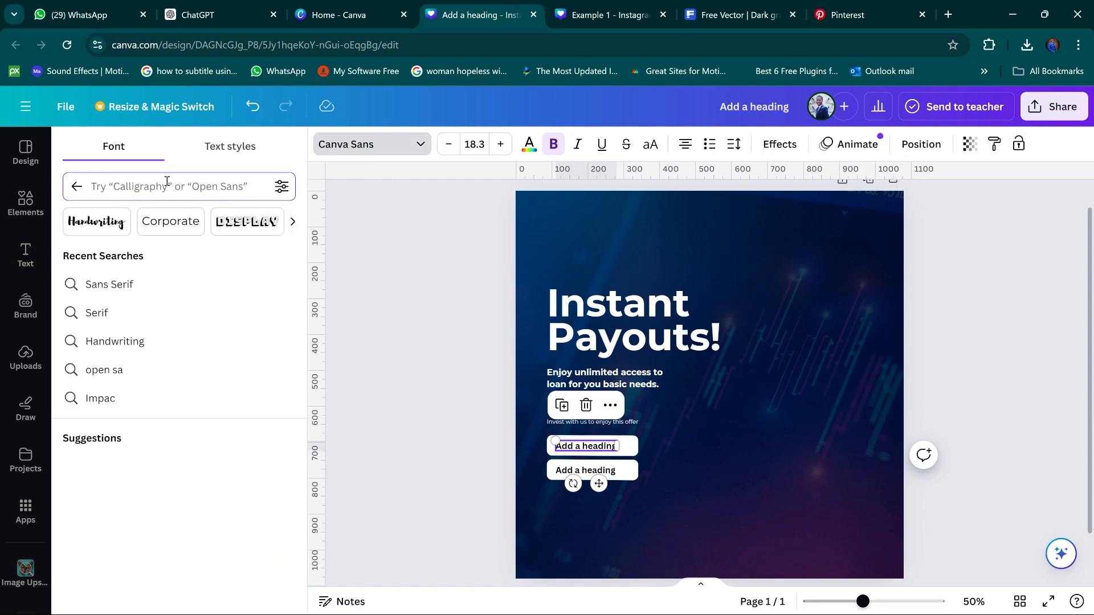
text(popp)
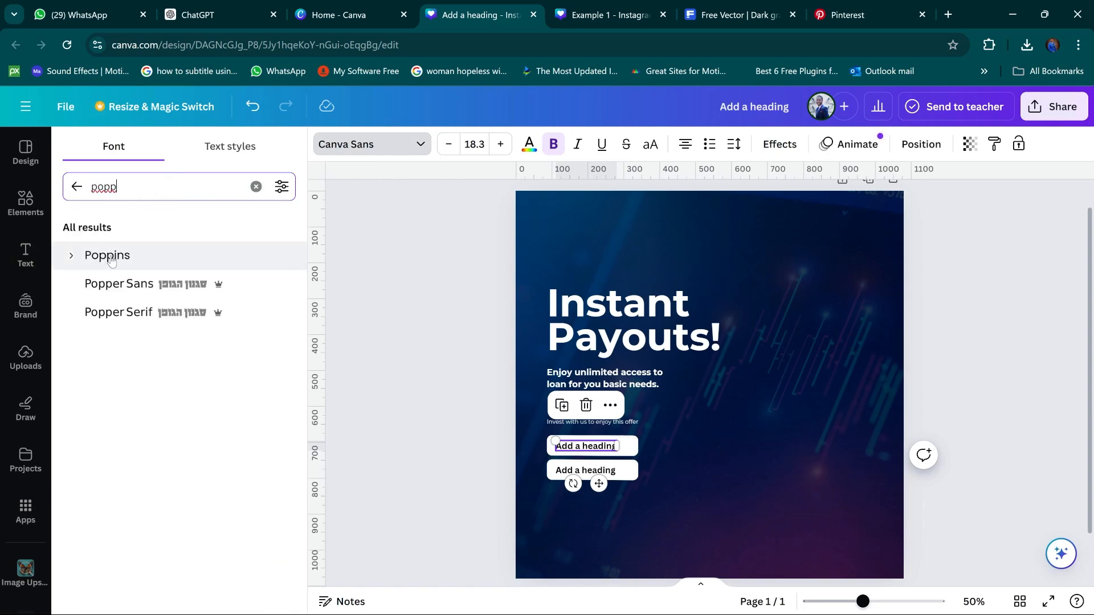
click(111, 258)
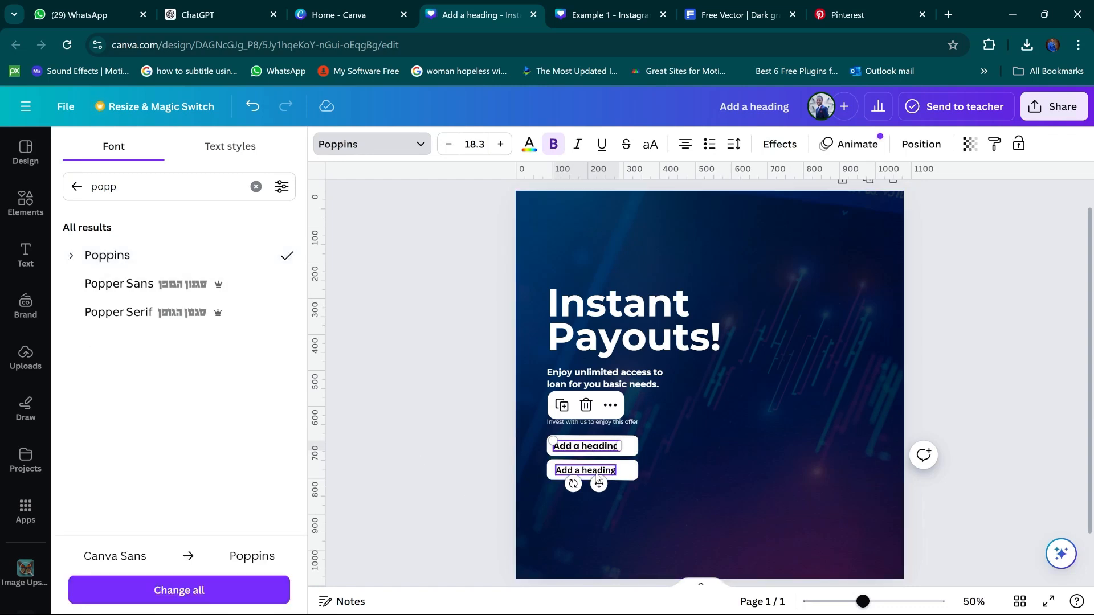
click(597, 476)
click(137, 257)
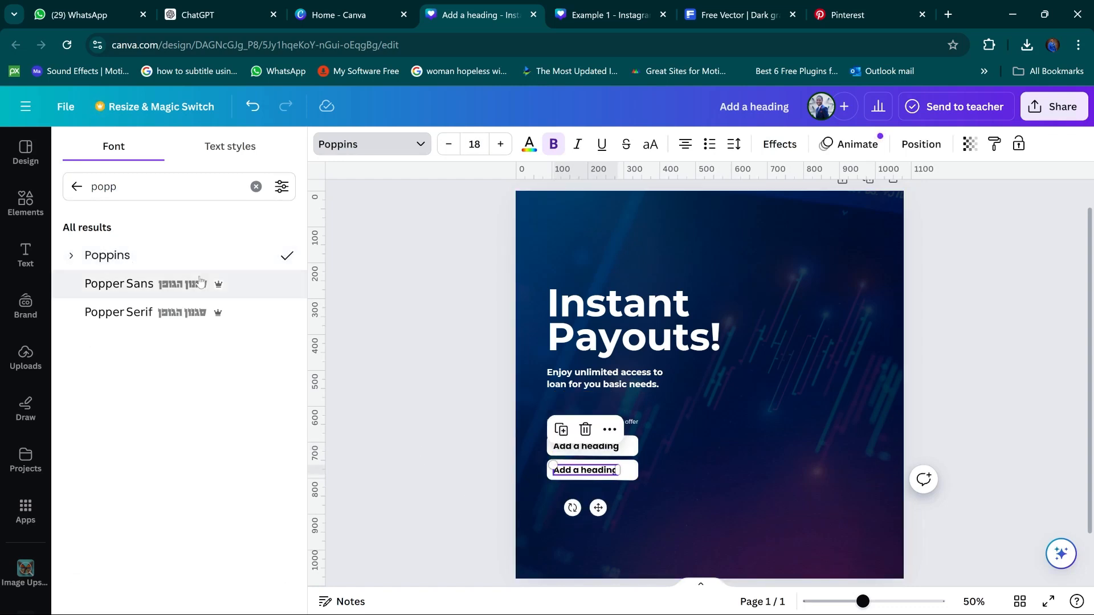
click(476, 357)
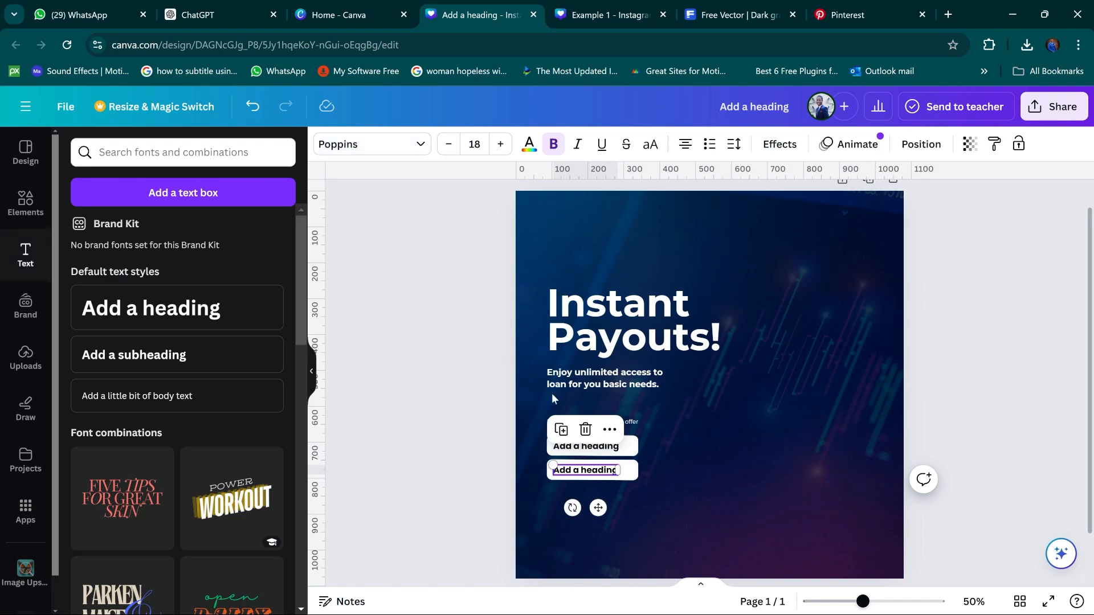
click(404, 362)
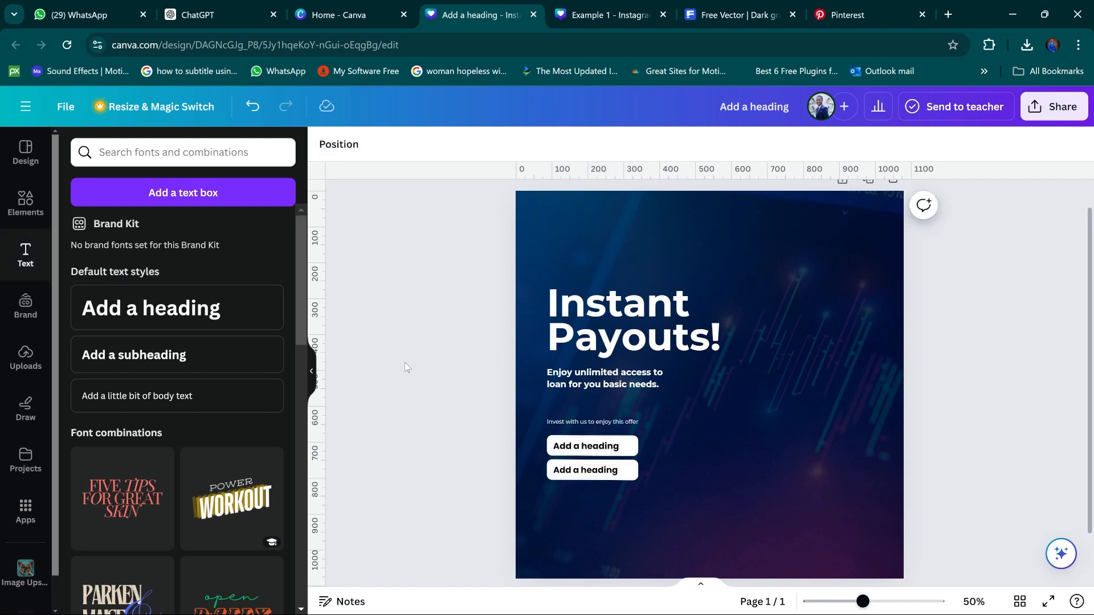
Align the upper button and its label to each other's middle and center
click(608, 451)
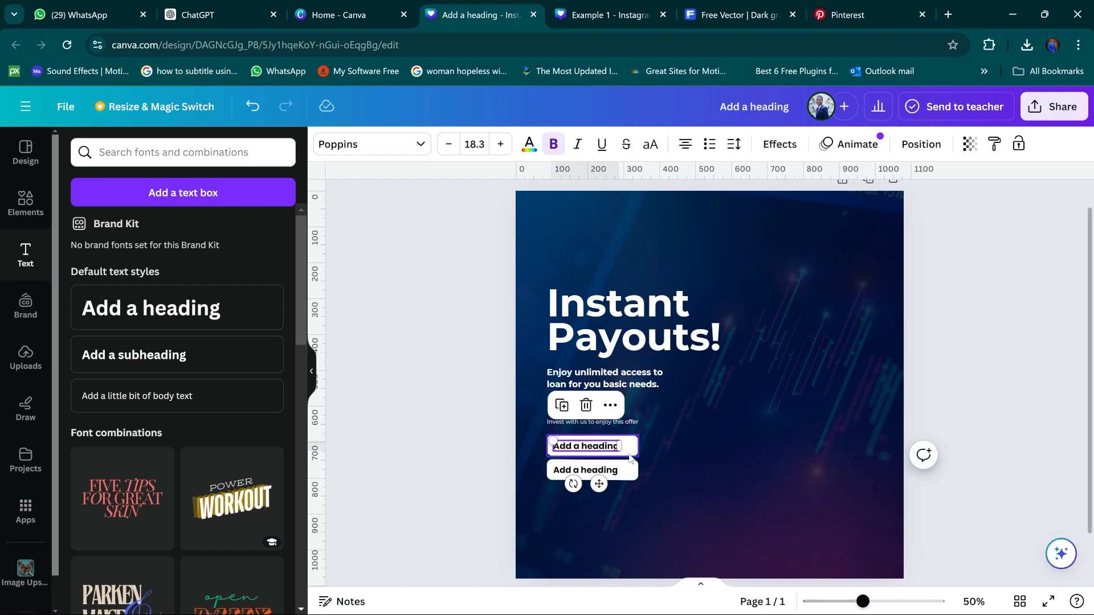
shift+click(633, 452)
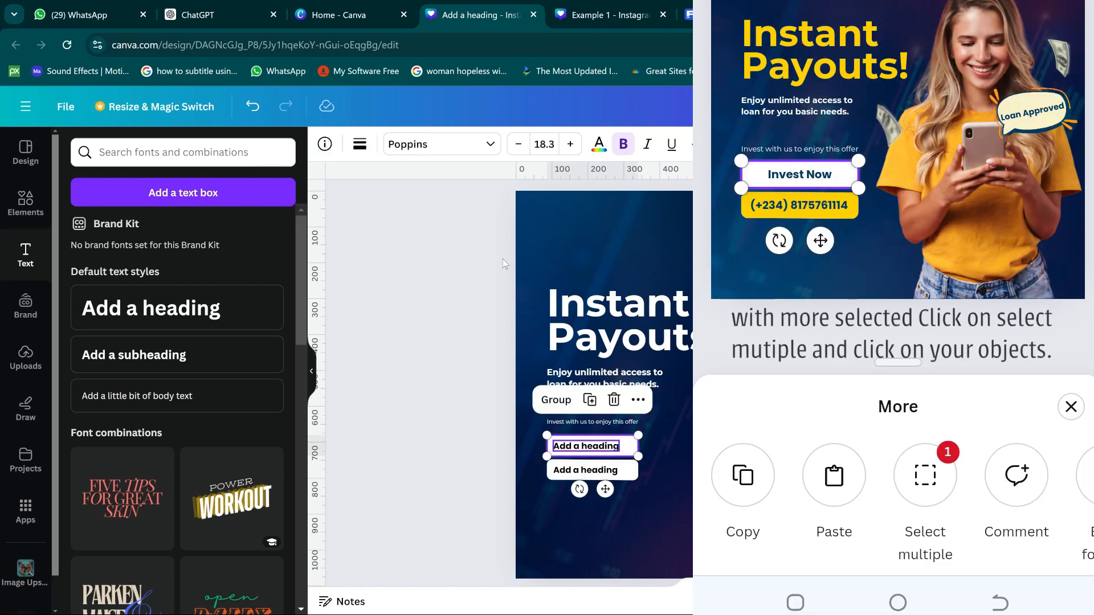
click(935, 144)
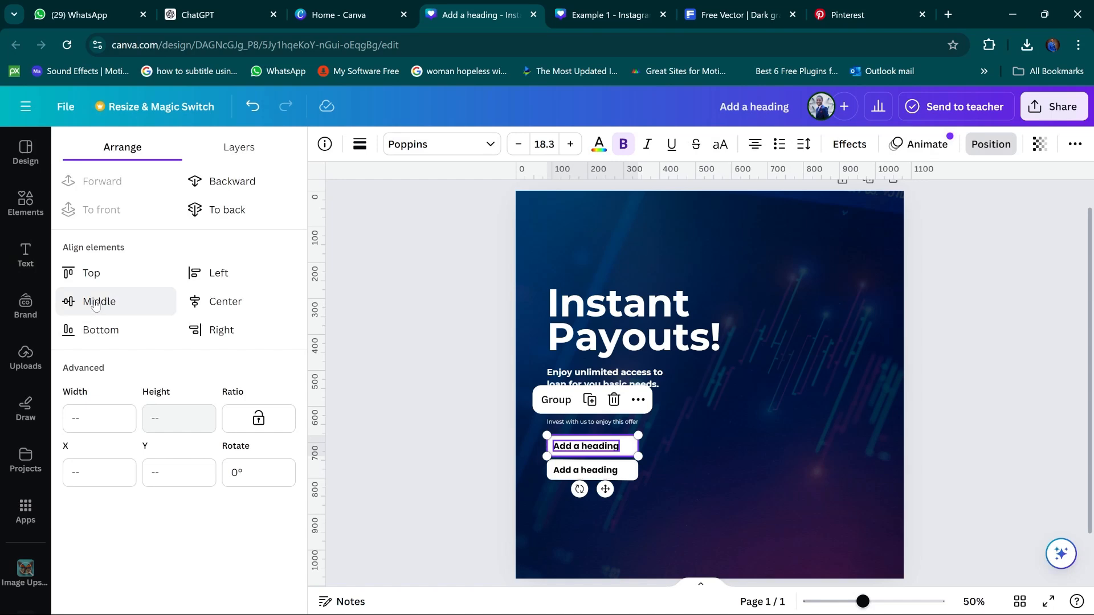
click(98, 300)
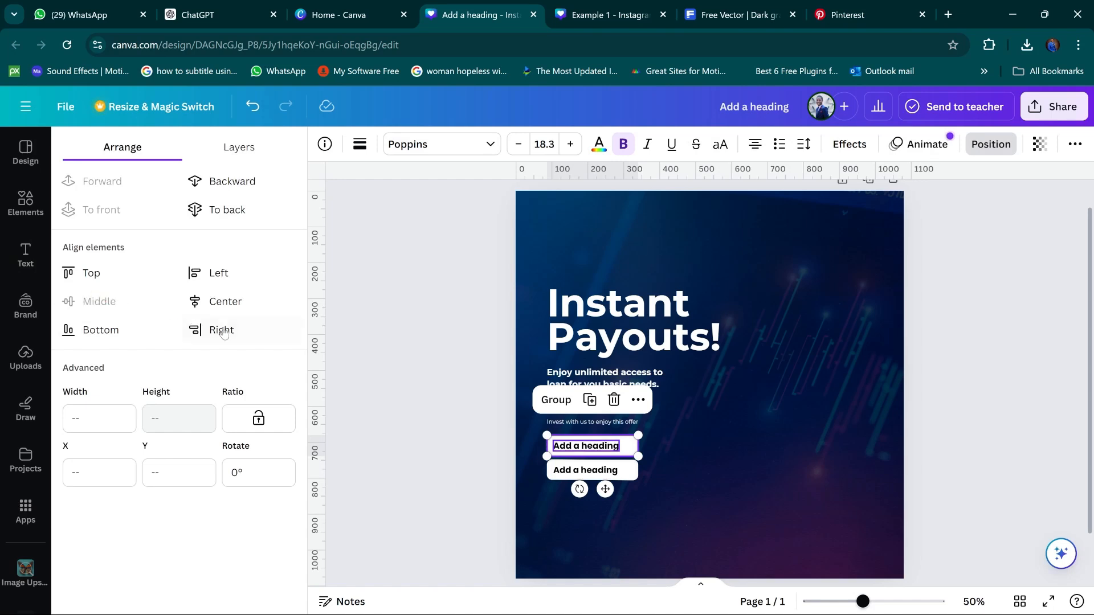
click(249, 302)
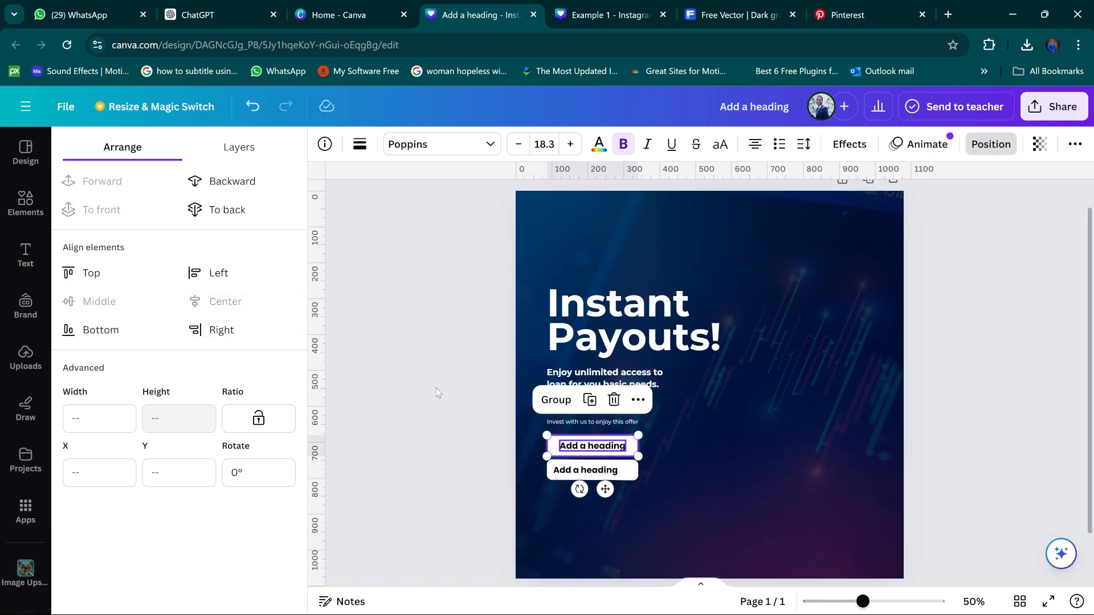
click(417, 381)
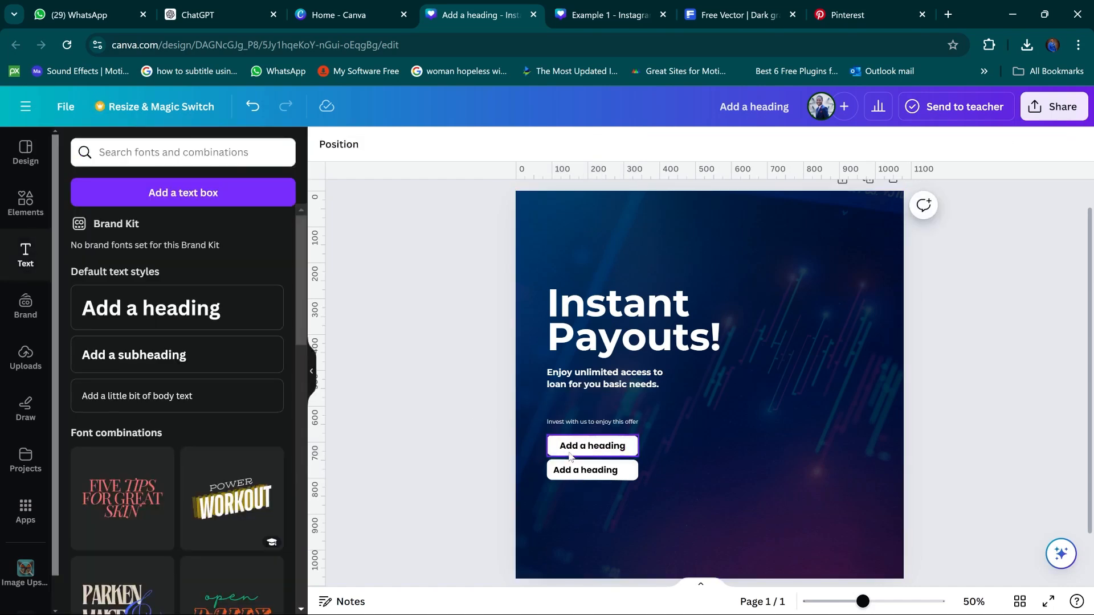
Move the lower button's label to the centre of its button, in line with the label above
click(597, 479)
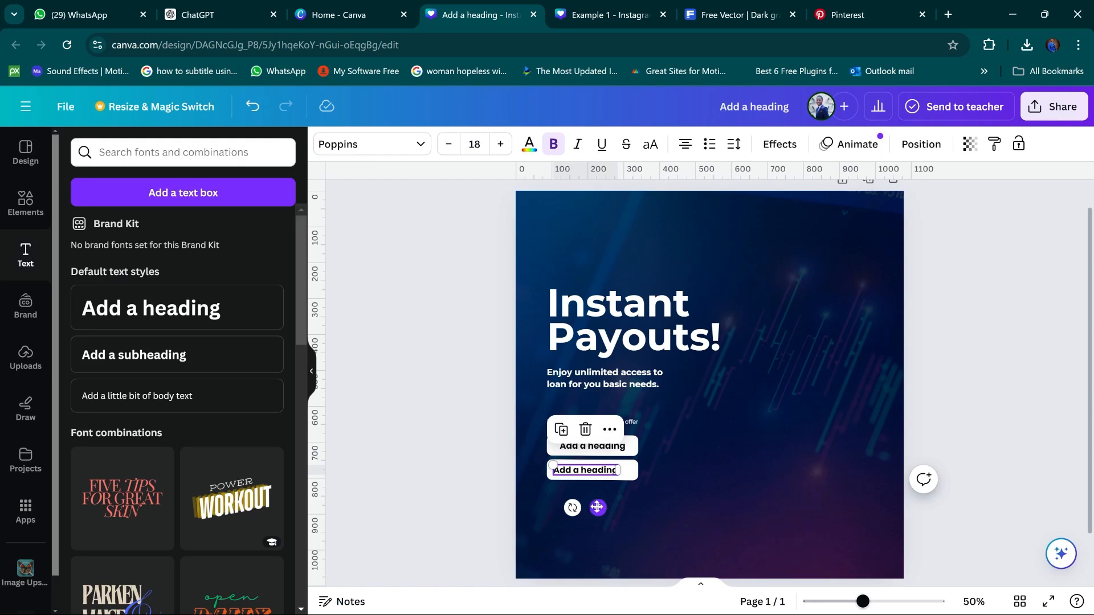
drag(597, 507, 601, 505)
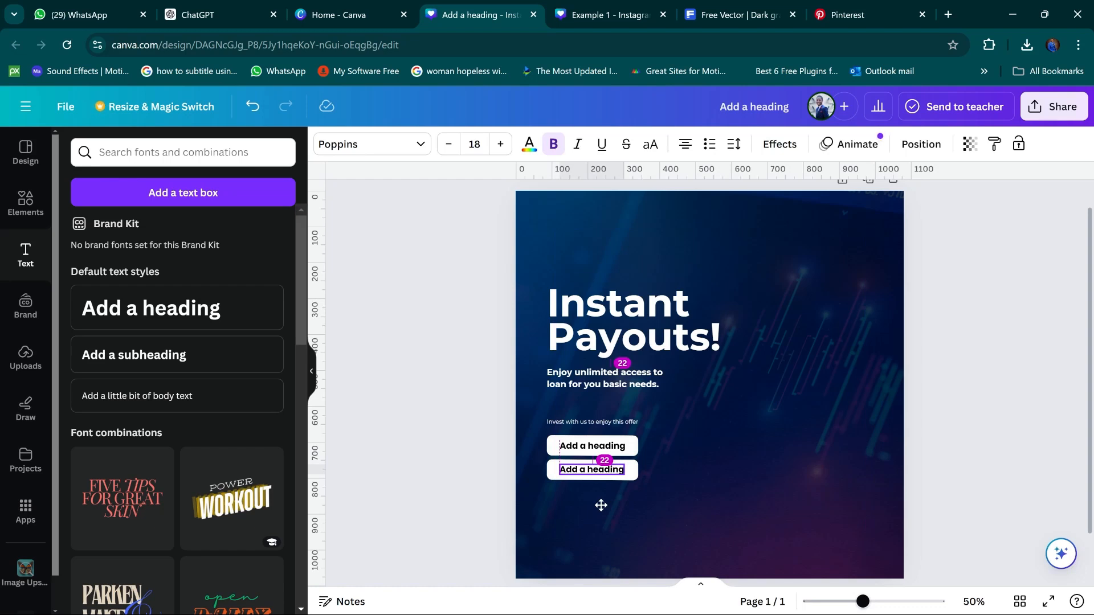
drag(602, 506, 602, 507)
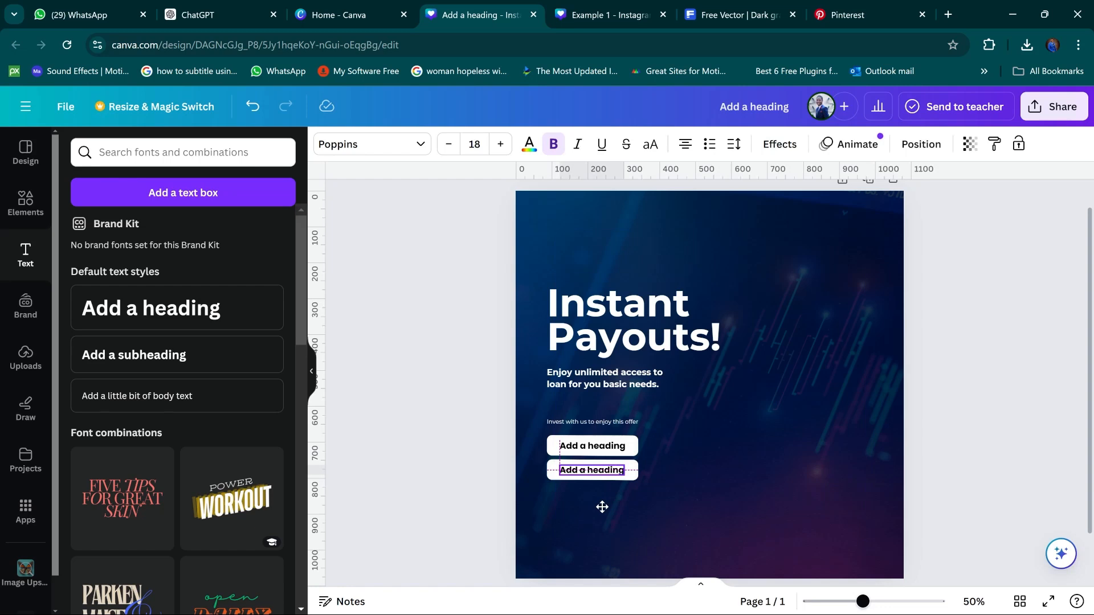
drag(602, 507, 603, 507)
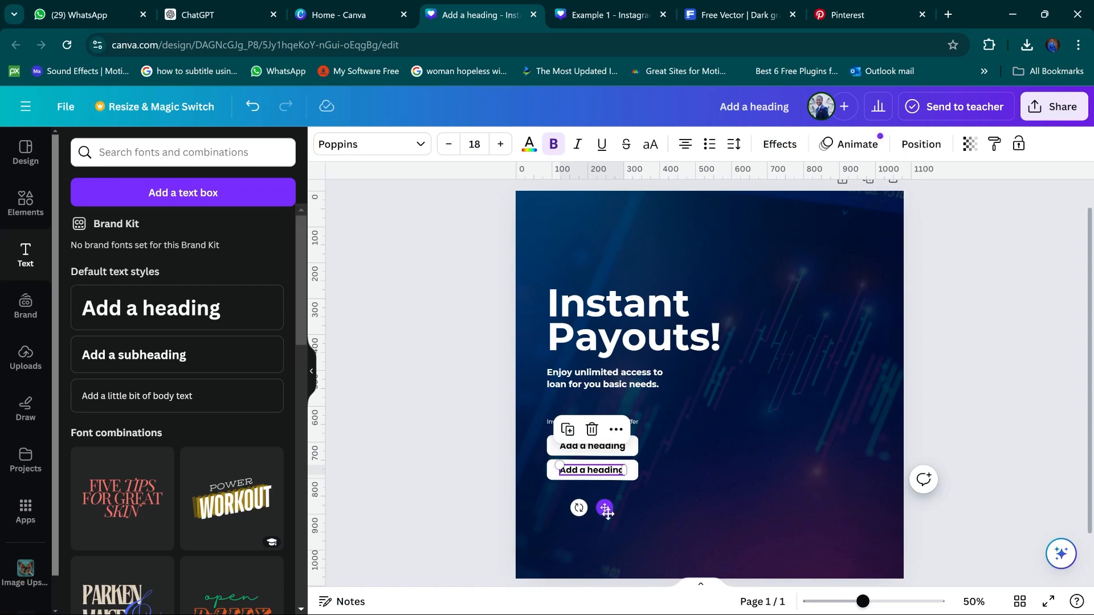
drag(606, 509, 607, 519)
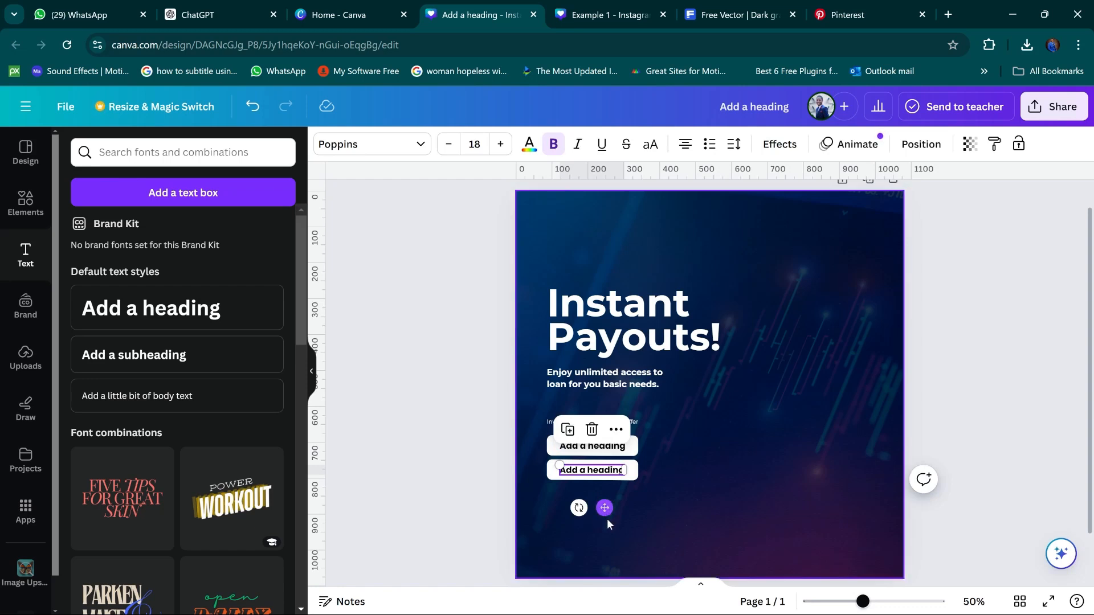
key(ctrl+z)
drag(607, 509, 607, 509)
click(965, 382)
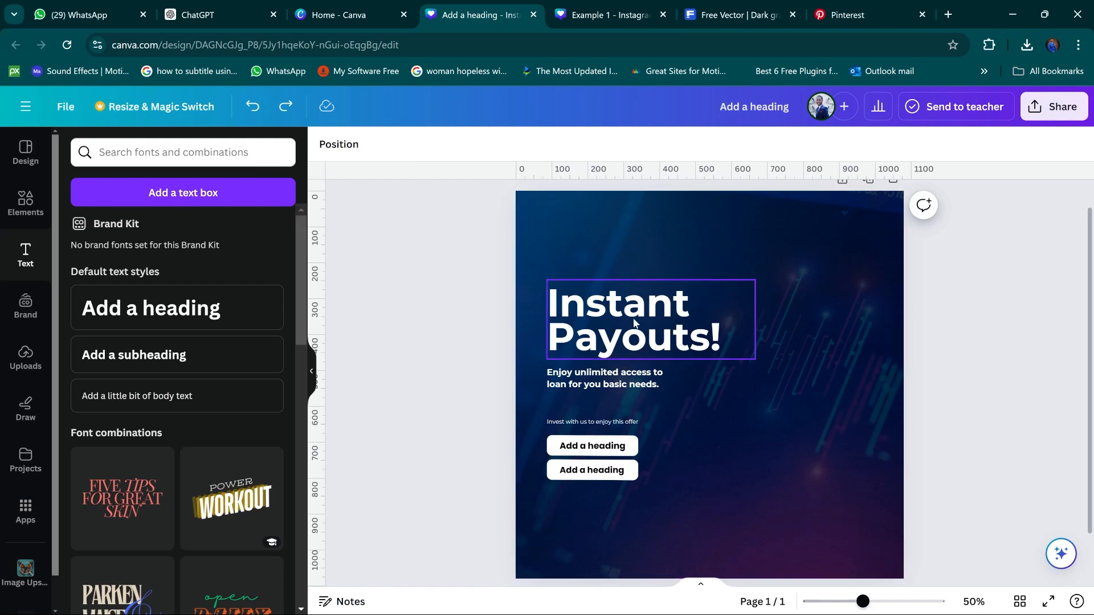
scroll(962, 370, down, 2)
scroll(959, 370, up, 3)
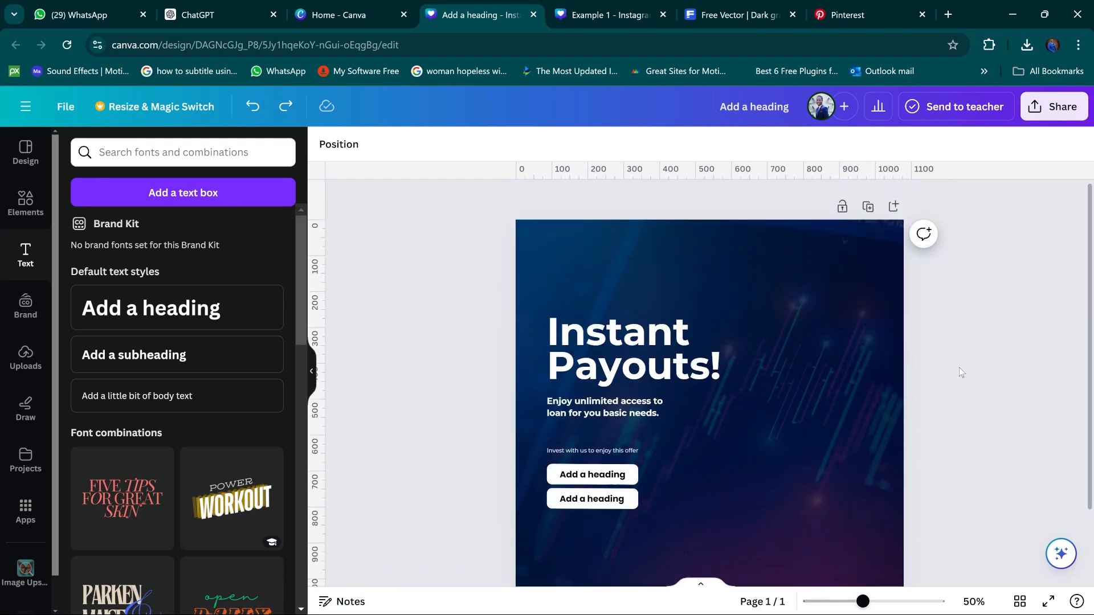
scroll(959, 368, down, 2)
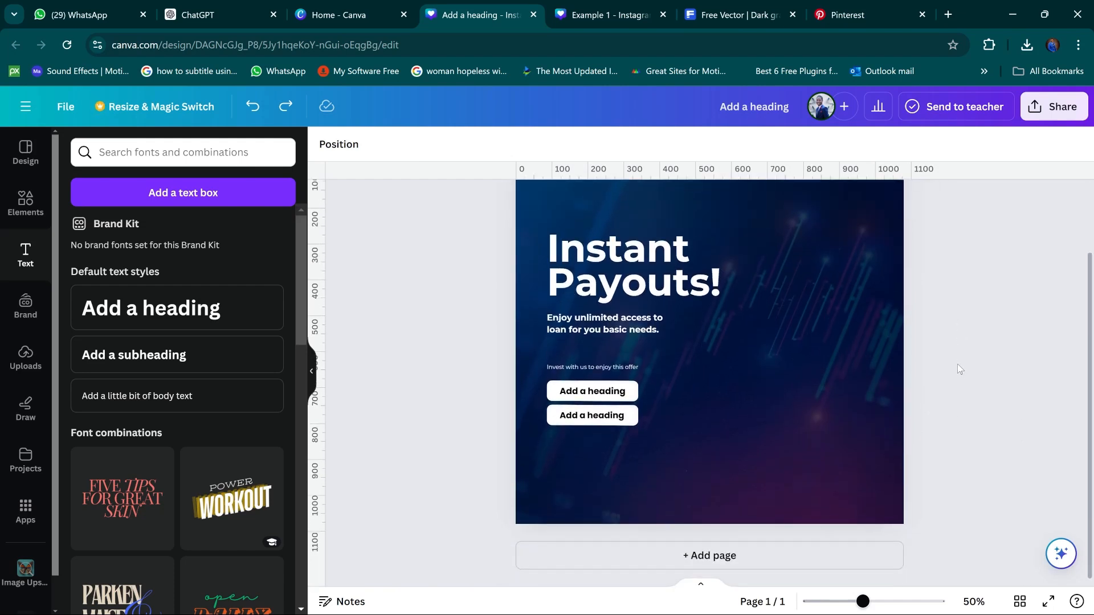
scroll(958, 369, up, 2)
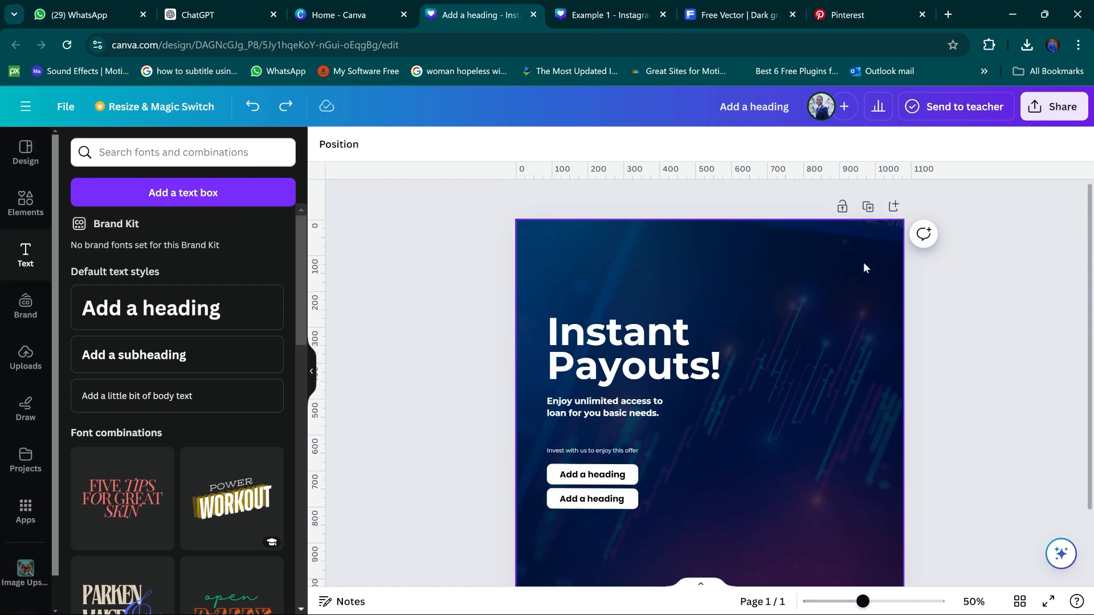
scroll(883, 377, down, 2)
scroll(885, 377, up, 2)
scroll(883, 375, down, 1)
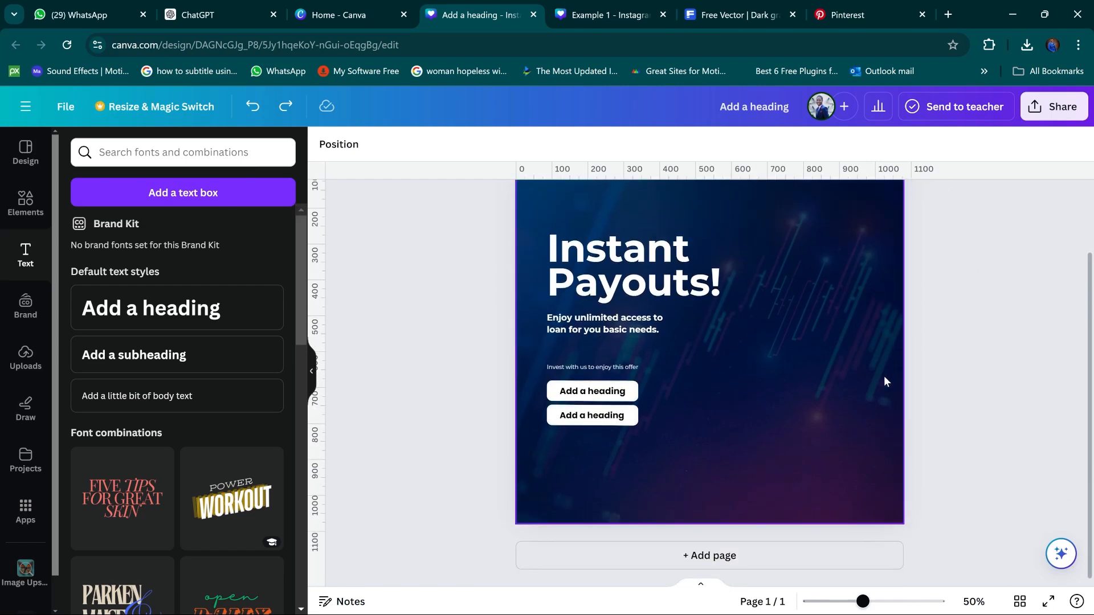
scroll(881, 373, up, 1)
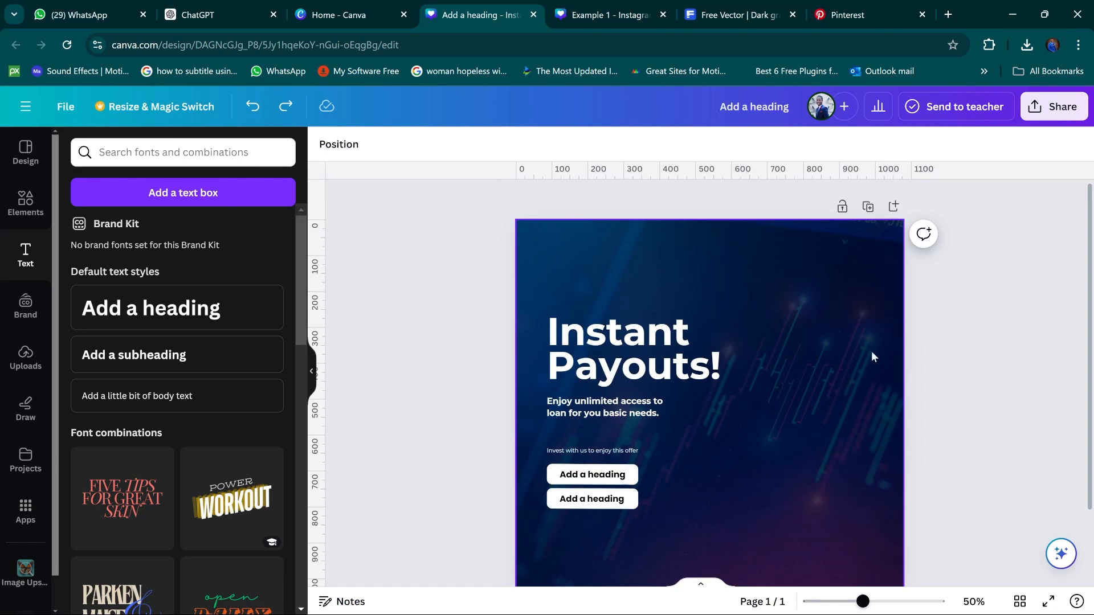
scroll(875, 362, down, 1)
scroll(924, 324, up, 1)
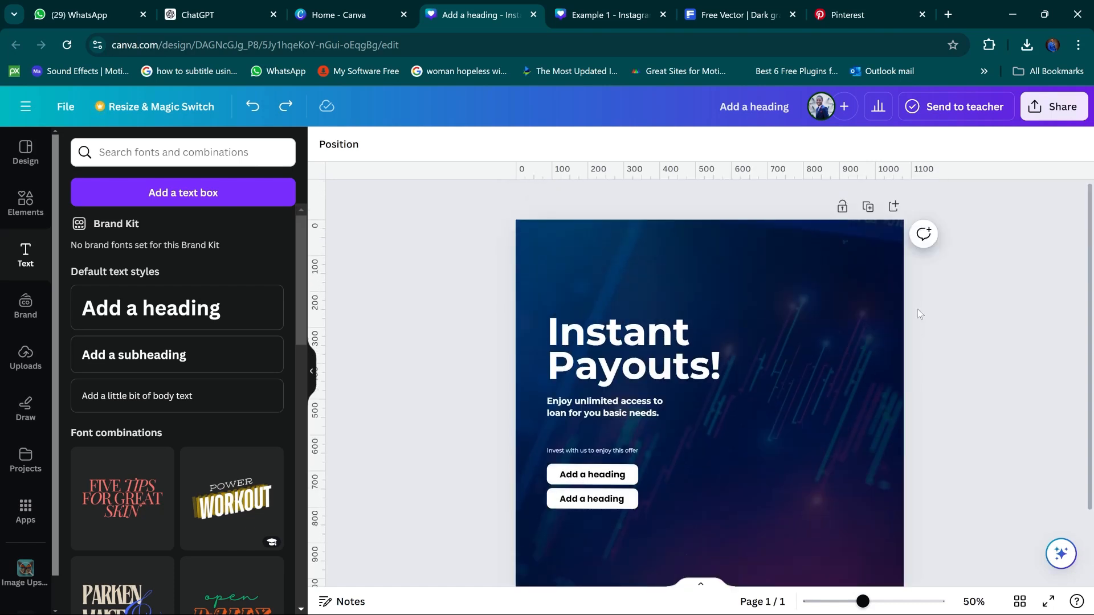
Unlock the background image of the design so it can be edited
click(798, 278)
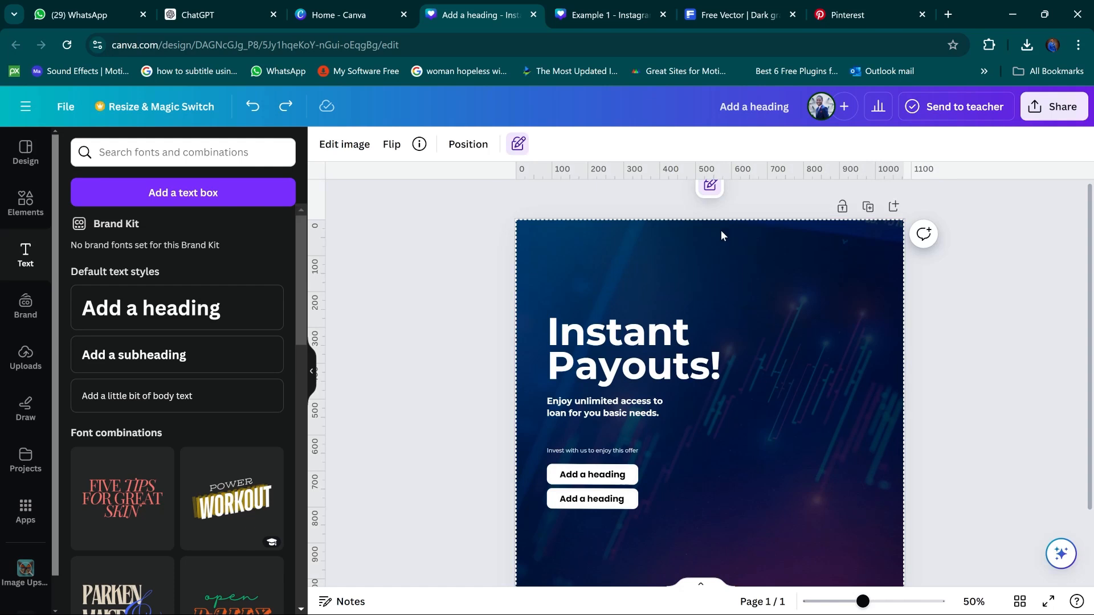
click(710, 189)
click(717, 191)
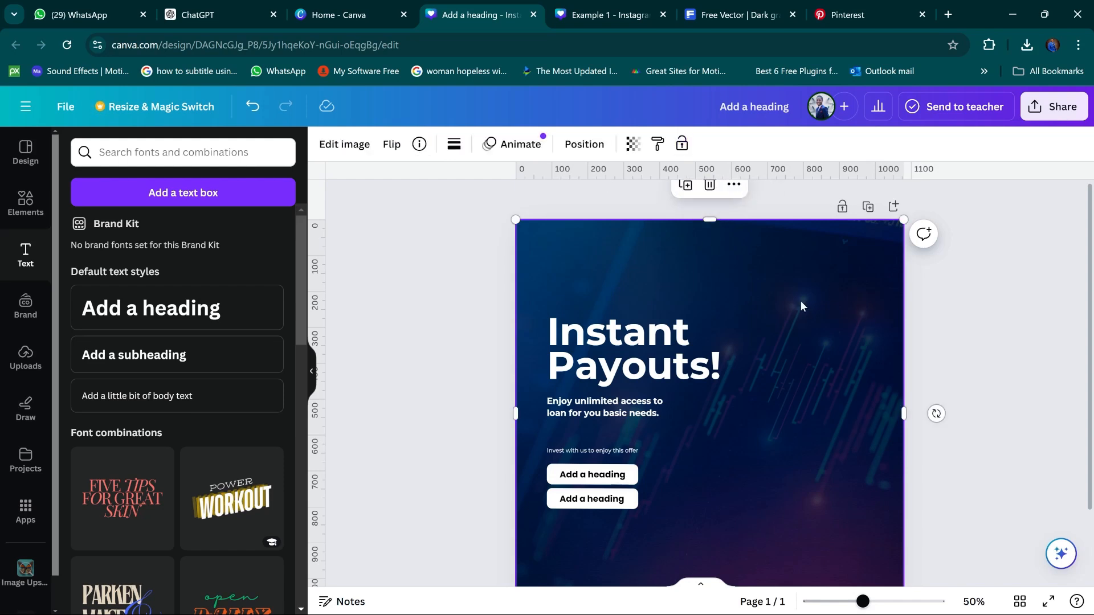
Try flipping the background image horizontally, compare it with the original orientation, and undo the flip
scroll(801, 302, down, 2)
scroll(800, 313, up, 2)
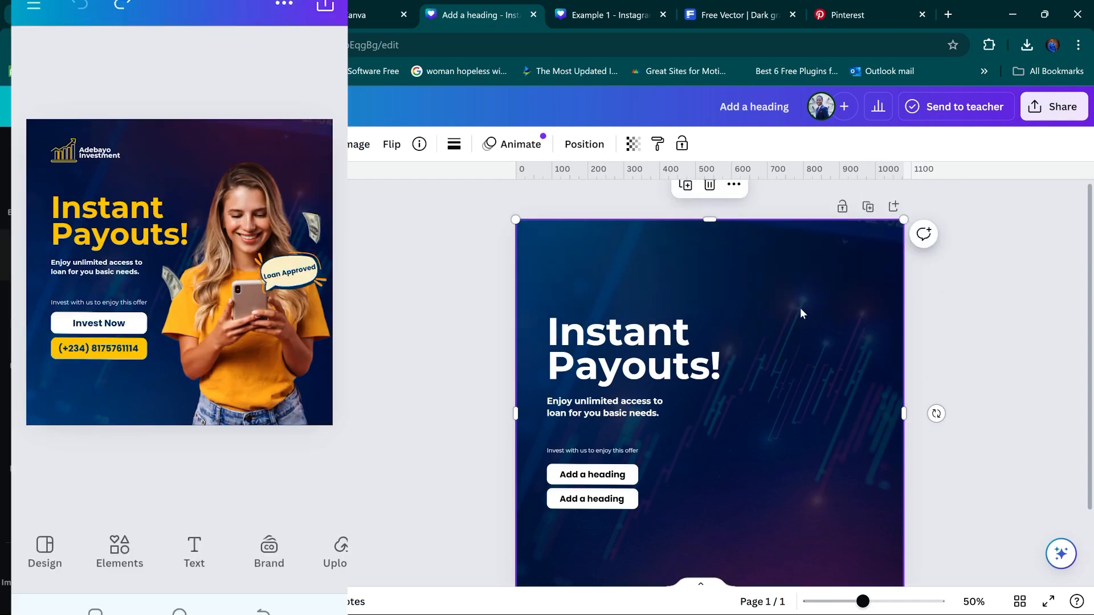
scroll(1089, 313, down, 1)
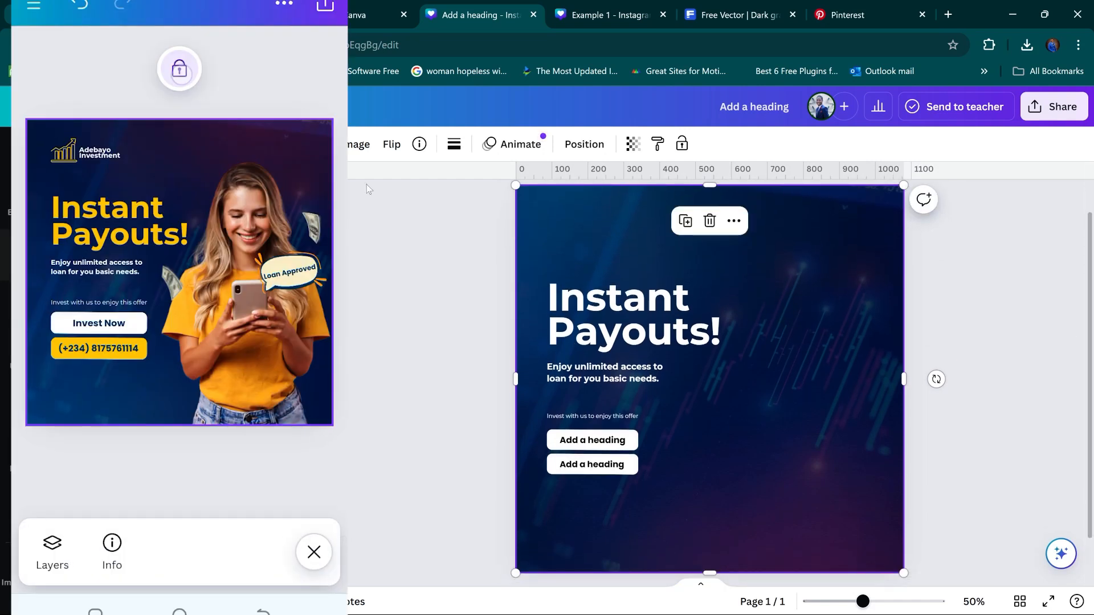
click(390, 144)
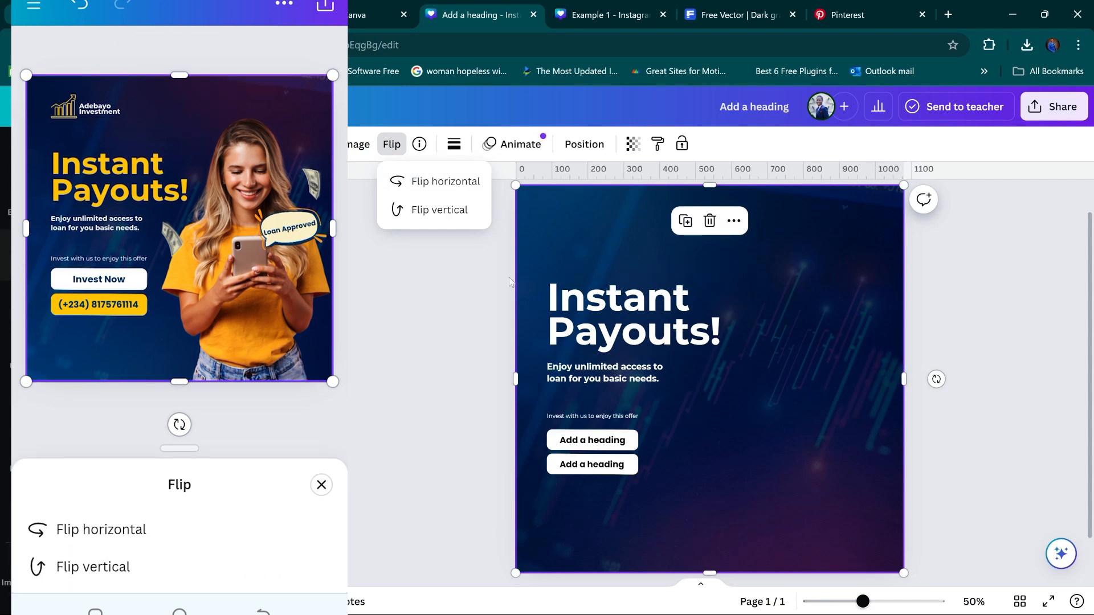
click(461, 182)
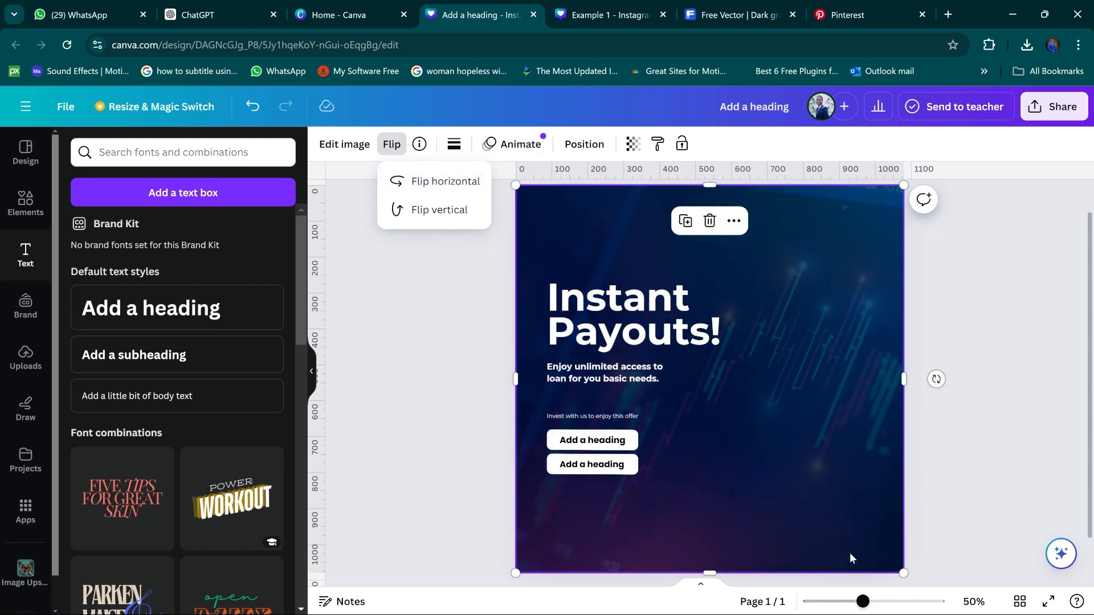
key(Escape)
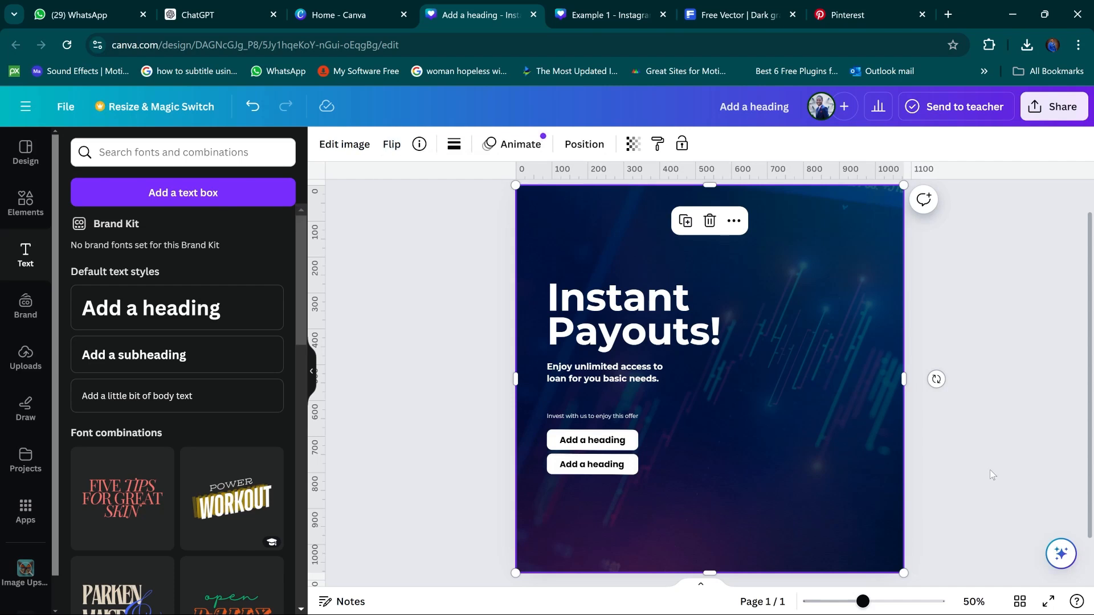
key(ctrl+z)
key(ctrl+y)
key(ctrl+z)
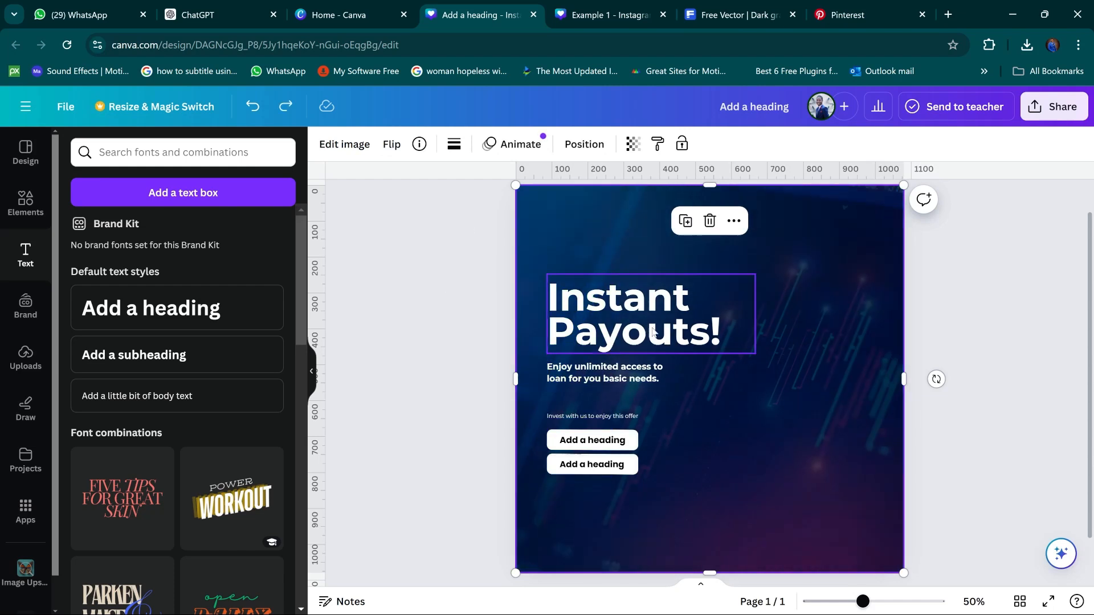
Flip the background image vertically, compare it with the unflipped version, keep the flip and lock the image
click(399, 145)
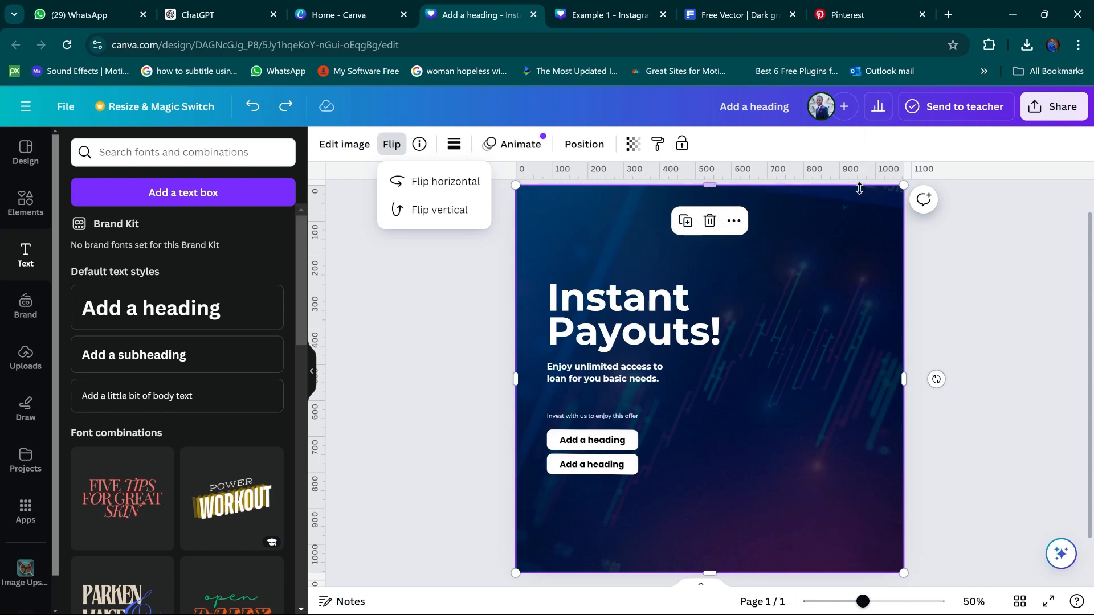
click(447, 209)
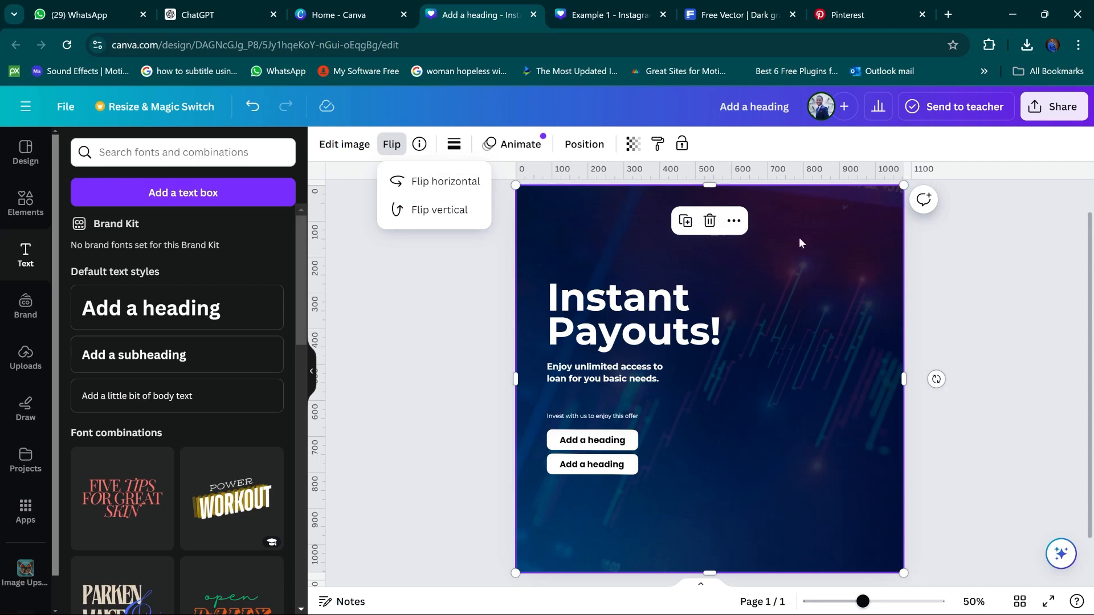
click(991, 300)
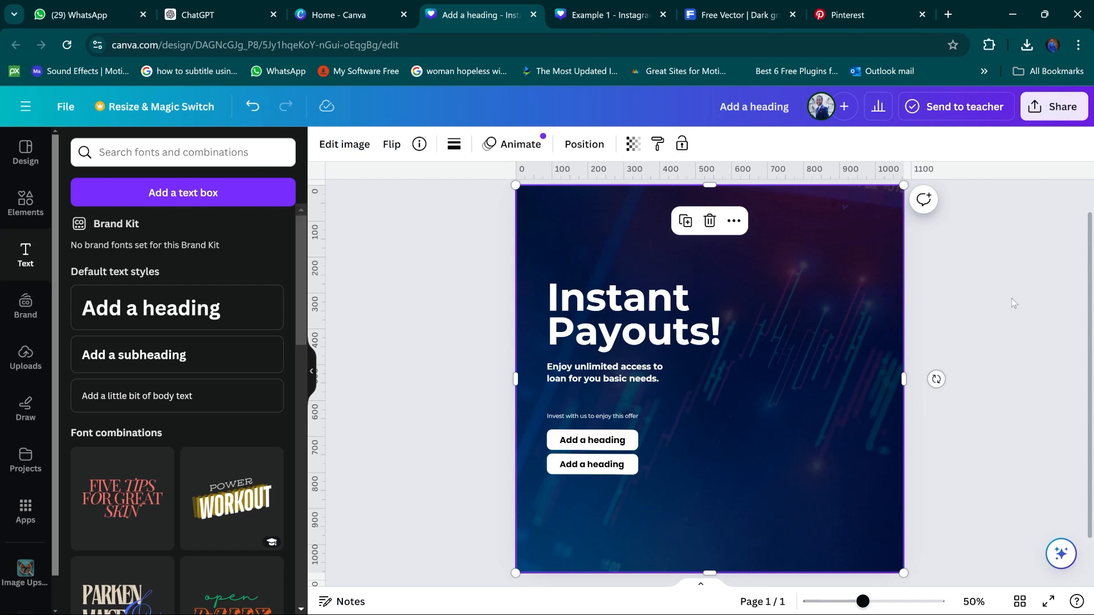
key(ctrl+z)
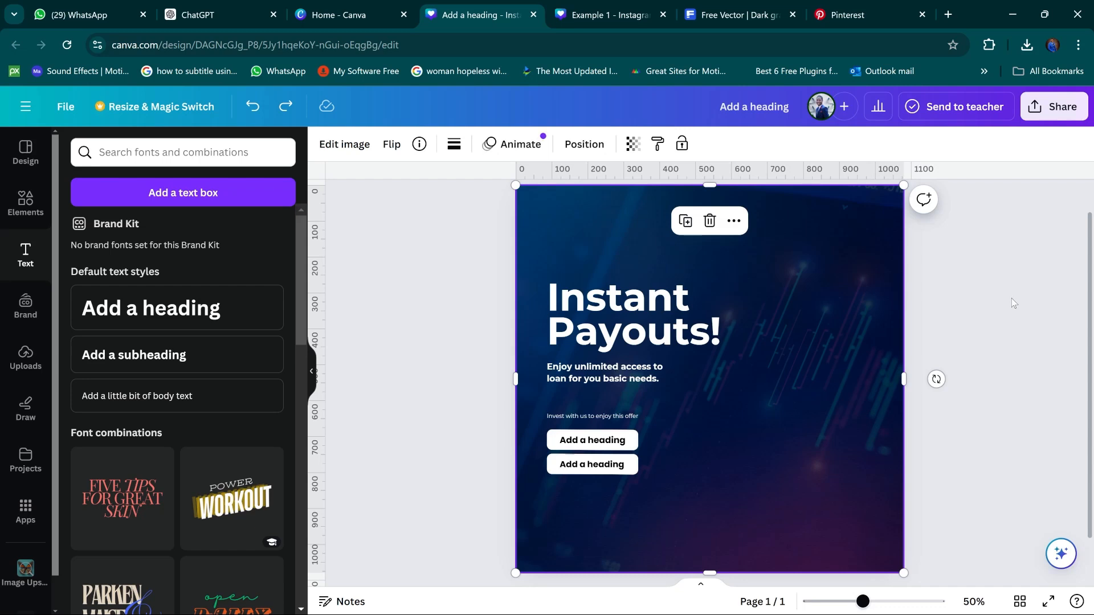
key(ctrl+y)
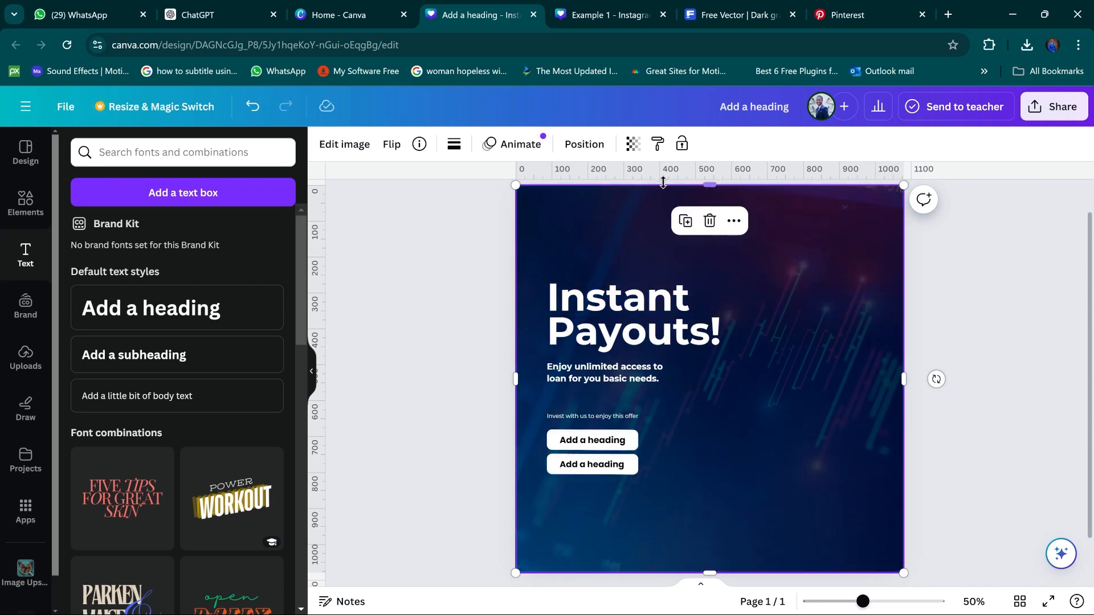
click(682, 145)
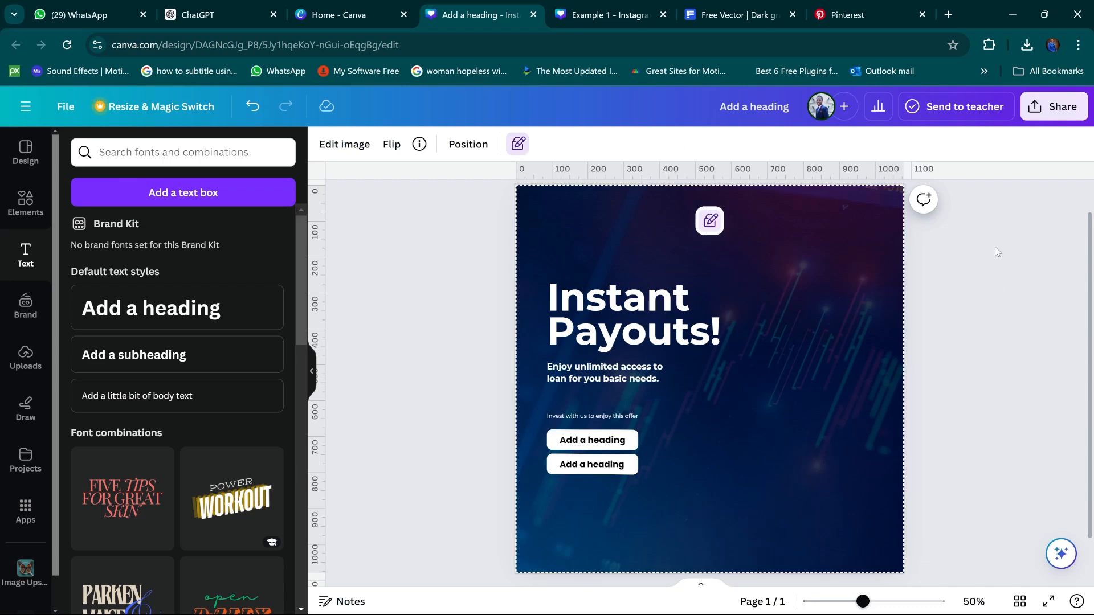
click(906, 233)
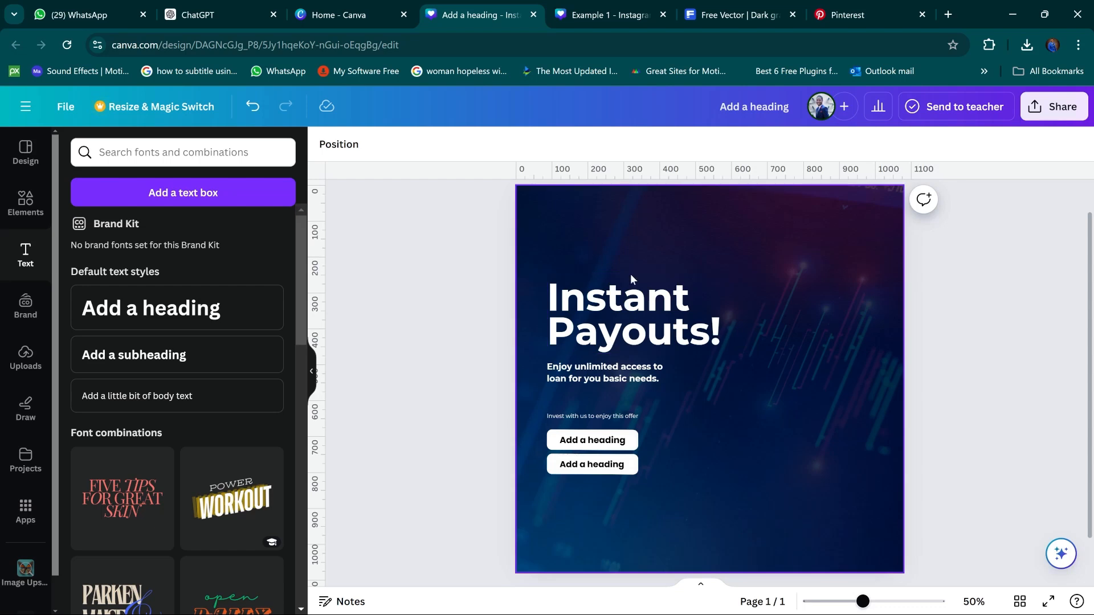
Examine the locked background image in the design's layer list
click(336, 146)
scroll(200, 370, down, 1)
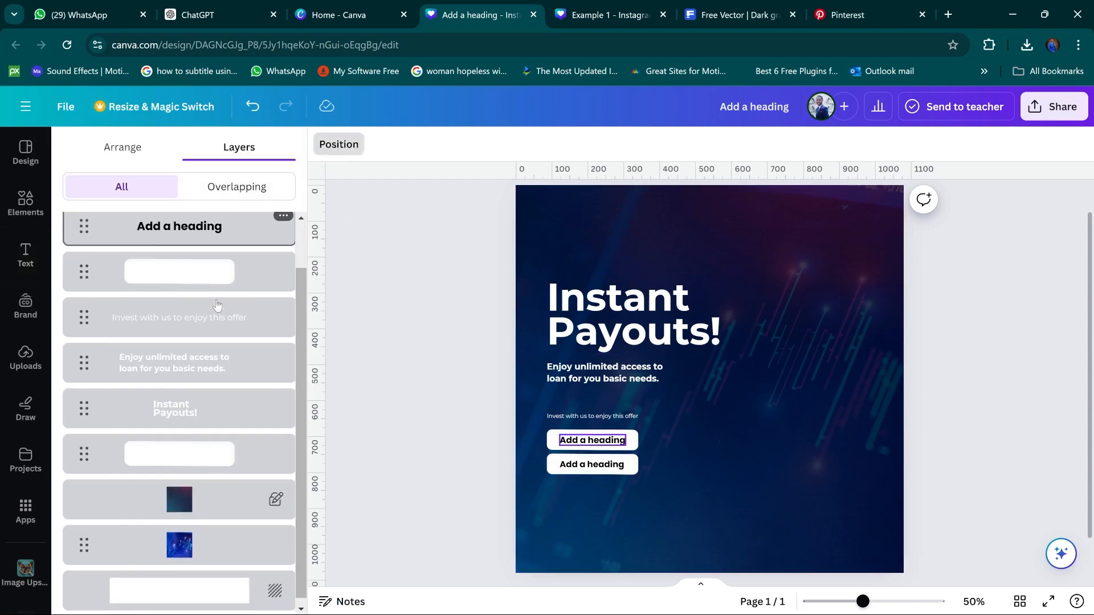
click(241, 500)
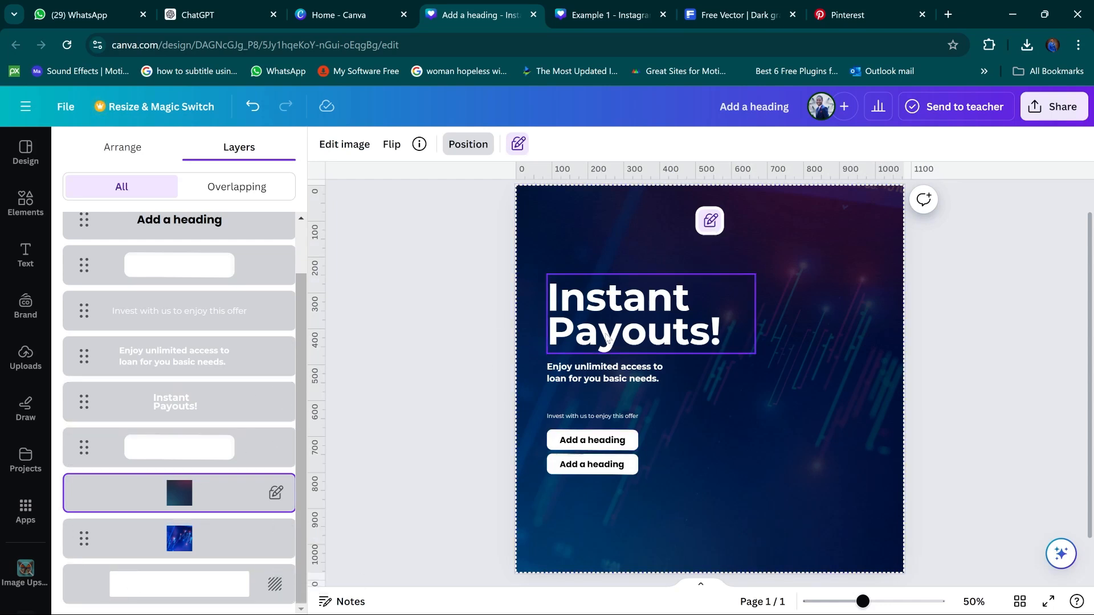
click(430, 303)
click(389, 278)
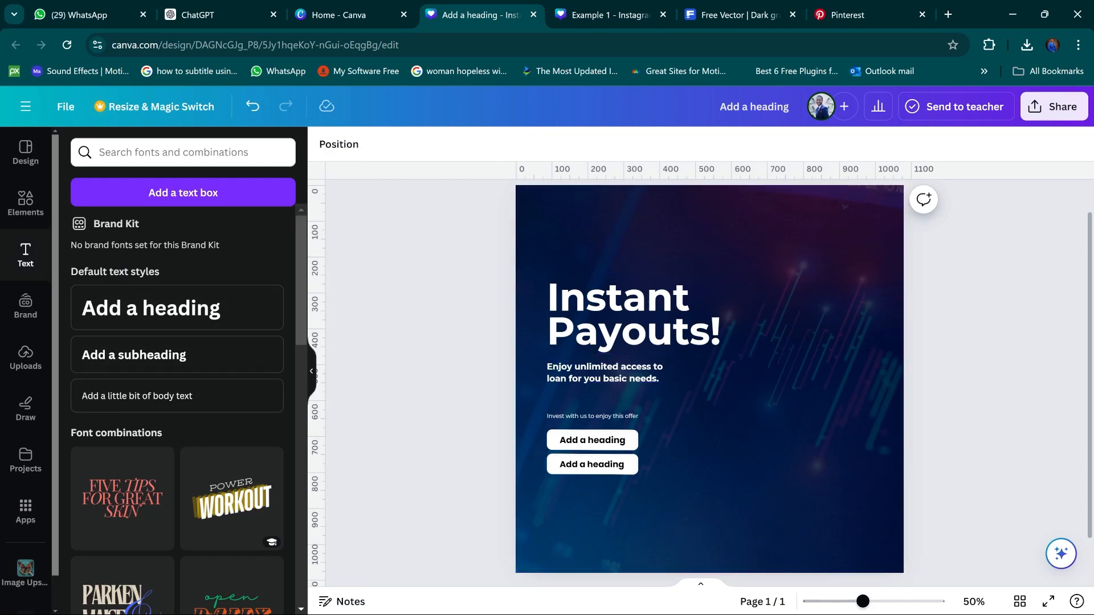
Switch to Notepad and copy the keyword line "a lady happy with smart phone" from Design Brief.txt
click(672, 598)
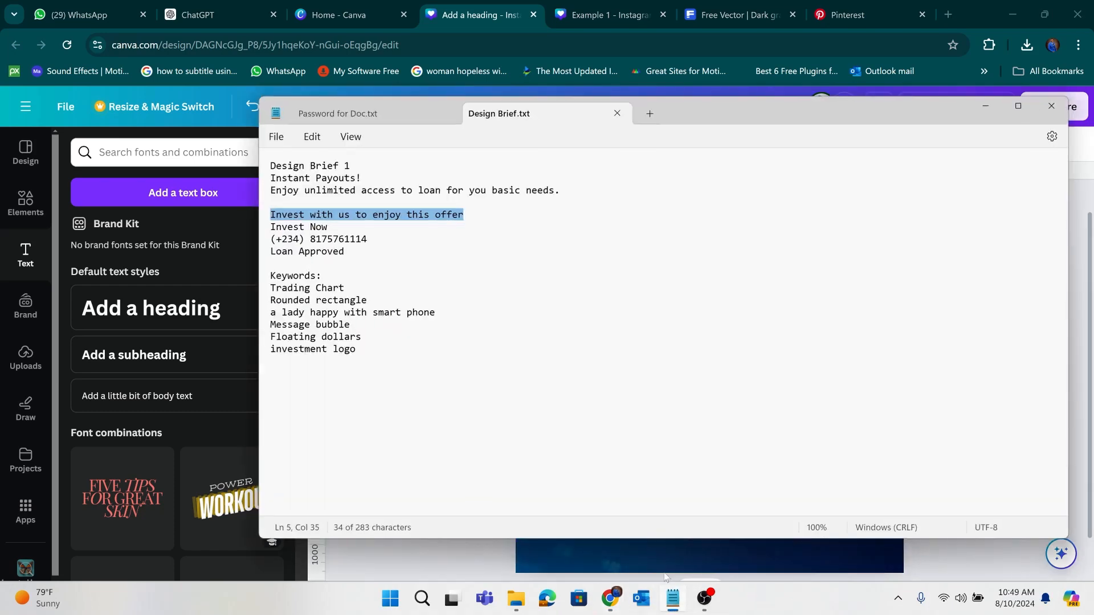
drag(444, 314, 272, 313)
key(ctrl+c)
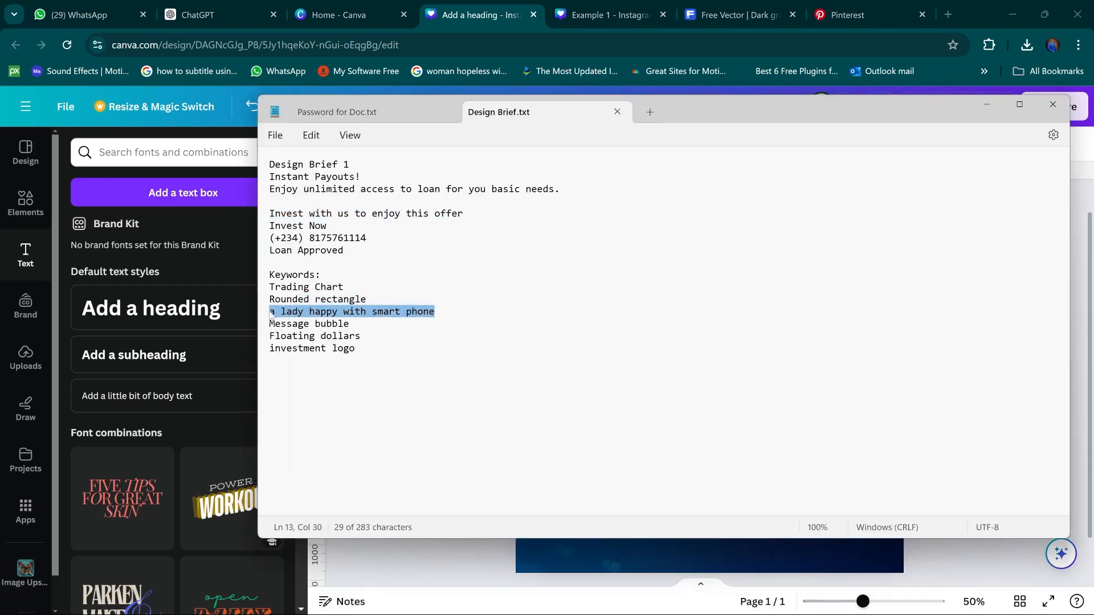
click(987, 105)
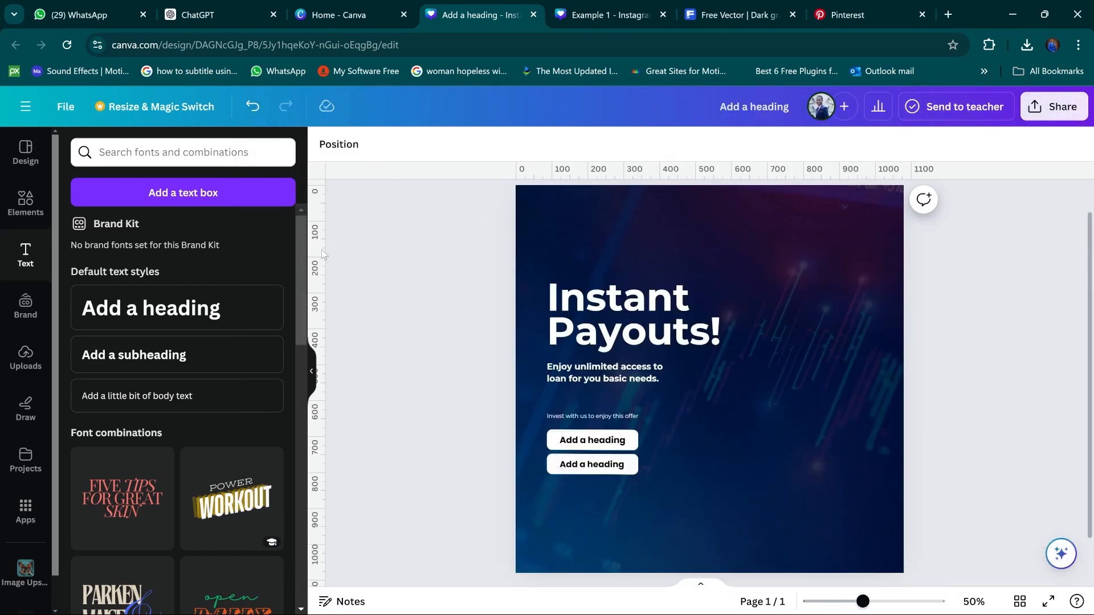
Replace the elements search with "a lady happy with smart phone" and list all matching photos
click(22, 197)
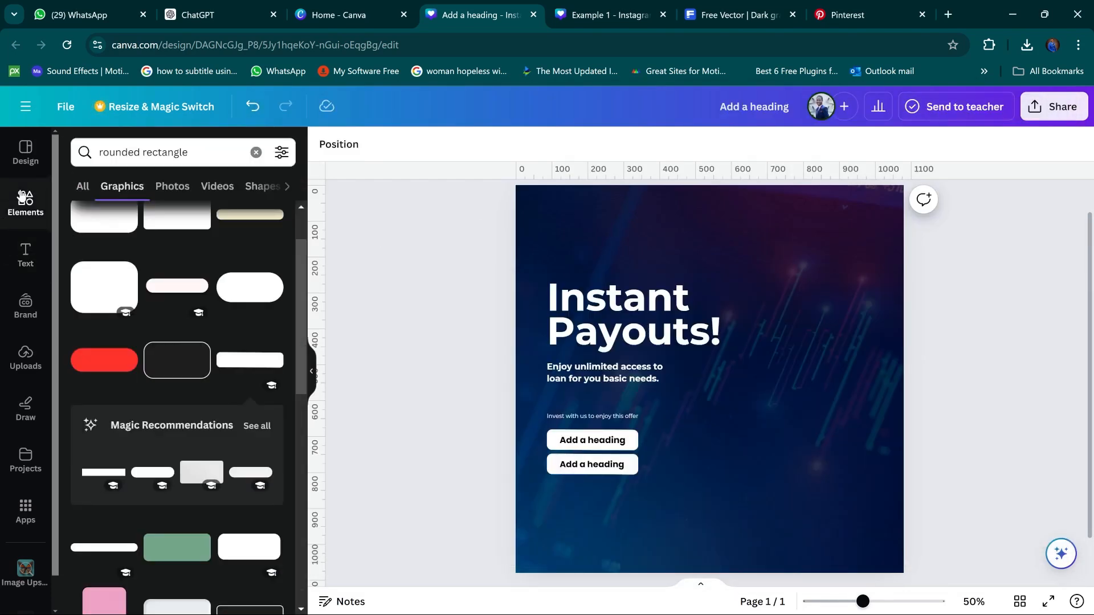
click(255, 152)
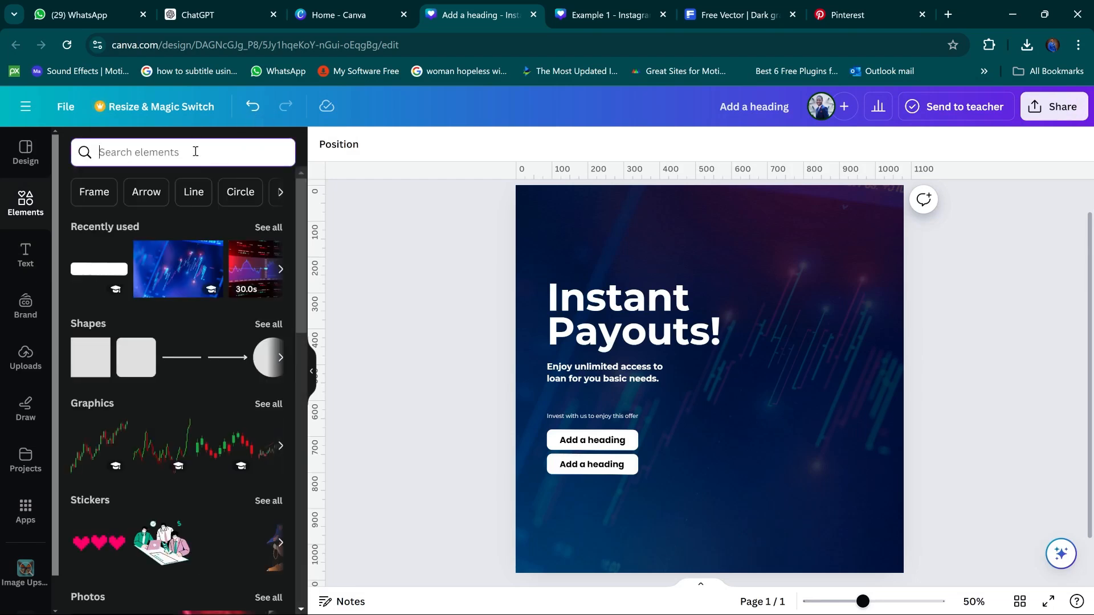
key(ctrl+v)
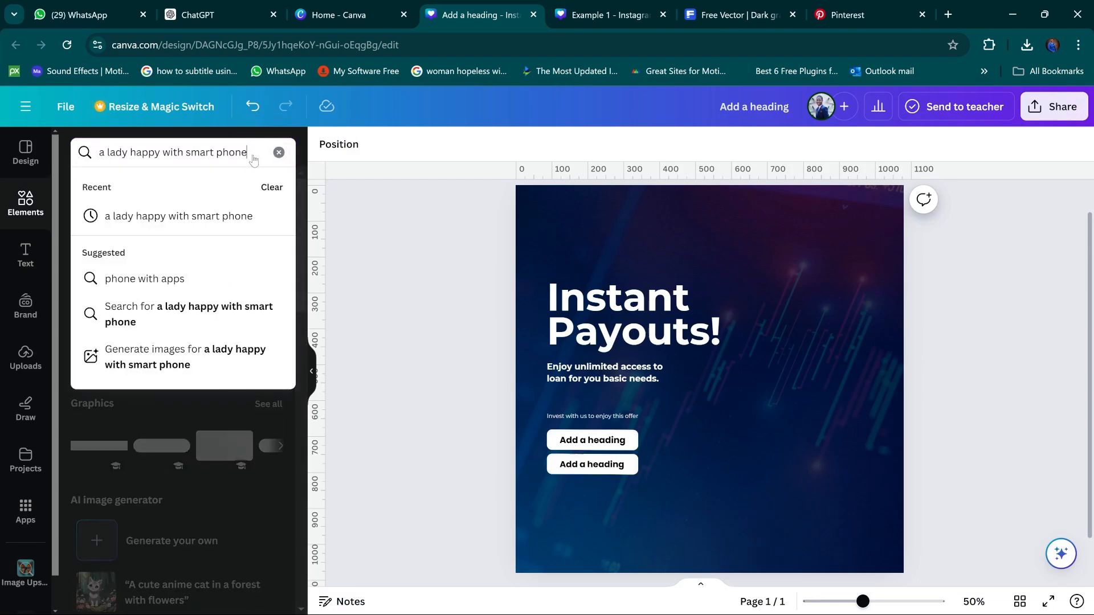
key(Return)
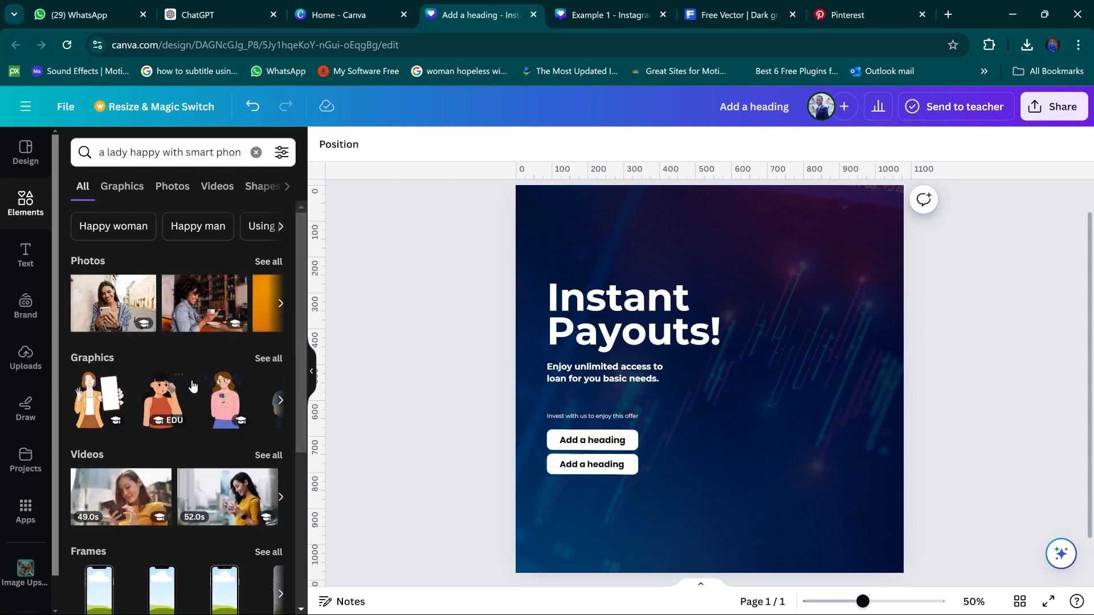
click(281, 304)
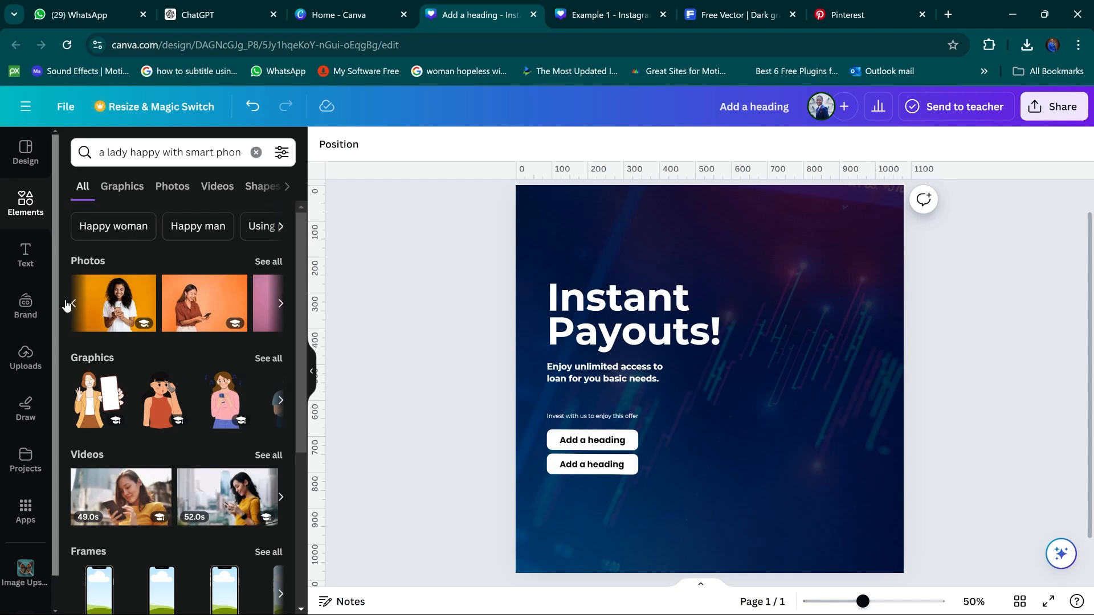
click(281, 303)
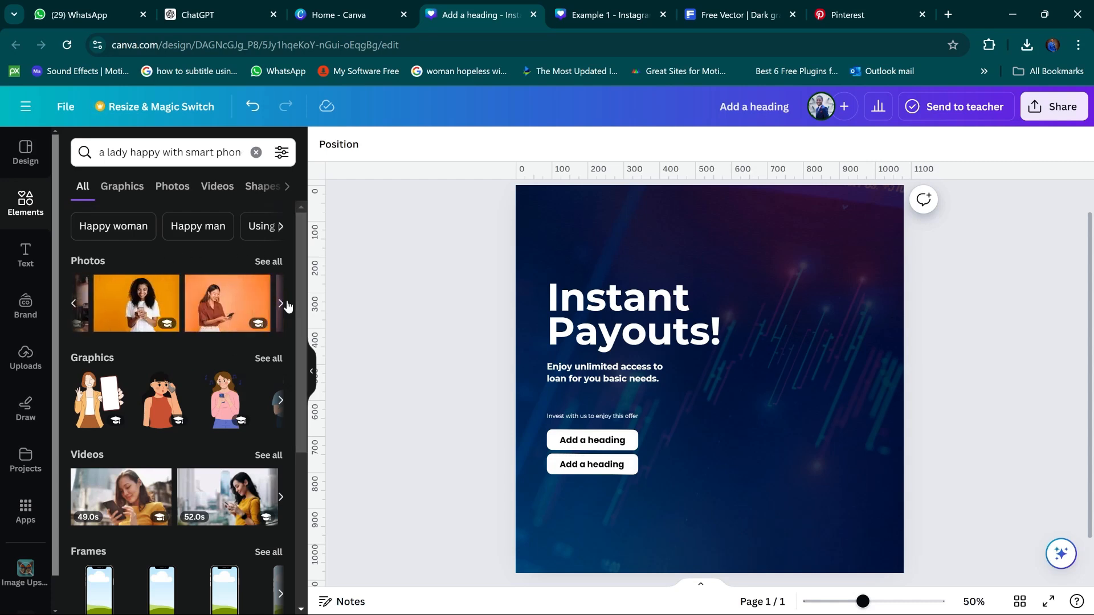
click(272, 261)
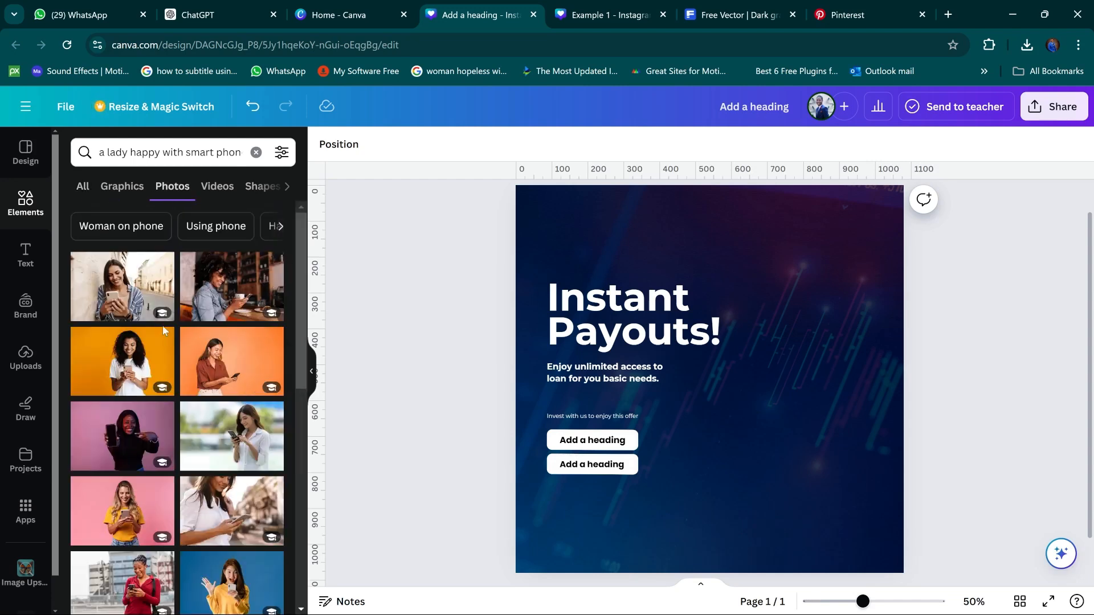
Add the photo of the curly-haired woman in a denim shirt holding a cup and phone, and move it to the right of the headline
scroll(199, 313, down, 3)
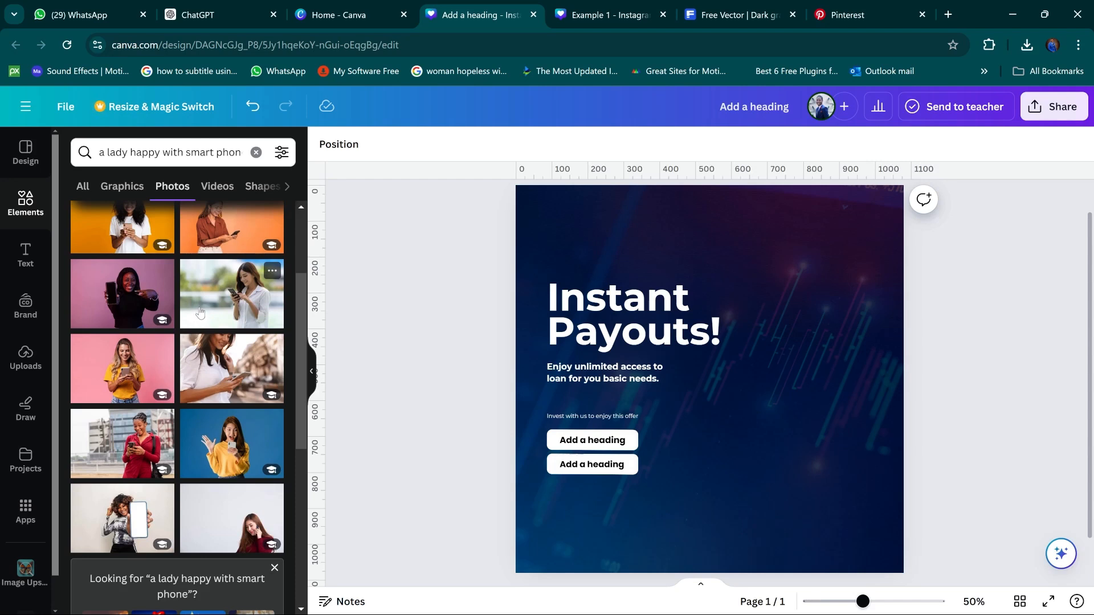
scroll(199, 311, down, 3)
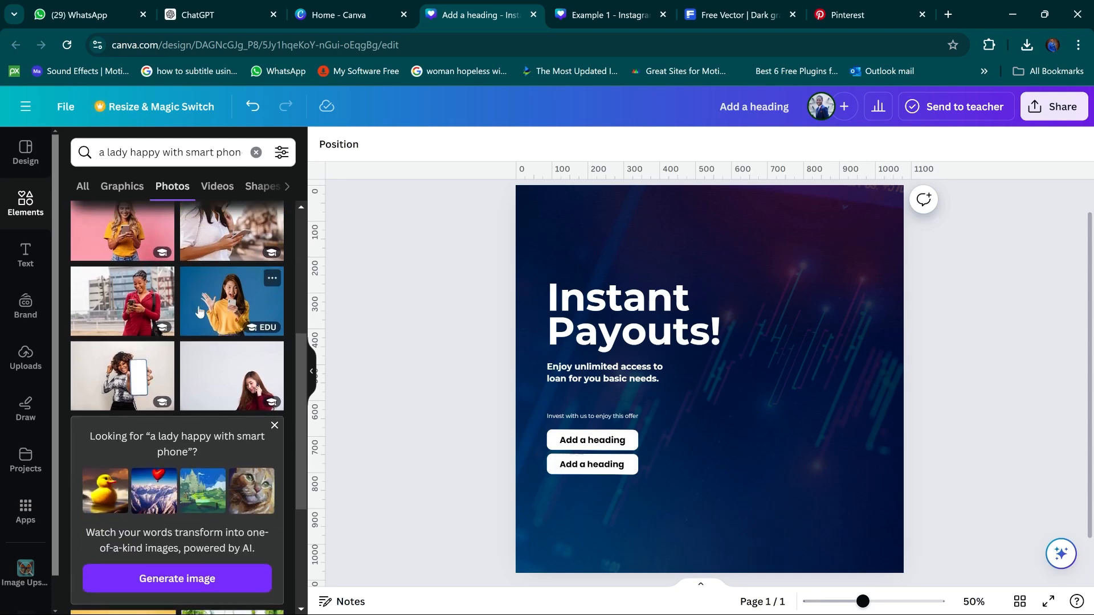
scroll(197, 304, up, 4)
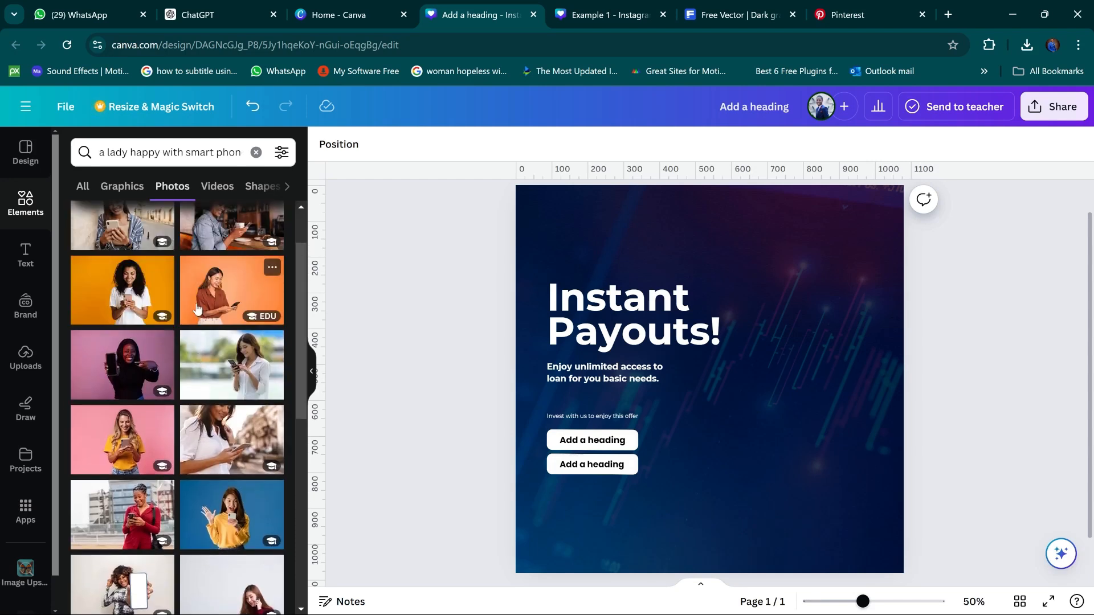
scroll(200, 319, up, 2)
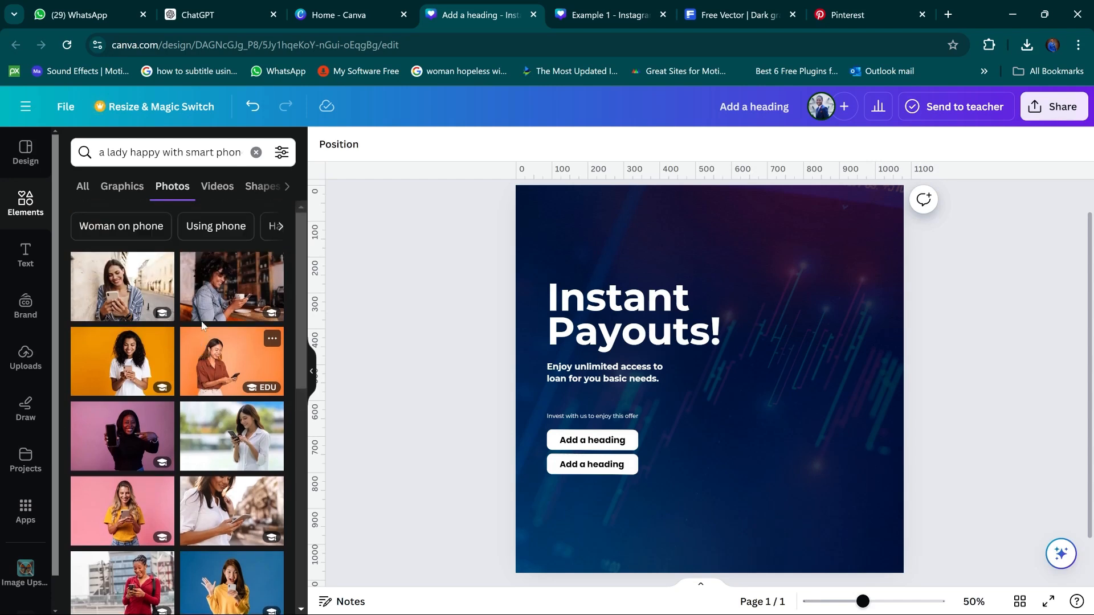
scroll(202, 324, down, 2)
scroll(202, 317, up, 2)
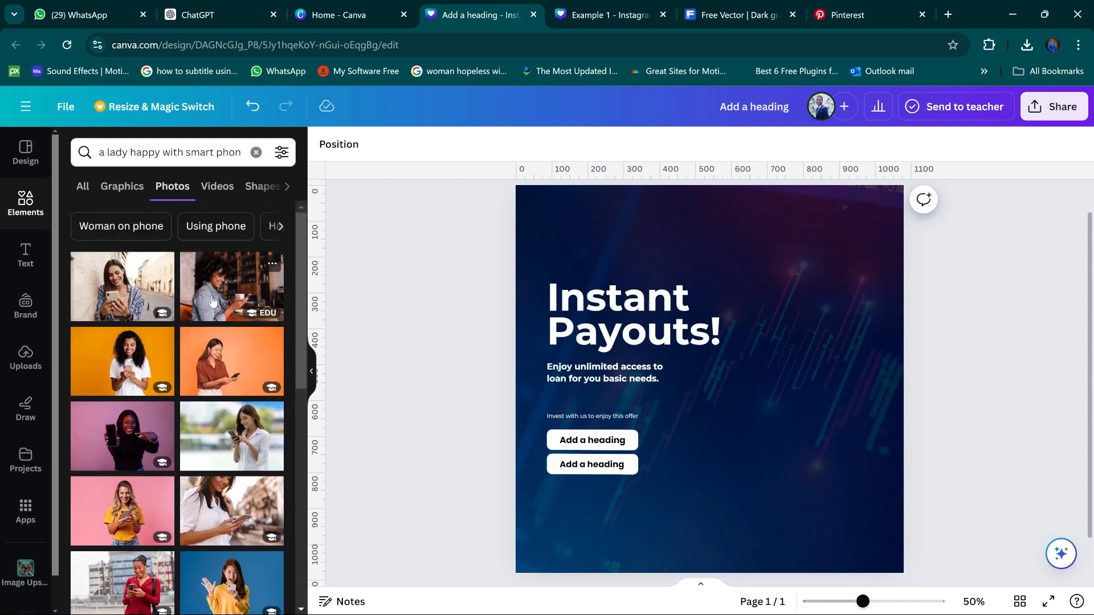
click(216, 296)
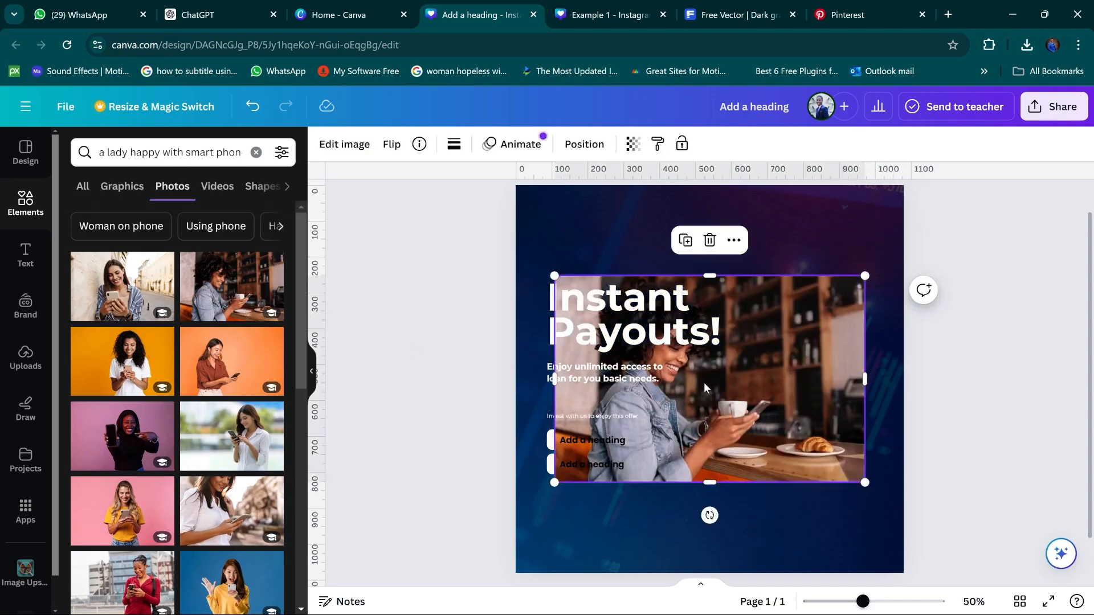
drag(698, 387, 860, 386)
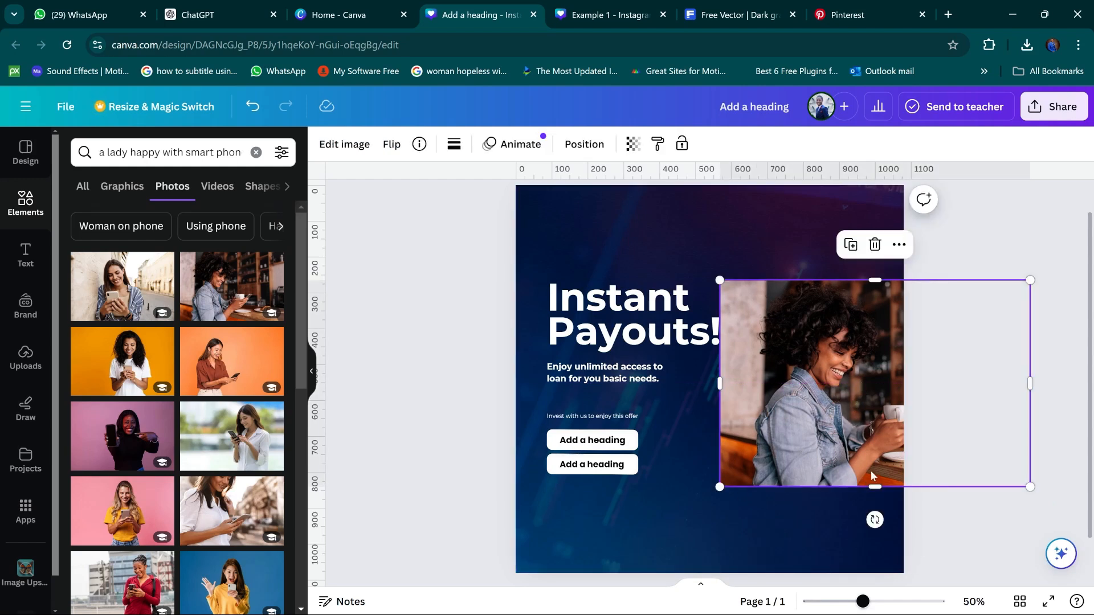
Enlarge the curly-haired woman's photo by stretching it to the page's bottom edge, further left behind the headline, and higher up
drag(874, 488, 910, 565)
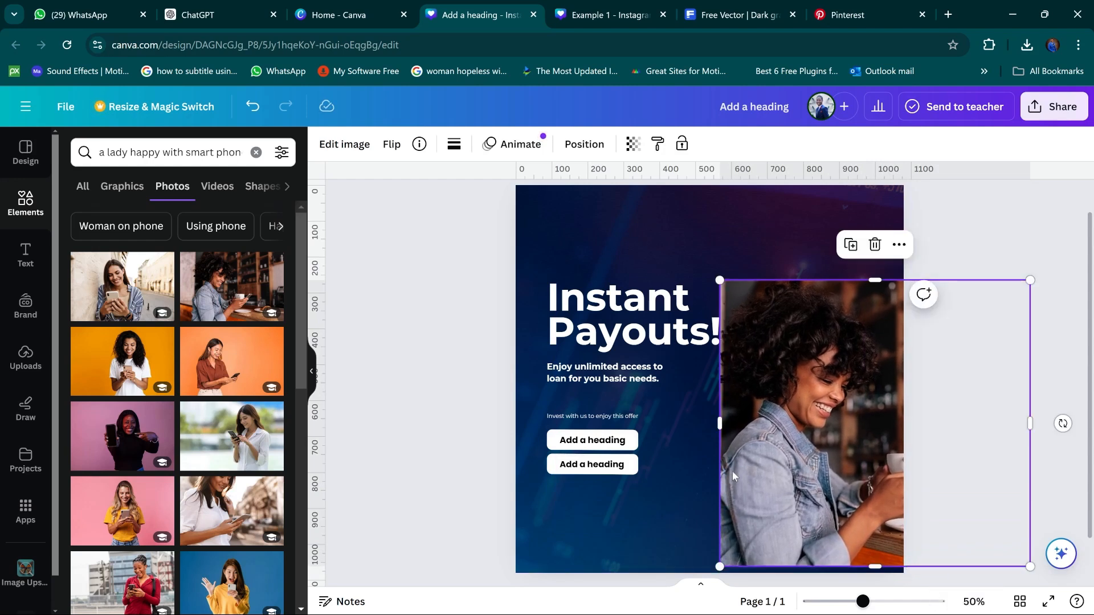
drag(717, 427, 692, 426)
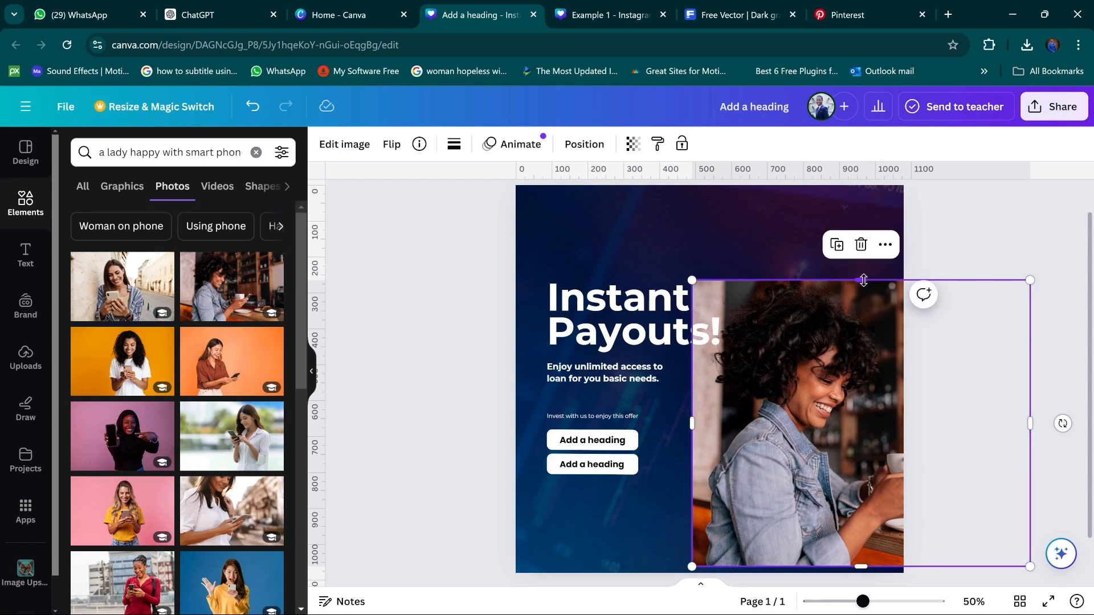
drag(875, 274, 881, 216)
drag(865, 569, 864, 575)
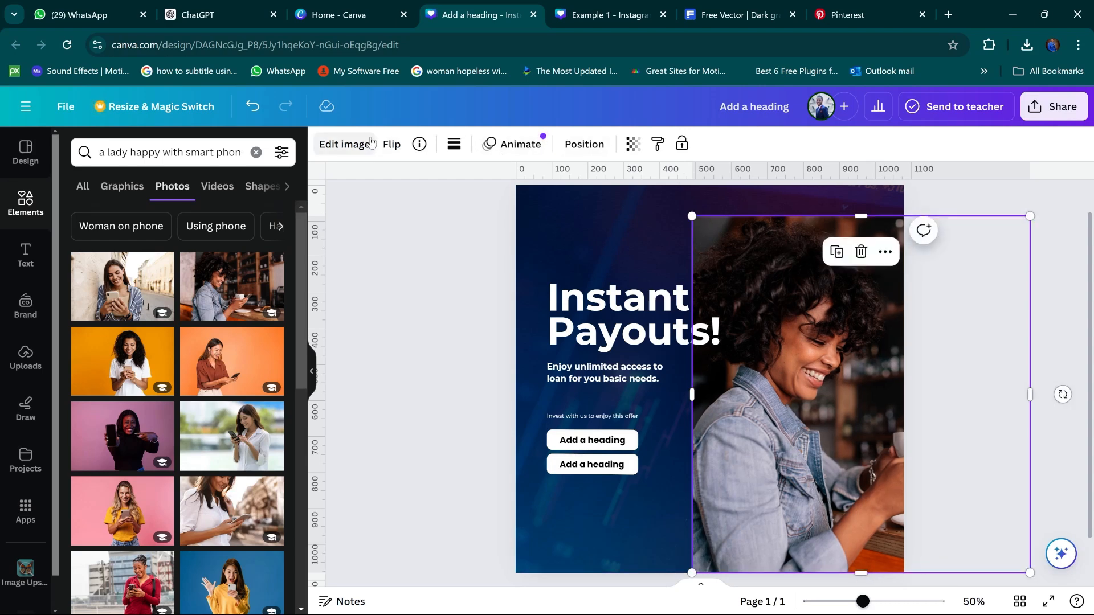
Flip the curly-haired woman's photo horizontally and move it left so she faces the flyer text
click(397, 147)
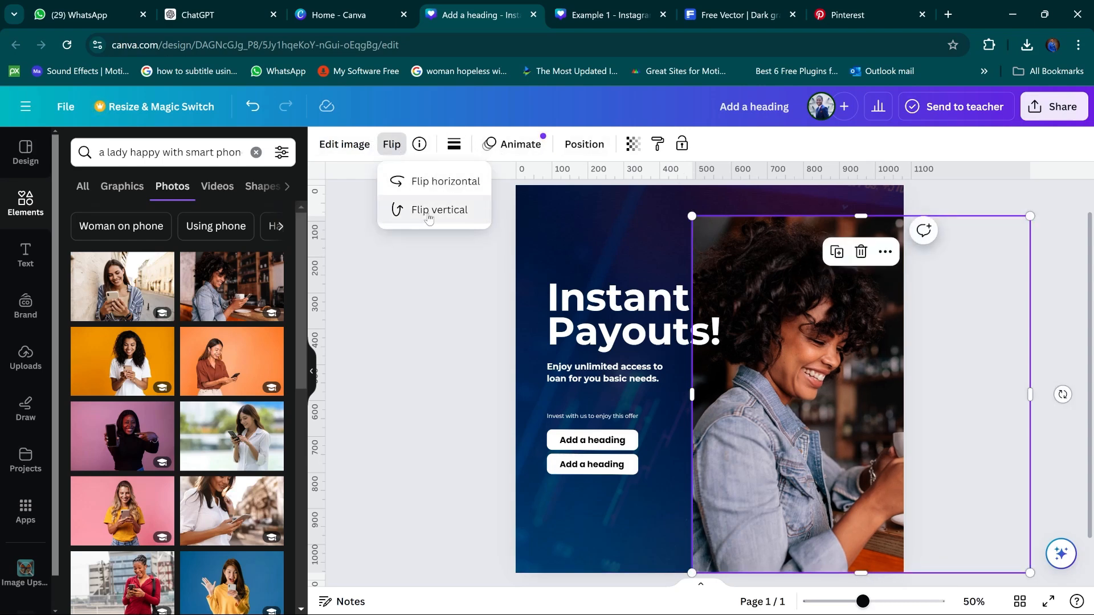
click(436, 183)
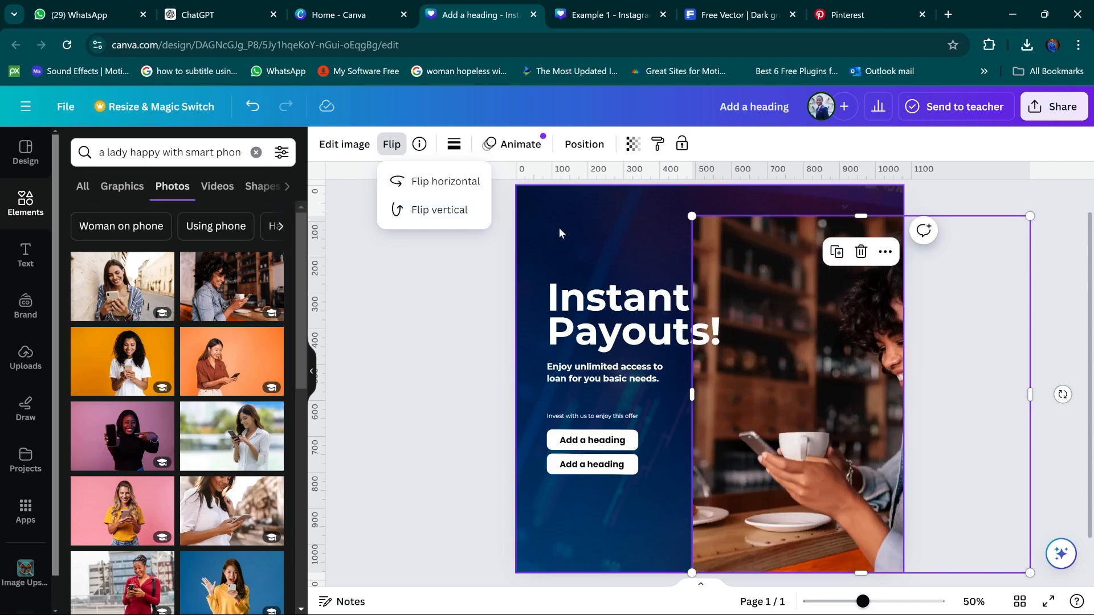
drag(880, 324, 782, 316)
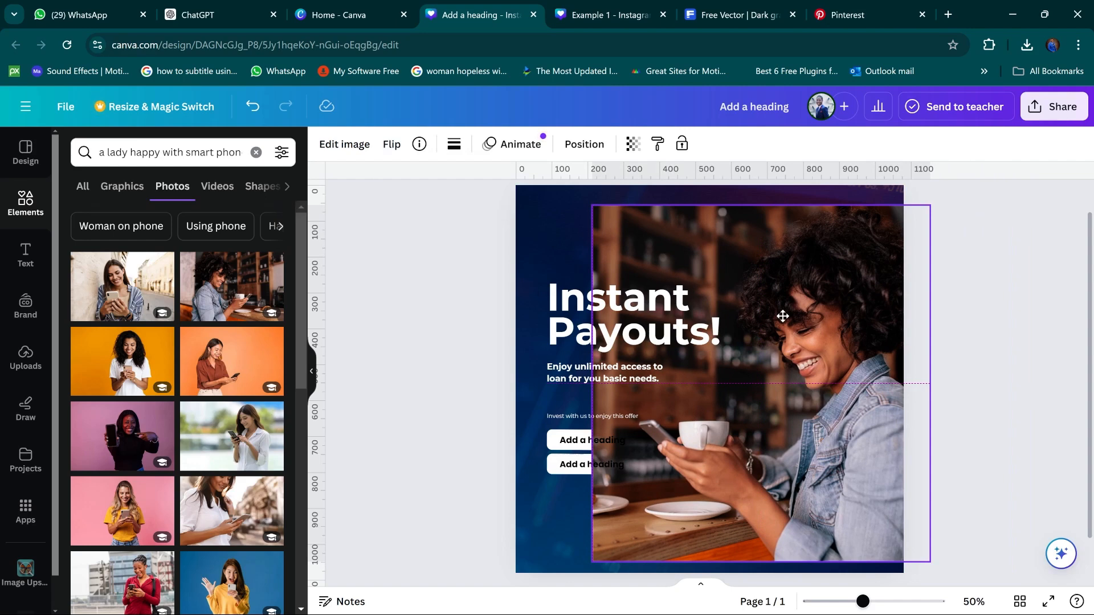
mouse_move(782, 315)
mouse_down()
mouse_move(760, 313)
mouse_move(767, 325)
mouse_up()
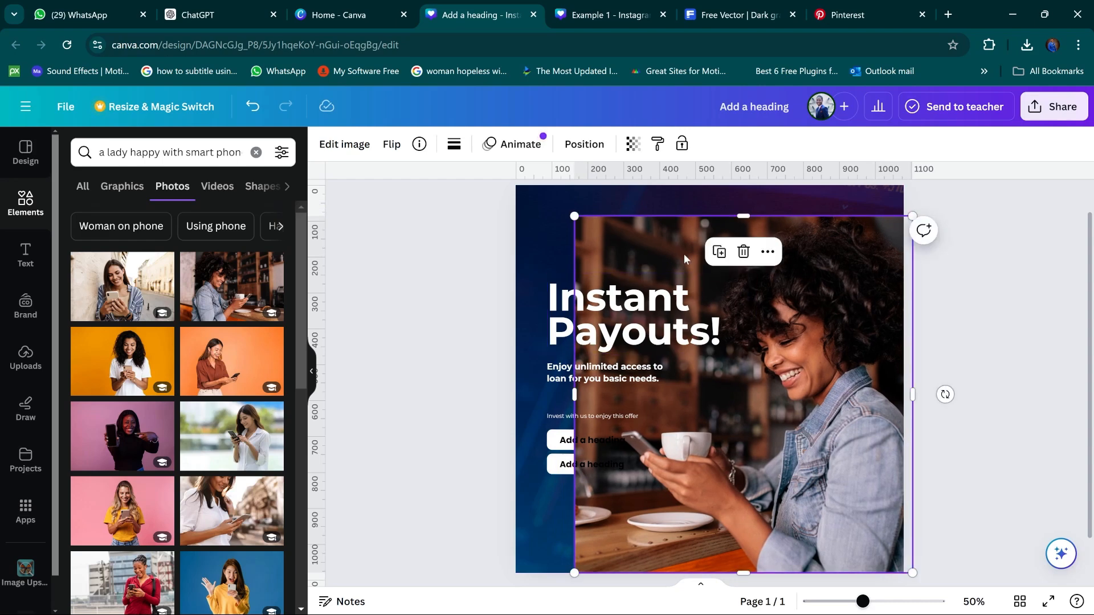
mouse_move(823, 298)
mouse_down()
mouse_move(771, 286)
mouse_move(819, 308)
mouse_up()
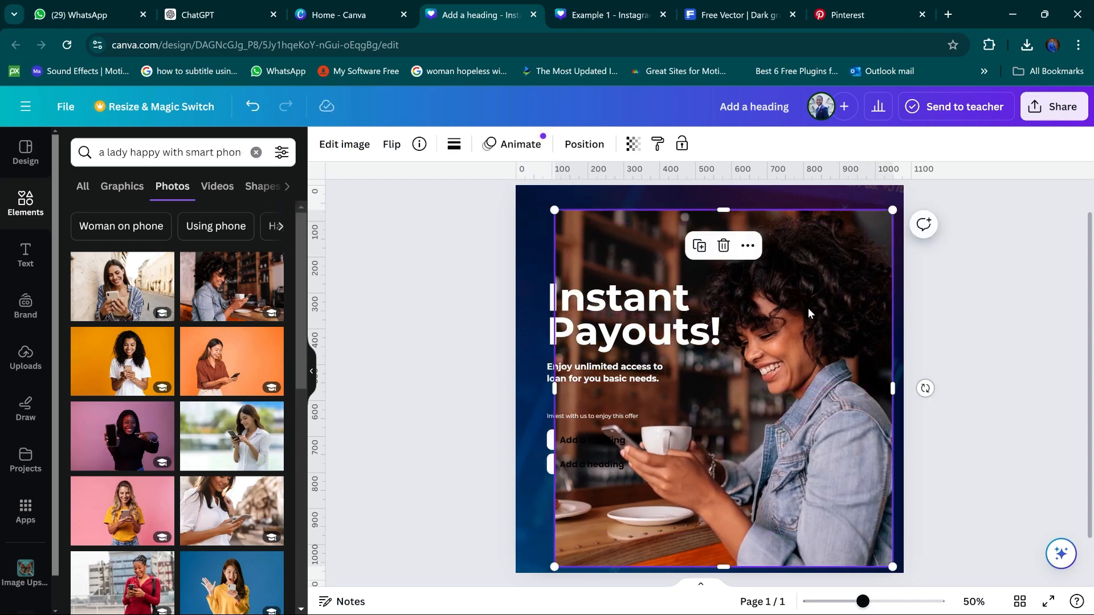
Undo the flip, moves and resizing of the curly-haired woman's photo until it is removed from the page
key(ctrl+z)
key(ctrl+z)
key(ctrl+z)
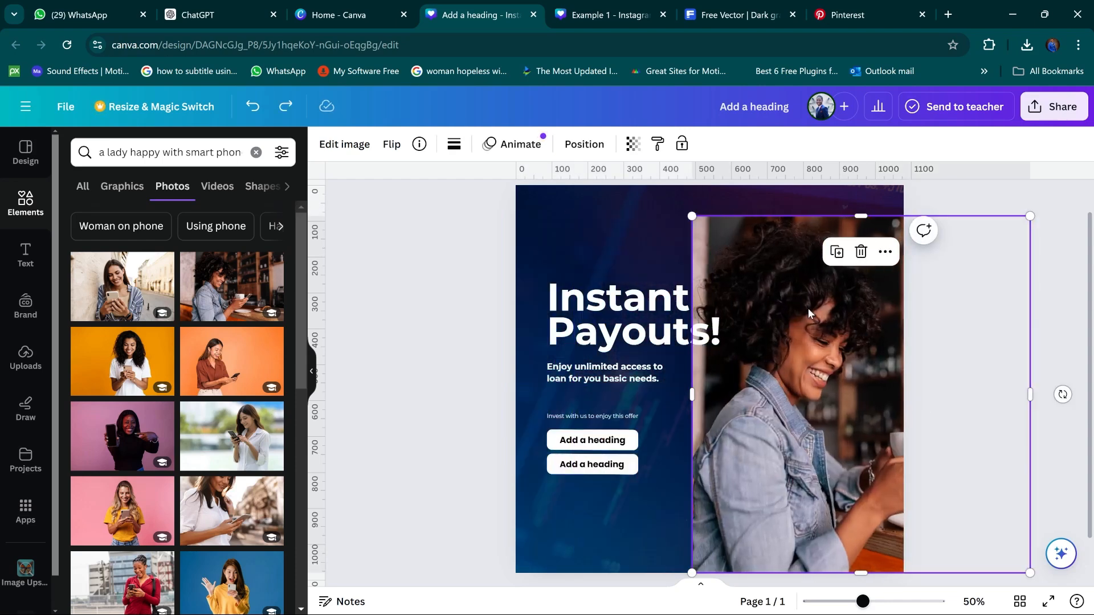
key(ctrl+z)
key(ctrl+z)
key(ctrl+z)
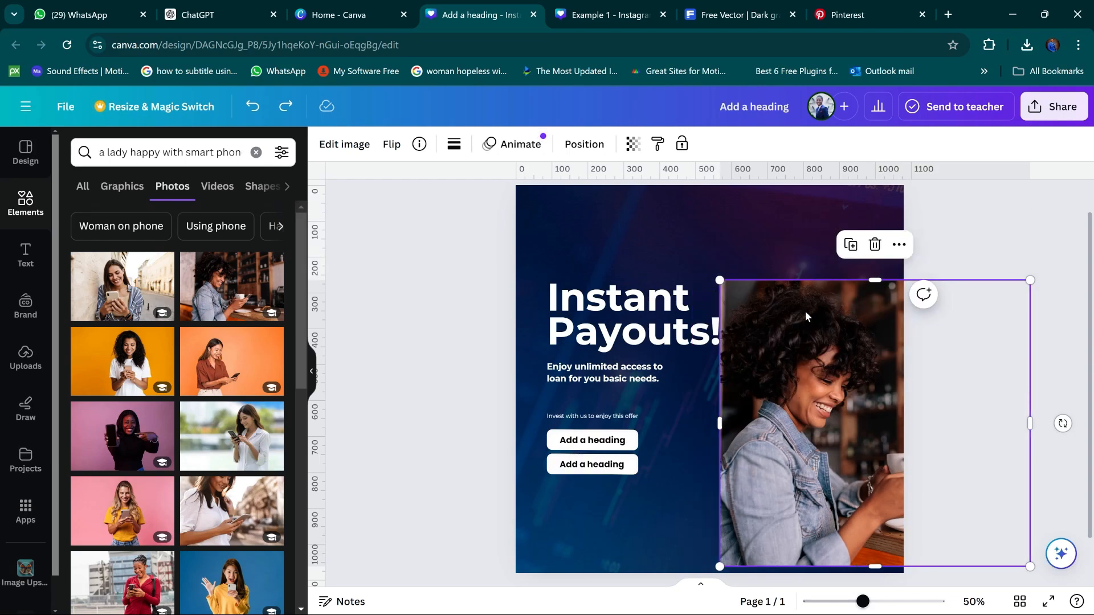
key(ctrl+z)
key(ctrl+z)
key(ctrl+z)
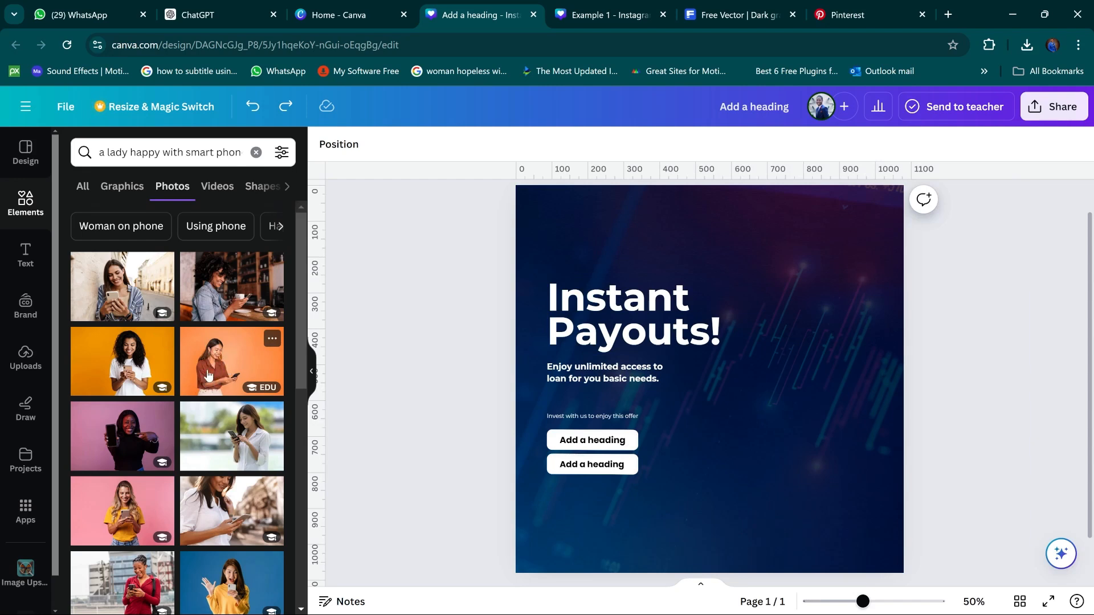
Add the photo of the surprised woman in a yellow sweater on a blue background, and move it right over the page
scroll(207, 375, down, 1)
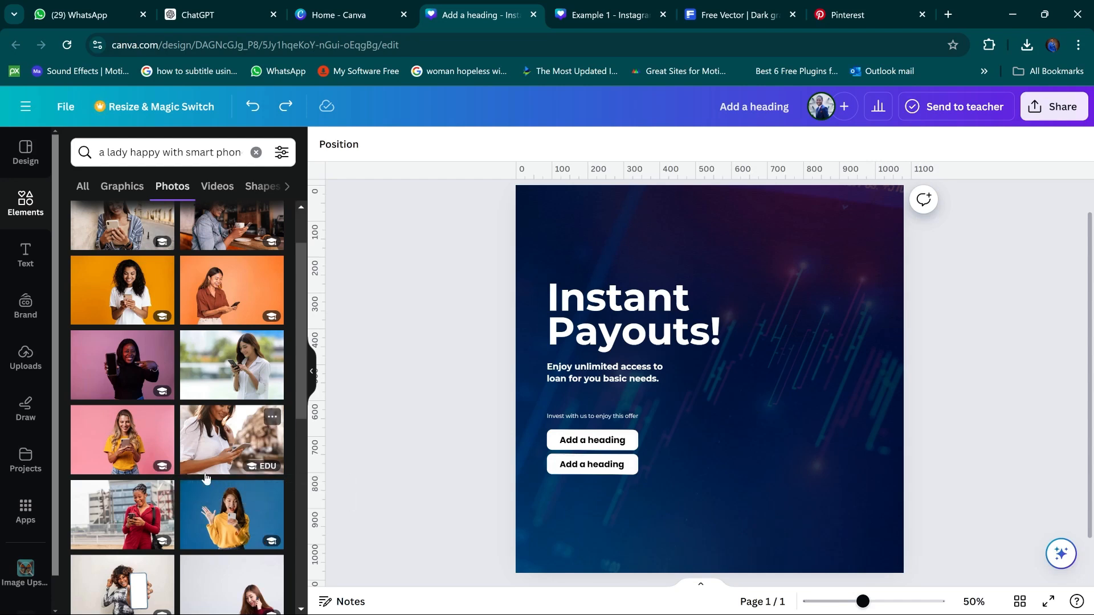
click(219, 517)
drag(778, 394, 835, 389)
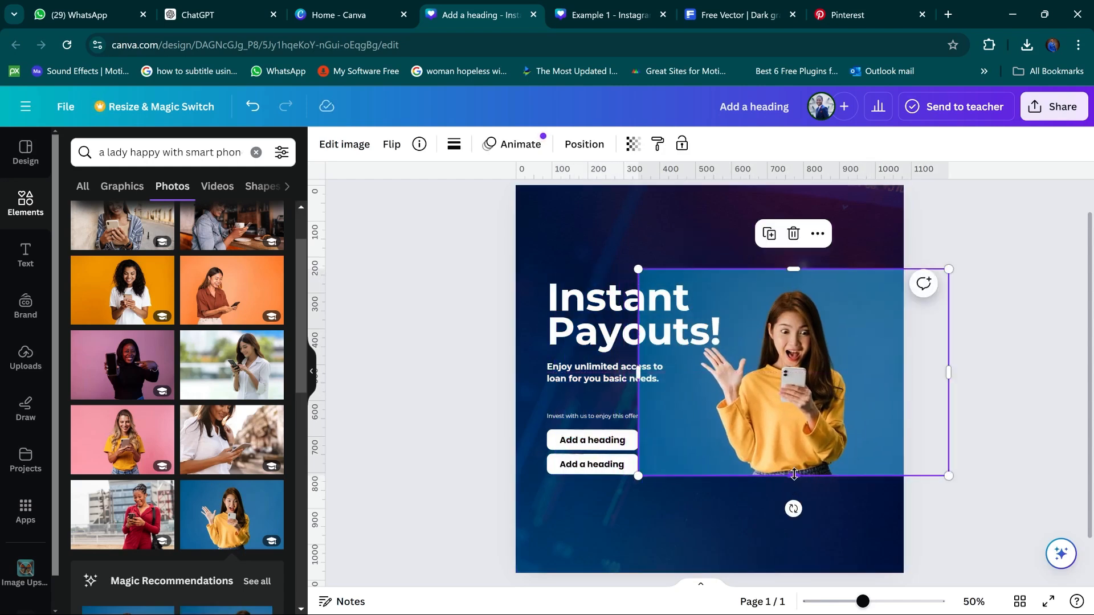
Enlarge the yellow-sweater woman's photo to about the page's full height and shift it towards the page's right edge
drag(794, 474, 790, 569)
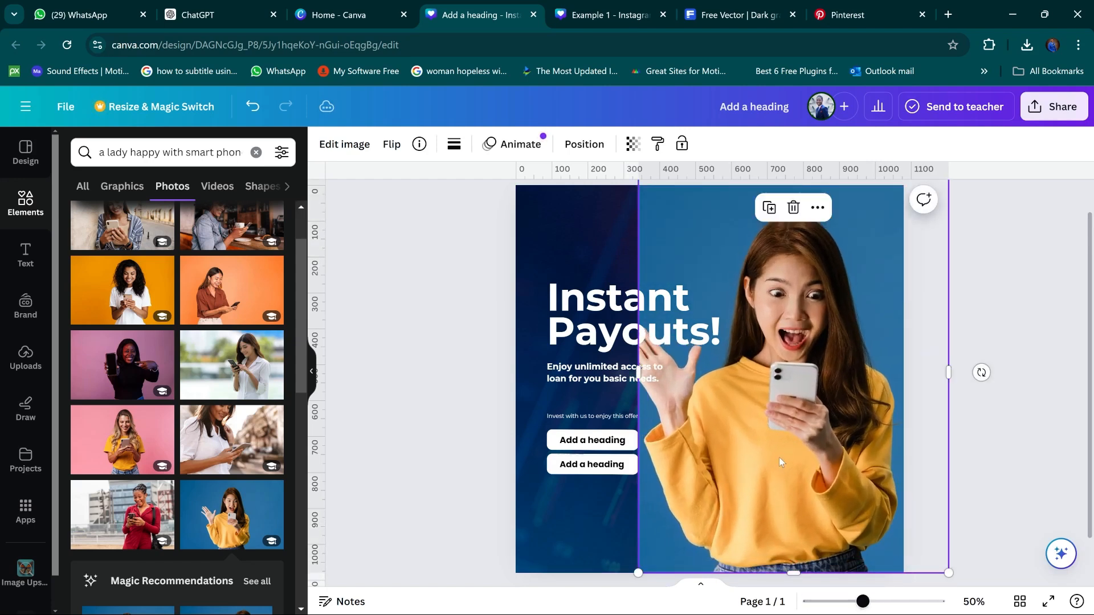
drag(750, 397, 764, 399)
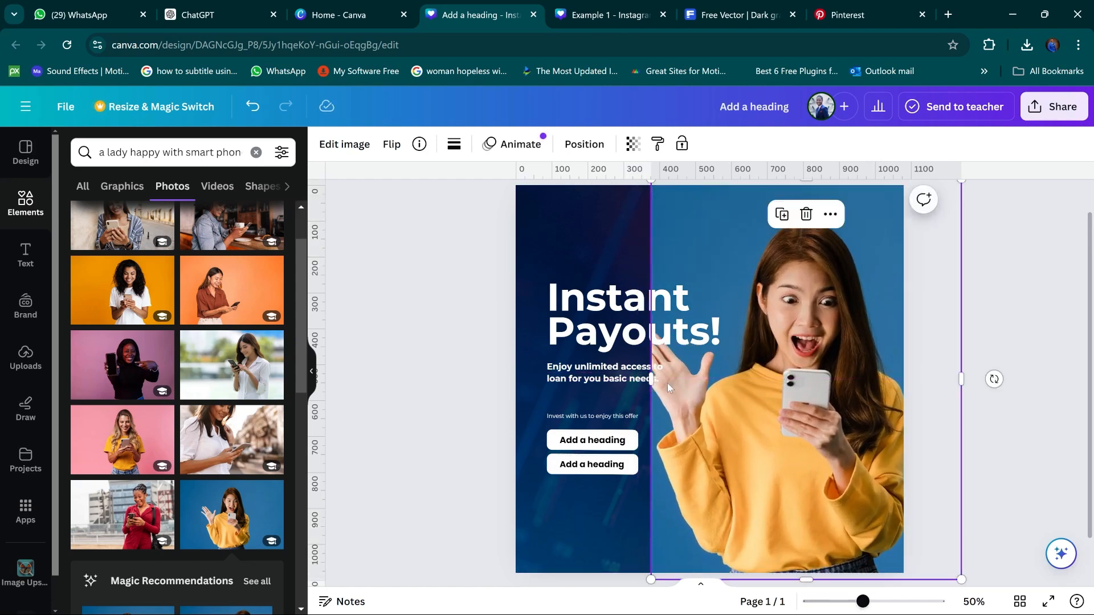
drag(652, 383, 629, 386)
drag(799, 355, 793, 358)
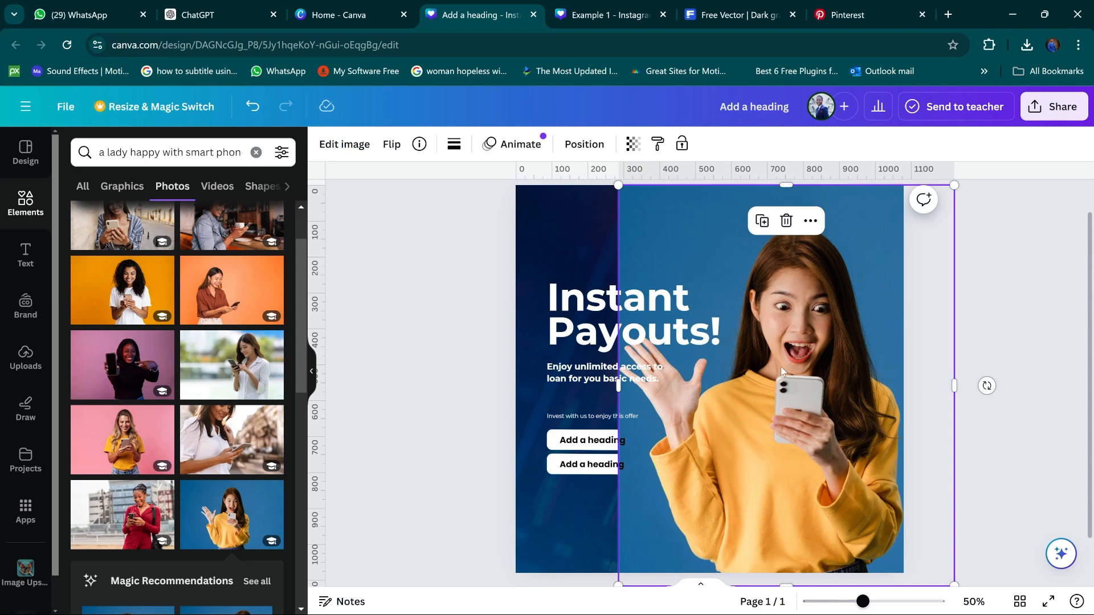
drag(793, 364, 853, 374)
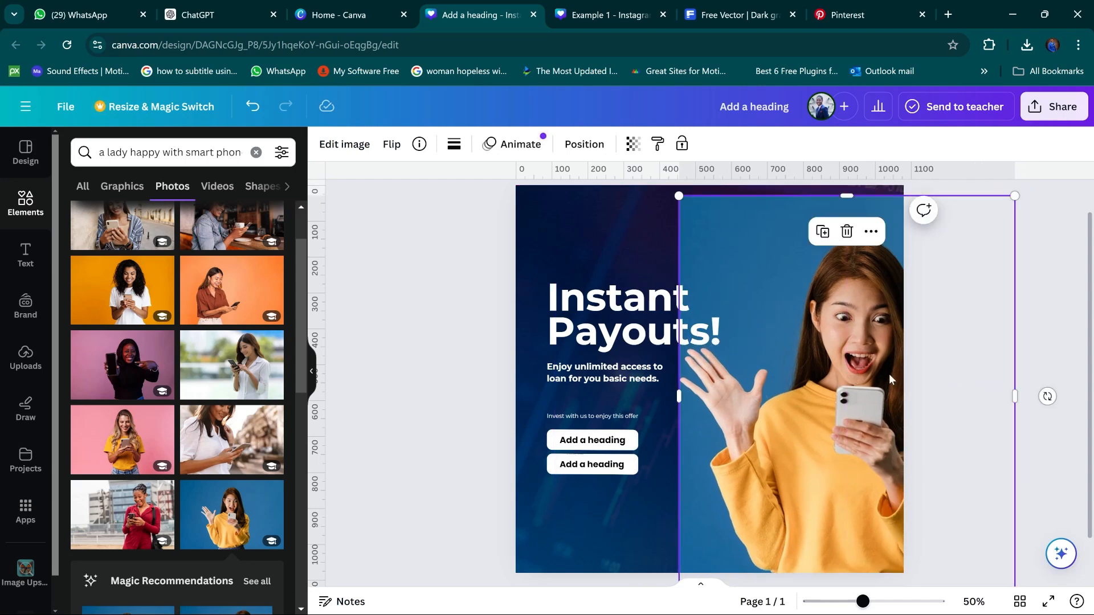
Undo the resizing, moves and placement of the yellow-sweater woman's photo
key(ctrl+z)
key(ctrl+z)
key(ctrl+z)
key(ctrl+z)
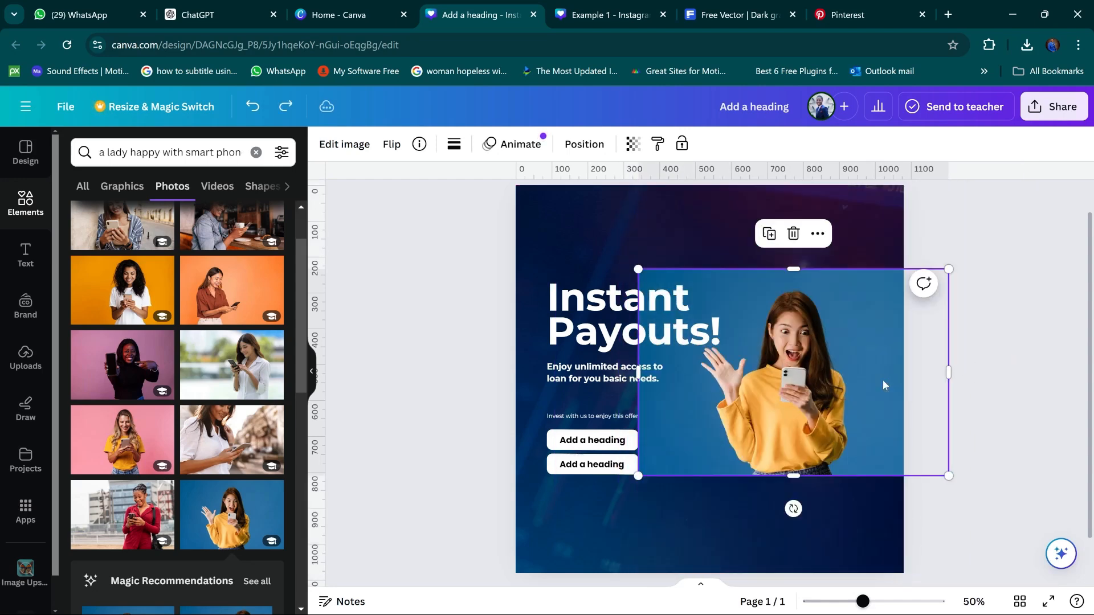
key(ctrl+z)
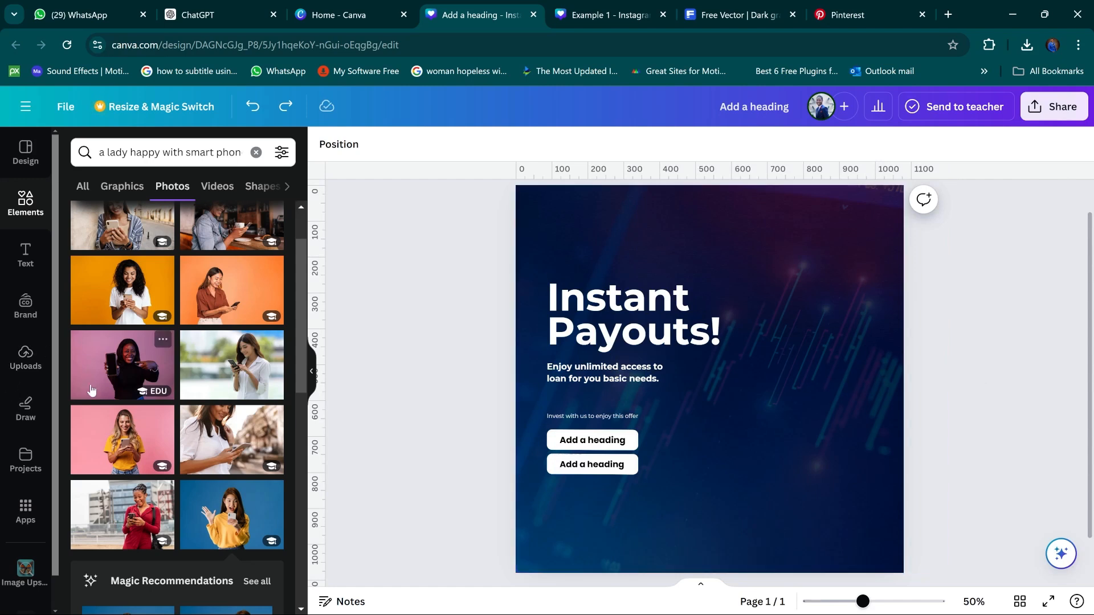
Add the photo of the blonde woman in a yellow T-shirt on pink, move it right, and enlarge it to nearly the page's full height
click(106, 428)
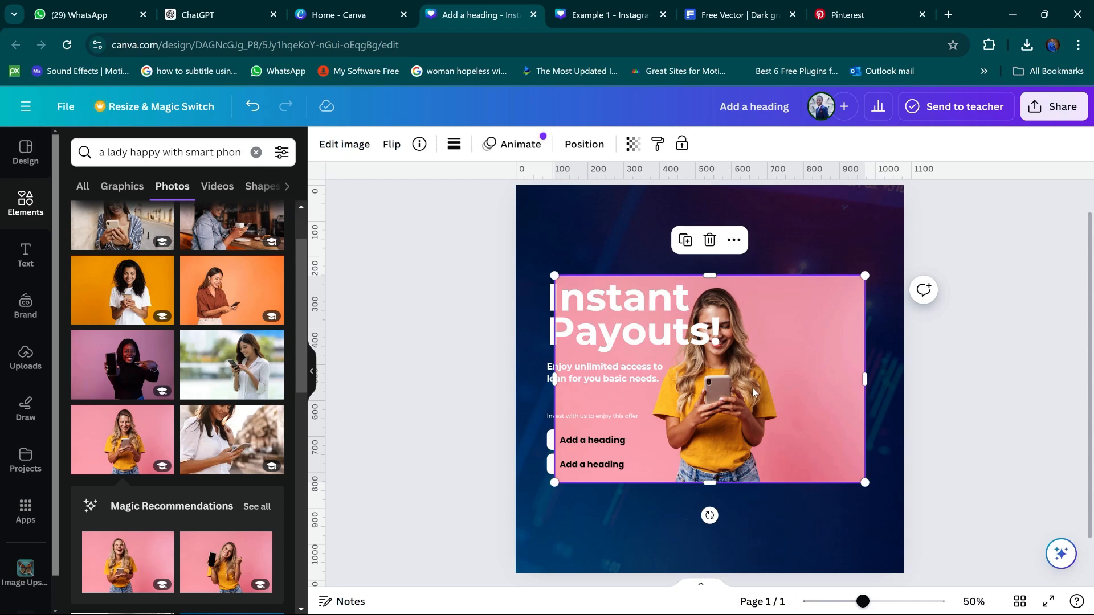
drag(753, 392, 824, 397)
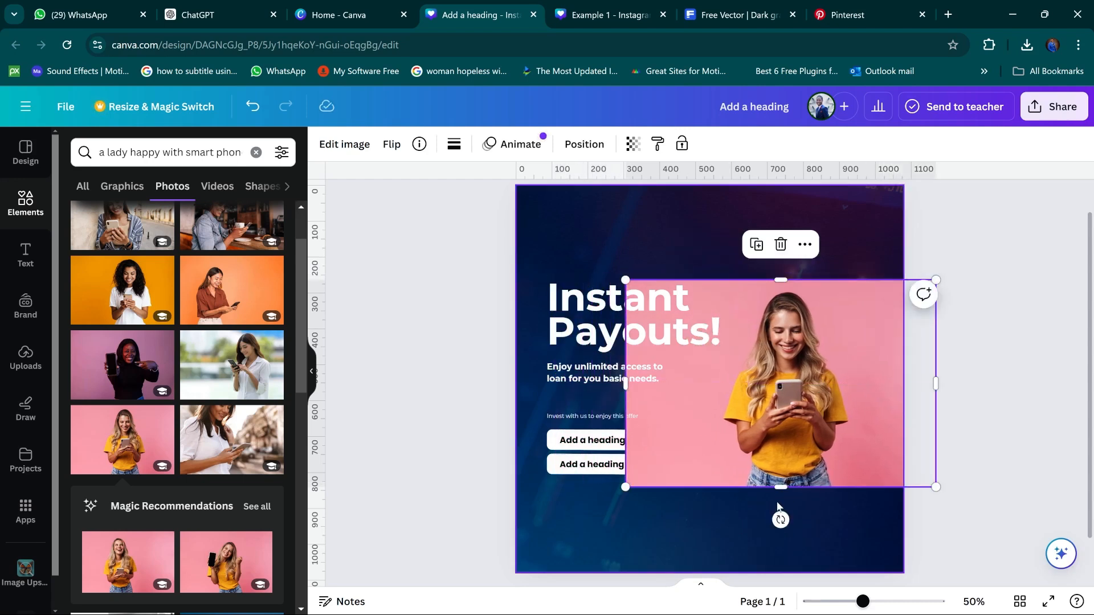
drag(781, 488, 782, 574)
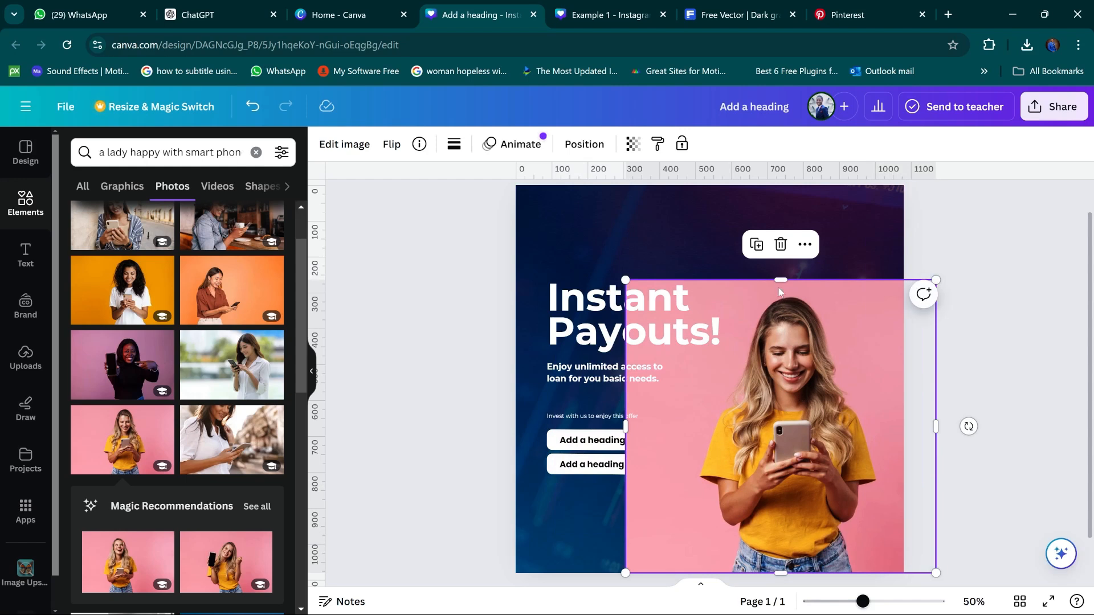
drag(781, 280, 800, 199)
drag(750, 328, 752, 328)
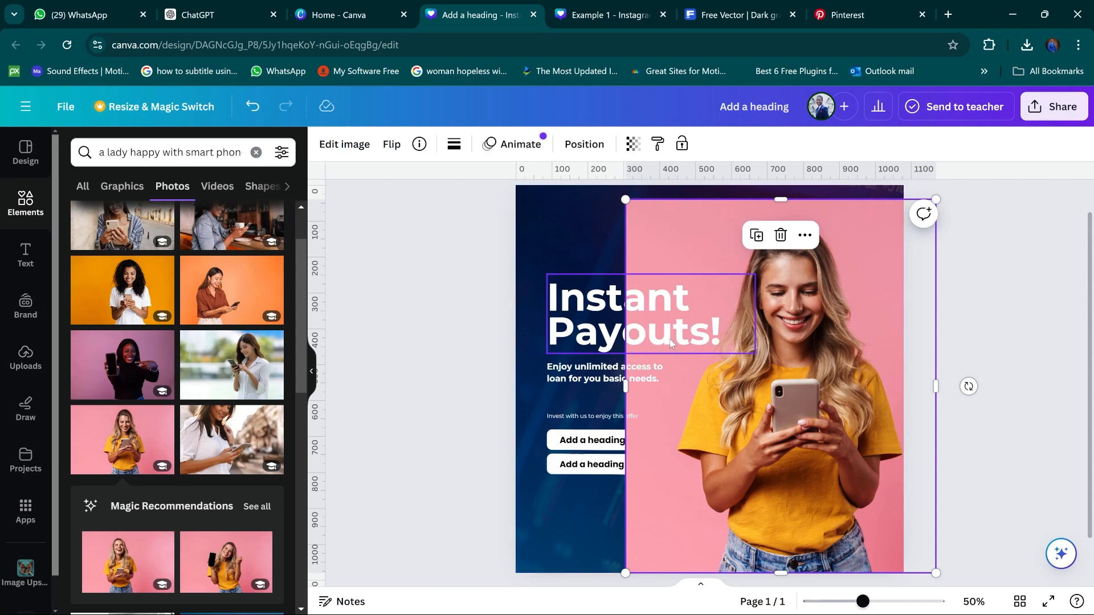
Open the remove.bg website in a new browser tab
click(947, 13)
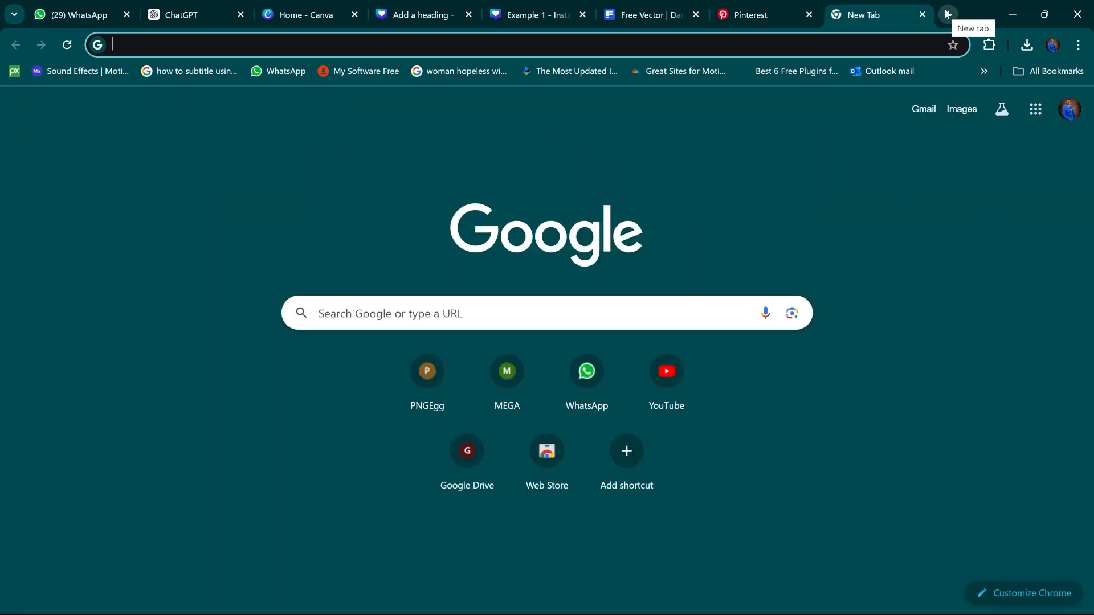
text(rem)
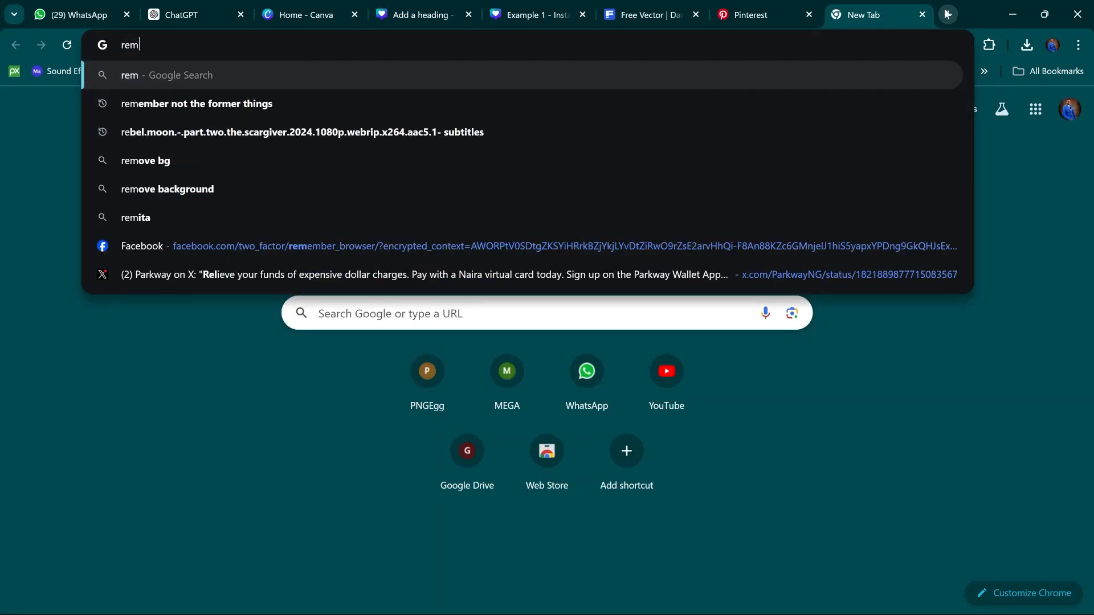
text(ove.bg)
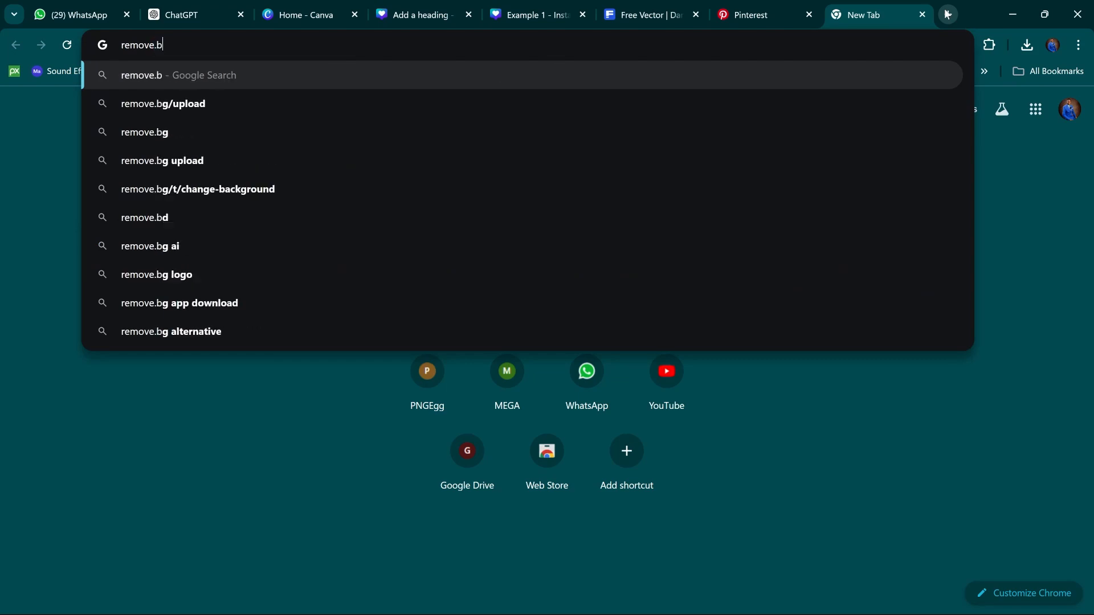
key(Return)
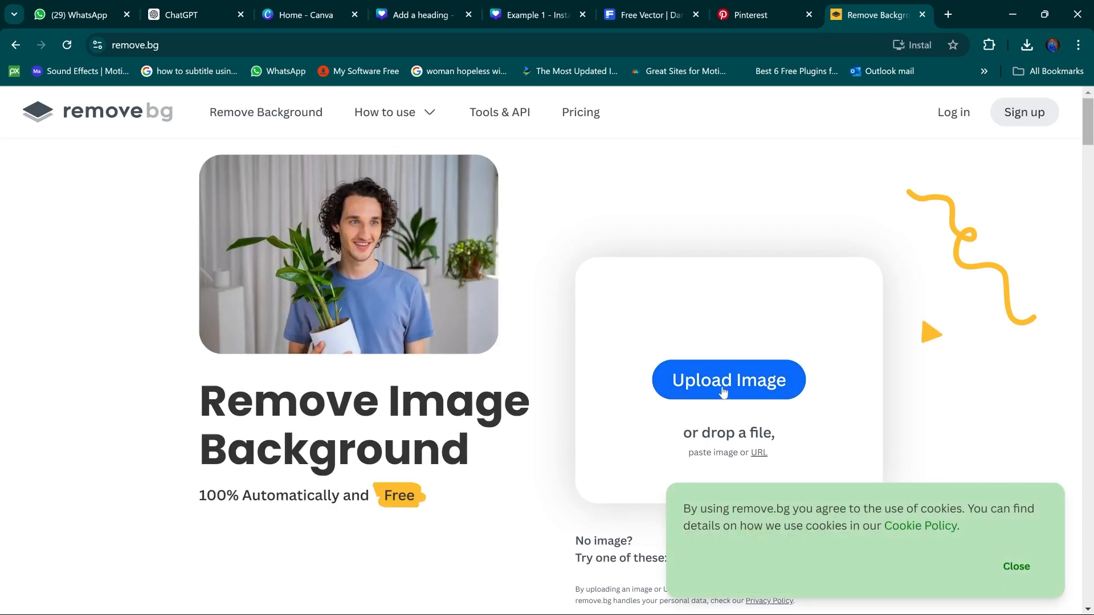
Upload table-setting-6859274_1920 from Downloads to remove.bg for background removal, and return to the Canva design by closing the site
click(722, 393)
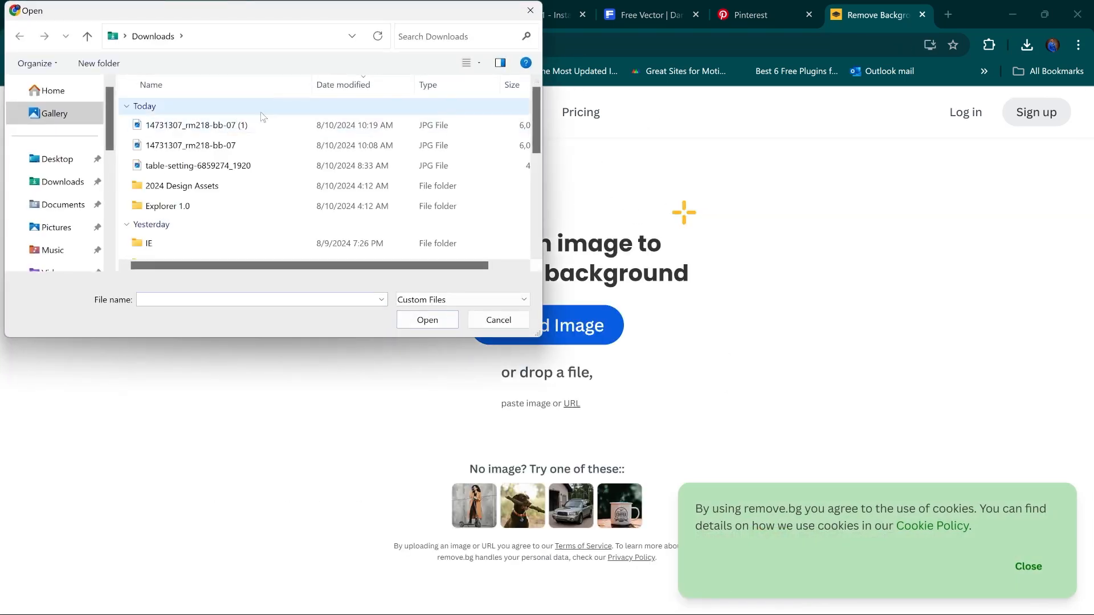
click(219, 174)
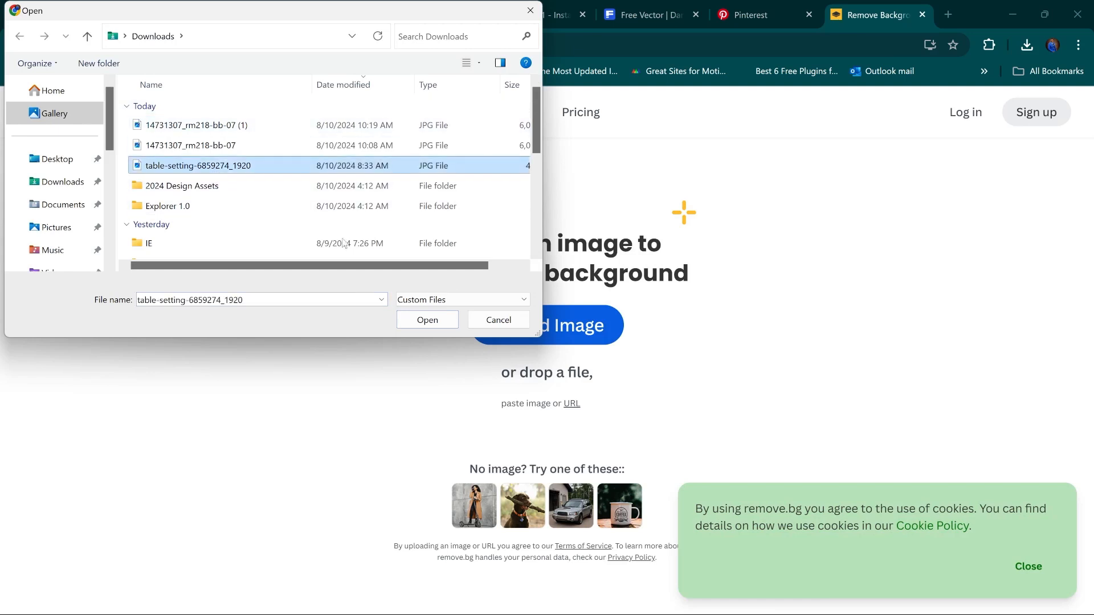
click(428, 320)
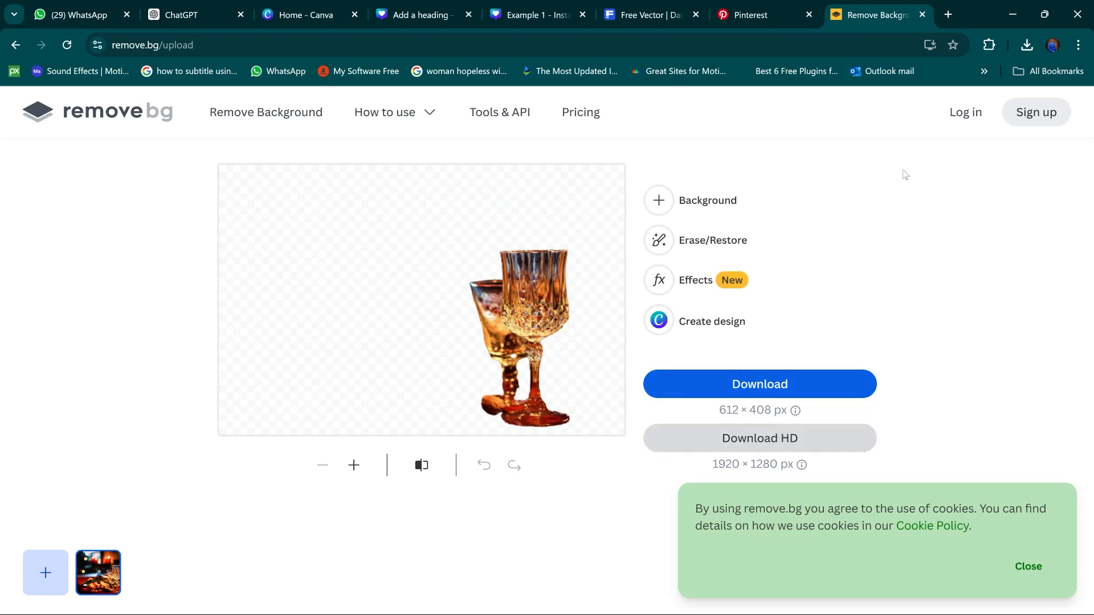
click(923, 16)
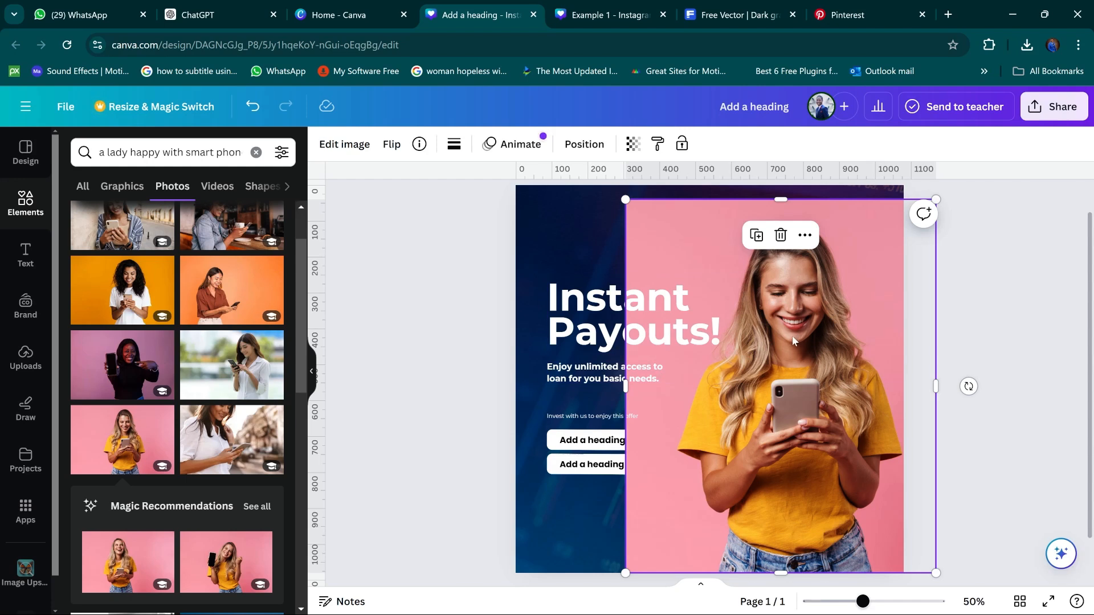
Remove the pink background from the blonde woman's photo with BG Remover, and browse the remaining image filters and effects
click(331, 148)
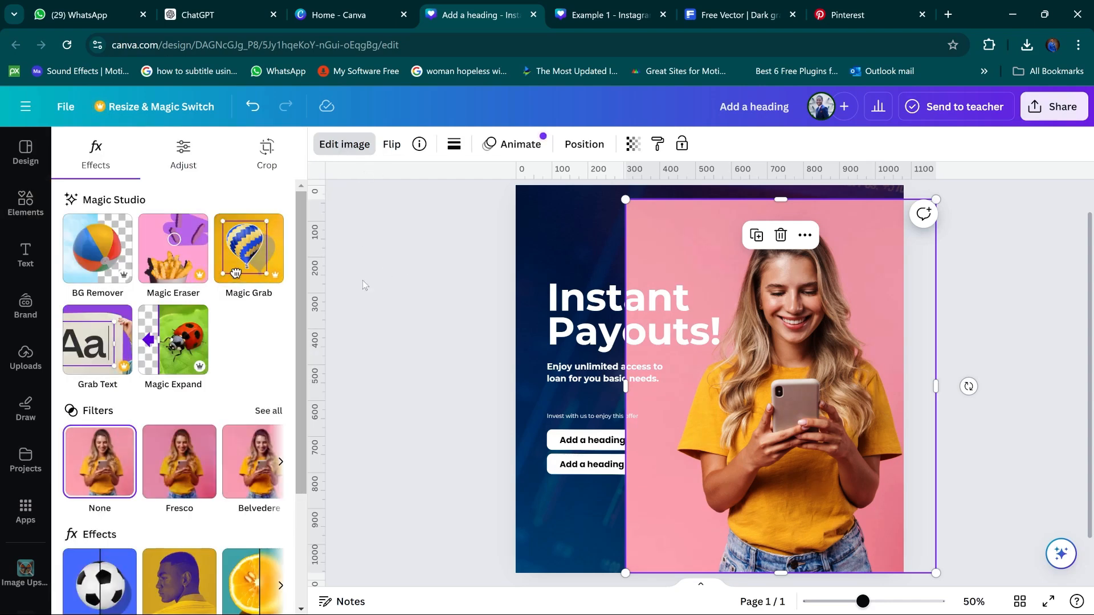
scroll(266, 342, down, 3)
scroll(266, 342, up, 3)
click(114, 251)
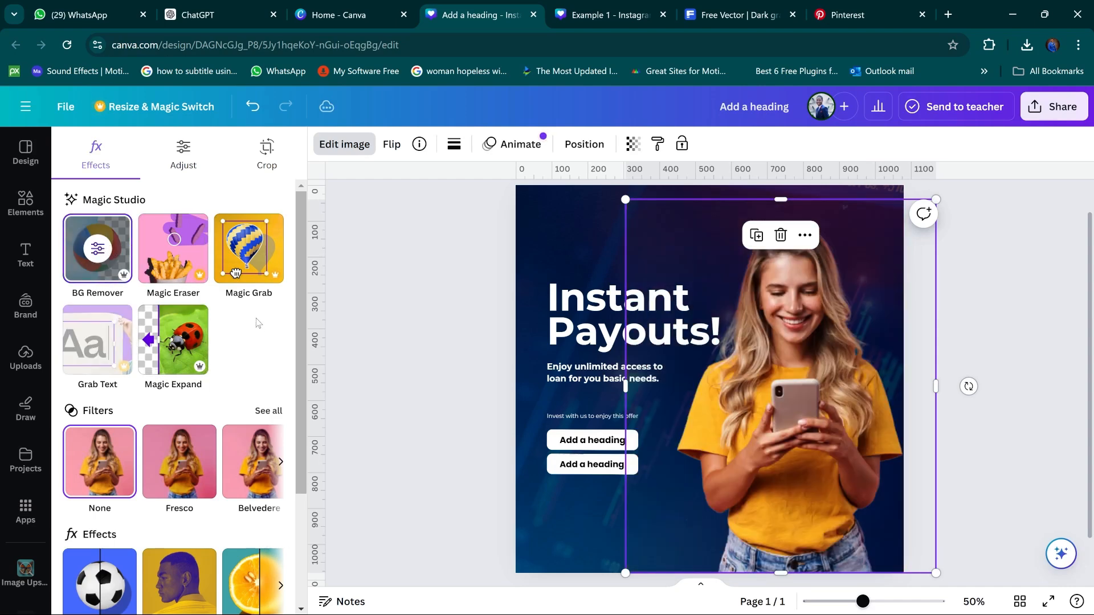
scroll(258, 318, down, 3)
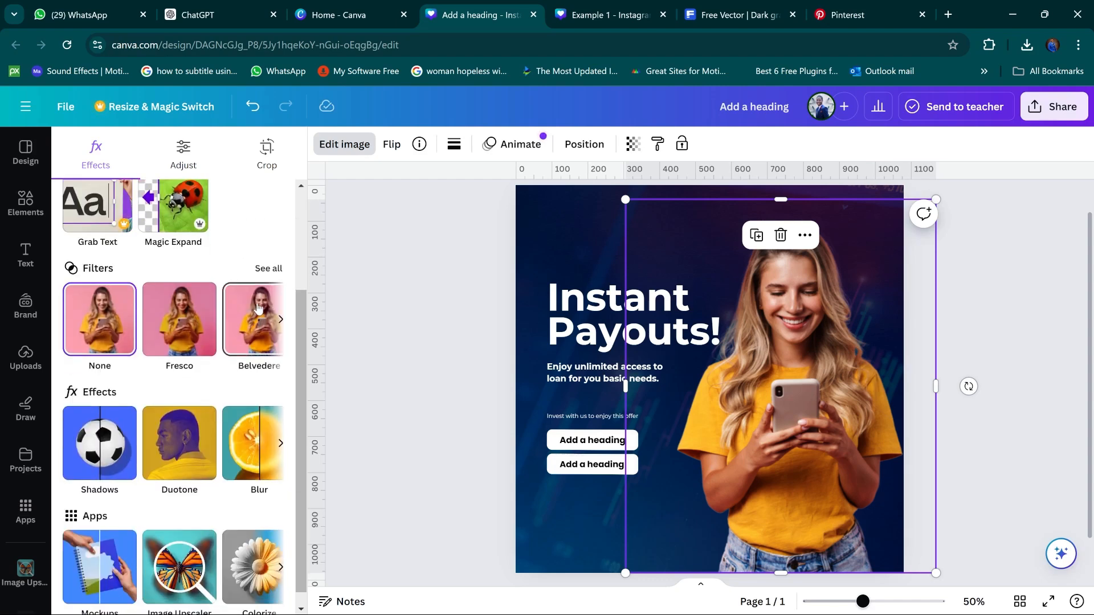
scroll(257, 309, down, 1)
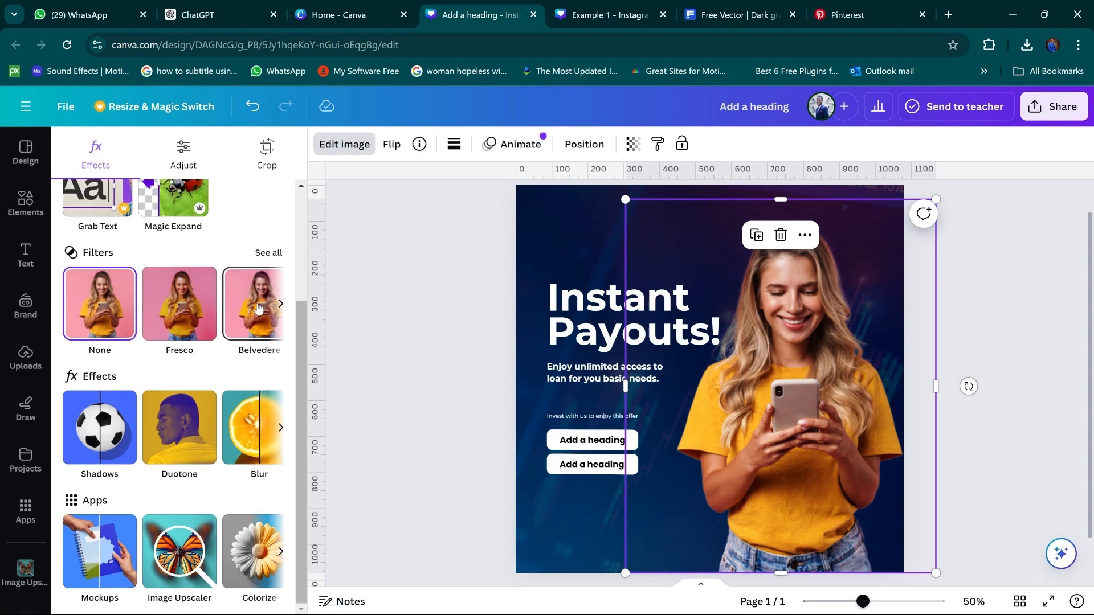
Upscale the blonde woman's cutout photo 2x with Image Upscaler and replace the original in the flyer with the enhanced image
scroll(258, 309, up, 3)
scroll(256, 299, down, 3)
scroll(256, 300, up, 3)
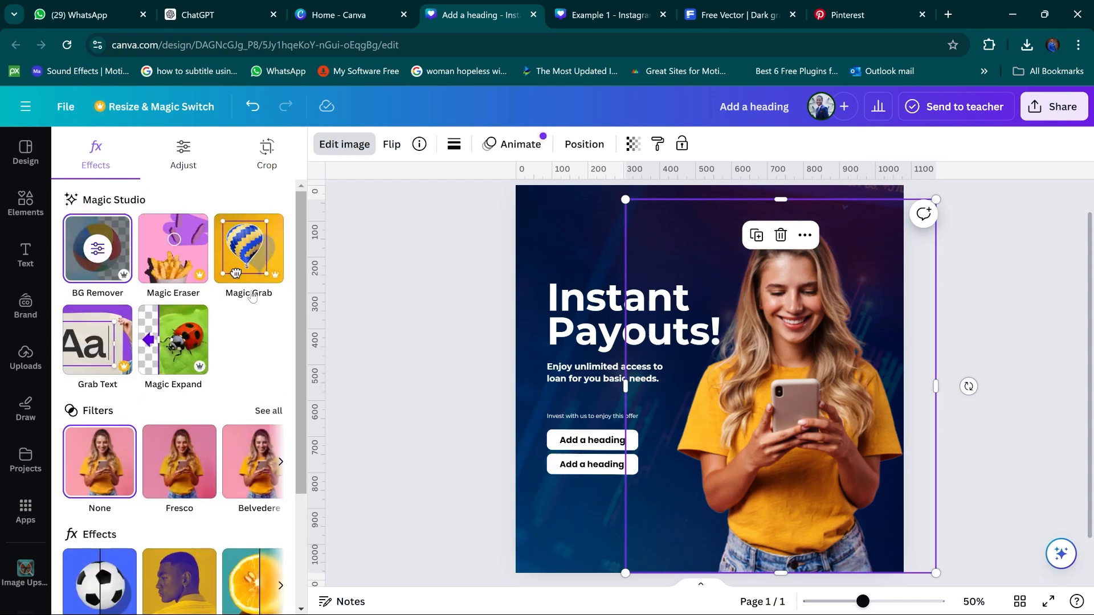
scroll(254, 296, down, 1)
scroll(254, 296, down, 3)
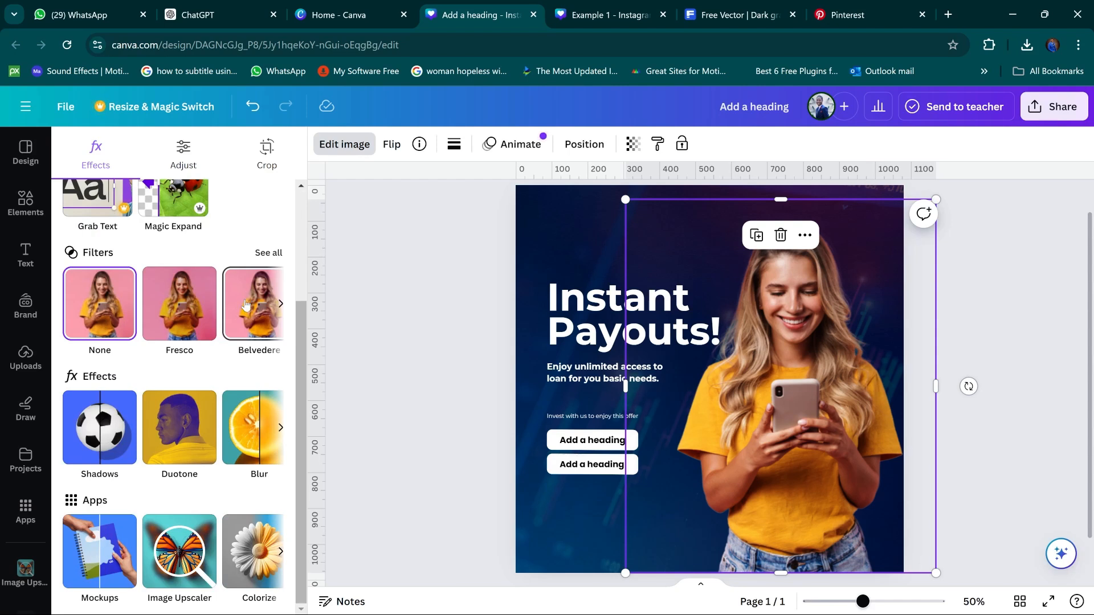
click(184, 543)
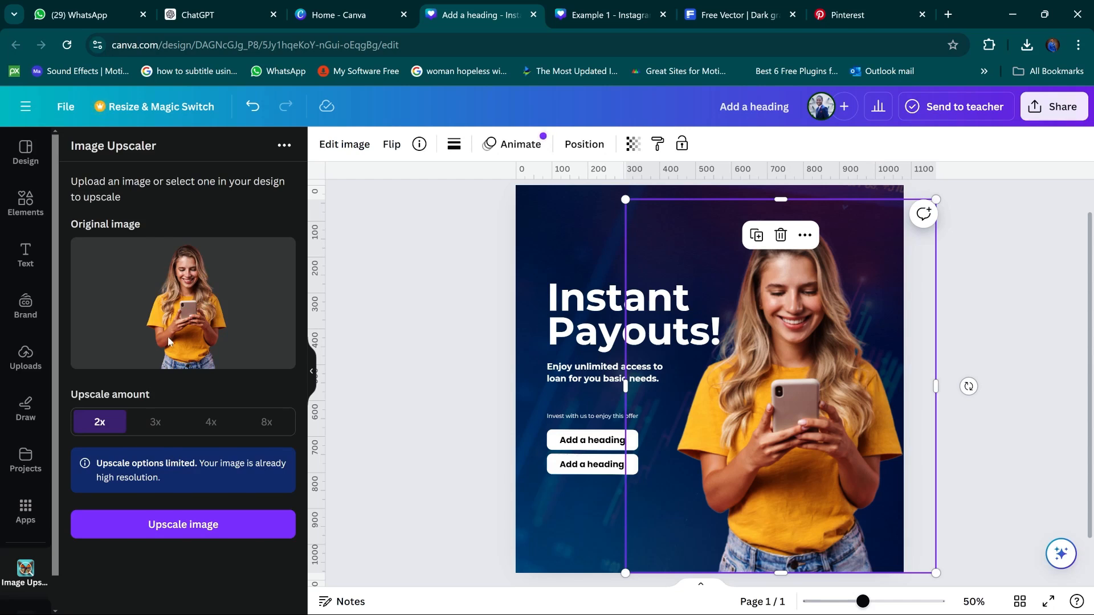
click(137, 519)
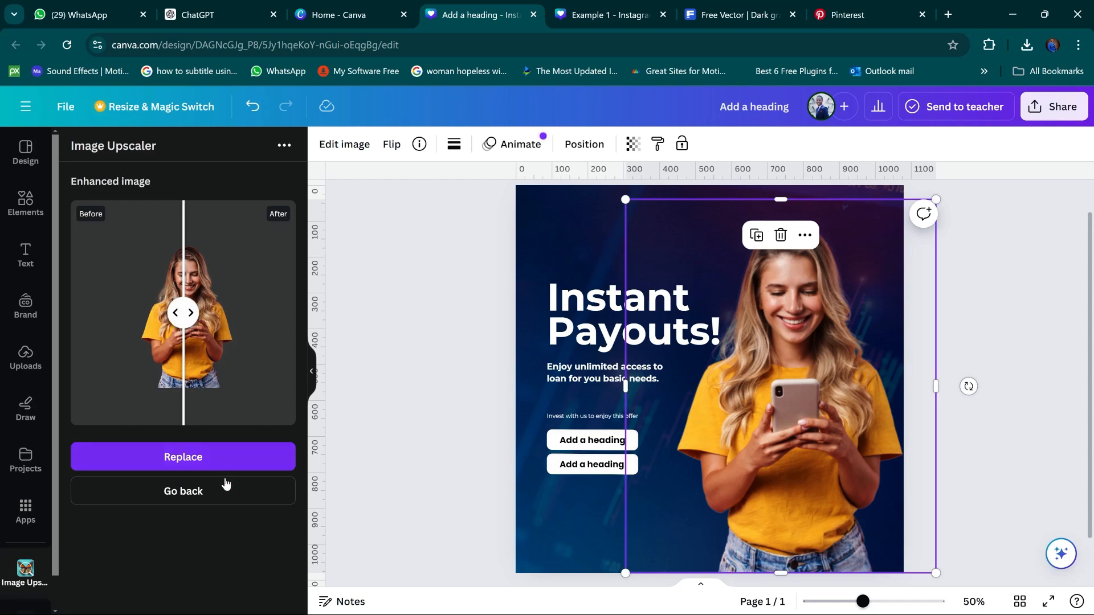
click(214, 459)
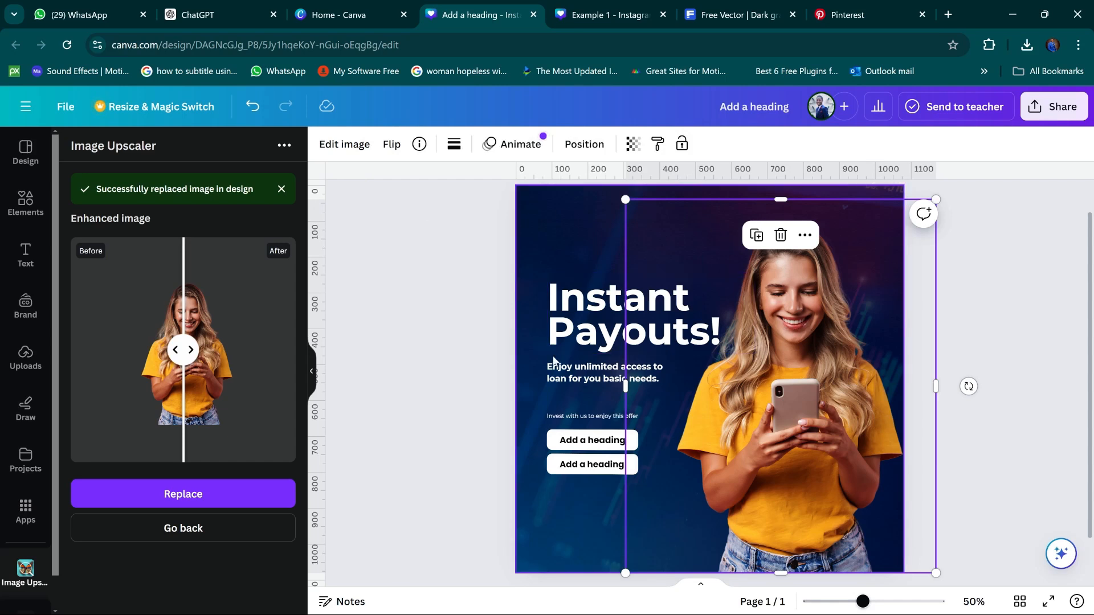
click(367, 285)
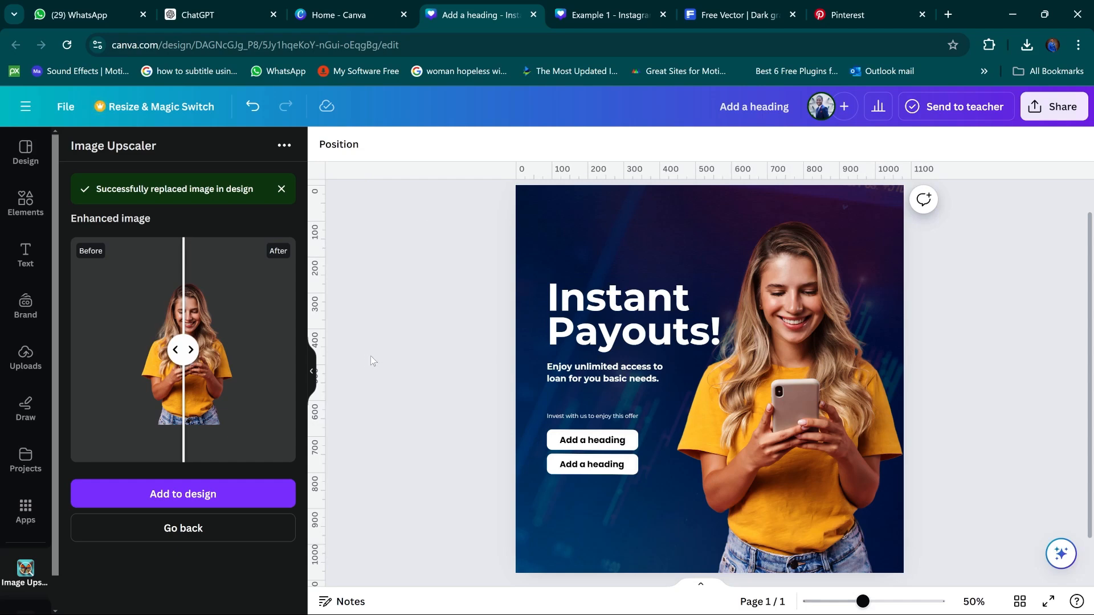
click(208, 522)
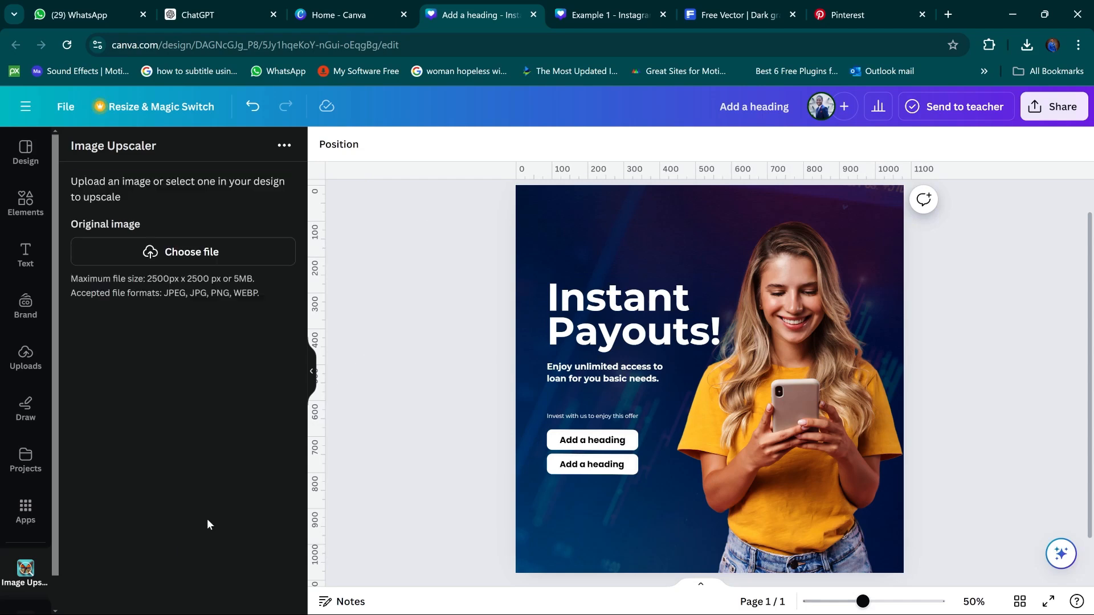
click(314, 370)
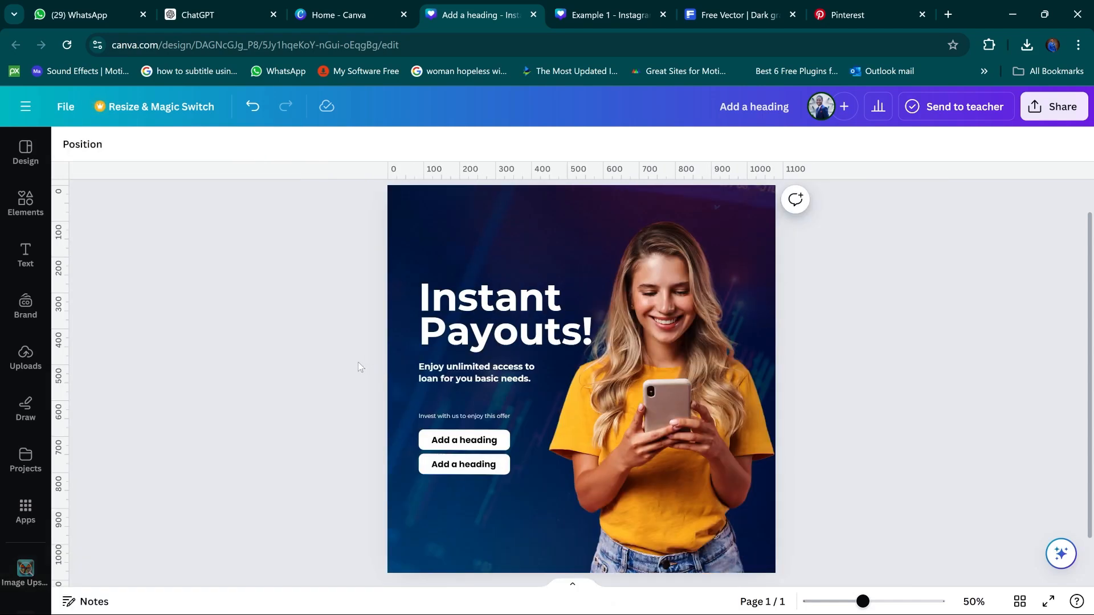
Compare the woman's photo before and after upscaling by undoing and redoing the replacement at a closer view
key(ctrl+z)
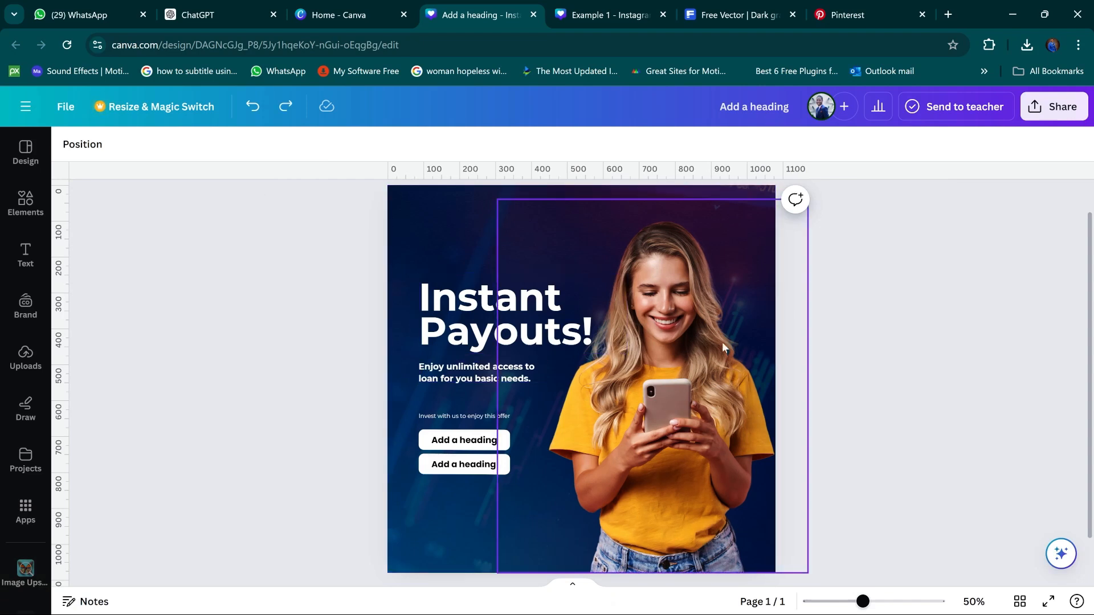
key(ctrl+y)
drag(863, 601, 875, 601)
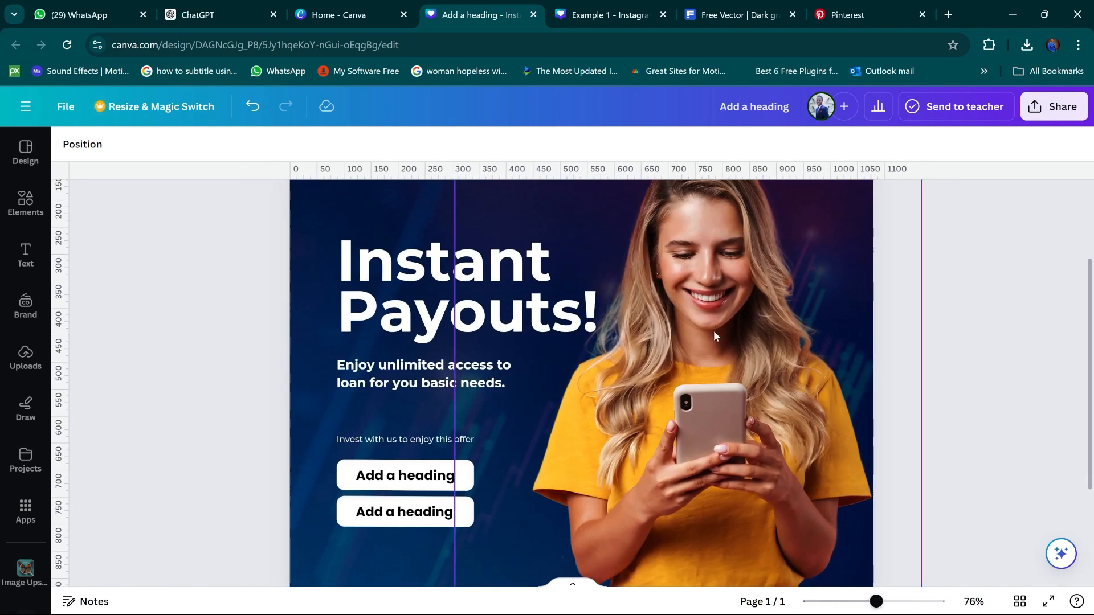
key(ctrl+z)
key(ctrl+y)
scroll(716, 403, down, 1)
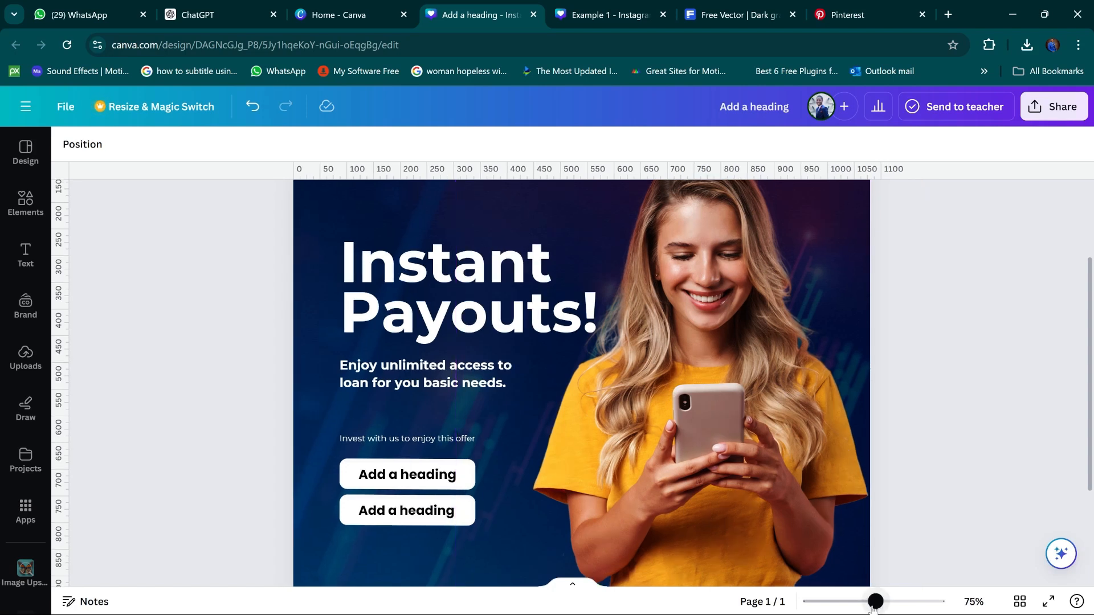
mouse_move(875, 604)
mouse_down()
mouse_move(843, 604)
mouse_move(853, 605)
mouse_up()
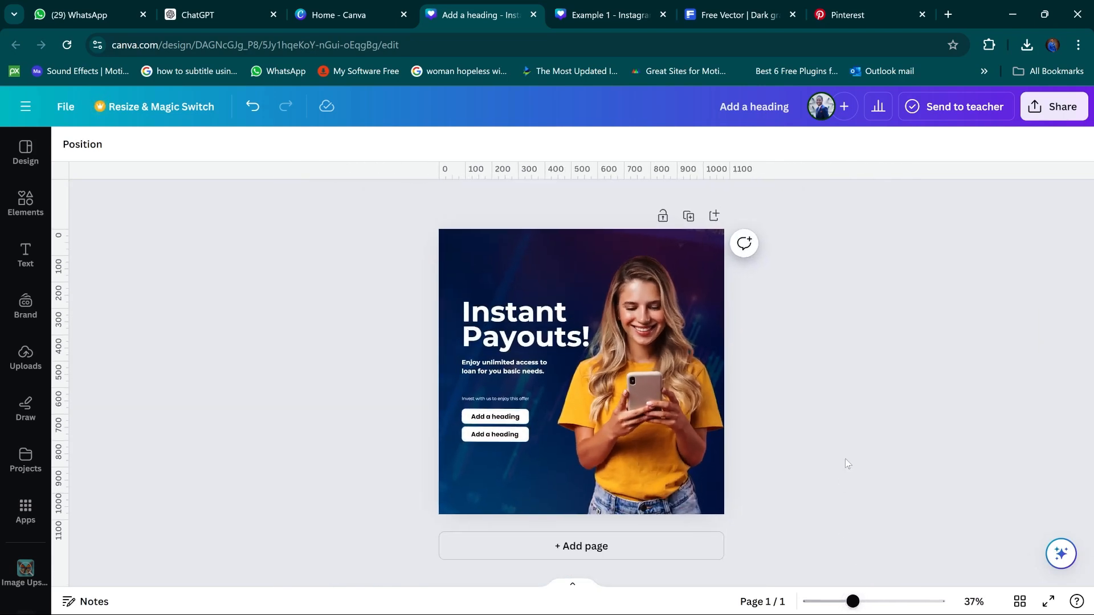
click(866, 606)
drag(868, 606, 862, 610)
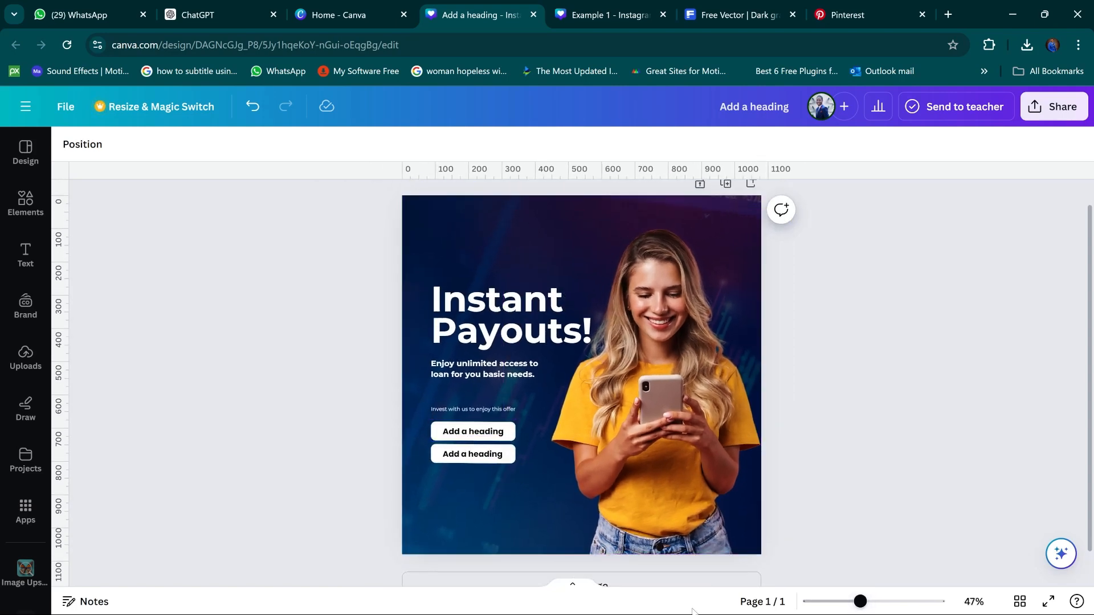
Replace the placeholder text on the upper white button with "Invest Now" copied from the Design Brief.txt file
click(673, 605)
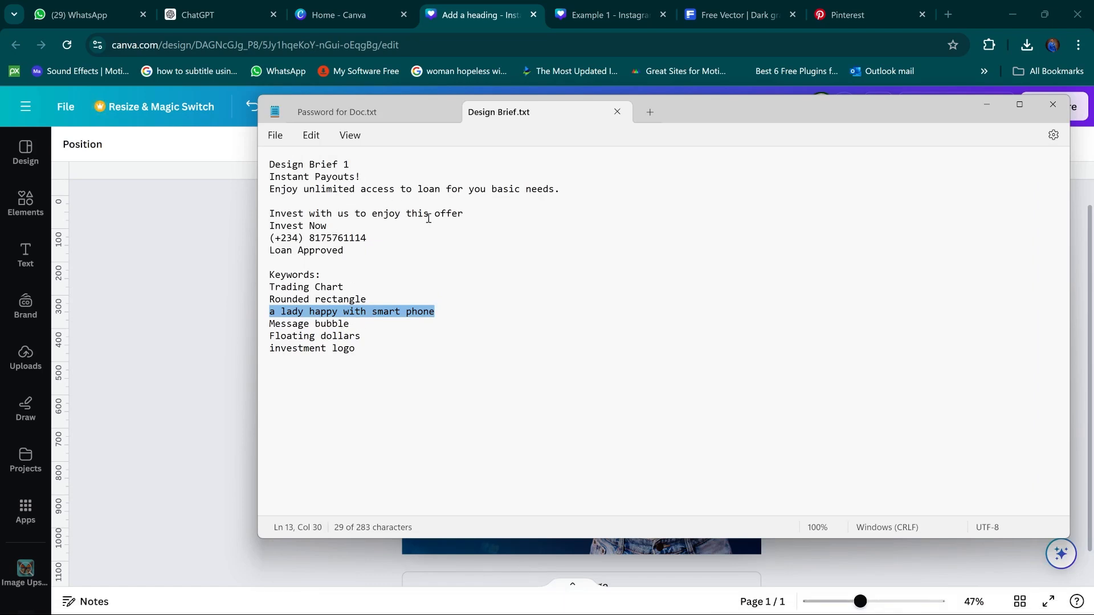
drag(332, 226, 270, 226)
key(ctrl+c)
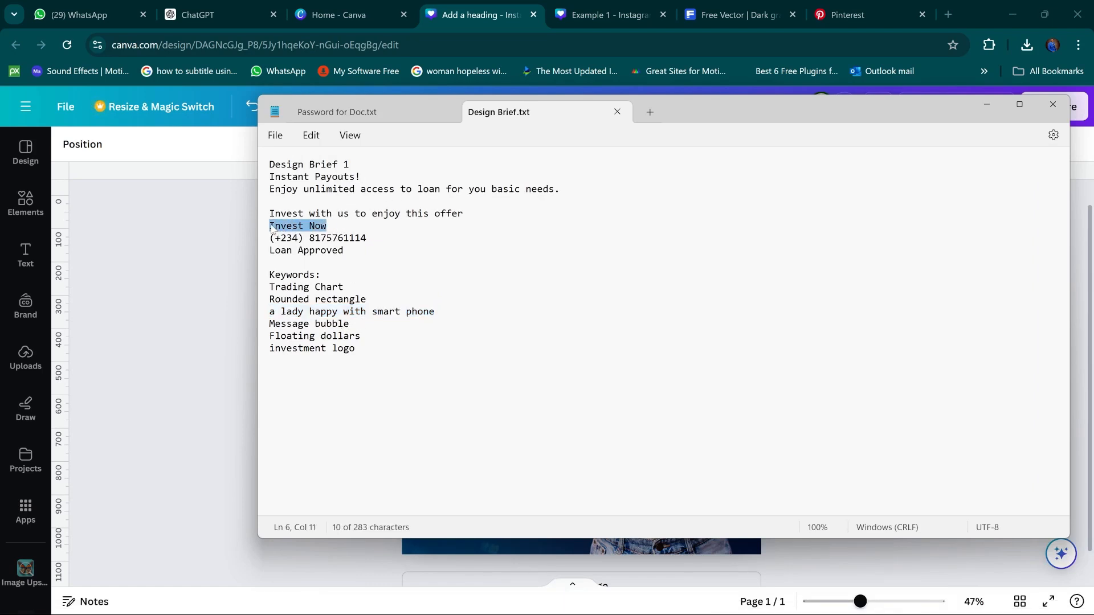
click(217, 309)
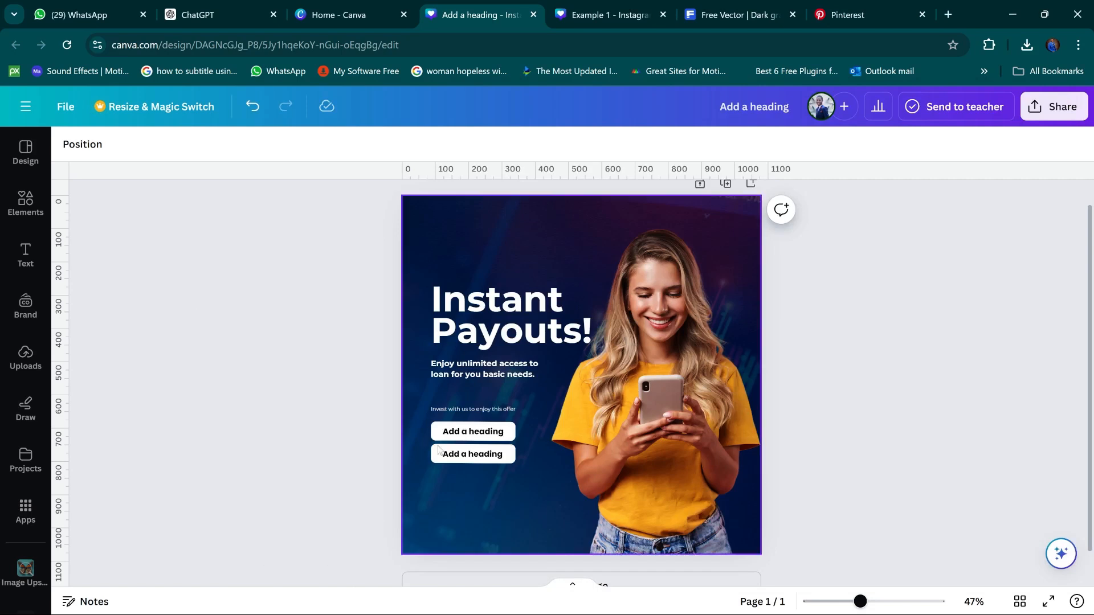
click(484, 432)
click(483, 432)
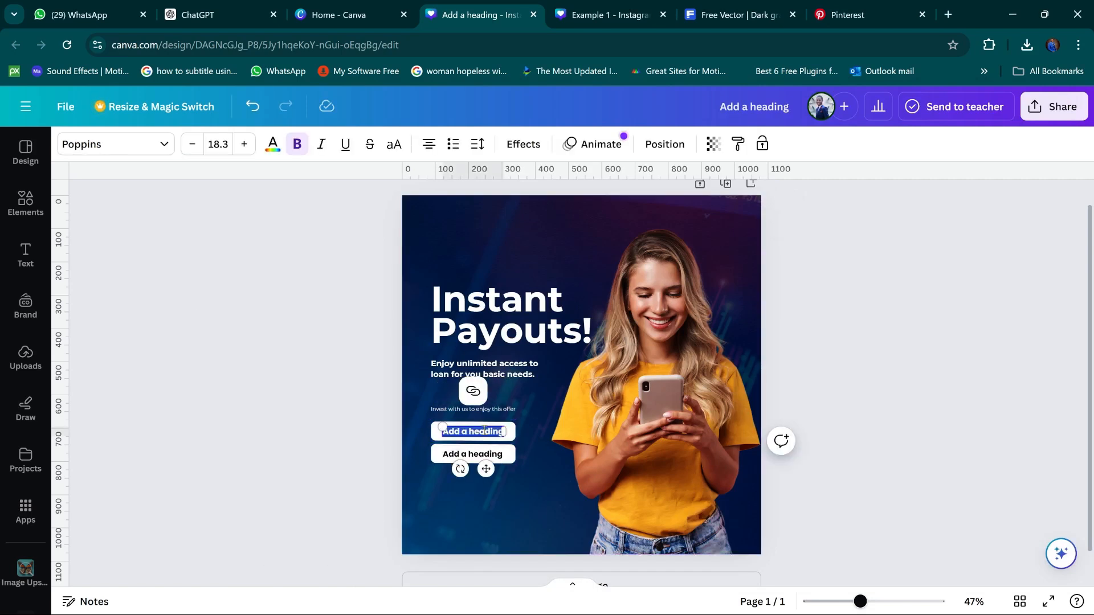
key(ctrl+v)
click(353, 452)
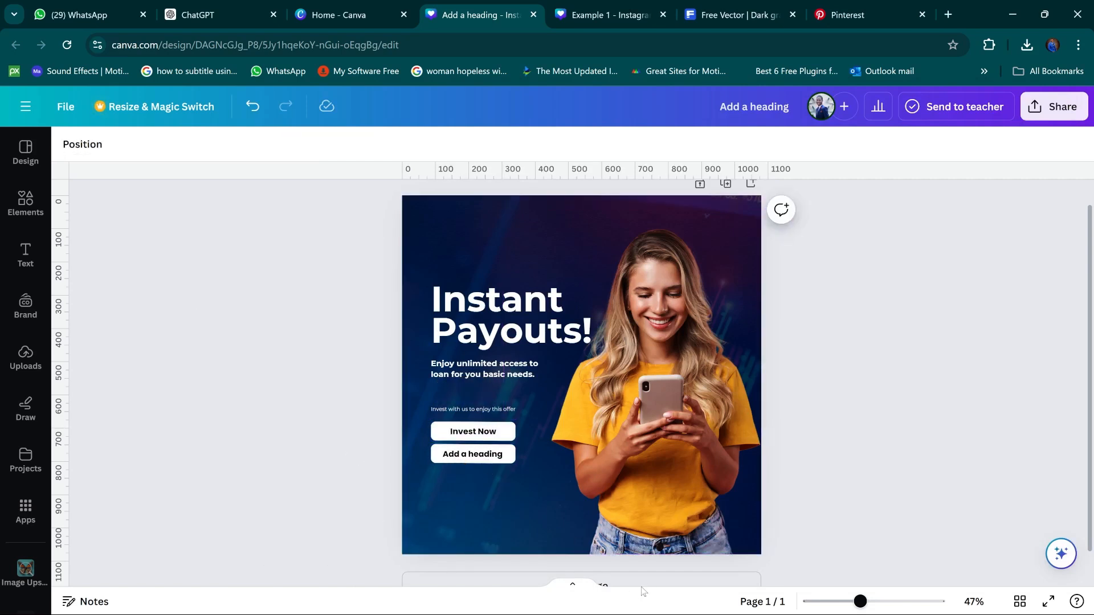
Replace the placeholder text on the lower white button with the contact phone number copied from the design brief
click(668, 603)
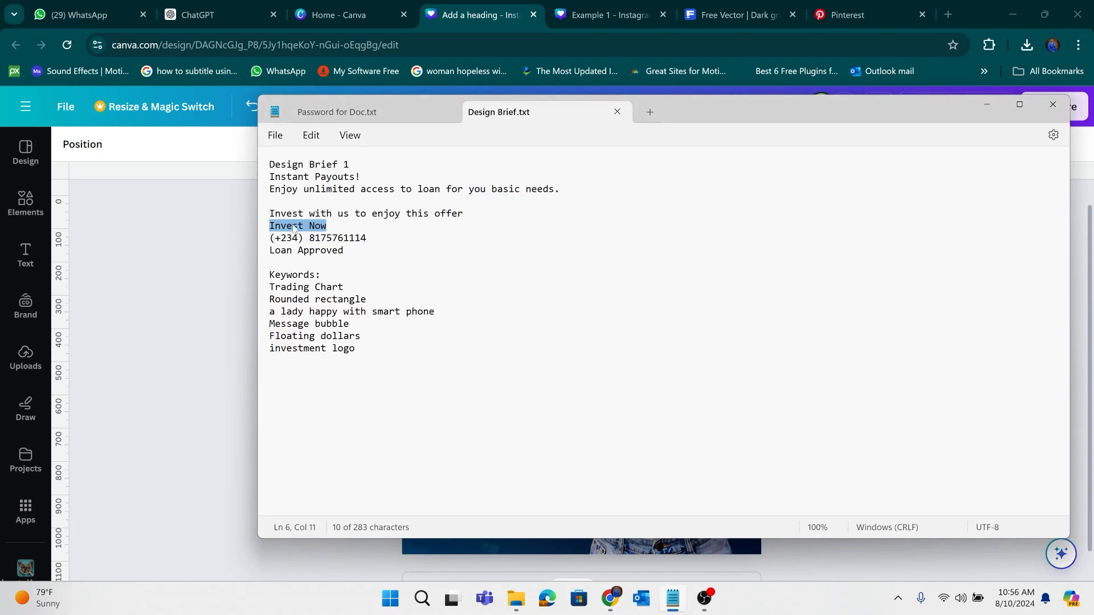
drag(368, 238, 273, 241)
click(237, 268)
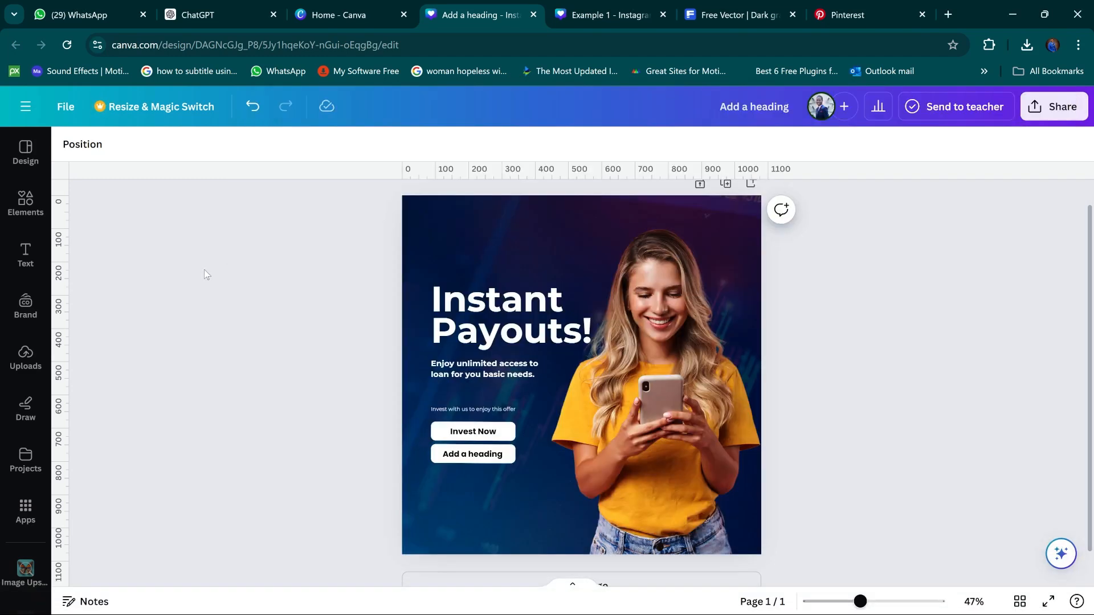
click(469, 454)
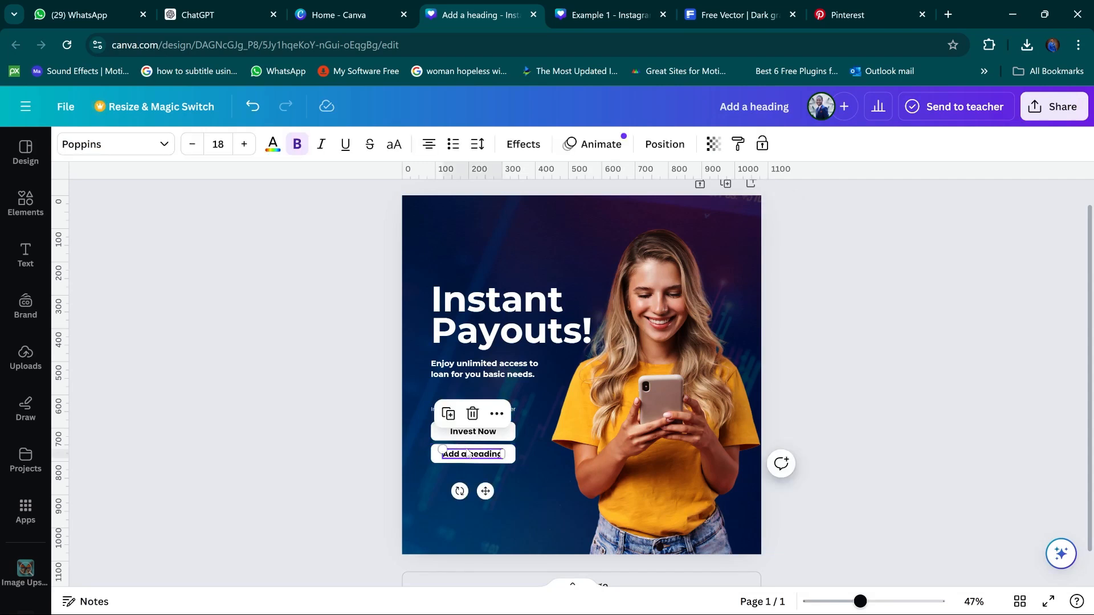
click(473, 451)
key(ctrl+v)
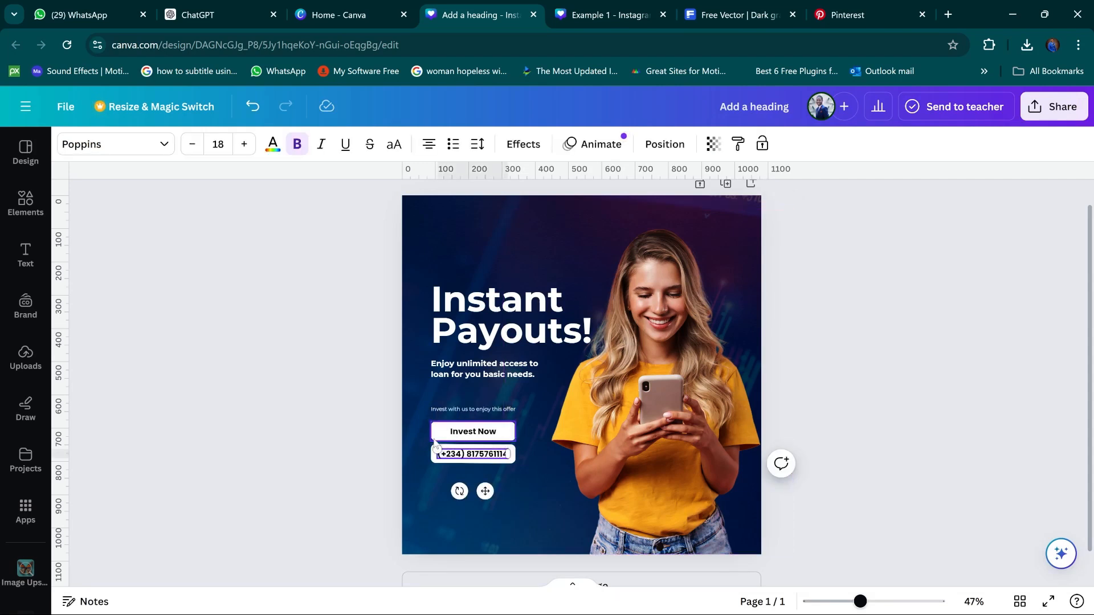
click(268, 412)
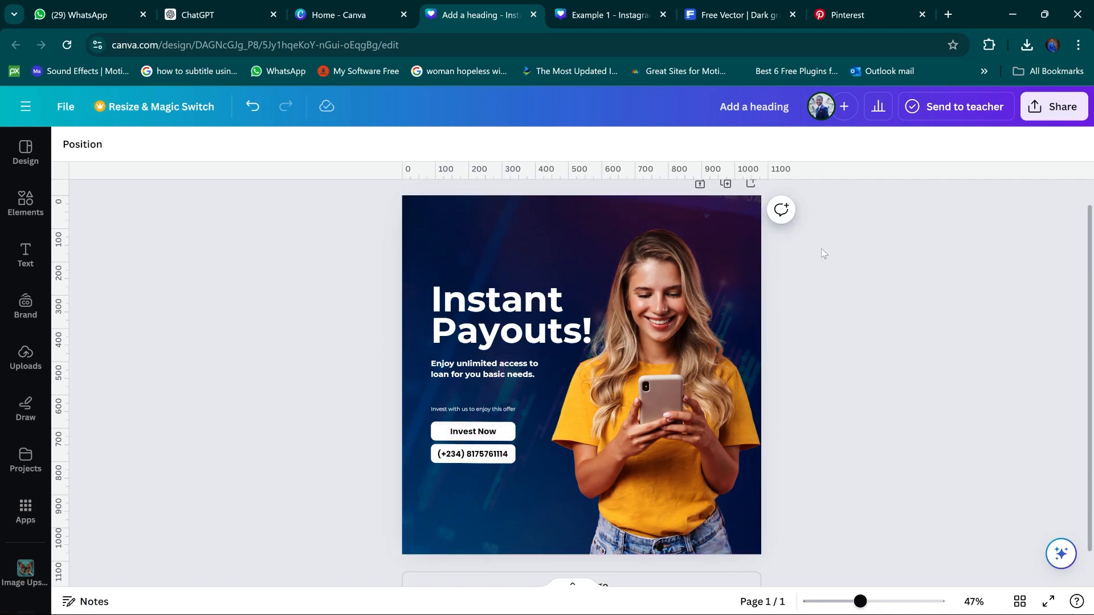
Check the finished Example 1 design as a reference for the headline and the woman's photo, and return to the flyer
click(495, 311)
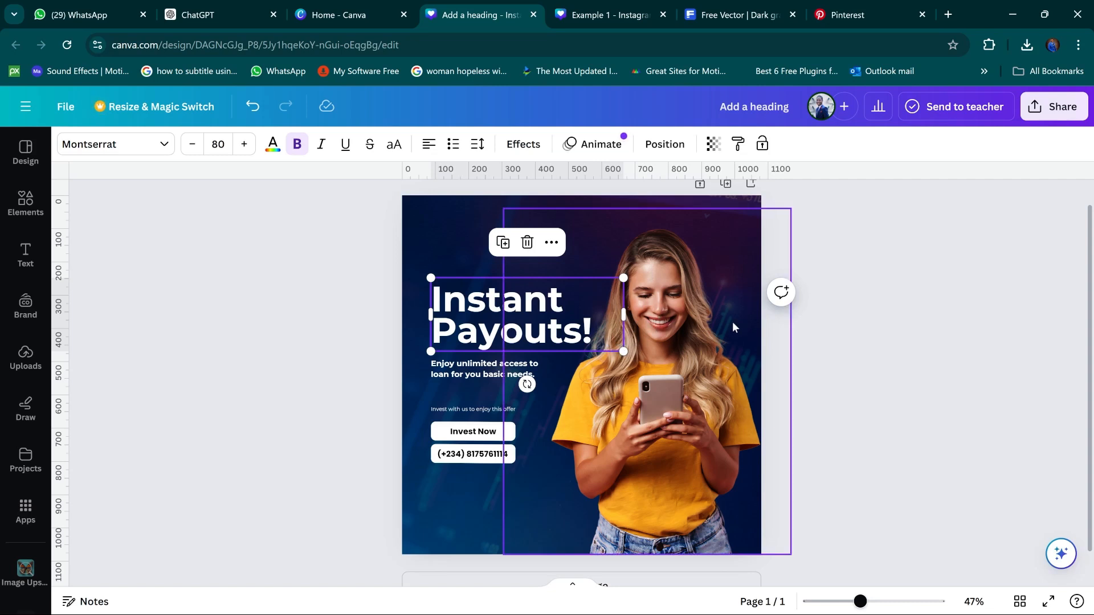
click(668, 265)
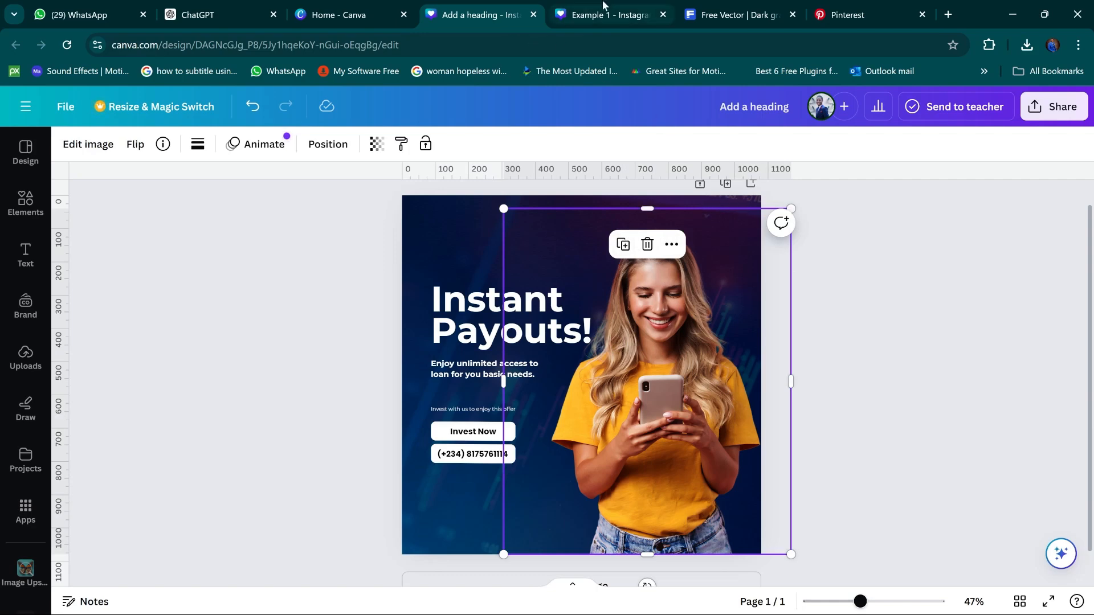
click(603, 12)
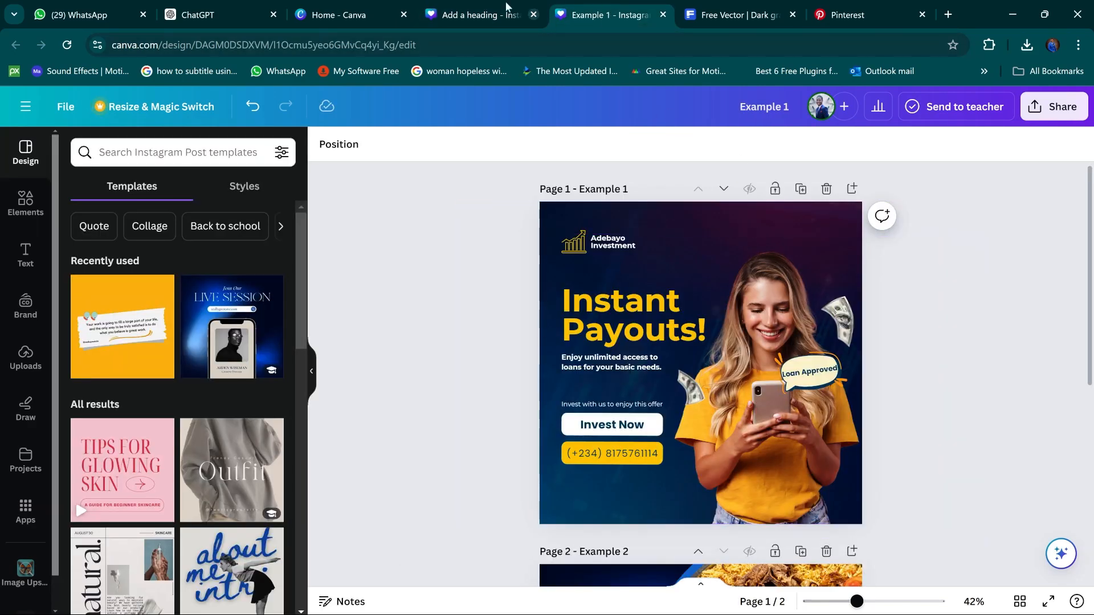
click(506, 12)
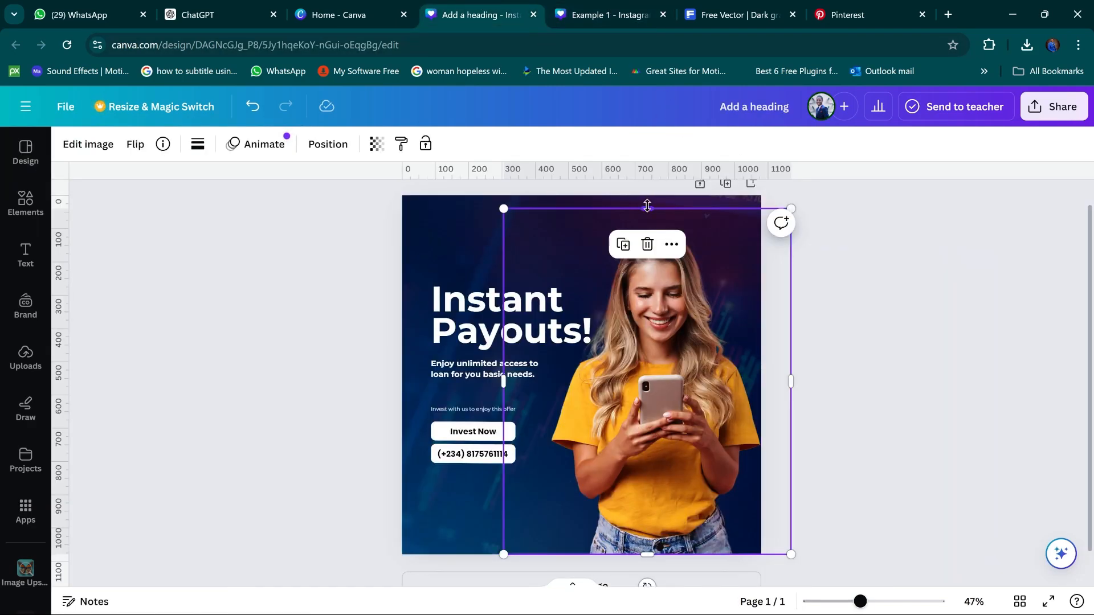
drag(647, 206, 644, 221)
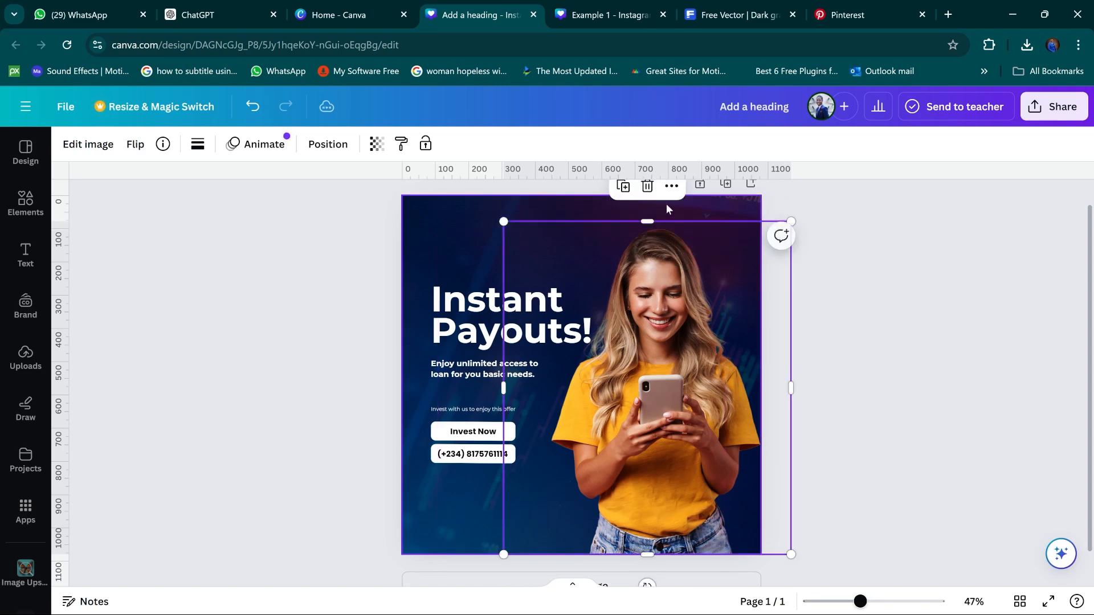
key(ctrl+z)
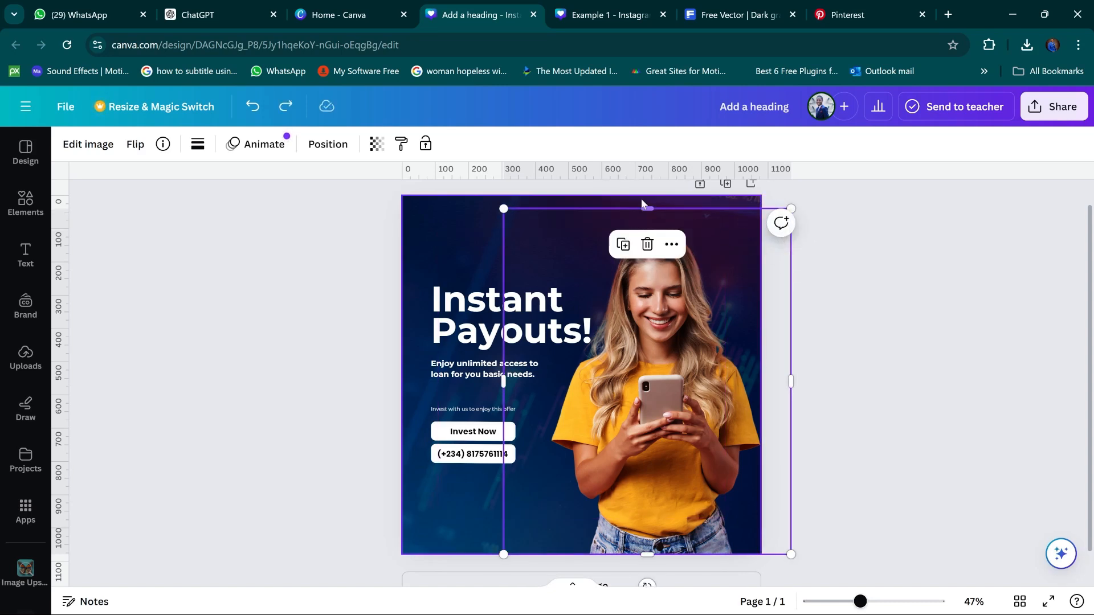
drag(644, 211, 639, 248)
key(ctrl+z)
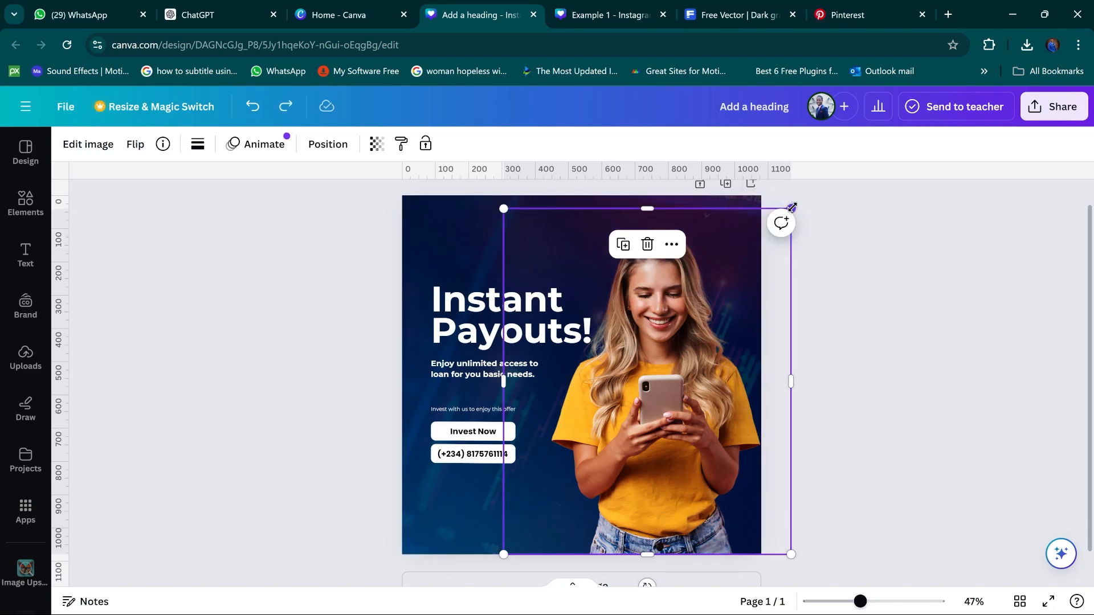
drag(791, 210, 786, 215)
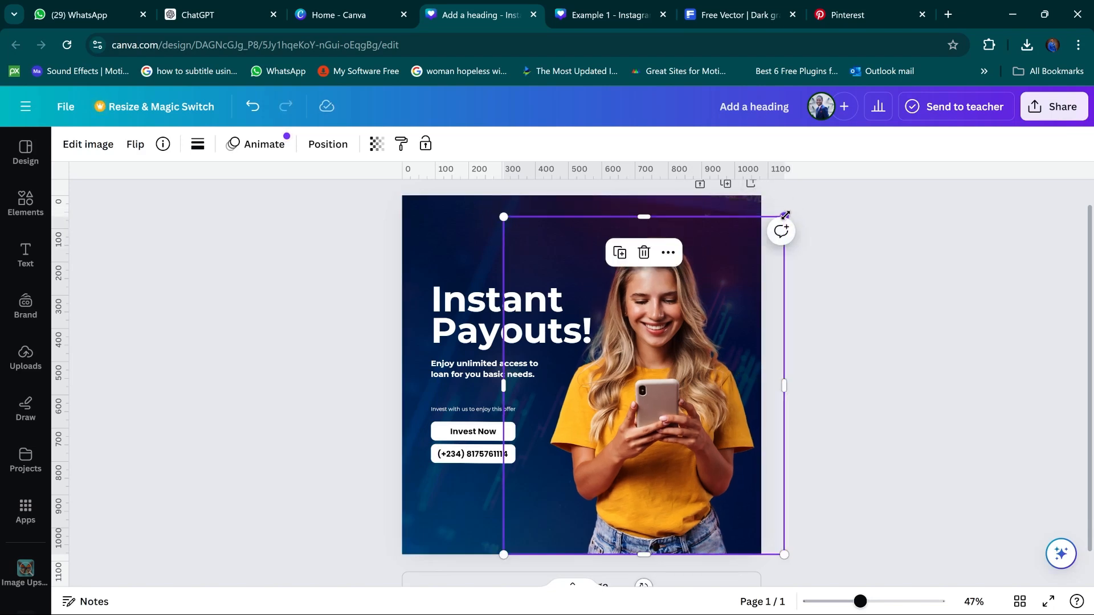
key(ctrl+z)
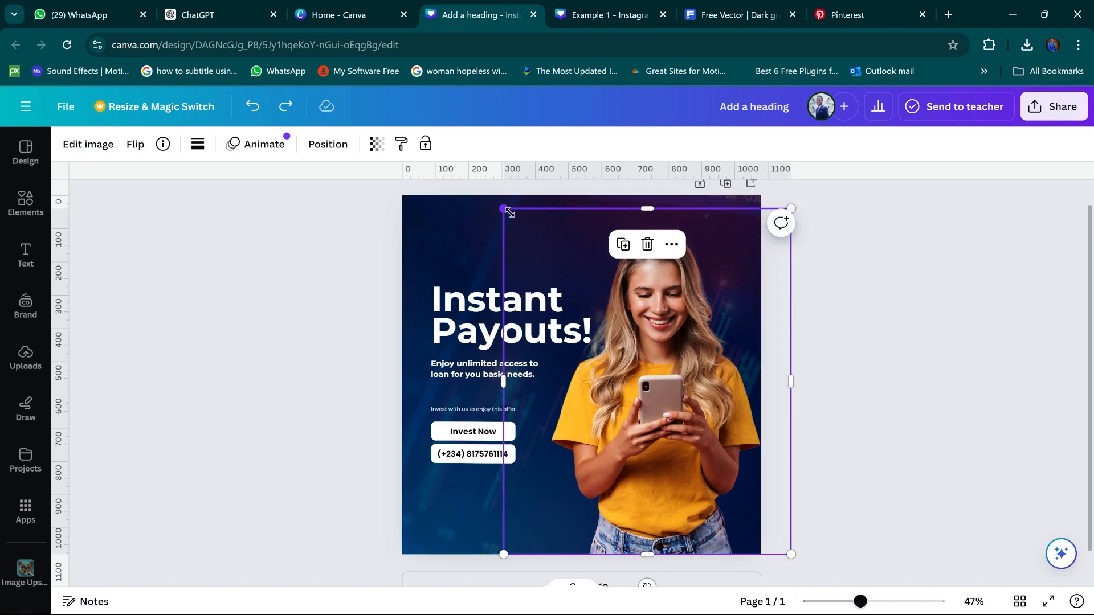
Scale the woman's photo down slightly, keeping its lower edge on the page's bottom edge and leaving more space above her head
drag(504, 209, 518, 224)
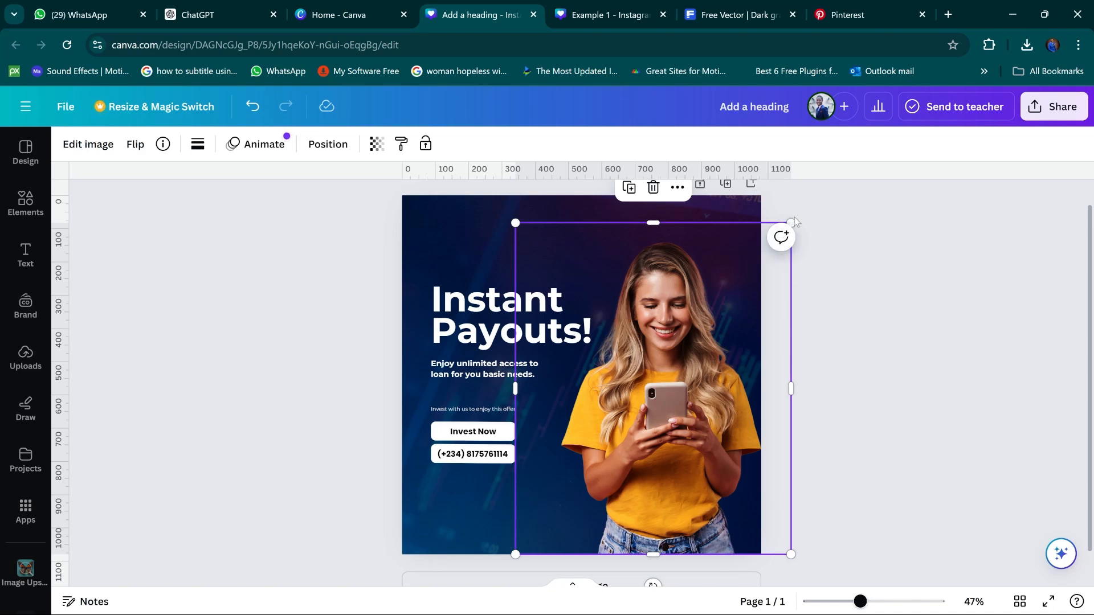
drag(793, 221, 788, 224)
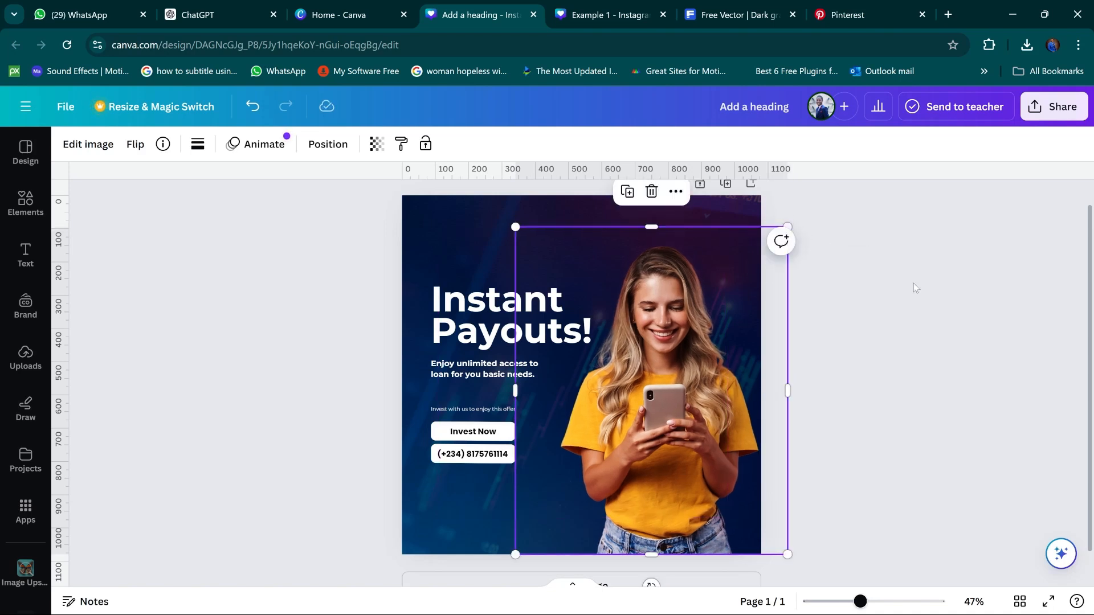
click(926, 382)
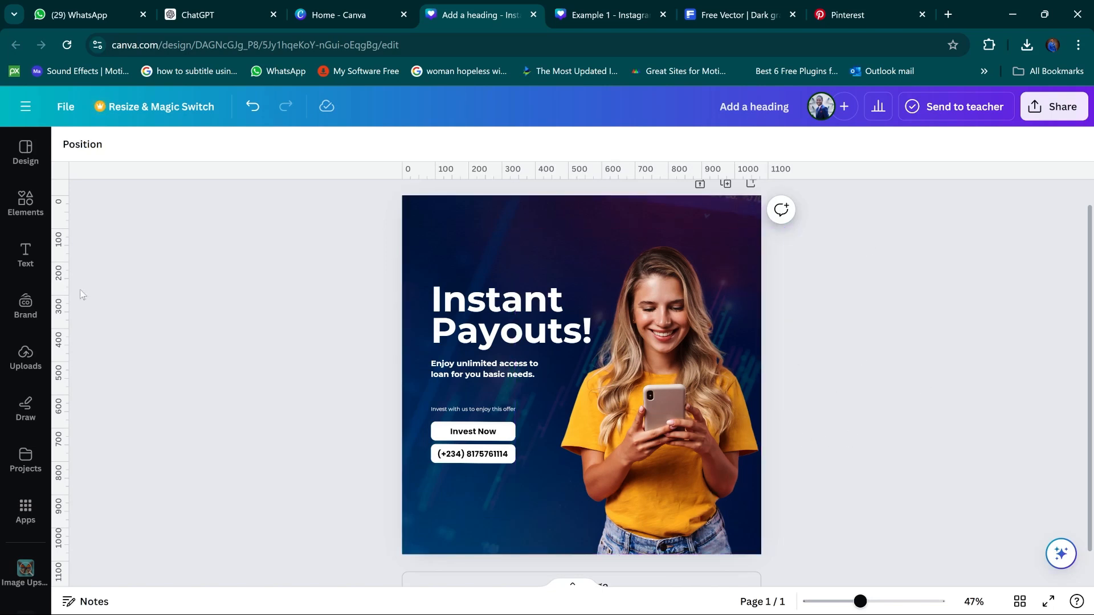
Try out ruler guides near the page's top, bottom and left edges, and remove them all again
drag(63, 278, 18, 281)
drag(613, 171, 605, 216)
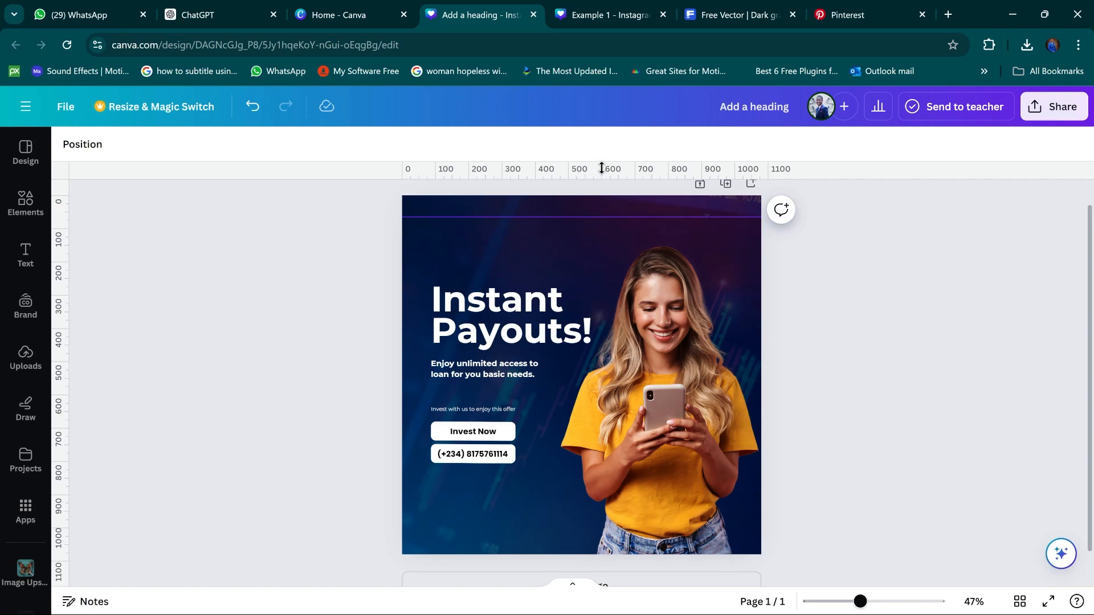
drag(601, 168, 543, 541)
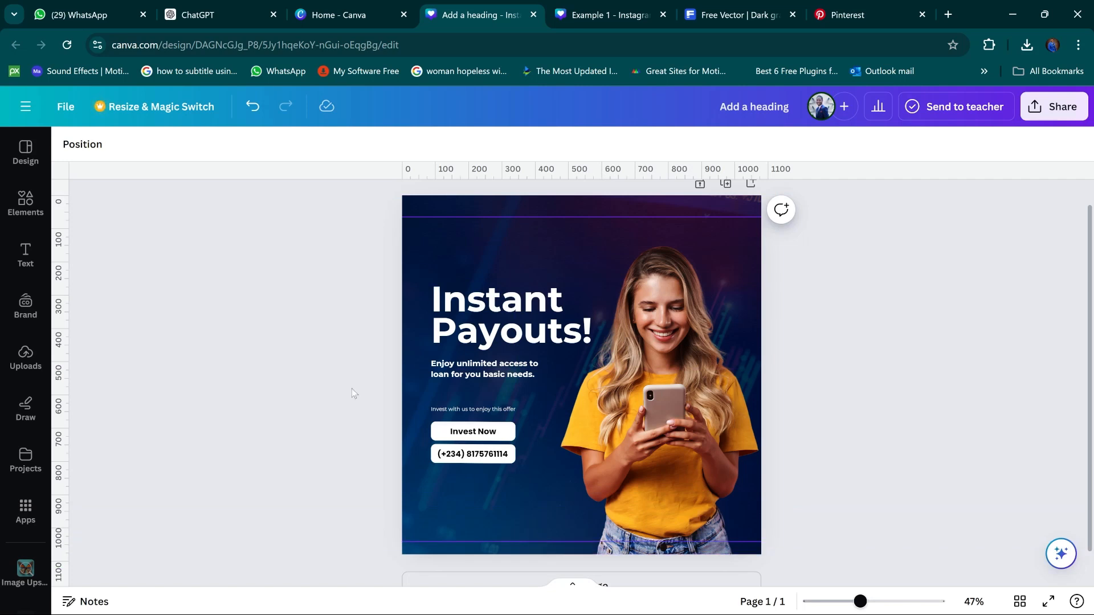
drag(60, 313, 422, 329)
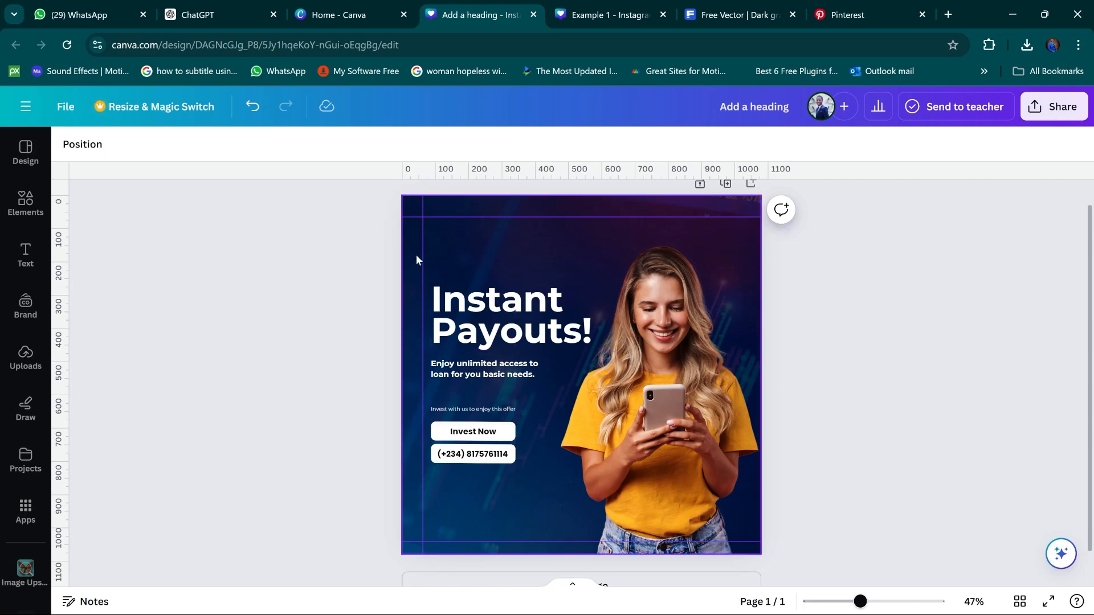
drag(422, 255, 8, 234)
drag(627, 218, 697, 118)
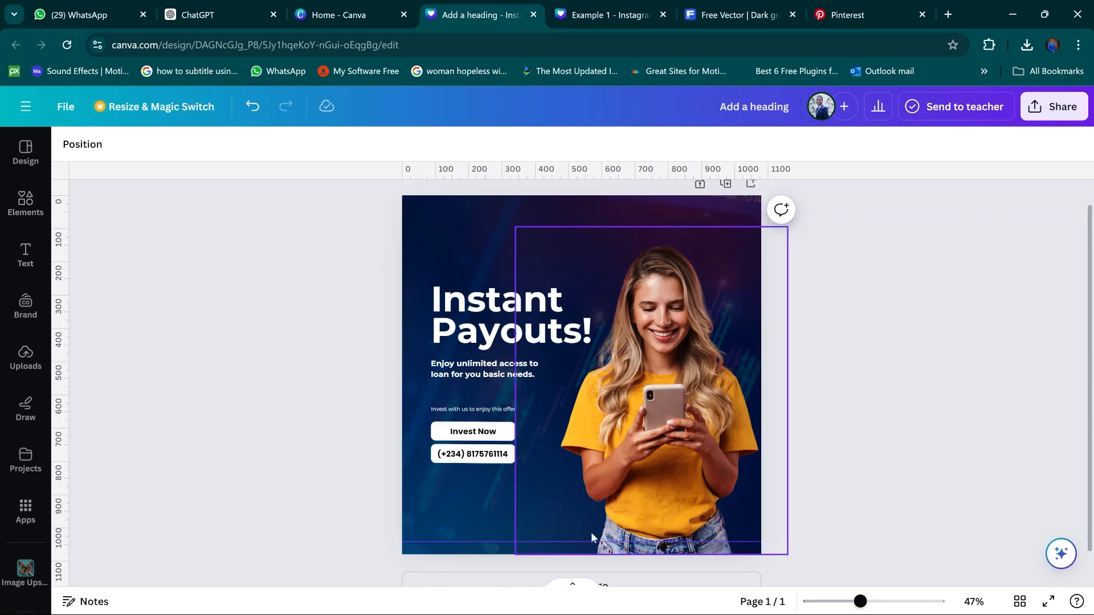
drag(587, 540, 402, 592)
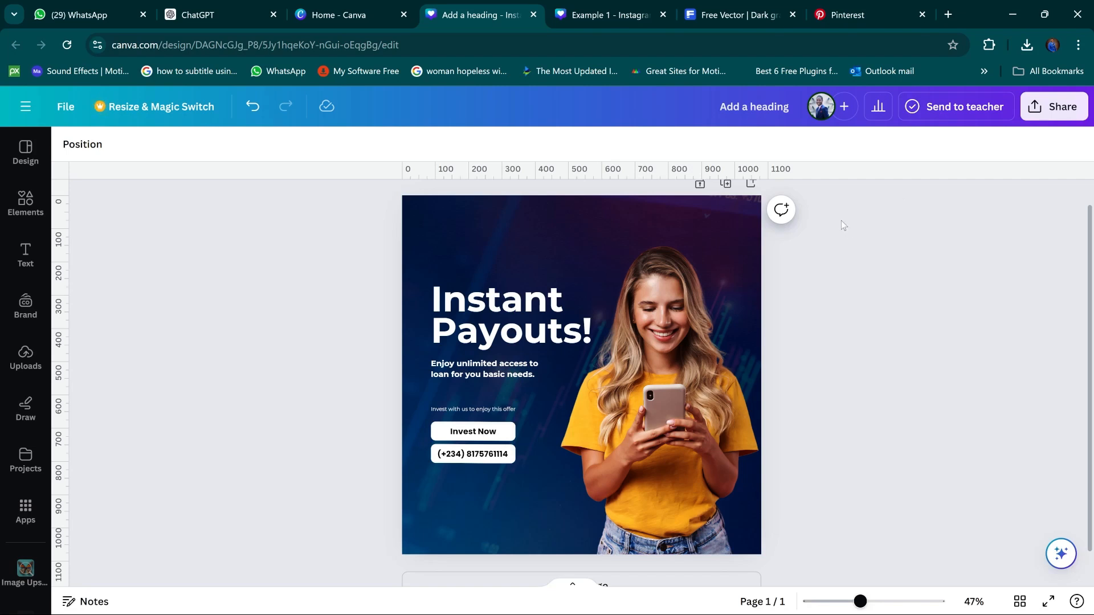
Recolor the "Instant Payouts!" headline with the yellow sampled from the woman's T-shirt
click(495, 308)
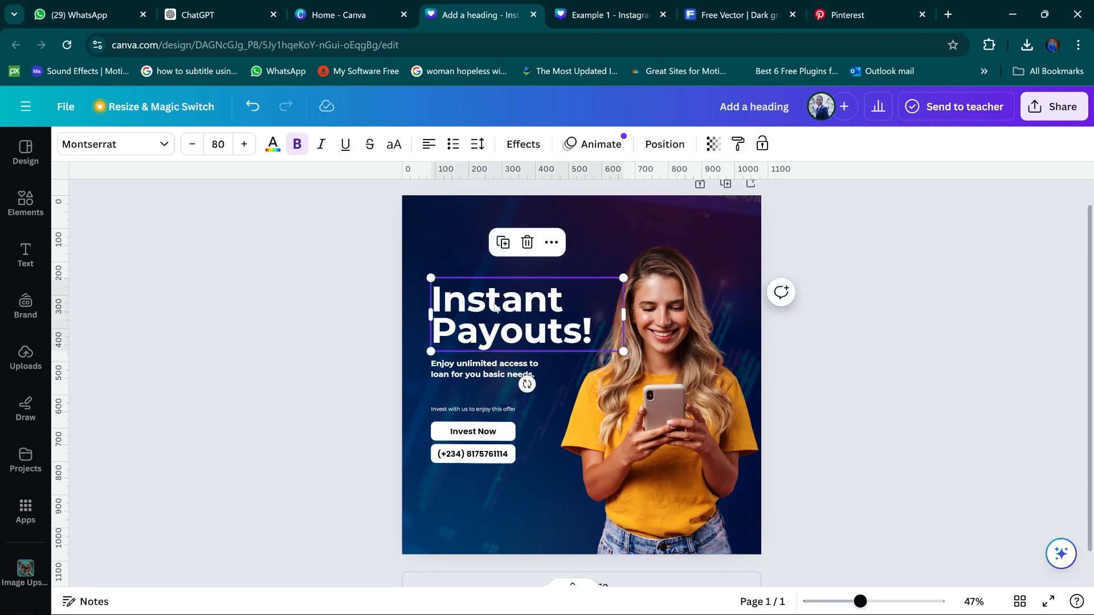
click(272, 146)
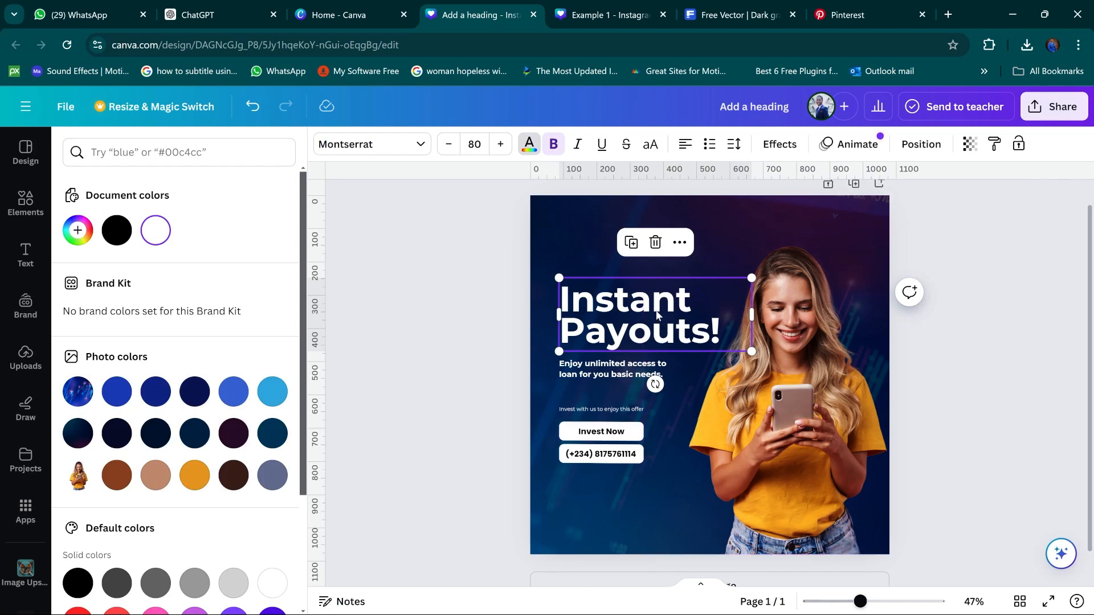
click(79, 231)
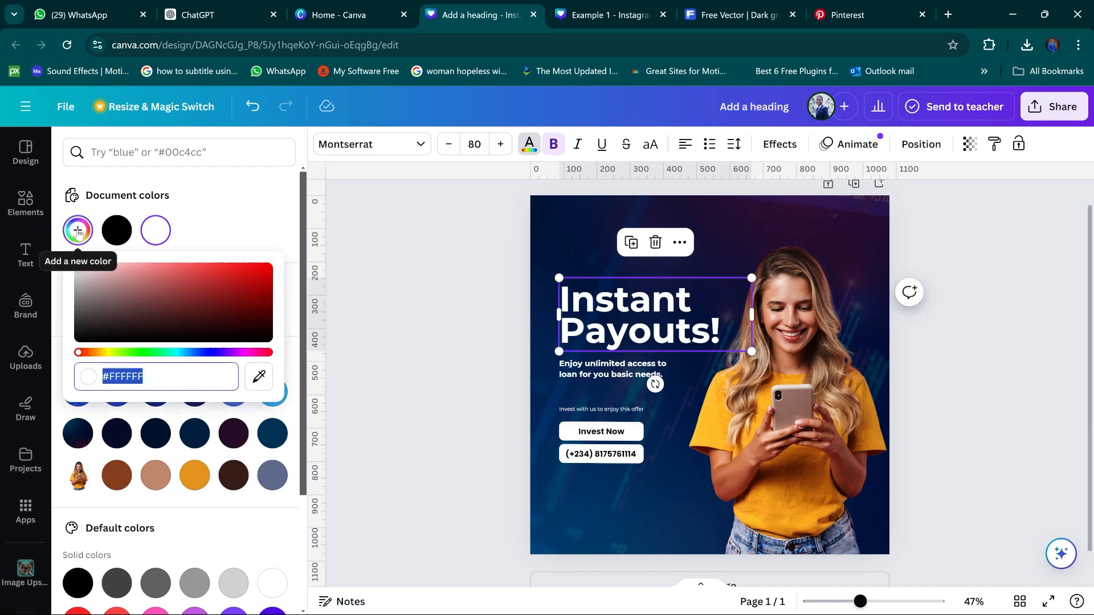
click(259, 377)
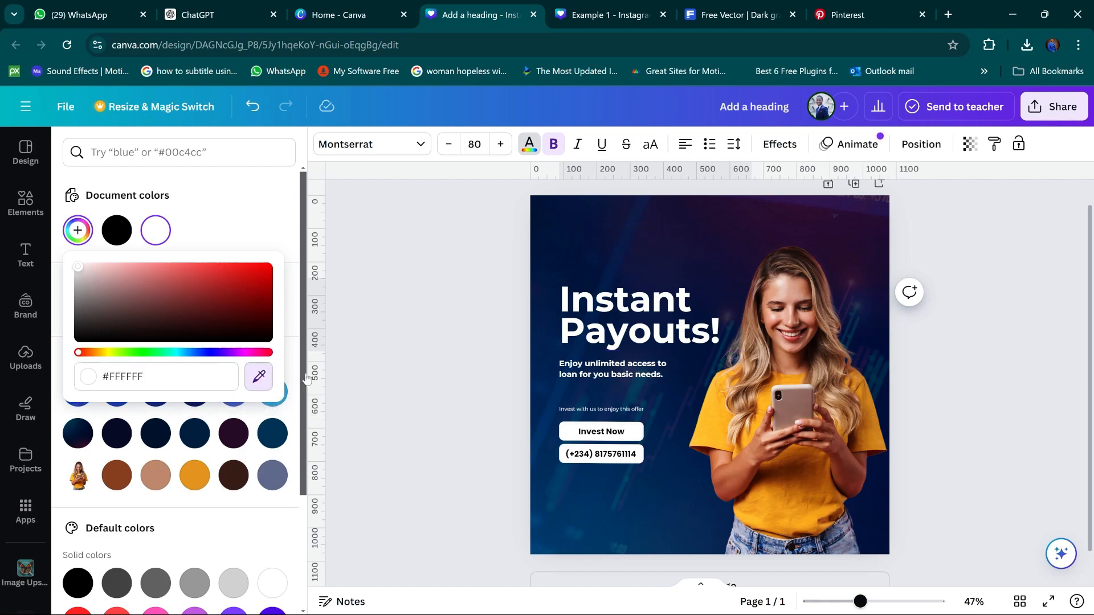
click(716, 411)
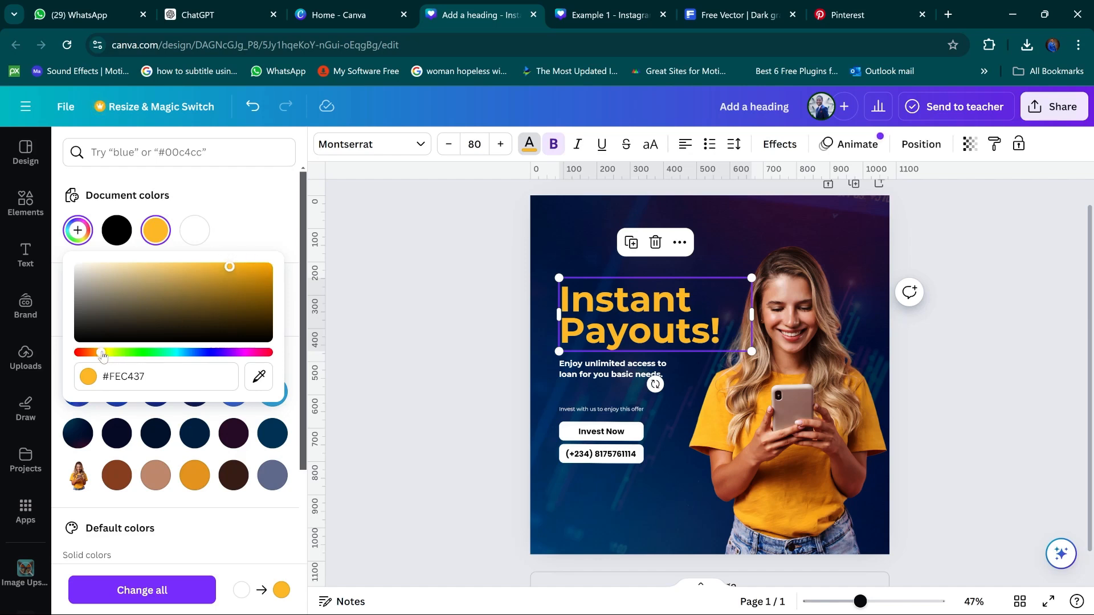
Fine-tune the headline's color to the brighter, fully saturated yellow #FFD600 and deselect the headline
drag(102, 357, 104, 357)
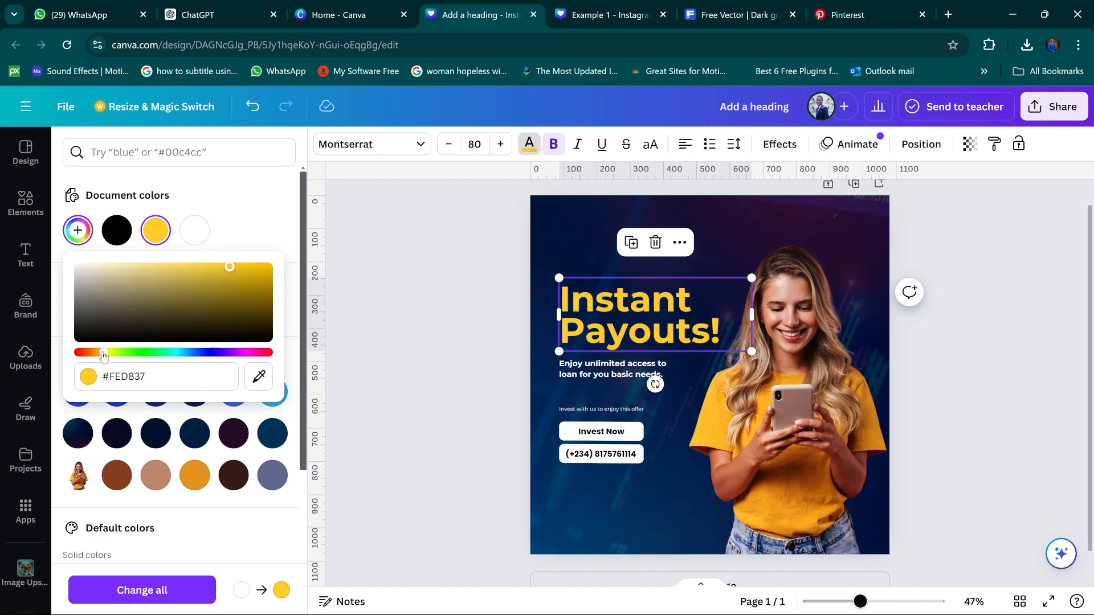
click(263, 268)
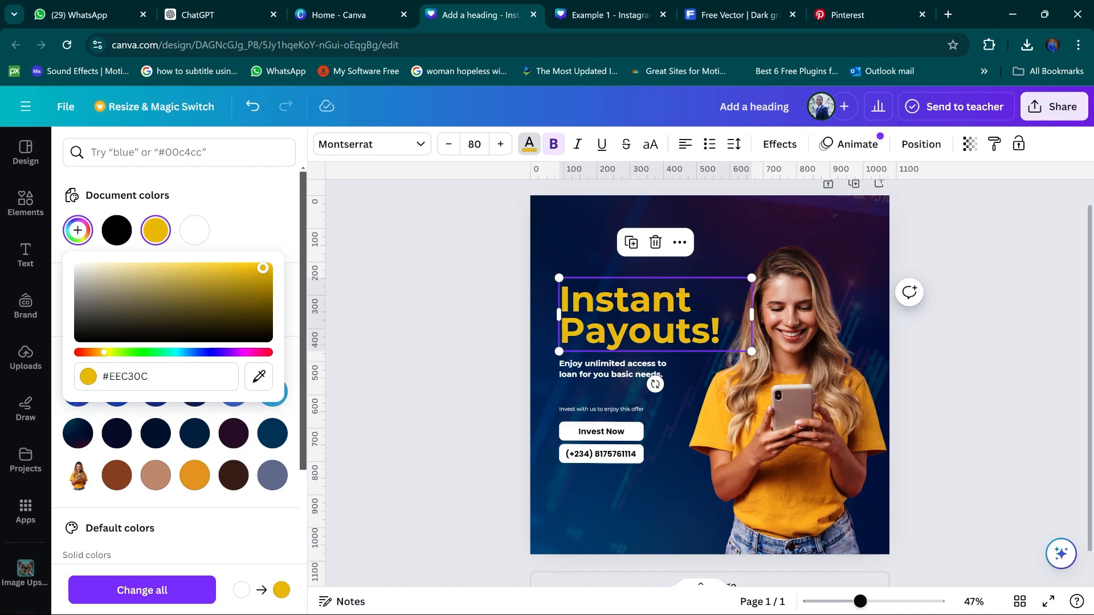
drag(263, 268, 301, 265)
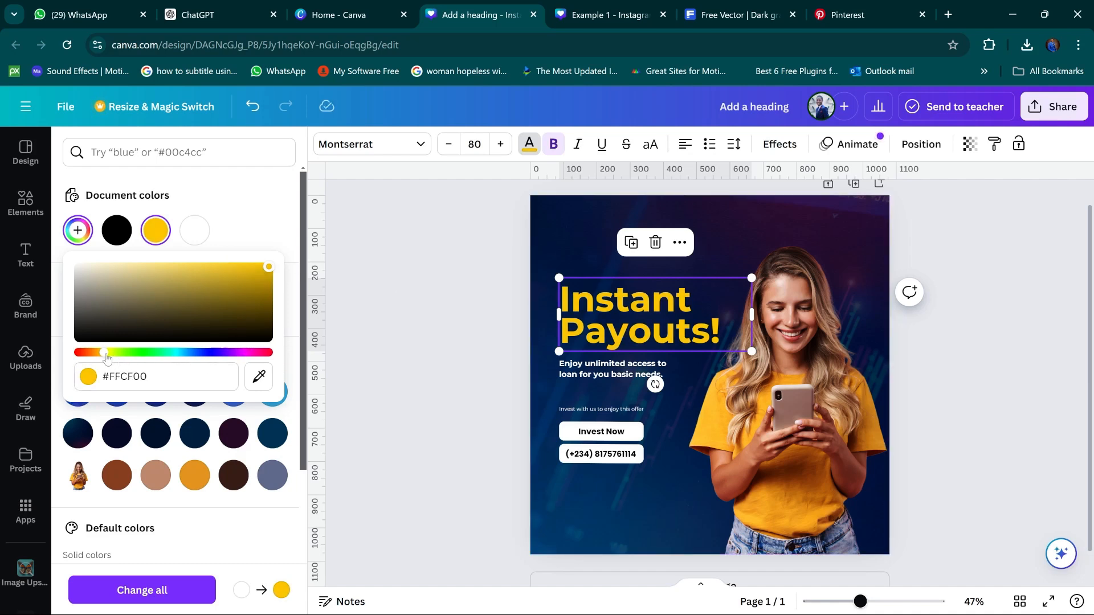
drag(106, 357, 105, 356)
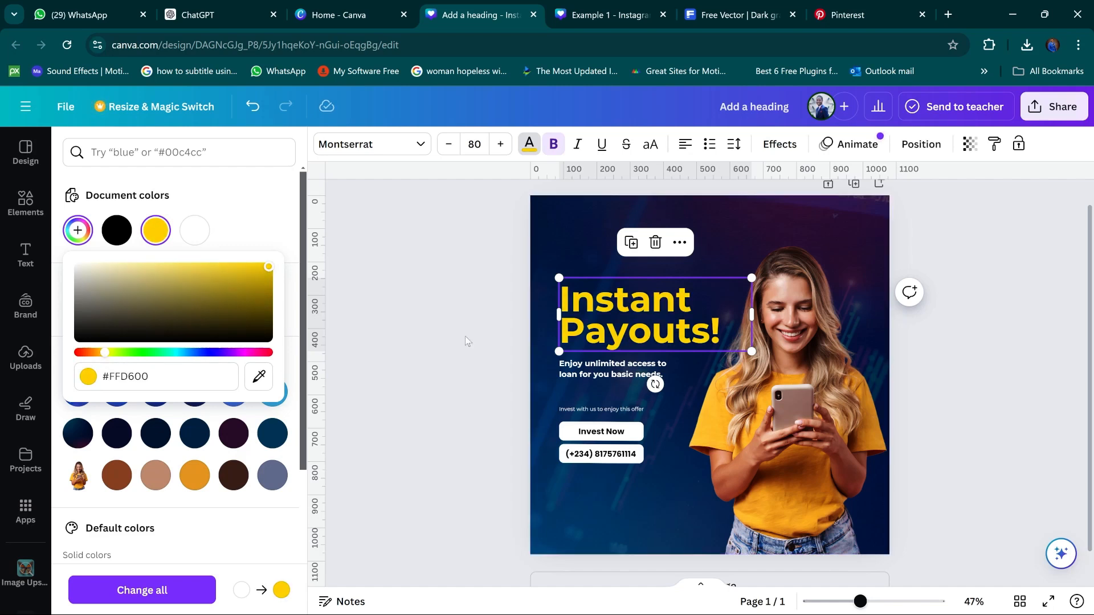
click(166, 376)
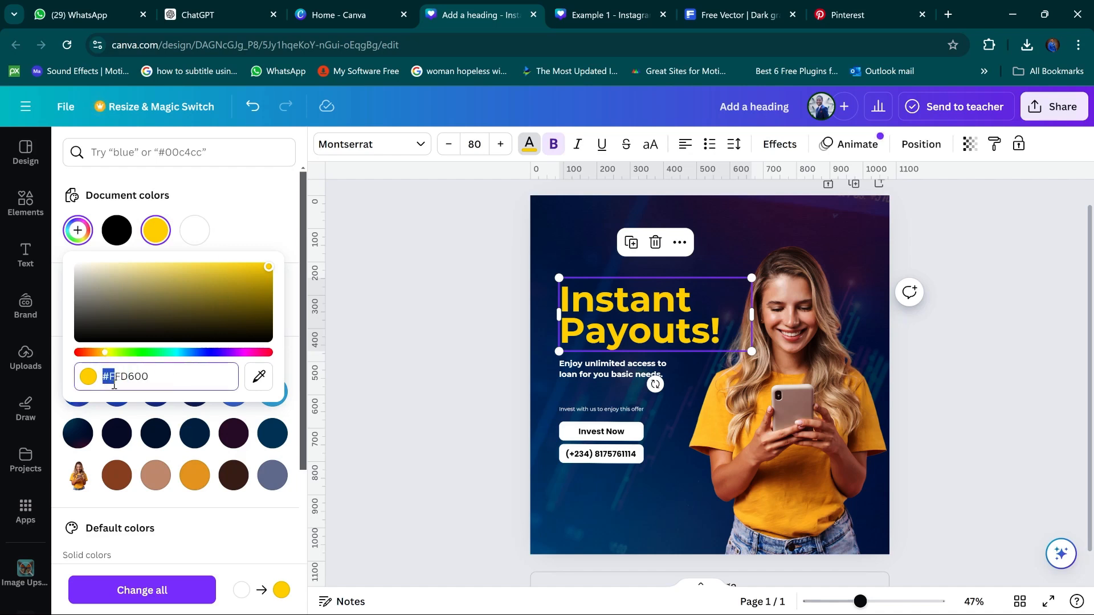
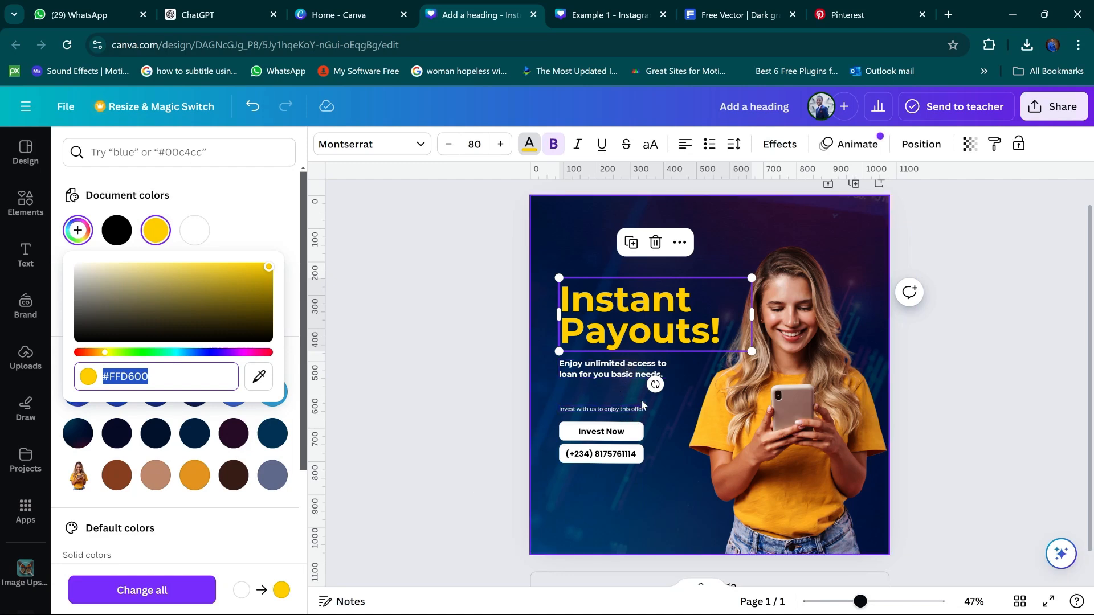
click(383, 349)
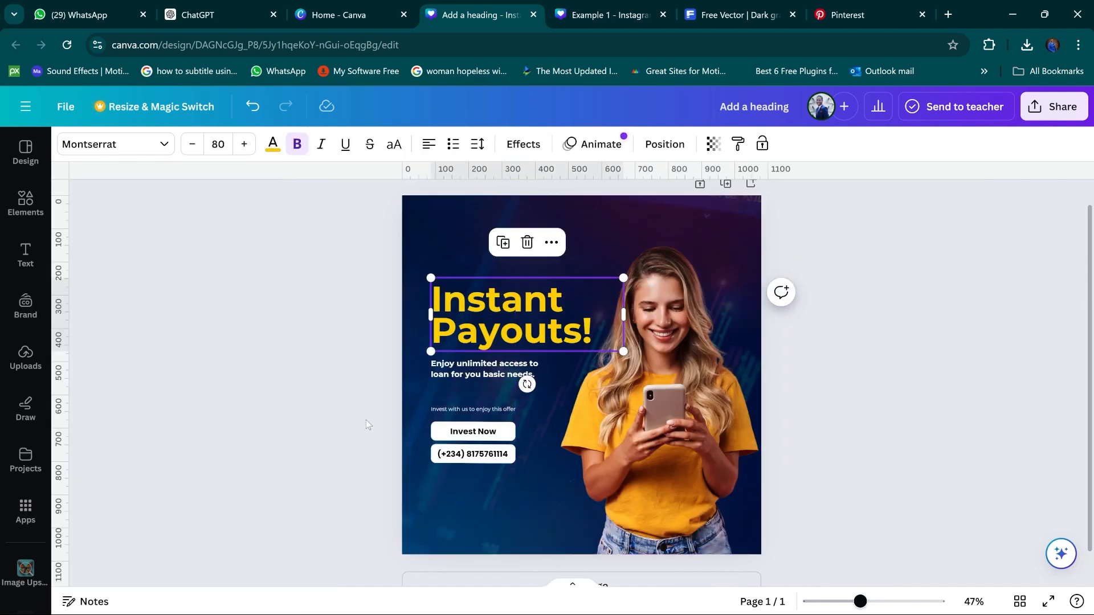
click(285, 402)
Check the button colors in the finished Example 1 design, and select the phone-number button's shape on the flyer
click(598, 4)
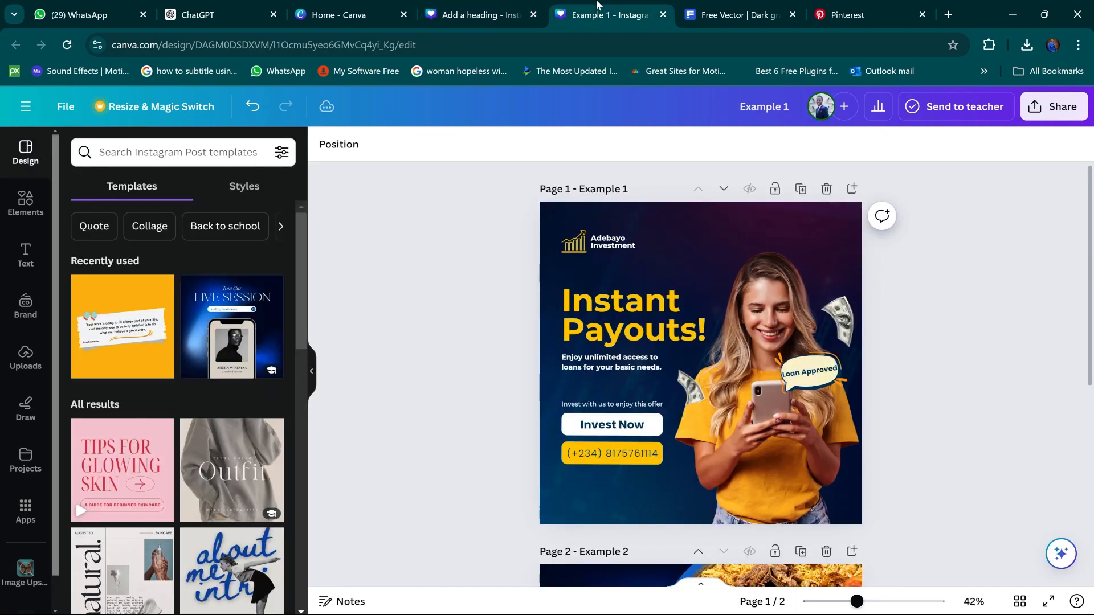
click(482, 16)
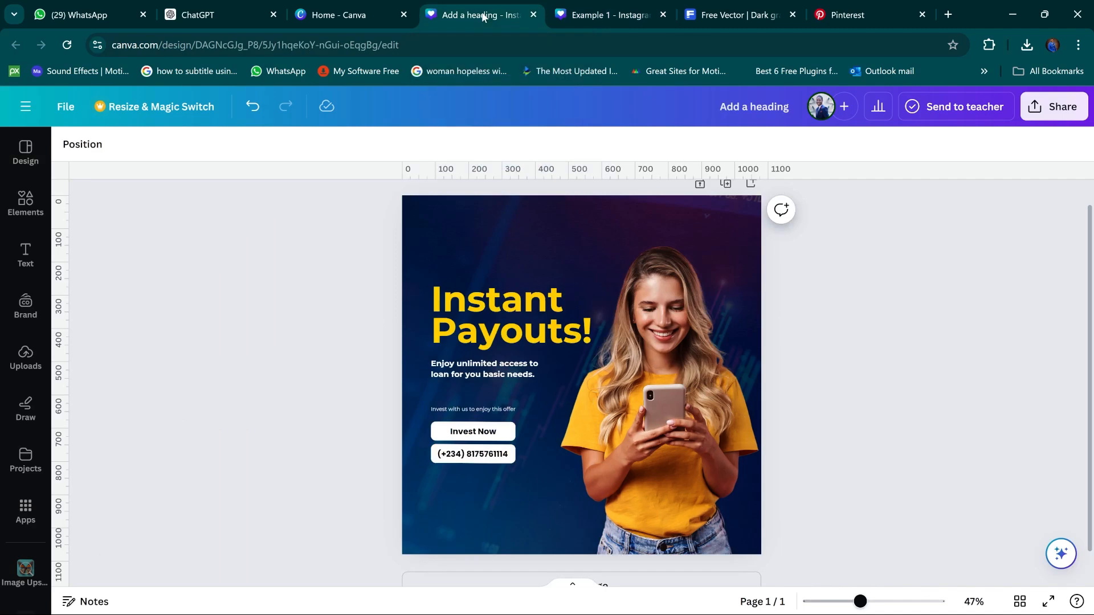
click(501, 460)
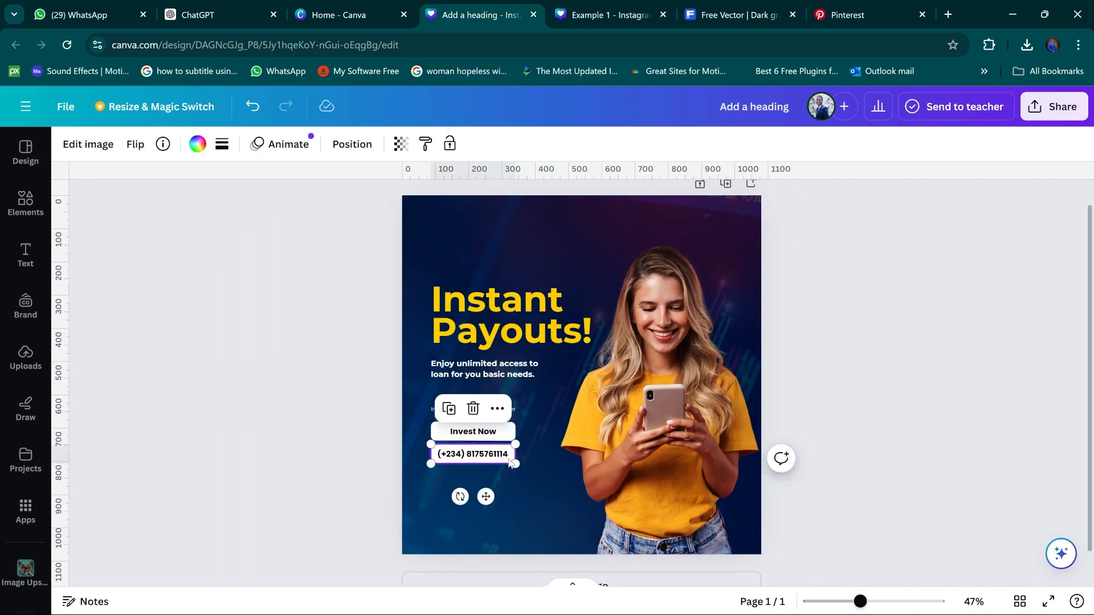
click(197, 143)
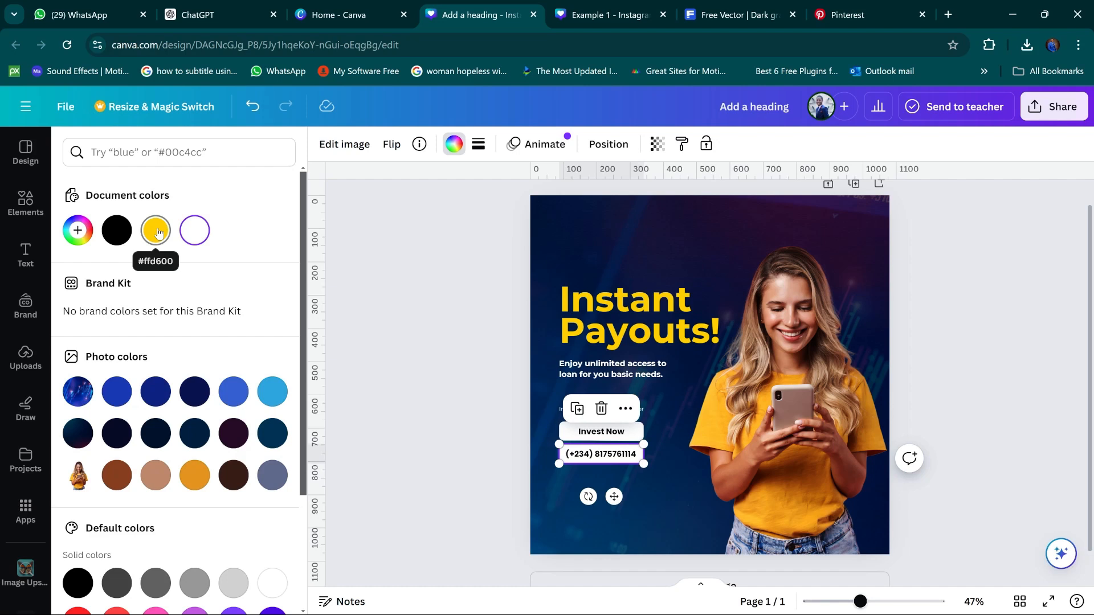
click(84, 225)
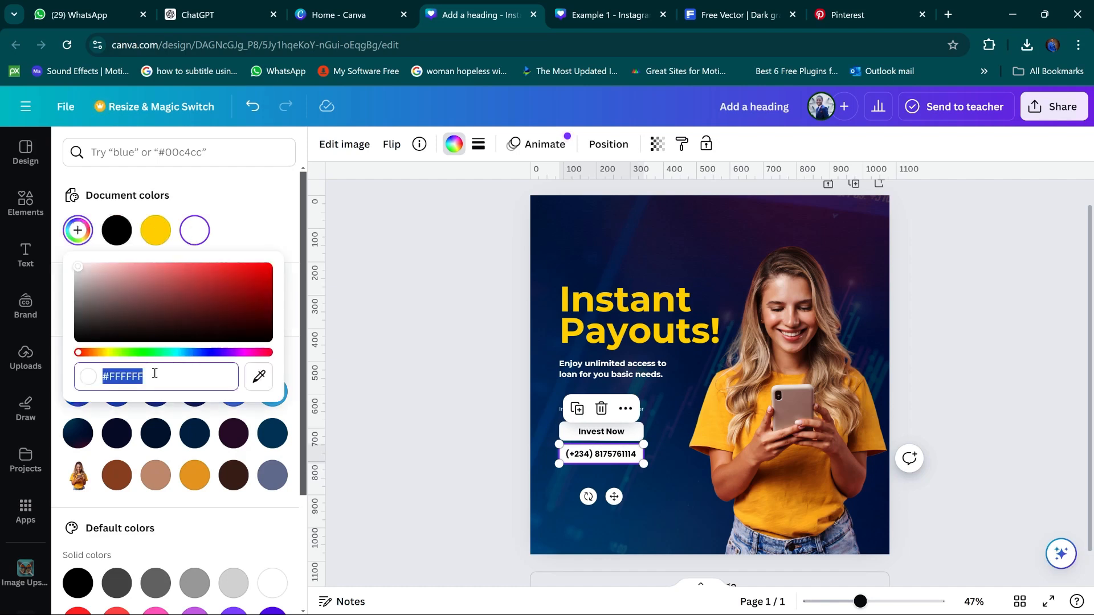
text(#234817)
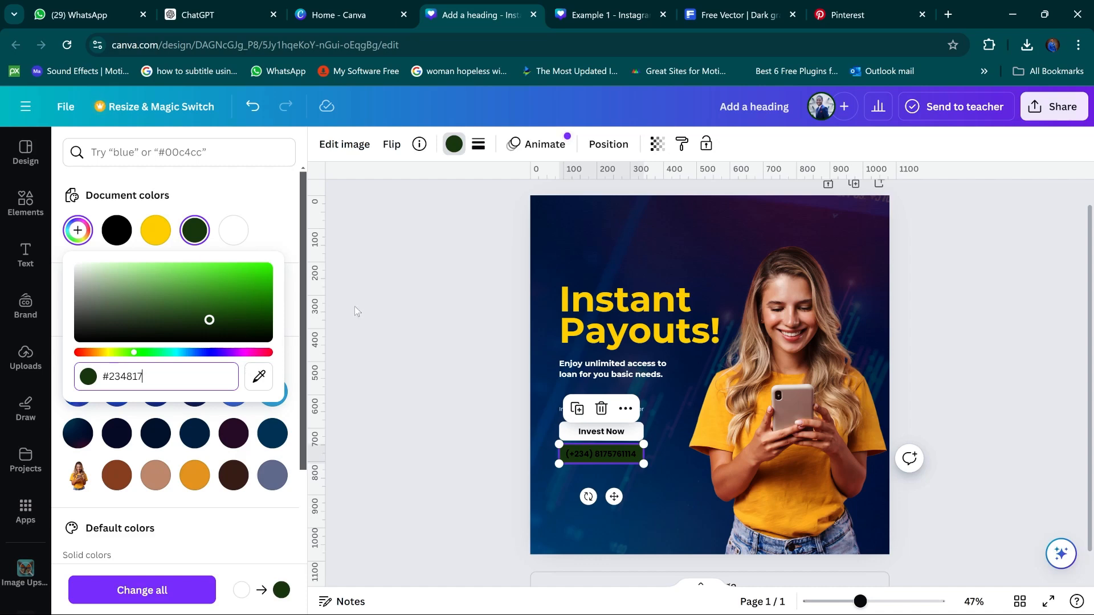
key(Escape)
key(ctrl+z)
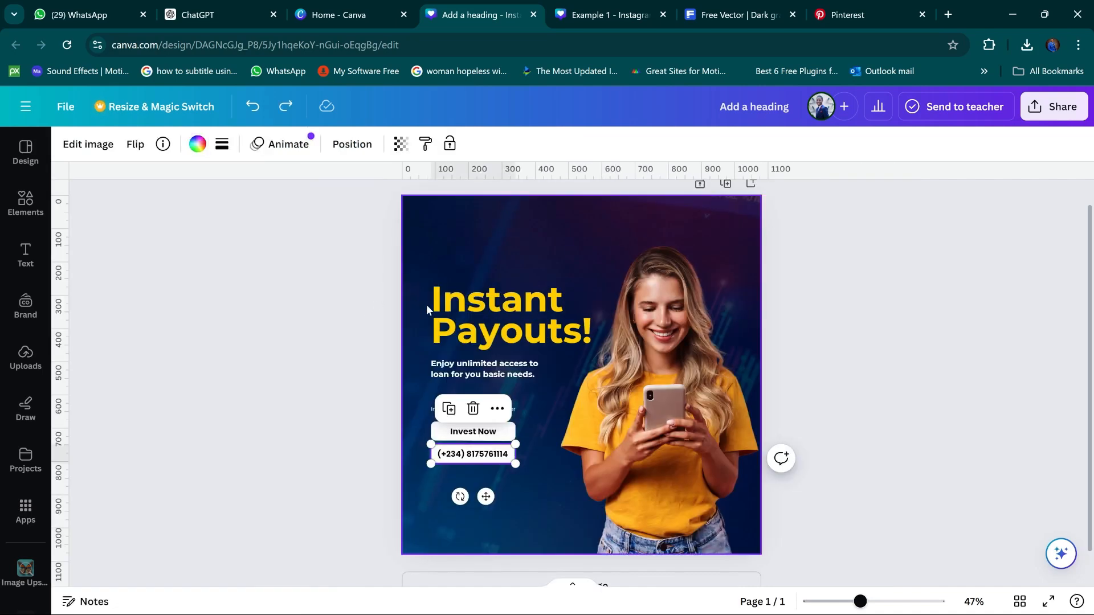
Fill the phone-number button with the headline's yellow #FFD600 from the document colors
click(197, 144)
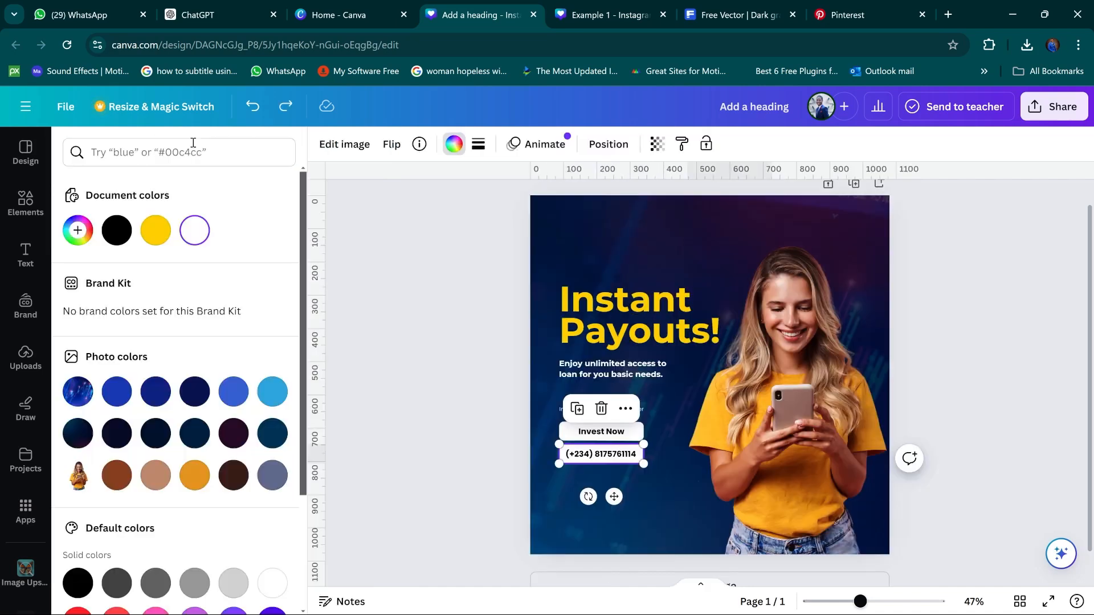
click(158, 225)
key(Escape)
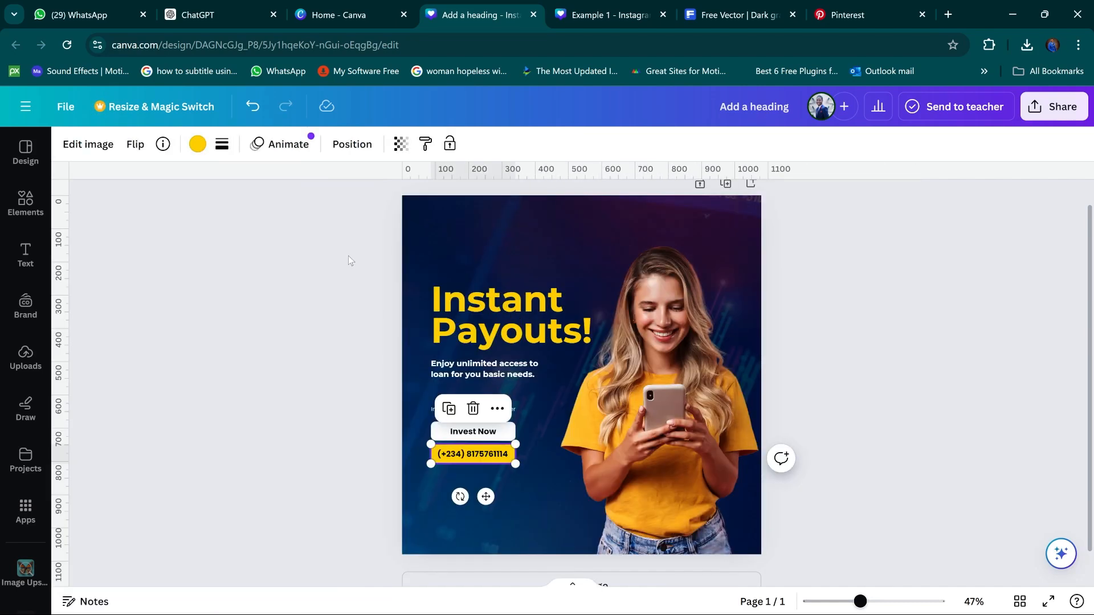
click(325, 257)
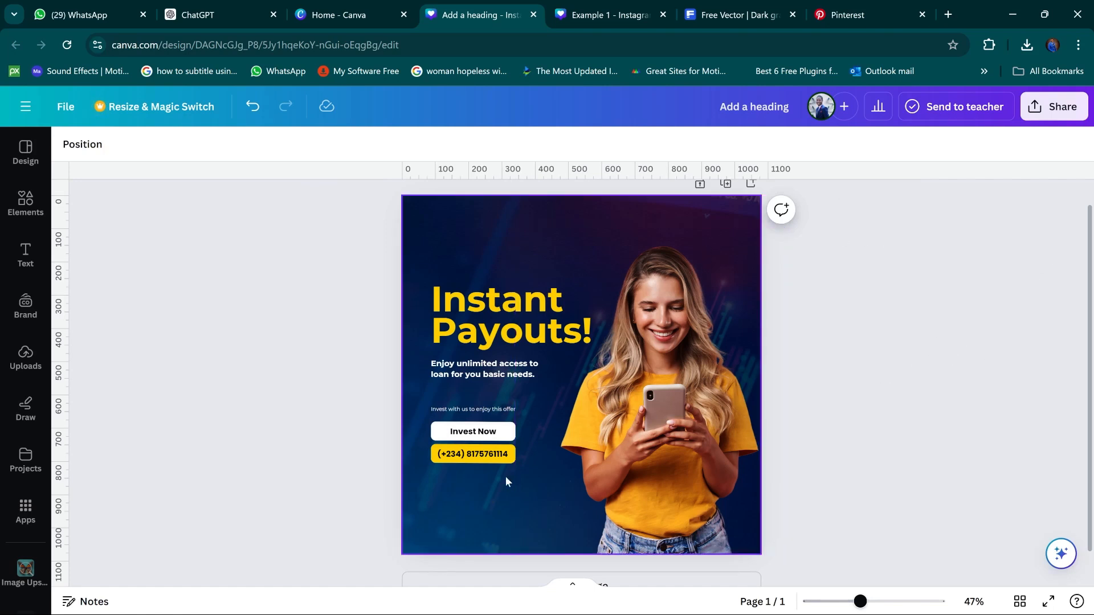
Change the "Invest Now" text on the white button to the dark blue #014367 from the photo colors
click(469, 434)
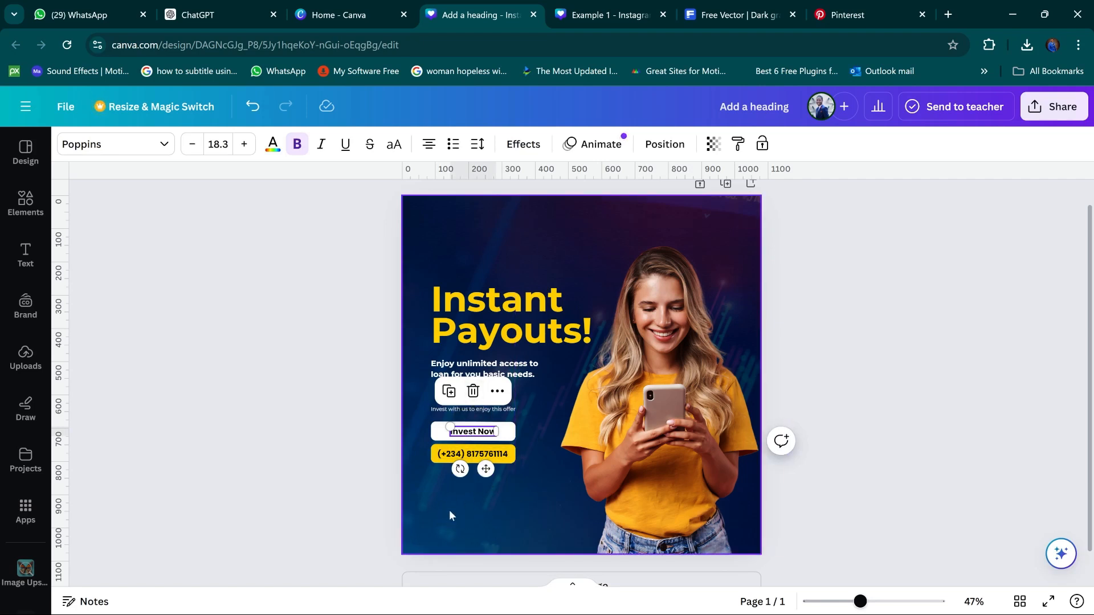
click(273, 146)
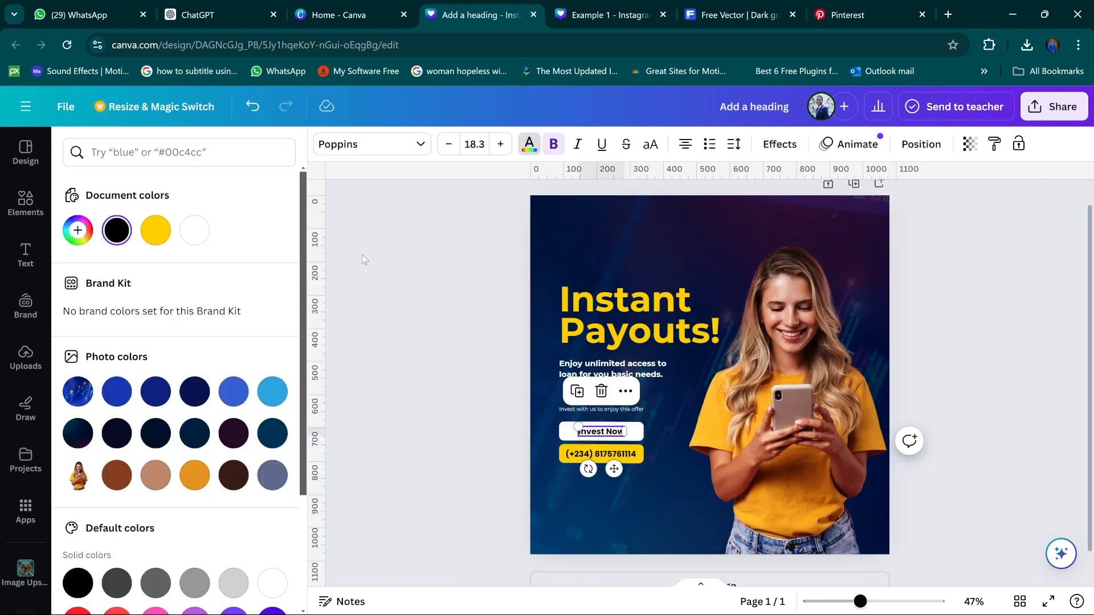
scroll(225, 379, down, 3)
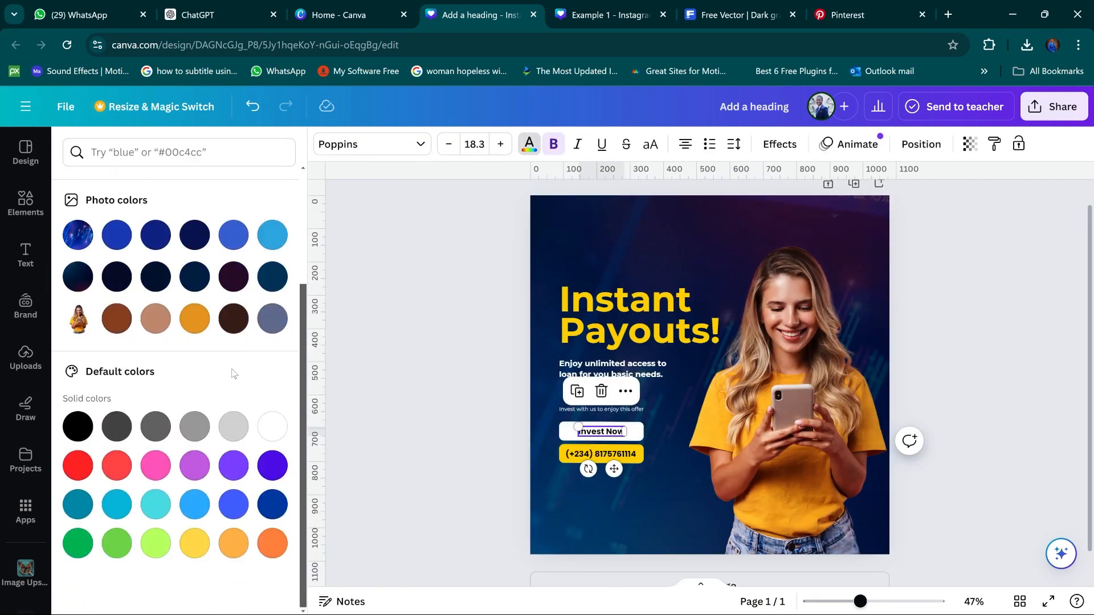
scroll(232, 372, up, 3)
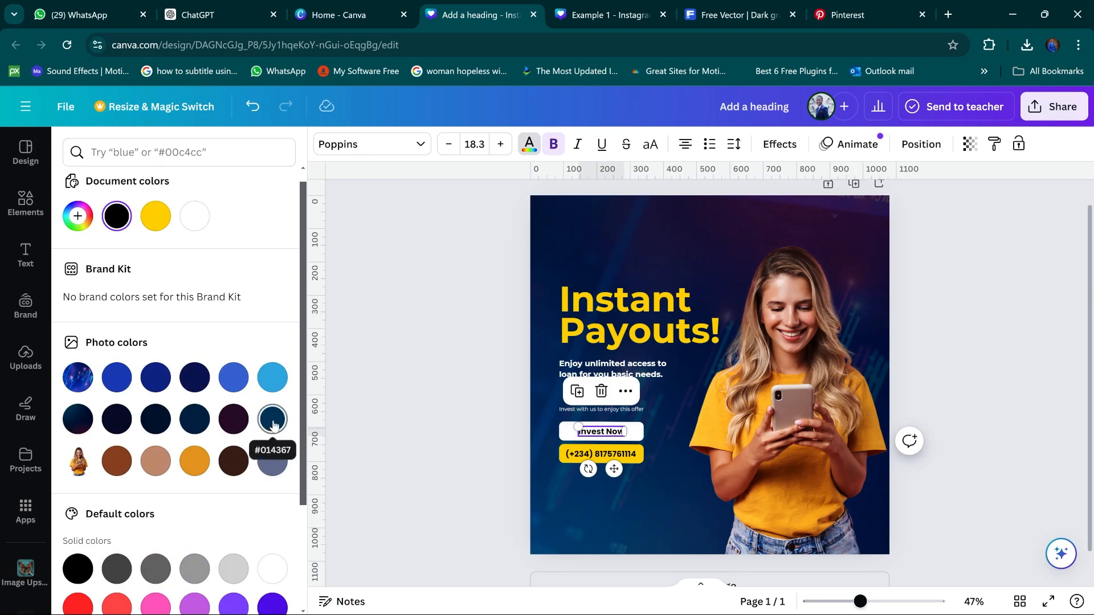
click(273, 421)
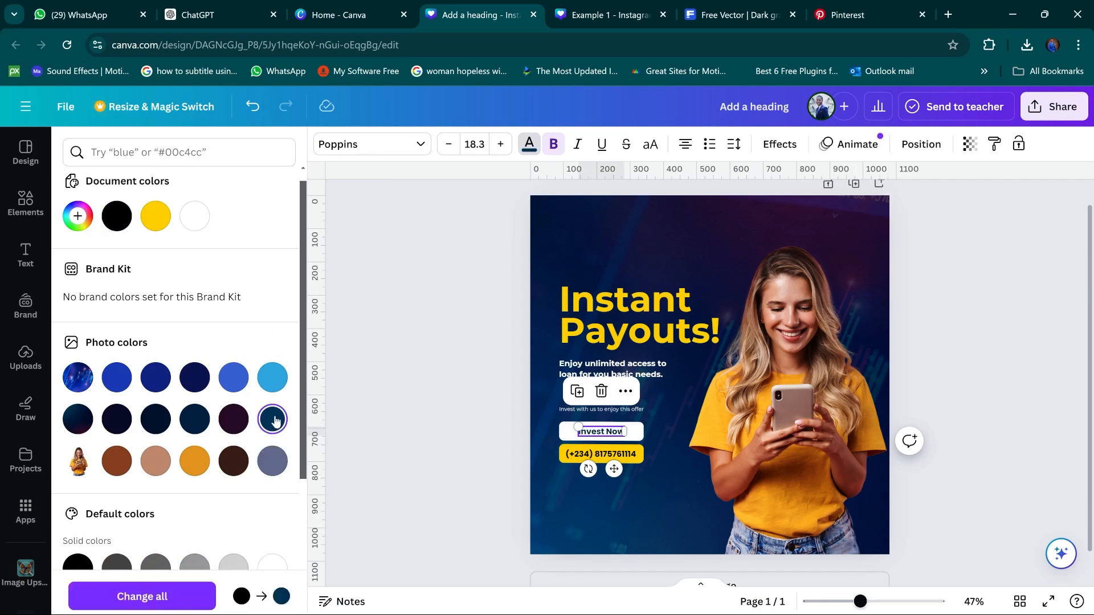
Recolor the phone number text on the yellow button dark blue to match "Invest Now", and deselect it
click(614, 454)
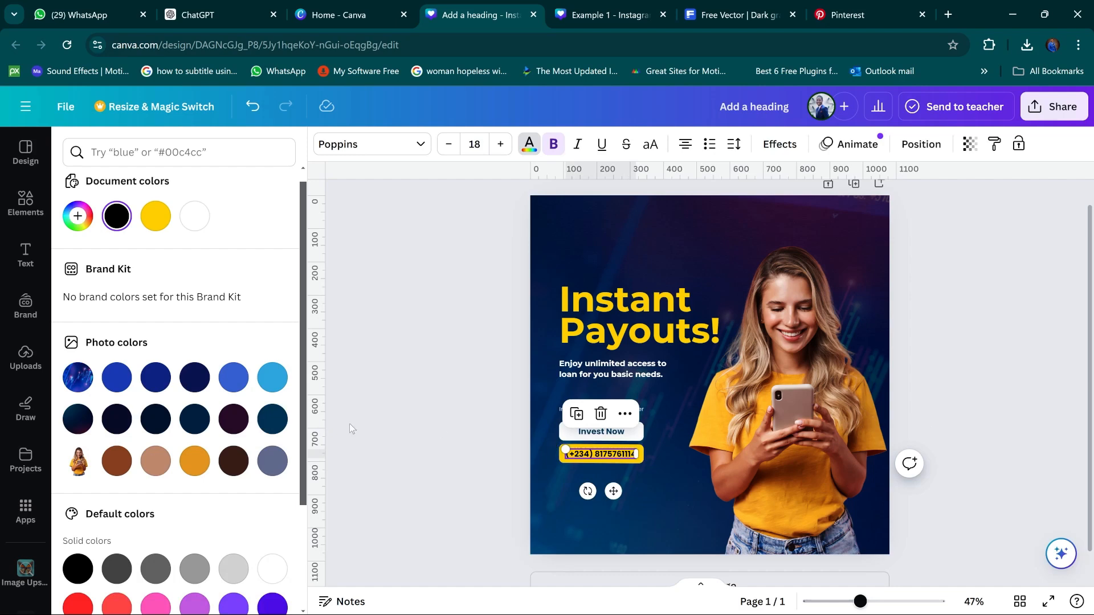
click(399, 396)
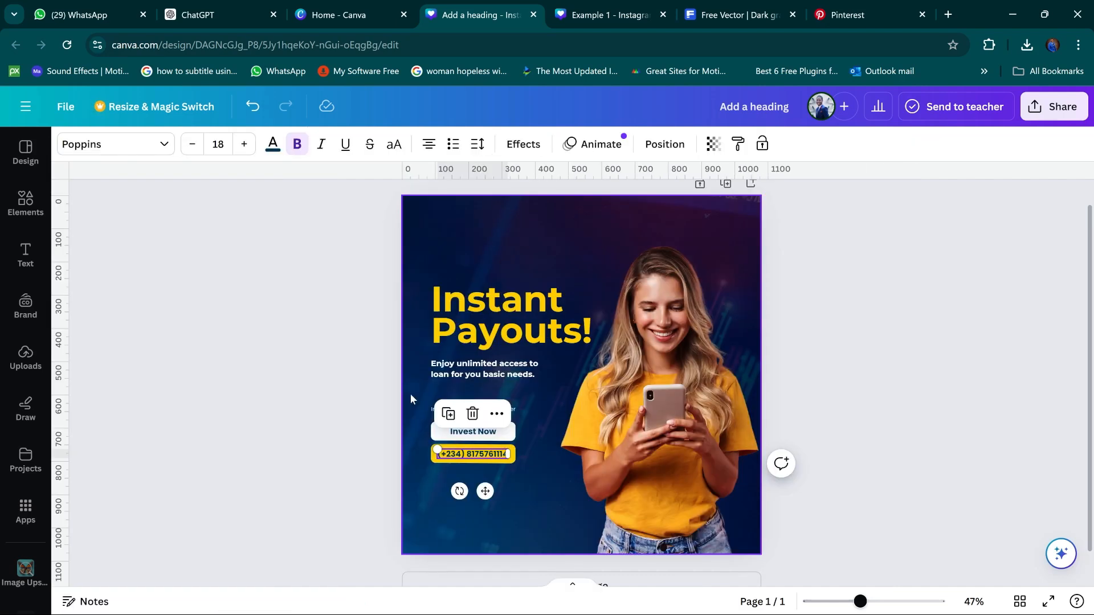
click(313, 478)
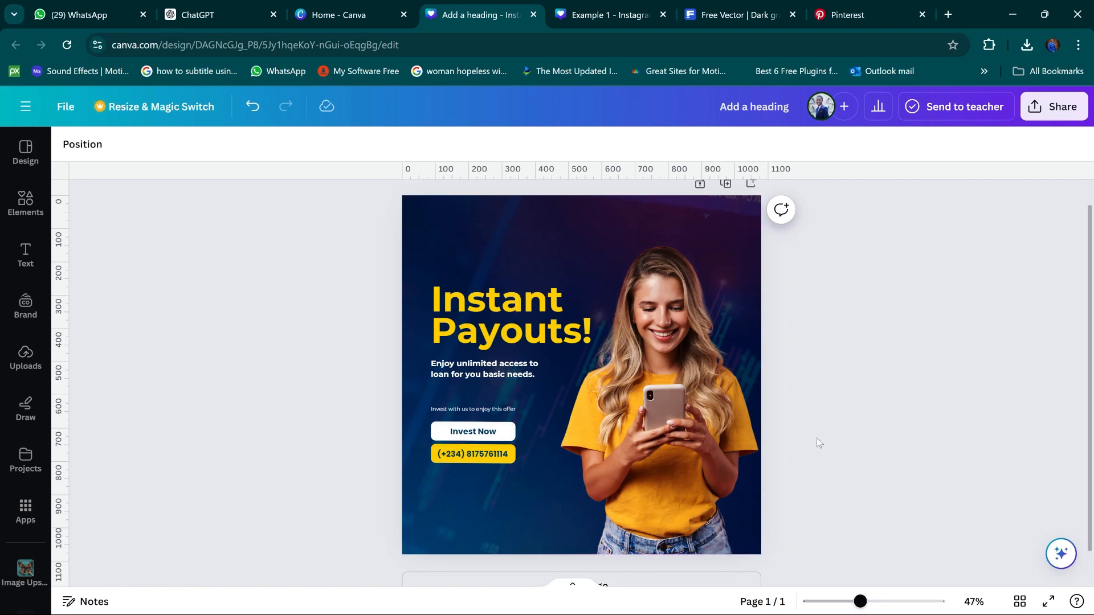
Check the finished Example 1 design, and copy the keyword "Message bubble" from the Design Brief in Notepad
click(636, 7)
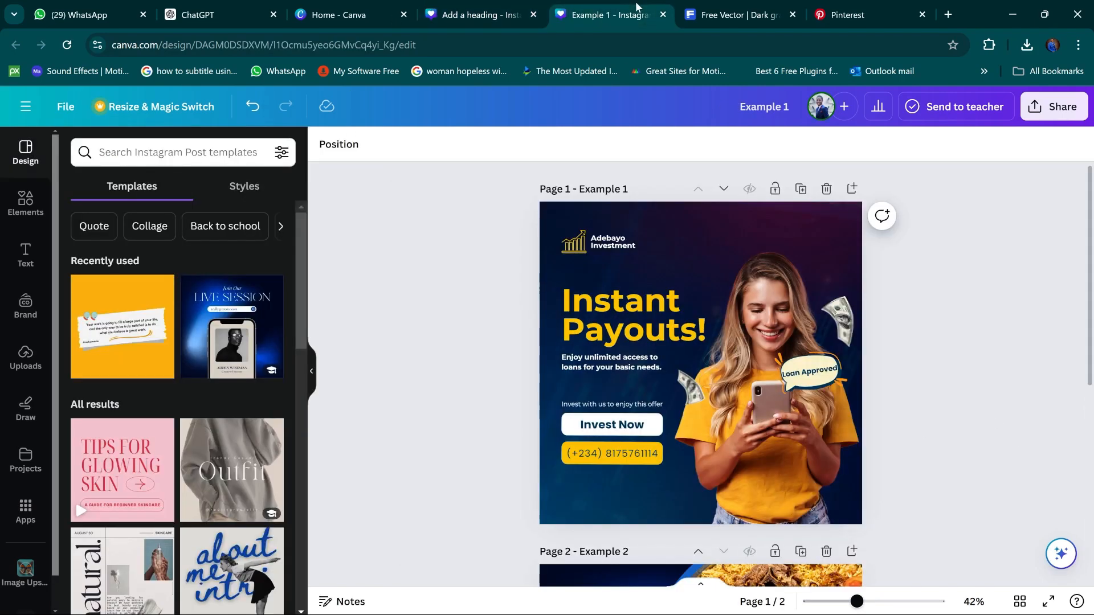
click(475, 16)
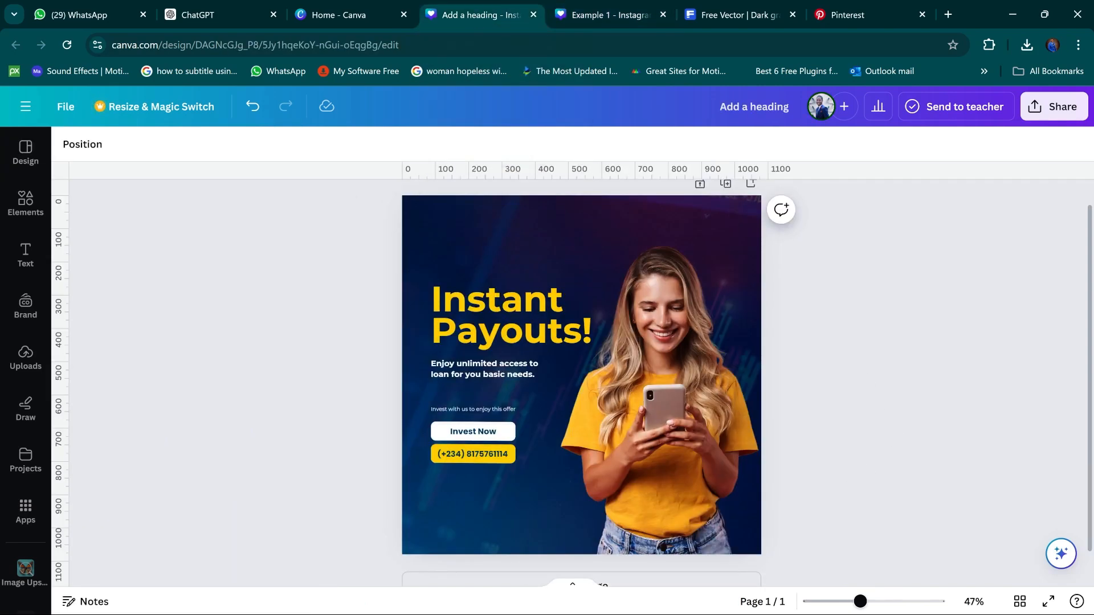
click(681, 603)
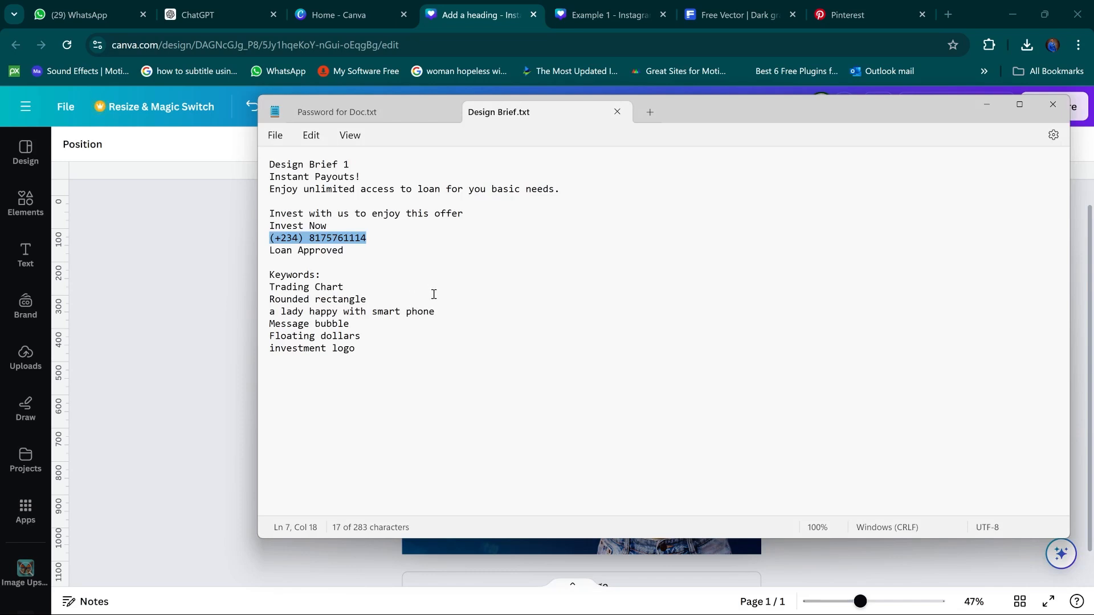
drag(351, 324, 270, 329)
key(ctrl+c)
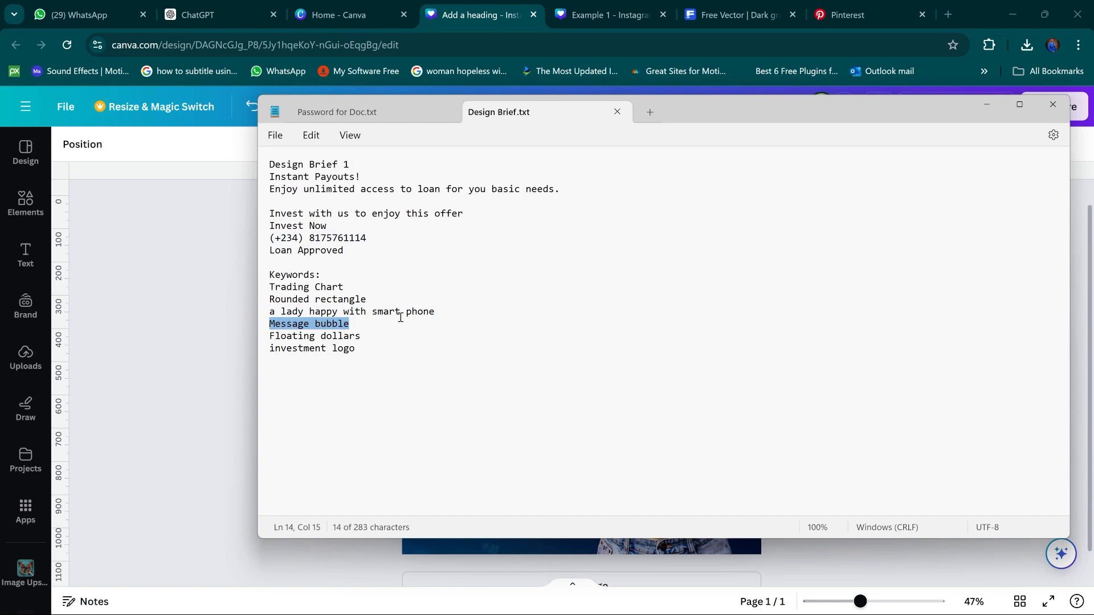
Search the Canva elements for "message bubble" and show all the graphics results
click(988, 108)
click(21, 221)
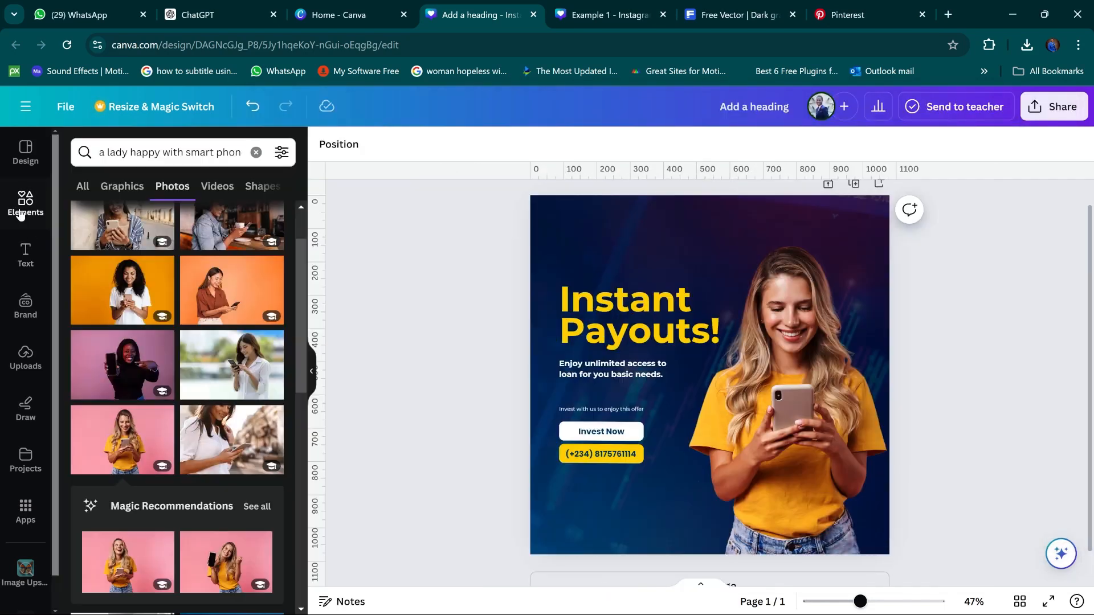
click(256, 153)
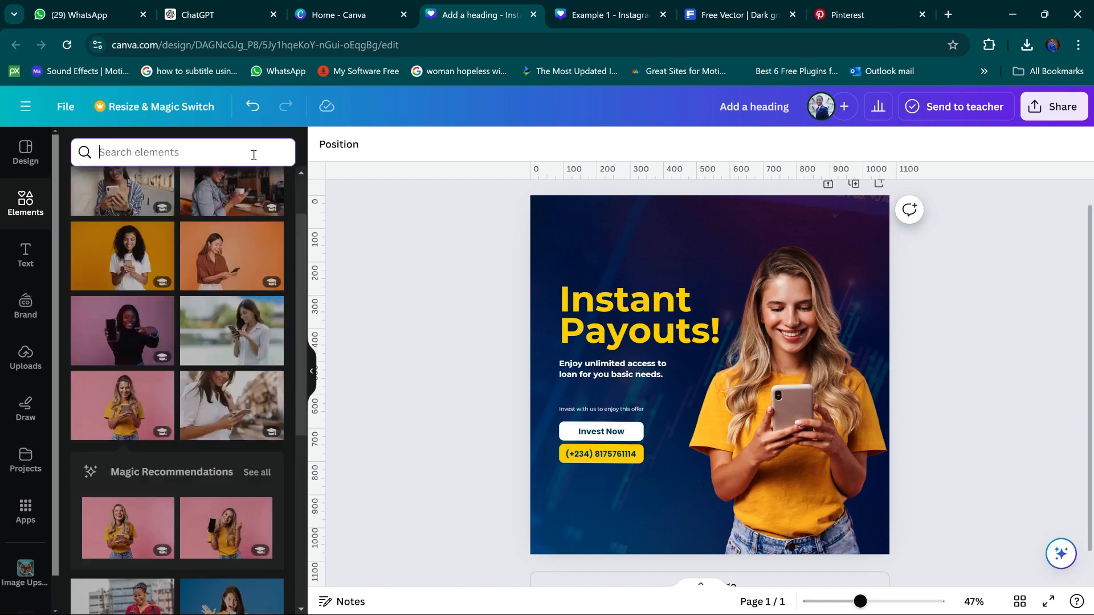
key(ctrl+v)
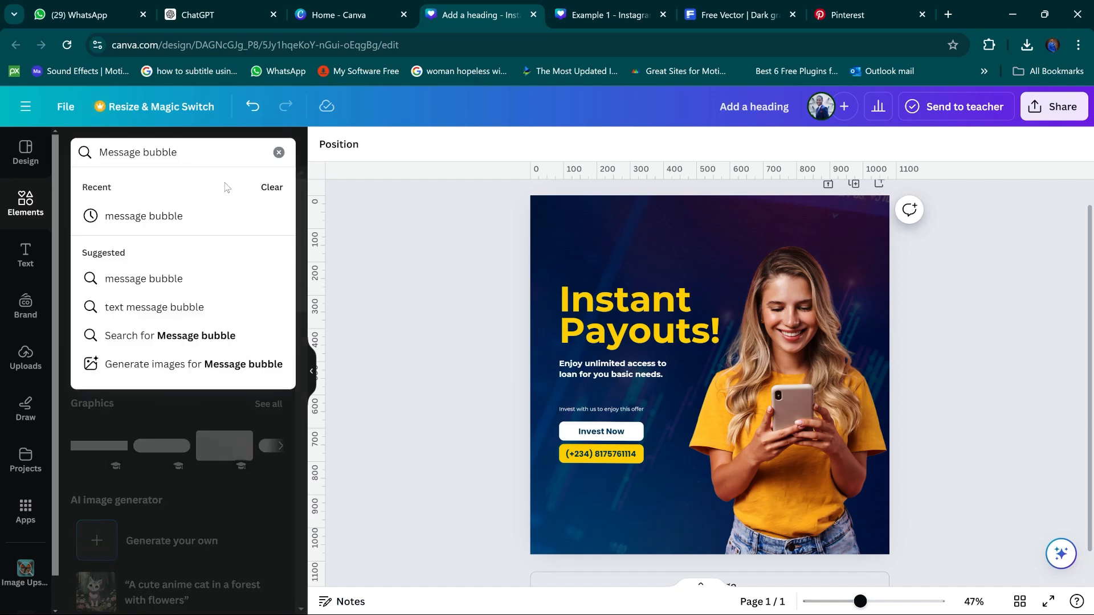
click(181, 215)
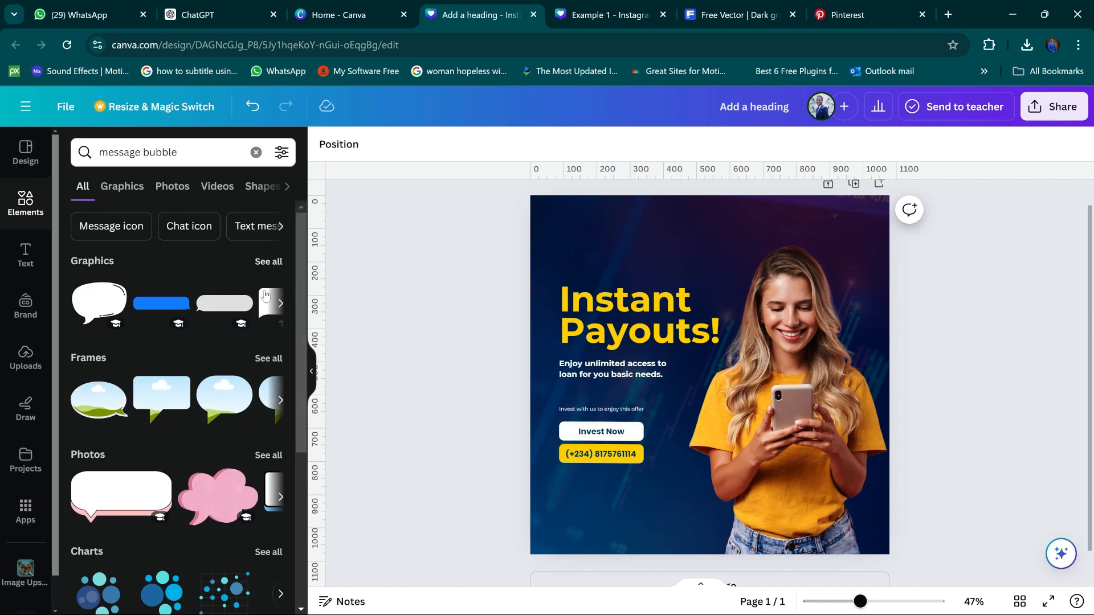
click(273, 262)
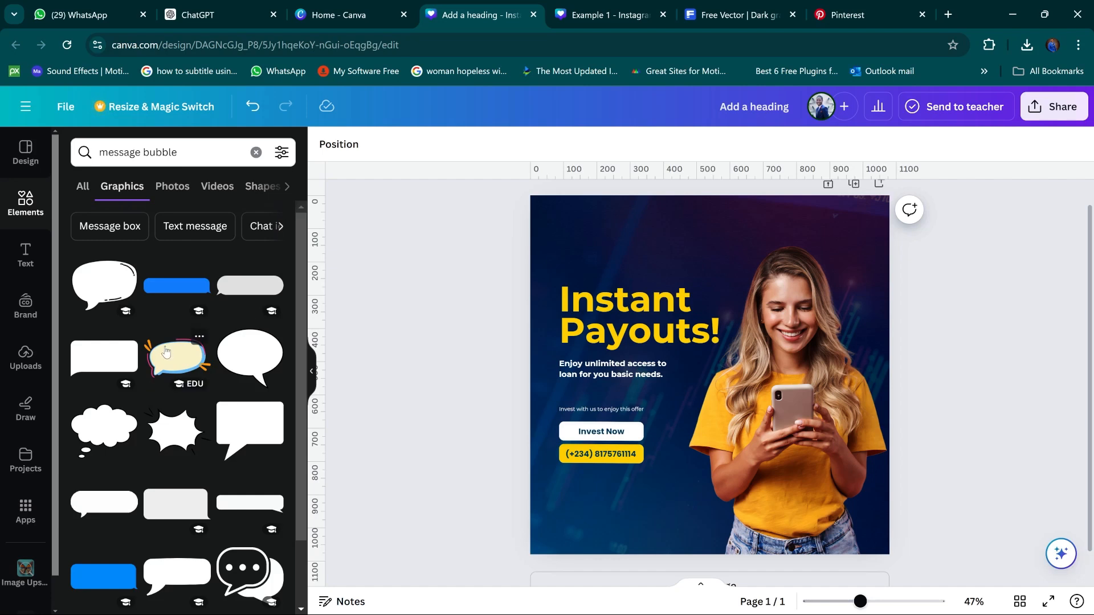
Add the cream speech bubble with blue outline and pink accents, shrink it and place it beside the lady's phone
click(165, 352)
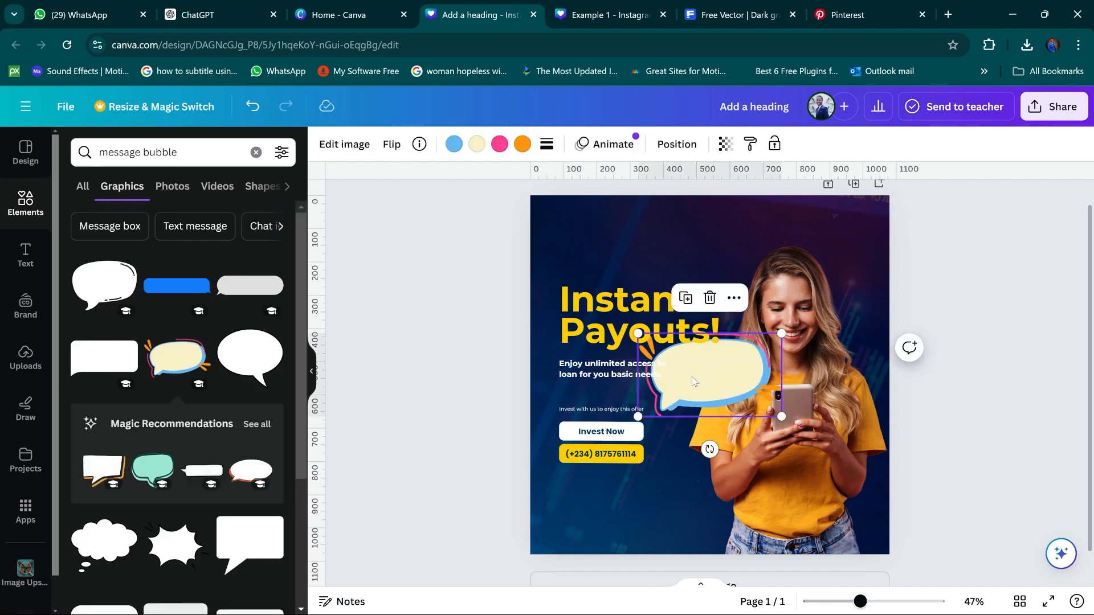
drag(692, 377, 826, 377)
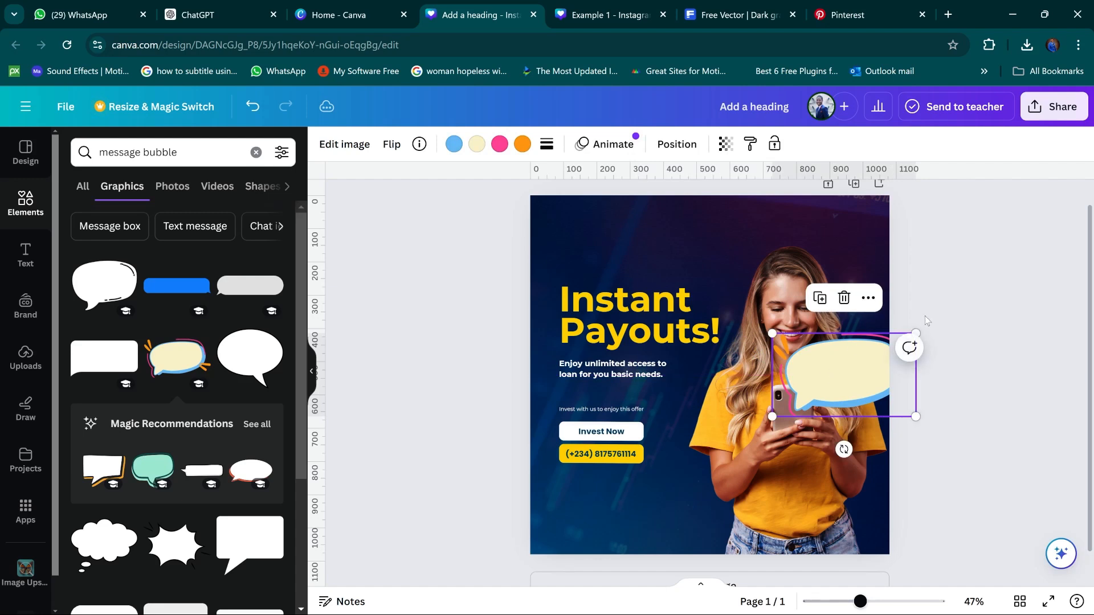
drag(916, 333, 858, 340)
drag(813, 398, 832, 387)
Shrink the speech bubble further and reposition it just above the phone, comparing it with the Example 1 design
click(593, 13)
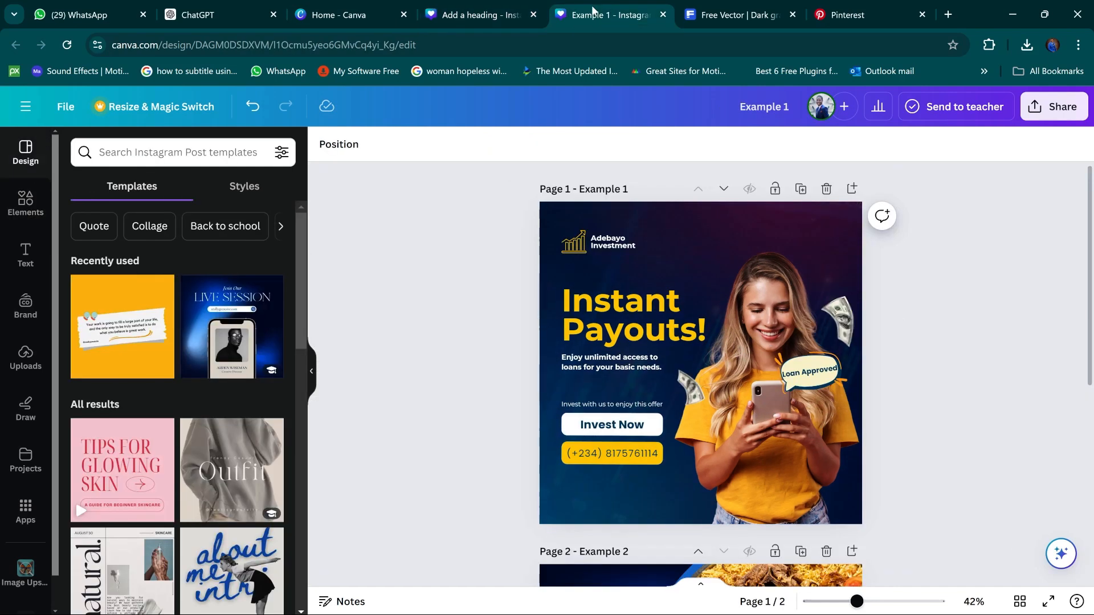
click(497, 22)
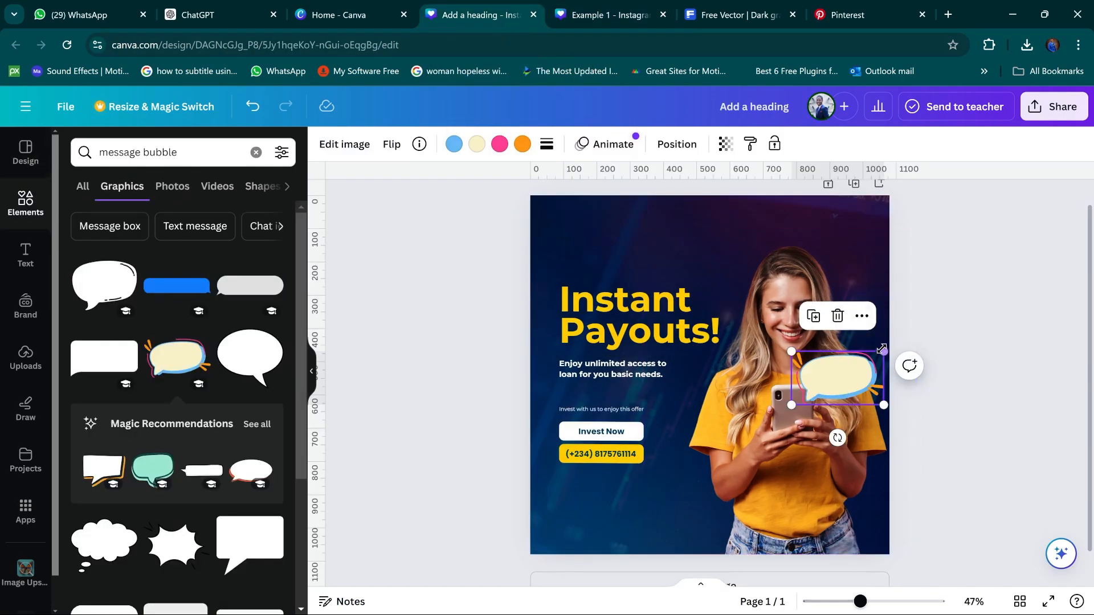
drag(881, 349, 864, 360)
click(607, 14)
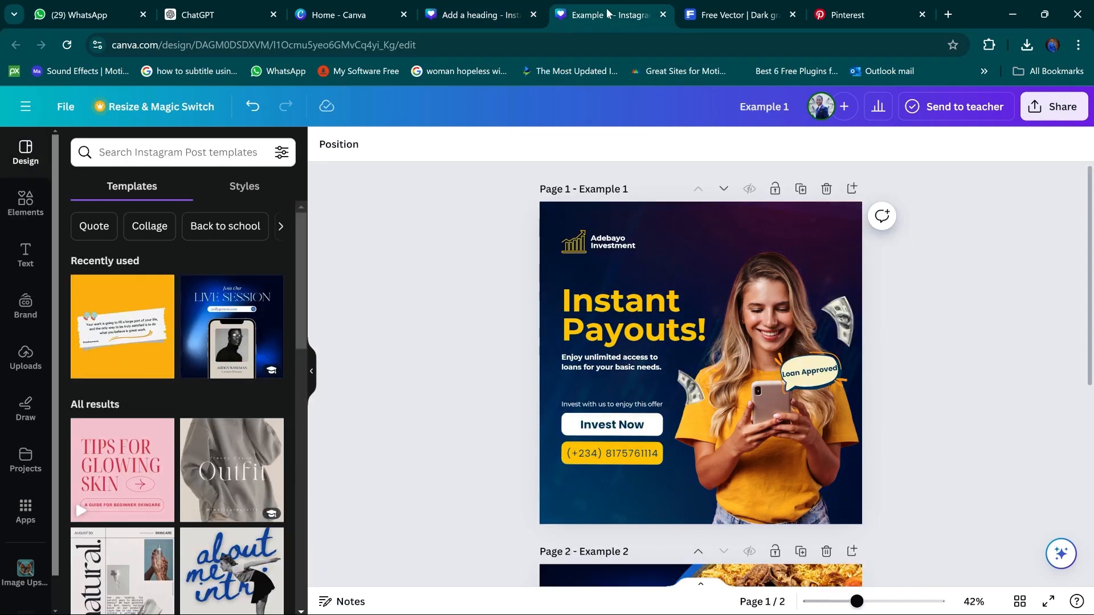
click(506, 20)
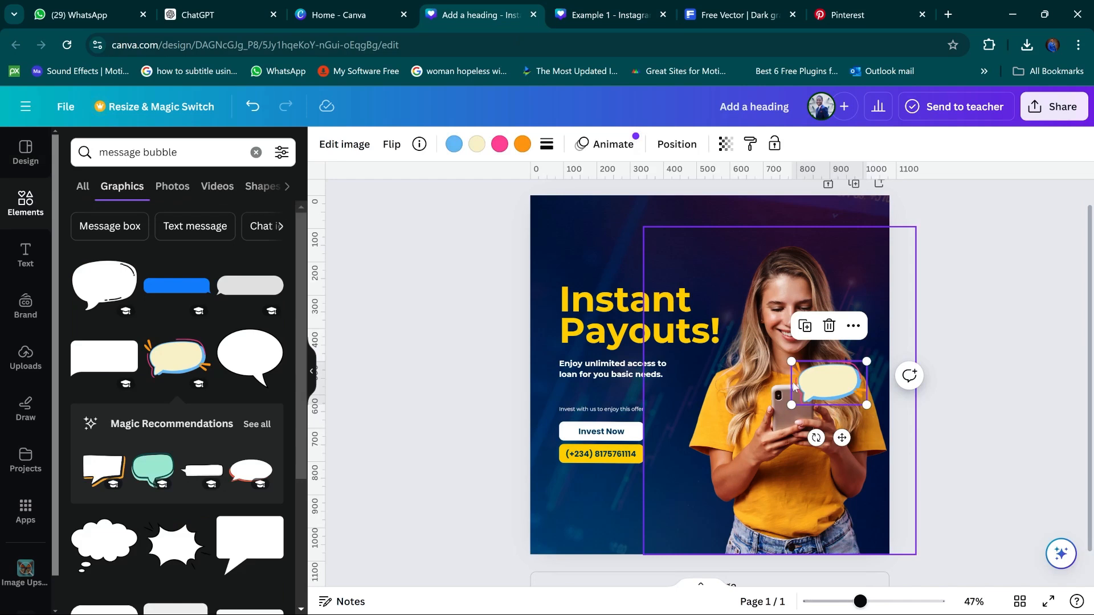
drag(816, 391, 820, 381)
drag(872, 354, 870, 355)
Recolor the bubble's light blue outline dark blue and its pink accents orange from the document colors, check against Example 1, and deselect it
click(590, 13)
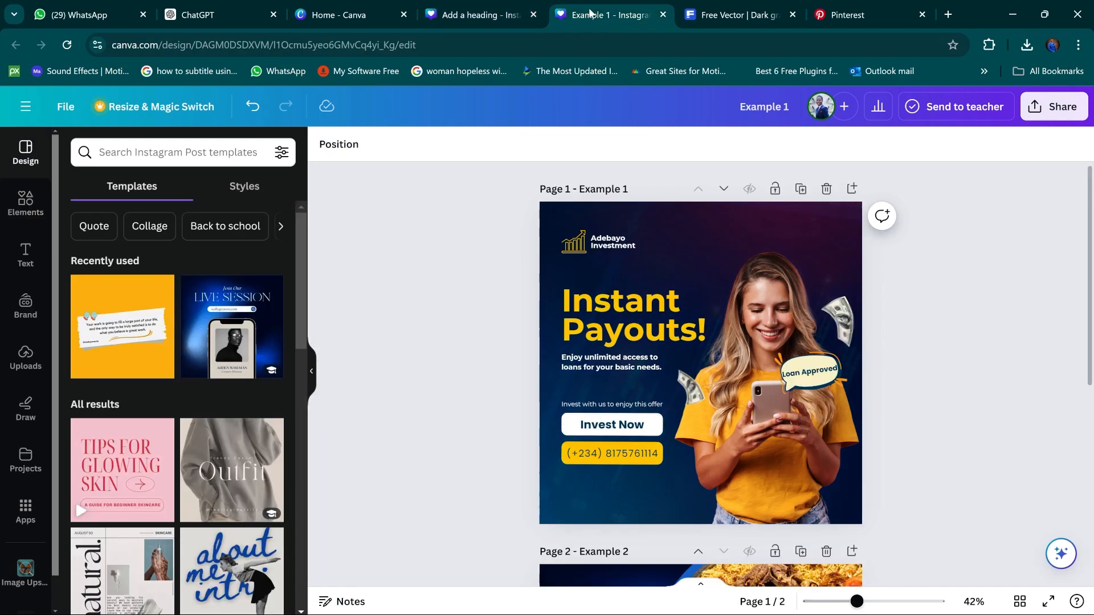
click(512, 17)
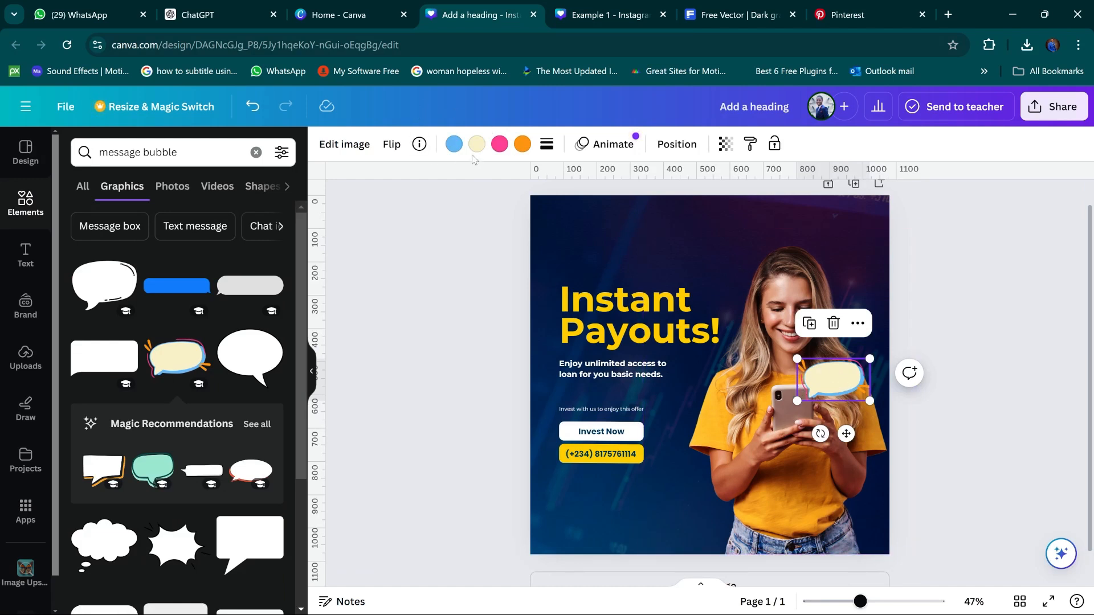
click(453, 144)
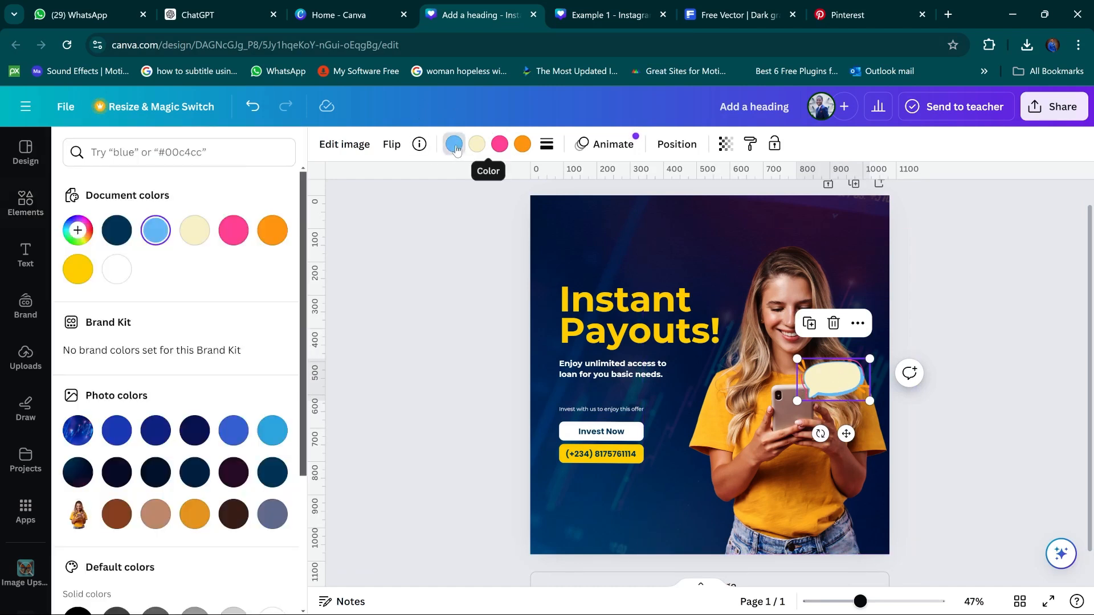
click(114, 232)
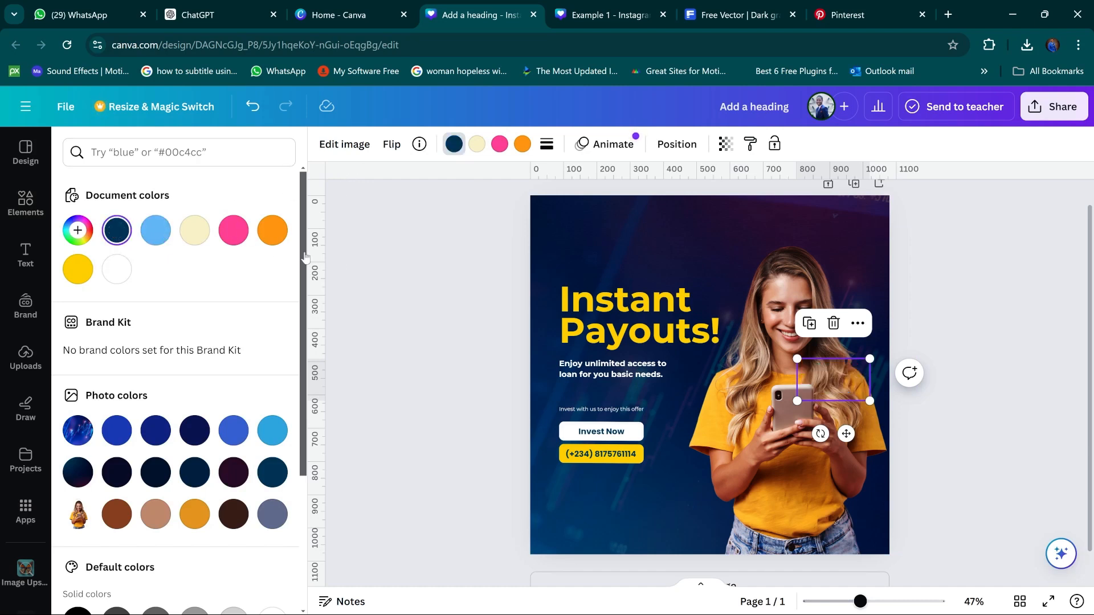
click(500, 147)
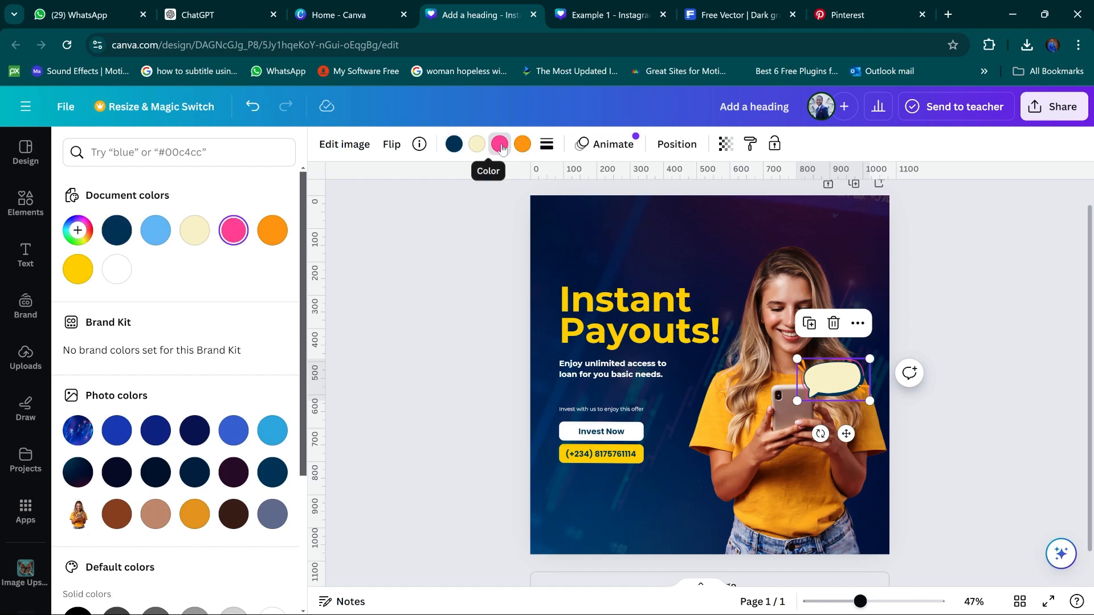
click(274, 233)
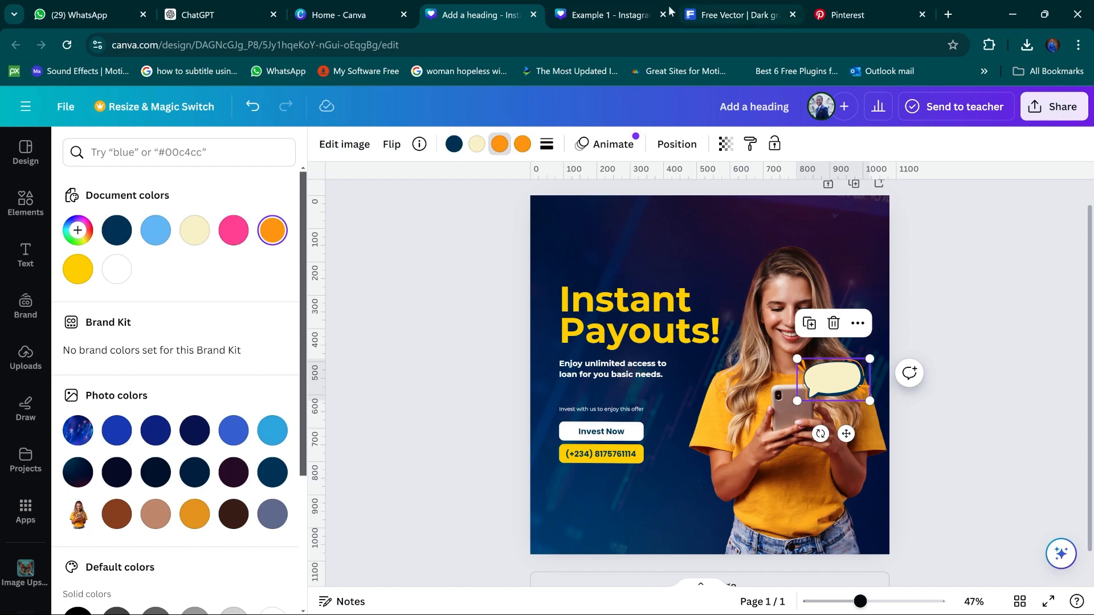
click(623, 12)
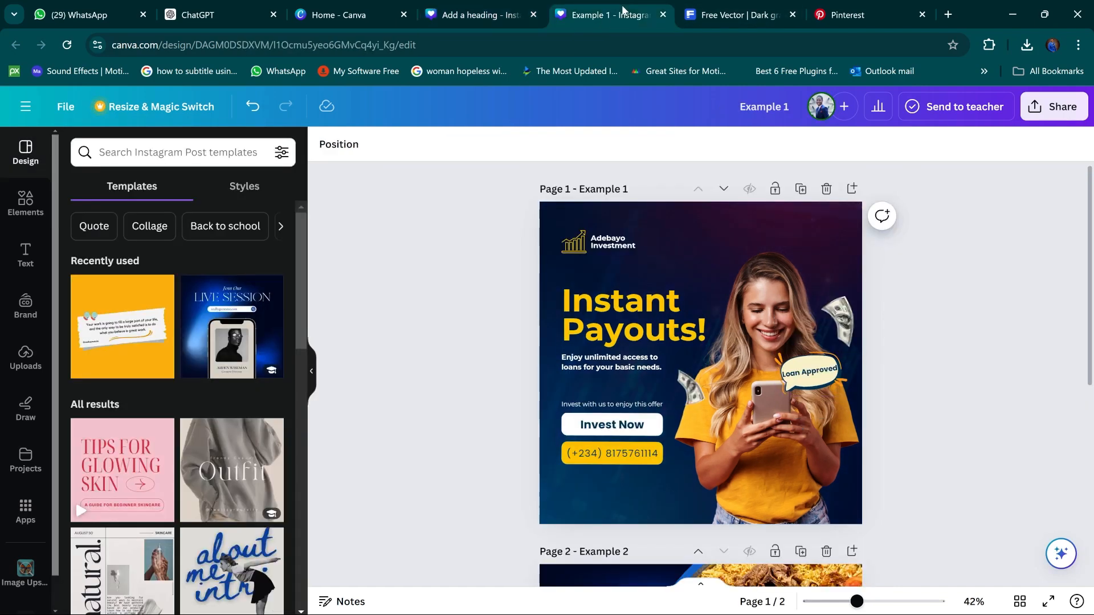
click(490, 15)
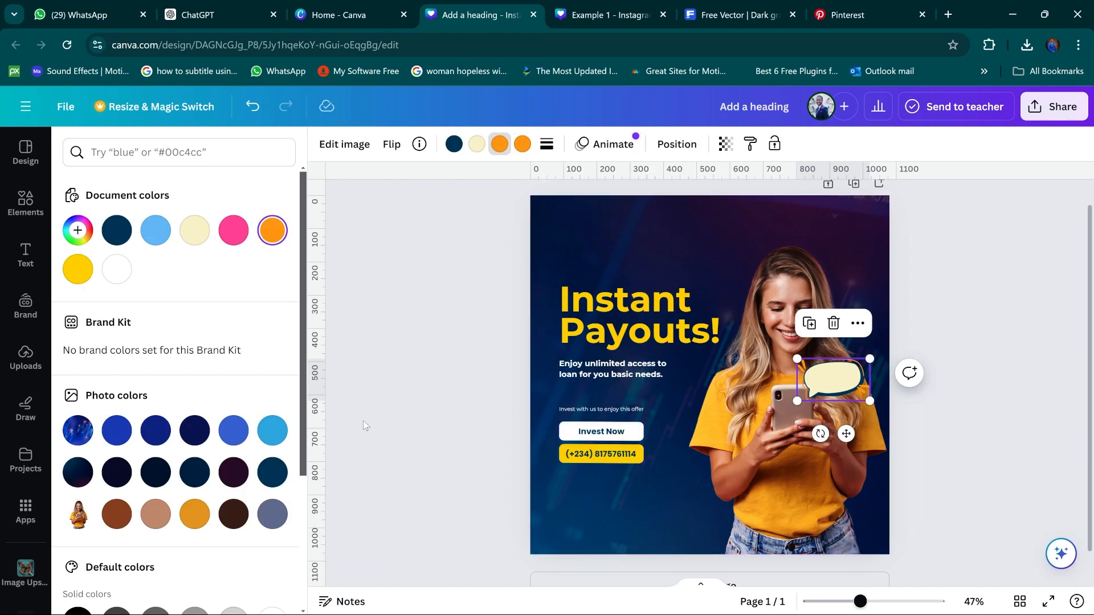
key(Escape)
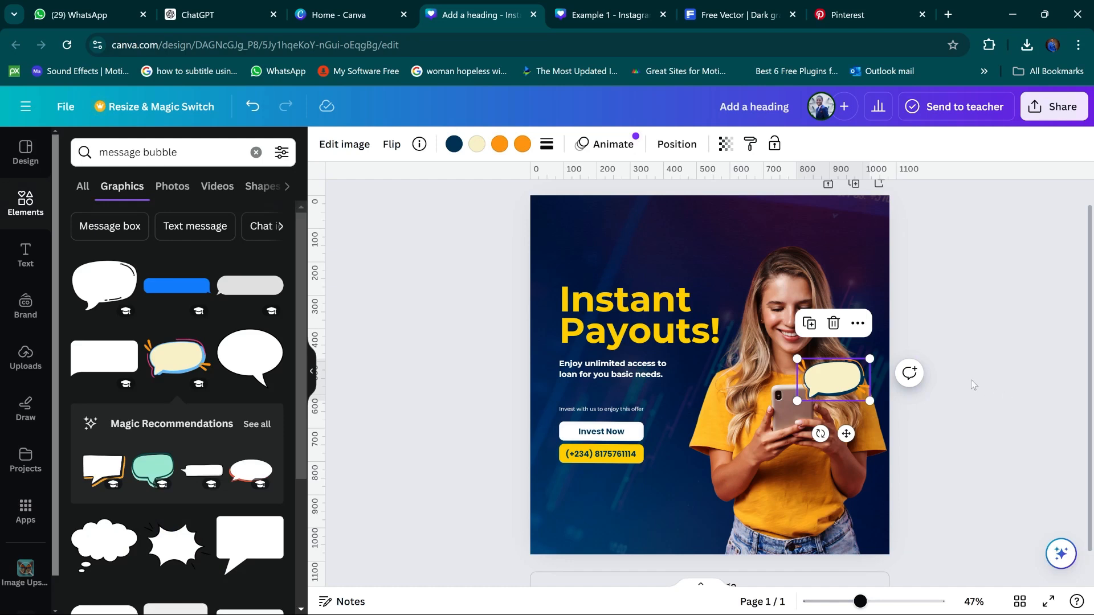
click(954, 389)
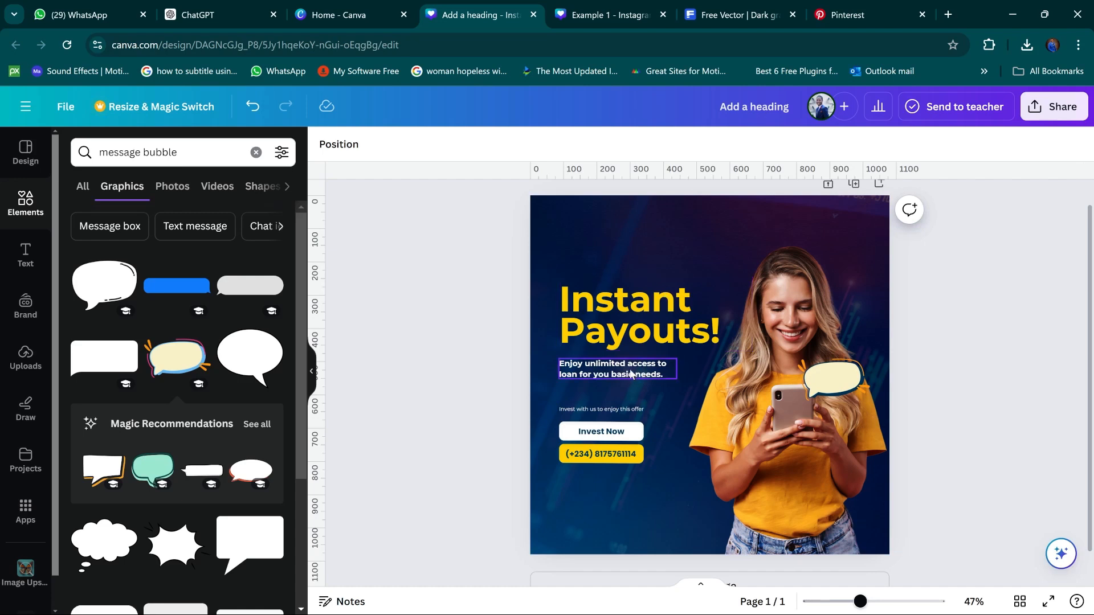
Duplicate the "Invest Now" text and place the copy inside the speech bubble
click(608, 435)
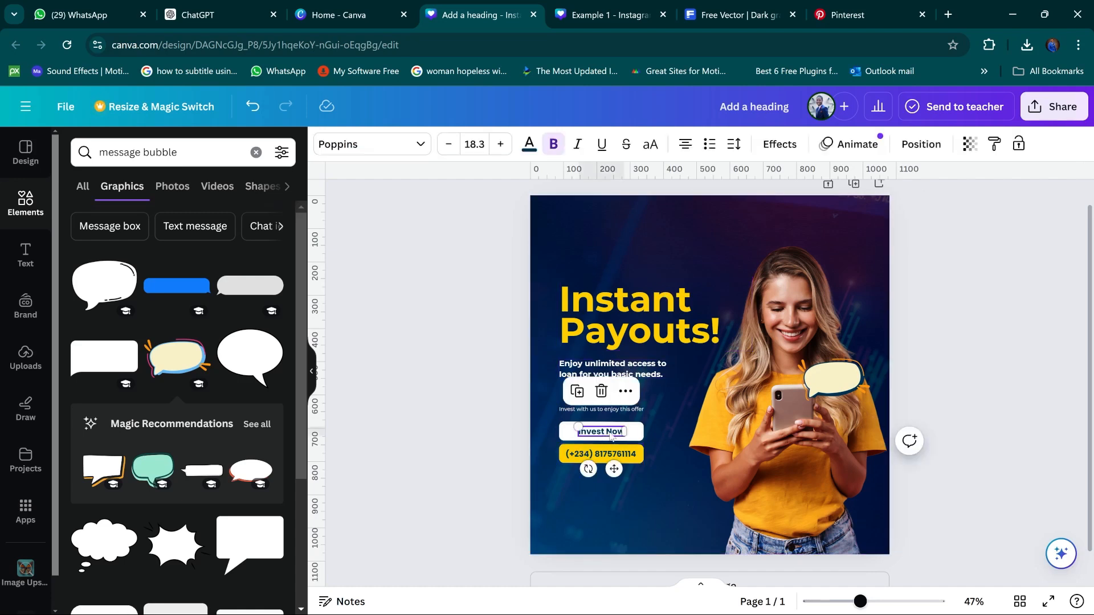
click(582, 396)
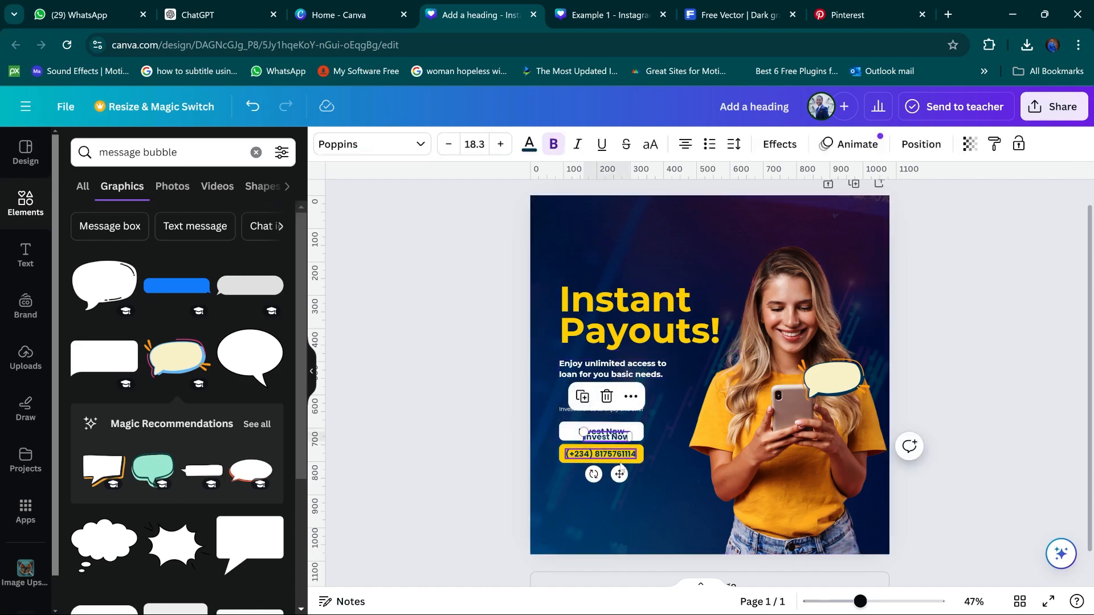
drag(619, 474, 828, 397)
Check the bubble text in Example 1, and replace the copied text in the flyer's bubble with "Loan approved"
key(ctrl+Tab)
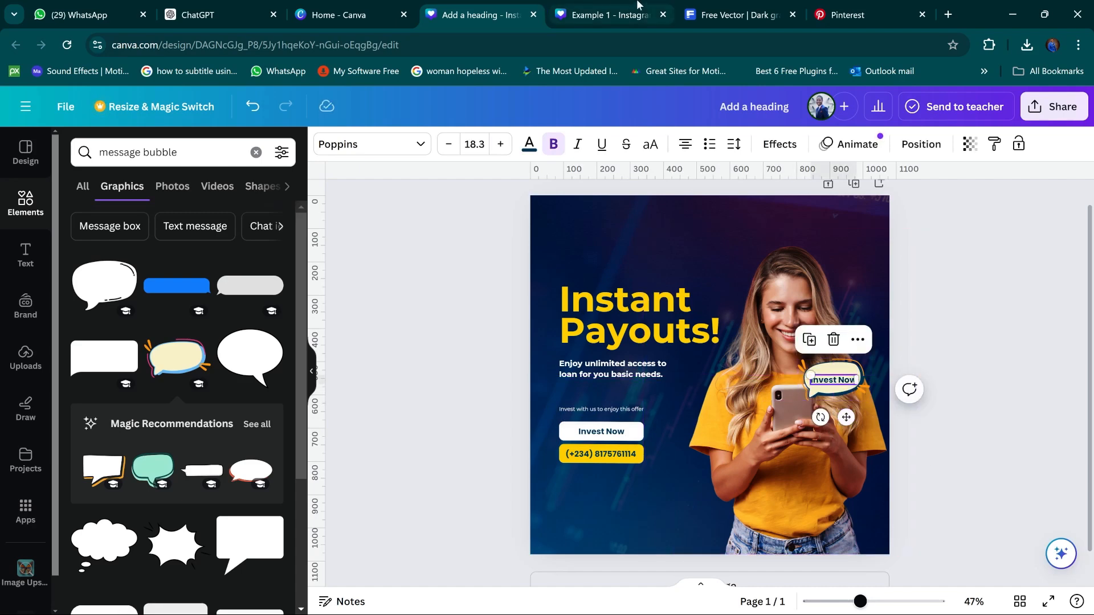
click(809, 376)
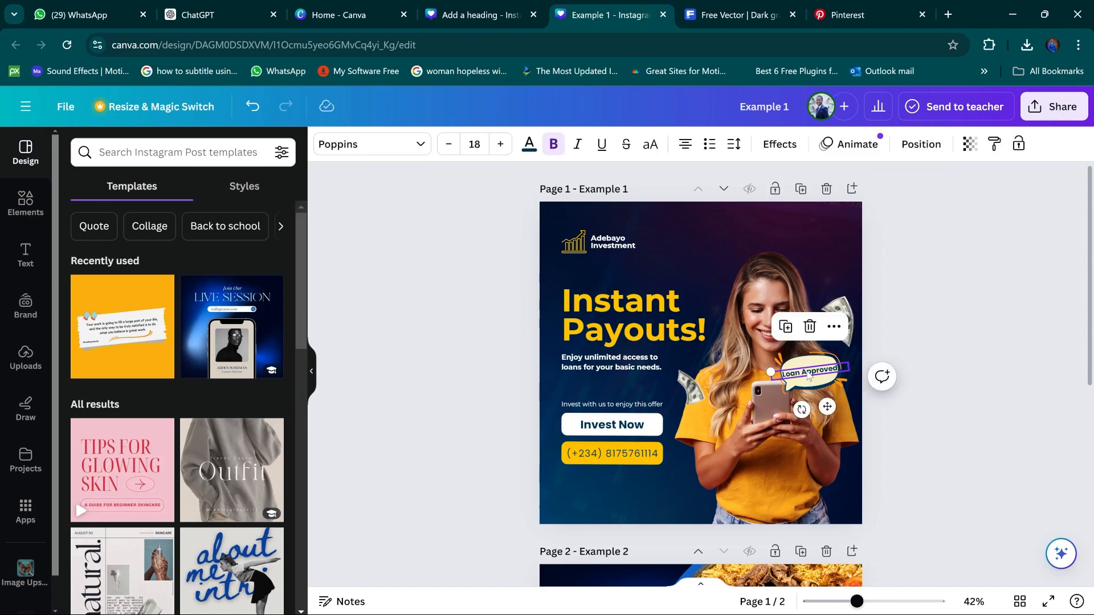
click(481, 13)
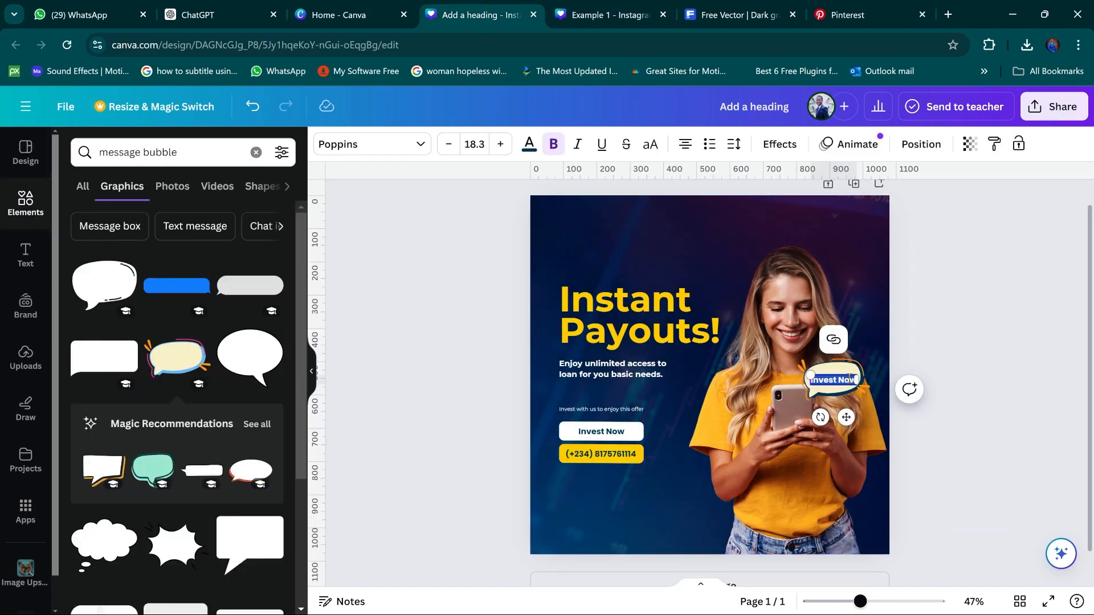
text(Loan)
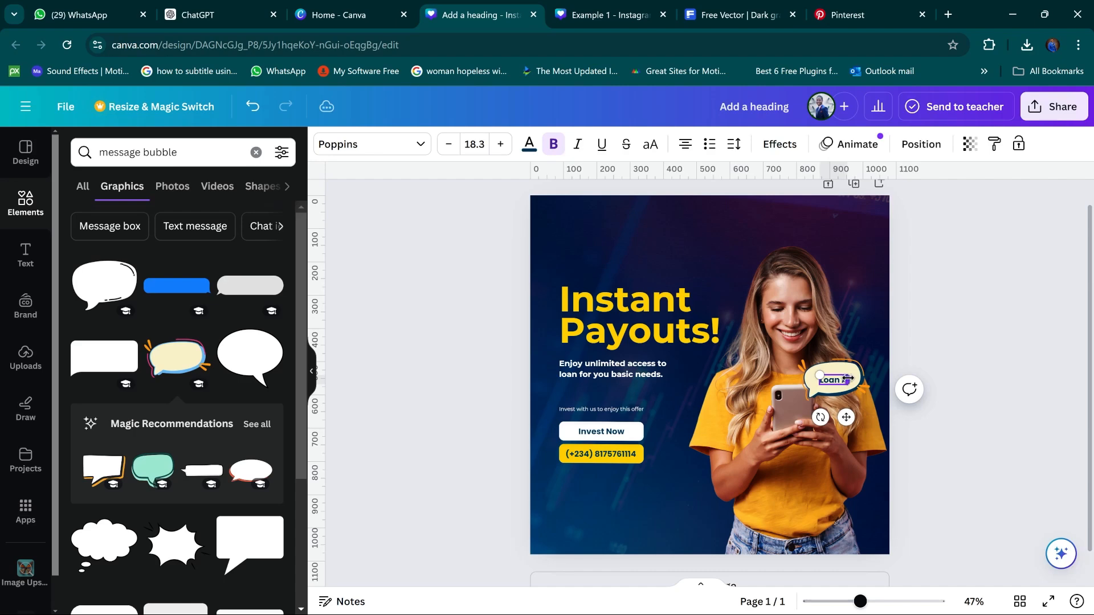
text( approve)
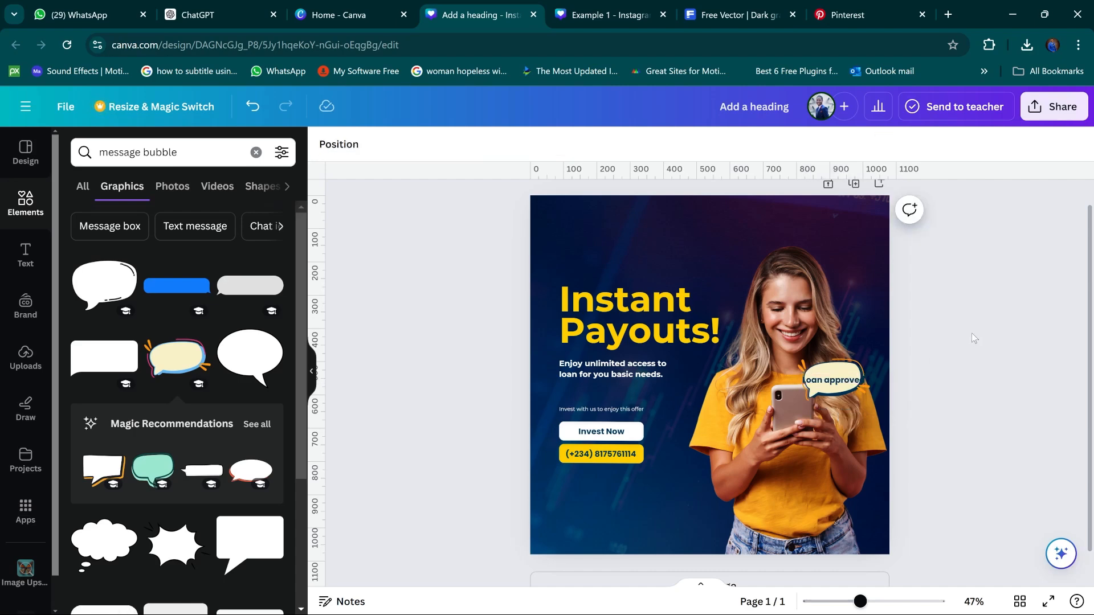
Check the bubble wording in Example 1 and capitalize the flyer's bubble text as "Loan Approved"
click(604, 6)
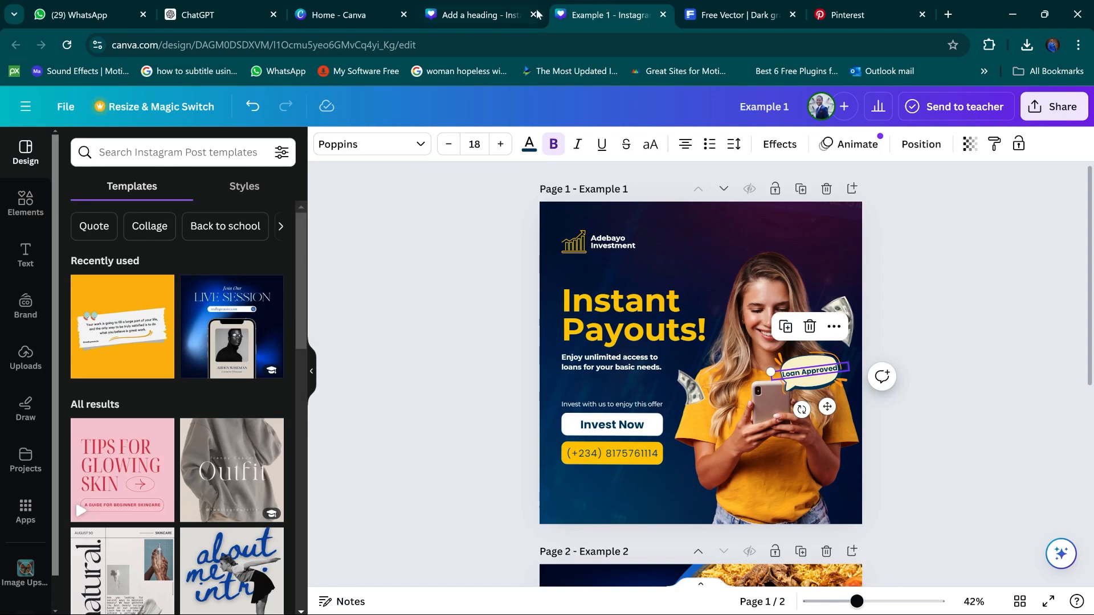
click(490, 16)
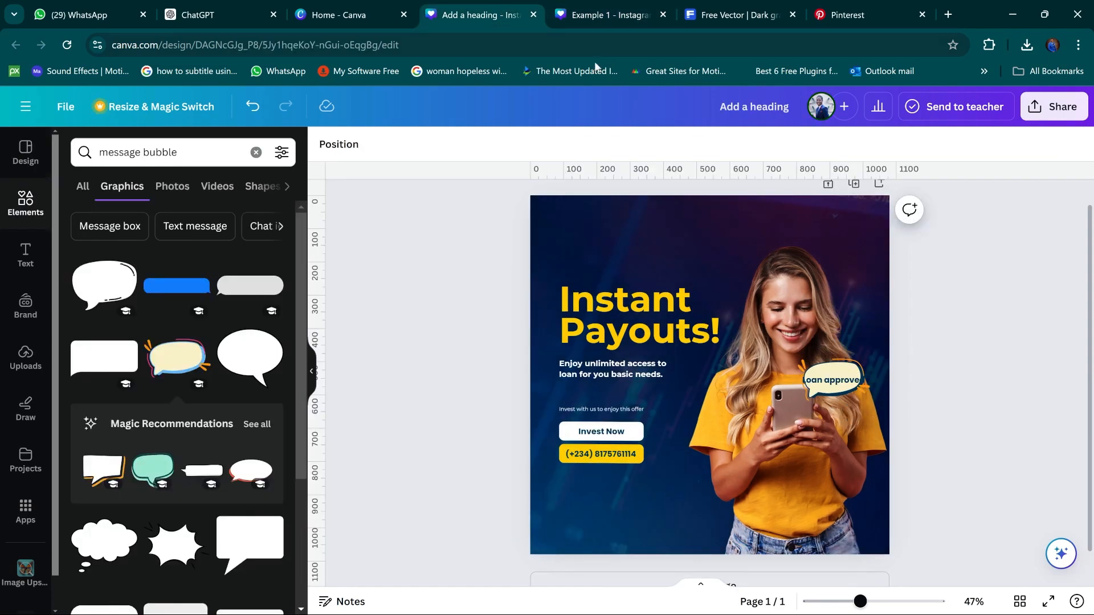
click(830, 382)
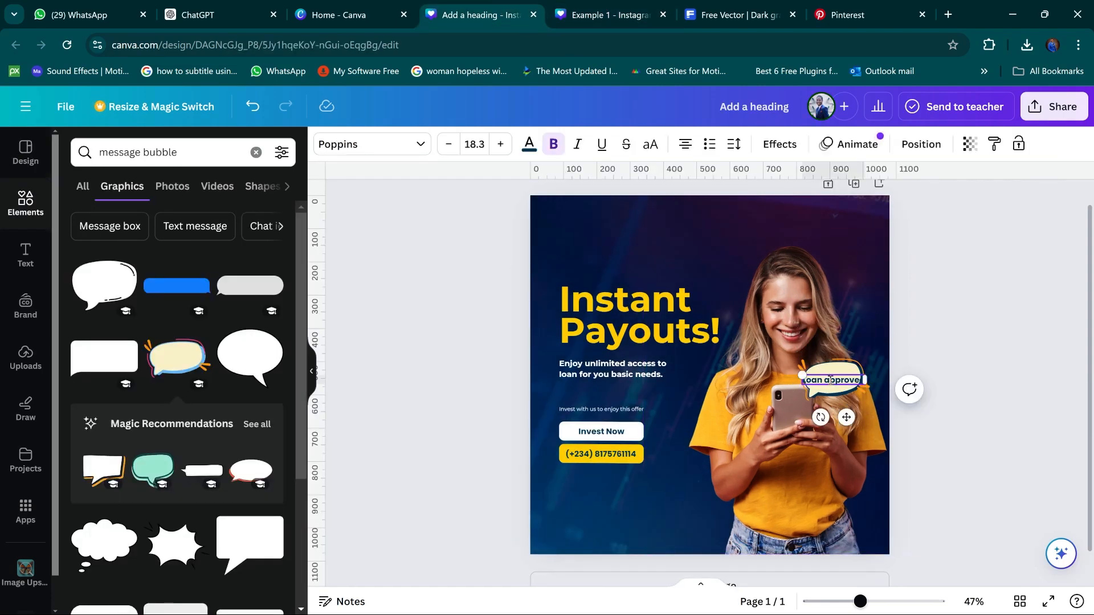
key(BackSpace)
text(A)
click(998, 523)
Tilt the "Loan Approved" text upward to the right and enlarge the speech bubble so the whole text fits inside
click(833, 380)
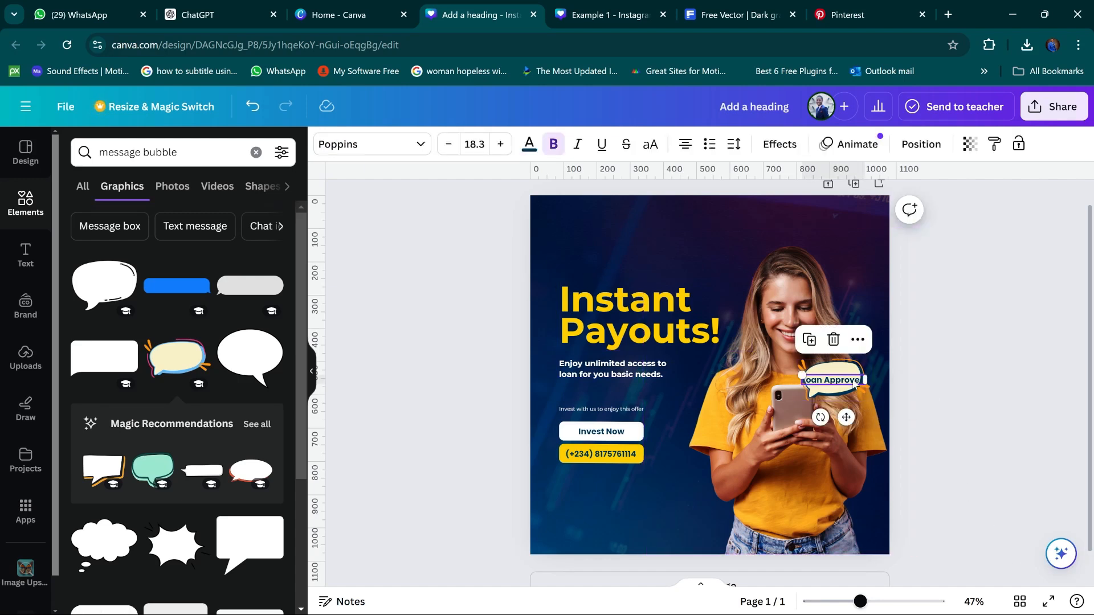
drag(821, 417, 862, 410)
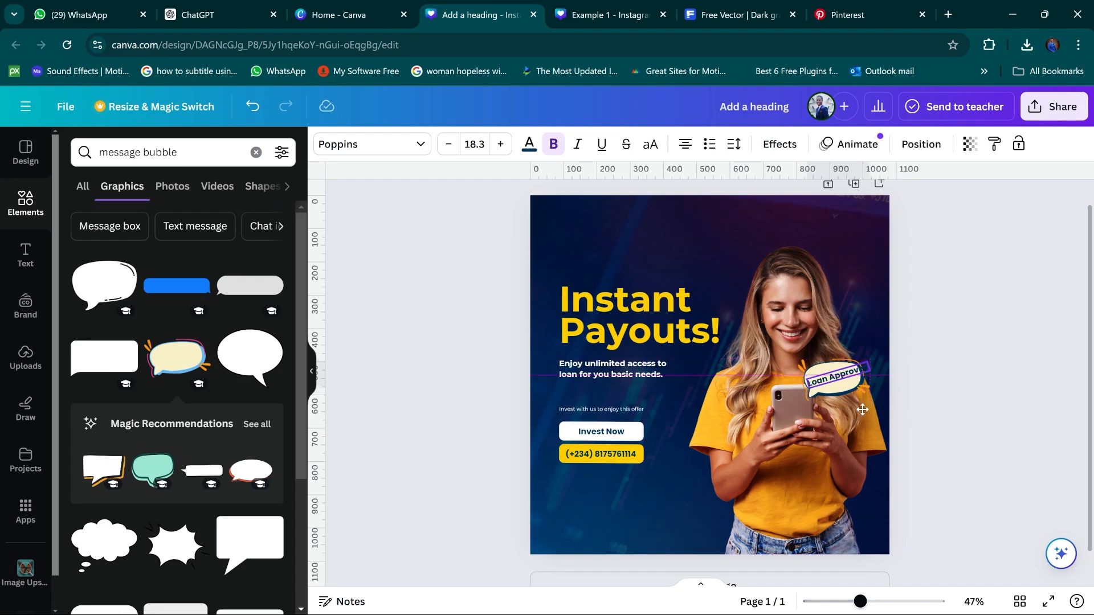
drag(860, 407, 862, 408)
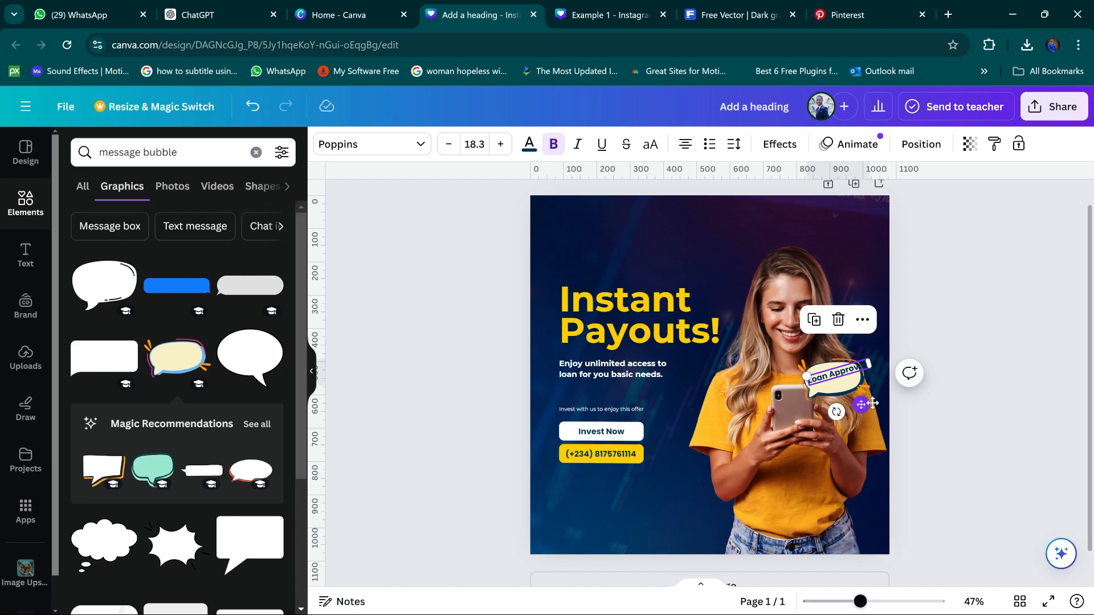
click(964, 383)
click(844, 391)
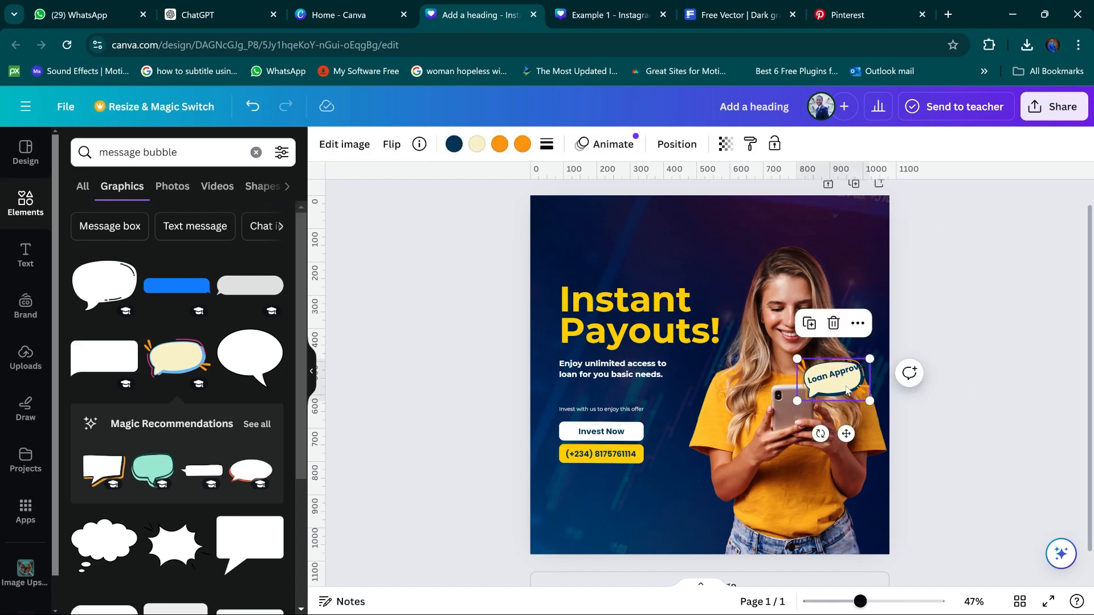
drag(870, 358, 883, 349)
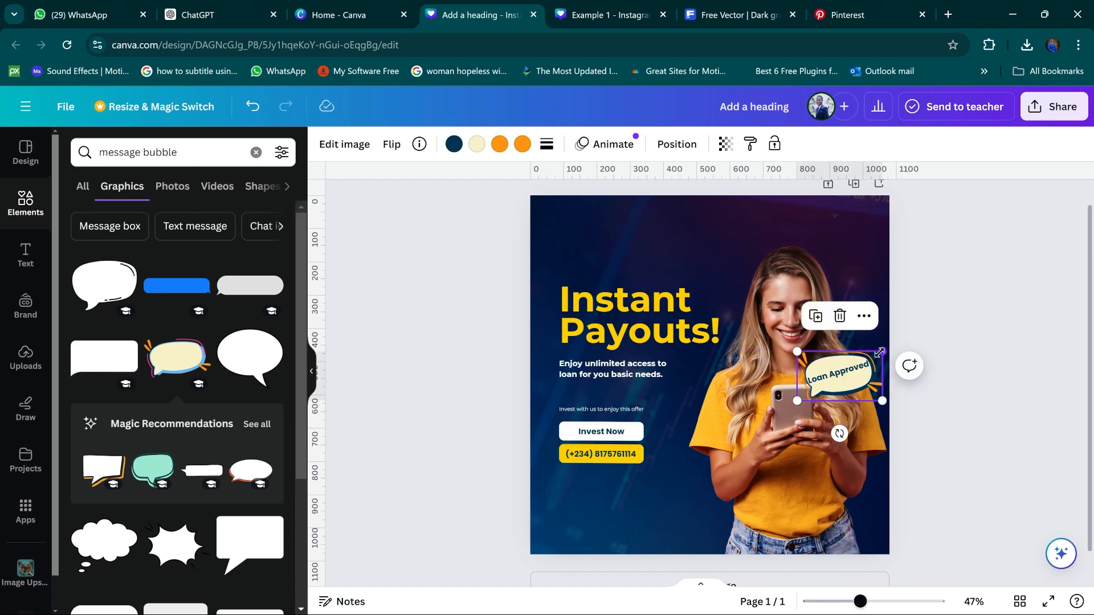
Reduce the tilt of the "Loan Approved" text slightly, nudge it to sit centered in the bubble, and deselect it
click(852, 381)
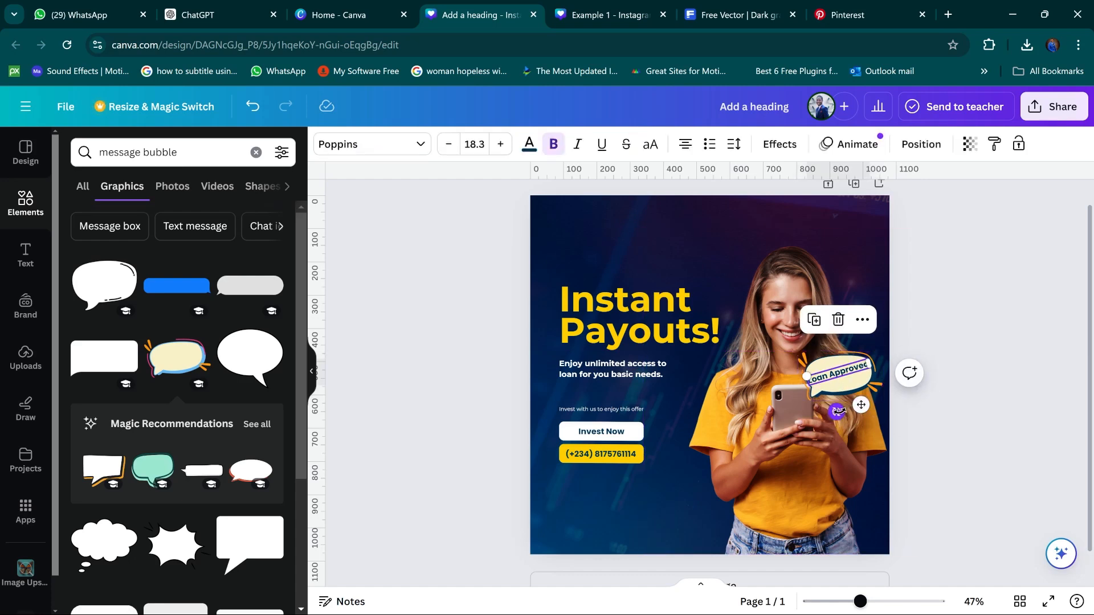
drag(837, 410, 839, 411)
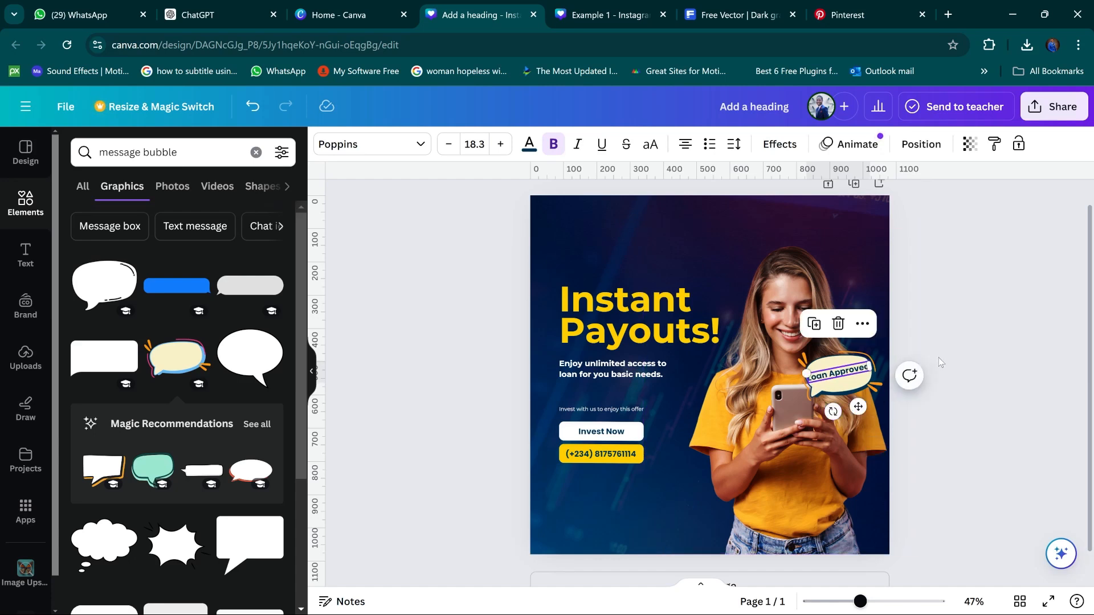
click(942, 355)
click(844, 378)
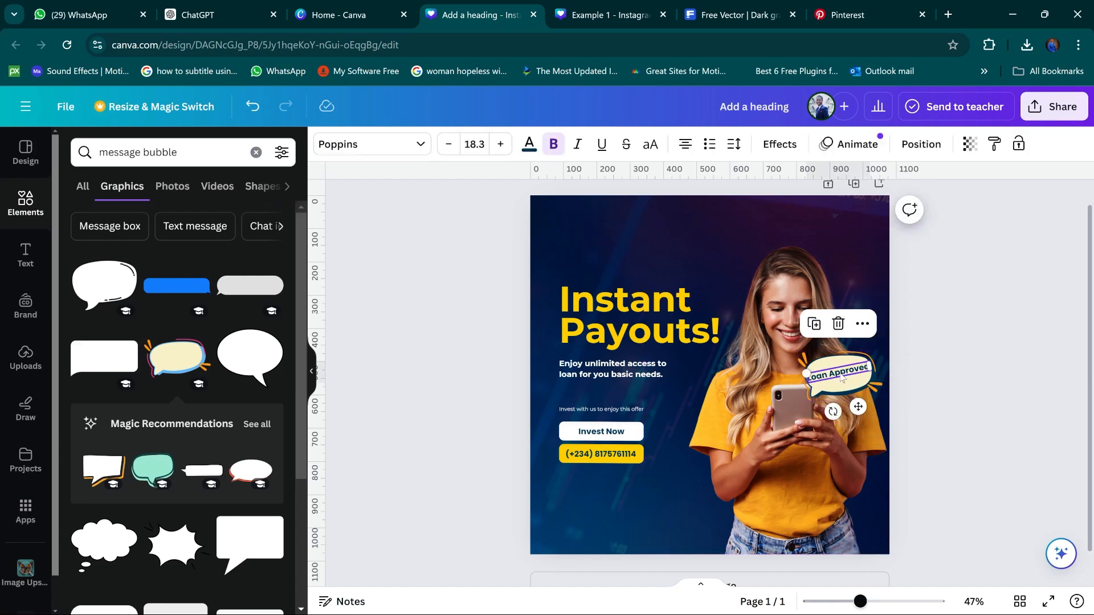
drag(844, 377, 841, 376)
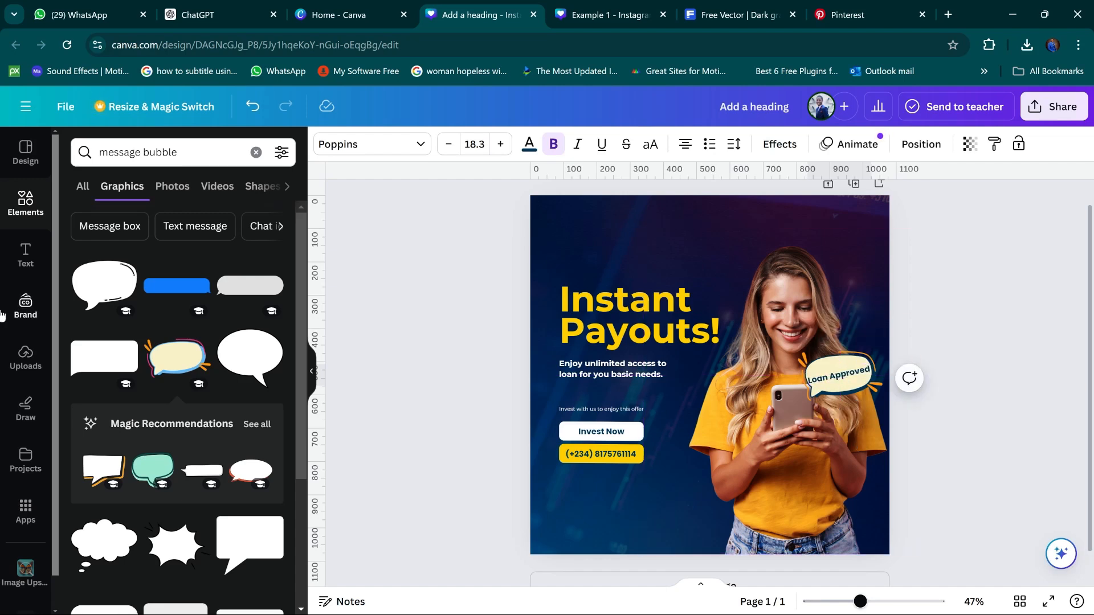
click(979, 438)
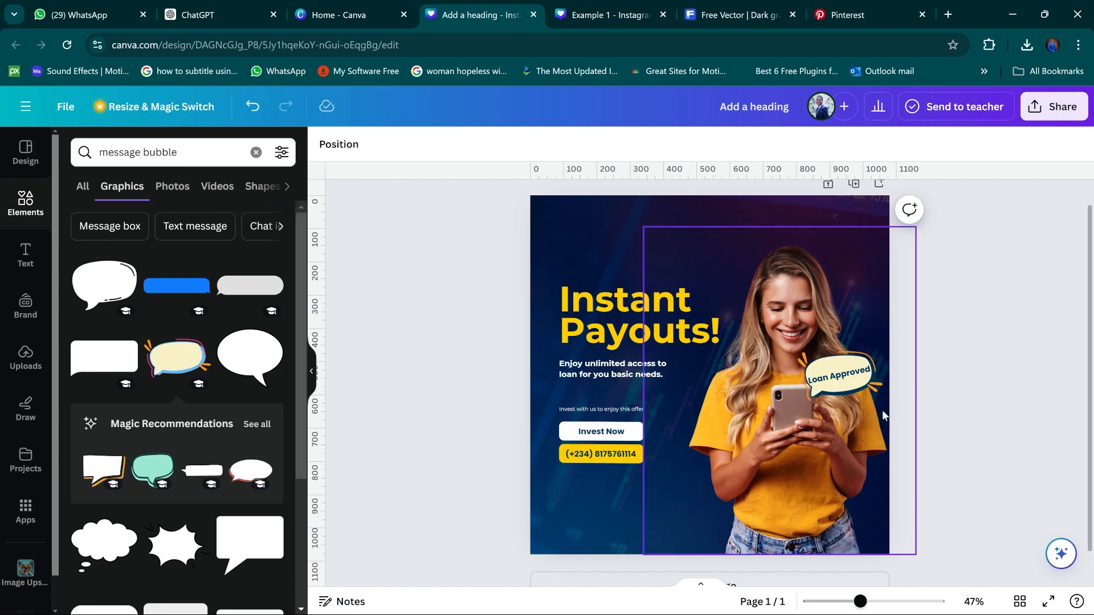
Compare the flyer with the Example 1 design to see which elements are still missing
click(609, 16)
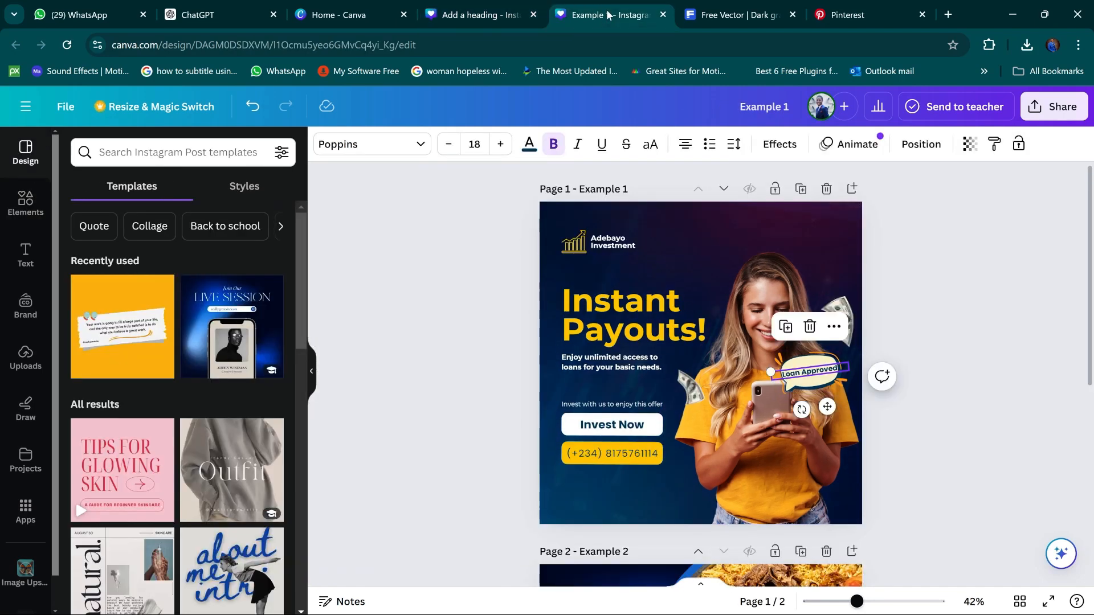
click(368, 331)
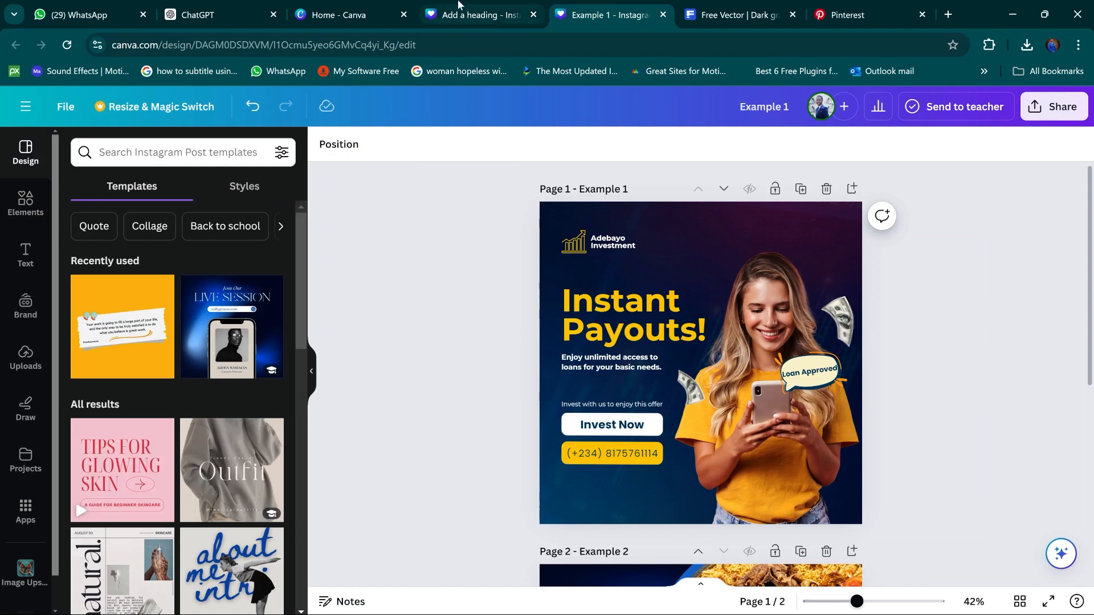
click(458, 4)
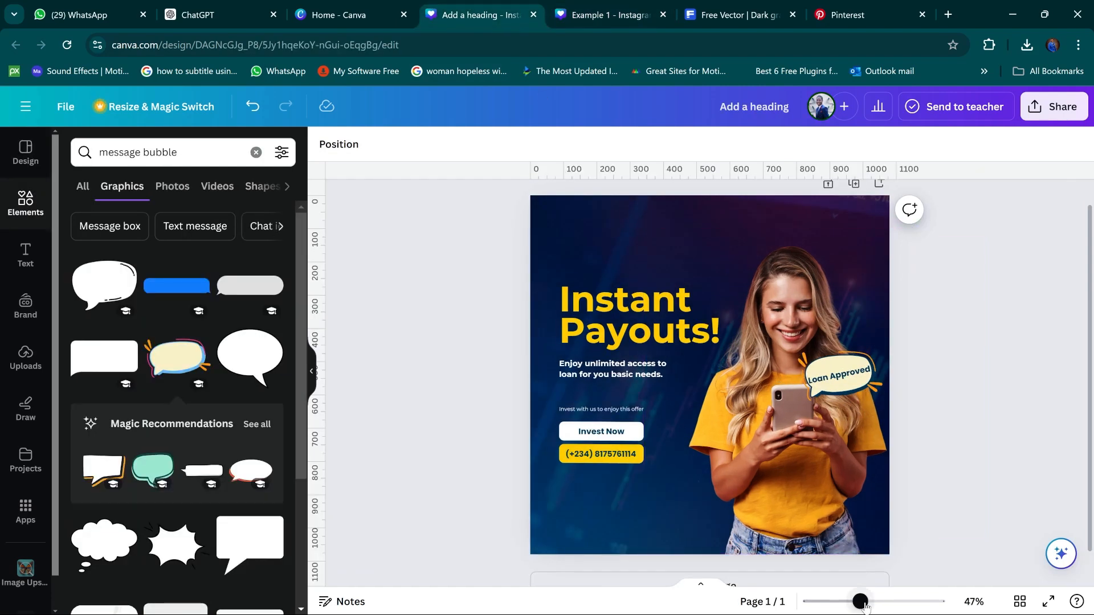
drag(864, 606, 854, 608)
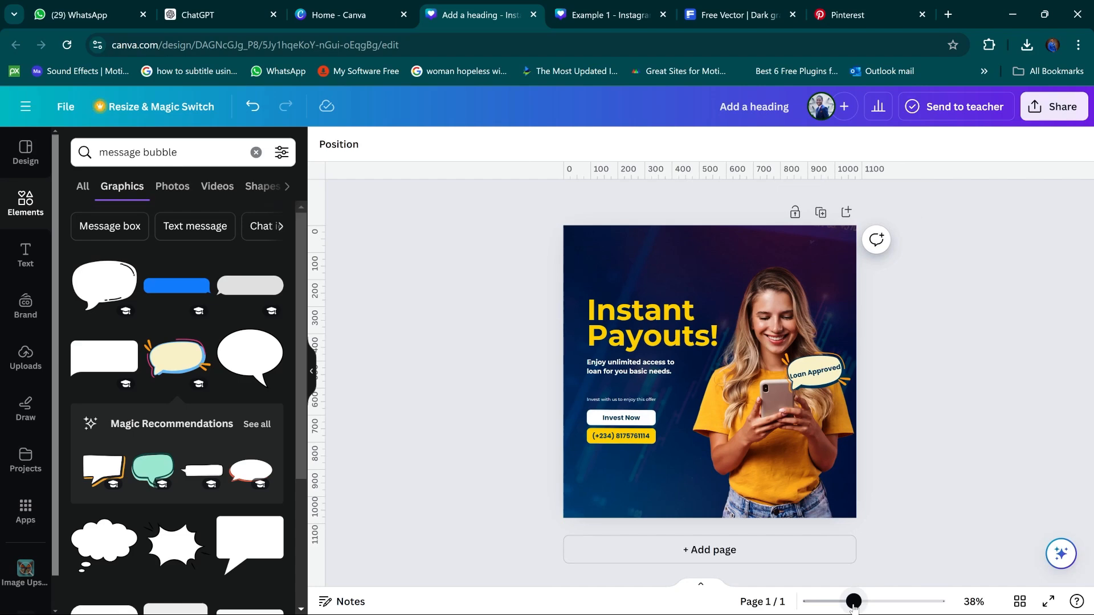
drag(854, 607, 864, 611)
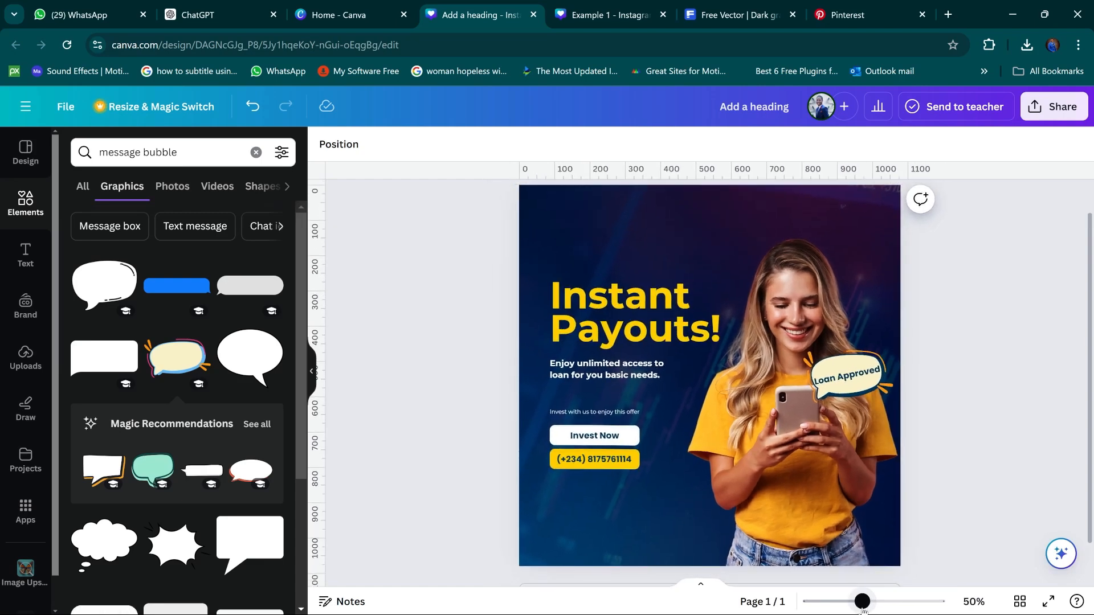
Copy the keyword "Floating dollars" from the Design Brief text file and search Canva's graphics for it
mouse_move(743, 614)
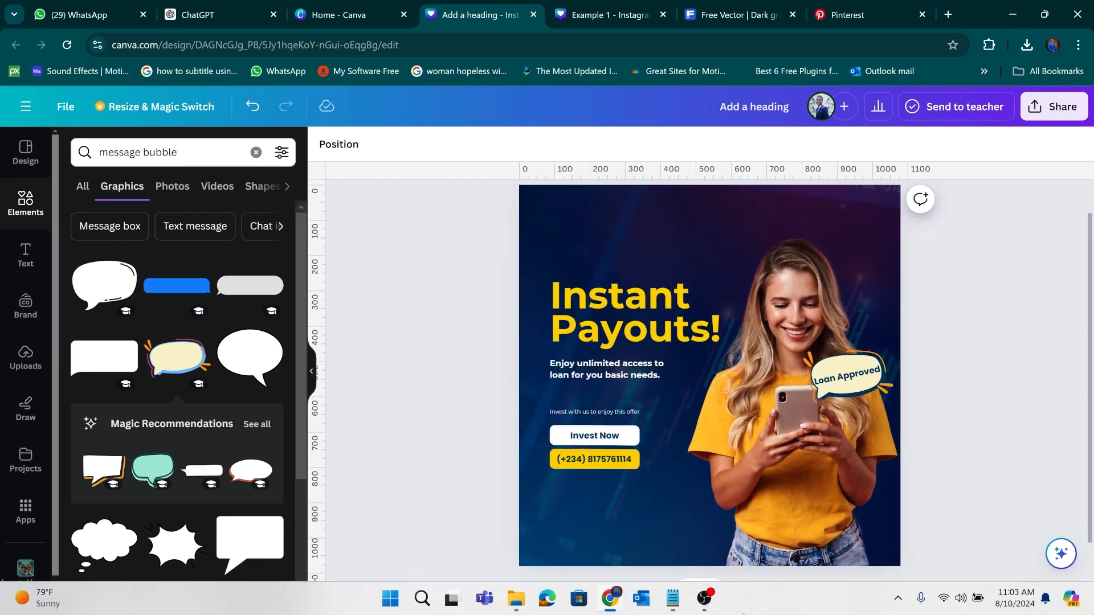
click(672, 597)
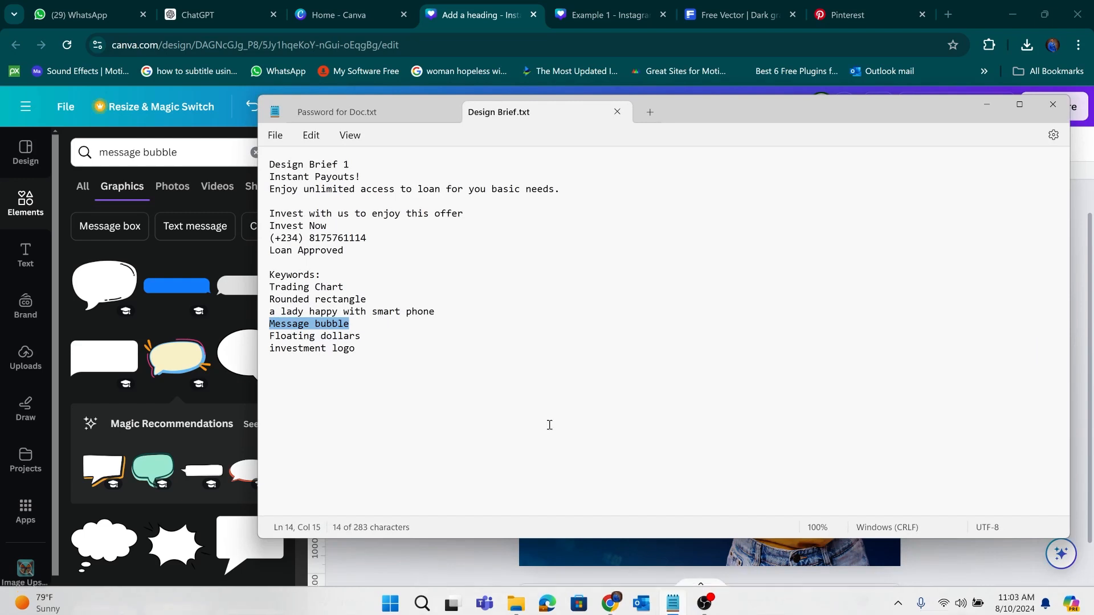
drag(361, 341, 263, 341)
key(ctrl+c)
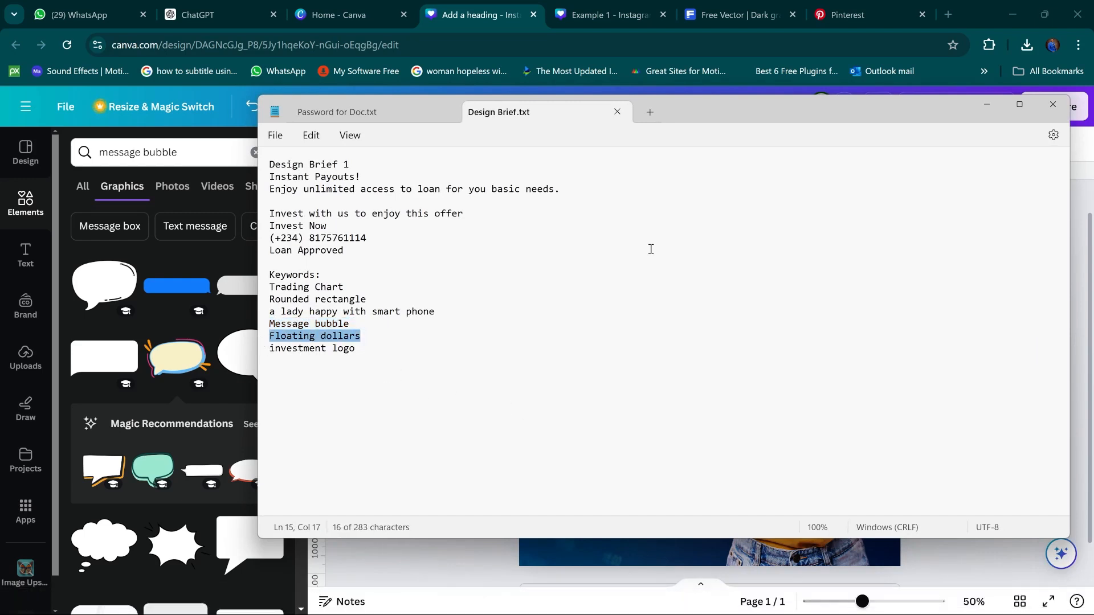
click(985, 104)
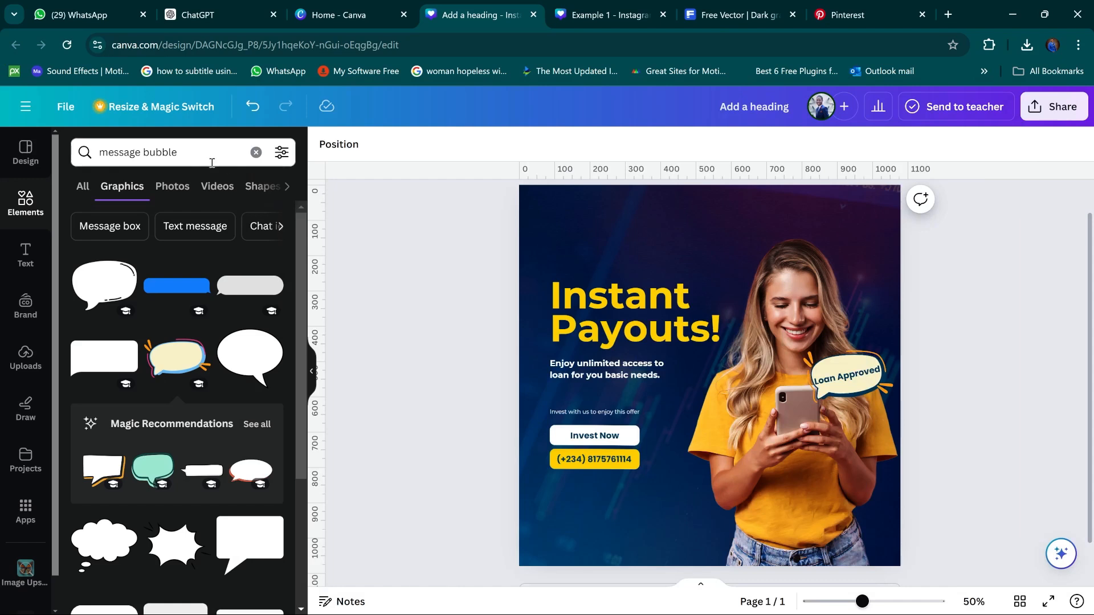
click(91, 145)
key(ctrl+v)
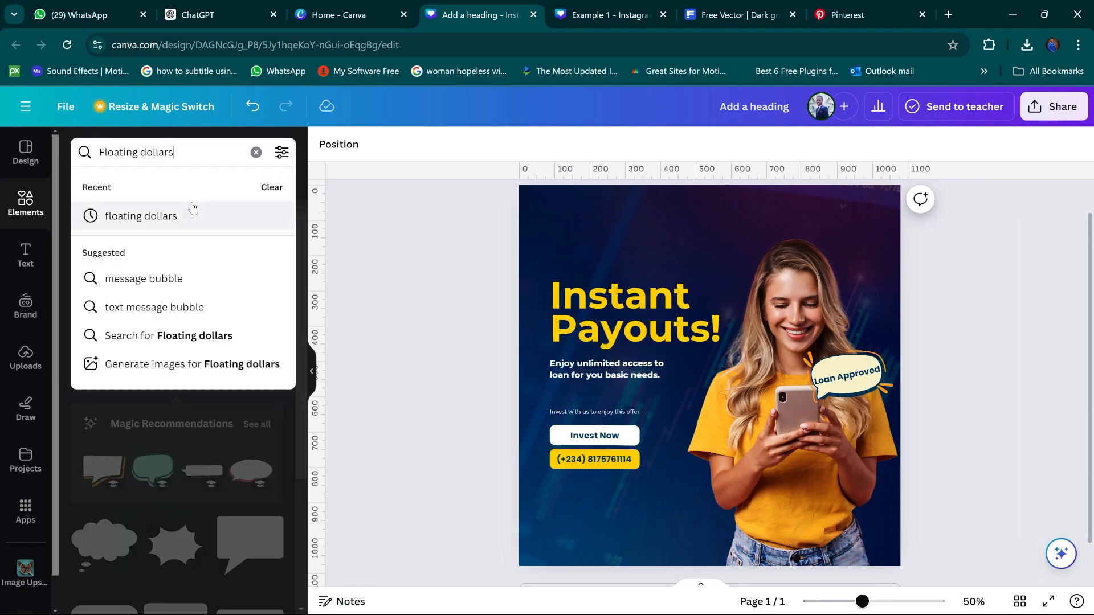
key(Return)
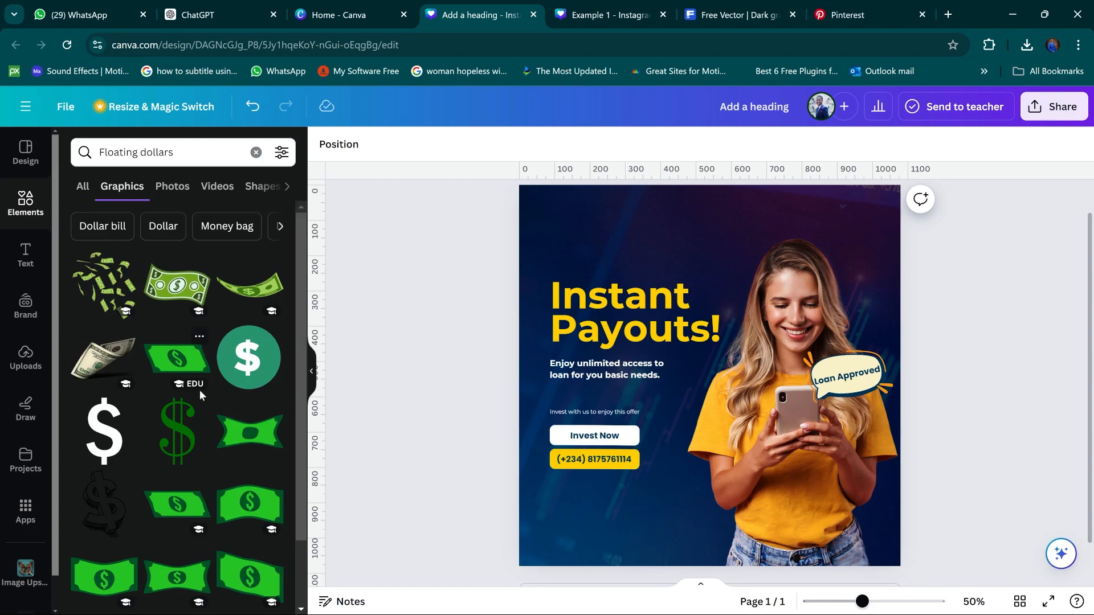
Browse the floating dollar graphics for a realistic banknote like the ones in Example 1
scroll(211, 415, down, 3)
scroll(210, 415, up, 3)
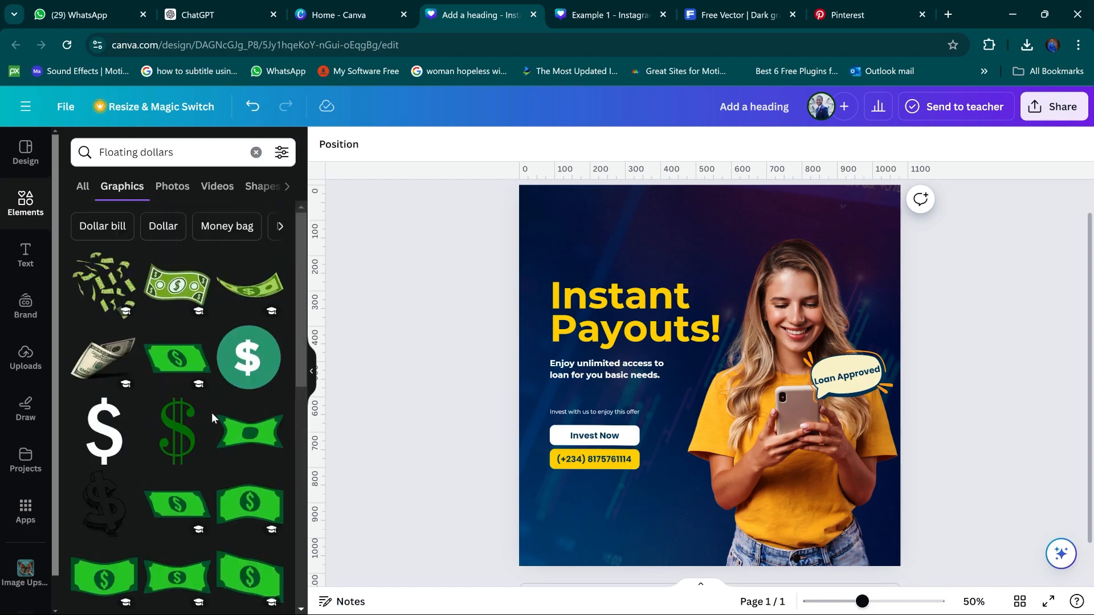
scroll(211, 413, down, 10)
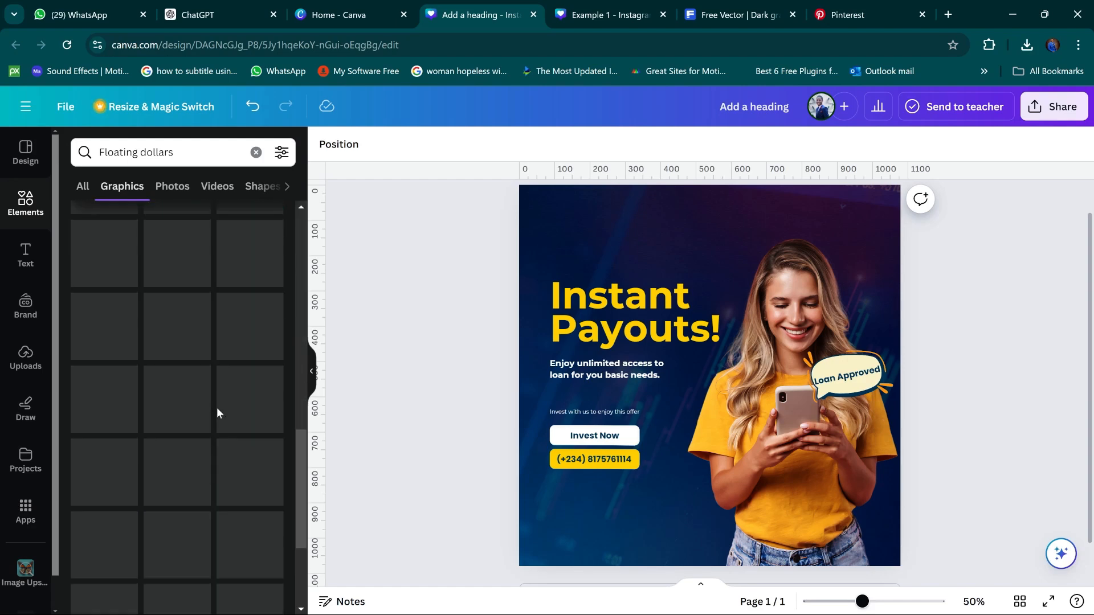
scroll(217, 408, up, 10)
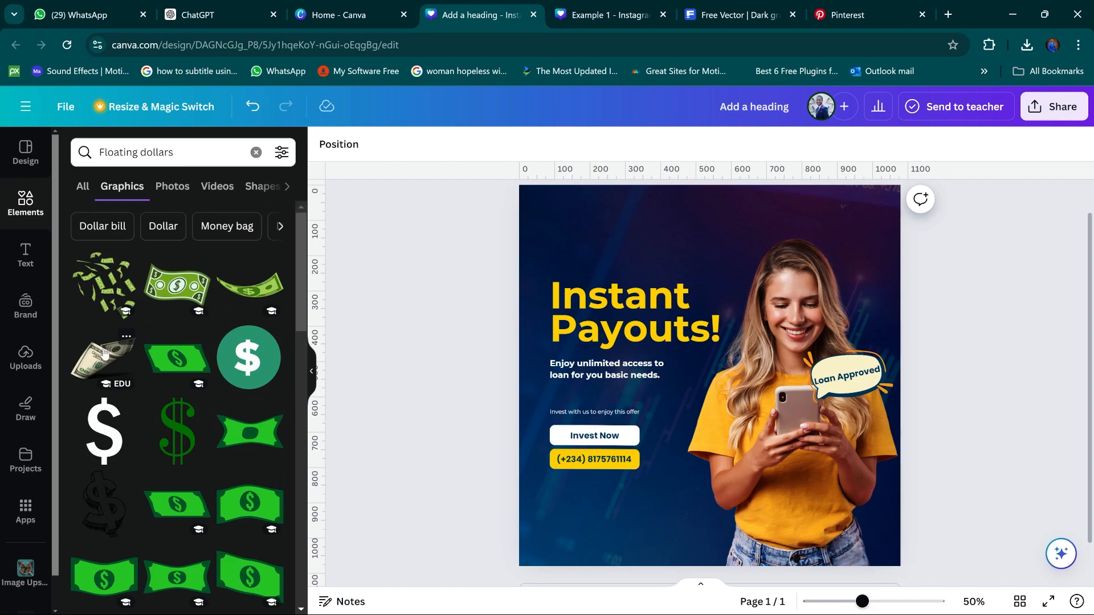
click(572, 8)
click(490, 8)
scroll(140, 335, down, 15)
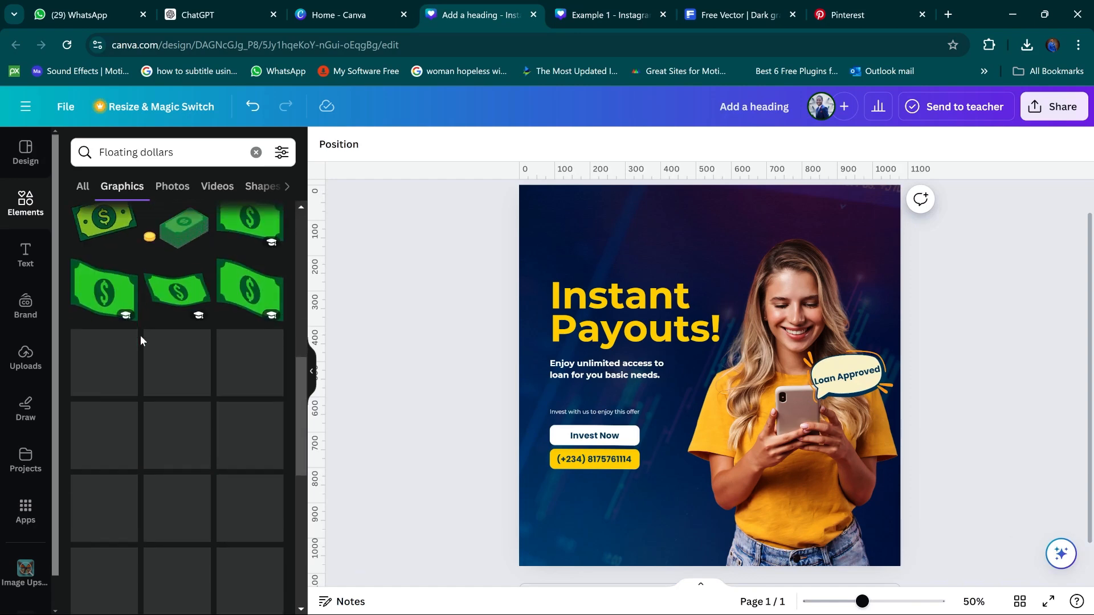
scroll(140, 335, up, 5)
scroll(140, 335, down, 2)
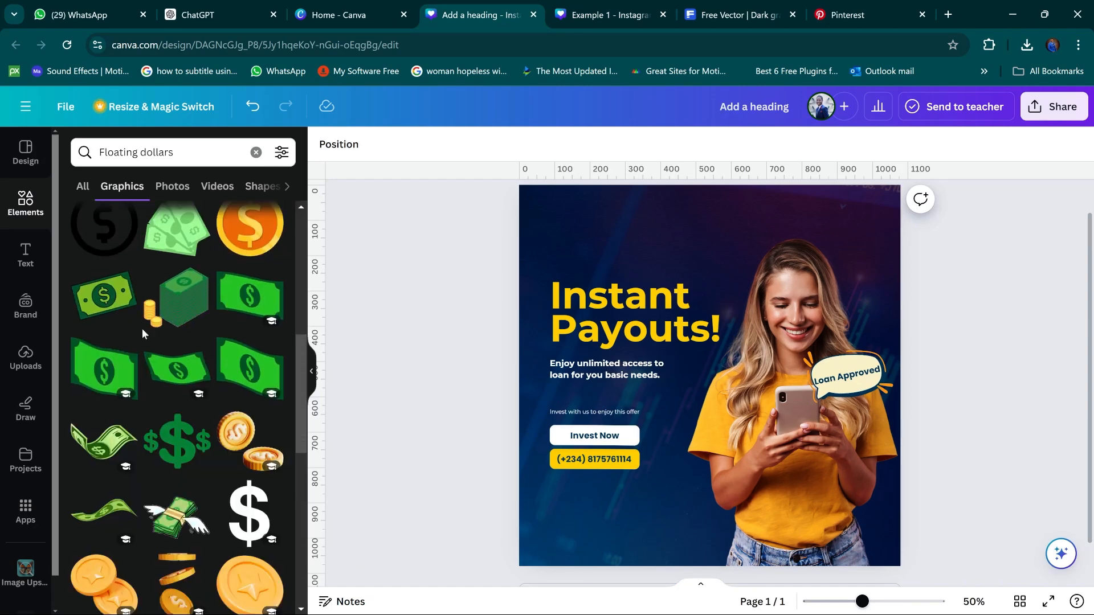
scroll(142, 330, down, 3)
scroll(144, 336, down, 7)
scroll(143, 336, up, 8)
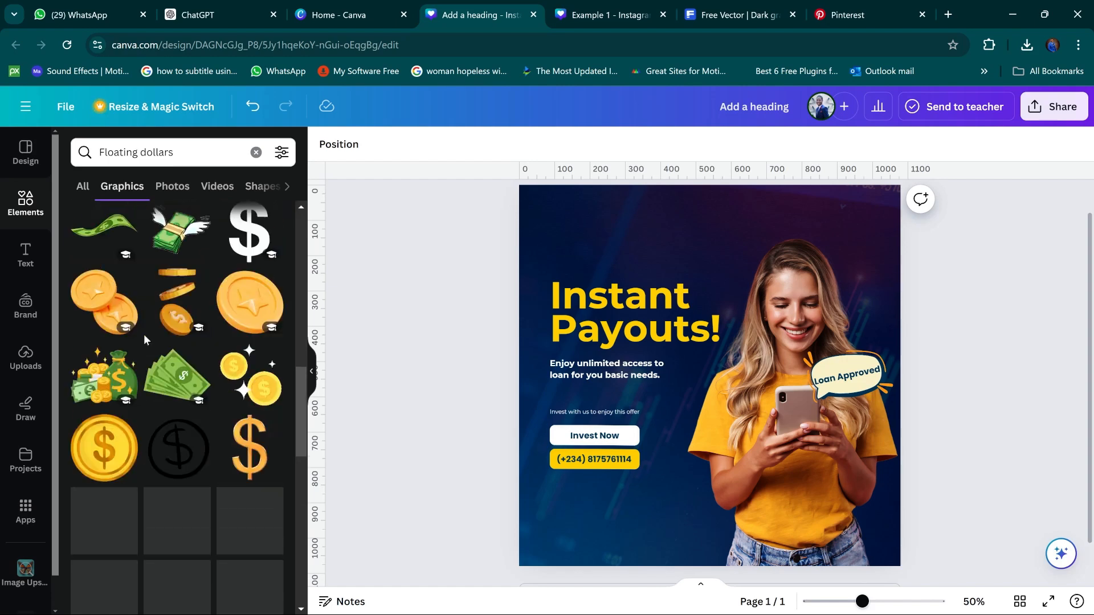
scroll(140, 325, down, 8)
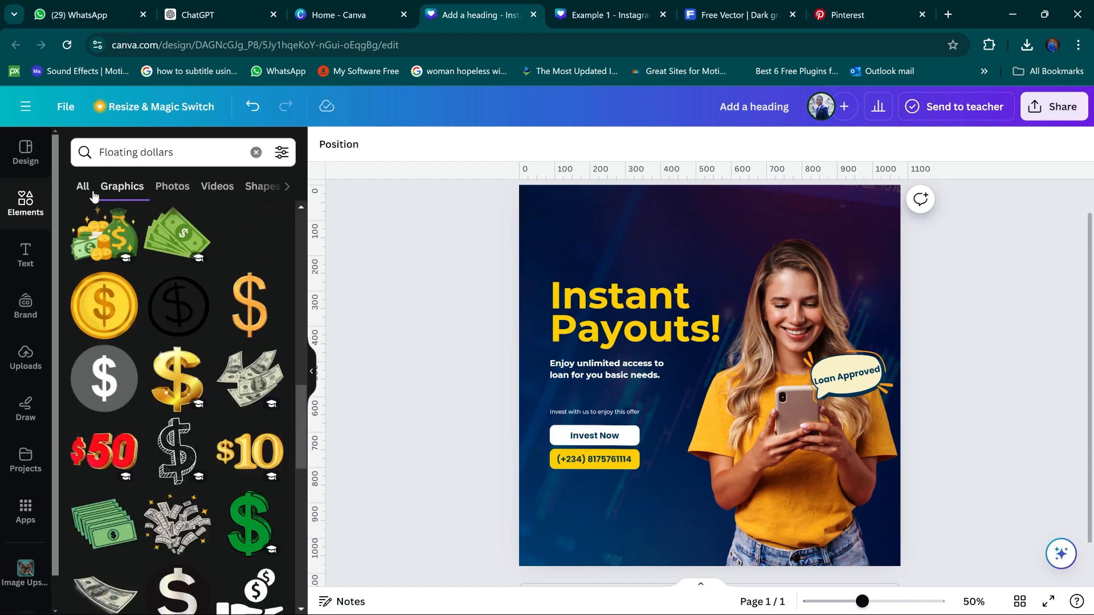
scroll(125, 269, down, 2)
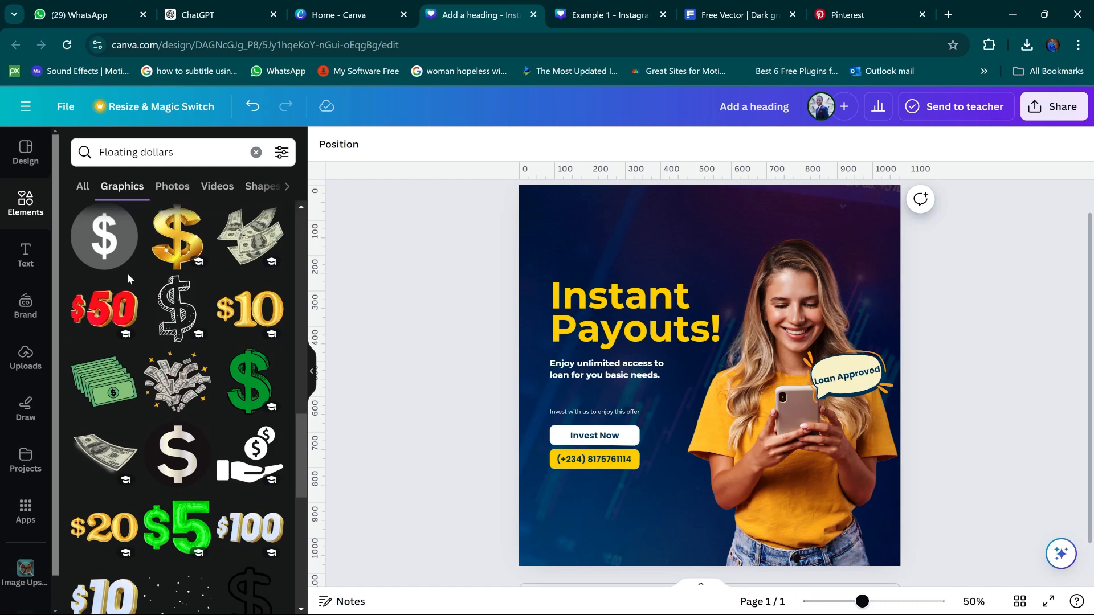
scroll(127, 272, down, 1)
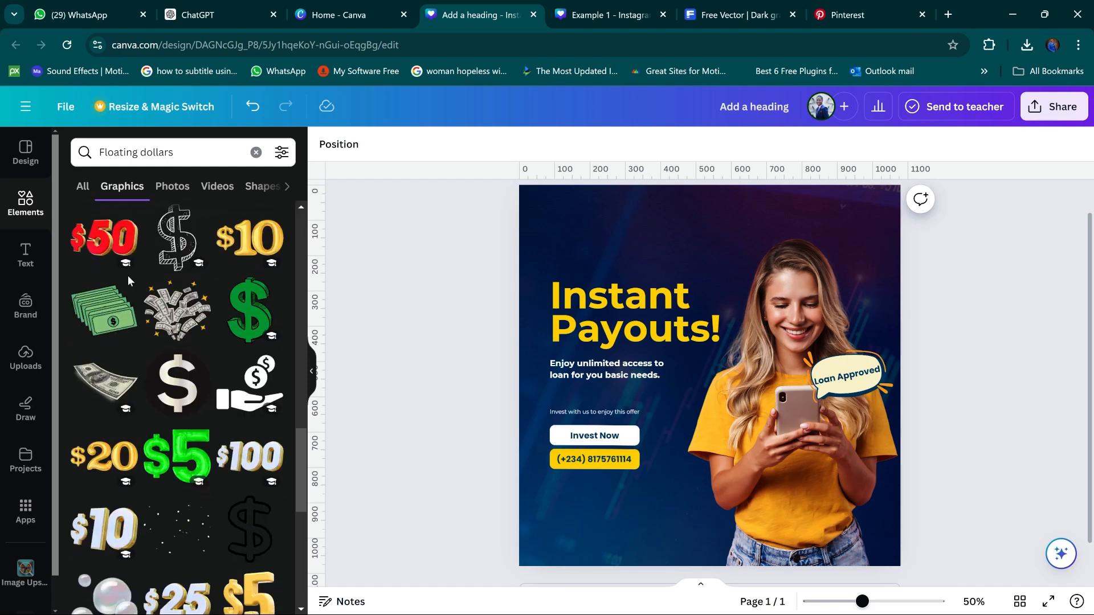
Add the realistic curved 100-dollar bill graphic to the flyer and shrink it to a small note below the speech bubble
click(89, 384)
click(112, 391)
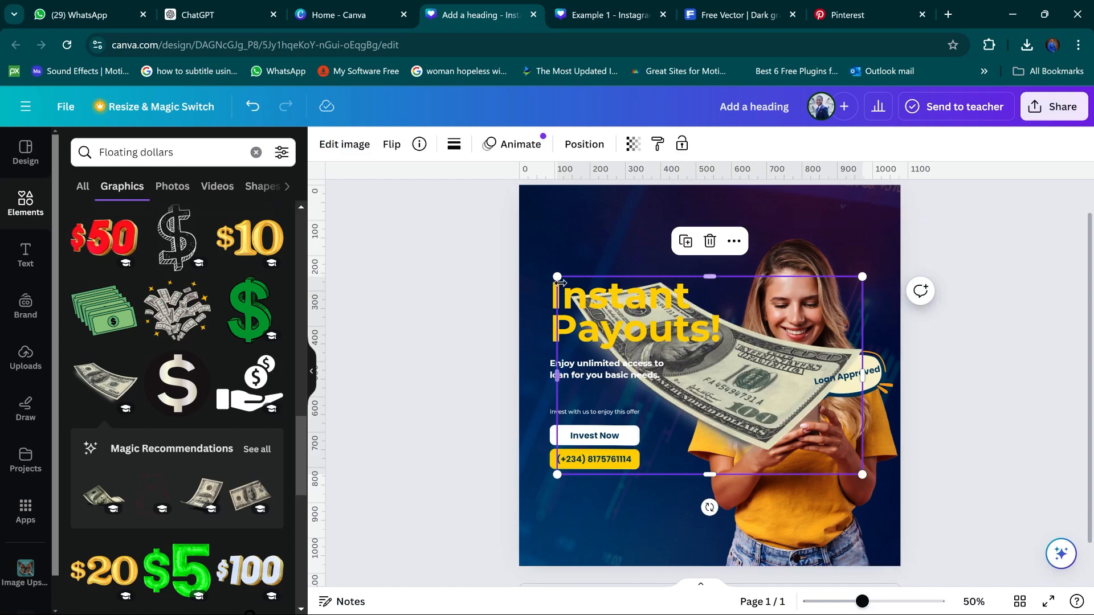
drag(557, 277, 806, 416)
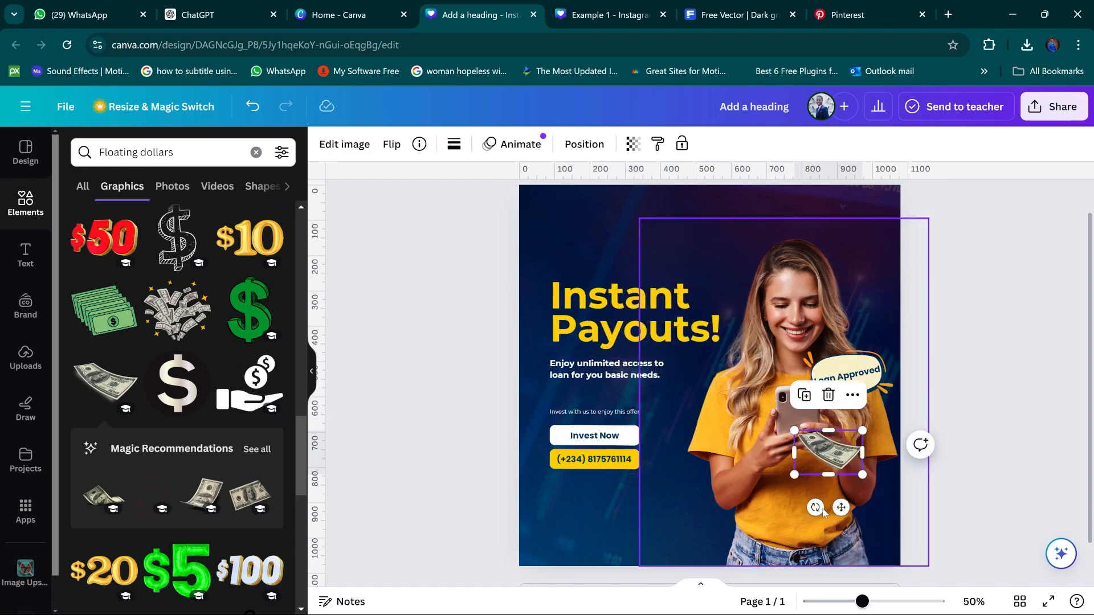
Rotate the dollar bill to a steep tilt, shrink it and place it beside the lady's face above the speech bubble, following Example 1
drag(816, 508, 864, 303)
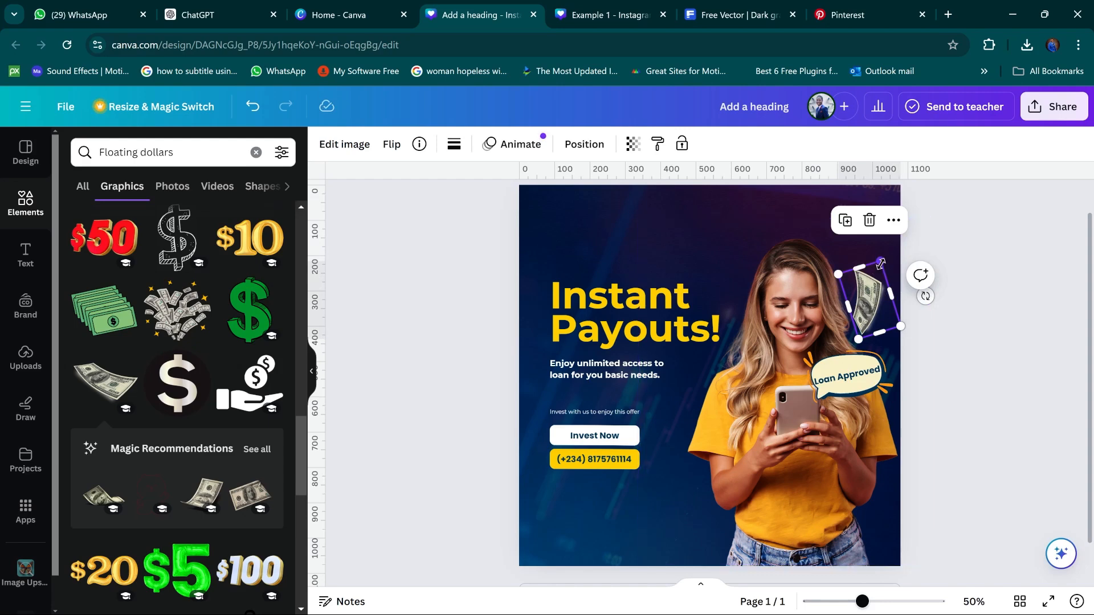
click(608, 15)
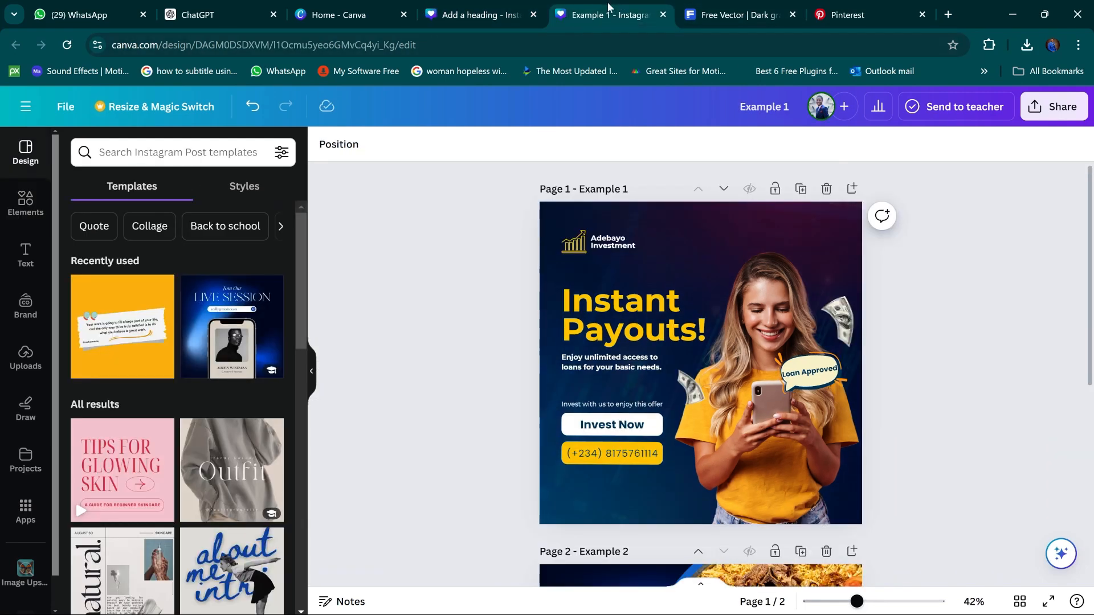
click(497, 11)
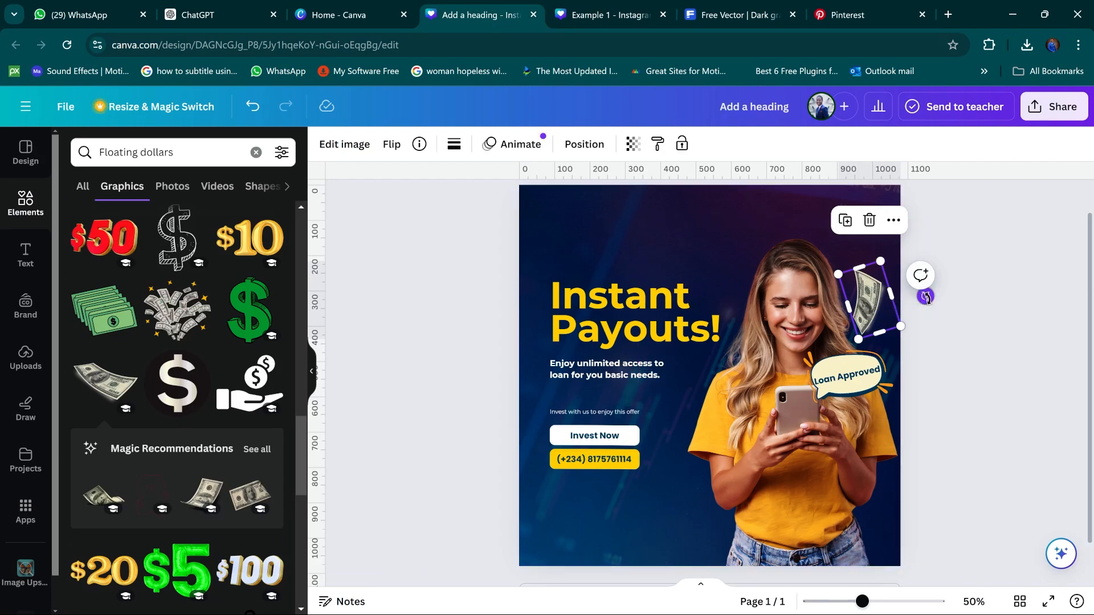
drag(926, 297, 929, 288)
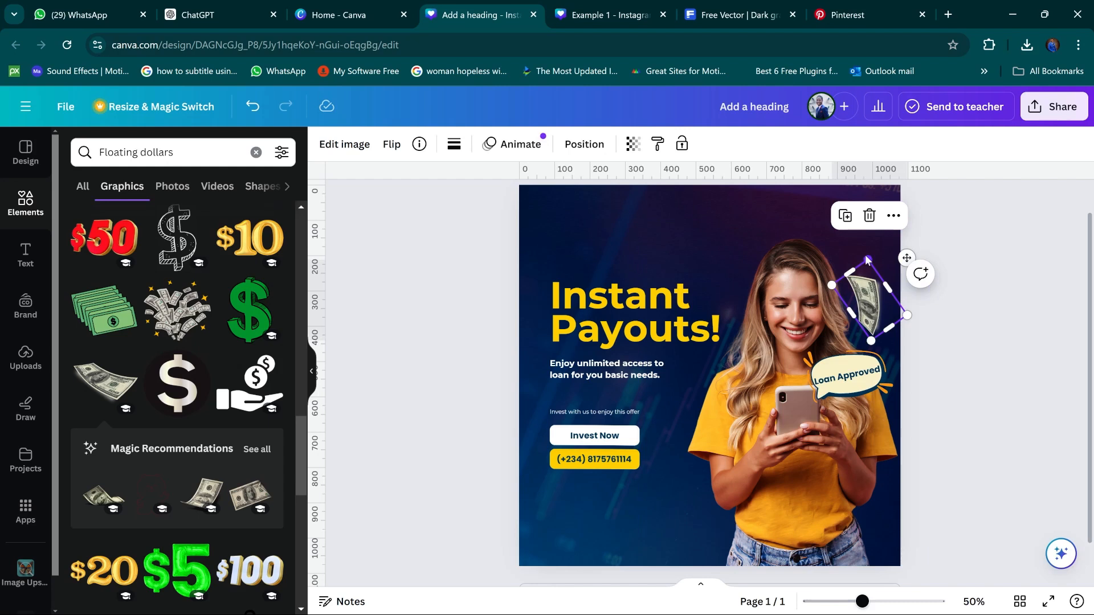
drag(866, 259, 869, 315)
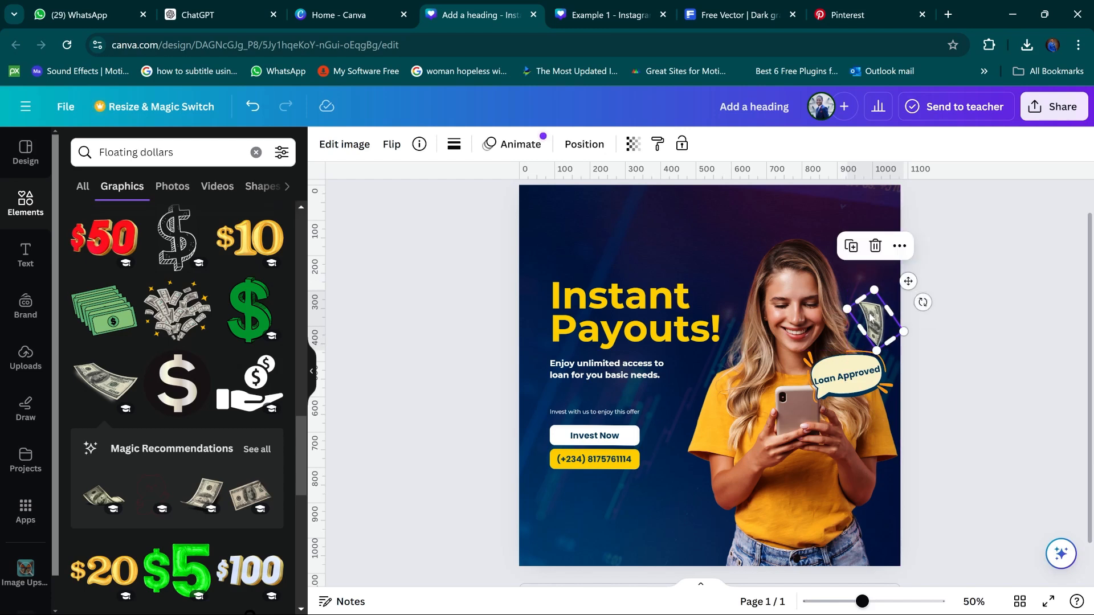
click(979, 263)
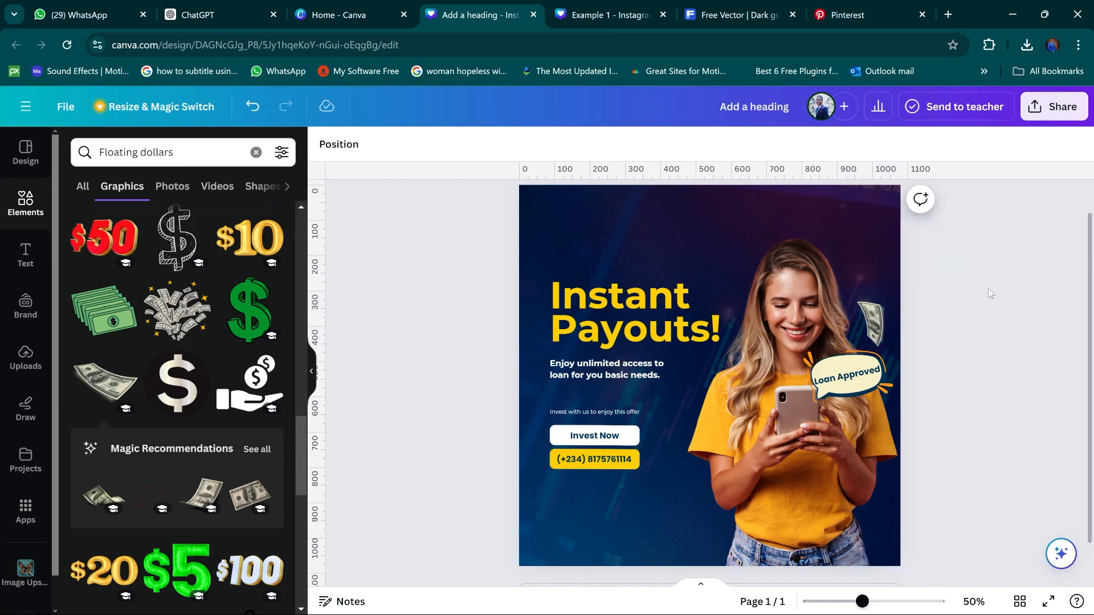
Check the dollar bills in Example 1 and open the Blur effect for the flyer's bill
click(613, 3)
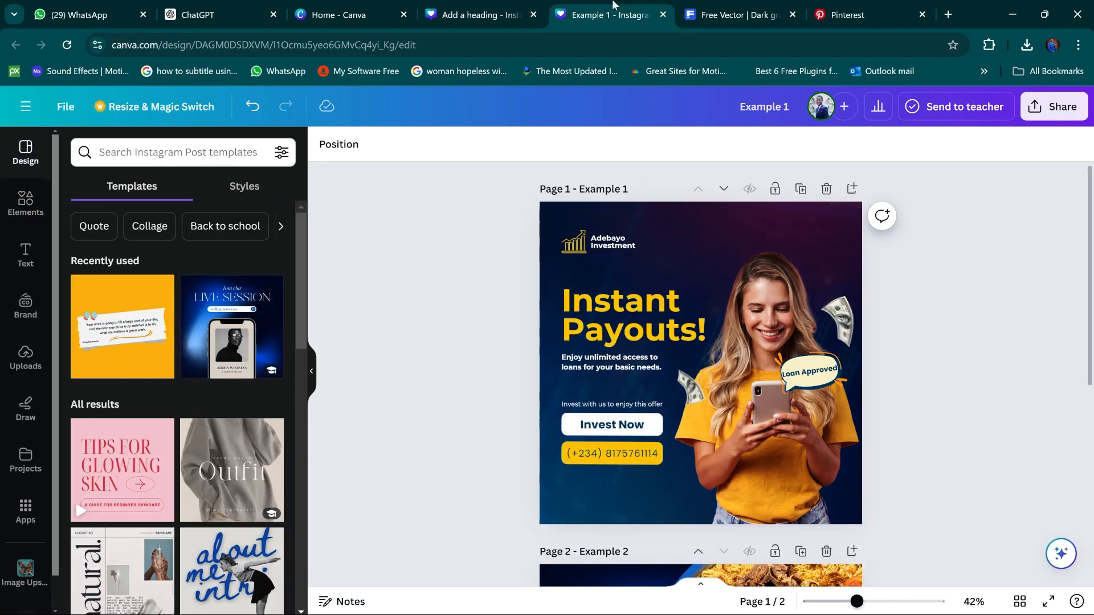
click(492, 13)
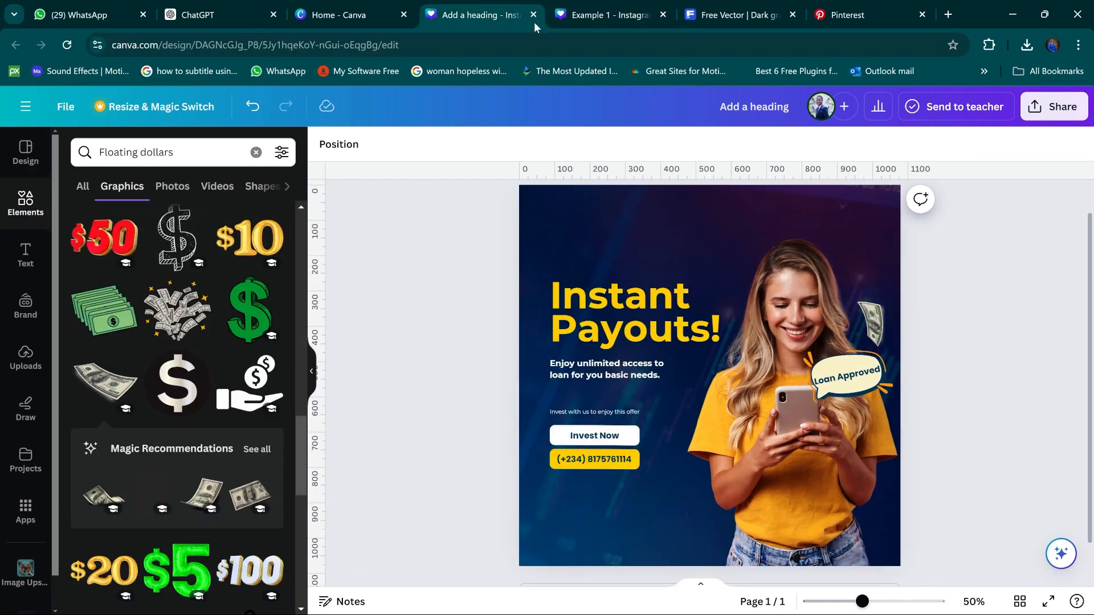
click(876, 326)
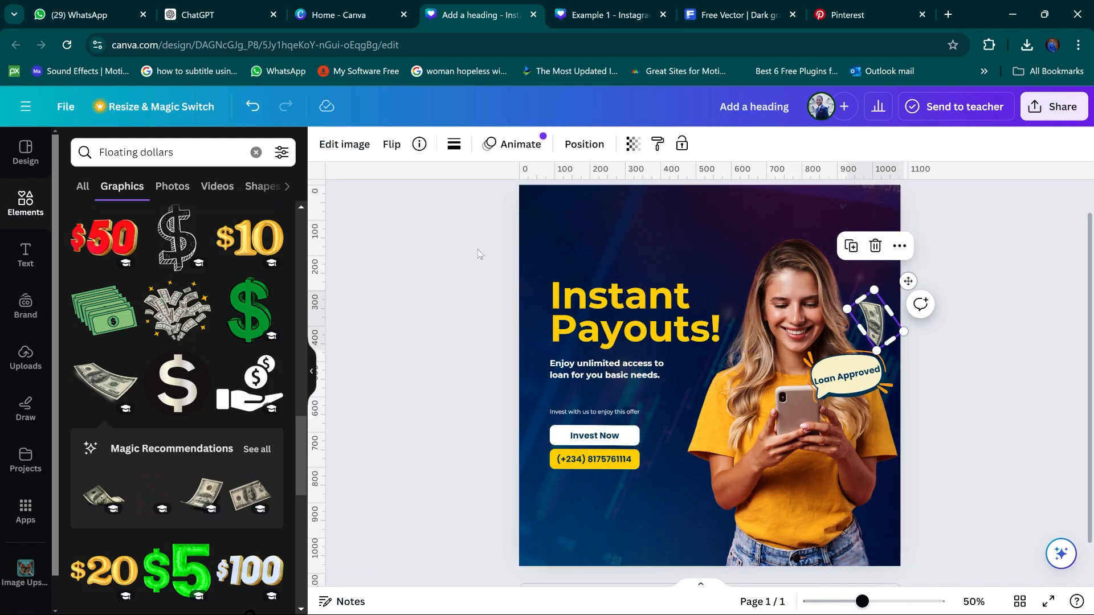
click(366, 153)
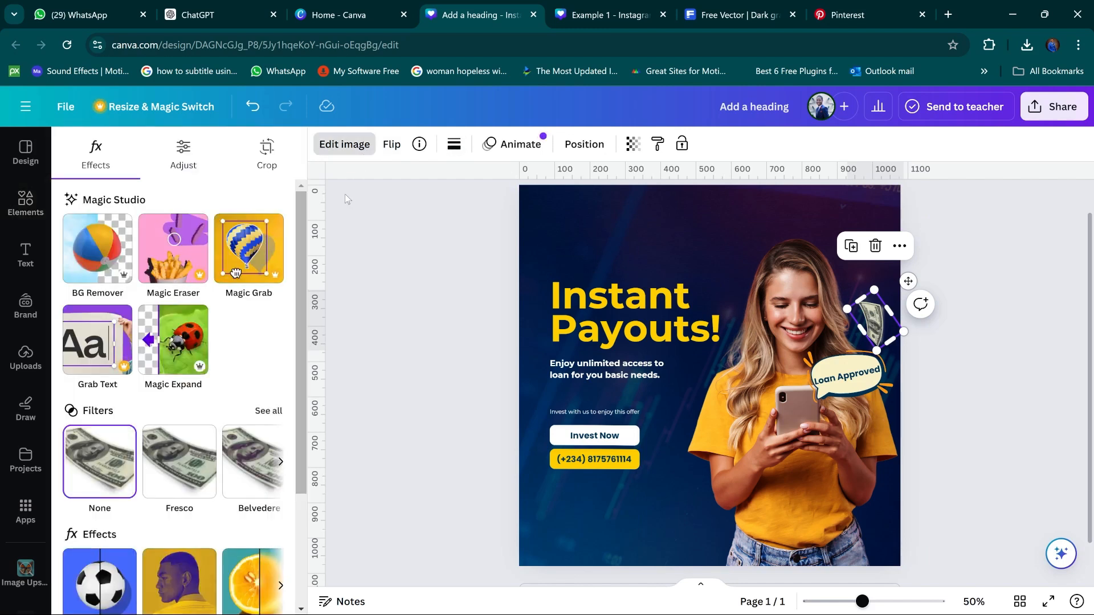
scroll(273, 433, down, 3)
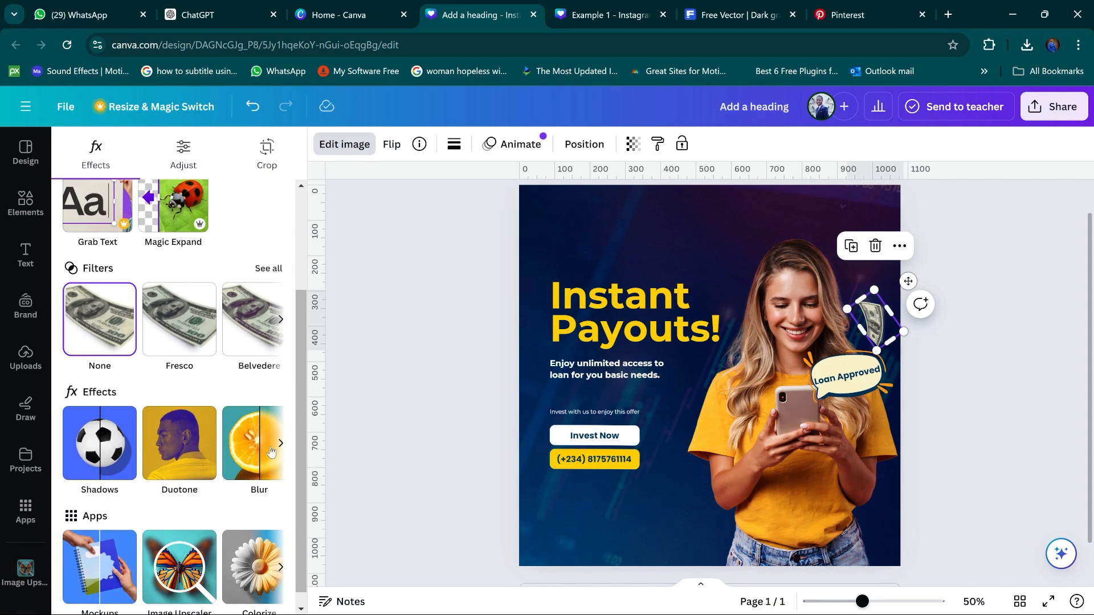
click(280, 443)
click(121, 436)
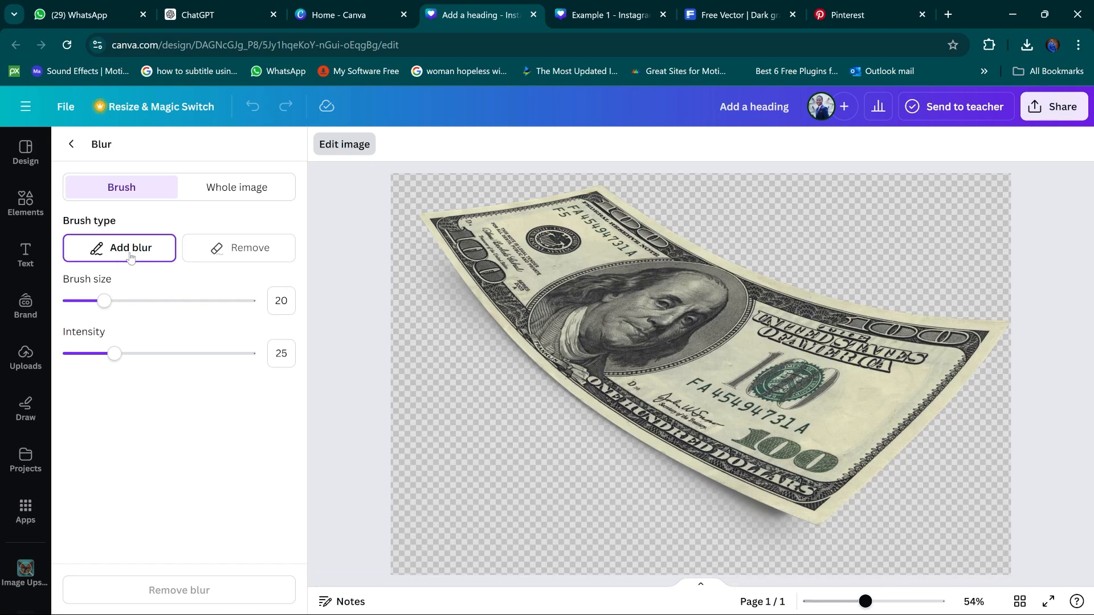
click(220, 192)
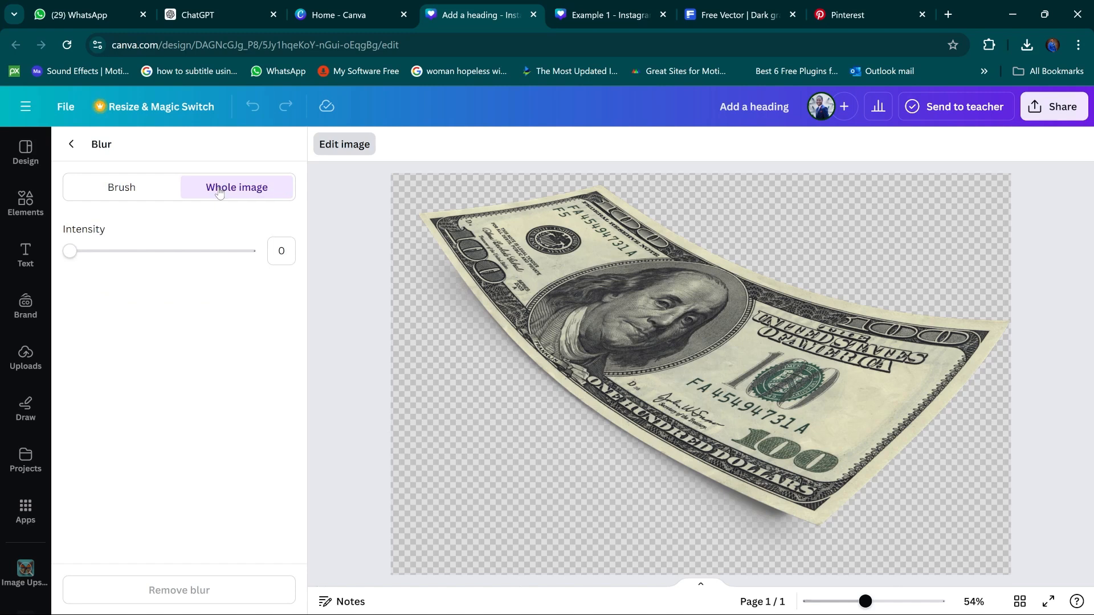
click(127, 195)
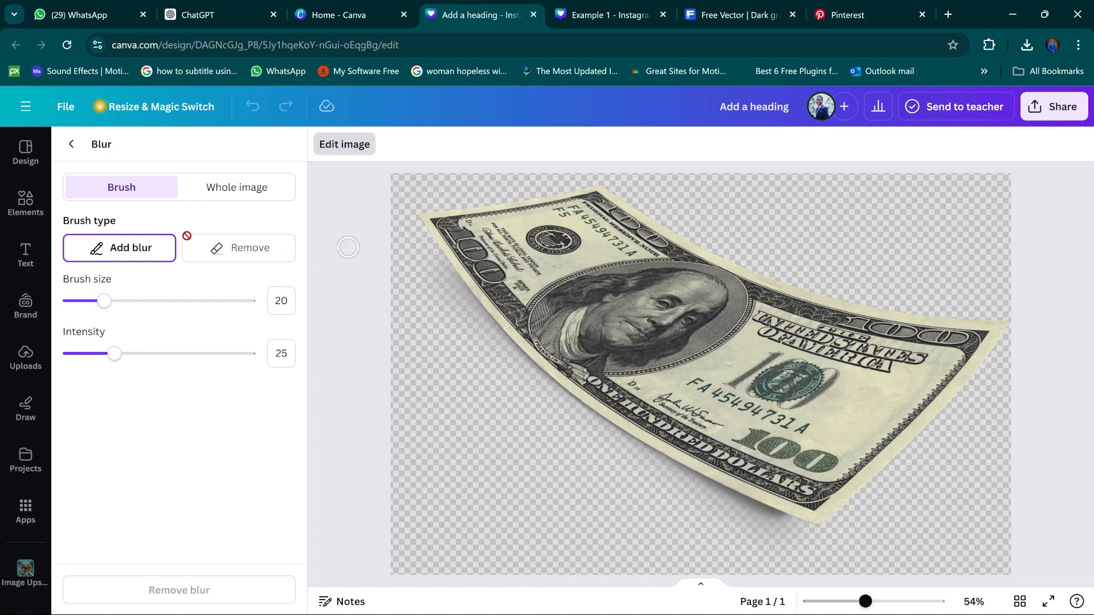
mouse_move(463, 224)
mouse_down()
mouse_move(468, 257)
mouse_move(447, 226)
mouse_move(469, 290)
mouse_move(469, 271)
mouse_move(426, 217)
mouse_move(593, 212)
mouse_move(634, 205)
mouse_move(658, 182)
mouse_move(589, 208)
mouse_move(544, 200)
mouse_move(547, 188)
mouse_move(575, 187)
mouse_move(607, 202)
mouse_move(507, 201)
mouse_move(469, 245)
mouse_move(521, 273)
mouse_move(565, 271)
mouse_move(604, 225)
mouse_move(499, 238)
mouse_move(500, 228)
mouse_move(459, 239)
mouse_up()
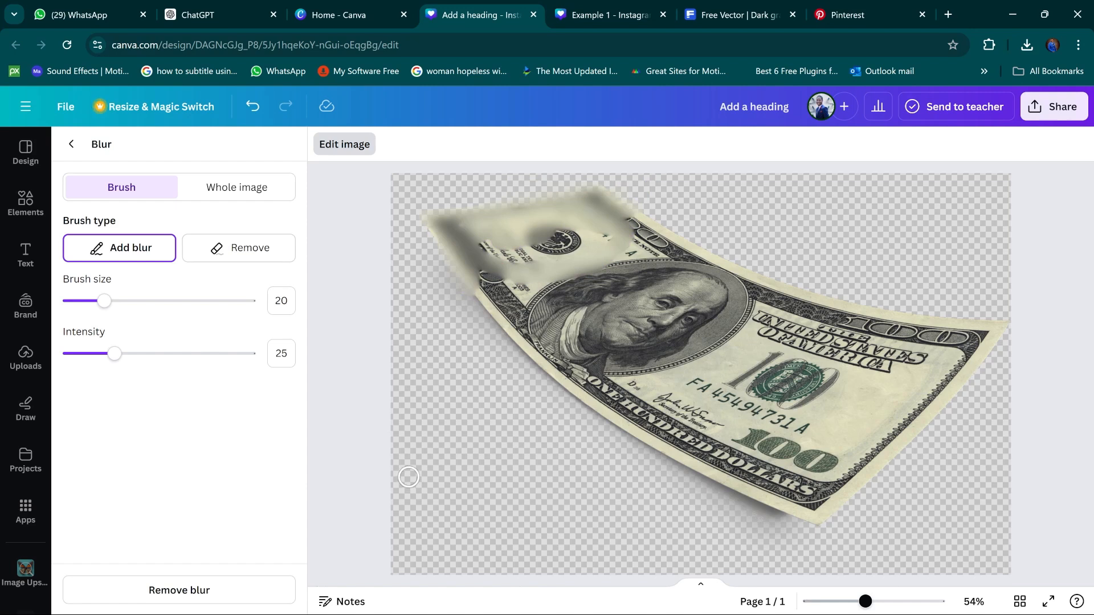
key(ctrl+z)
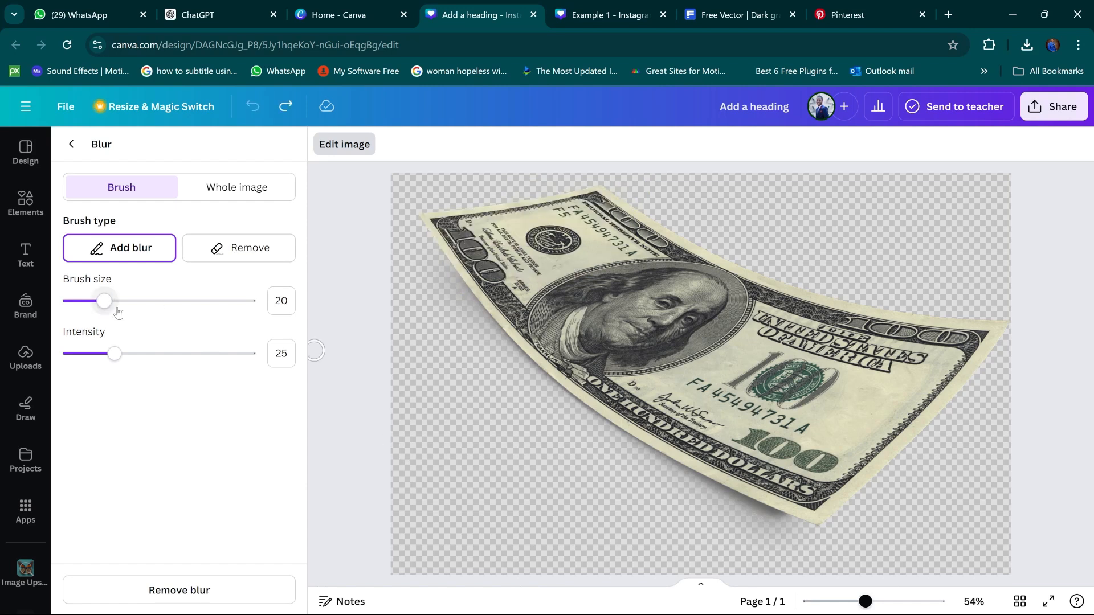
Set the blur brush size to 46 and blur both ends of the bill at intensity 25, around the central portrait
drag(117, 309, 151, 312)
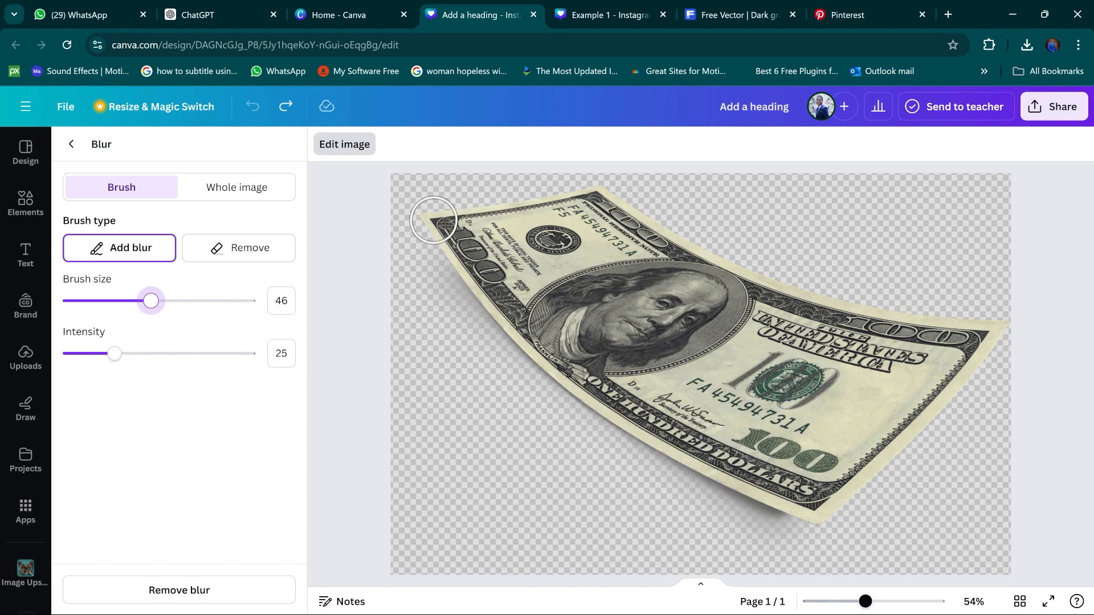
mouse_move(434, 220)
mouse_down()
mouse_move(474, 310)
mouse_move(499, 322)
mouse_move(514, 310)
mouse_move(508, 289)
mouse_move(467, 217)
mouse_move(451, 216)
mouse_move(509, 225)
mouse_move(600, 195)
mouse_move(486, 218)
mouse_move(563, 228)
mouse_move(608, 221)
mouse_move(619, 201)
mouse_move(645, 235)
mouse_move(501, 270)
mouse_move(661, 234)
mouse_up()
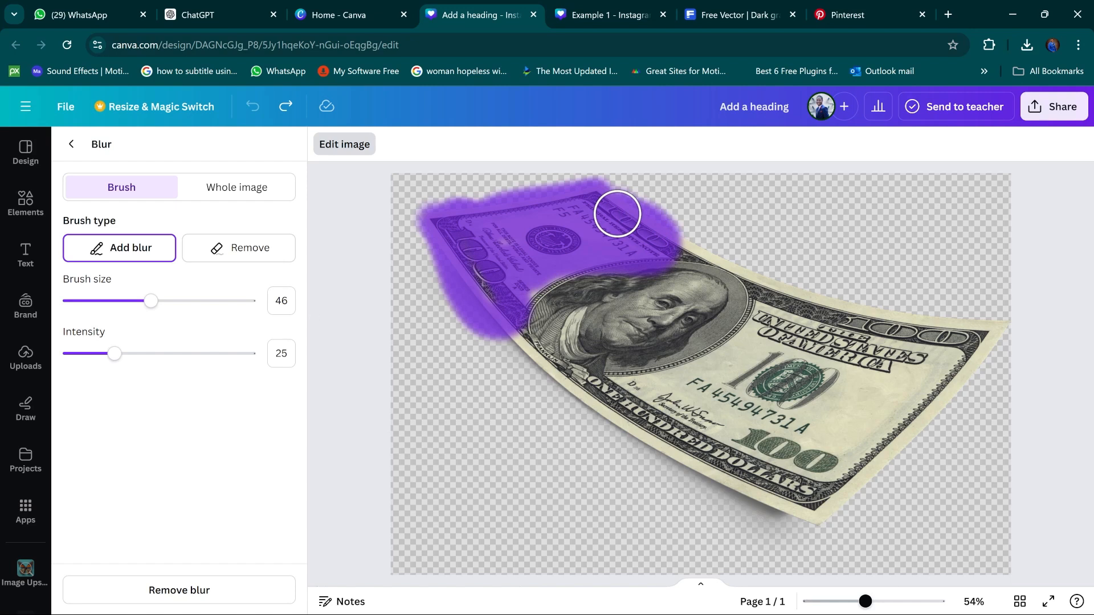
drag(617, 215, 611, 215)
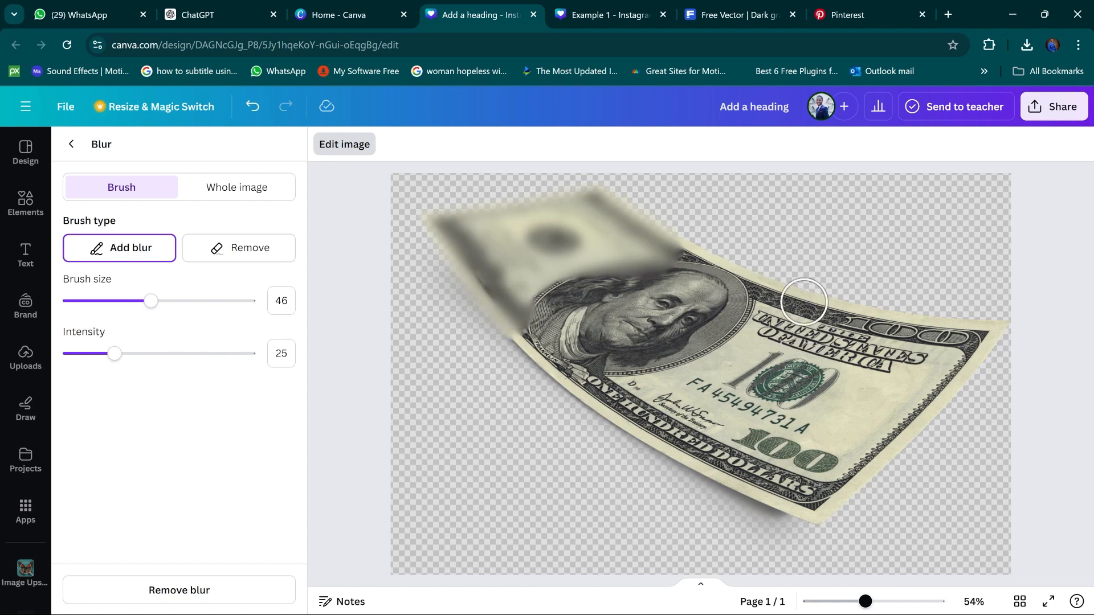
mouse_move(774, 297)
mouse_down()
mouse_move(811, 361)
mouse_move(877, 369)
mouse_move(918, 358)
mouse_move(936, 339)
mouse_move(722, 302)
mouse_move(785, 318)
mouse_move(797, 300)
mouse_move(785, 289)
mouse_move(780, 300)
mouse_move(798, 317)
mouse_move(990, 341)
mouse_move(829, 492)
mouse_move(723, 396)
mouse_move(664, 449)
mouse_move(789, 499)
mouse_up()
mouse_move(758, 416)
mouse_down()
mouse_move(808, 403)
mouse_move(831, 477)
mouse_up()
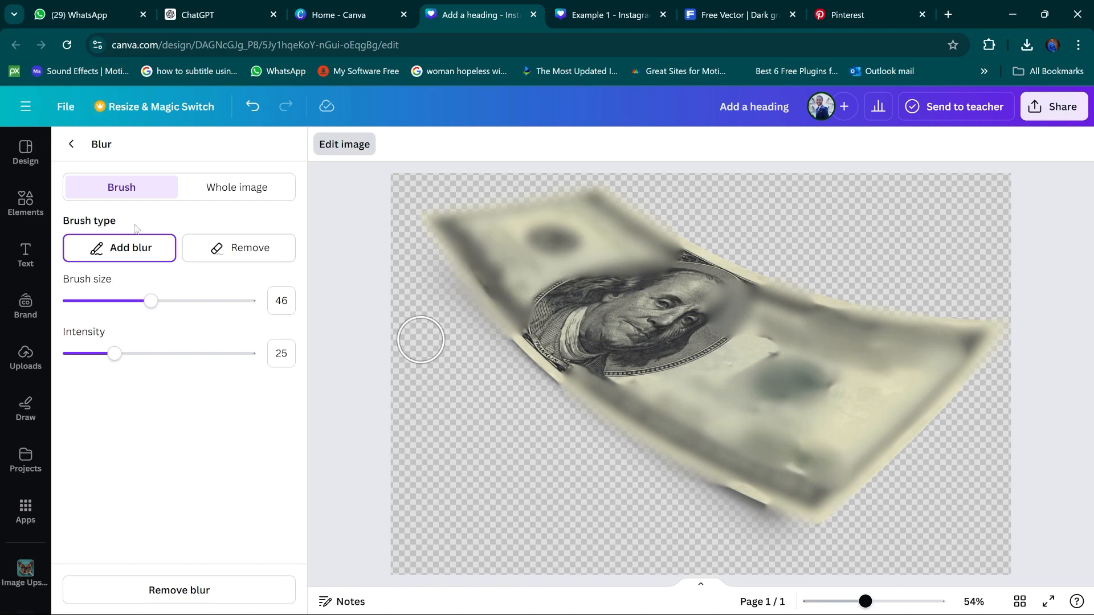
Erase the blur from the portrait in the bill's centre at intensity 100 and return to the flyer
click(239, 248)
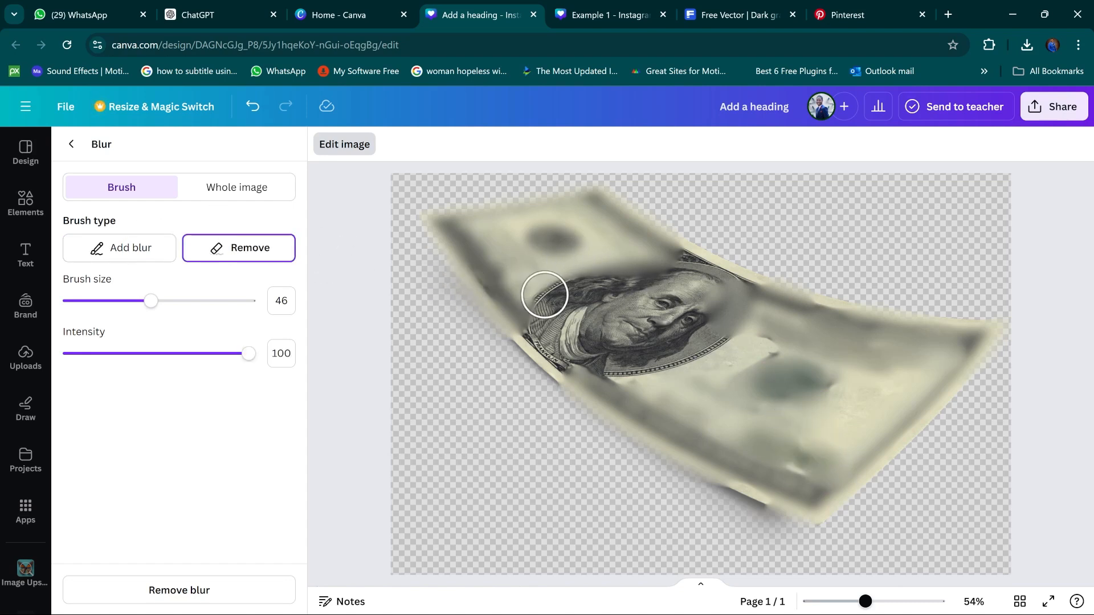
mouse_move(684, 322)
mouse_down()
mouse_move(717, 307)
mouse_move(722, 288)
mouse_move(721, 316)
mouse_move(727, 286)
mouse_move(638, 285)
mouse_up()
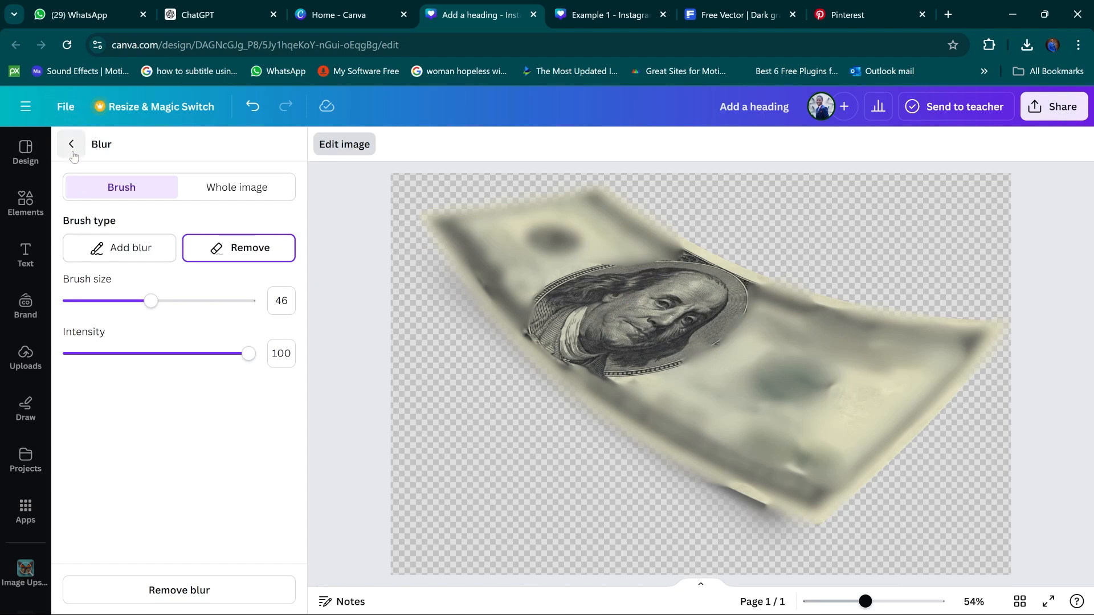
click(329, 145)
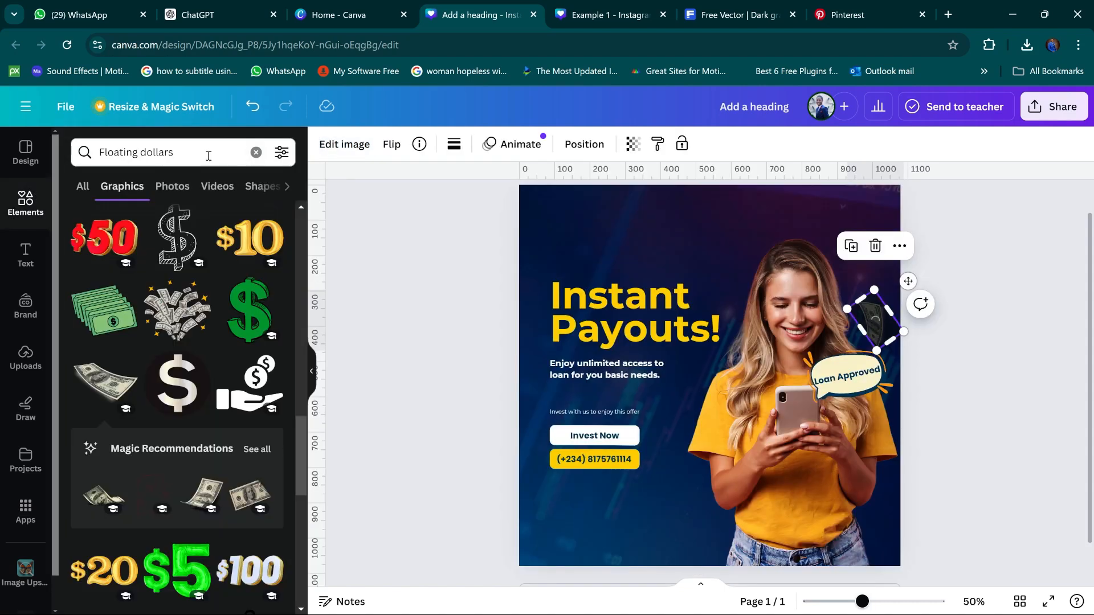
click(970, 337)
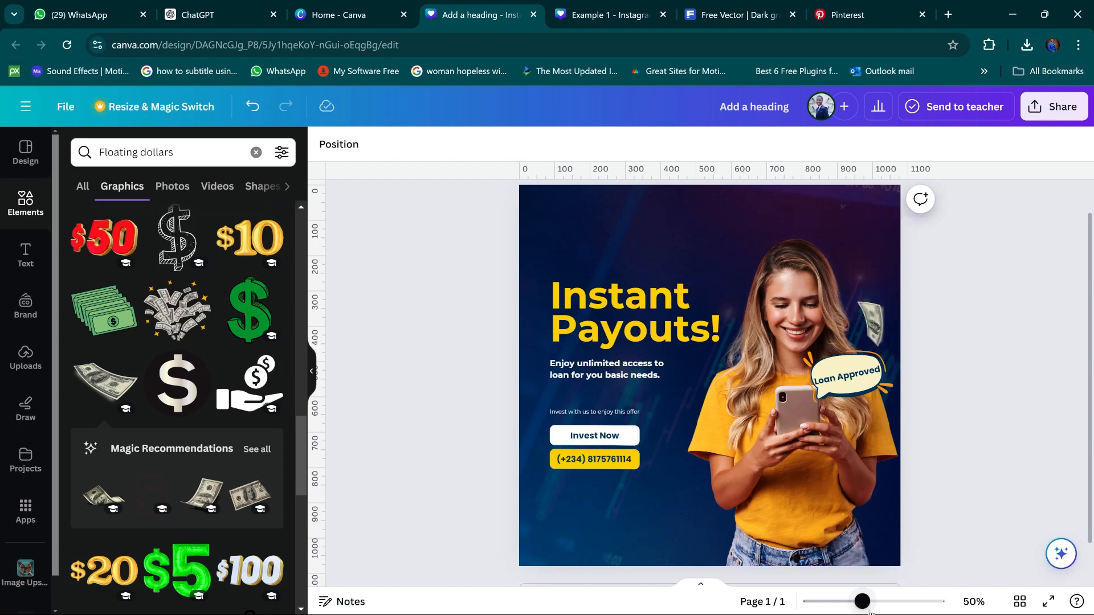
Duplicate the blurred bill and place the copy between the subheading and the lady's shoulder
mouse_move(863, 602)
mouse_down()
mouse_move(890, 608)
mouse_move(868, 604)
mouse_up()
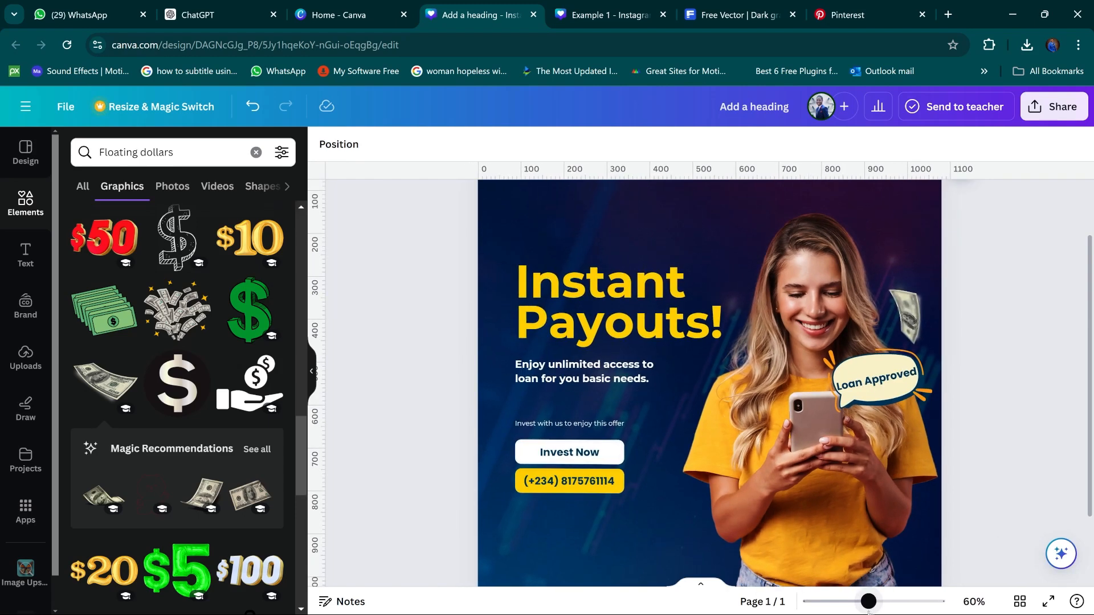
click(914, 320)
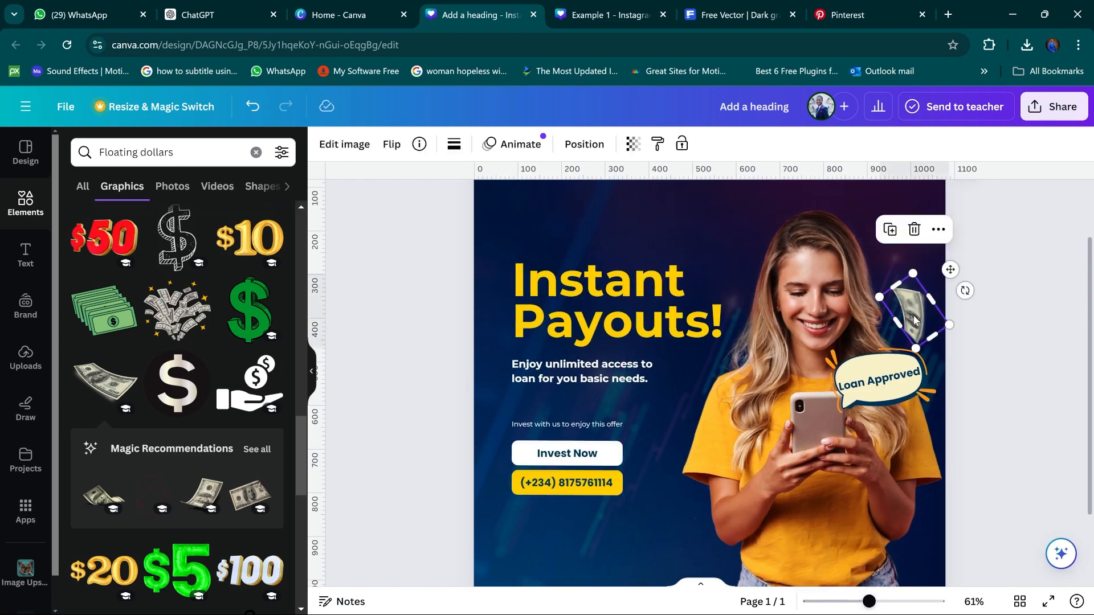
click(891, 235)
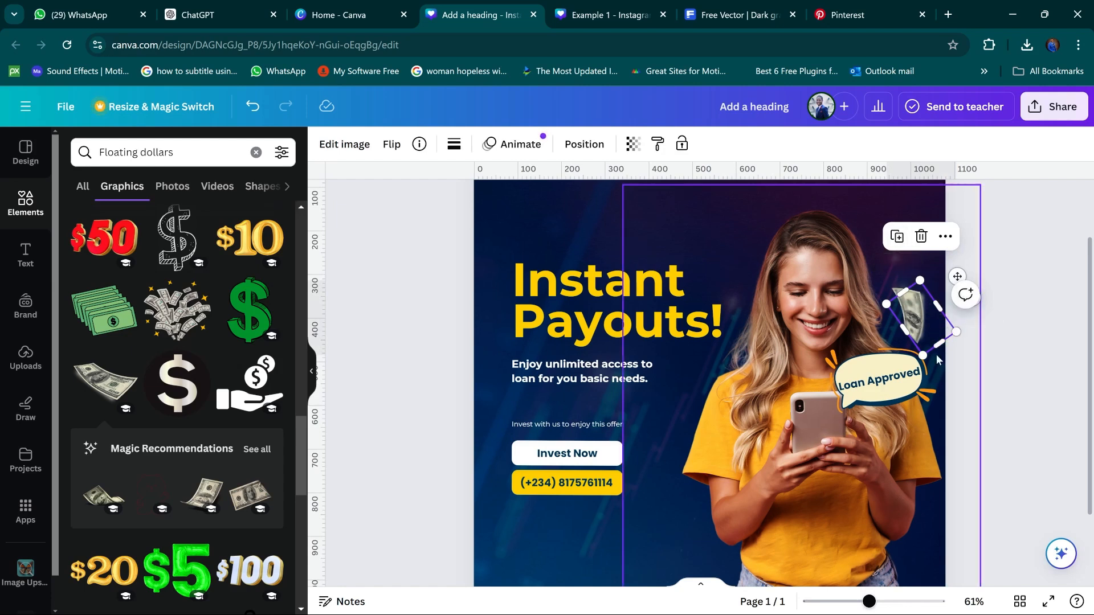
drag(914, 342, 718, 424)
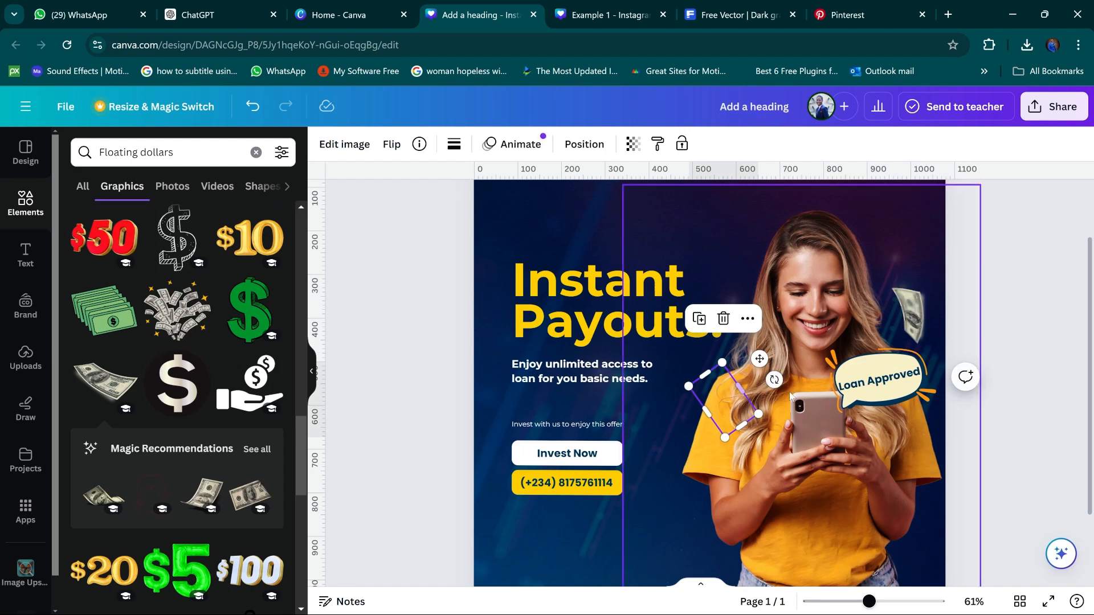
key(ctrl+z)
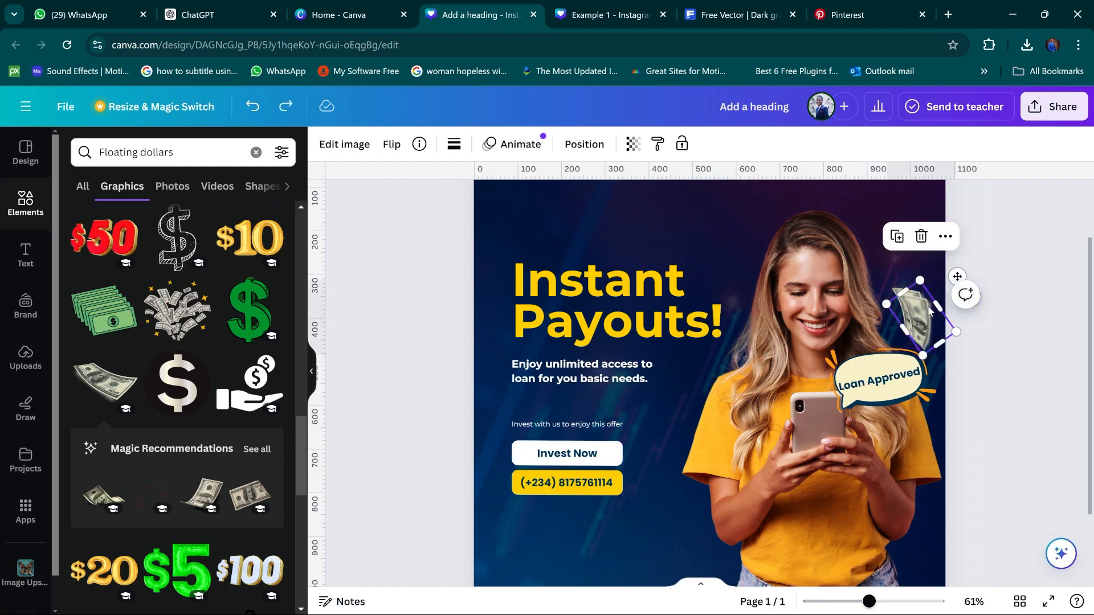
drag(924, 313, 711, 383)
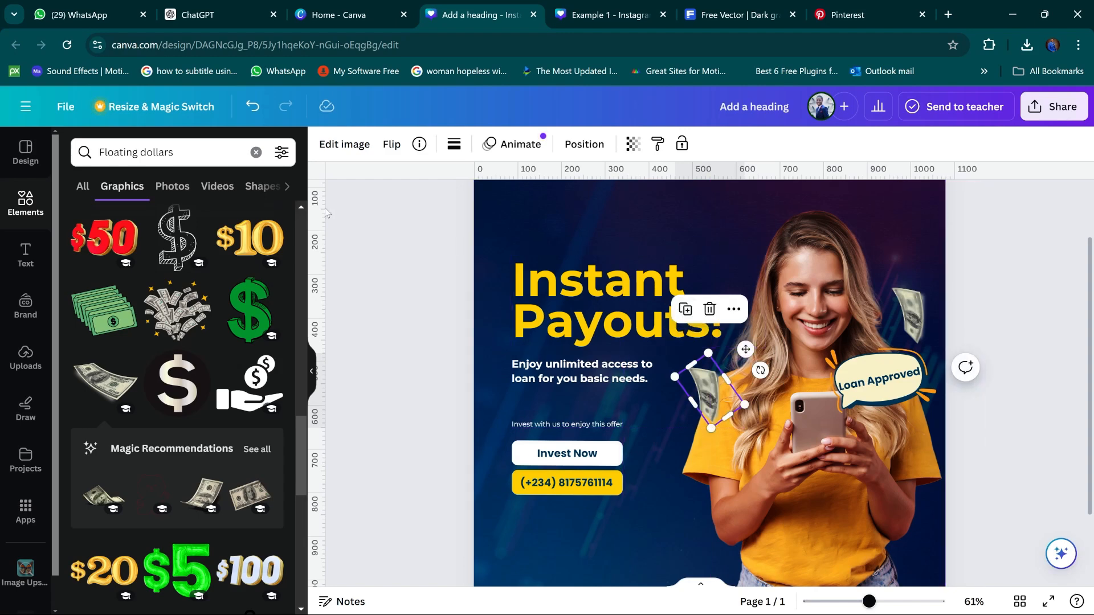
Check Example 1, lower the copied bill to beside the lady's sleeve and rotate it to a shallow slant
click(621, 16)
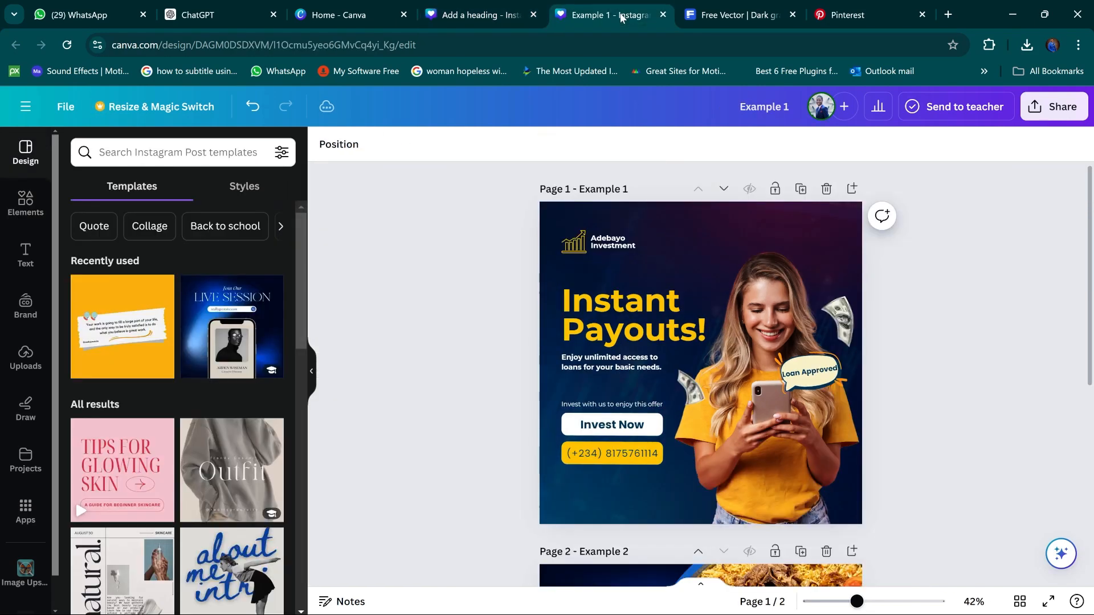
click(495, 16)
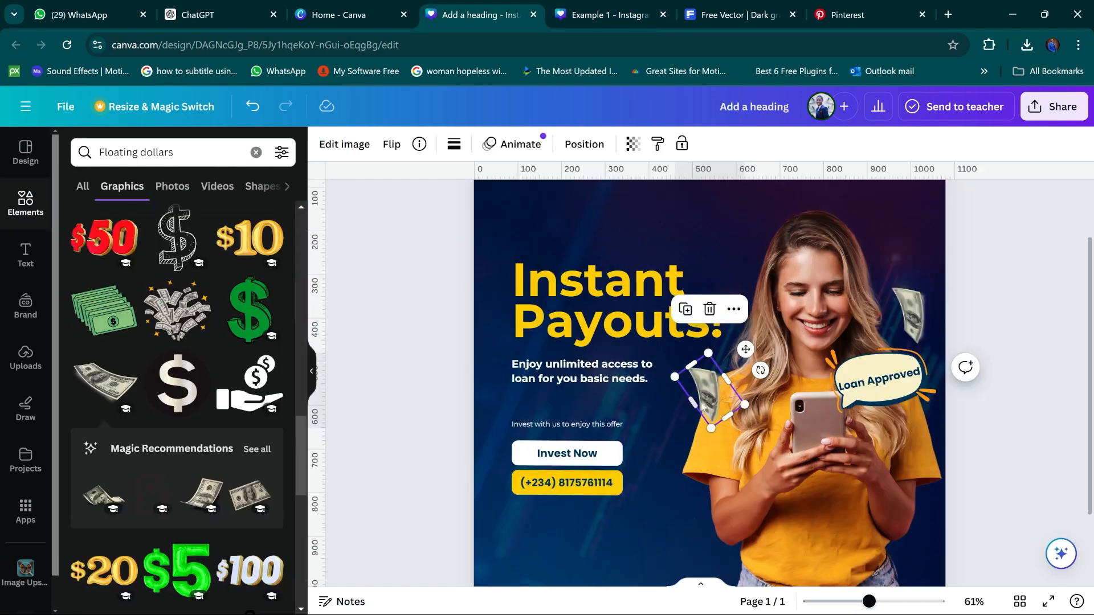
drag(705, 397, 697, 429)
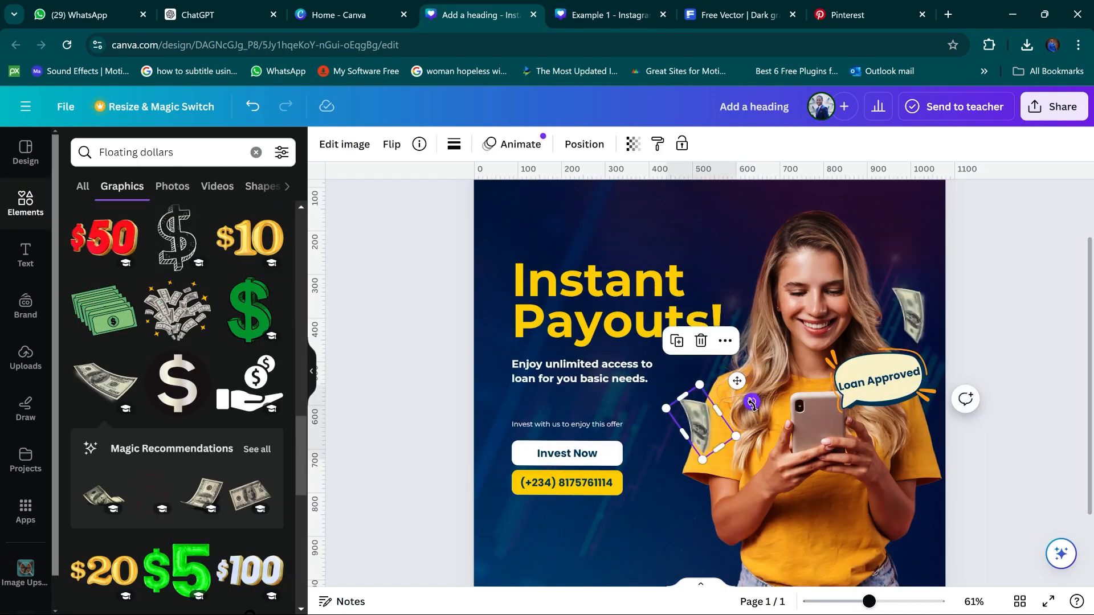
drag(755, 377, 733, 354)
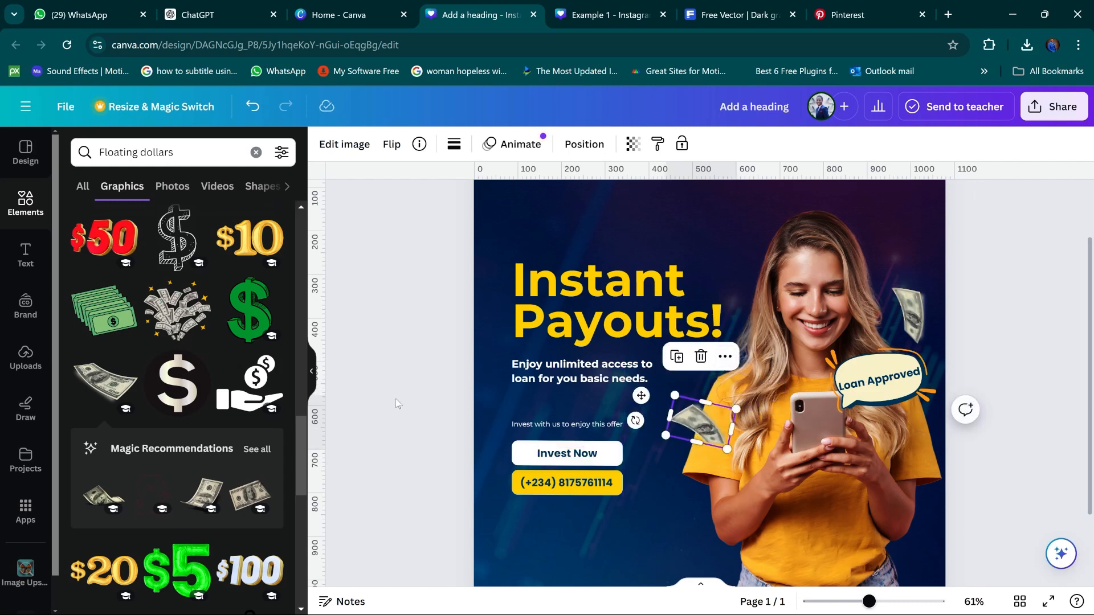
click(408, 387)
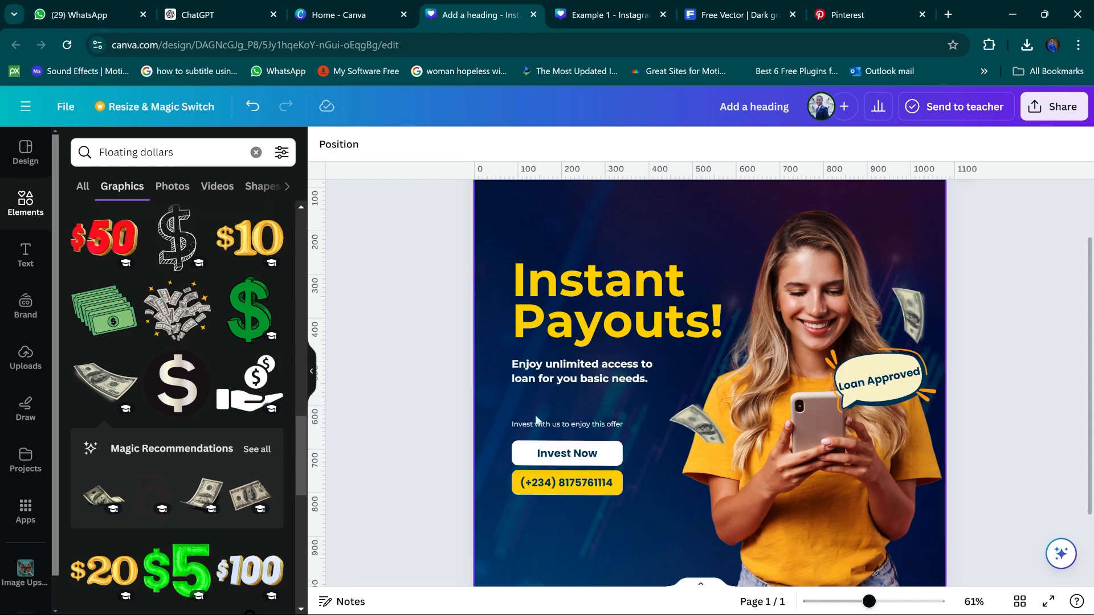
Remove the brush blur from the copied bill beside the lady's sleeve
click(696, 436)
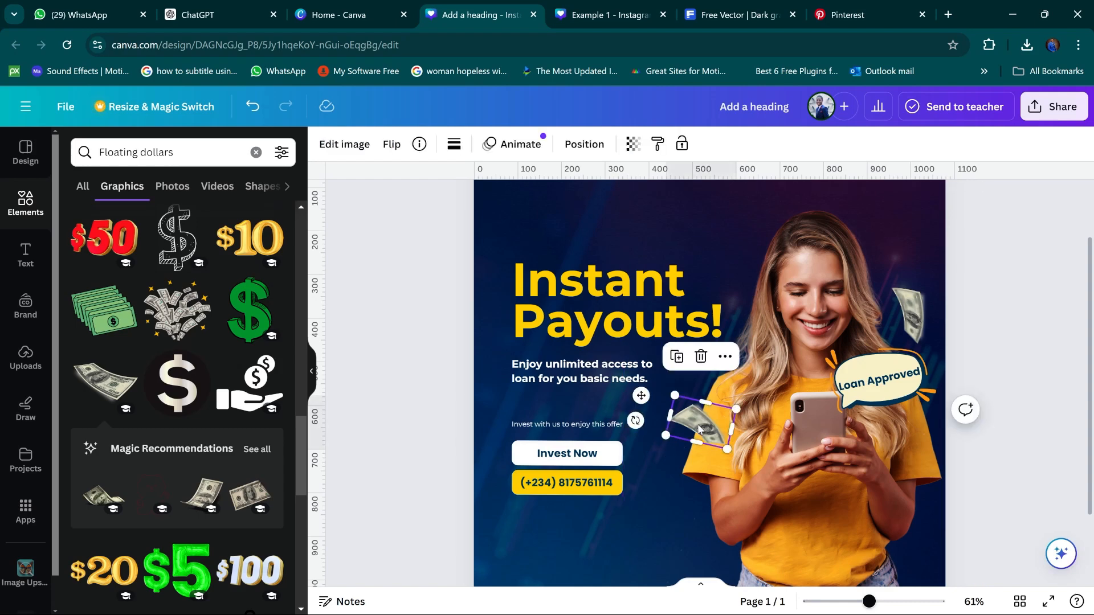
click(348, 141)
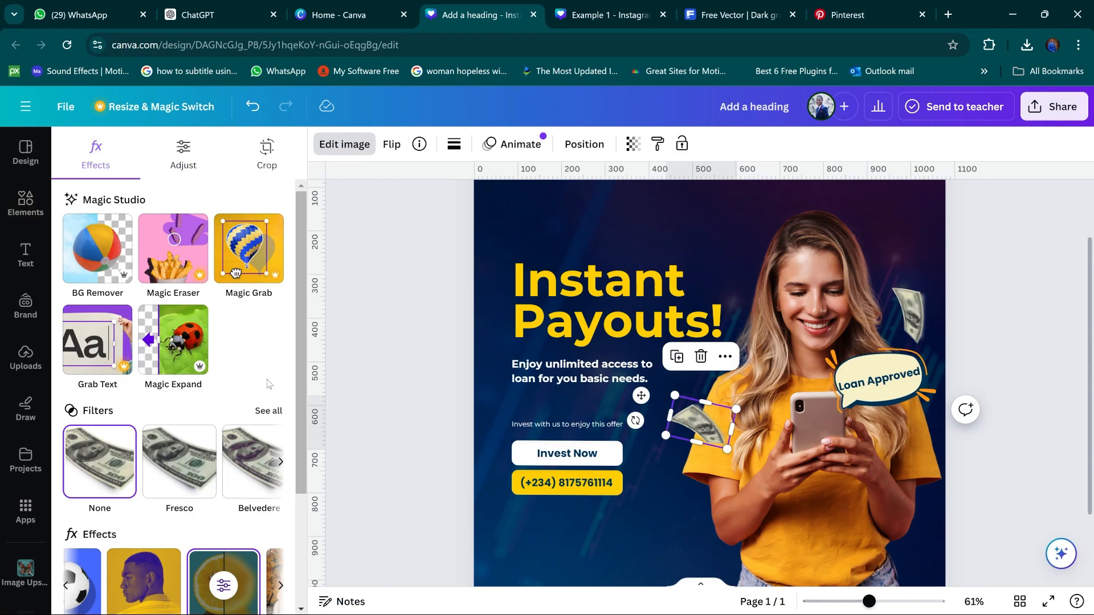
scroll(270, 351, down, 3)
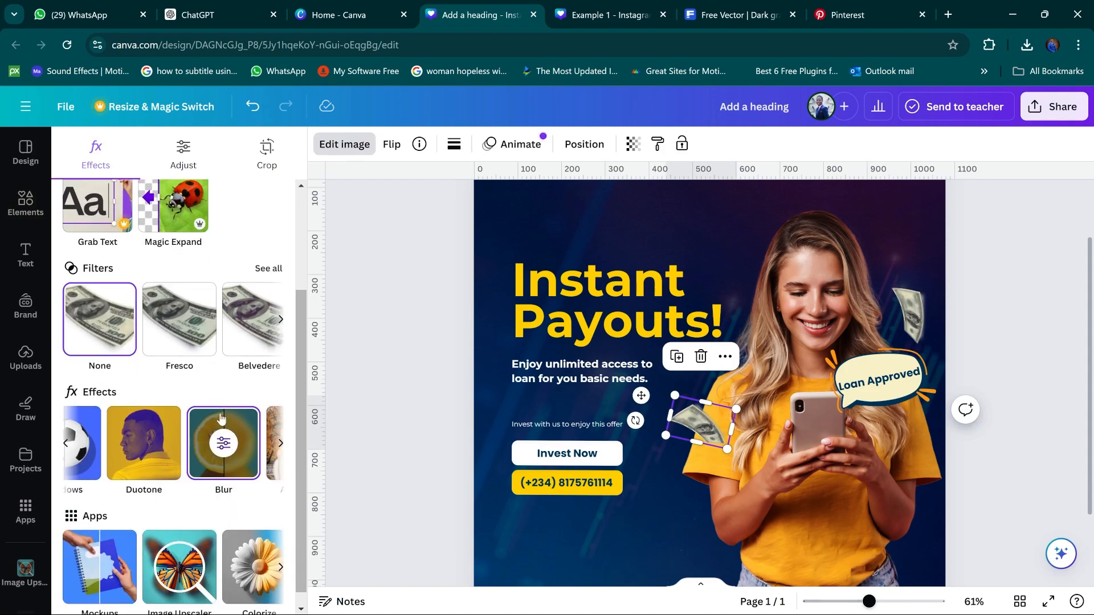
click(208, 446)
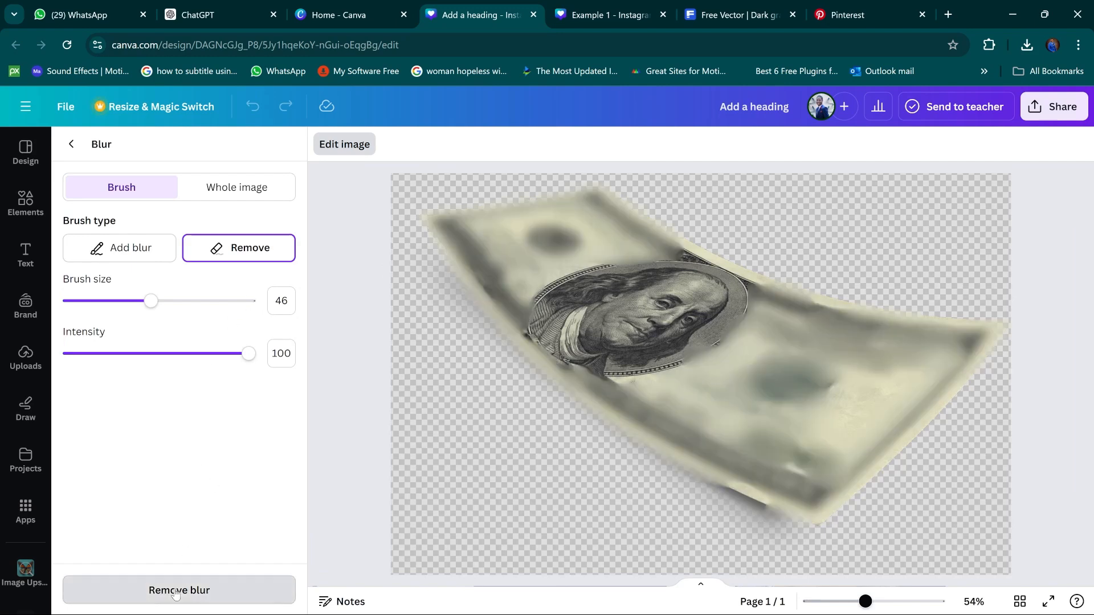
click(176, 589)
Blur the whole image of the sleeve-side bill at intensity 27 and return to the flyer
click(244, 192)
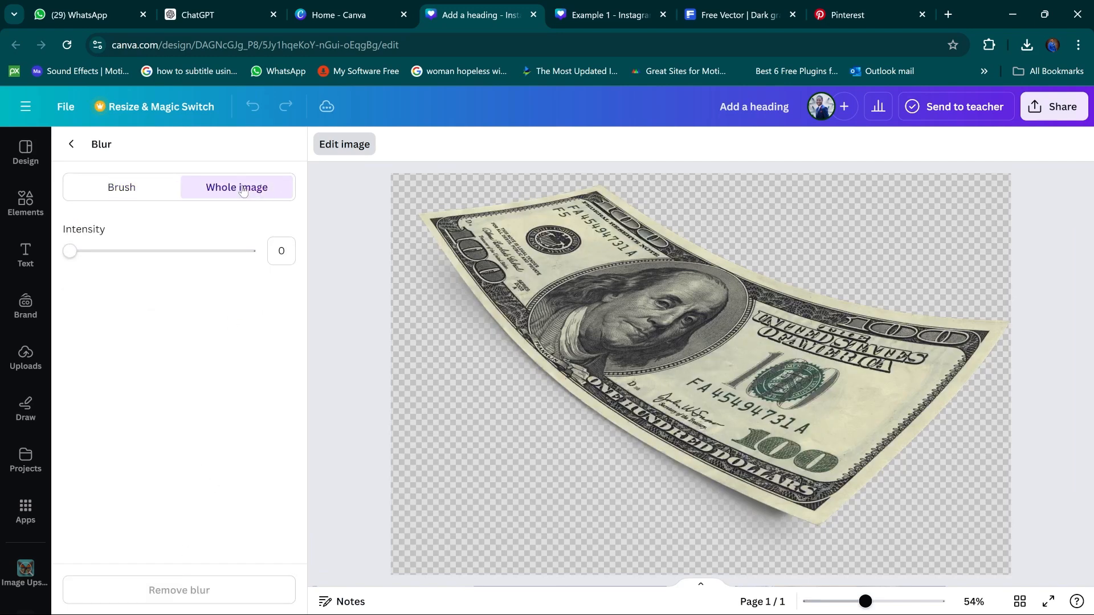
click(96, 252)
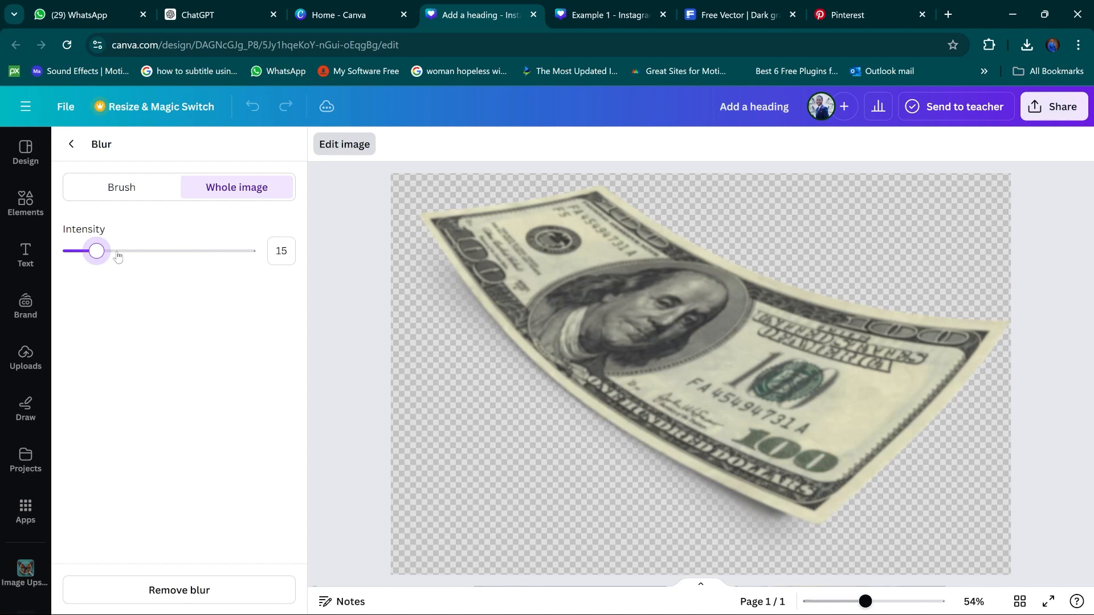
click(118, 254)
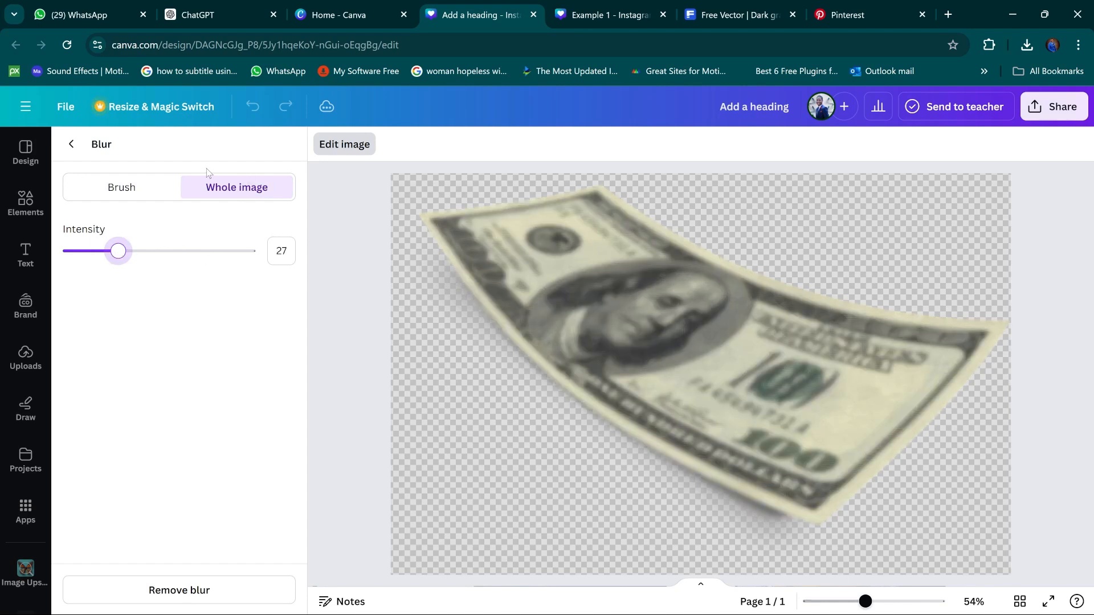
click(346, 142)
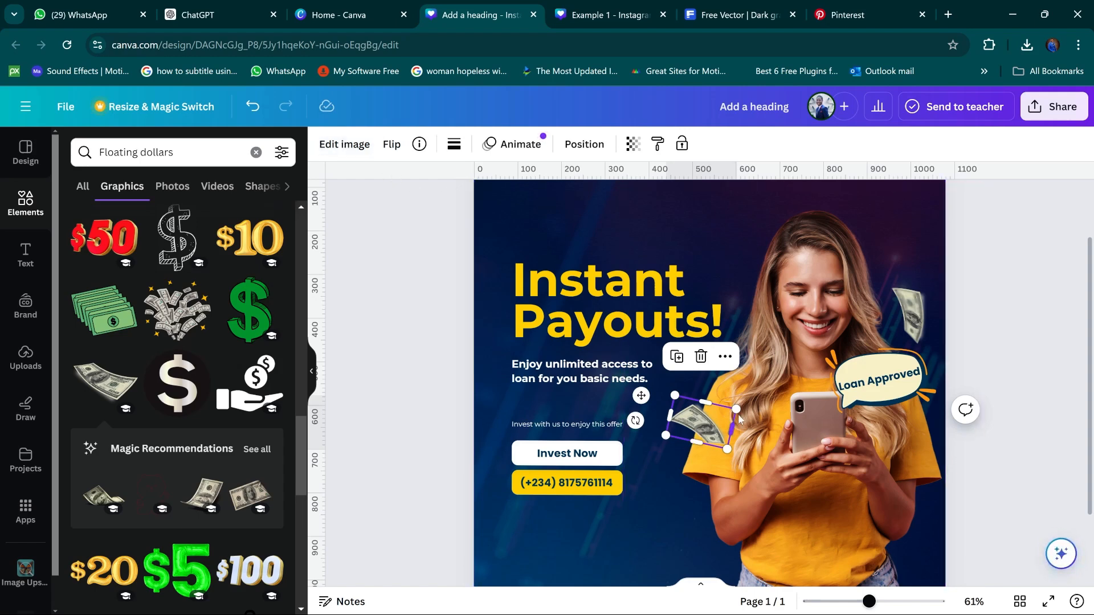
Check Example 1, rotate the sleeve-side bill to a steeper slant, shrink it slightly and raise it towards the lady's shoulder
click(616, 15)
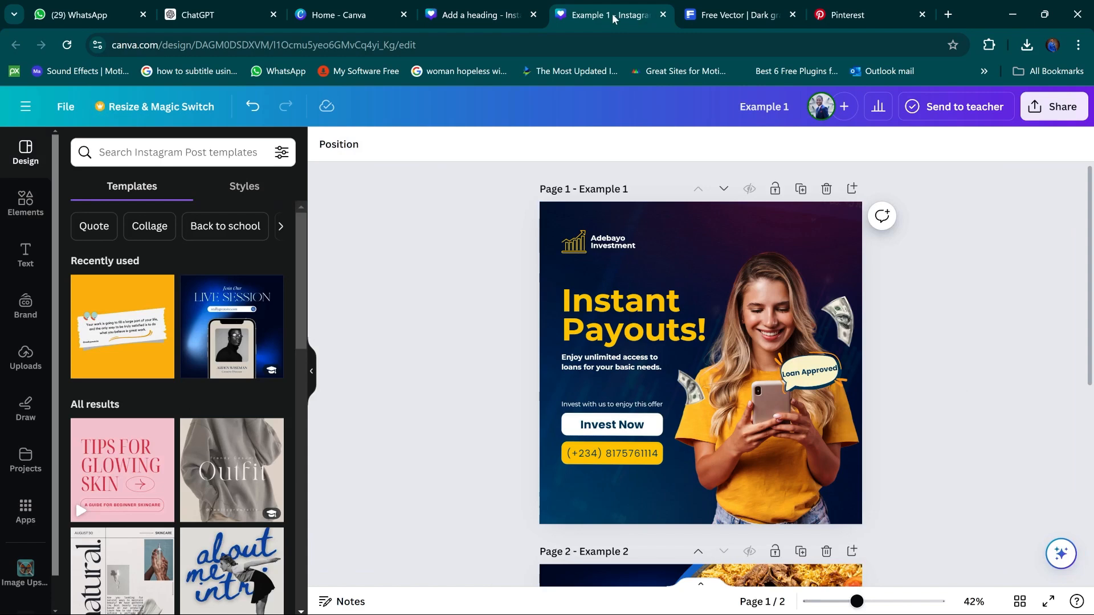
click(489, 14)
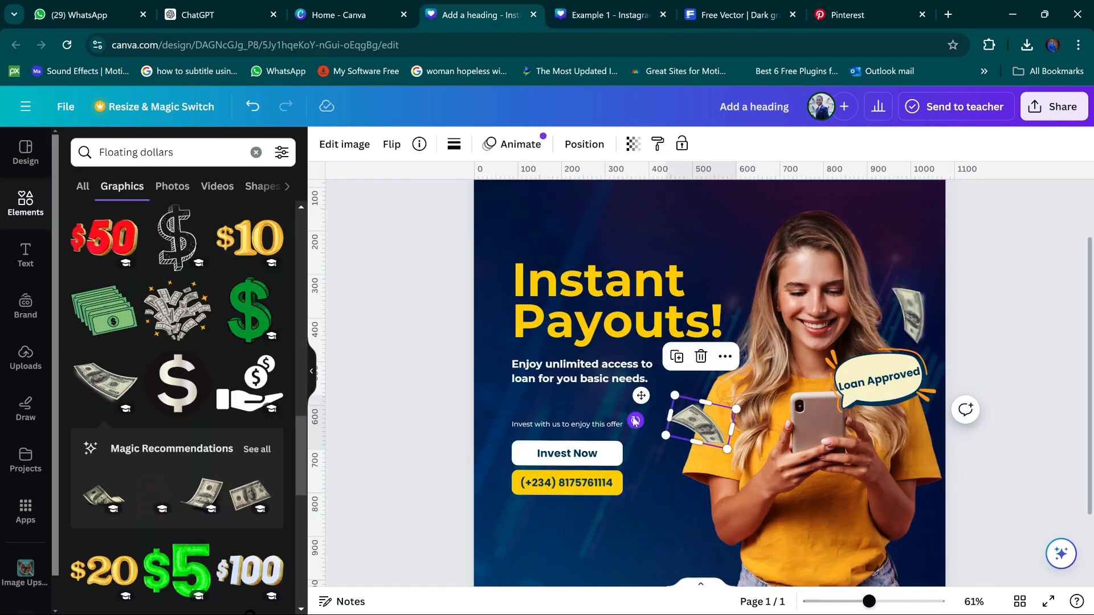
drag(634, 419, 642, 393)
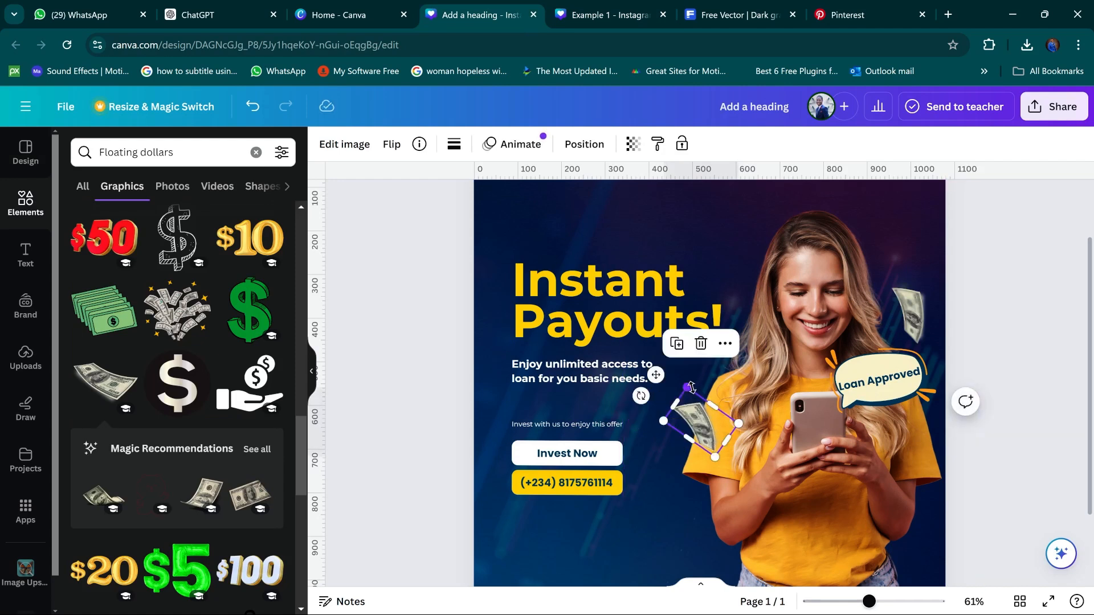
drag(691, 388, 694, 393)
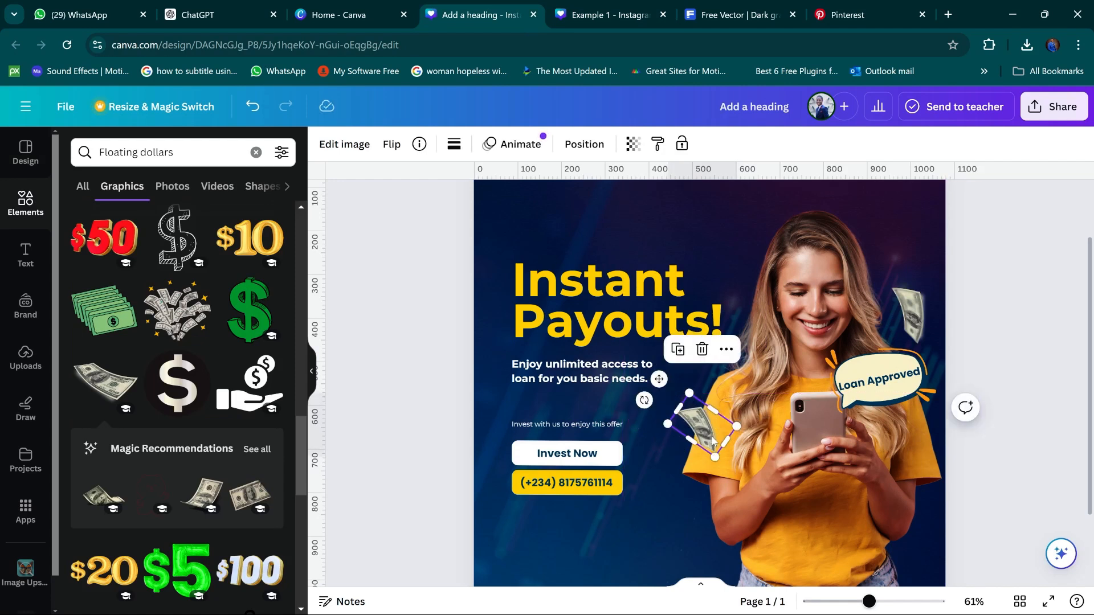
drag(708, 433, 707, 411)
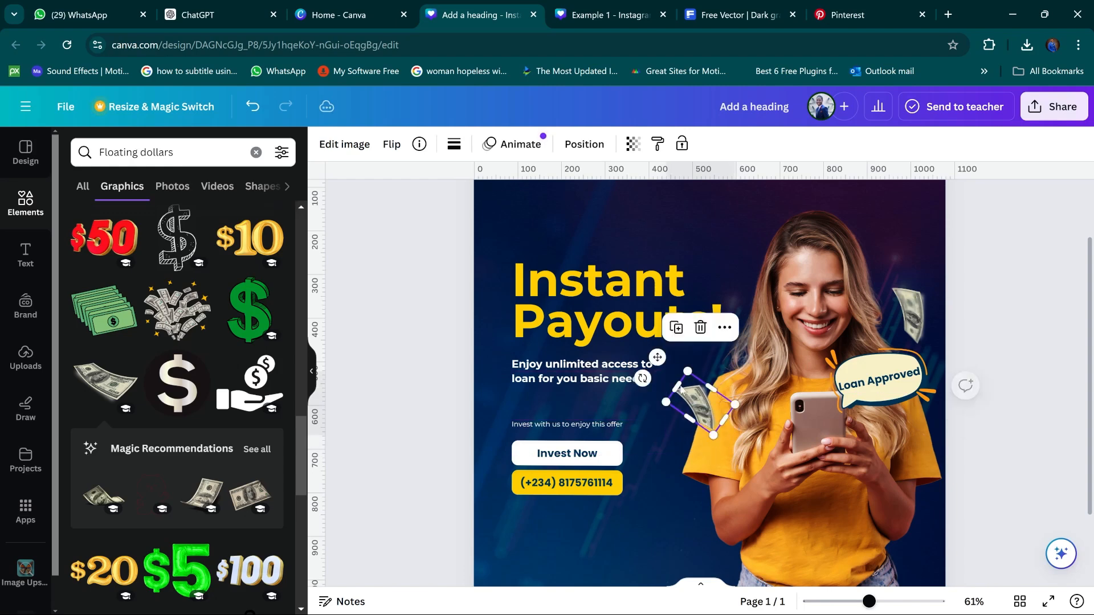
Raise the whole-image blur intensity of the shoulder-side bill to 55 and return to the flyer
click(353, 147)
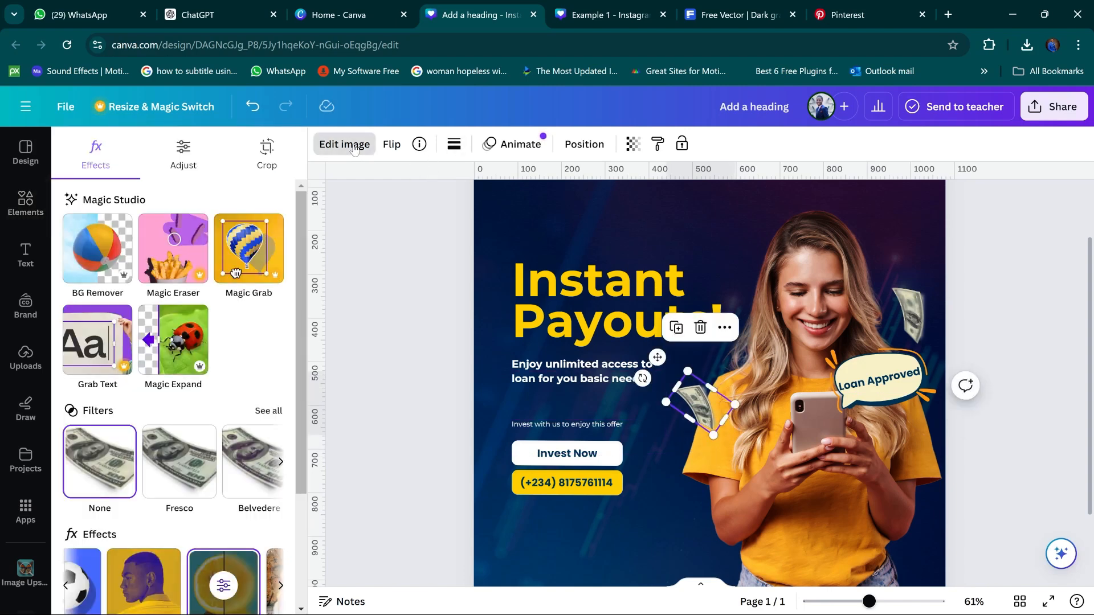
scroll(193, 458, down, 1)
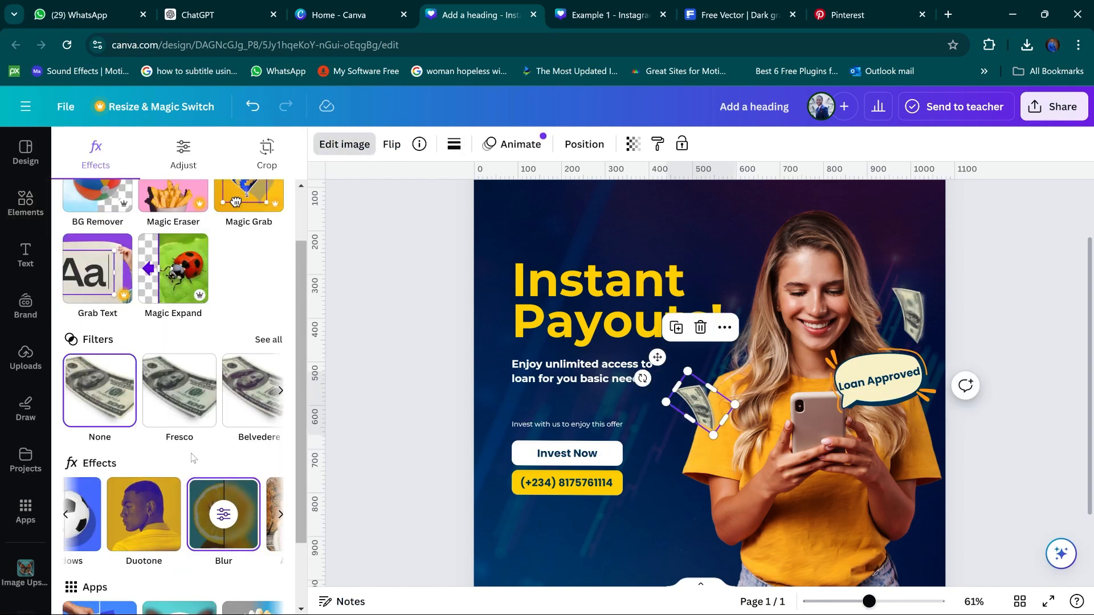
click(194, 500)
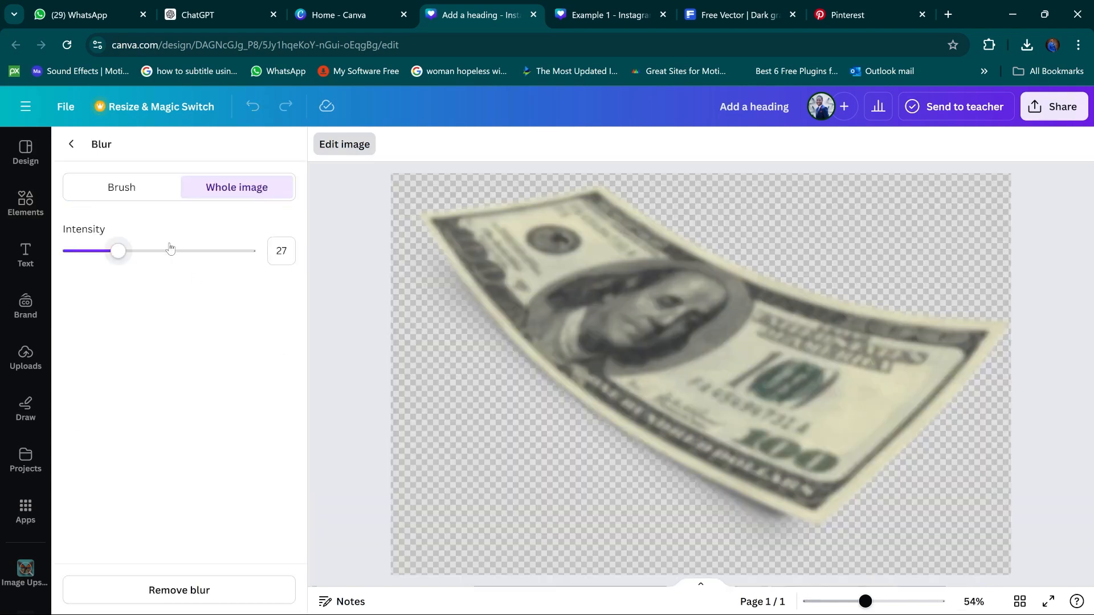
mouse_move(167, 257)
mouse_down()
mouse_move(183, 258)
mouse_move(170, 253)
mouse_up()
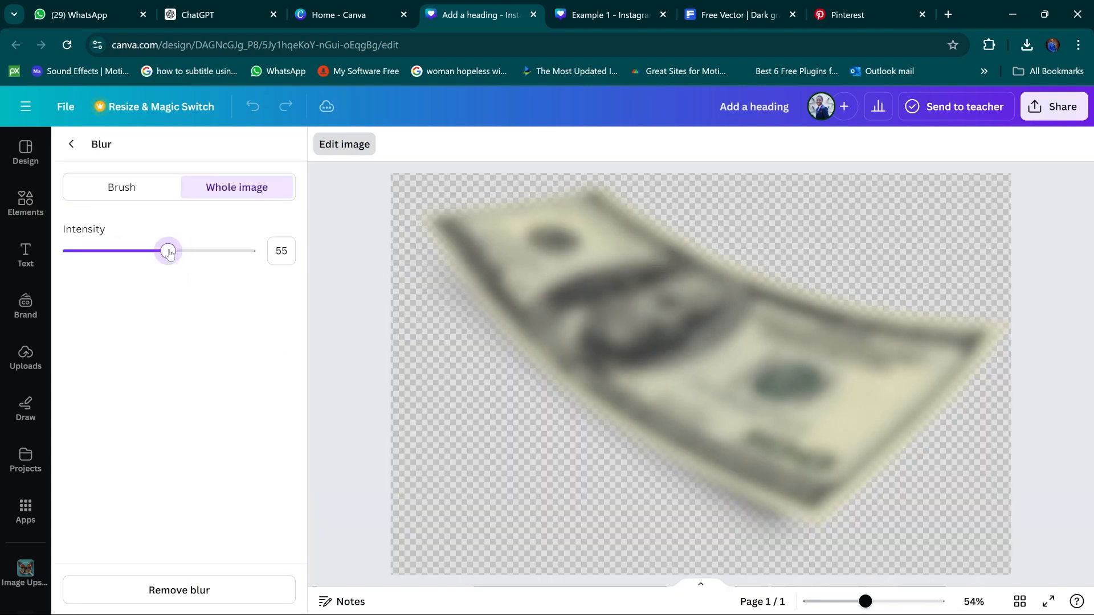
click(348, 153)
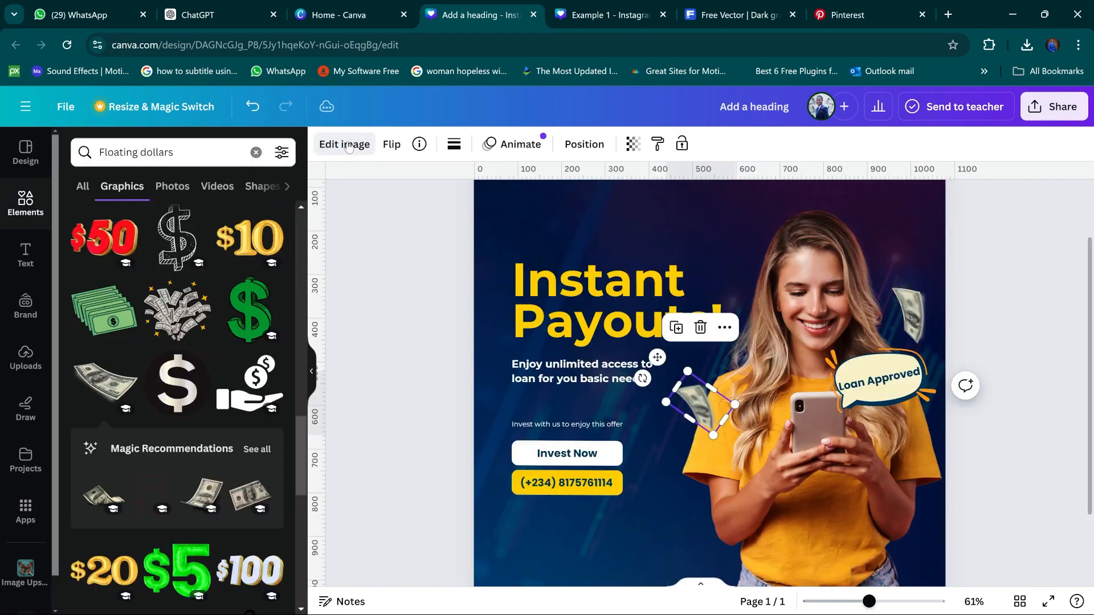
Shrink the bill beside the lady's face to about 115 by 74
click(987, 334)
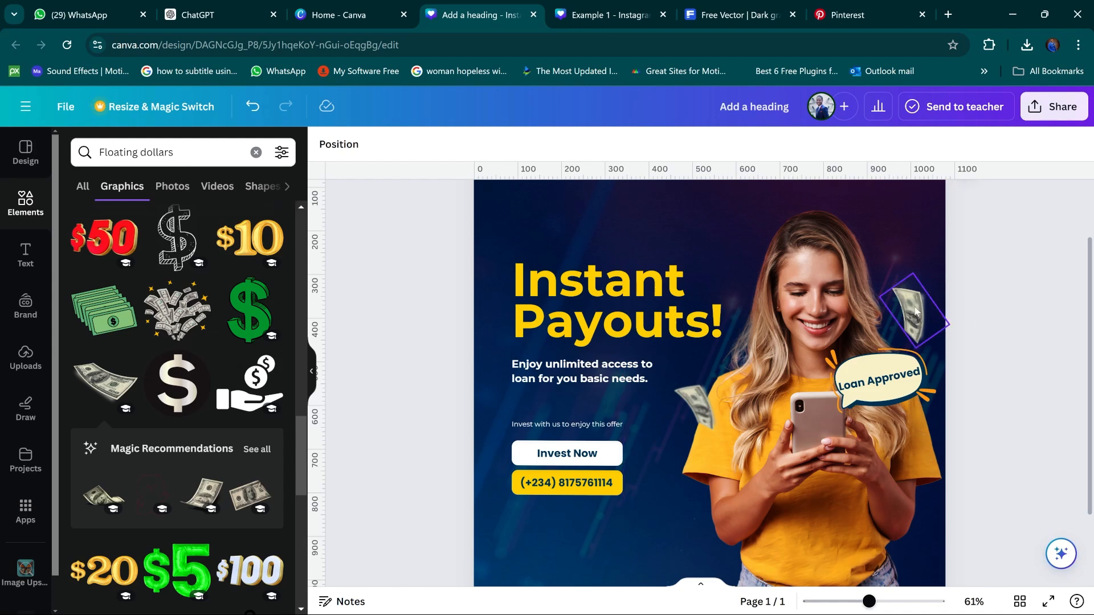
click(915, 329)
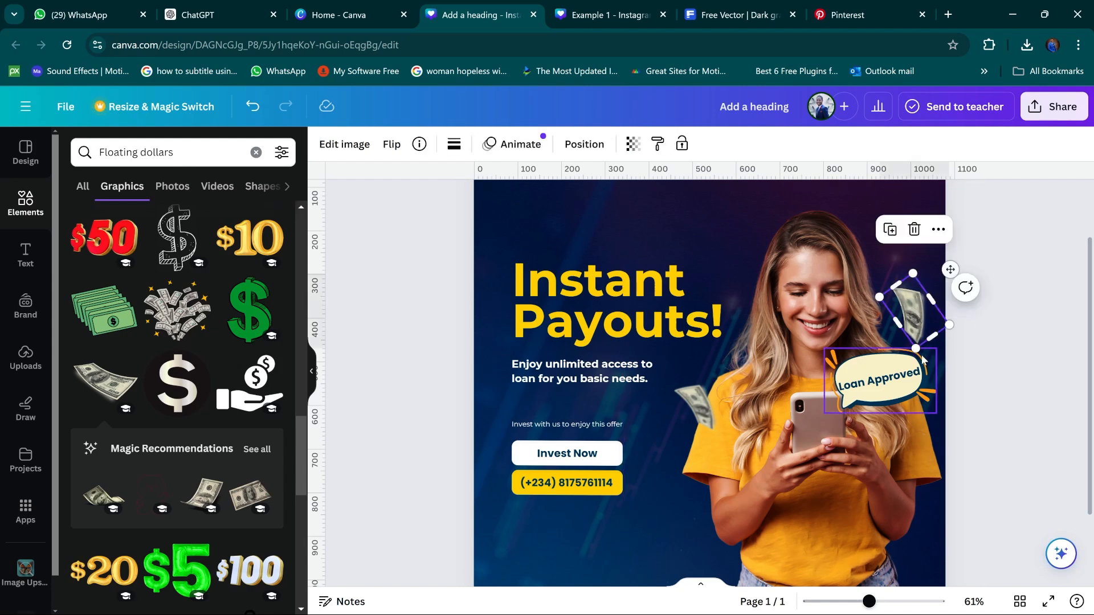
mouse_move(917, 342)
mouse_down()
mouse_move(925, 356)
mouse_move(917, 335)
mouse_up()
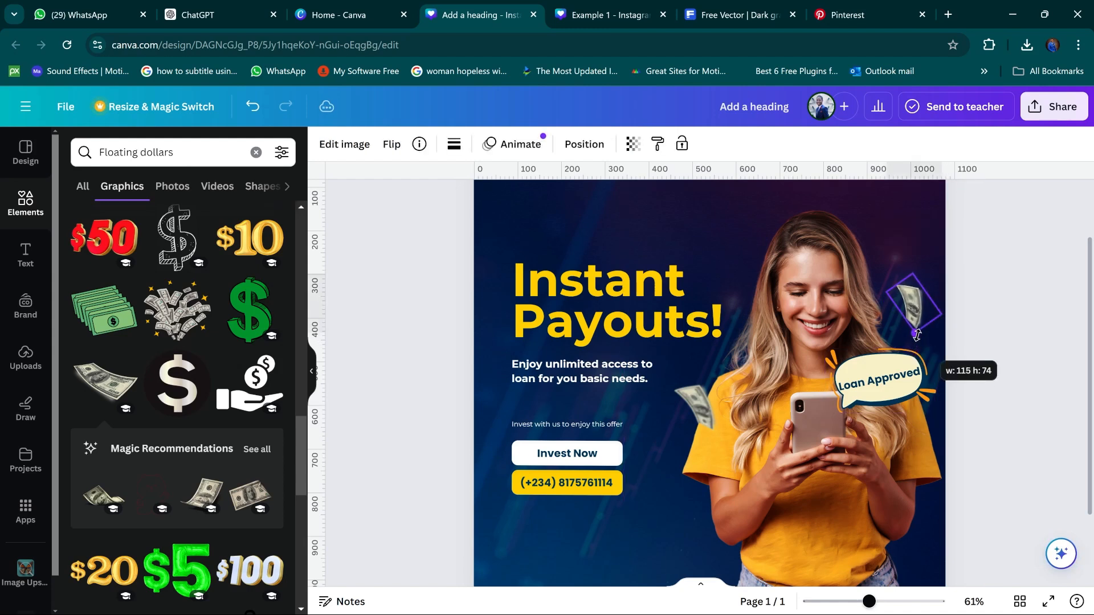
click(1063, 339)
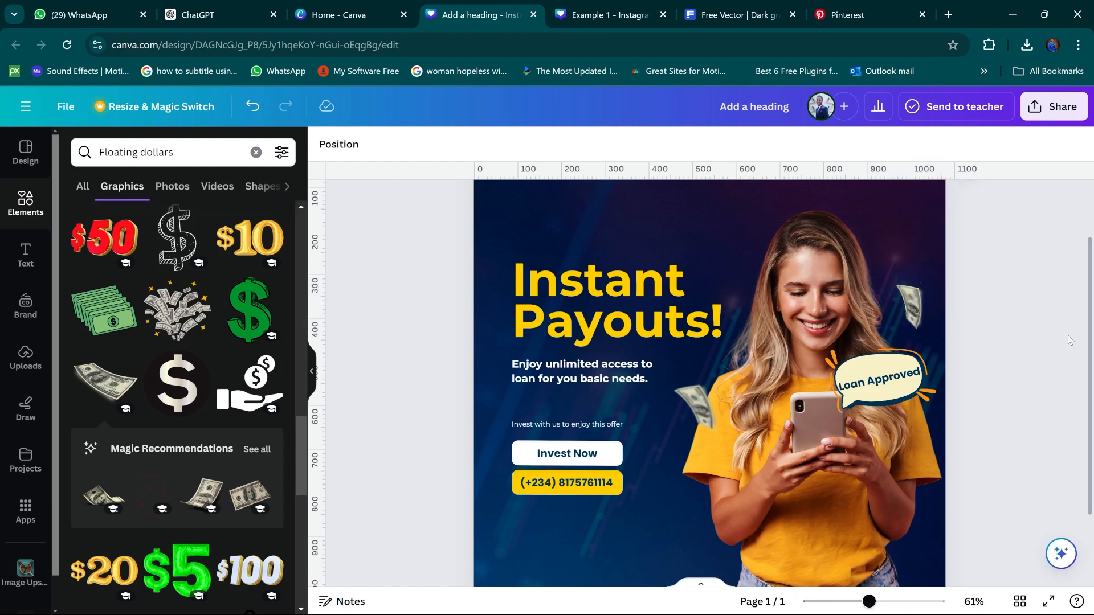
Compare with Example 1, rotate the shoulder-side bill nearly upright and raise it slightly against the lady's shoulder
click(910, 296)
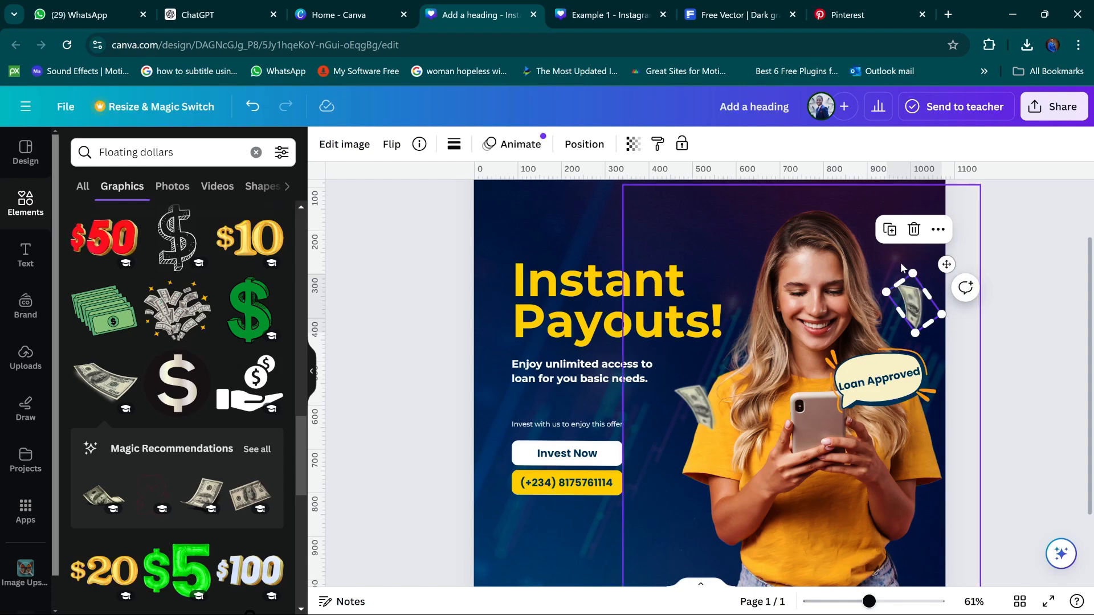
click(578, 14)
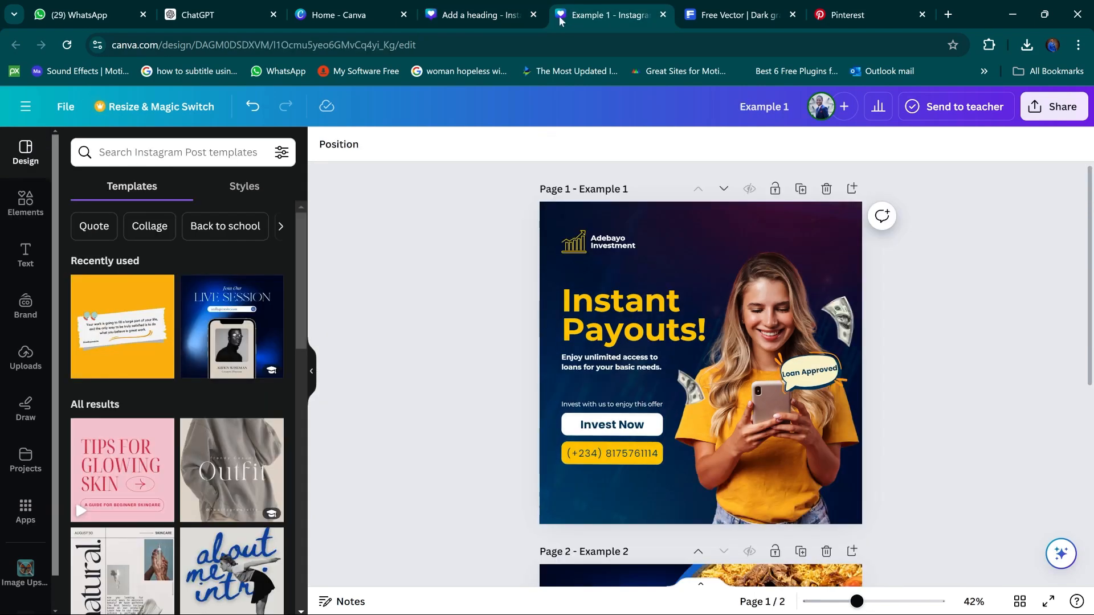
click(484, 15)
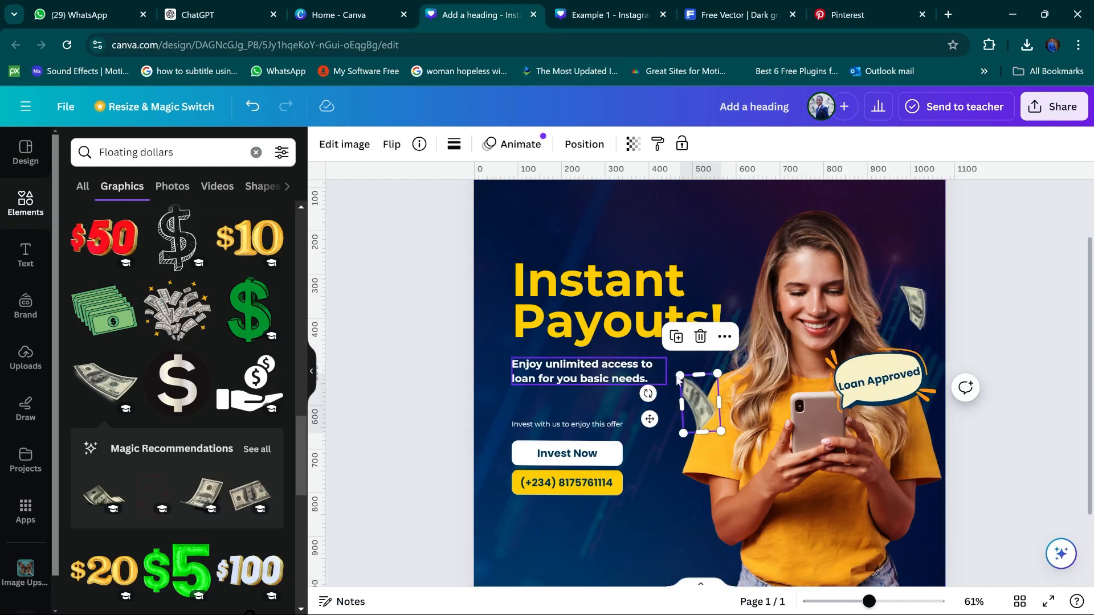
drag(700, 396, 697, 386)
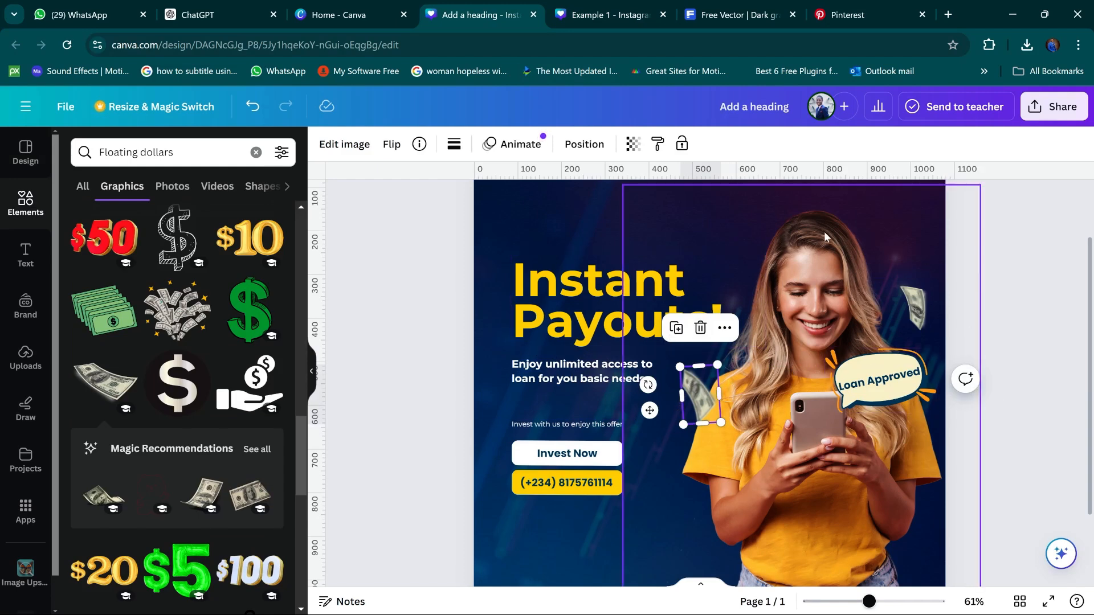
Check Example 1 again and slightly enlarge the bill beside the lady's face
click(622, 13)
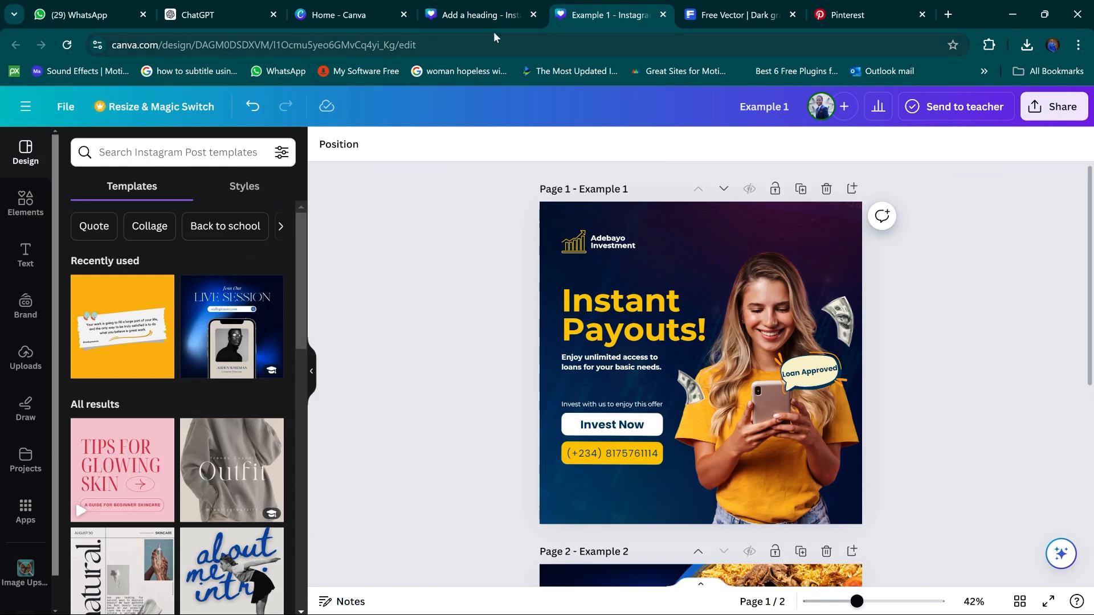
click(494, 15)
click(929, 324)
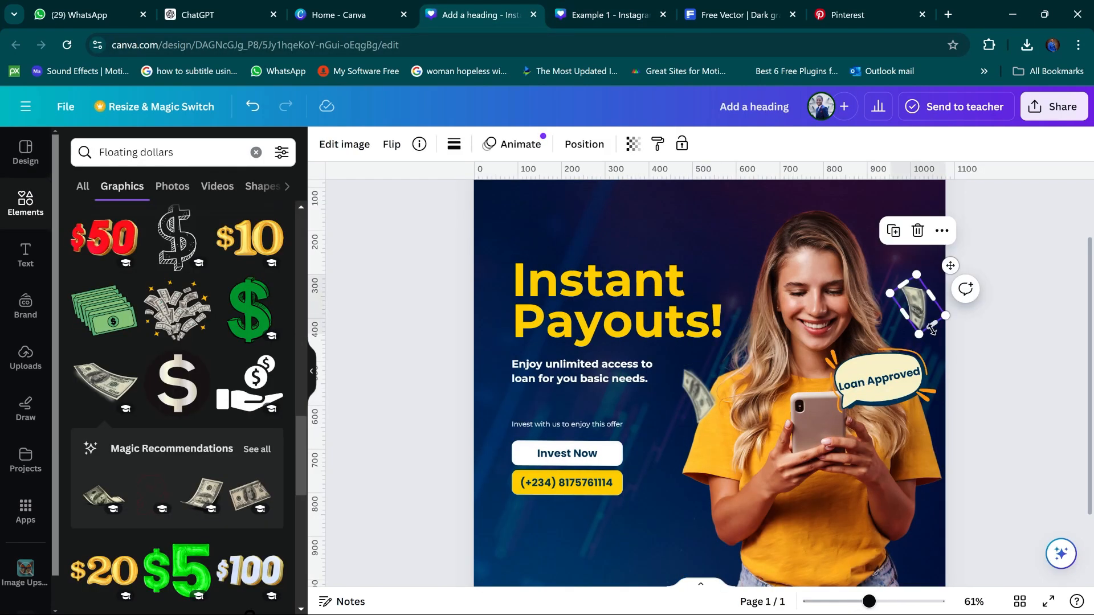
drag(931, 329, 926, 351)
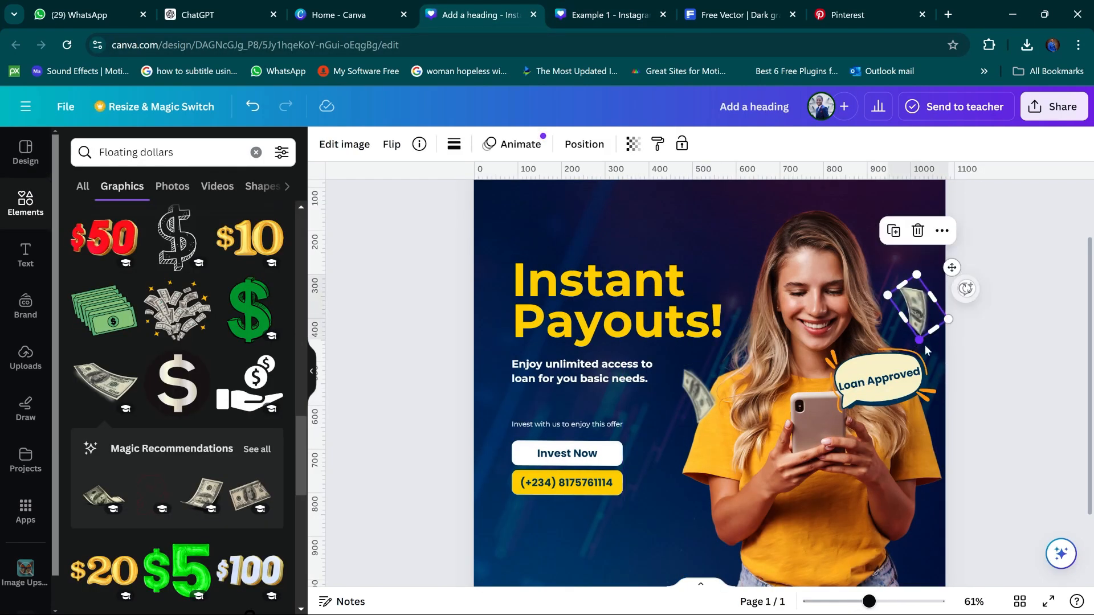
click(974, 316)
Review the flyer's full layout, examining the heading, text and button block together with the shoulder-side bill
scroll(974, 317, down, 1)
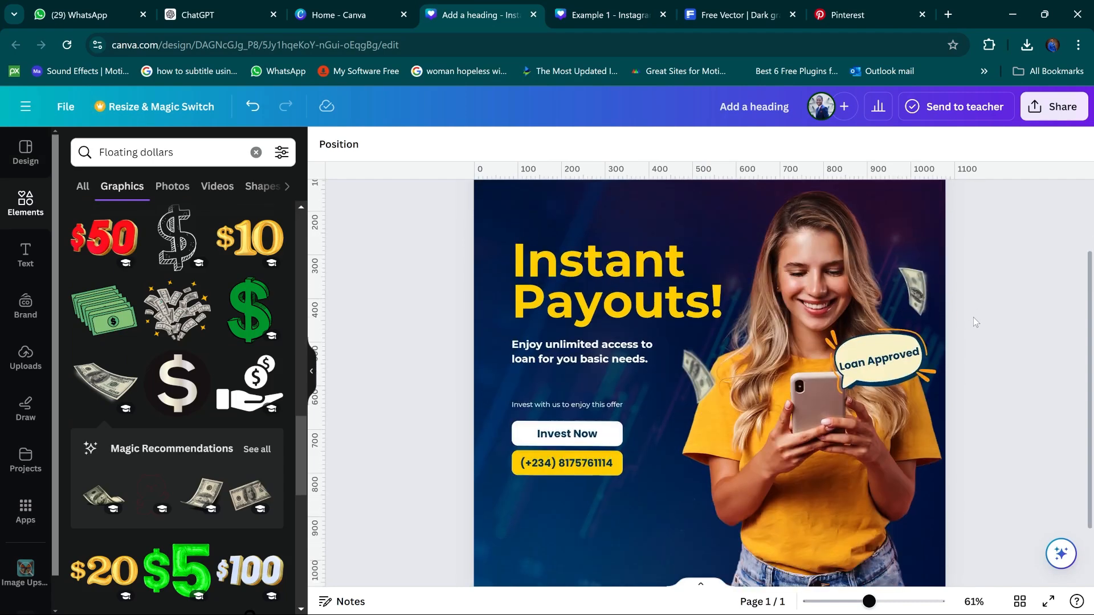
scroll(973, 317, up, 3)
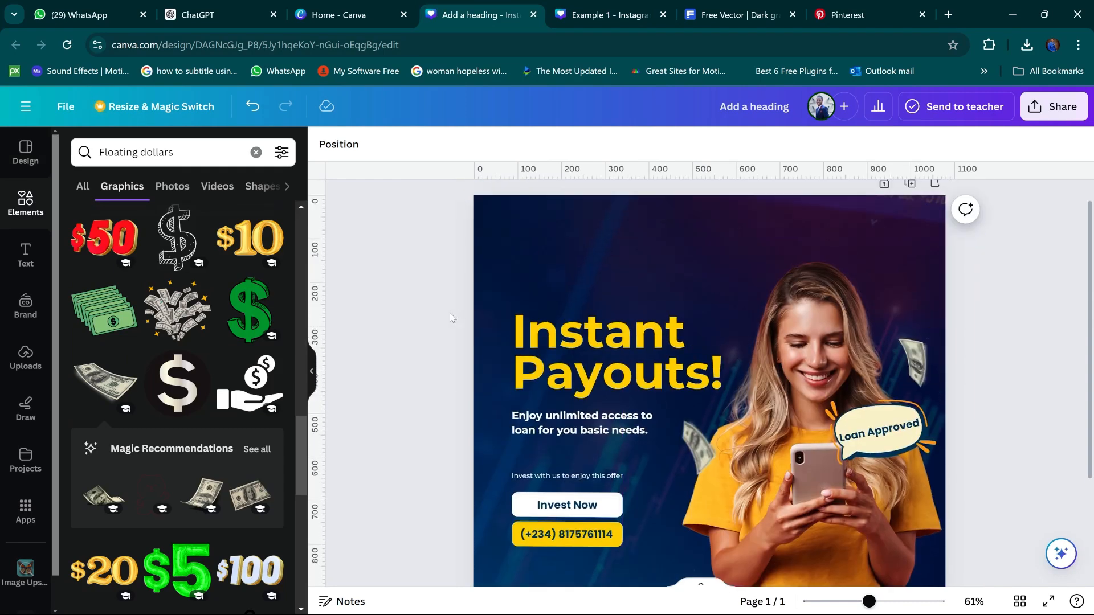
drag(445, 295, 580, 561)
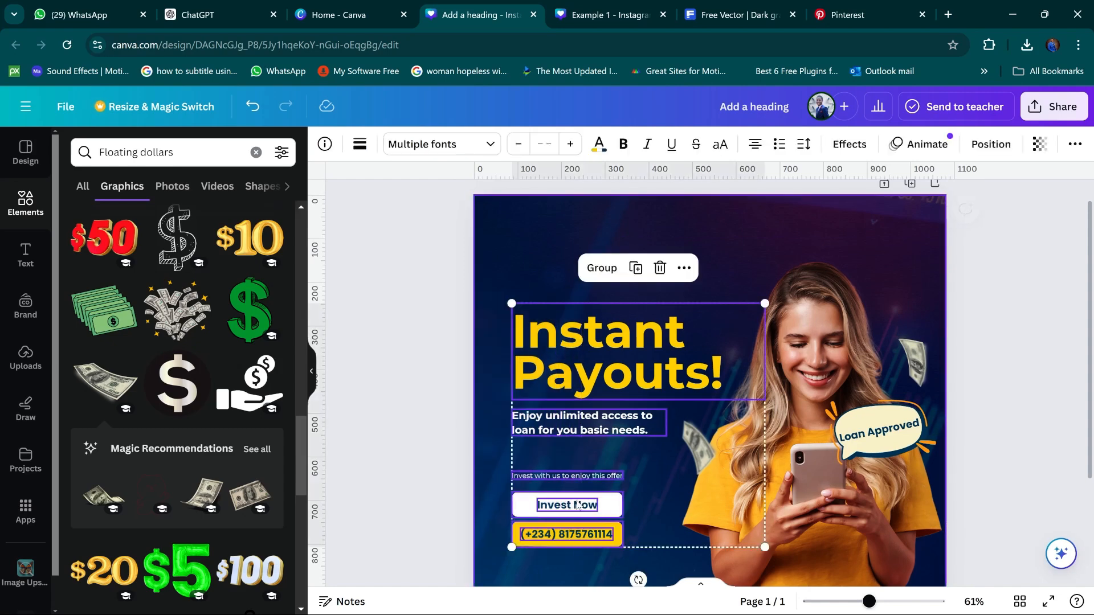
scroll(635, 473, down, 3)
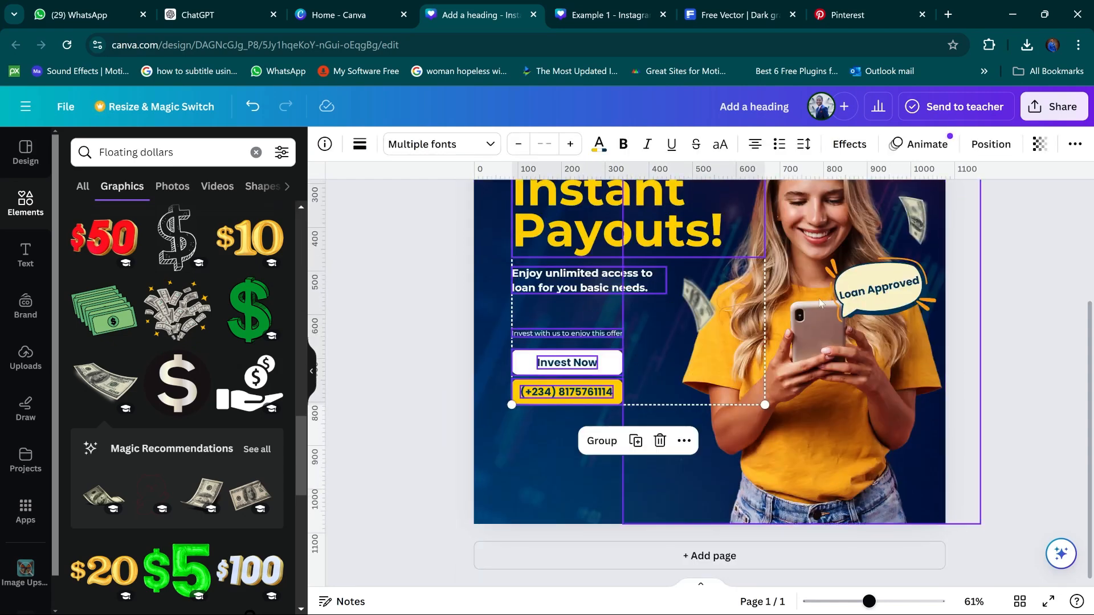
click(696, 311)
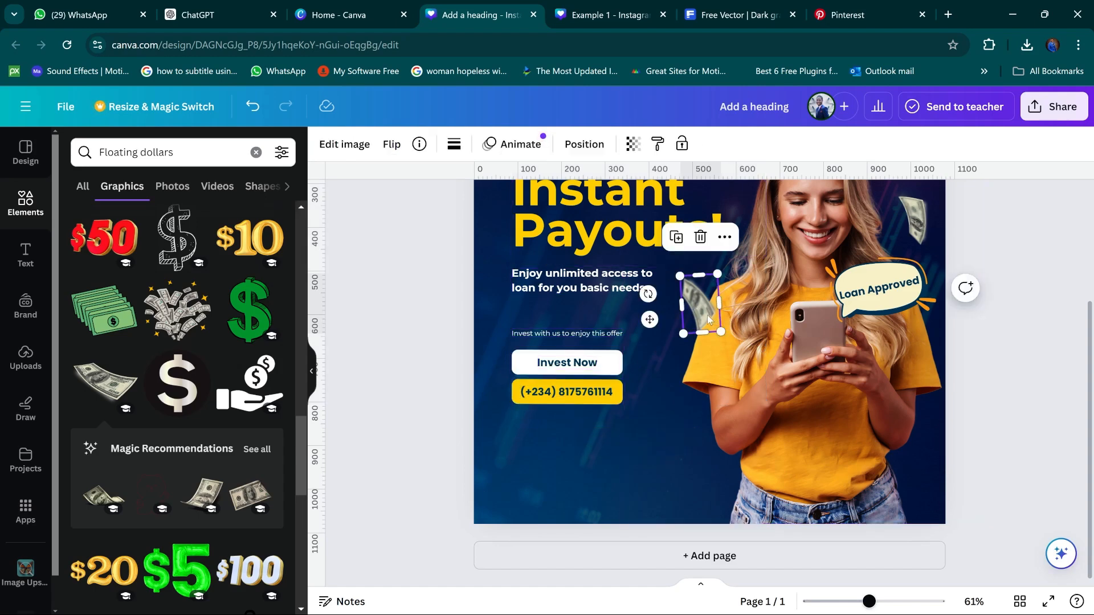
scroll(239, 319, up, 6)
scroll(390, 234, up, 3)
drag(442, 321, 564, 553)
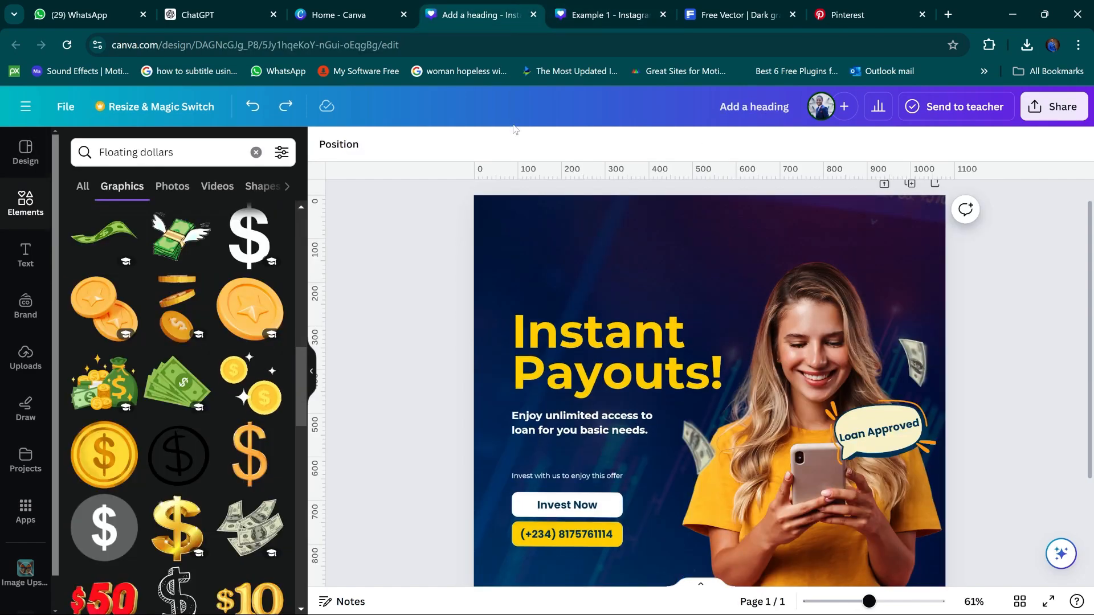
Check Example 1, copy the "investment logo" keyword from Design Brief.txt in Notepad, and search the design elements for it
click(604, 15)
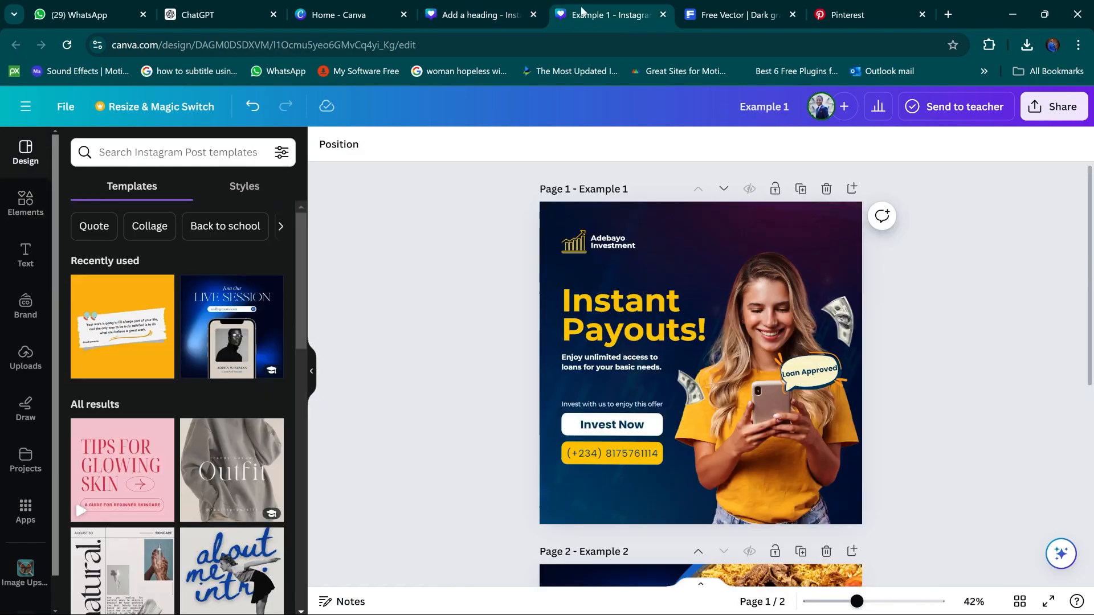
click(482, 15)
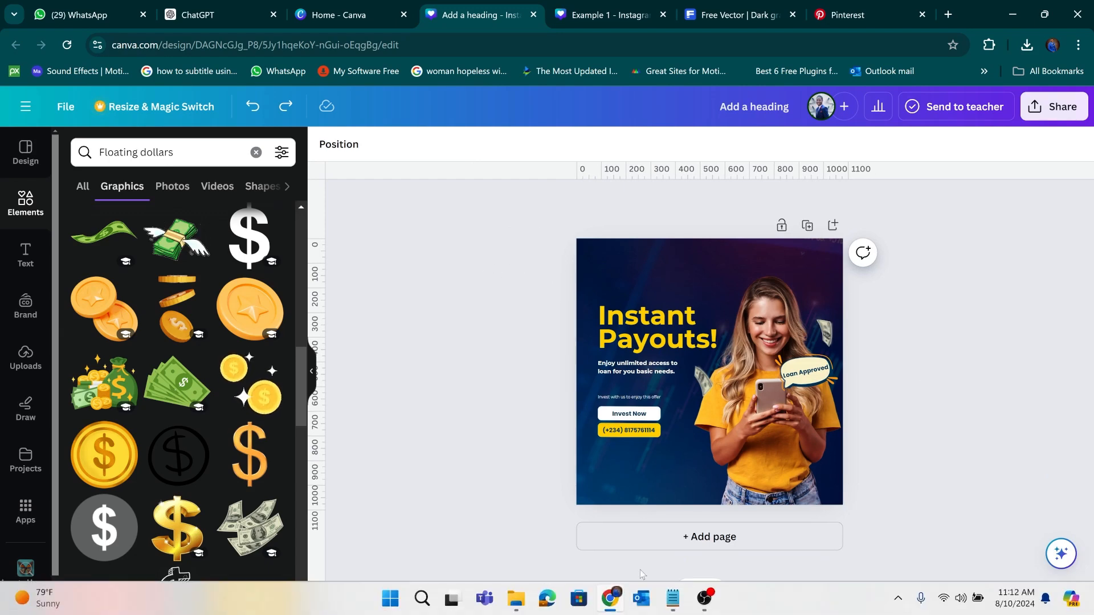
click(673, 599)
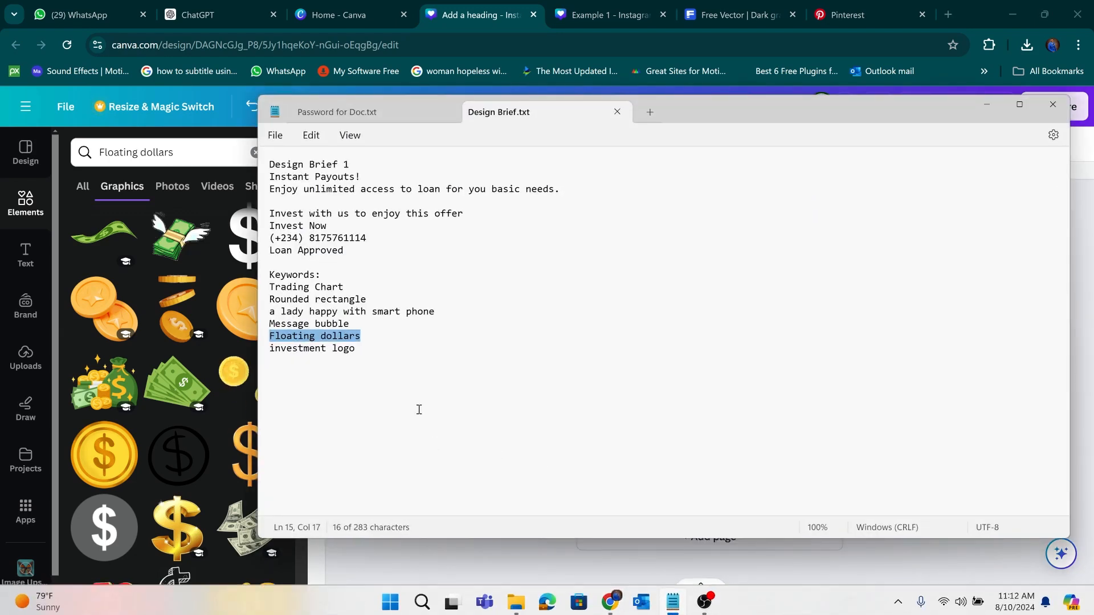
drag(357, 349, 265, 351)
key(ctrl+c)
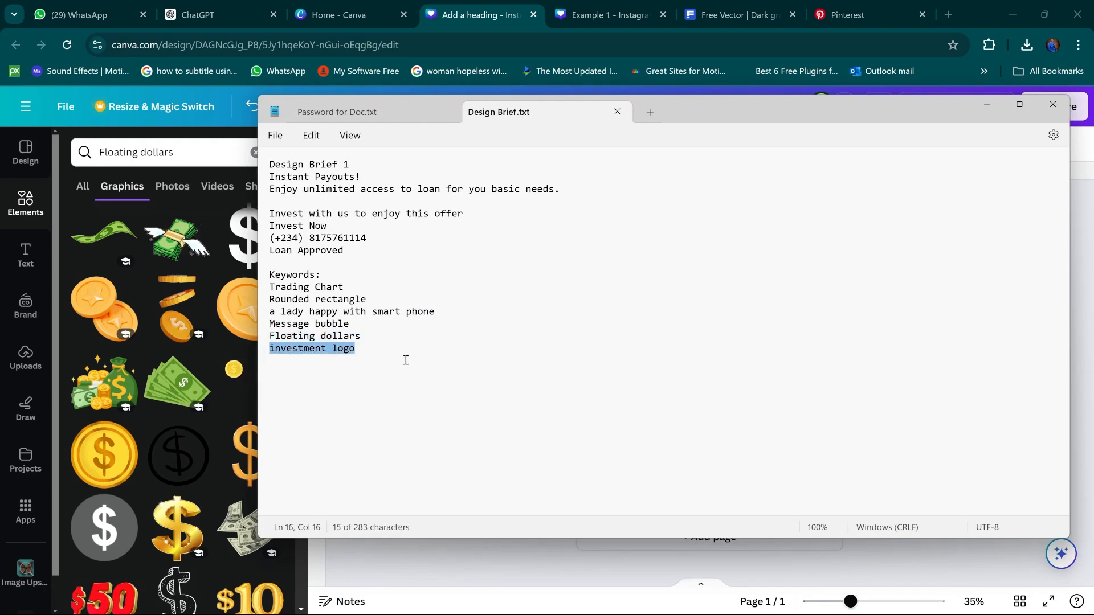
click(987, 104)
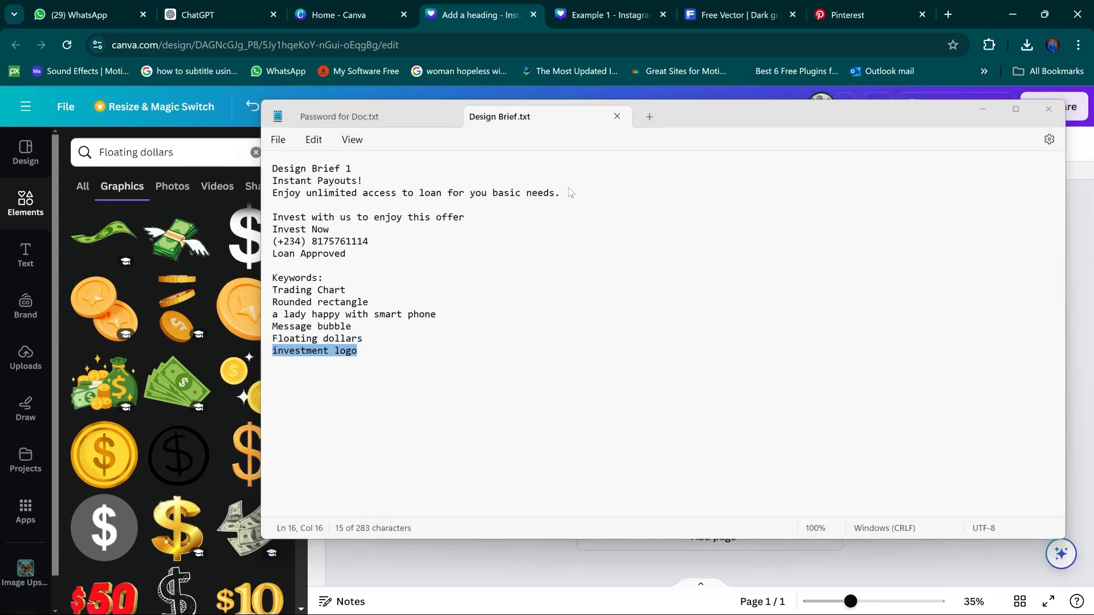
click(256, 153)
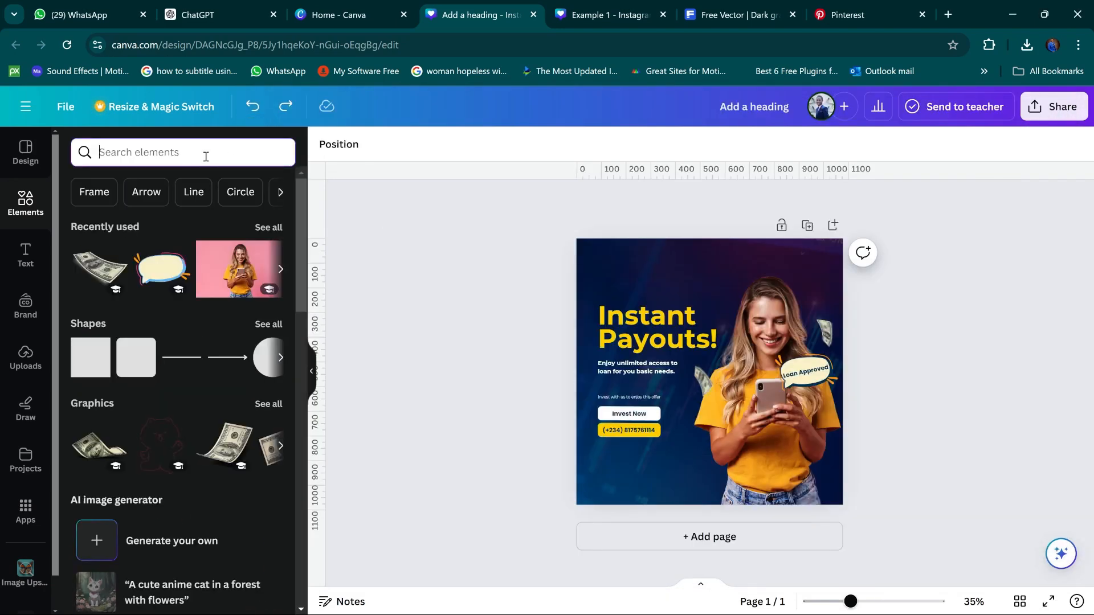
key(ctrl+v)
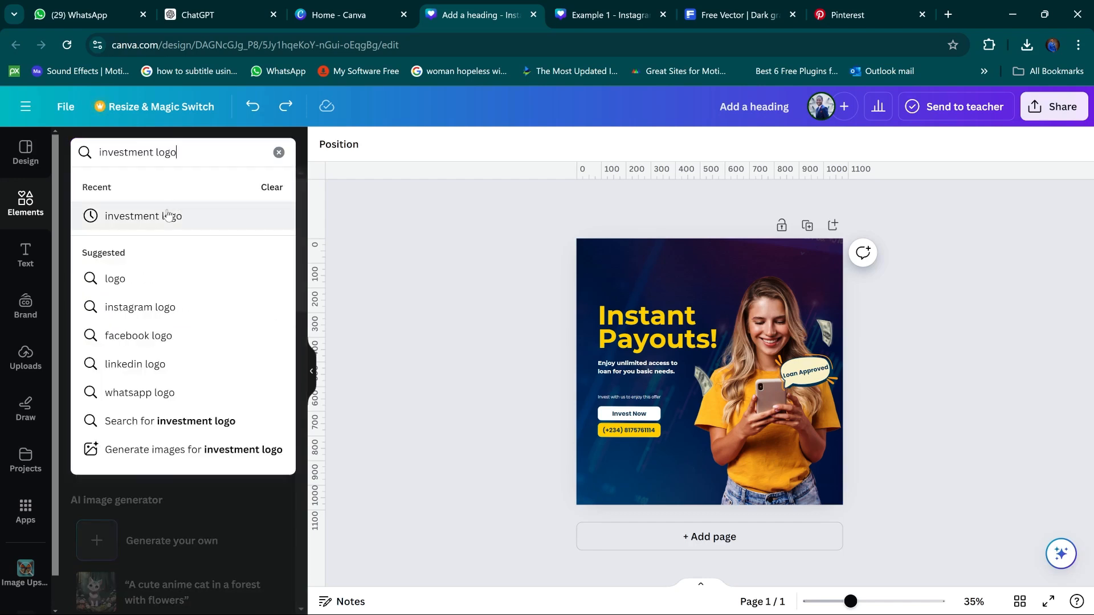
click(169, 215)
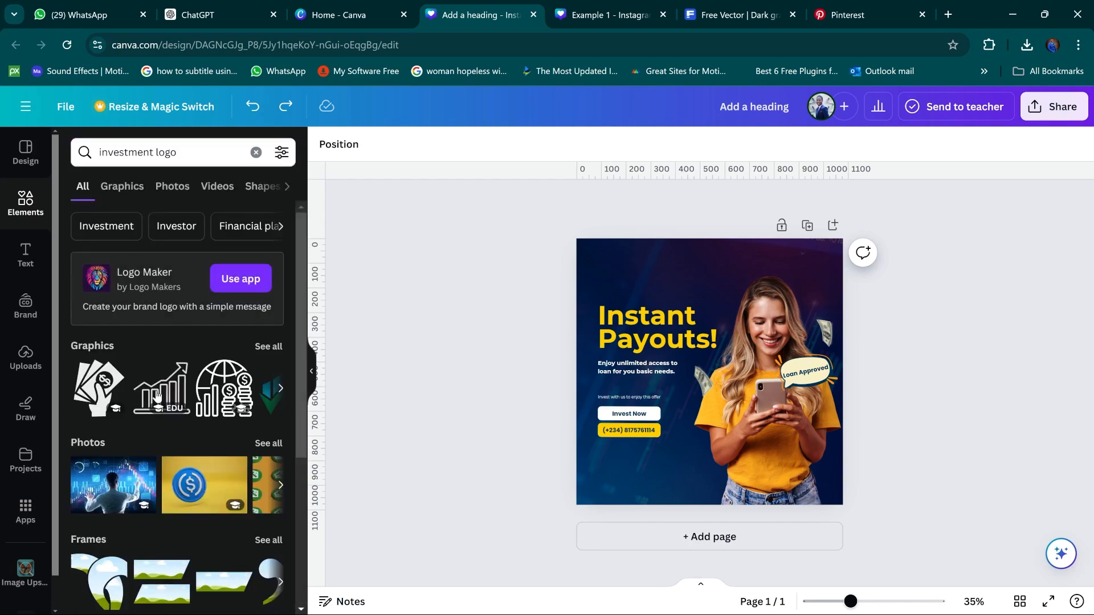
Insert the bar-chart graphic with the rising arrow, shrink it, and place it above the heading, aligned with the text's left edge
click(162, 386)
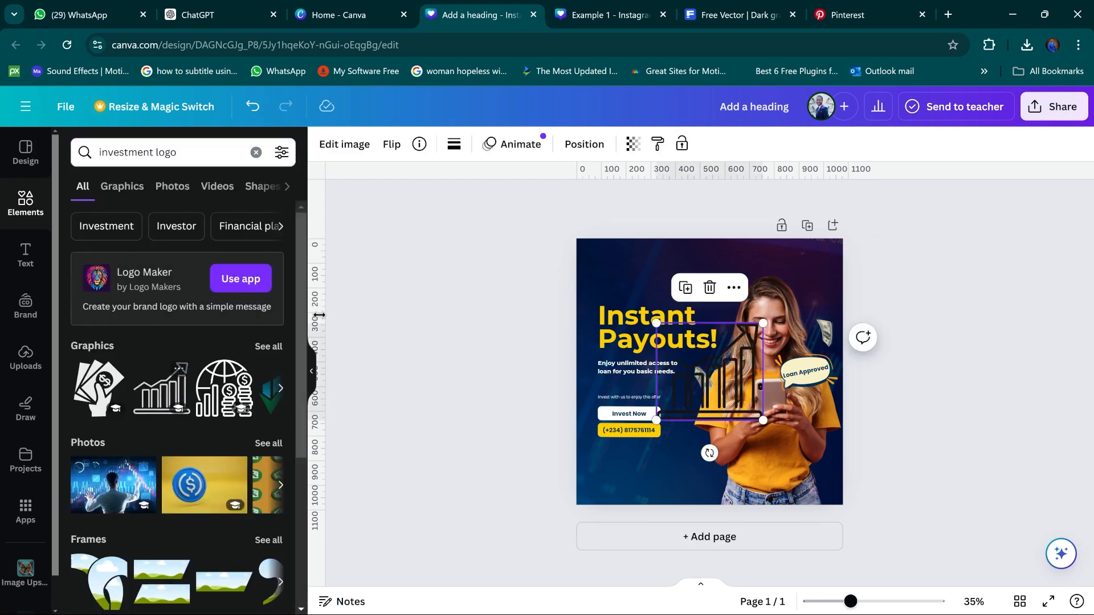
drag(689, 384, 630, 275)
drag(705, 212, 608, 220)
drag(611, 269, 595, 253)
Recolor the bar-chart logo with the yellow from the document colors
click(453, 145)
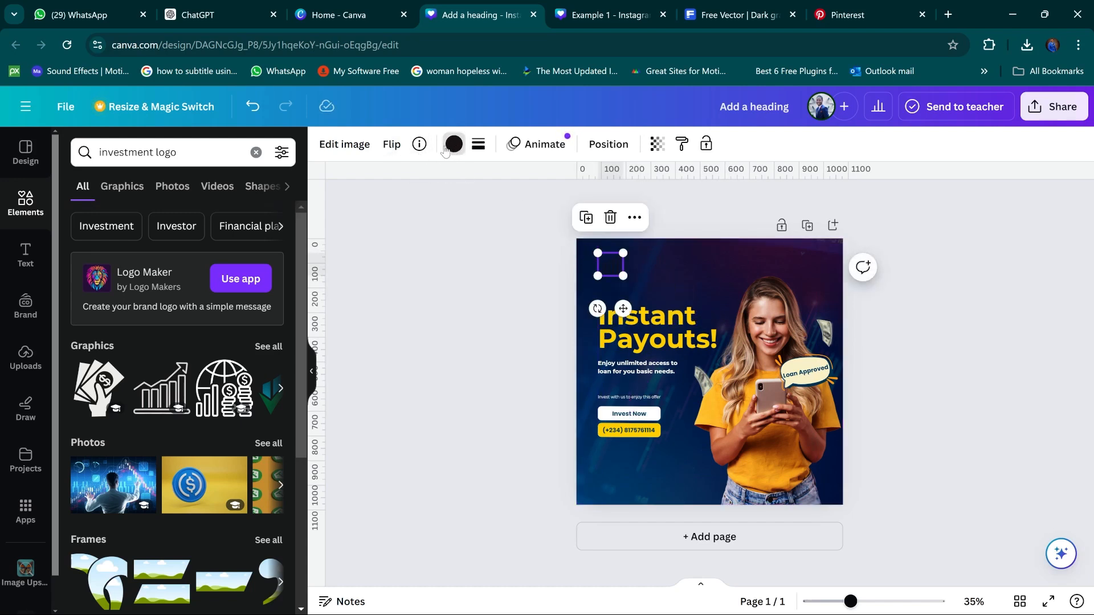
click(266, 240)
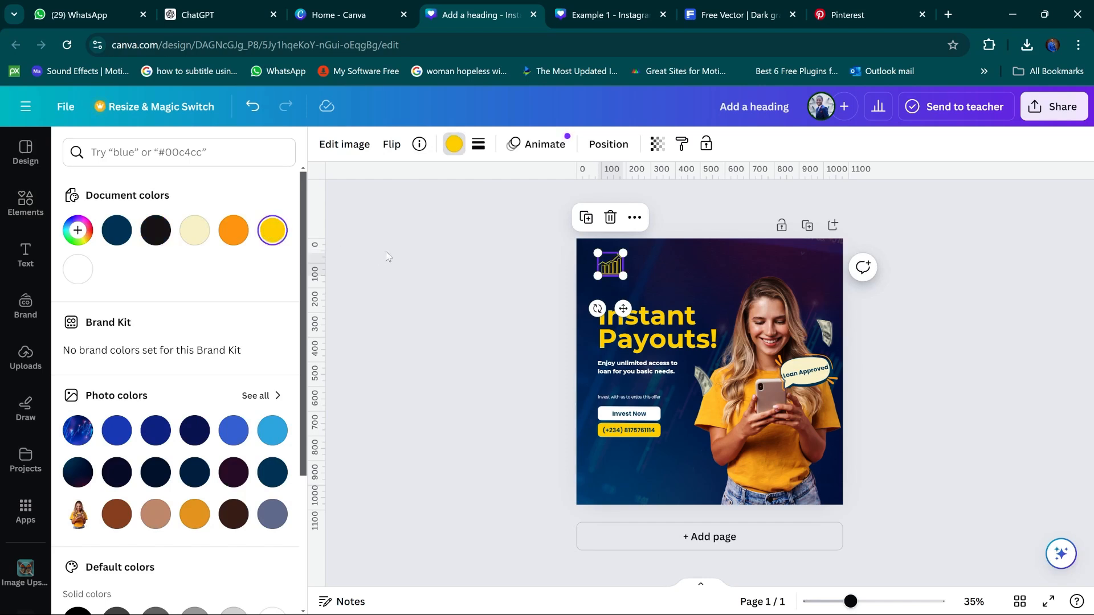
key(Escape)
click(536, 232)
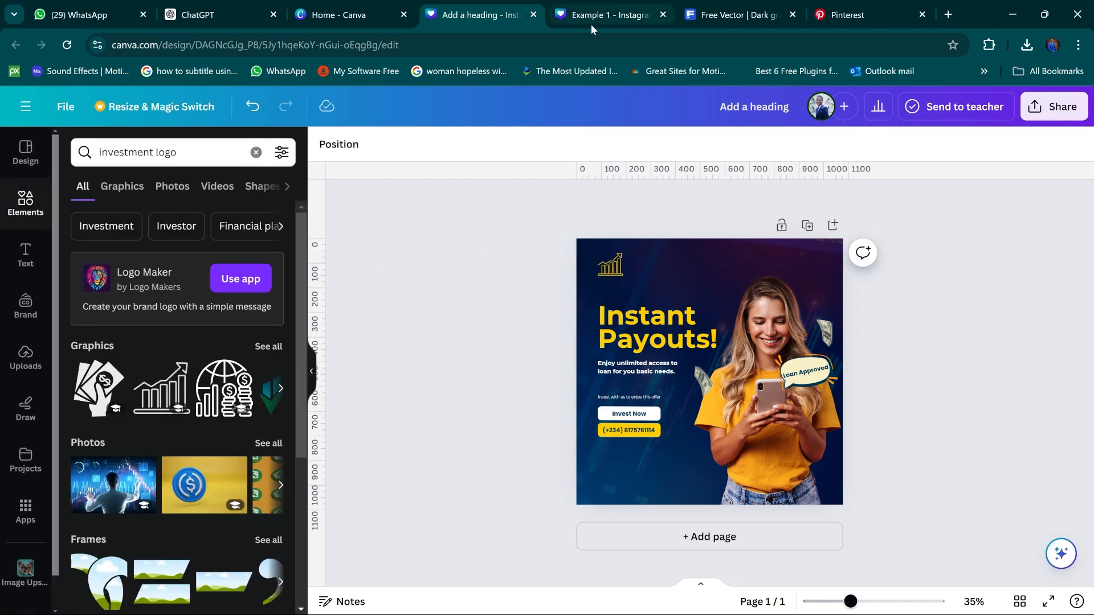
Following Example 1, duplicate the "Enjoy unlimited access" text beside the chart logo and replace its wording with "Adebayo Investment"
click(579, 16)
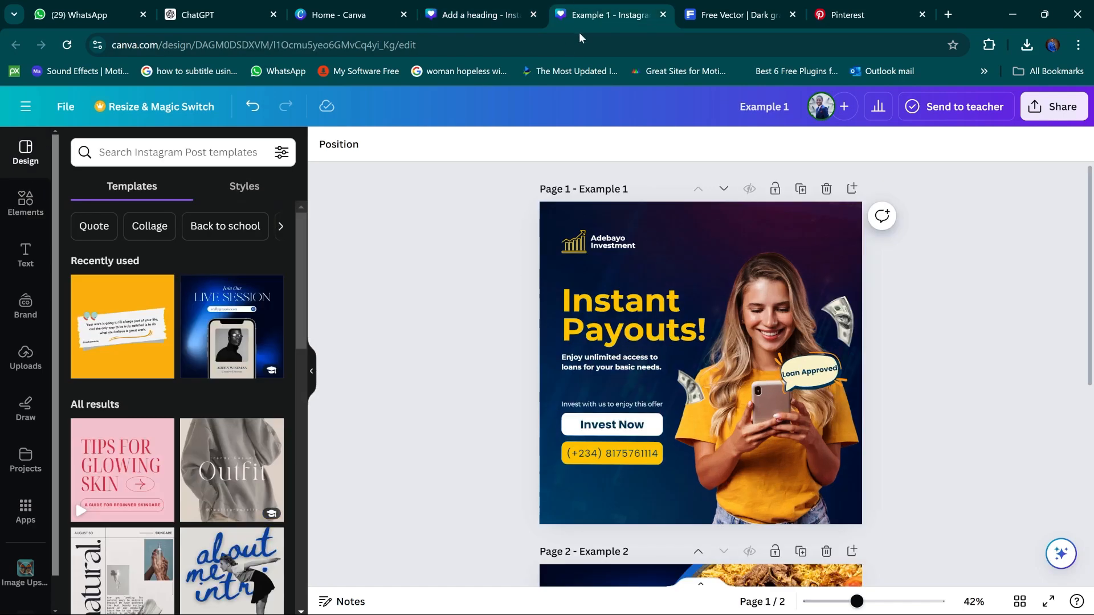
click(502, 18)
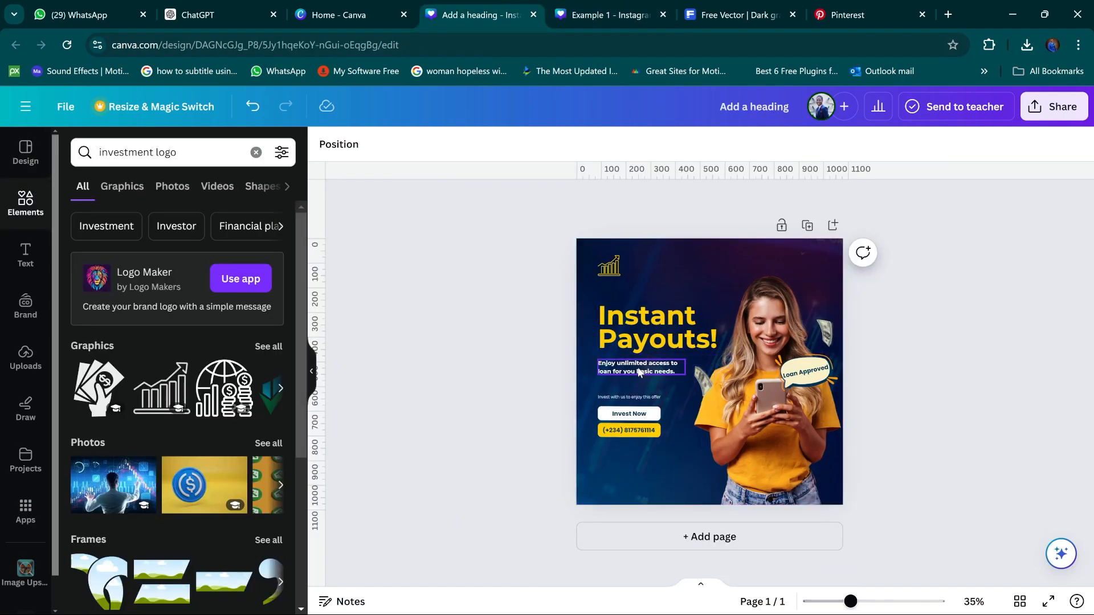
click(639, 372)
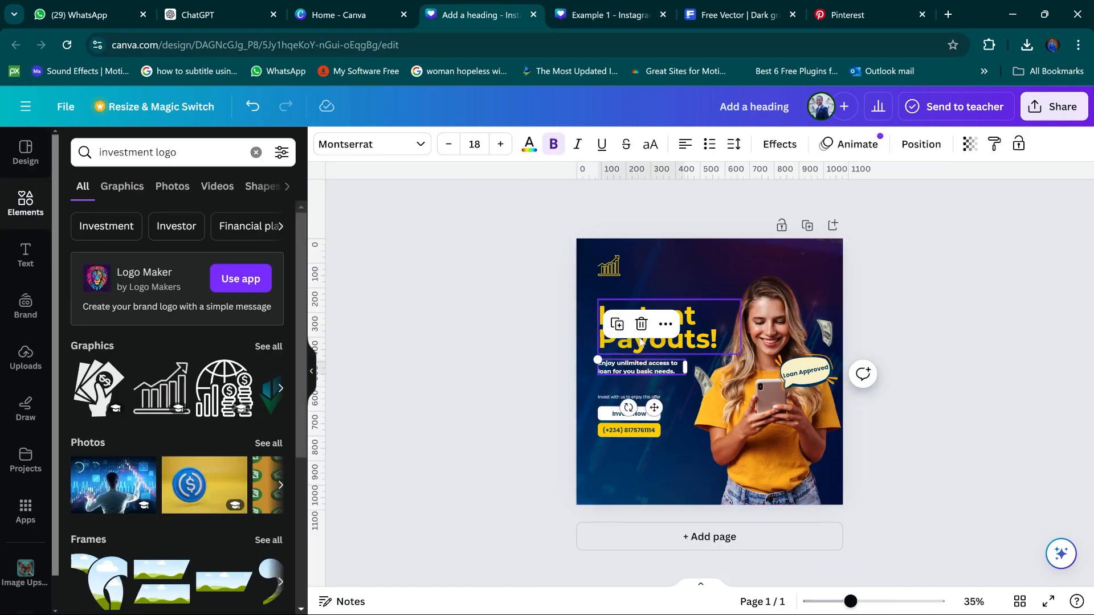
drag(655, 408, 683, 312)
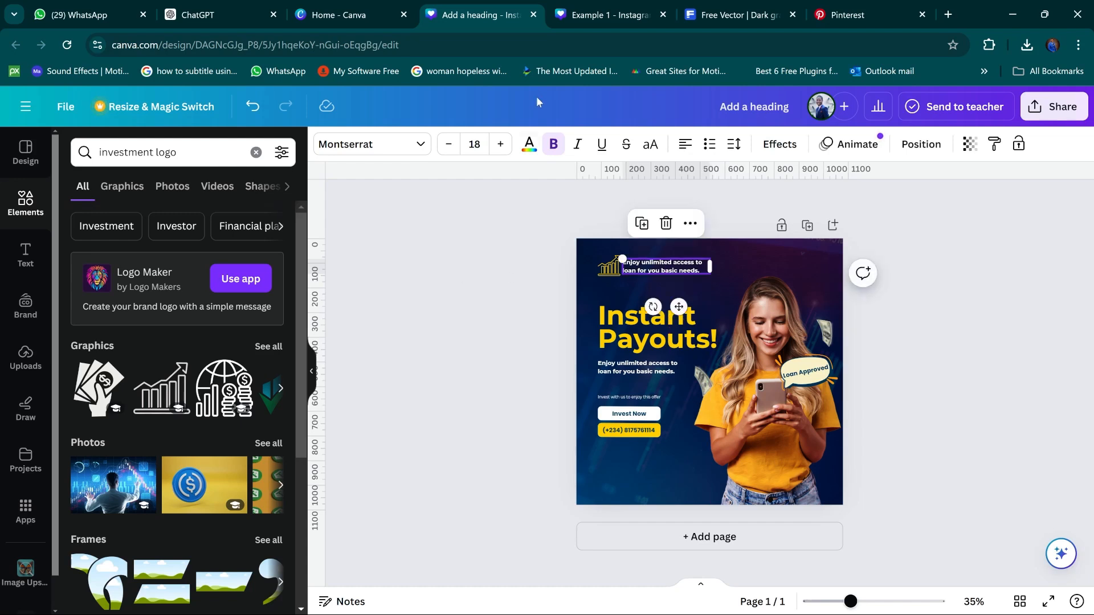
double_click(674, 269)
text(Ad)
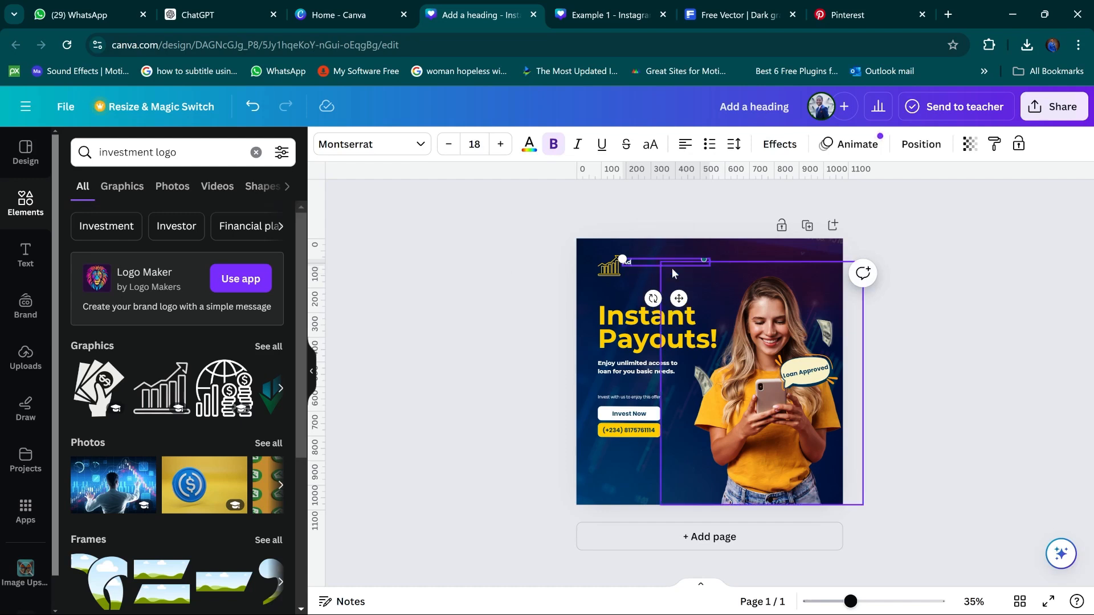
text(ebayo Investment)
click(996, 280)
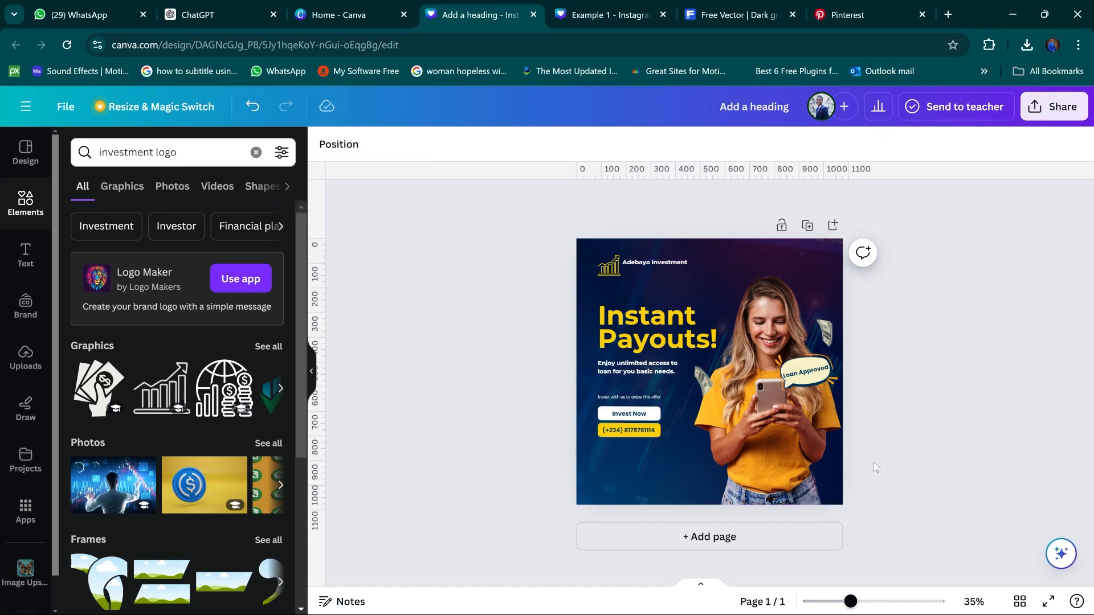
Narrow the "Adebayo Investment" text box so the company name wraps onto two lines
drag(850, 602, 861, 602)
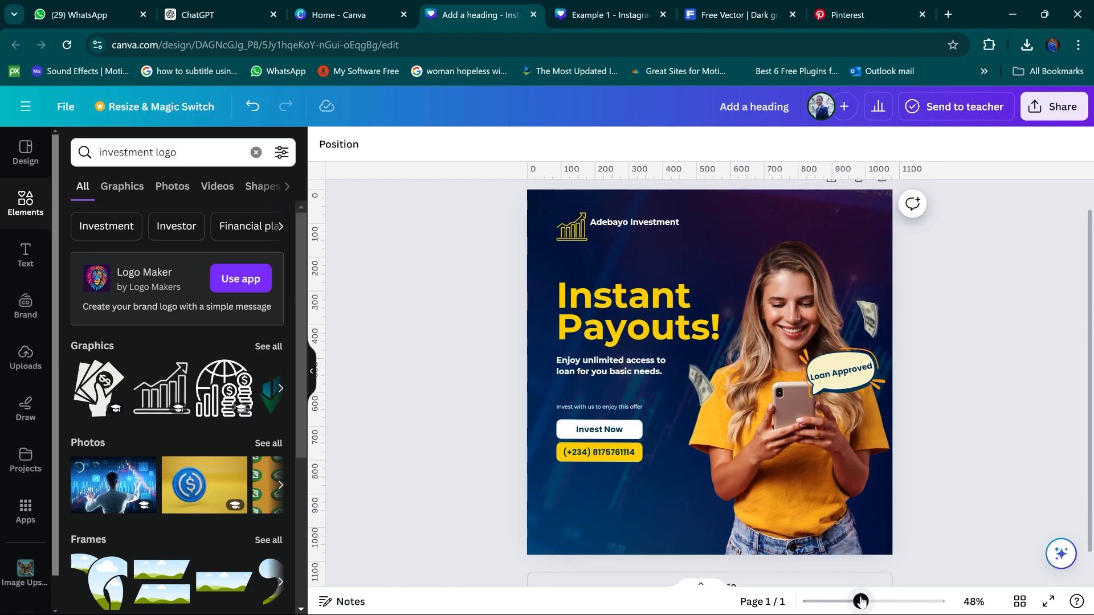
click(652, 223)
drag(710, 224, 676, 227)
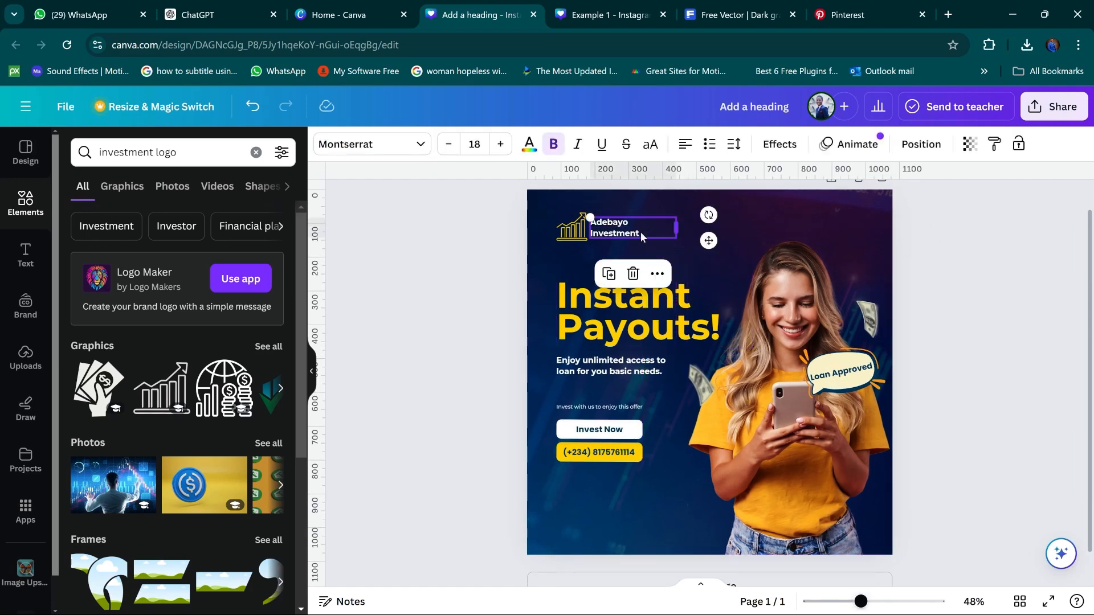
click(427, 260)
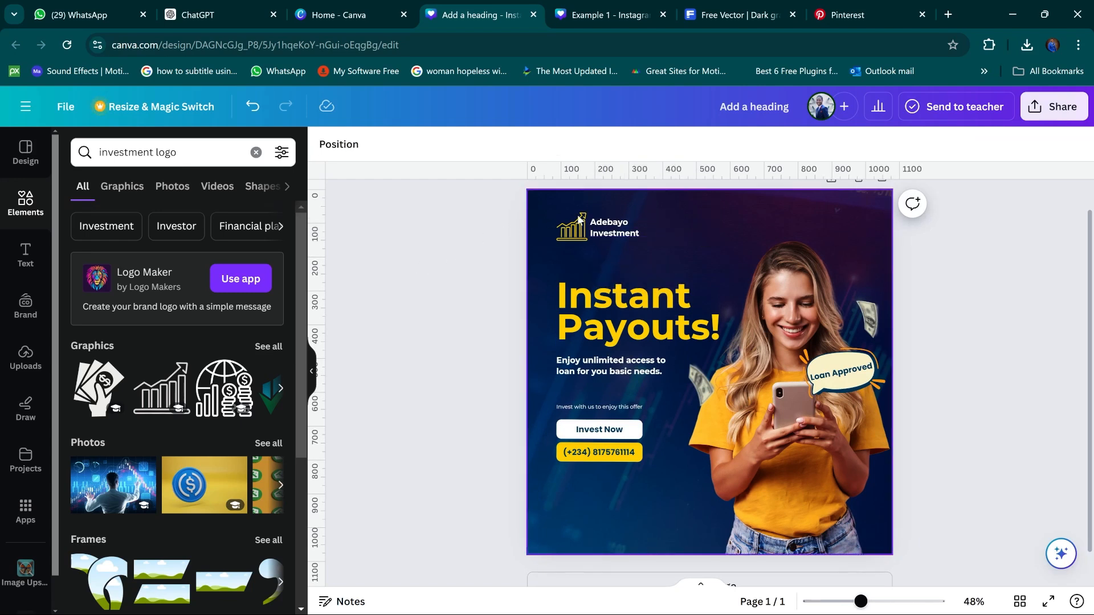
Set the company name's line spacing to 0.89 and position the text level with the middle of the chart logo
click(607, 235)
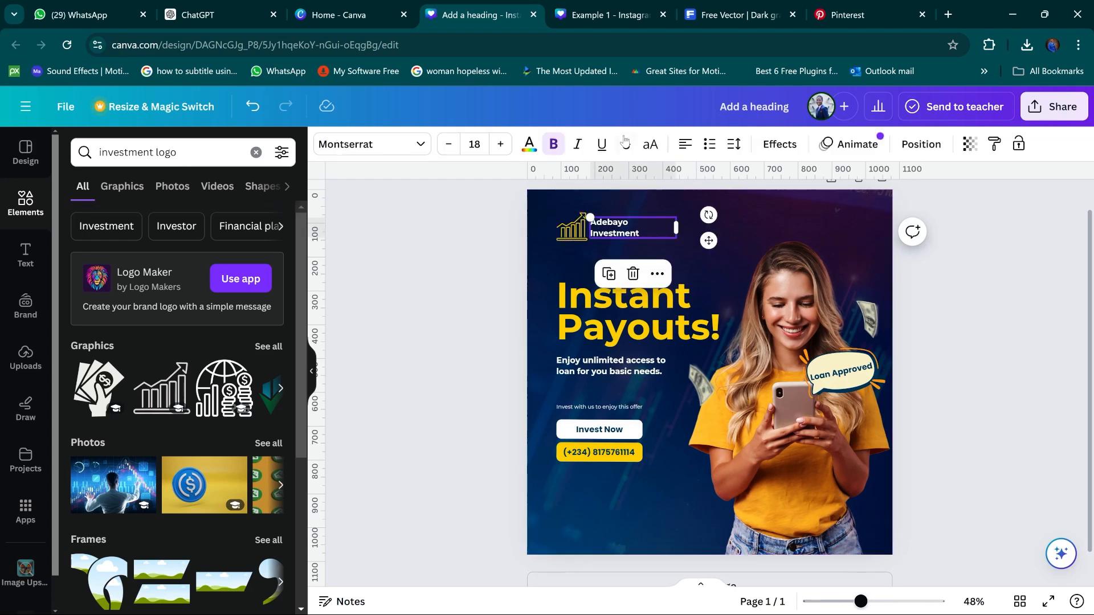
click(734, 145)
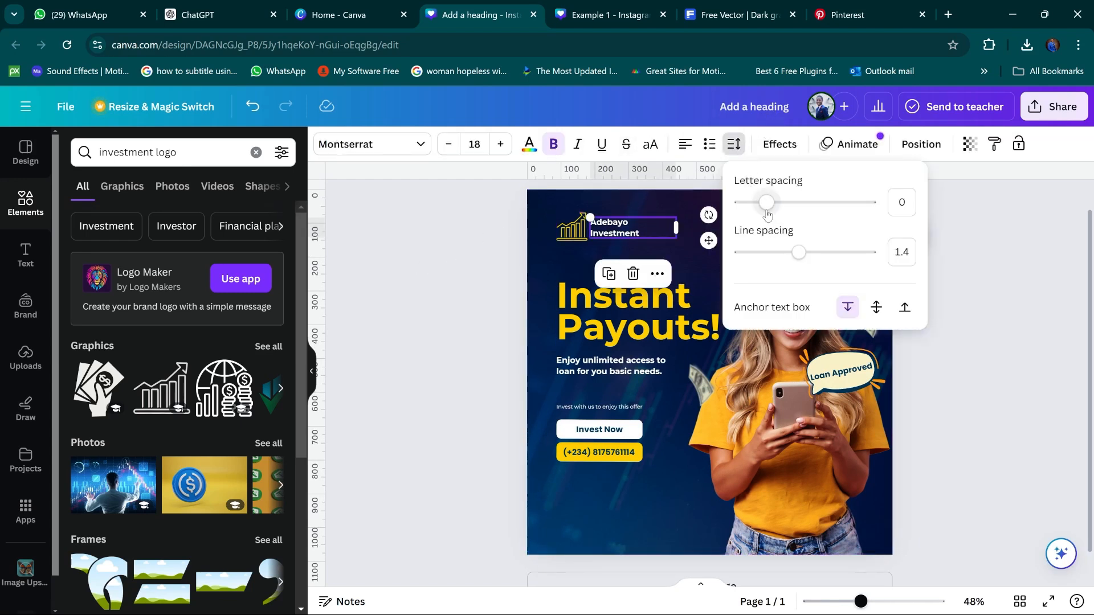
click(256, 152)
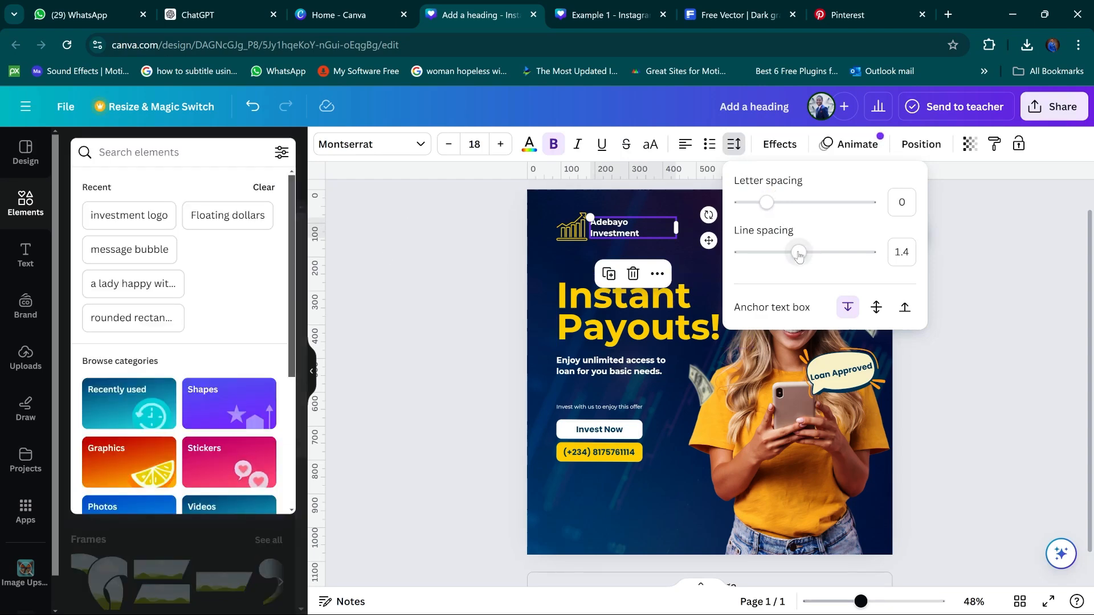
drag(798, 253, 767, 275)
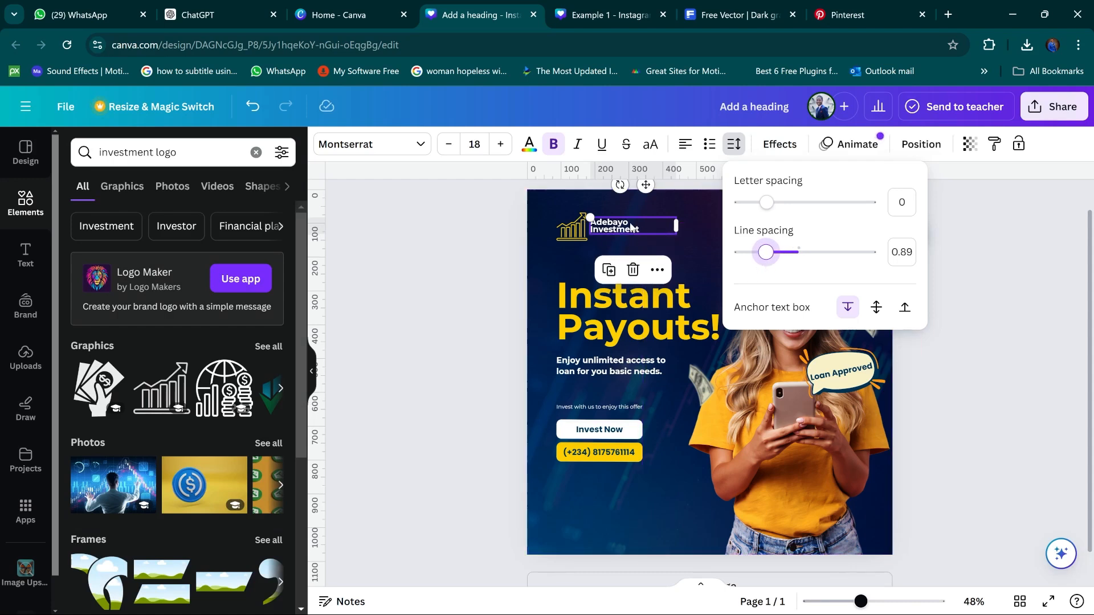
drag(625, 225, 623, 227)
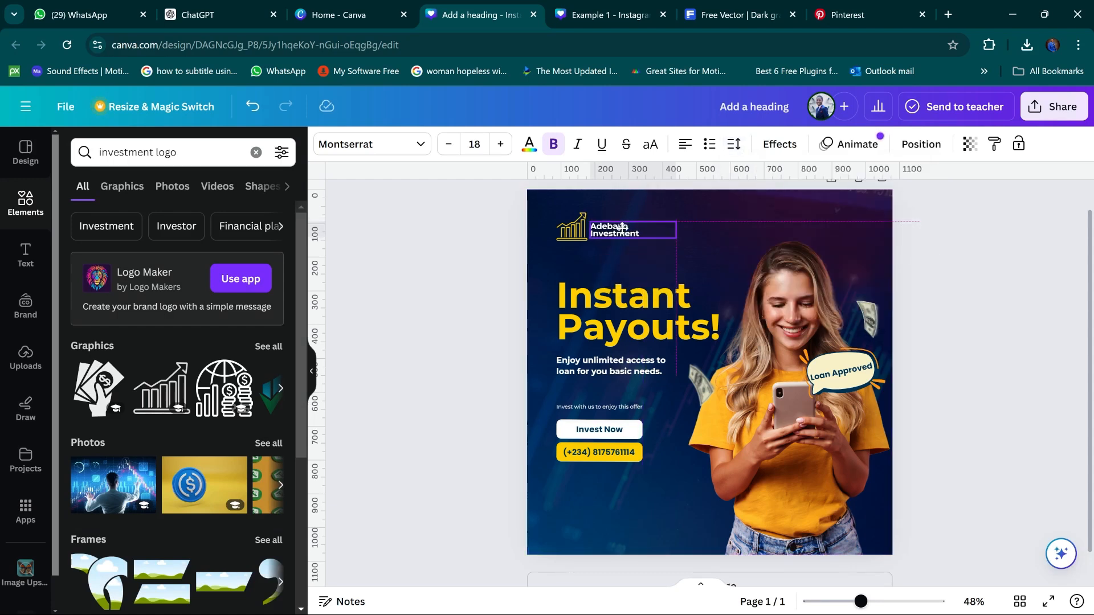
click(456, 235)
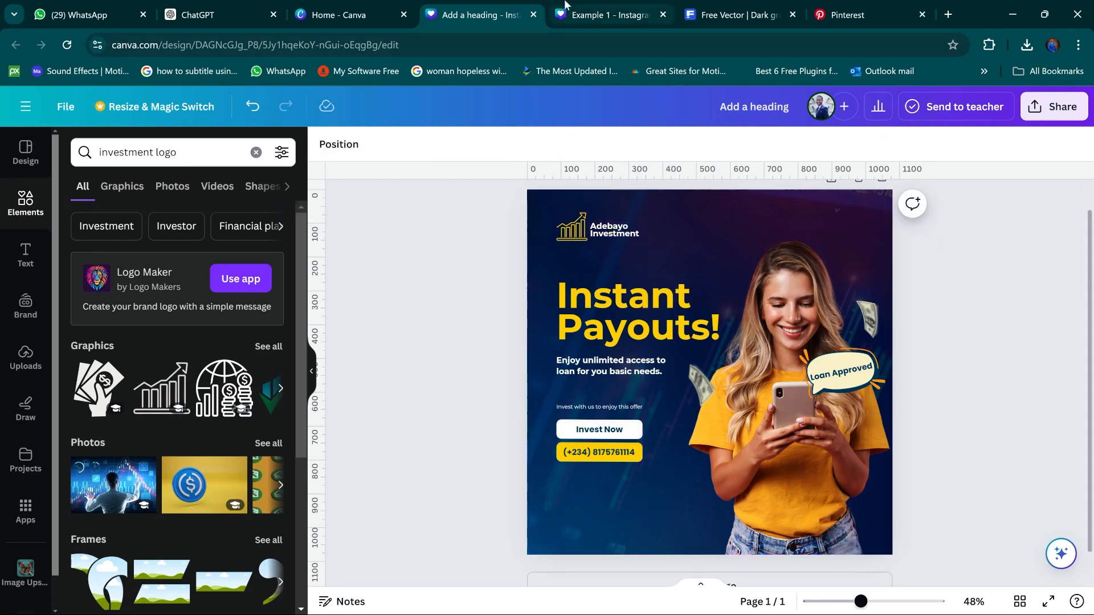
click(614, 234)
key(Up)
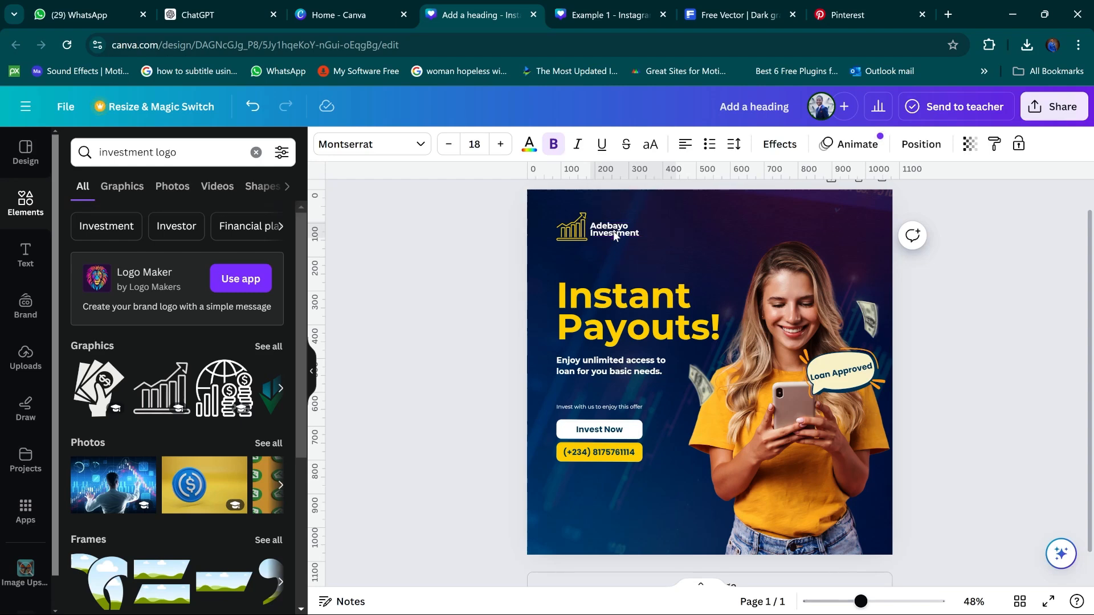
Compare the flyer's logo, company name and overall layout with Example 1
click(624, 14)
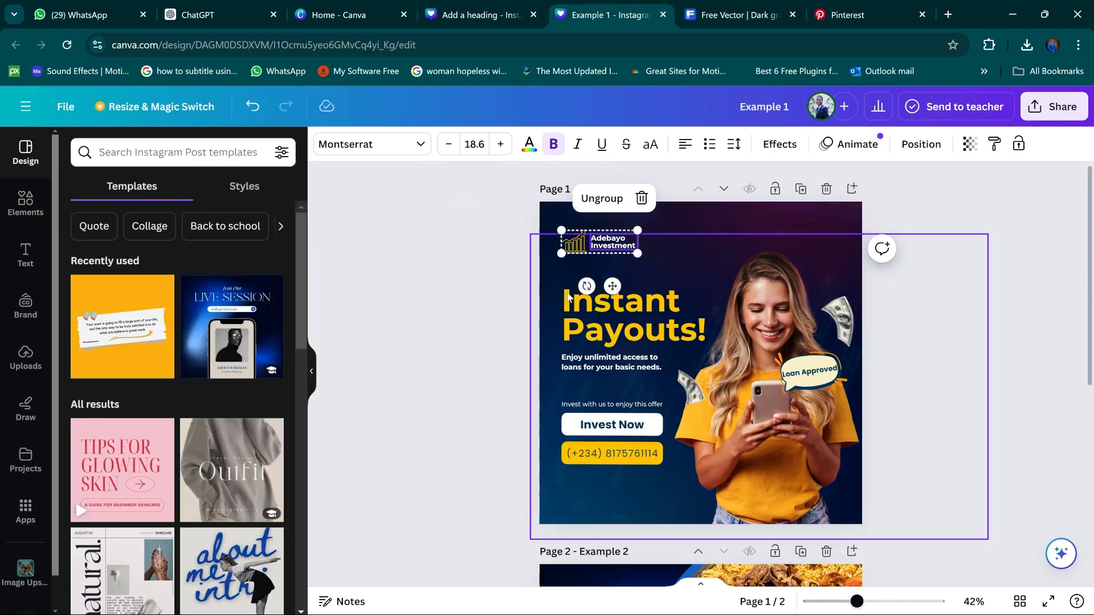
click(445, 350)
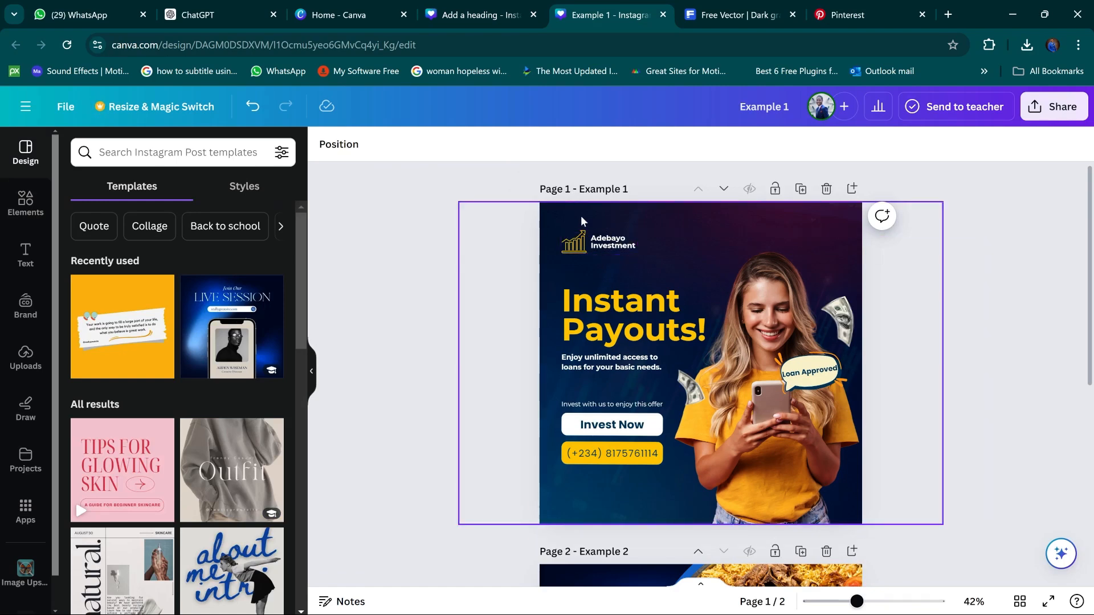
click(476, 14)
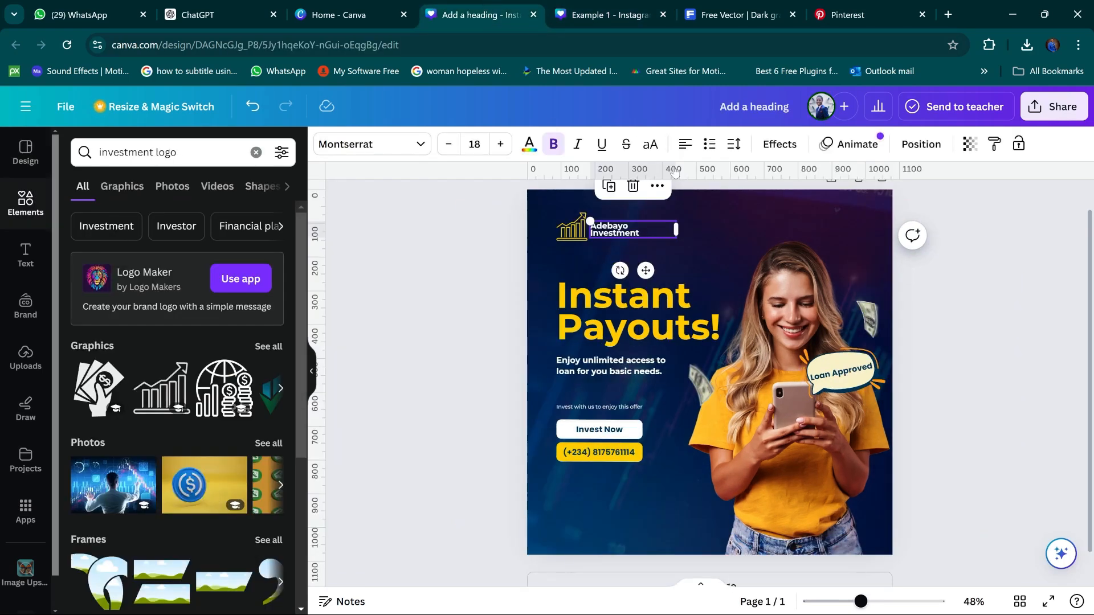
click(994, 314)
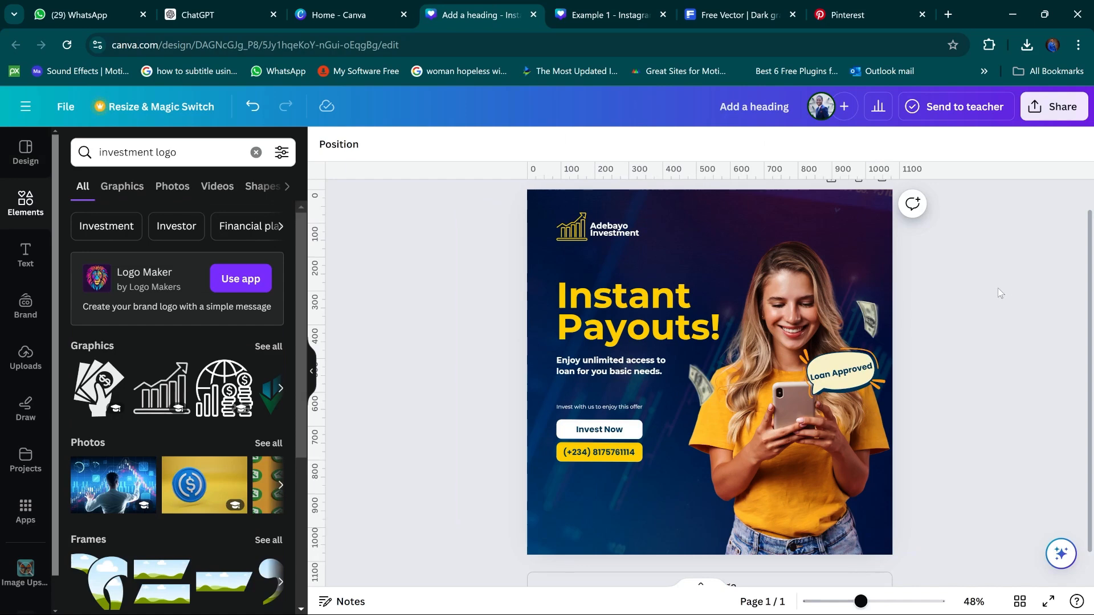
click(593, 15)
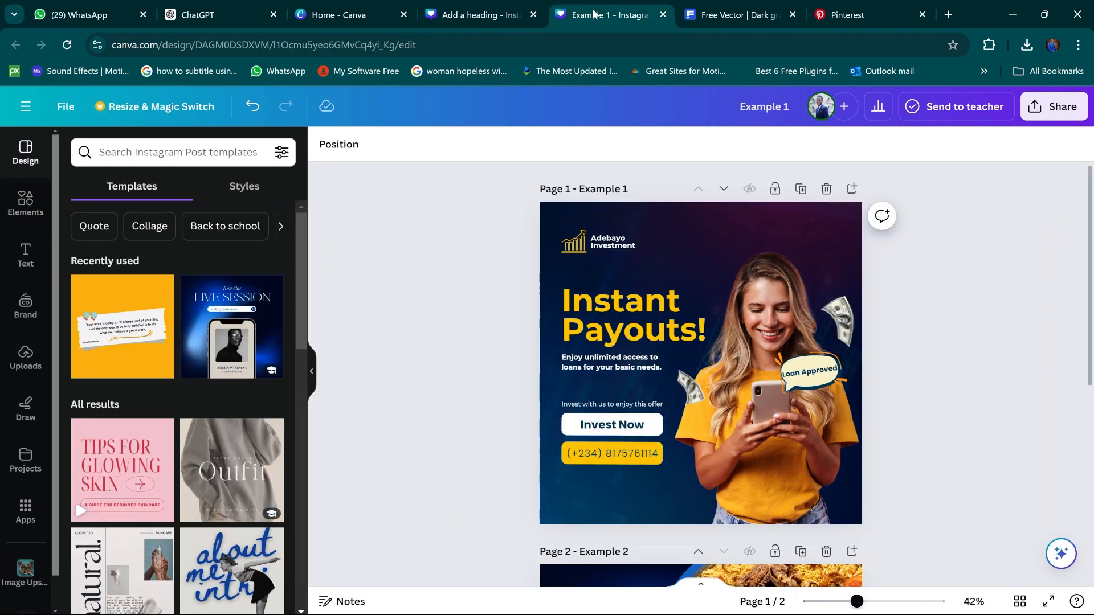
drag(857, 603, 865, 603)
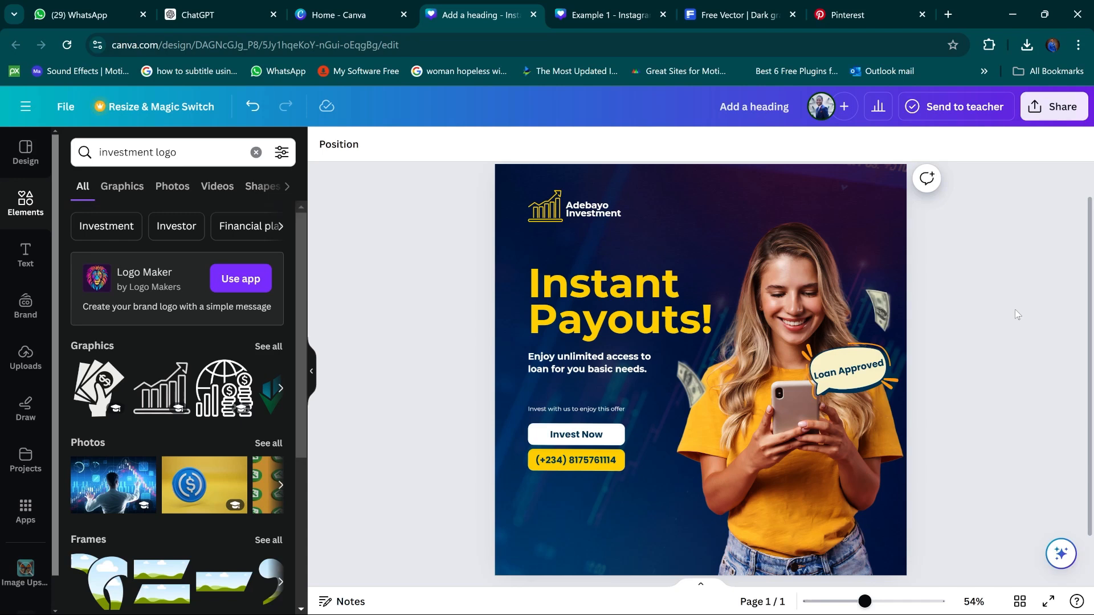
Set the flyer's download options to JPG format with a quality of 100
click(1046, 111)
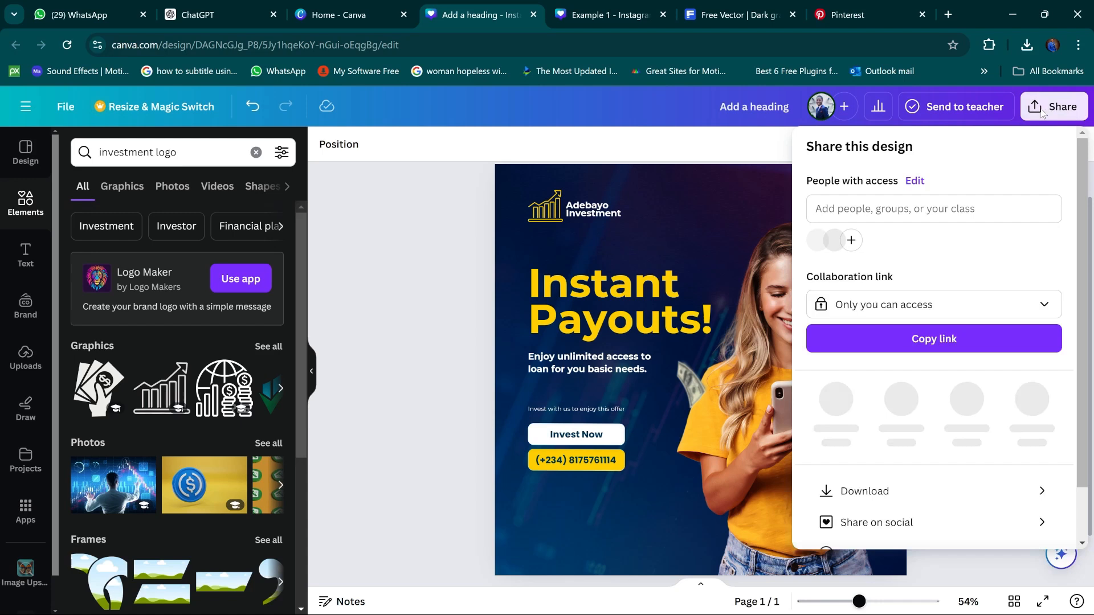
click(898, 485)
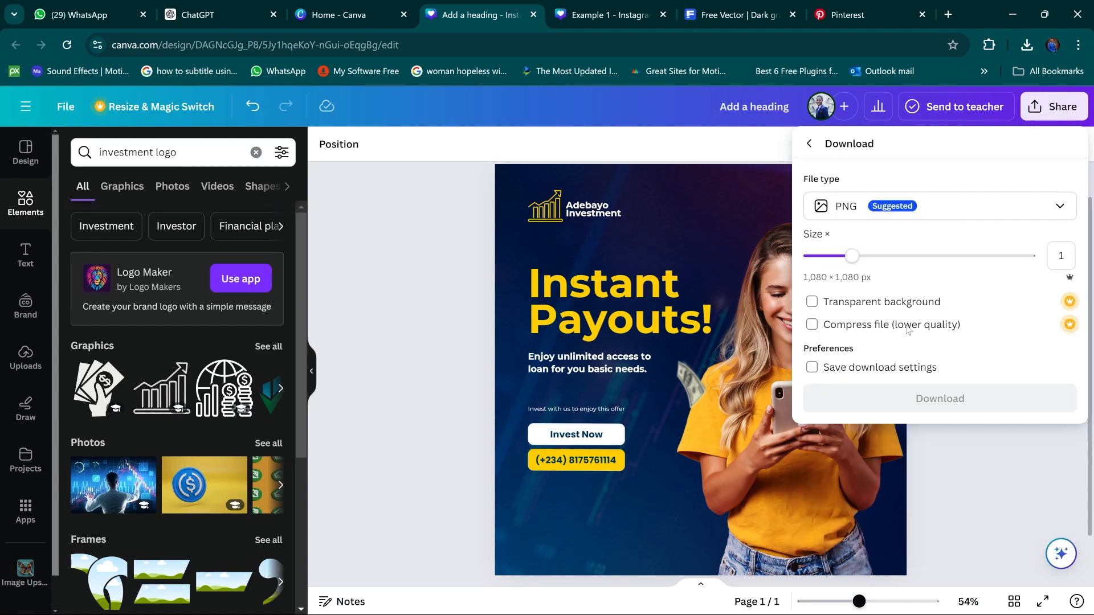
click(963, 208)
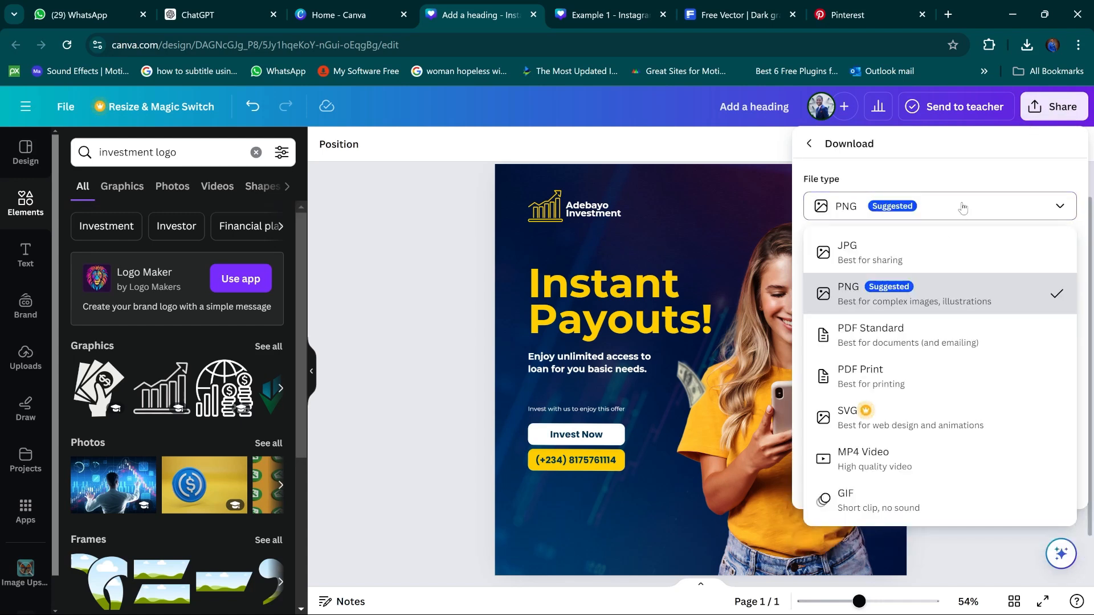
click(931, 261)
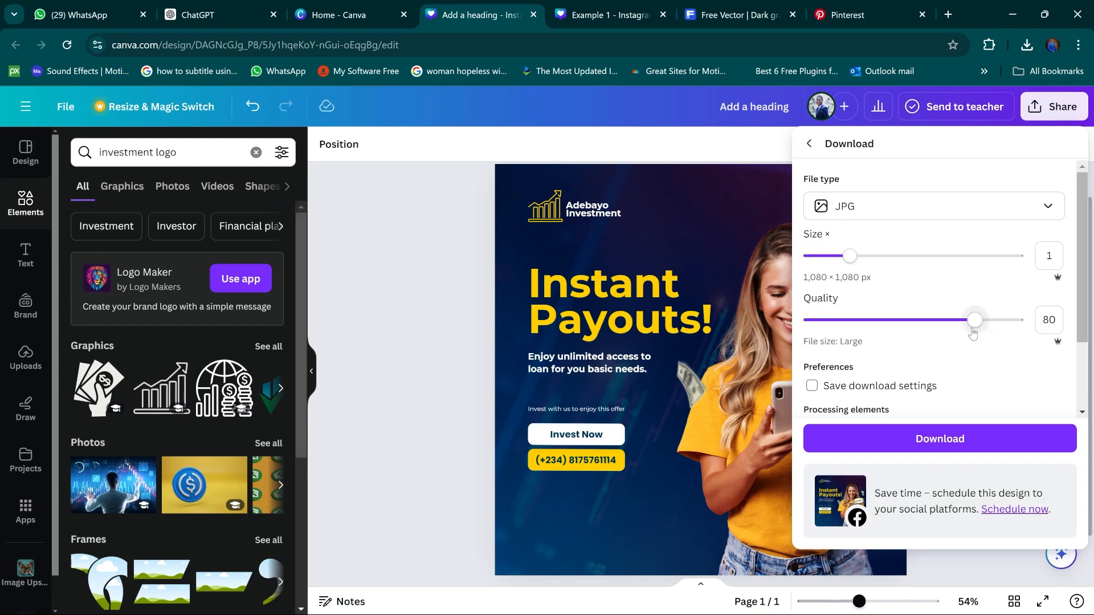
drag(975, 324, 1030, 329)
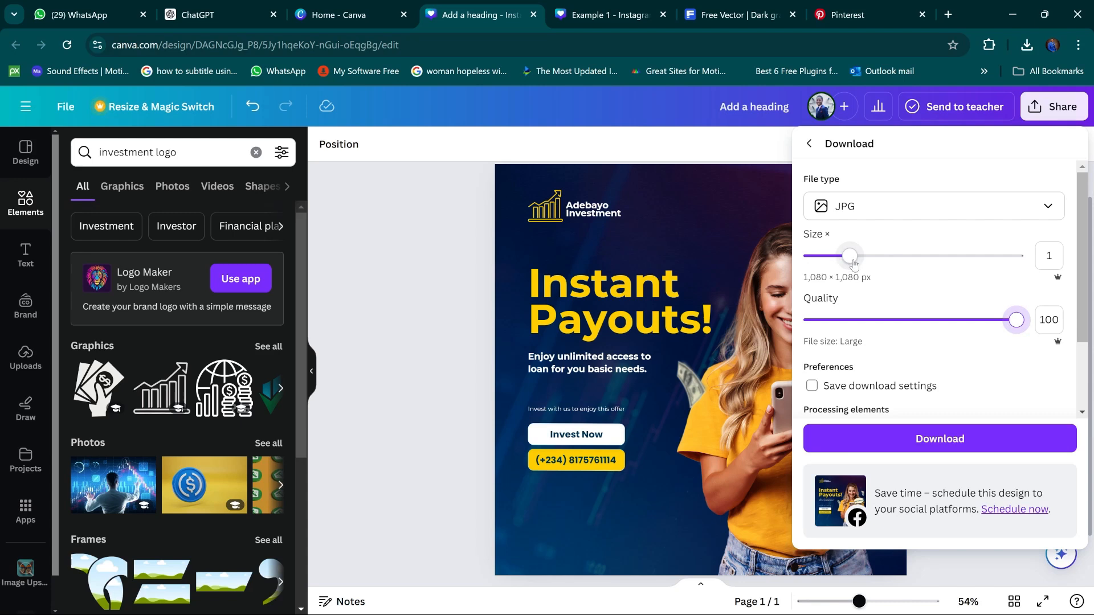
Try larger download sizes of 1.125 and 2.75, reset the size to 1, and close the download options
click(1039, 257)
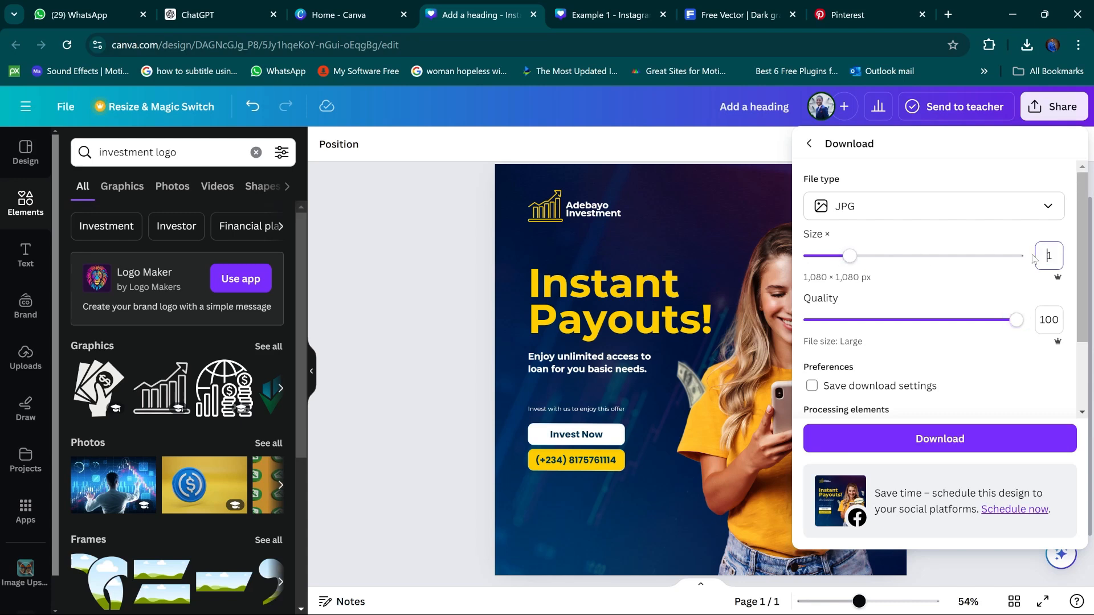
drag(1046, 254, 1077, 258)
key(Up)
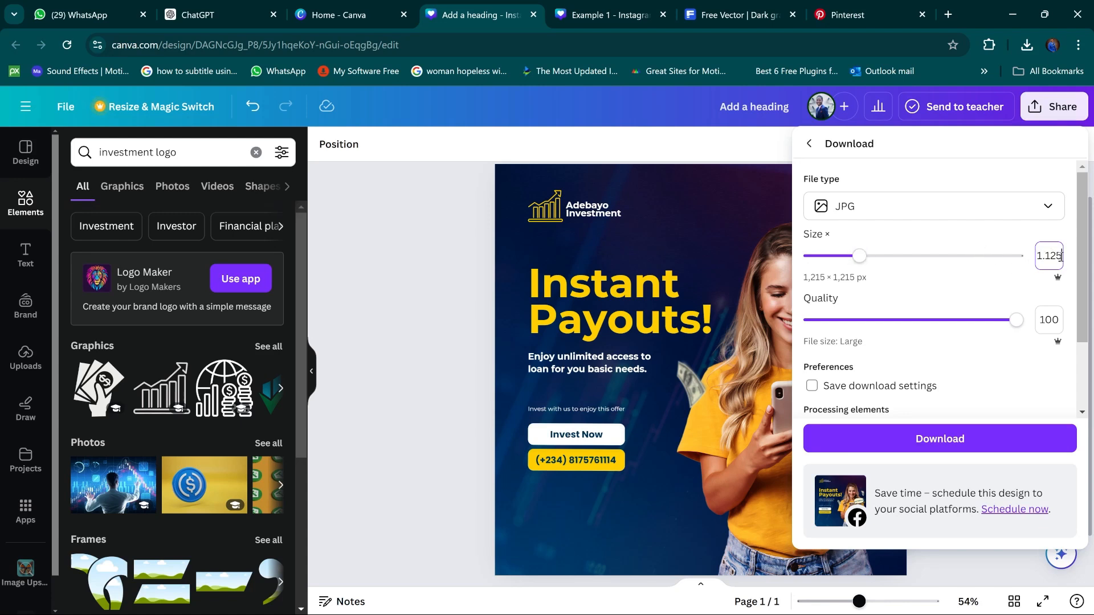
drag(1060, 256, 1037, 257)
text(1)
click(988, 261)
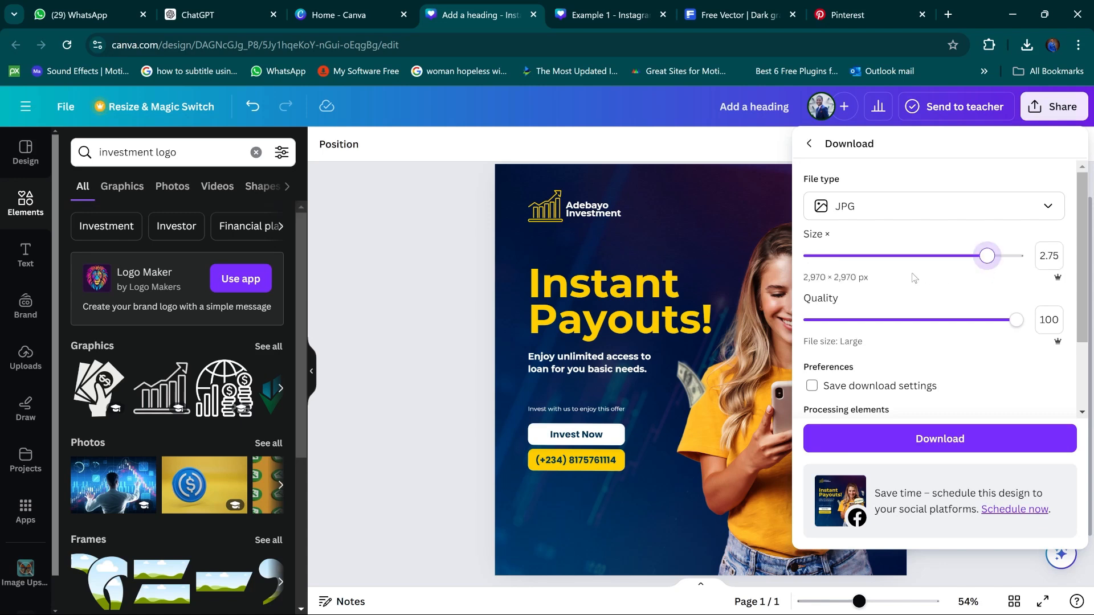
click(849, 256)
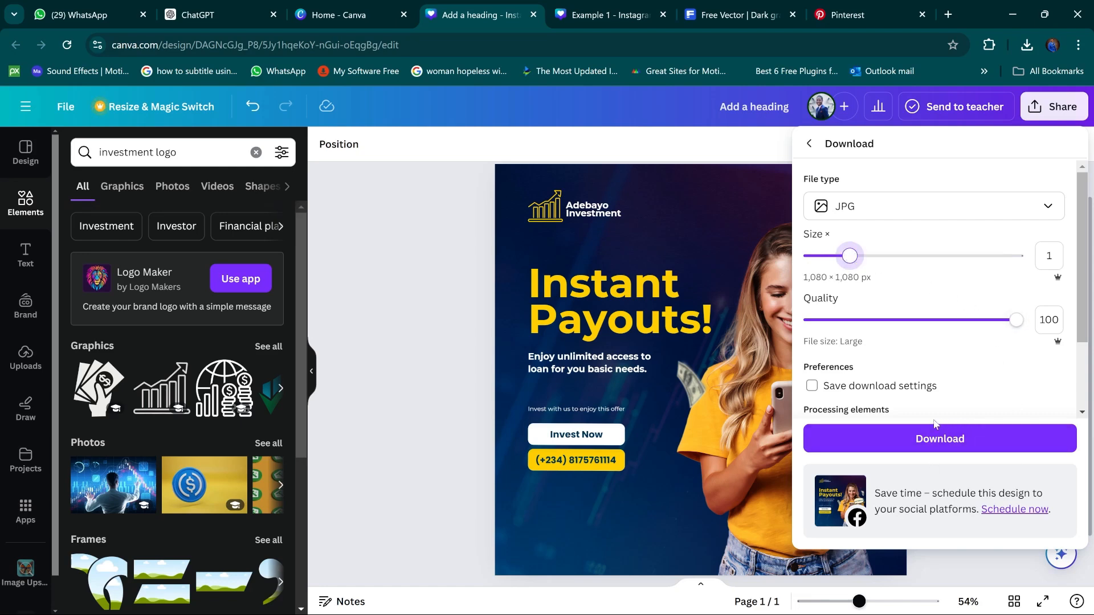
click(411, 307)
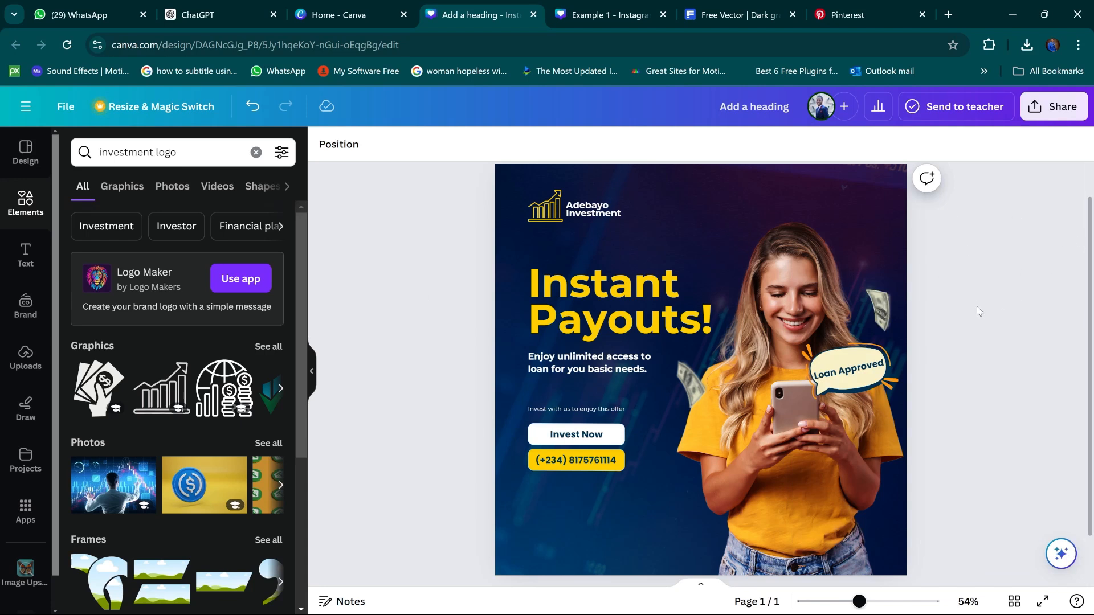
Look over the whole flyer and check it against the Example 1 design
scroll(979, 310, down, 1)
scroll(979, 305, up, 2)
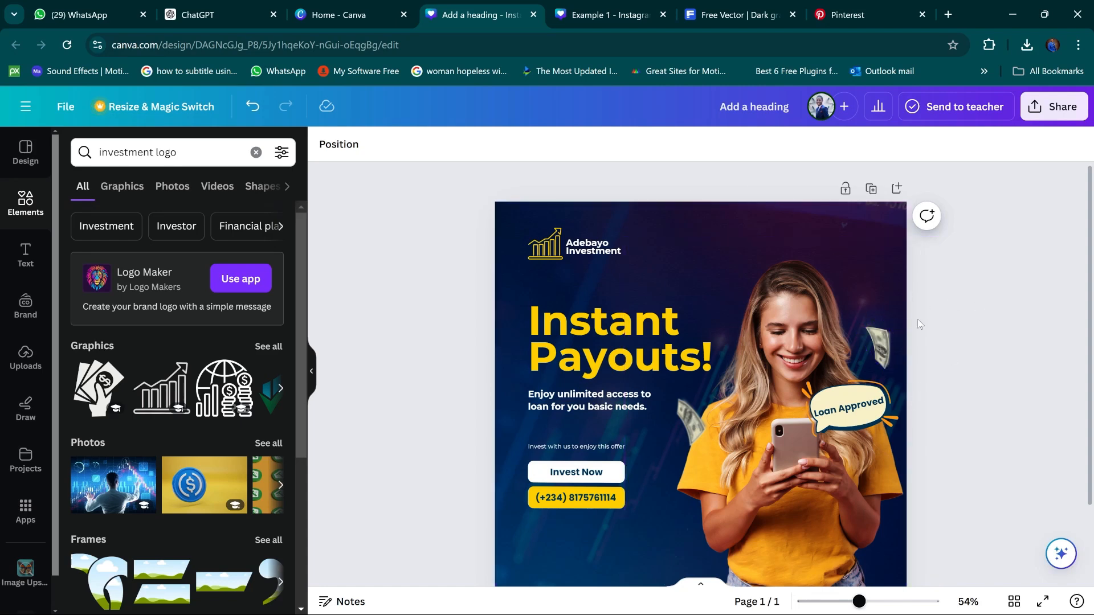
scroll(908, 335, down, 2)
scroll(946, 305, up, 2)
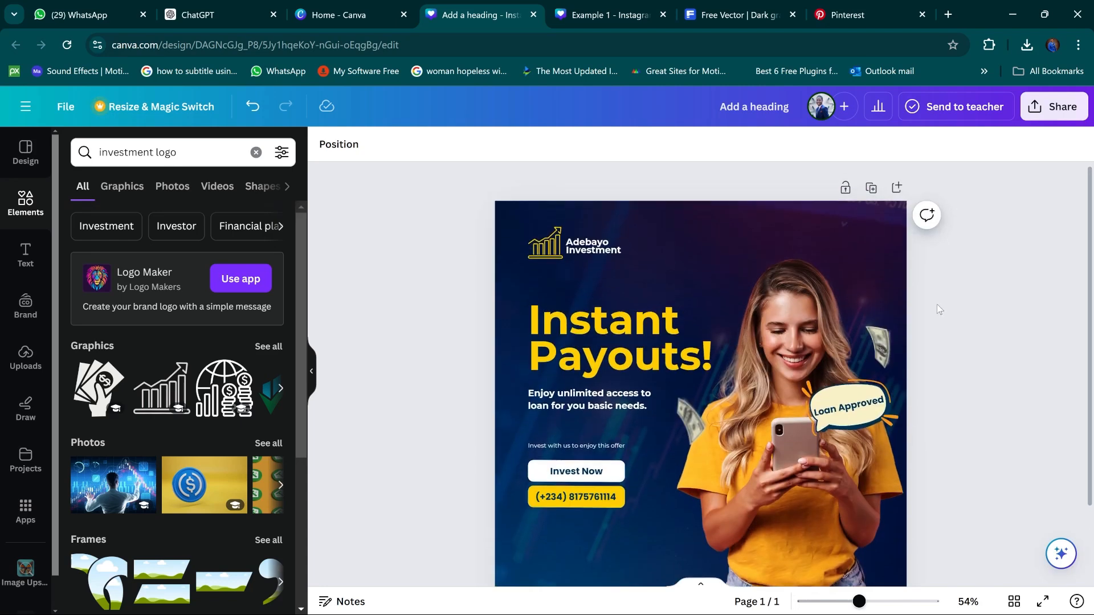
click(615, 6)
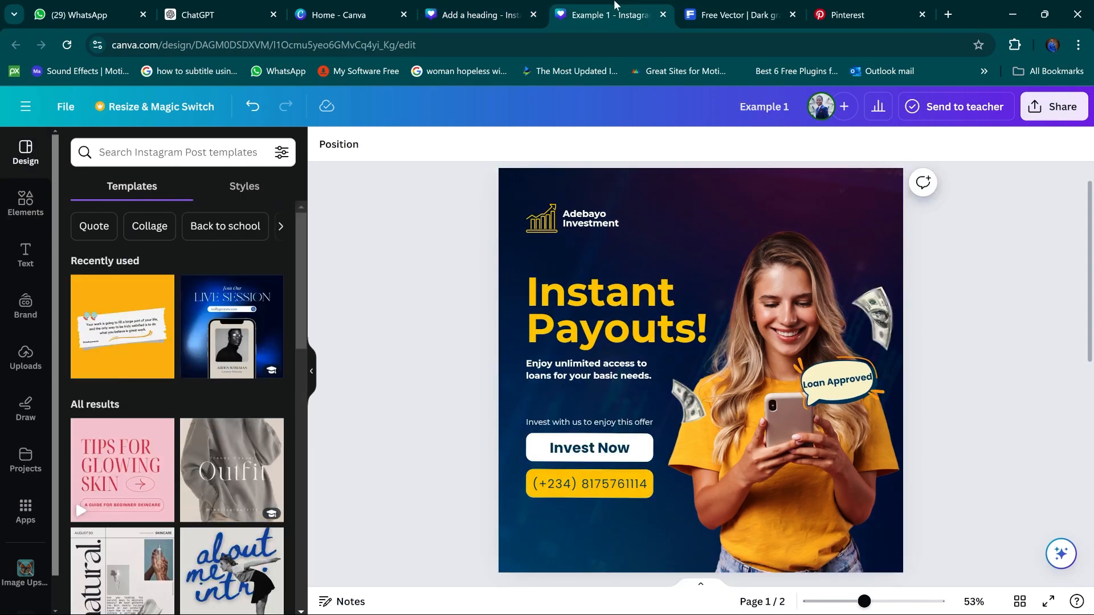
click(473, 14)
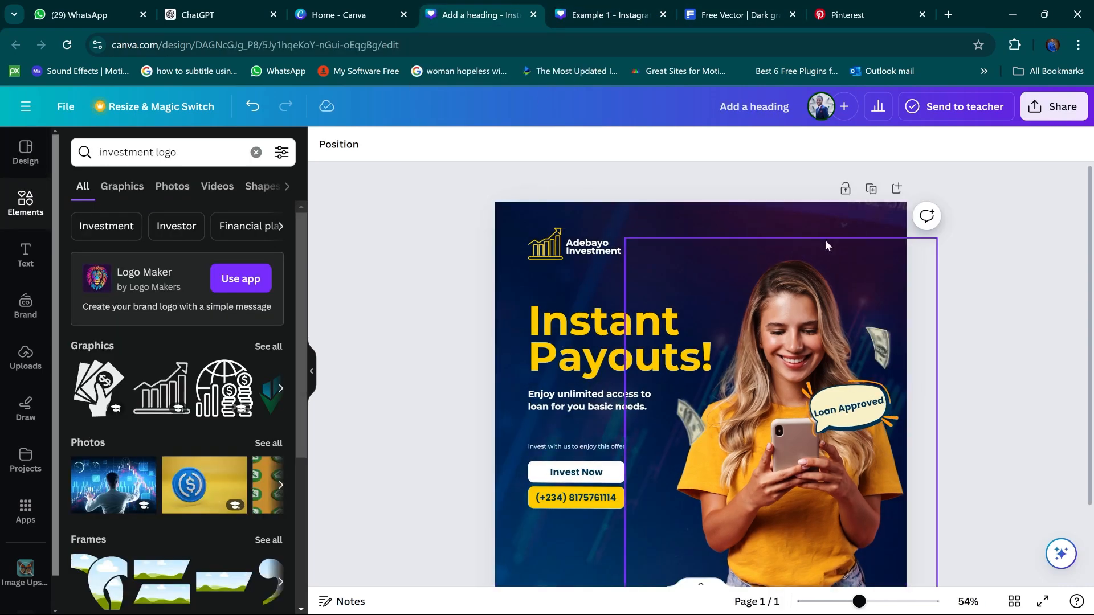
Open the 7 Basic Principles presentation with its page thumbnails hidden, and return to the flyer
click(374, 14)
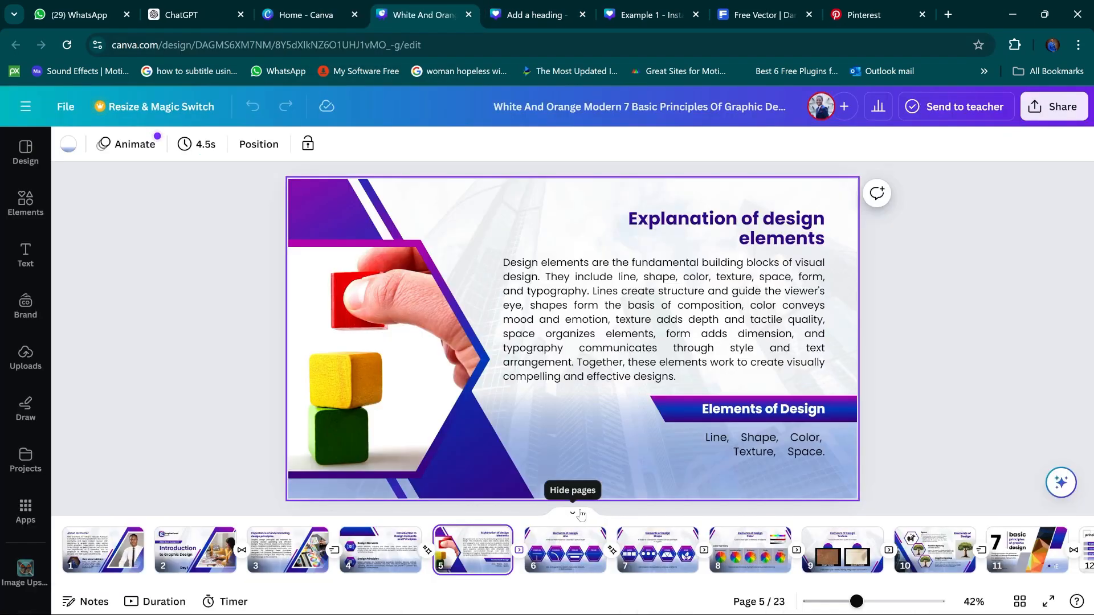
click(572, 515)
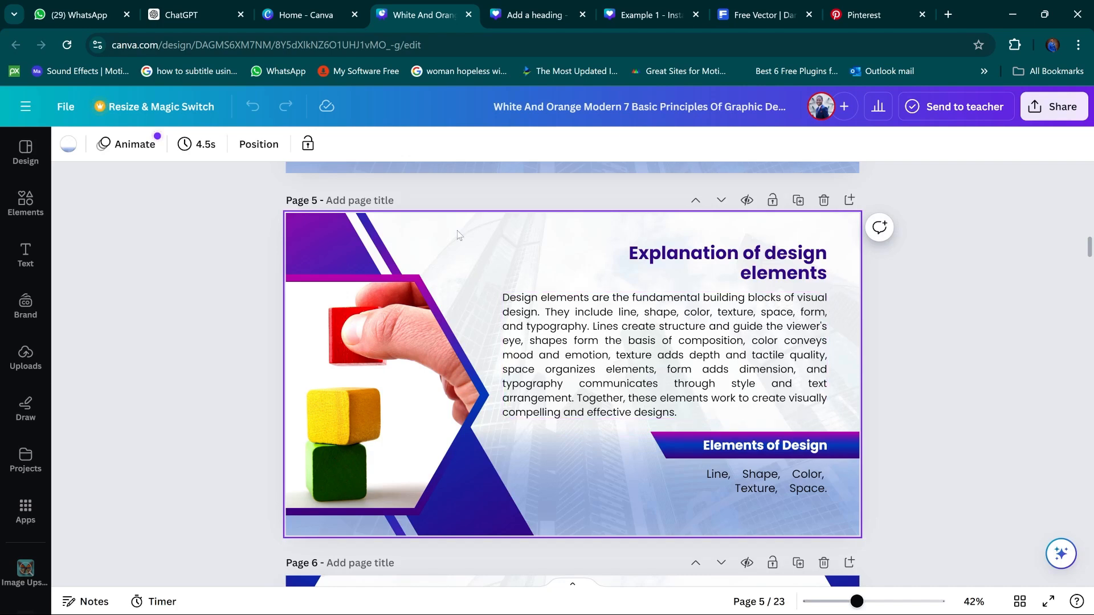
click(321, 6)
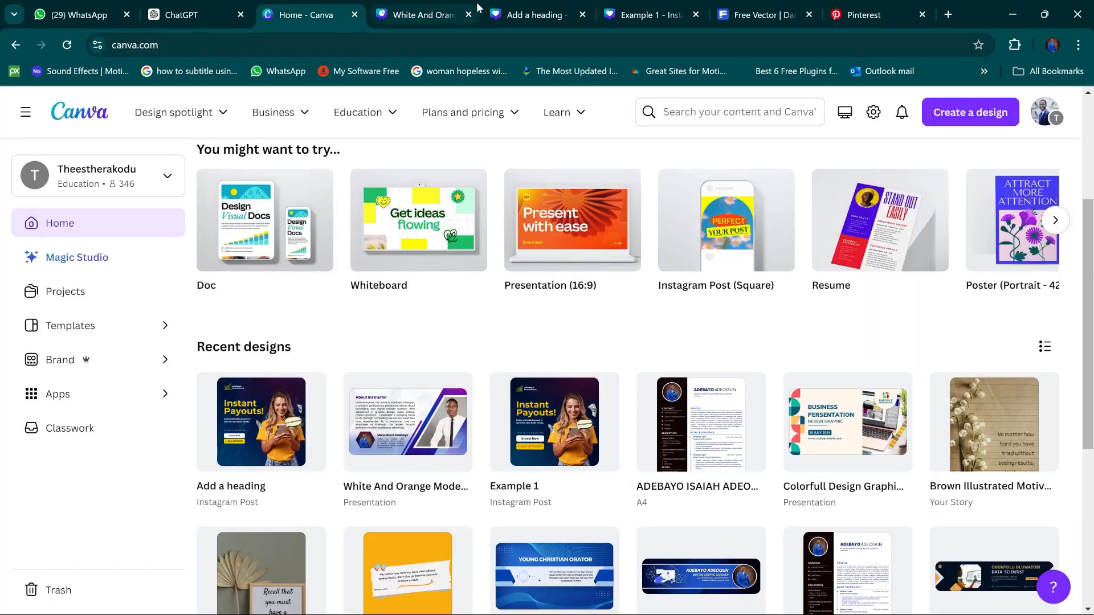
click(519, 14)
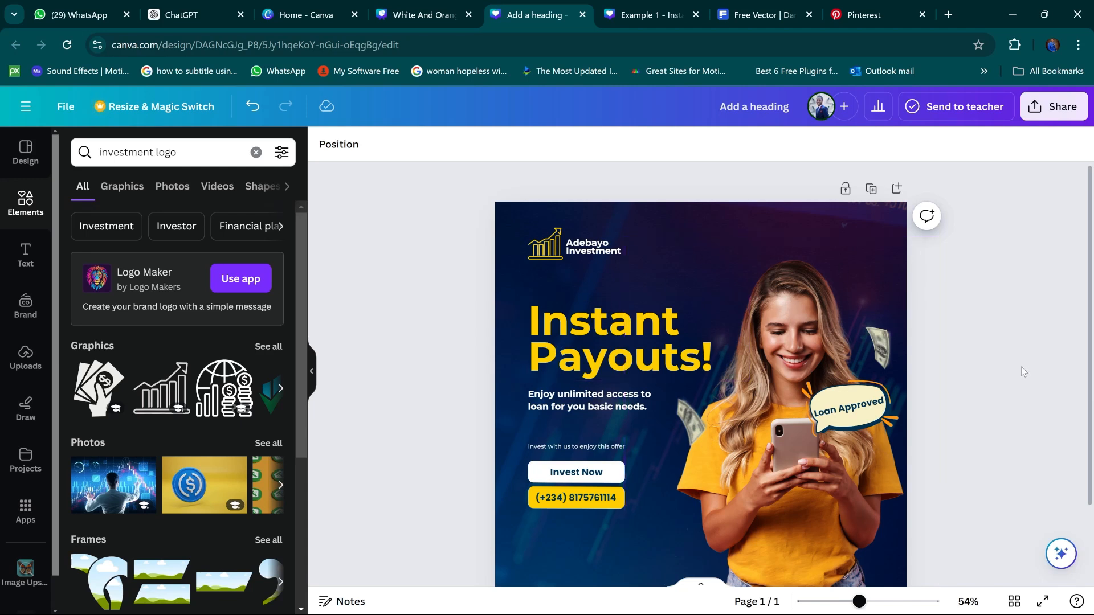
scroll(1014, 343, down, 2)
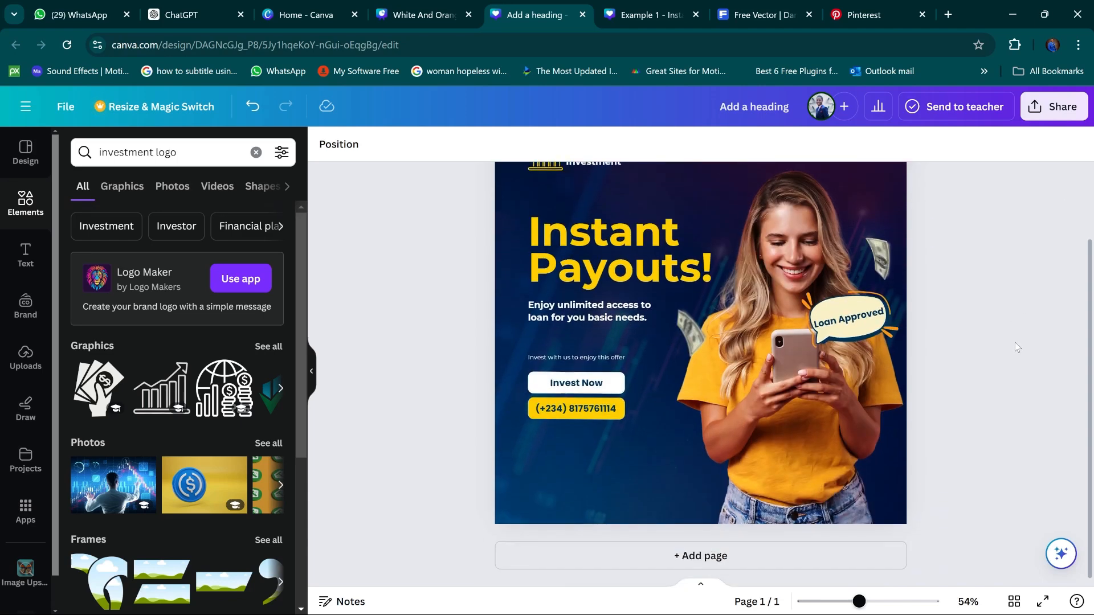
scroll(1014, 343, up, 1)
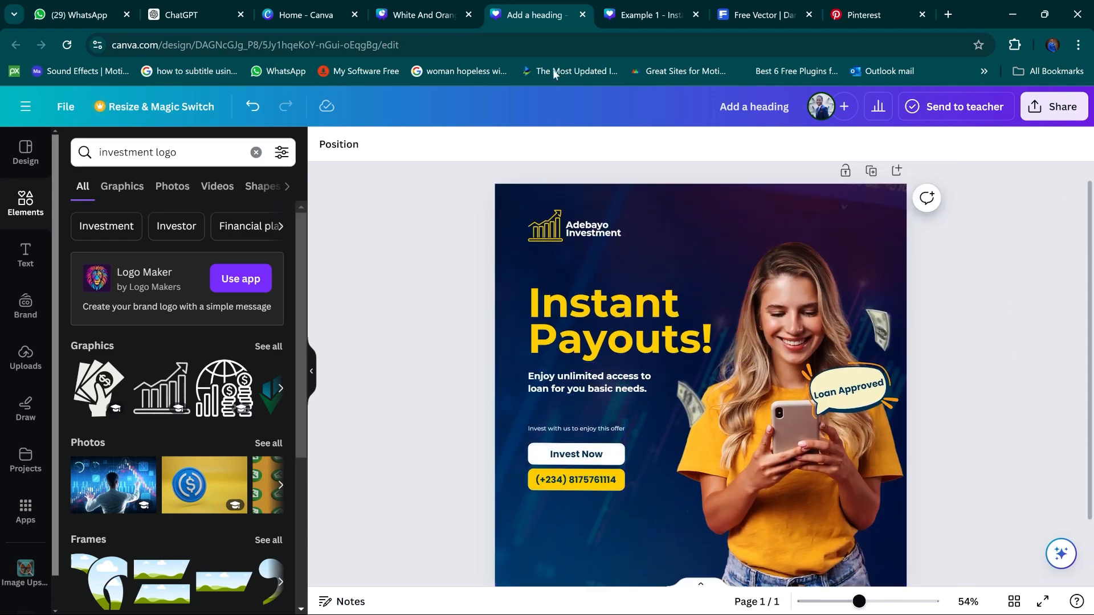
Review the flyer against the principles of design listed on page 12 of the presentation
click(428, 14)
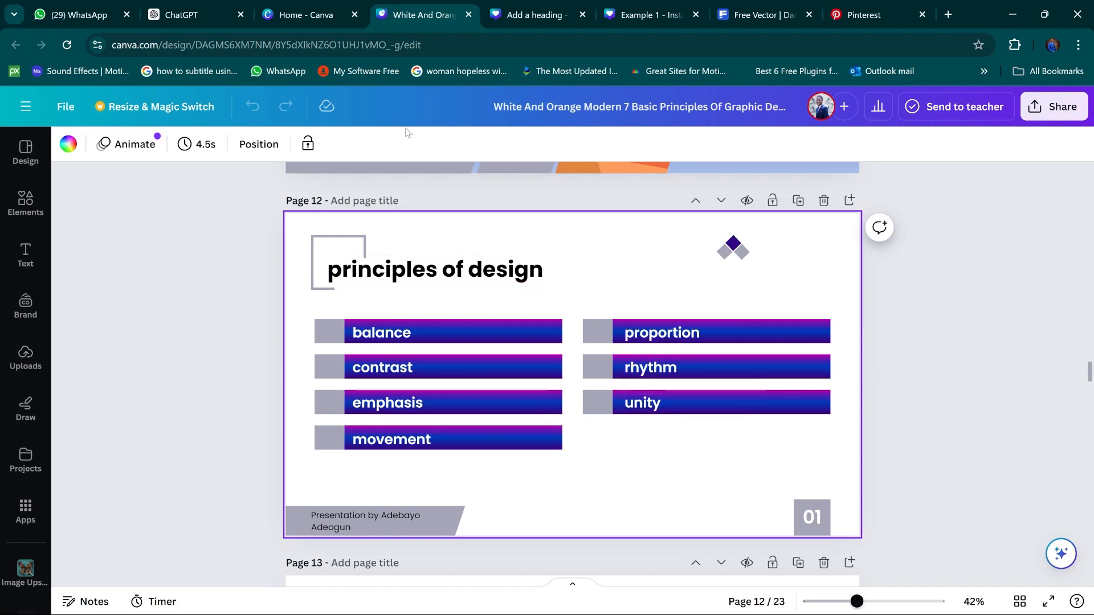
click(521, 11)
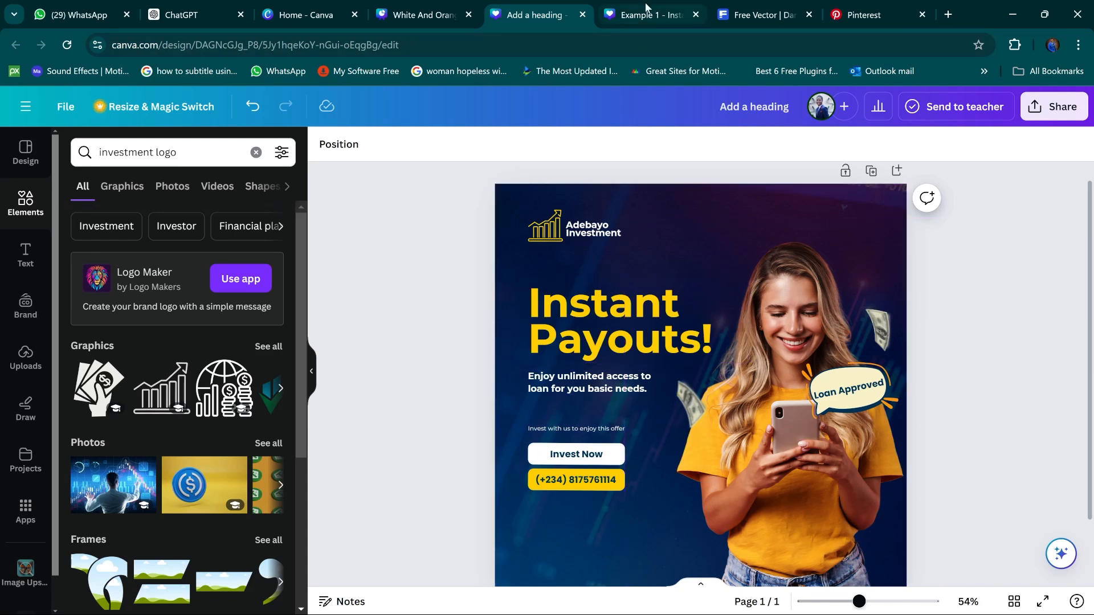
click(432, 14)
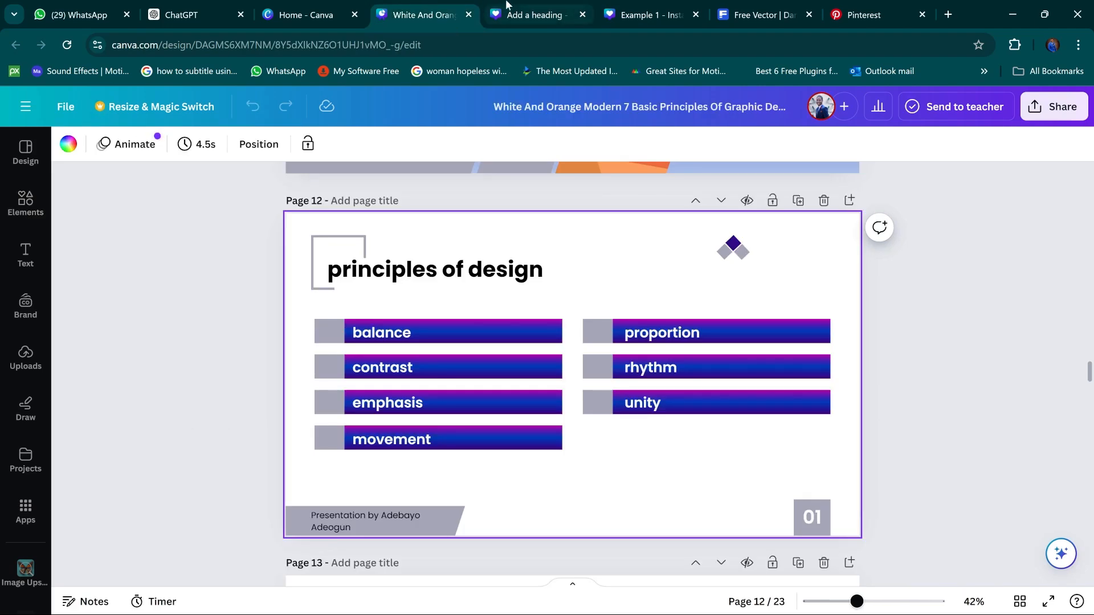
click(544, 13)
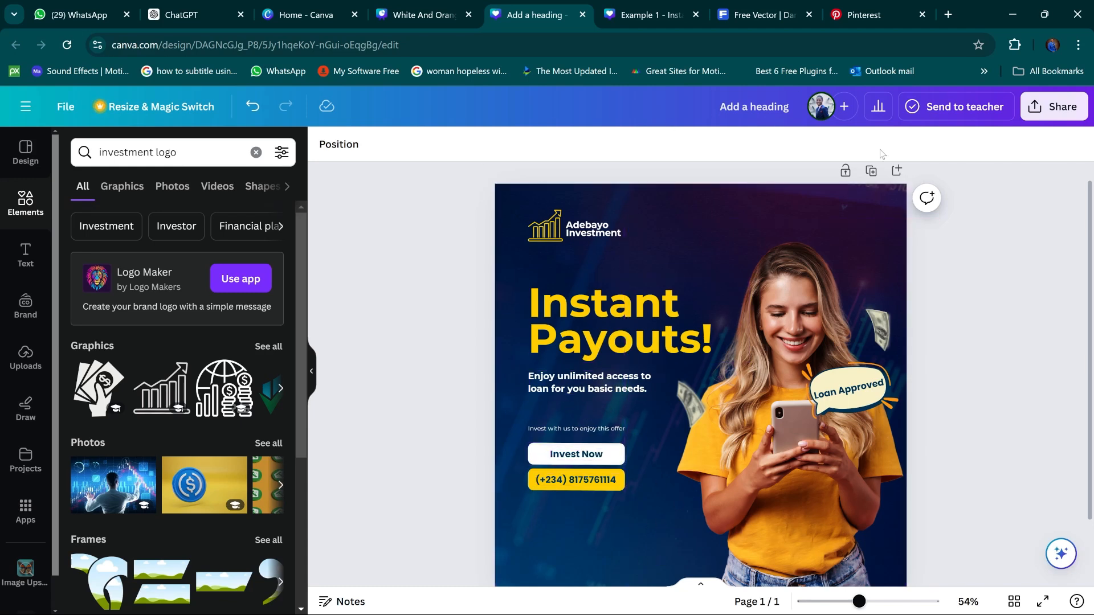
click(416, 16)
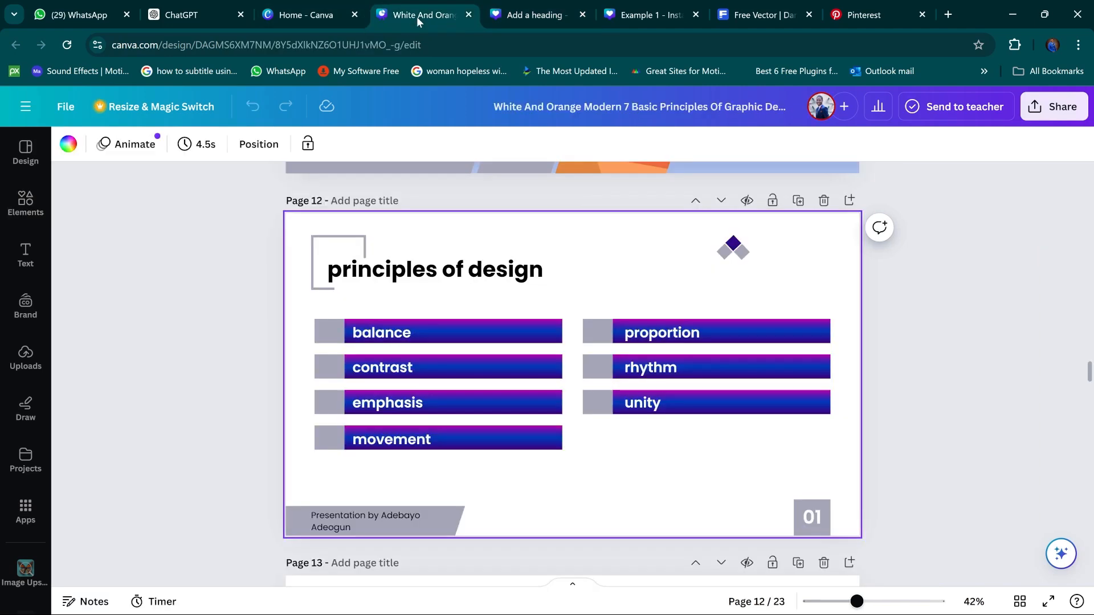
click(525, 8)
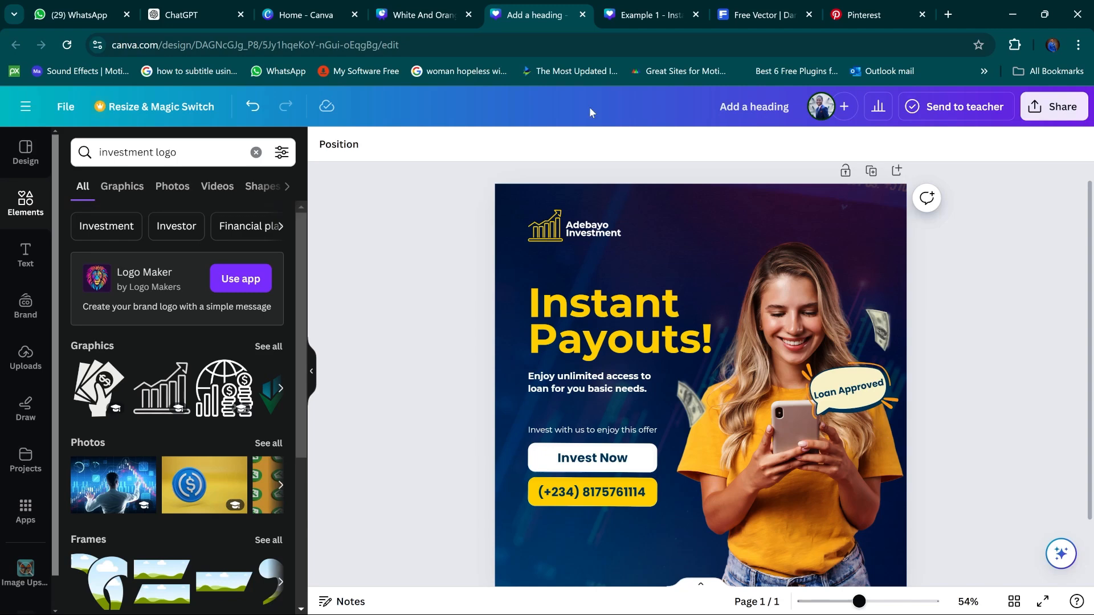
Compare the fonts and text sizes of Example 1's offer text, tagline and speech bubble with the flyer's offer line
click(641, 18)
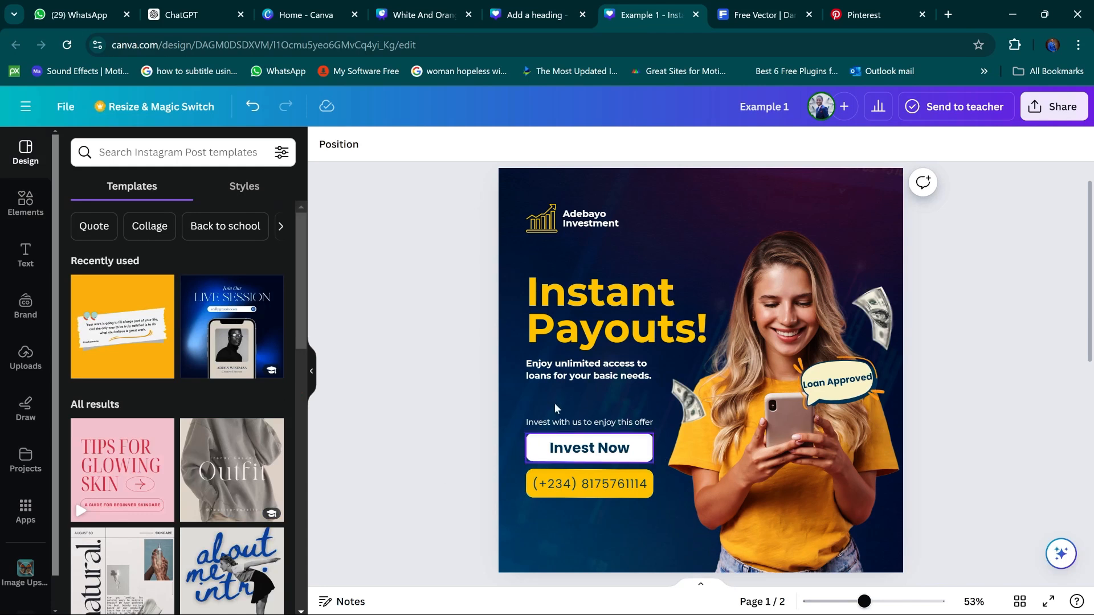
click(553, 424)
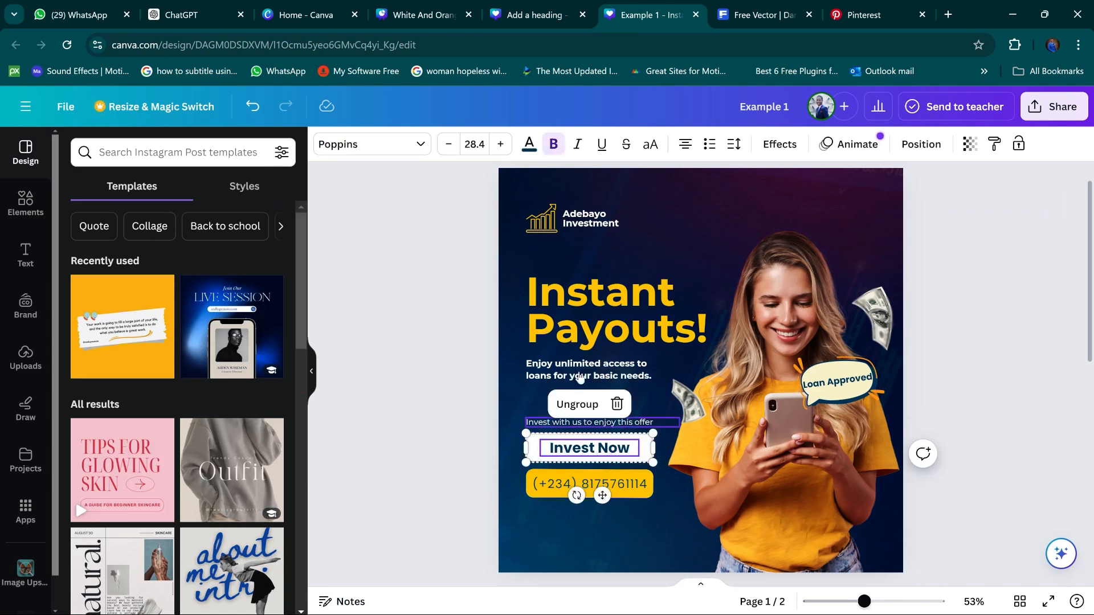
click(579, 374)
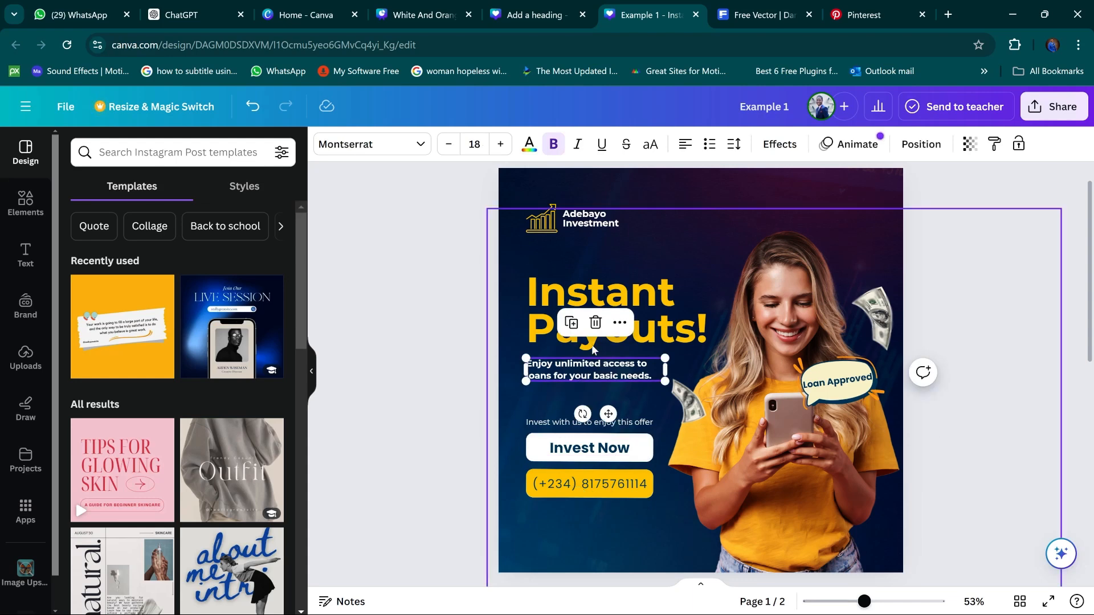
click(828, 388)
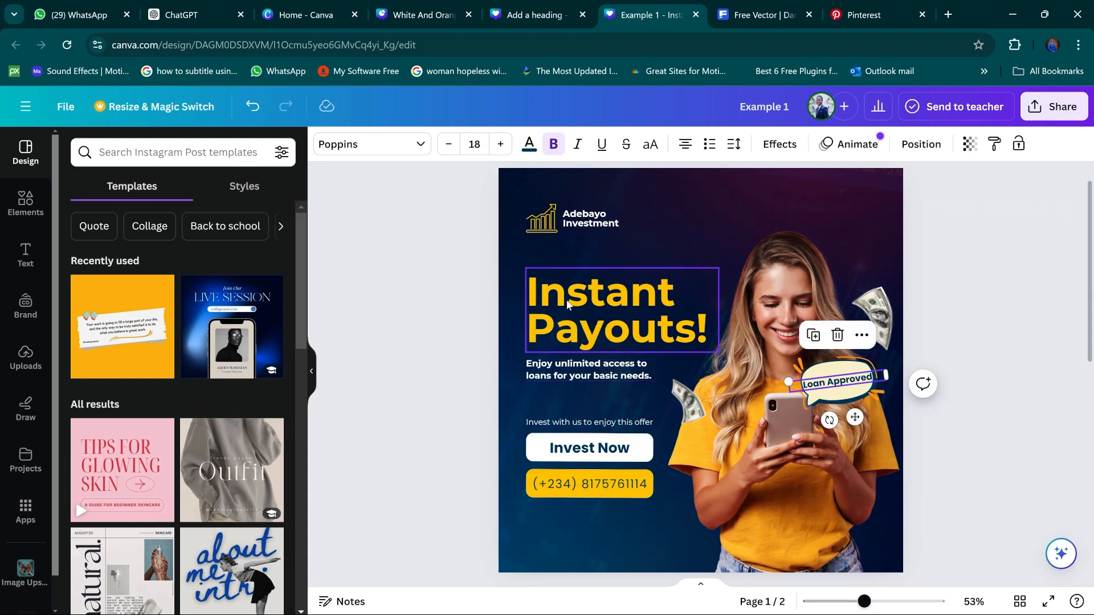
click(535, 15)
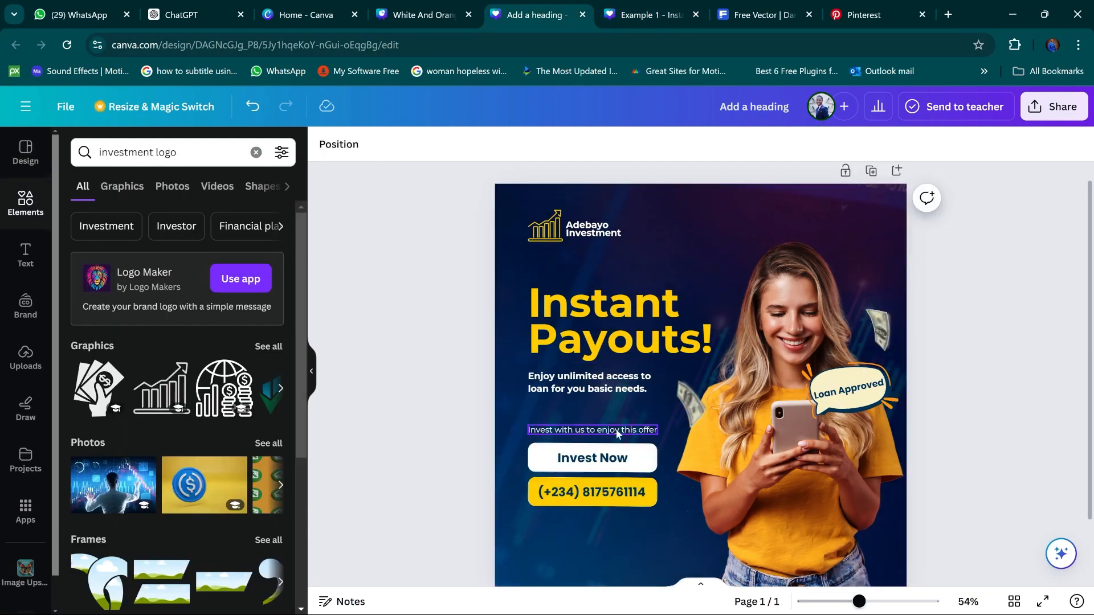
click(615, 430)
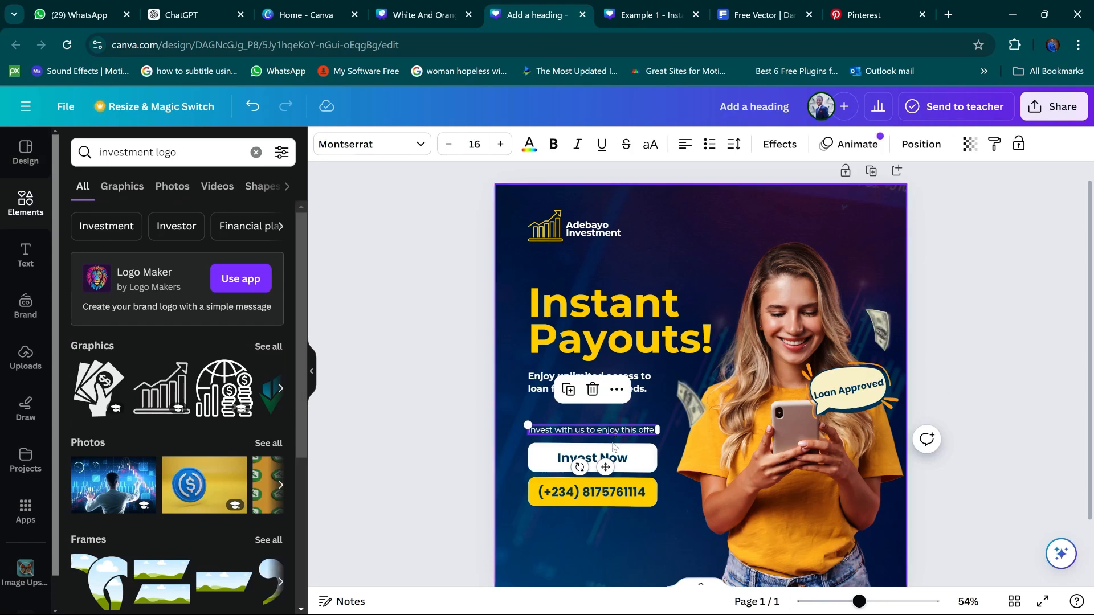
click(439, 456)
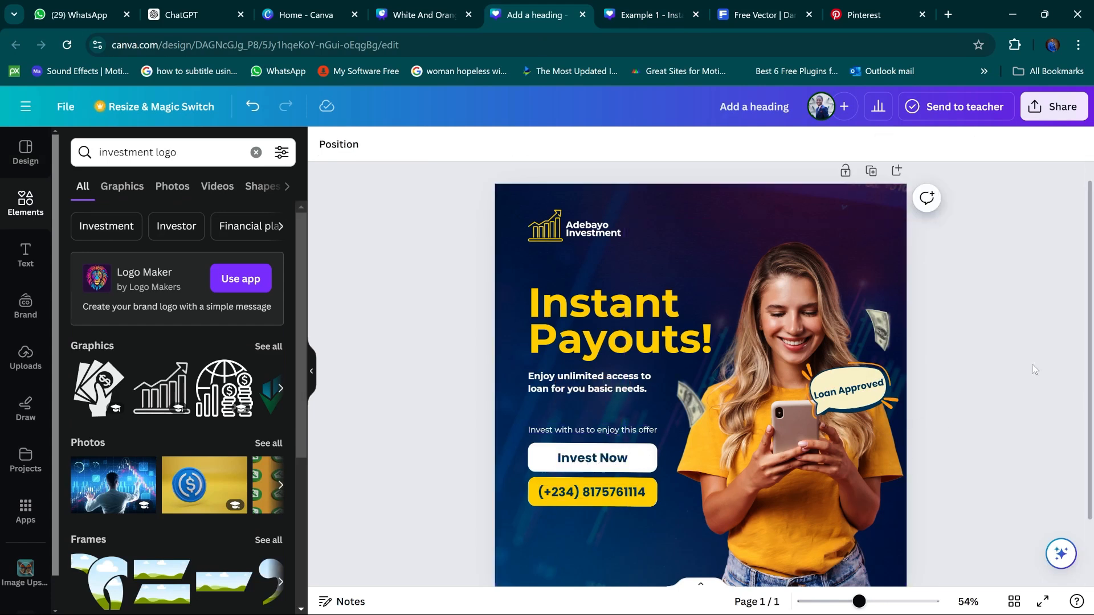
Undo the enlargement of the offer line, Invest Now button and phone number box, redoing it once for comparison before undoing it again
key(ctrl+z)
key(ctrl+z)
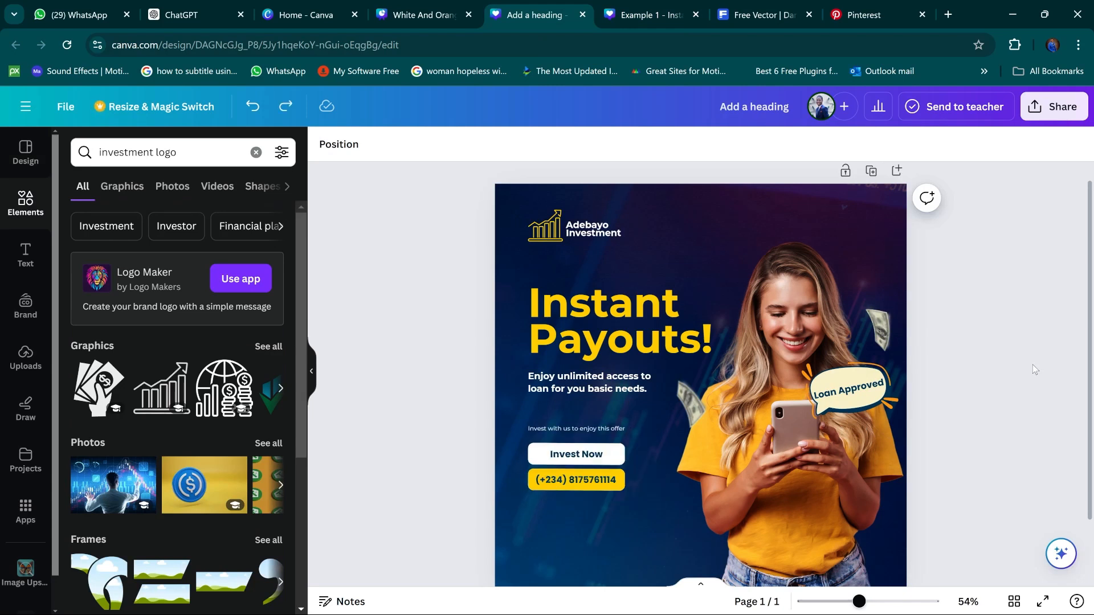
key(ctrl+y)
key(ctrl+y)
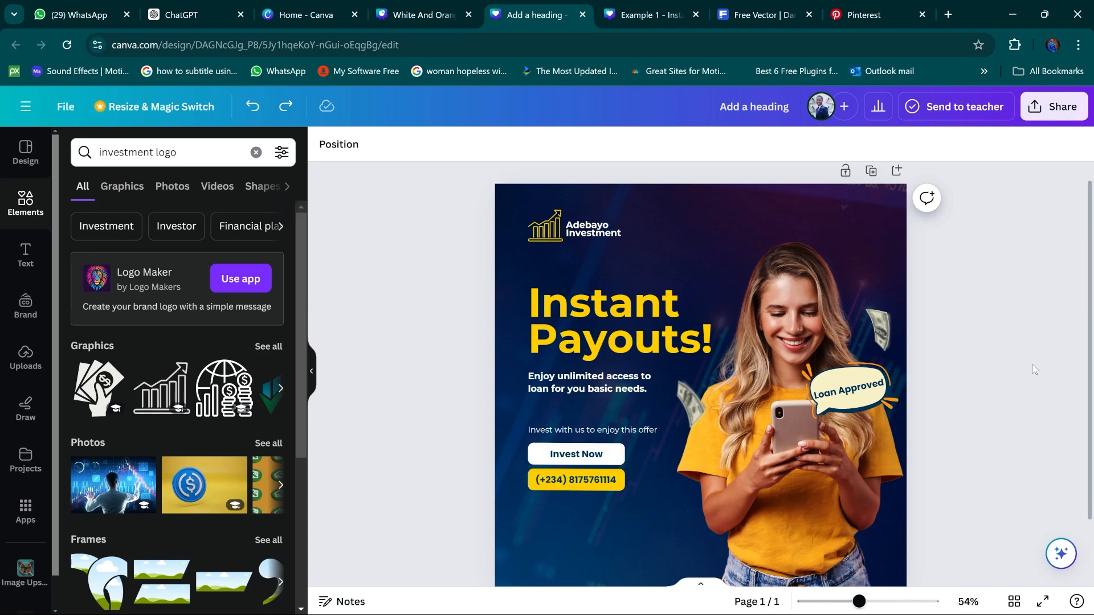
key(ctrl+z)
key(ctrl+z)
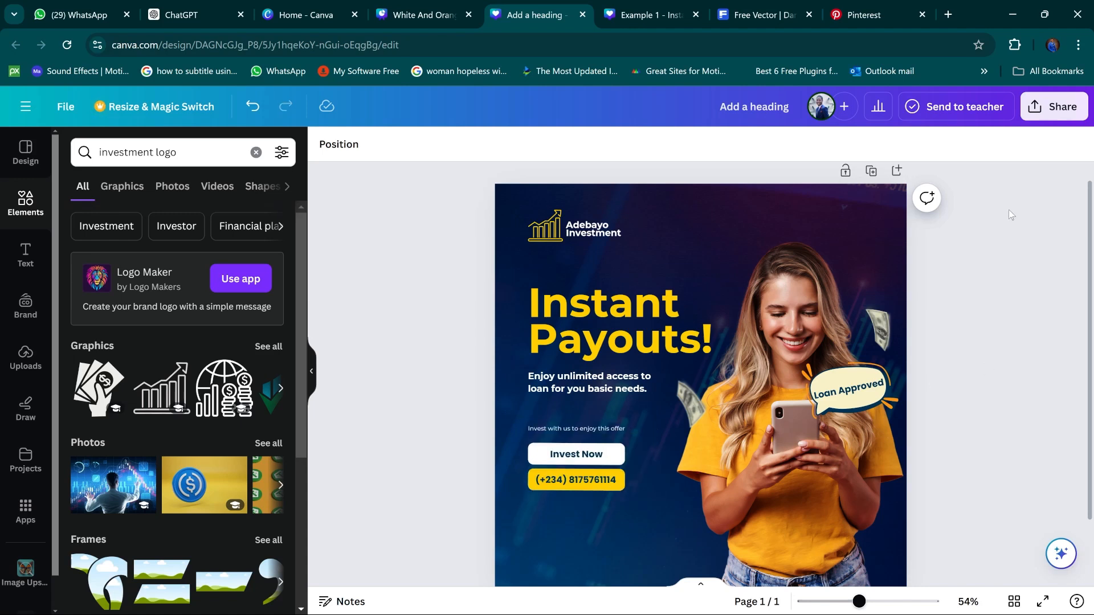